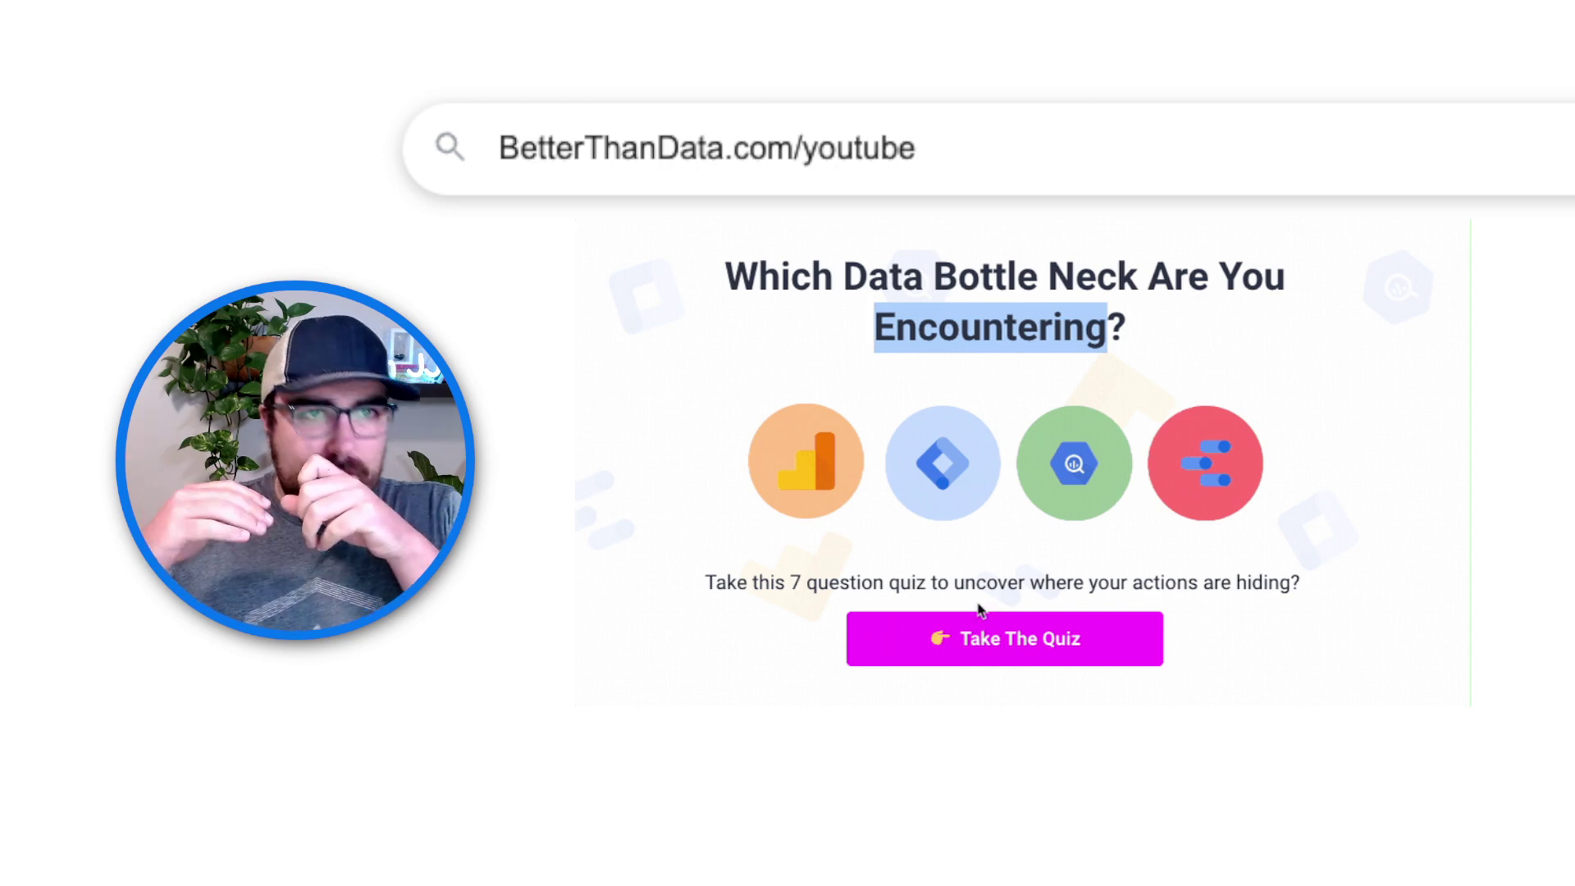
pyautogui.click(995, 640)
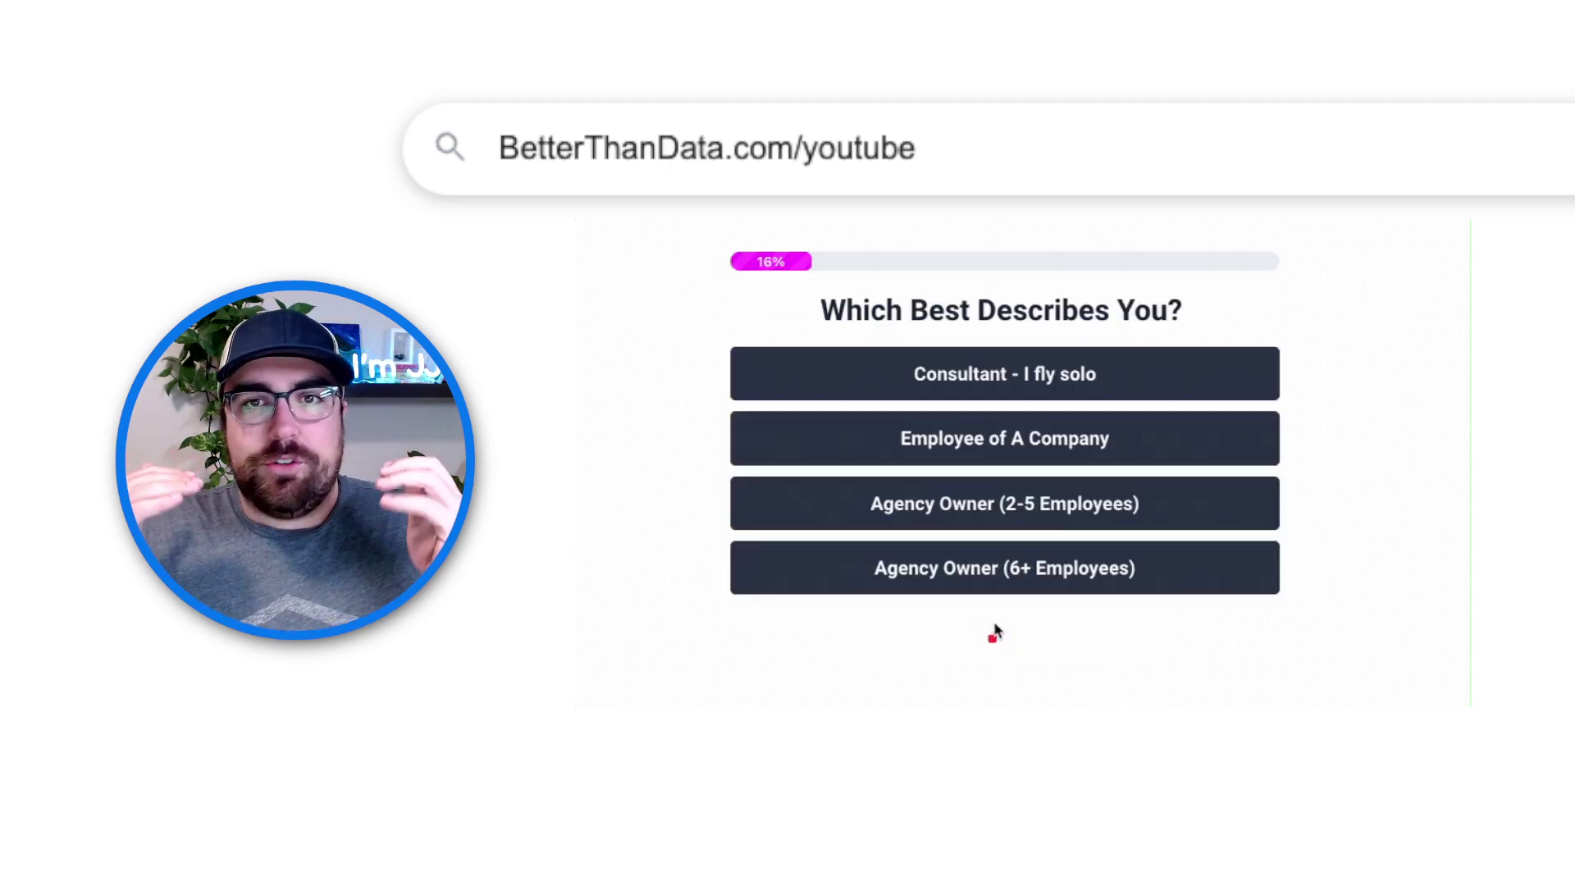
pyautogui.click(1022, 376)
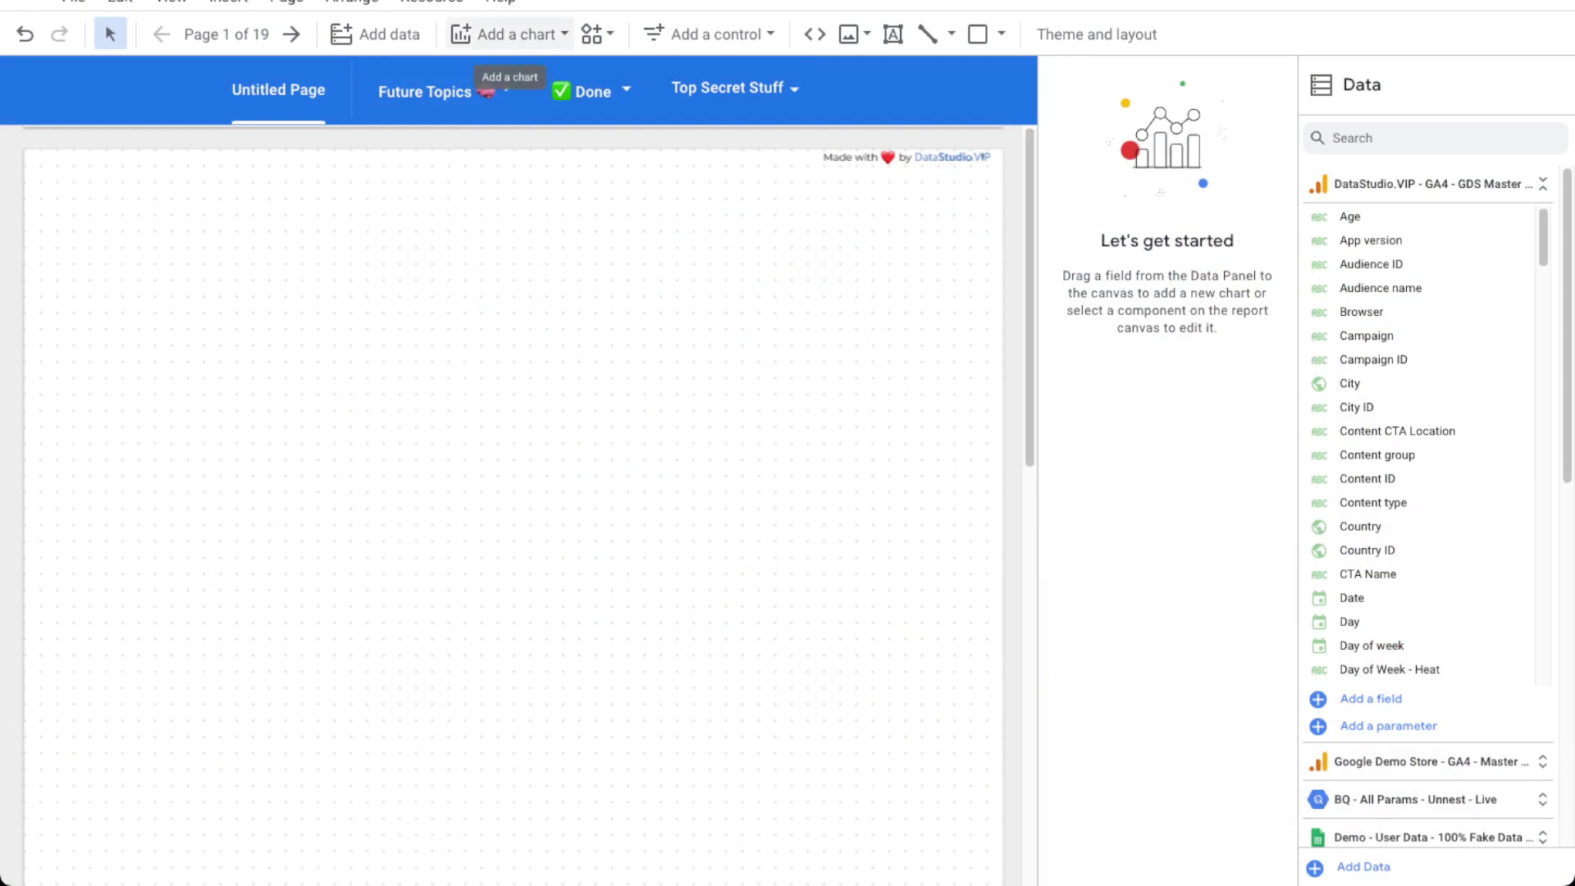
# Add a table chart to the blank report page.
pyautogui.click(504, 34)
pyautogui.click(482, 149)
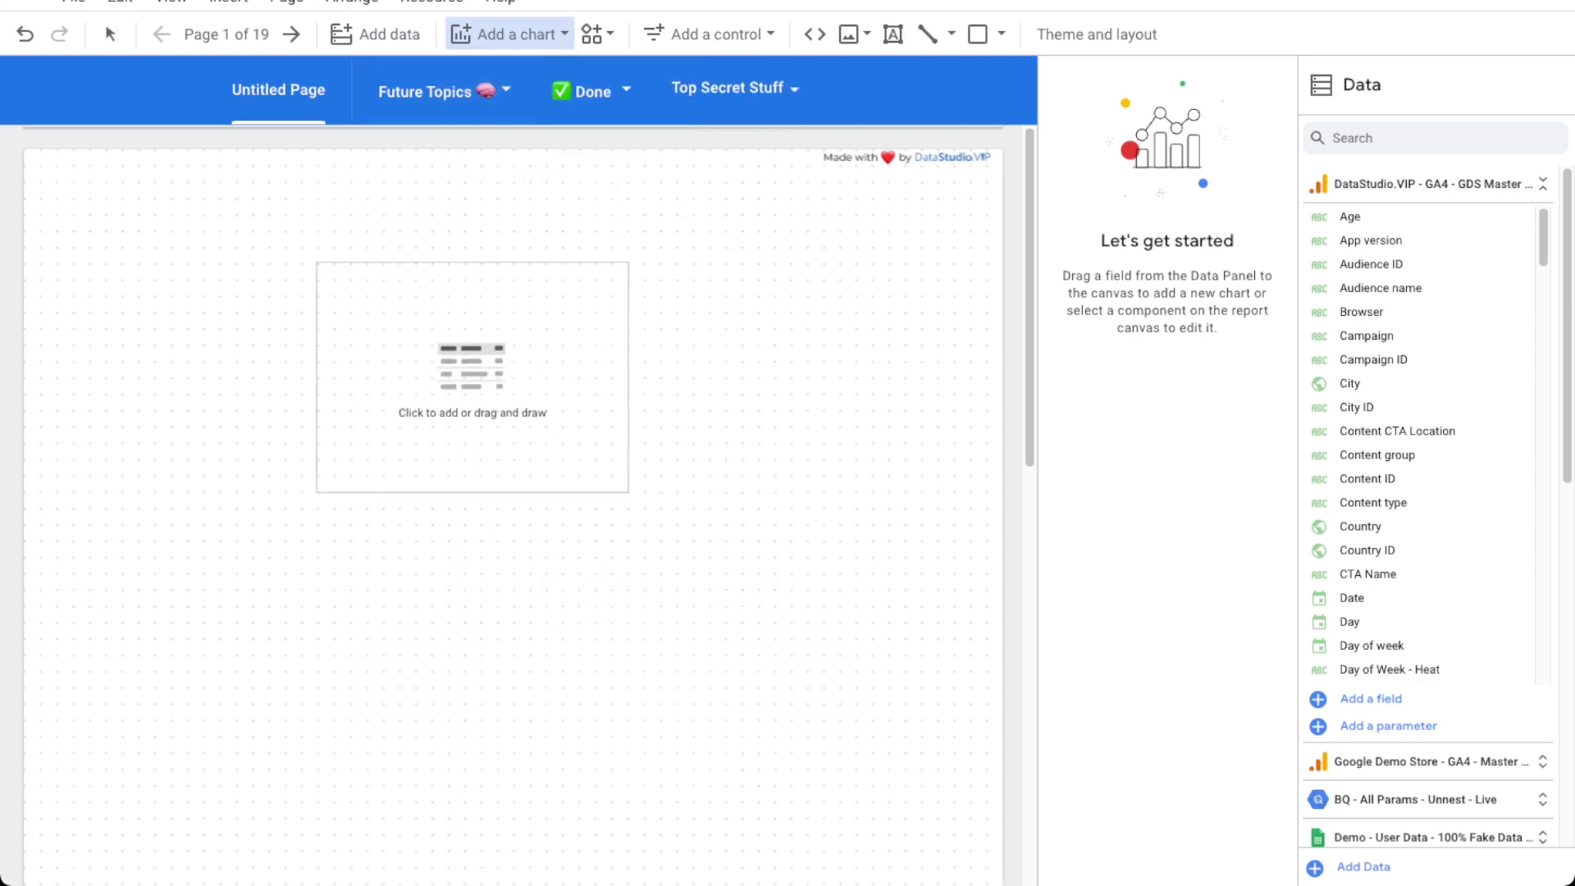
pyautogui.click(472, 361)
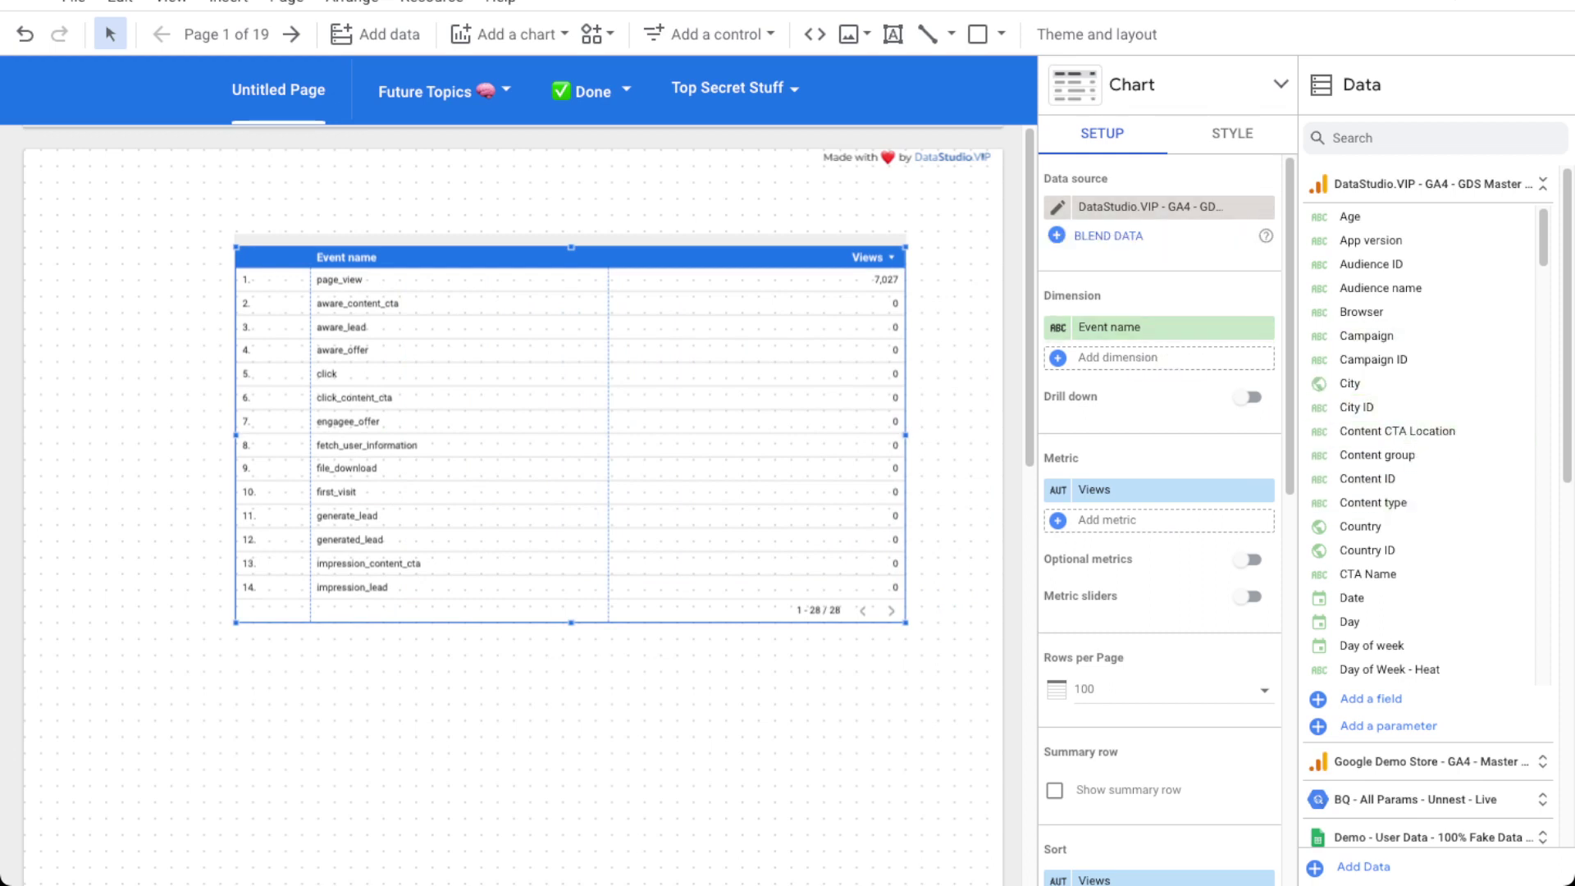
pyautogui.hotkey('ctrl', 'z')
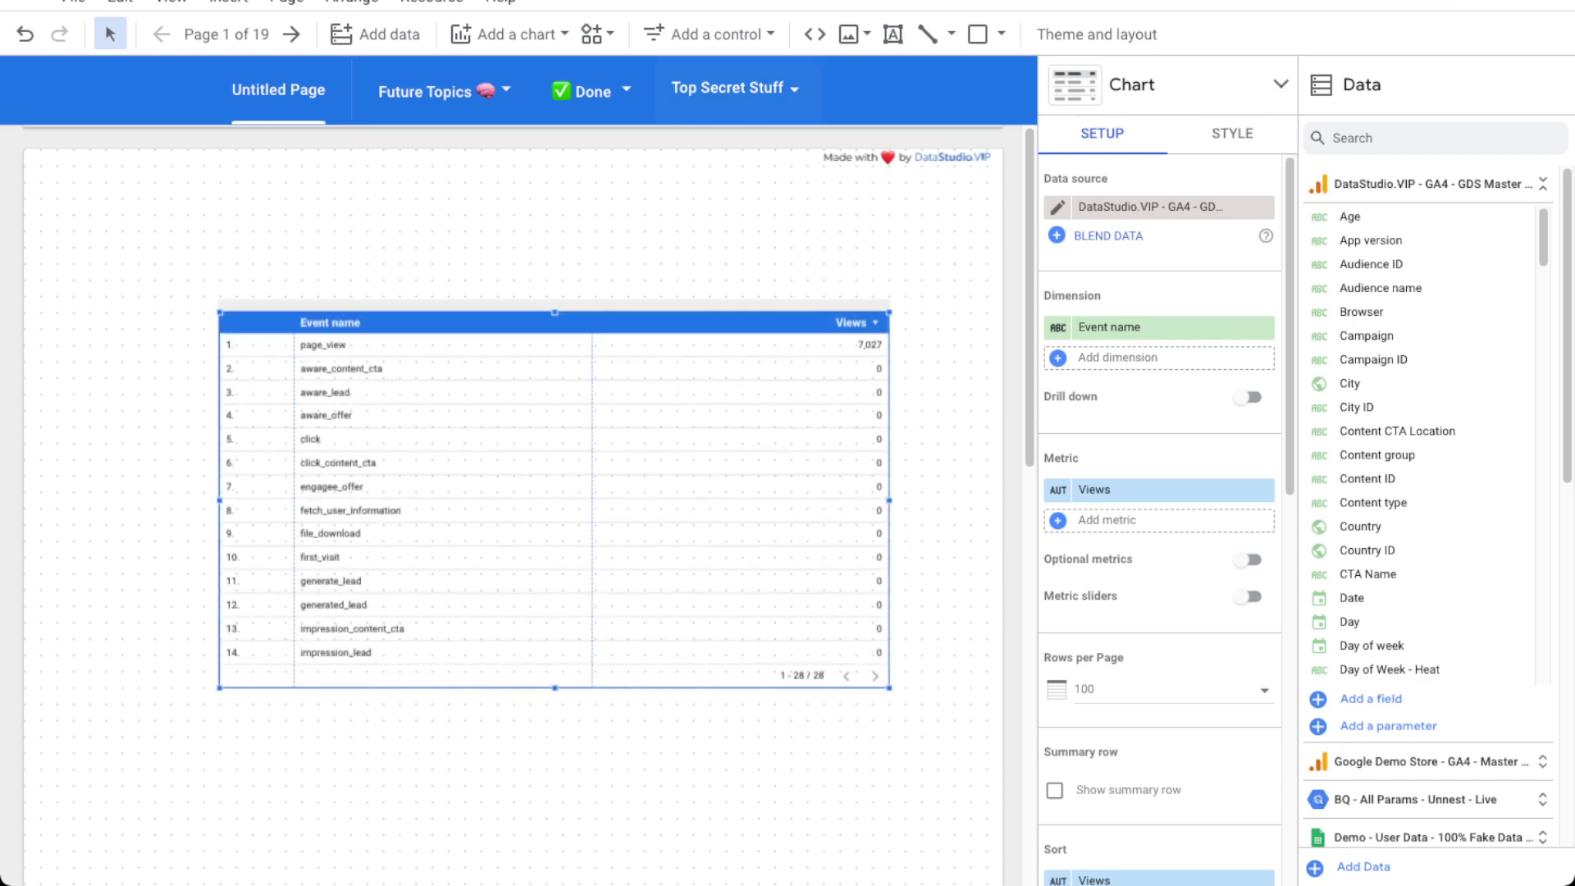
# Add a date range control above the table, just below the page's credit line.
pyautogui.click(710, 33)
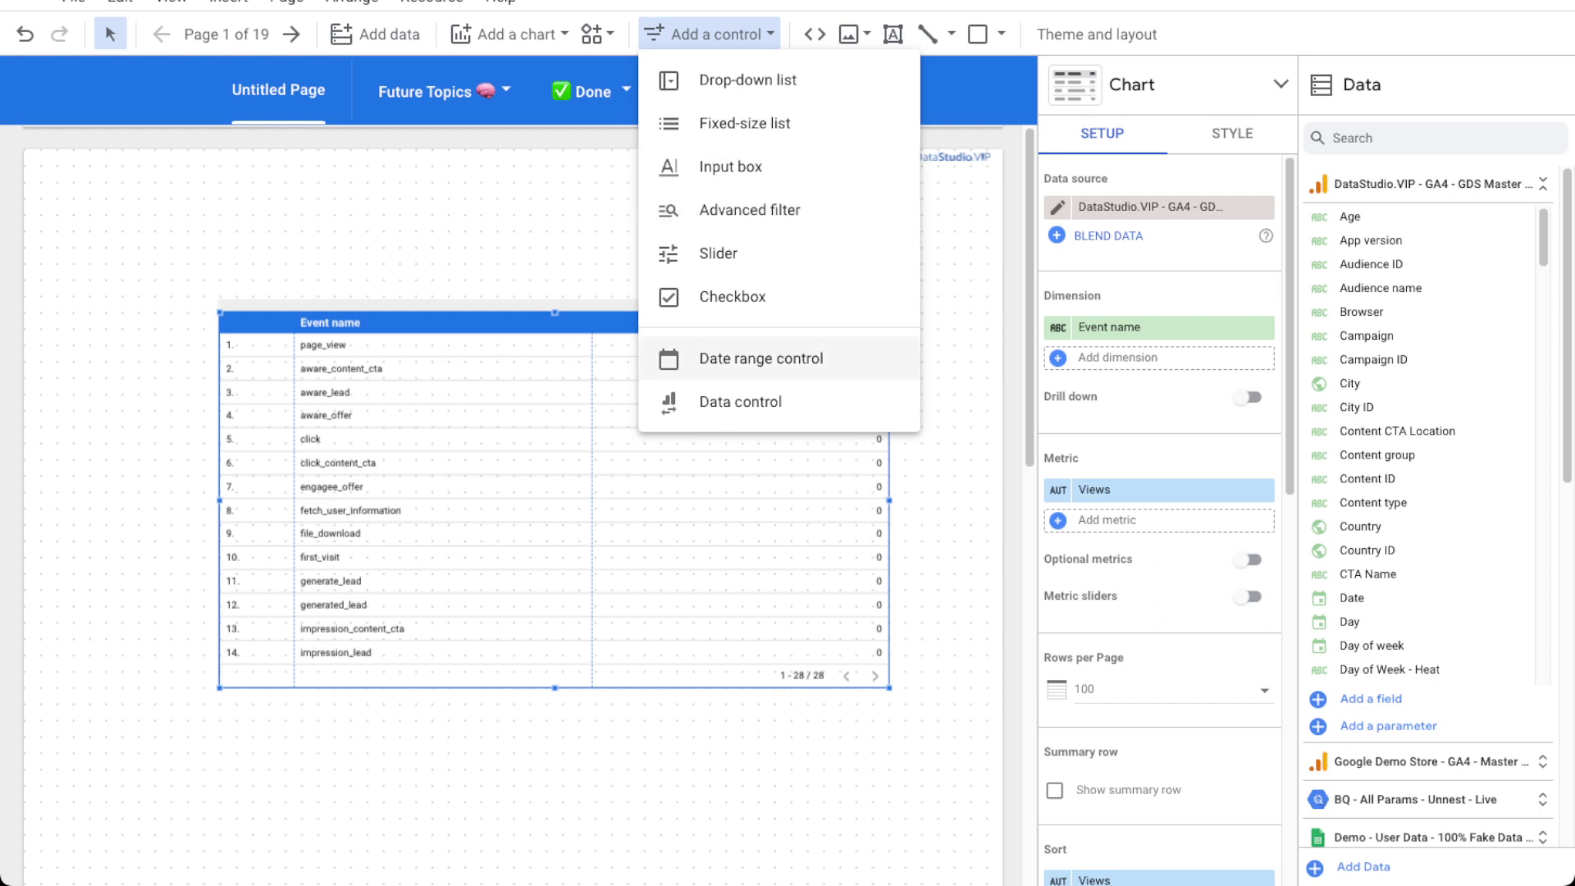
pyautogui.click(761, 359)
pyautogui.click(693, 182)
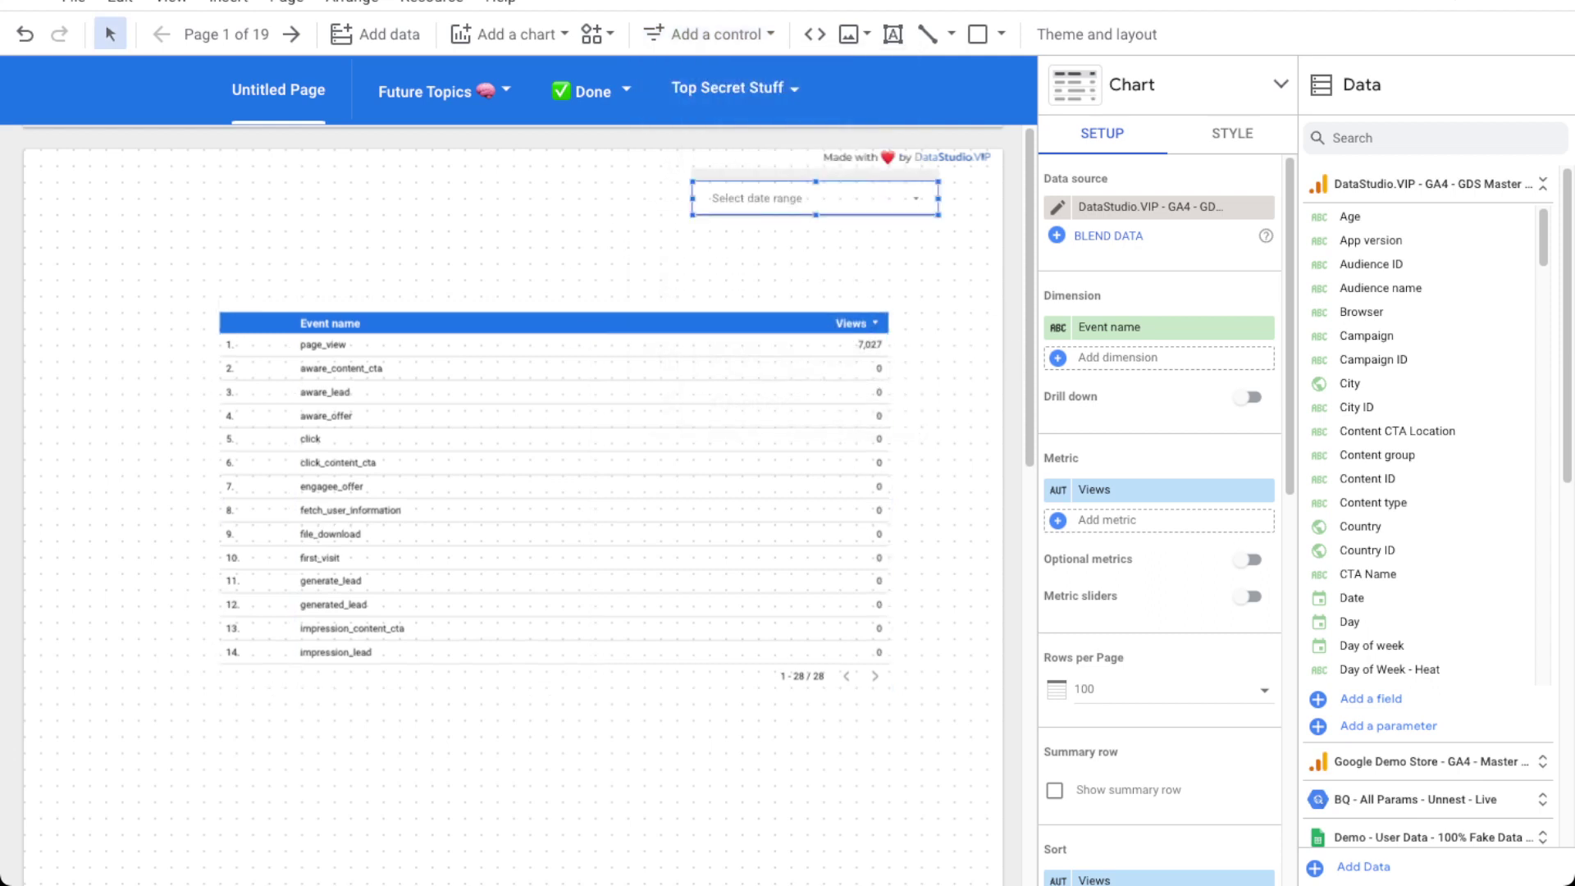
# Set the date range control's default date range to This year to date, excluding today.
pyautogui.click(1173, 207)
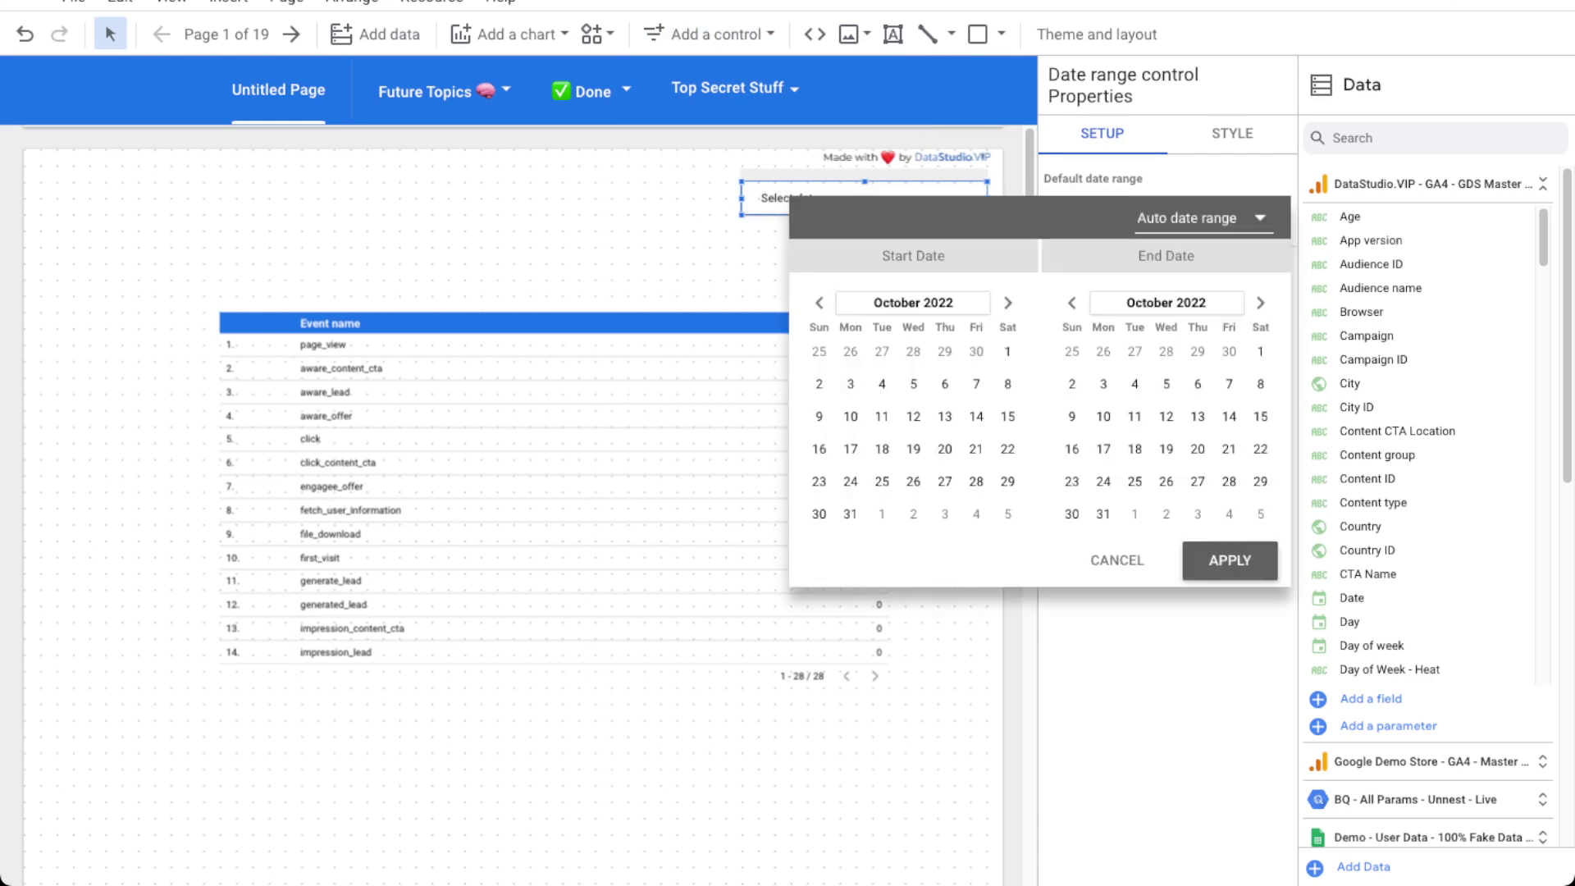
pyautogui.click(1198, 218)
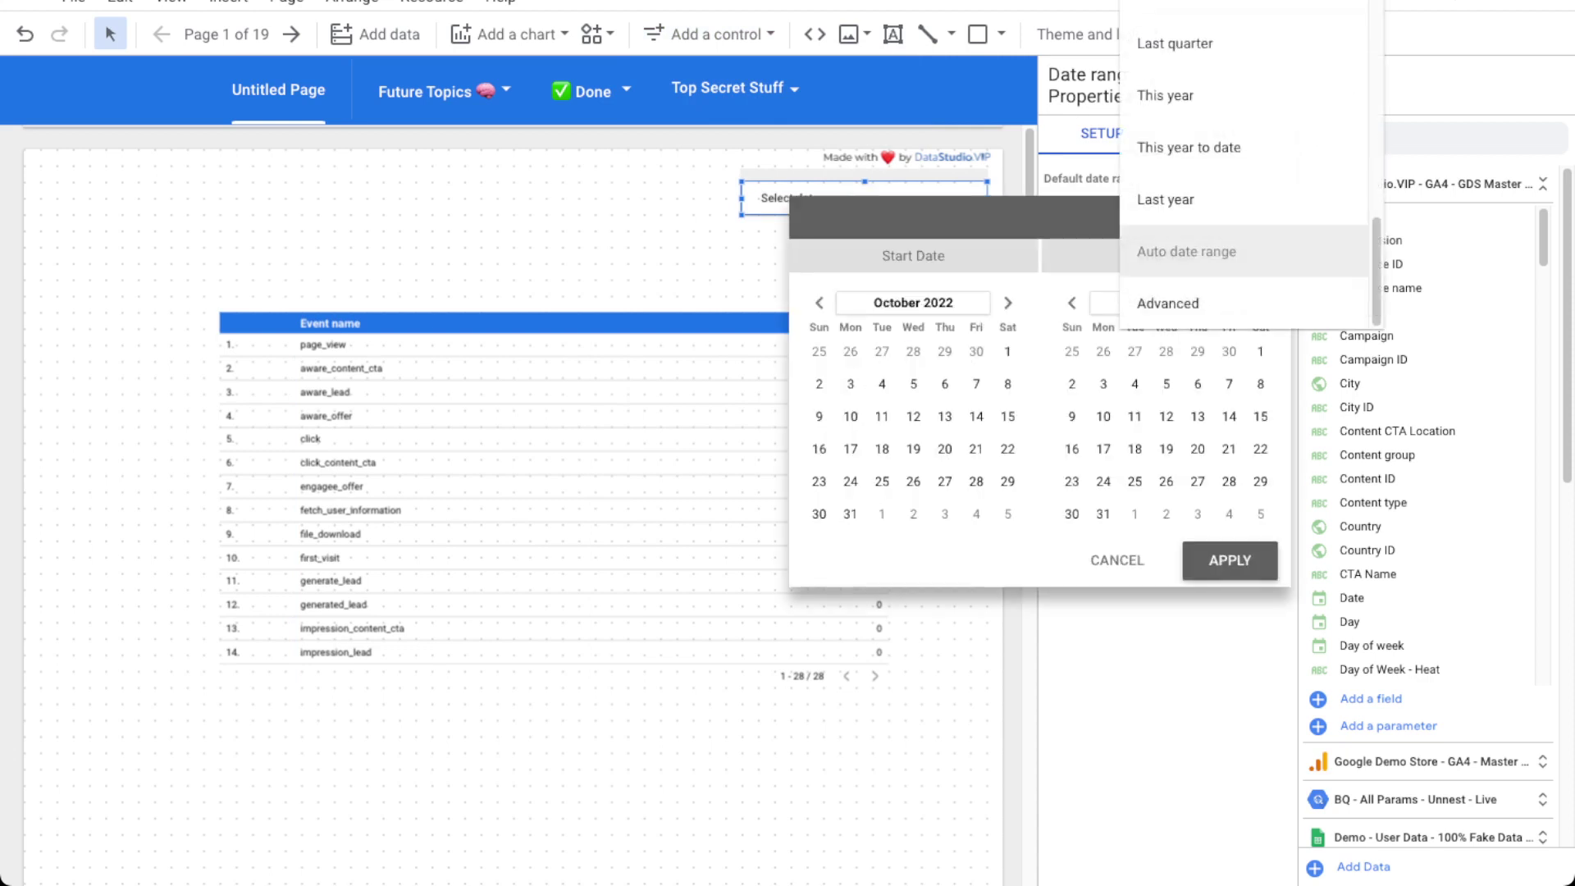
pyautogui.scroll(10, 1230, 236)
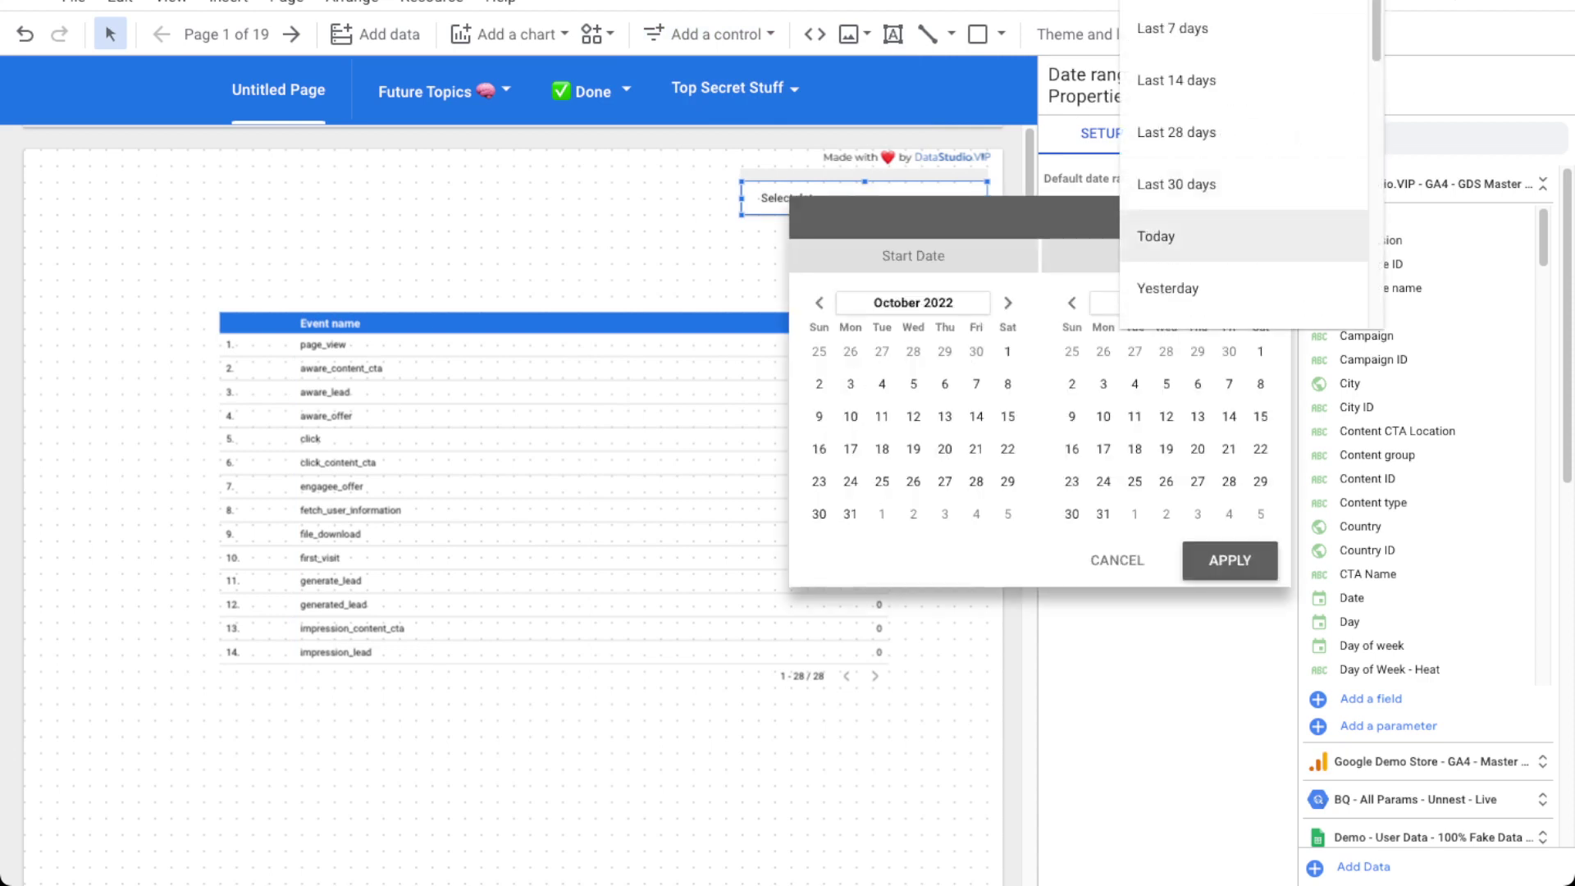
pyautogui.scroll(-5, 1230, 205)
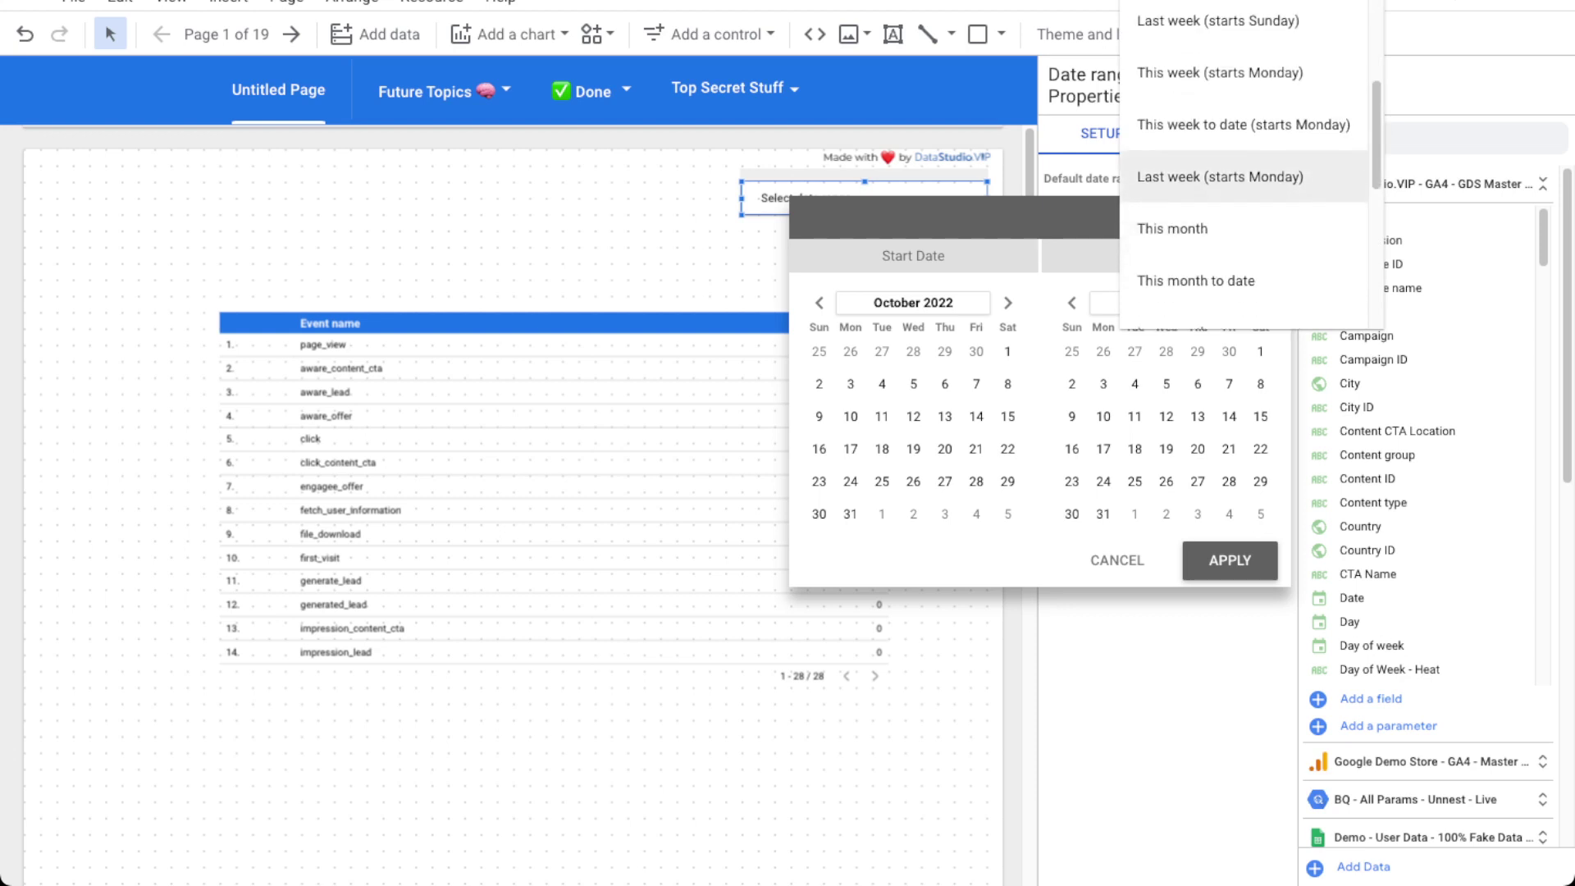
pyautogui.scroll(-1, 1231, 206)
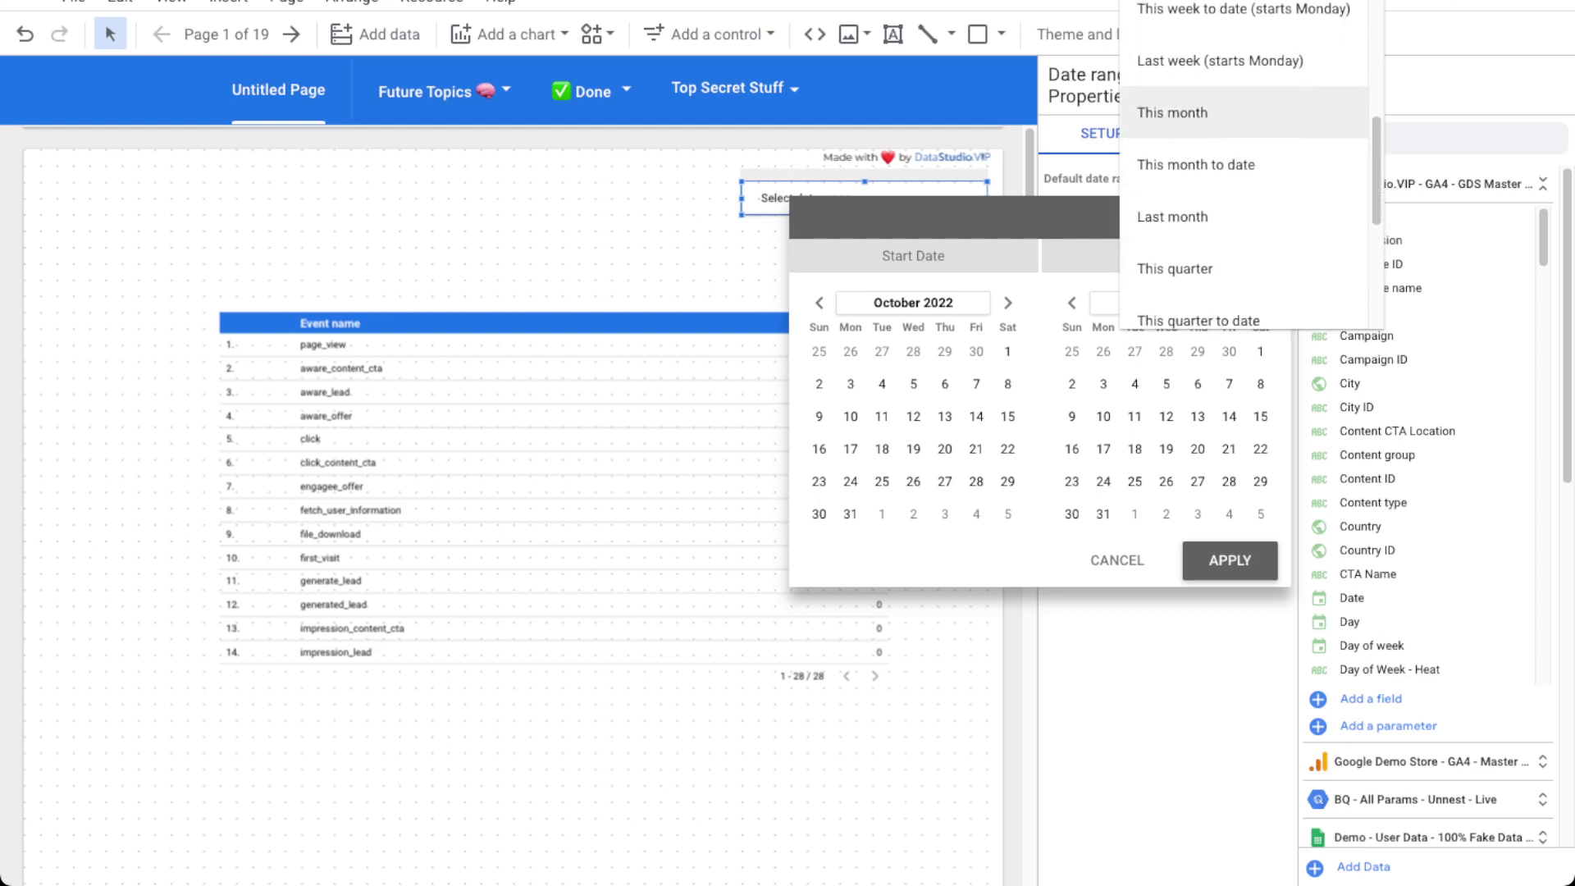
pyautogui.scroll(-4, 1243, 164)
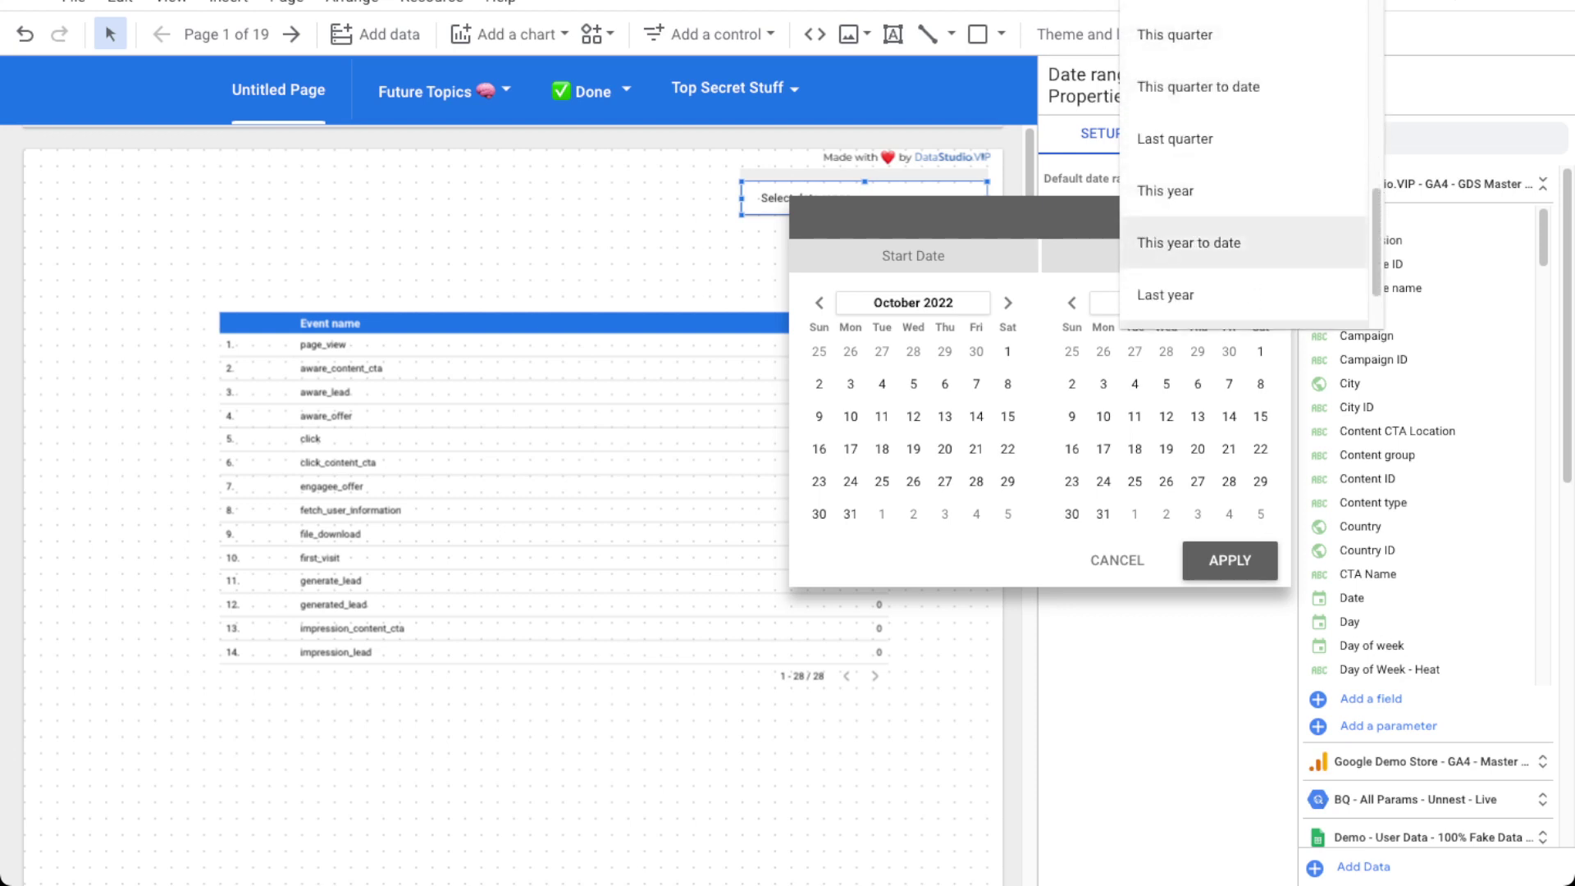
pyautogui.click(1189, 242)
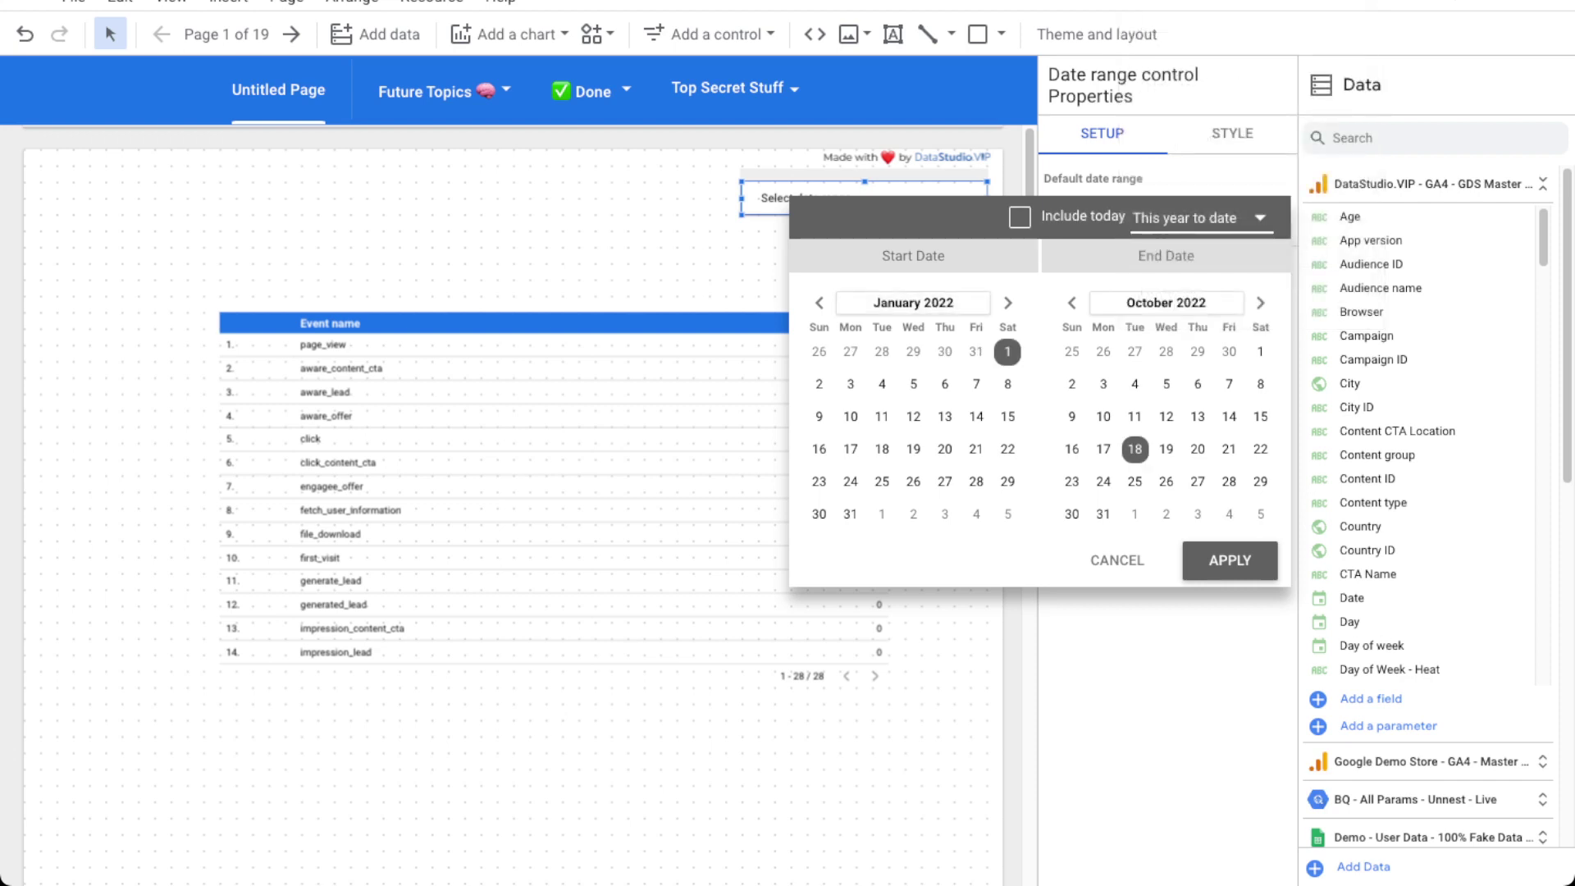
pyautogui.press('Return')
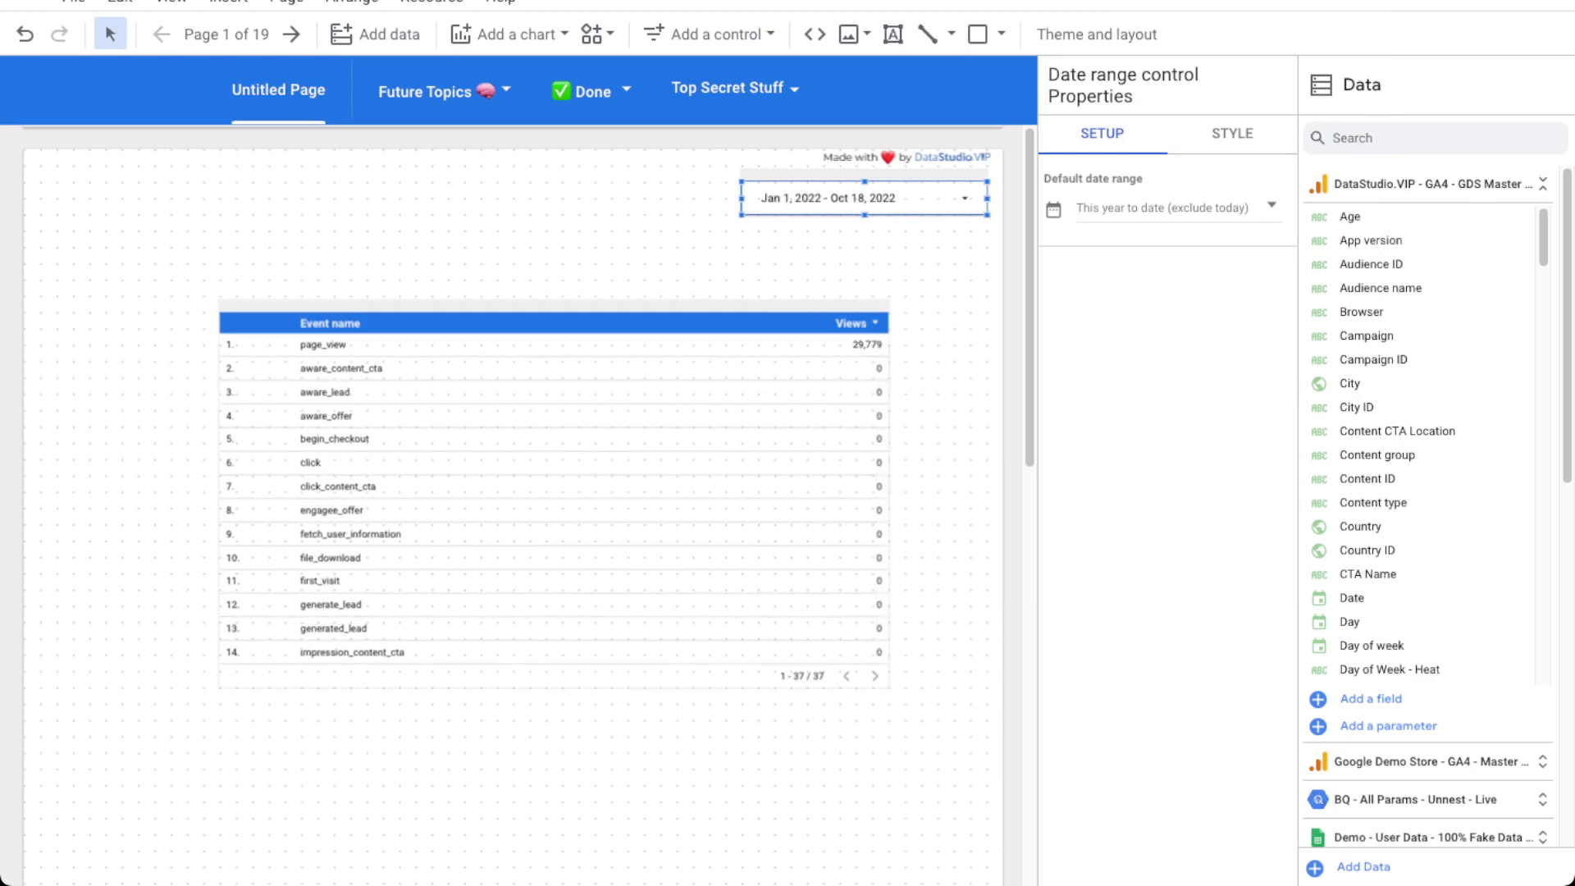
# Move the table up below the date range control and replace its Event name dimension with Month.
pyautogui.moveTo(492, 460); pyautogui.dragTo(525, 394)
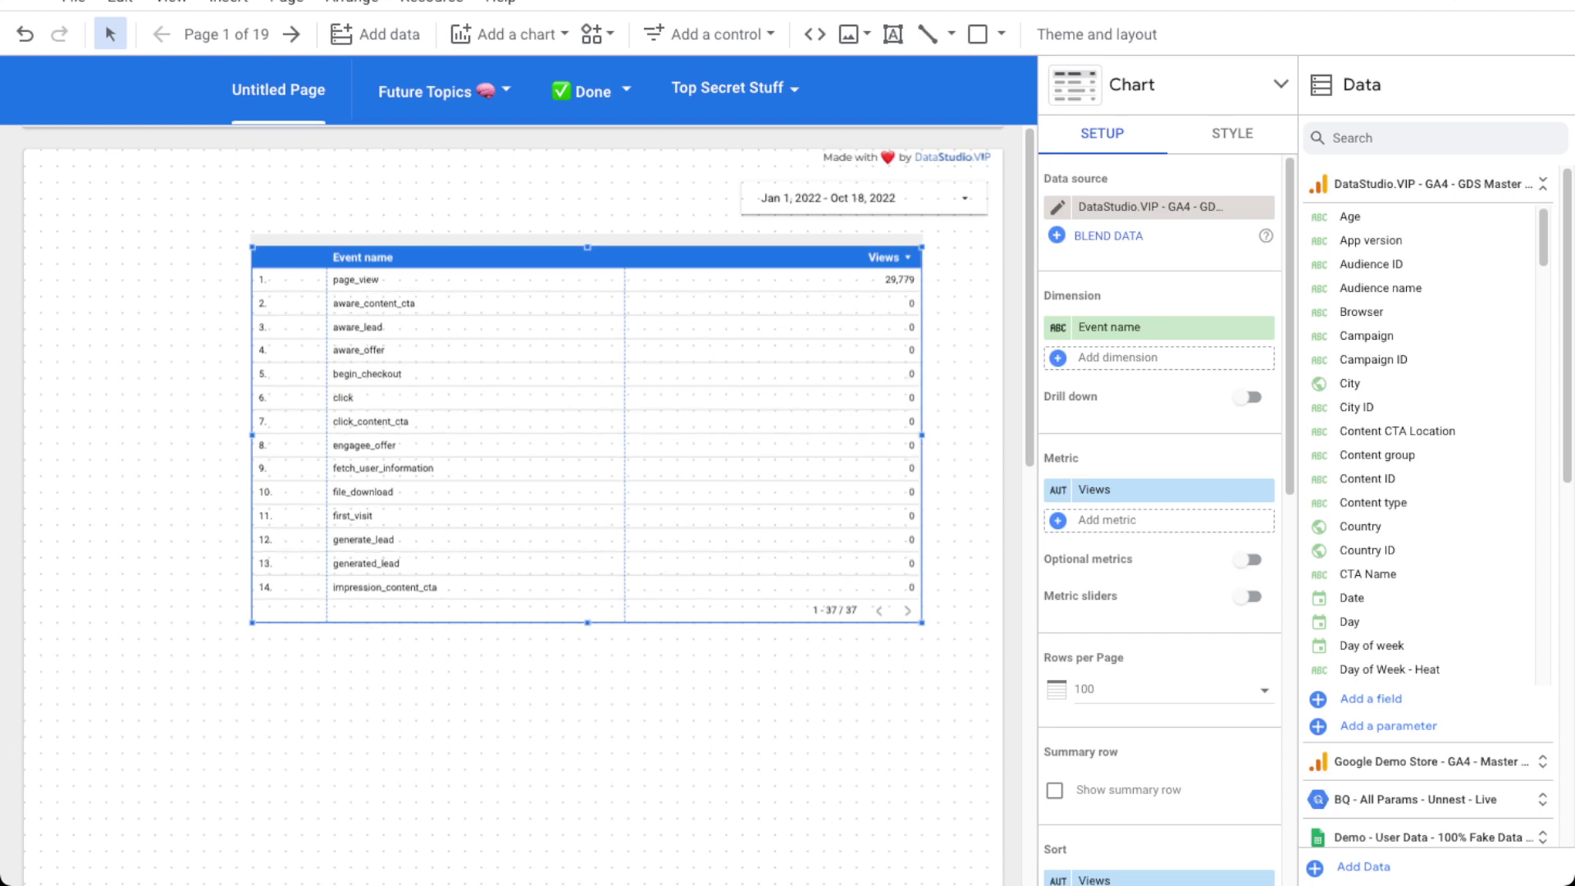
pyautogui.hotkey('ctrl', 'z')
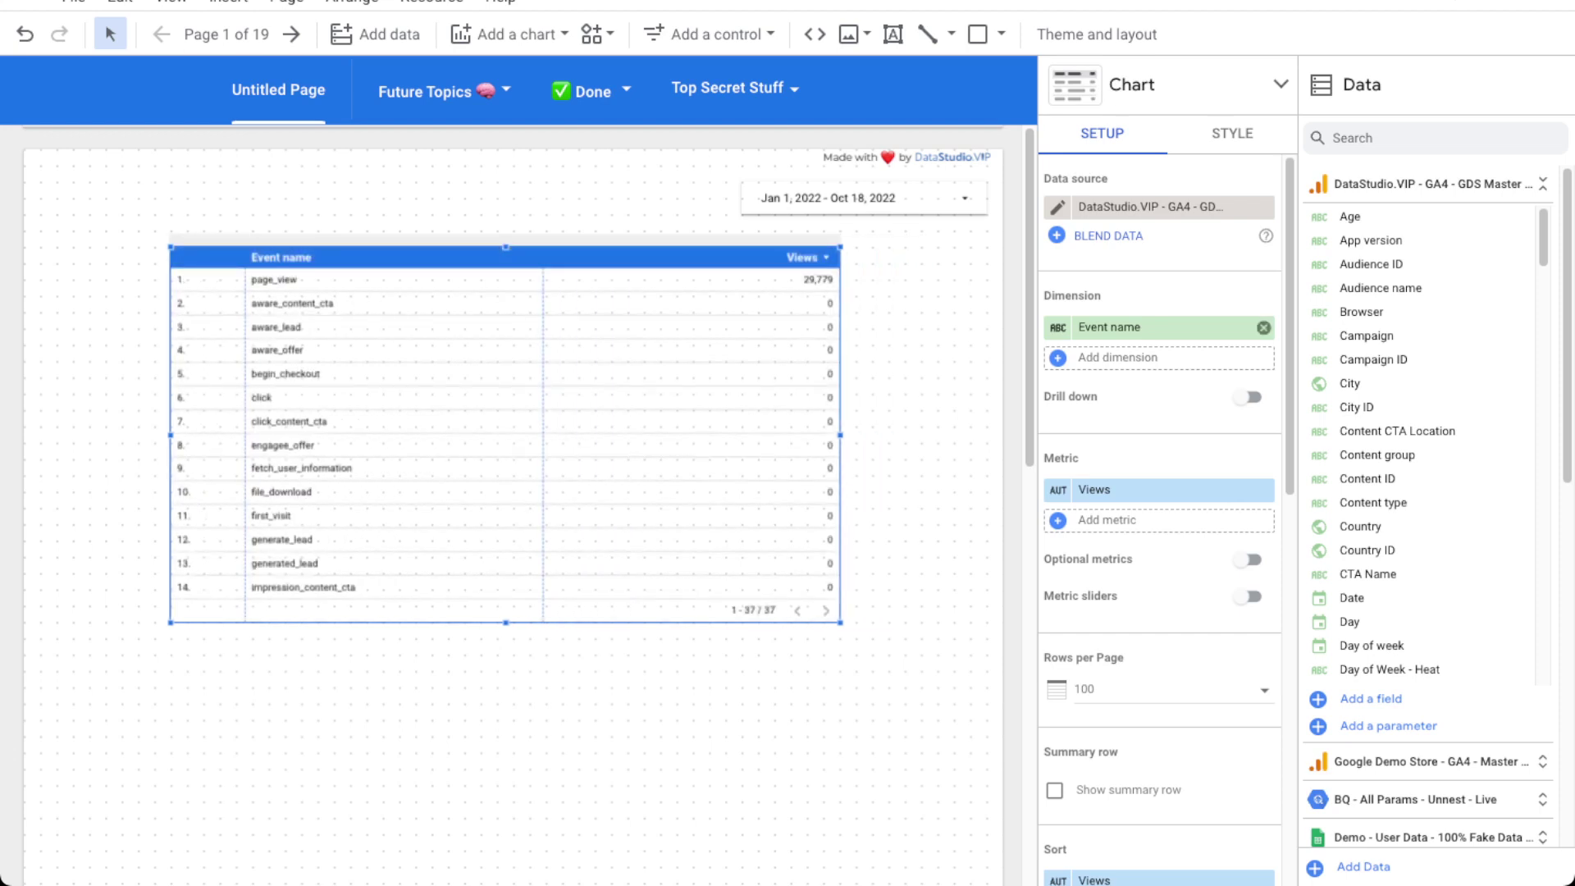
pyautogui.click(1263, 327)
pyautogui.click(1116, 328)
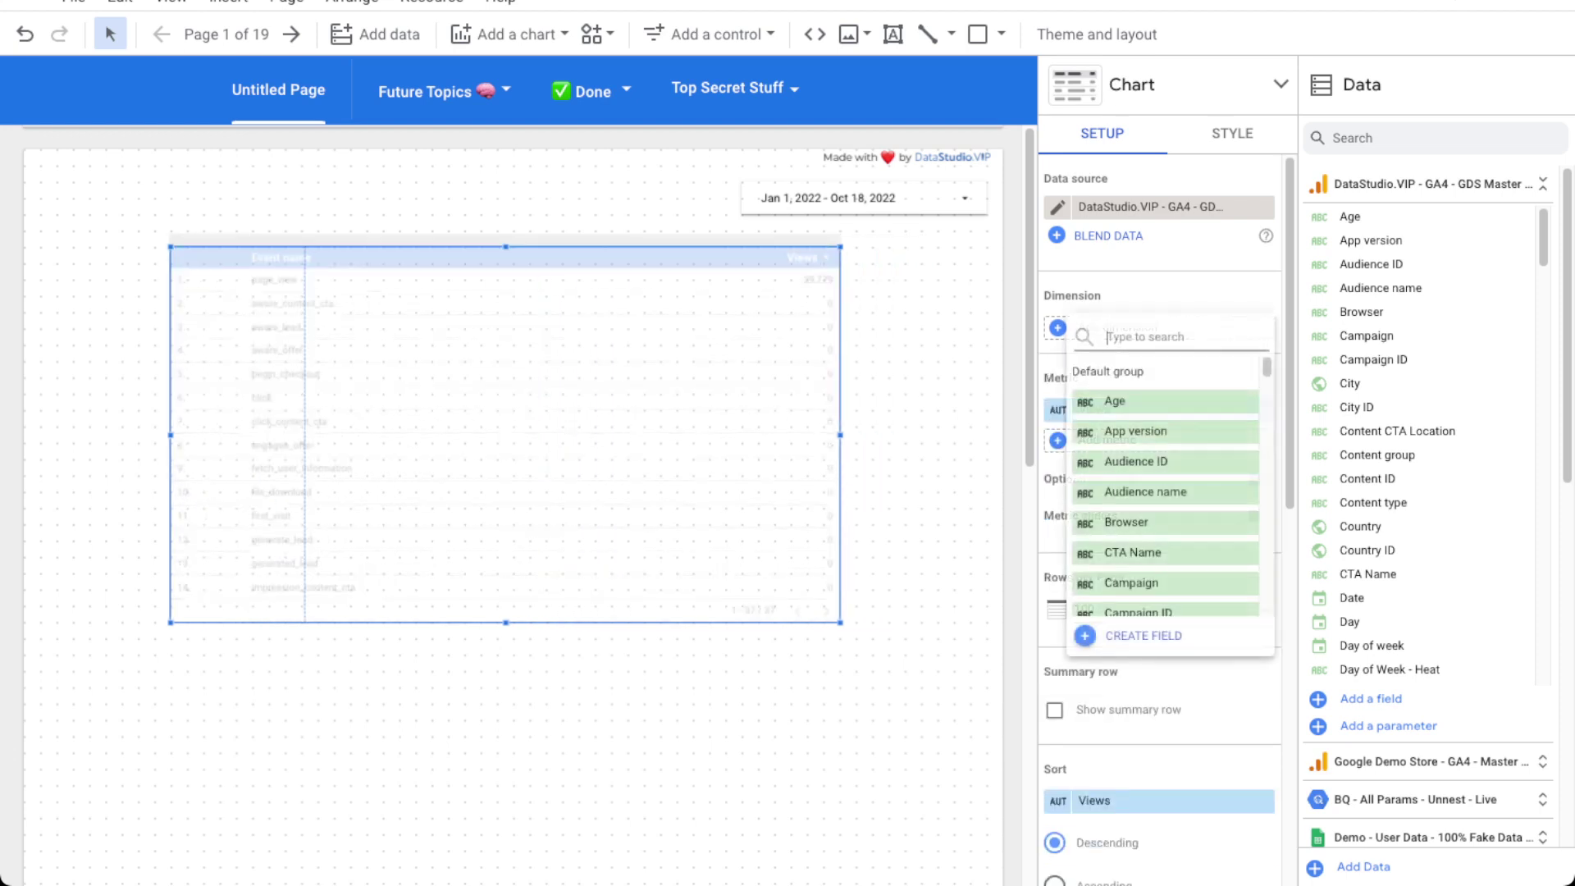
pyautogui.write('d')
pyautogui.press('BackSpace')
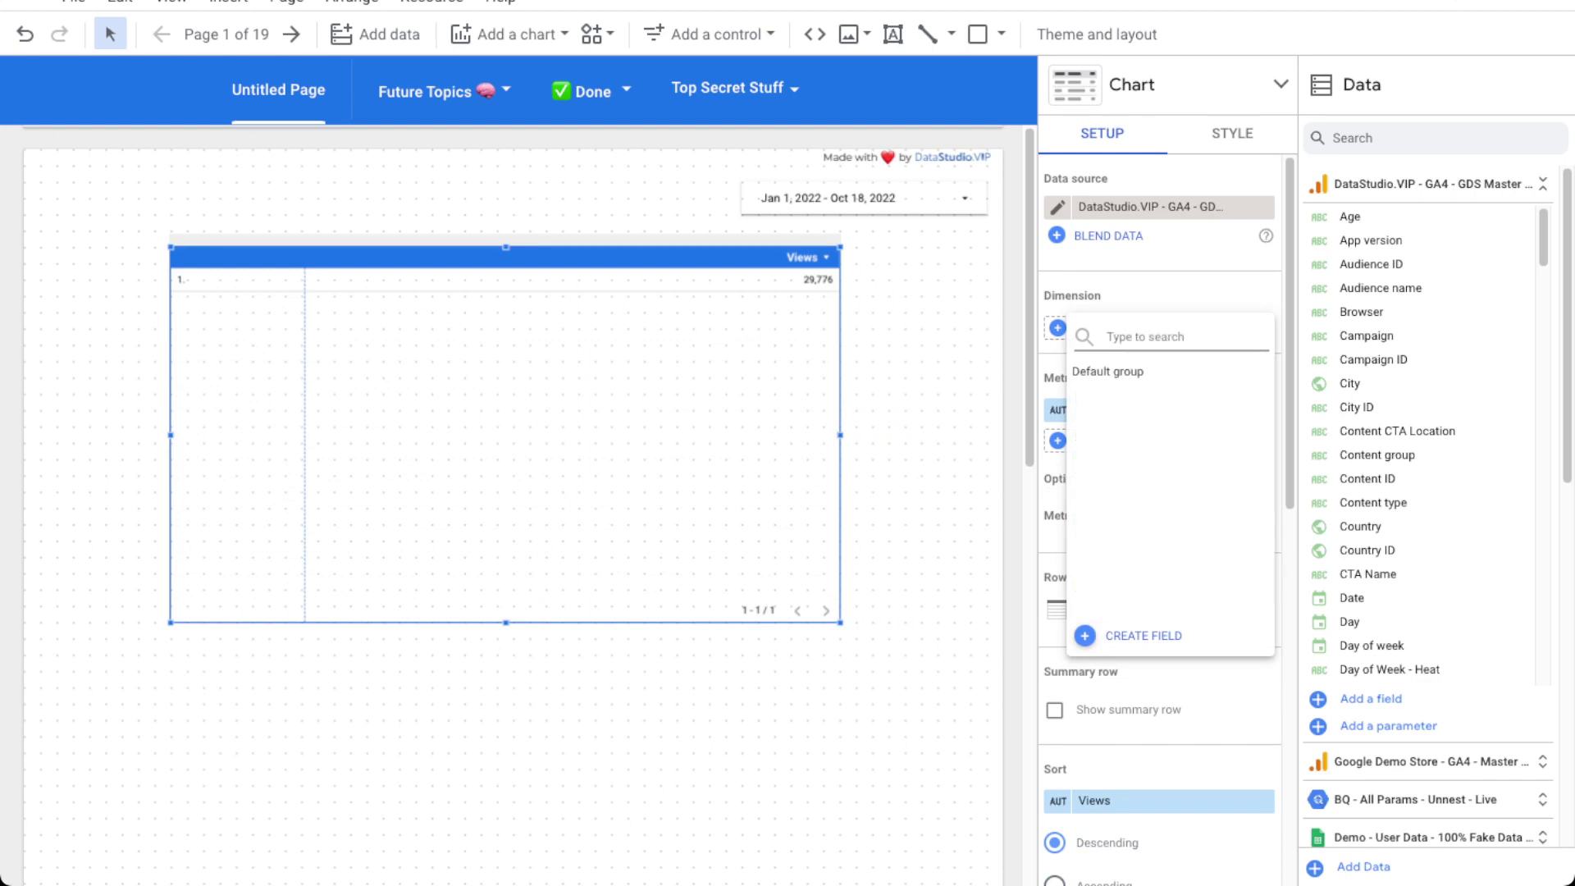
pyautogui.write('month')
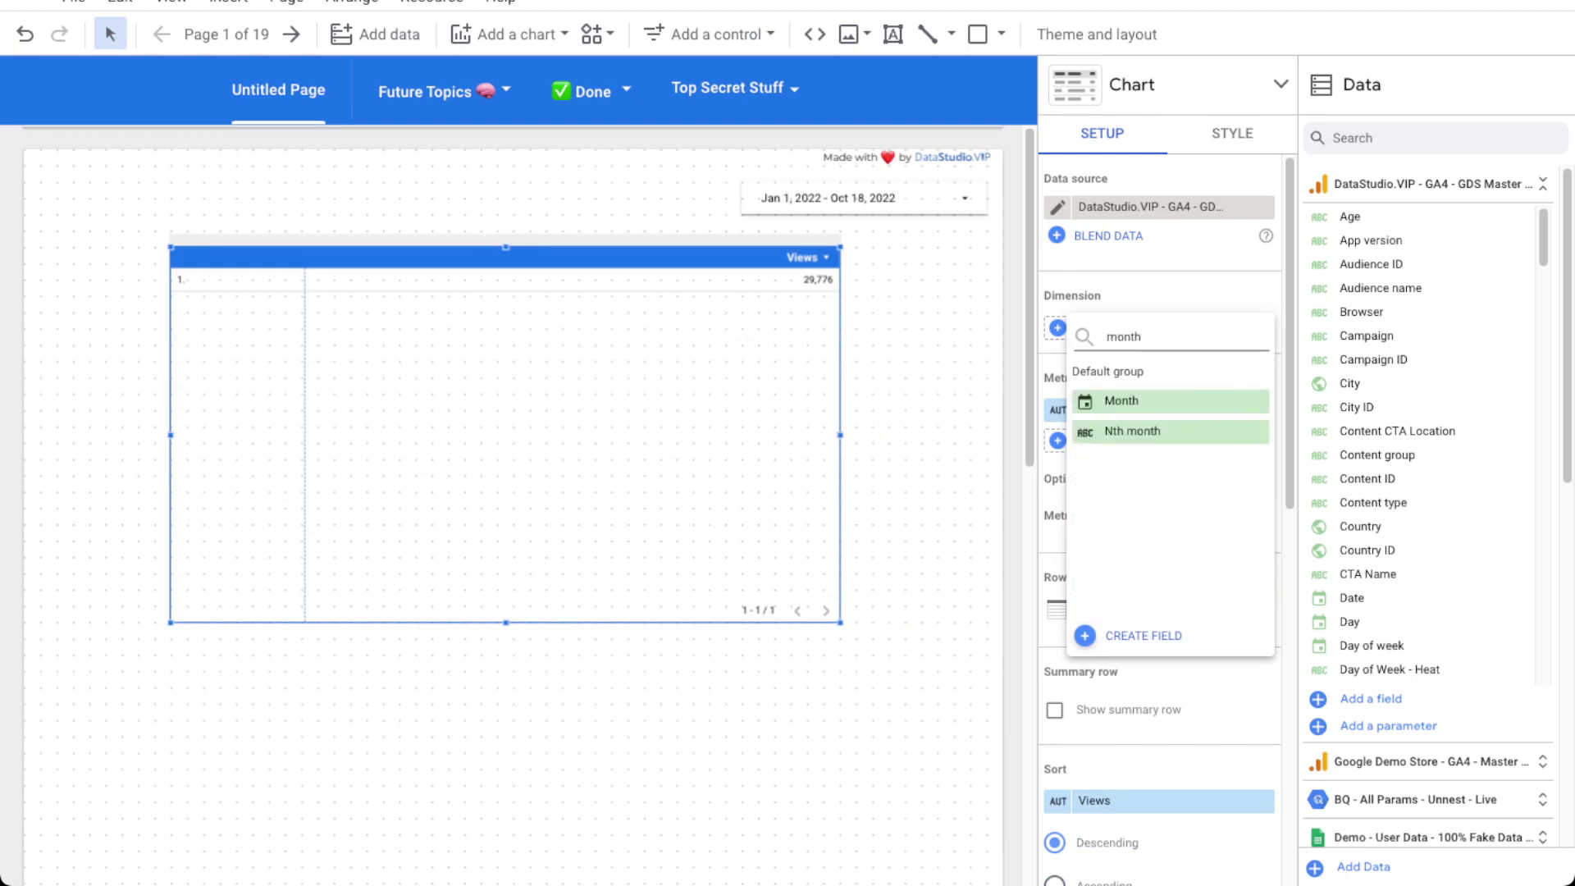
pyautogui.click(1149, 400)
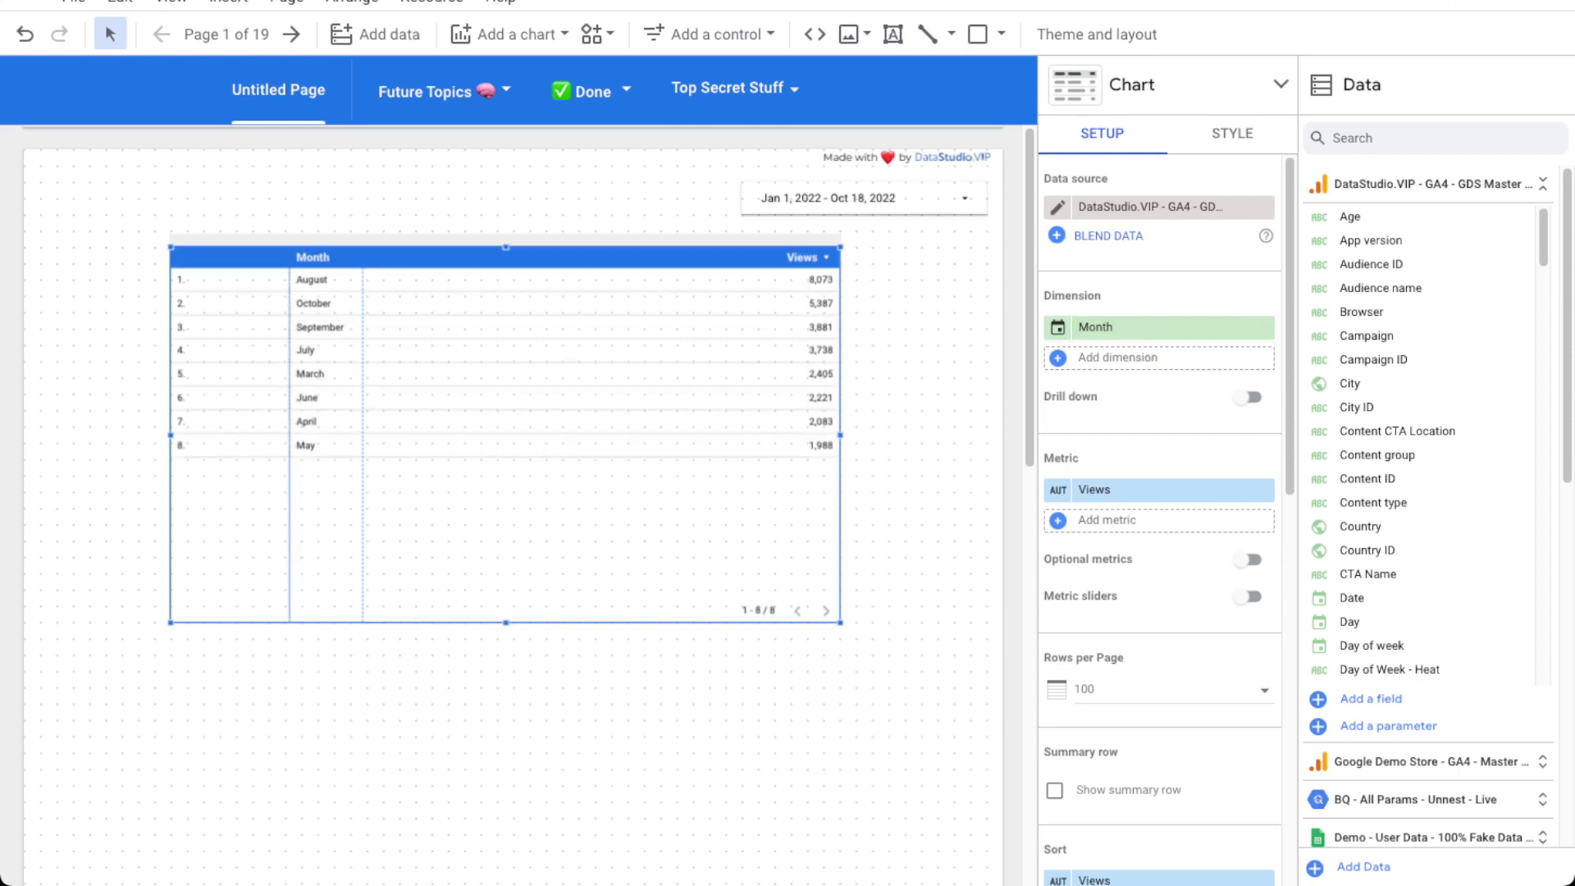
# Sort the table by Month in descending order and tighten its column widths and overall width.
pyautogui.moveTo(290, 539); pyautogui.dragTo(207, 539)
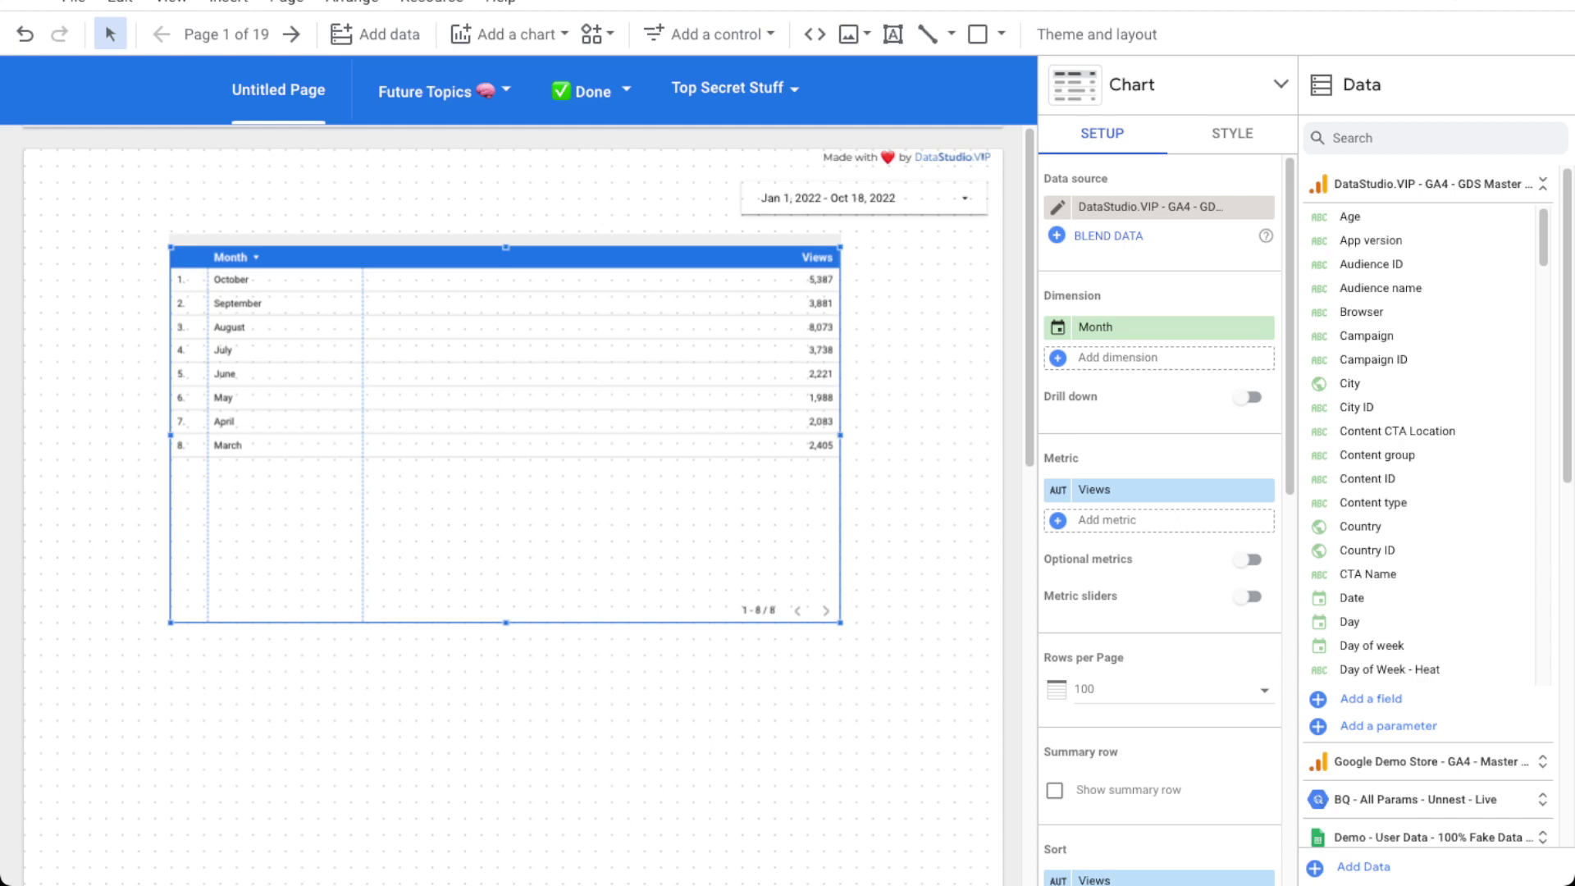
pyautogui.moveTo(363, 492); pyautogui.dragTo(386, 492)
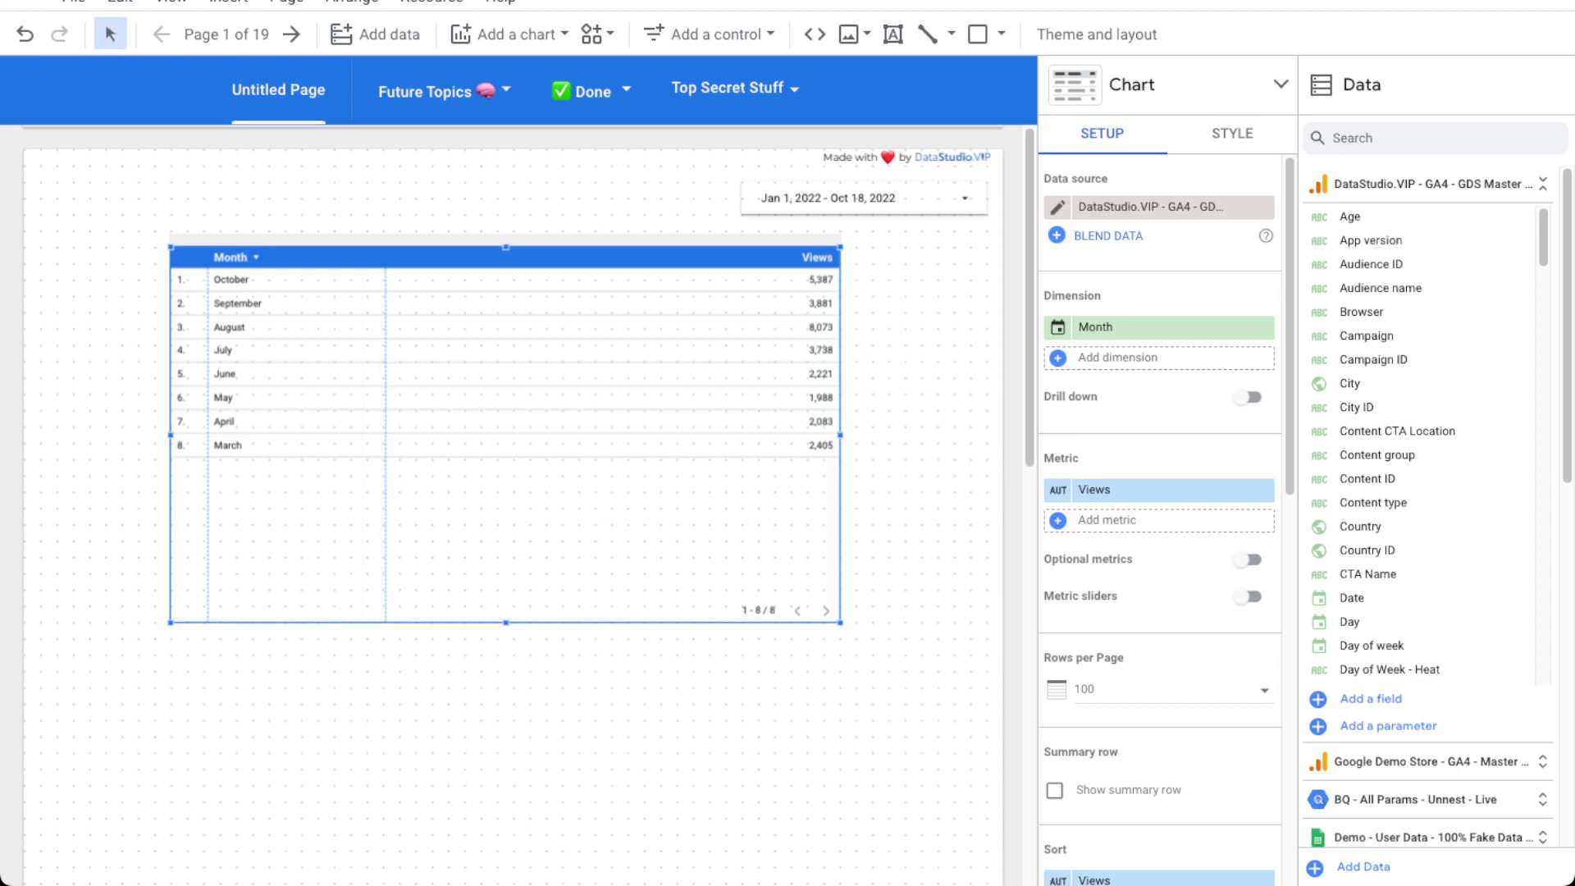
pyautogui.moveTo(840, 435); pyautogui.dragTo(465, 427)
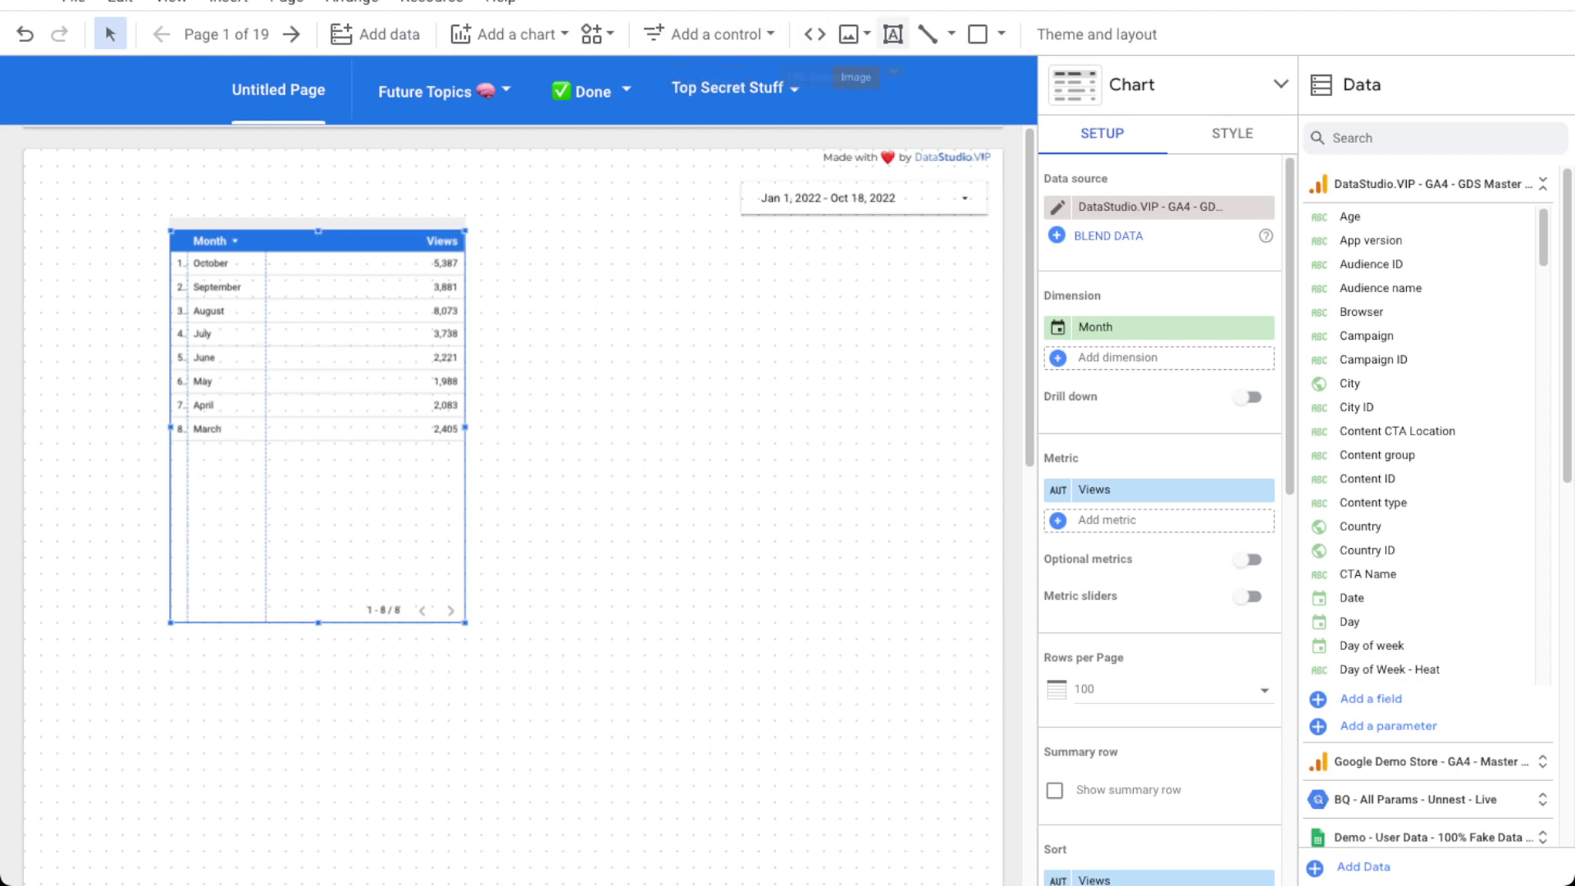
# Add a text box beside the table reading "Sessions" at a font size of 30px.
pyautogui.click(892, 33)
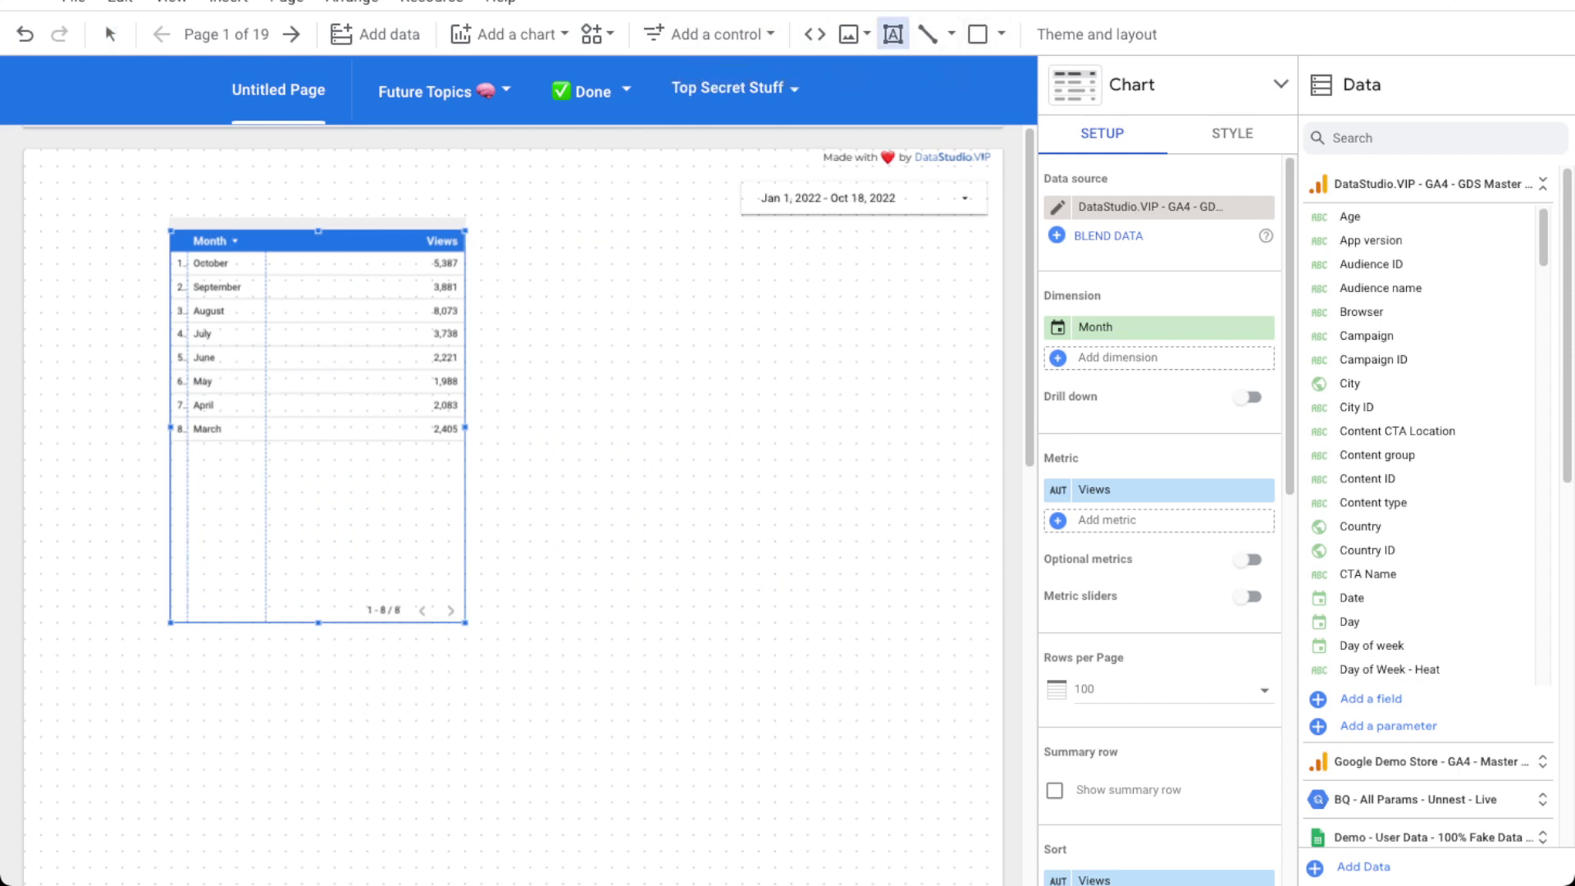
pyautogui.moveTo(612, 262); pyautogui.dragTo(922, 296)
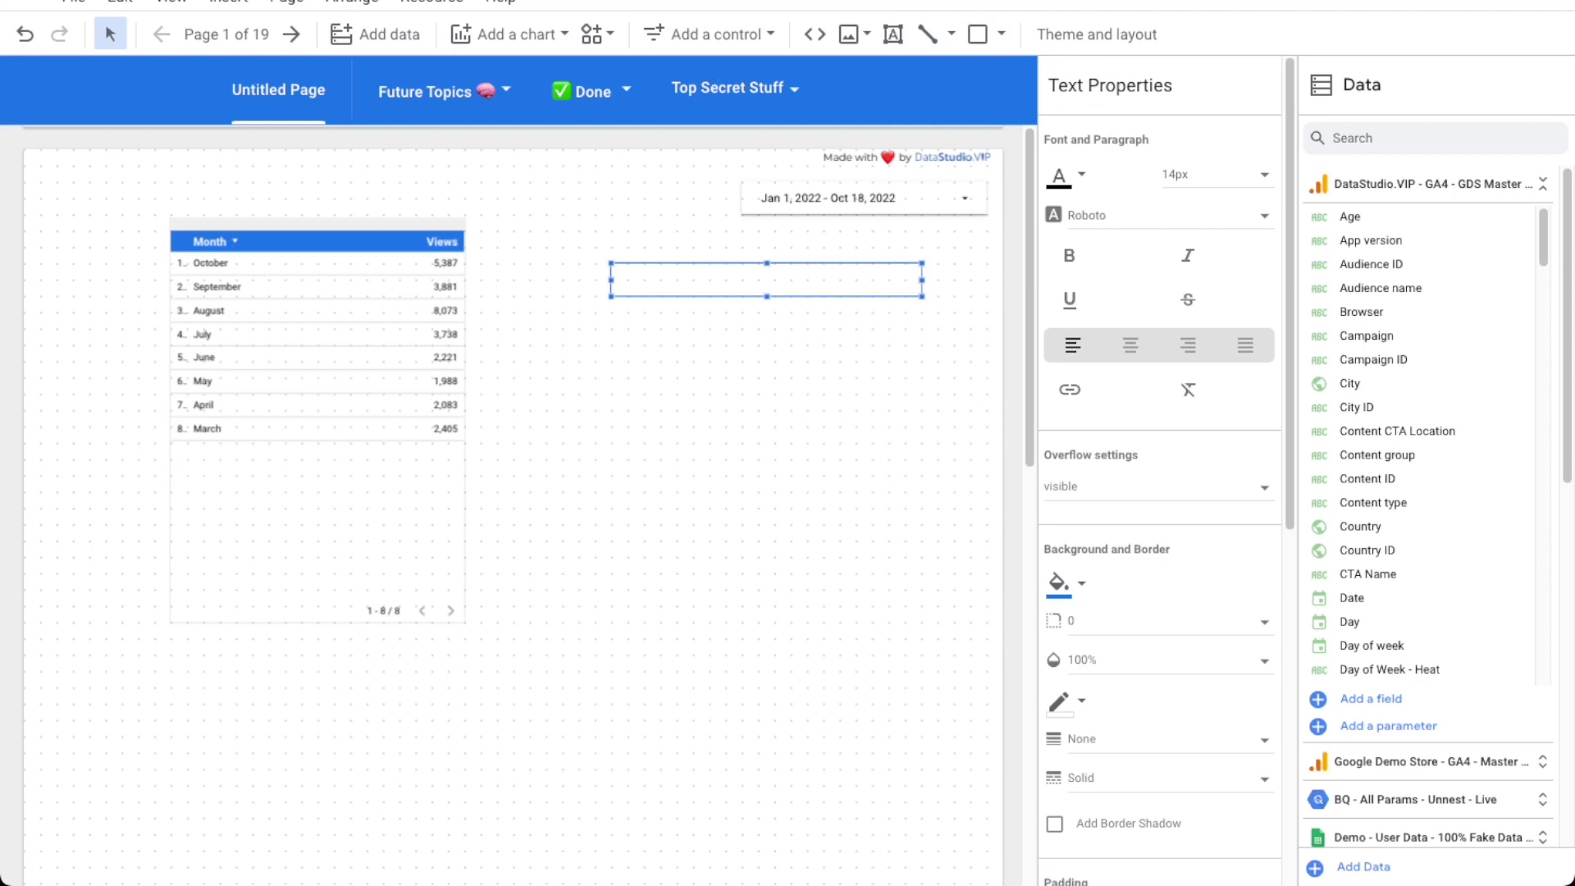
pyautogui.click(1215, 174)
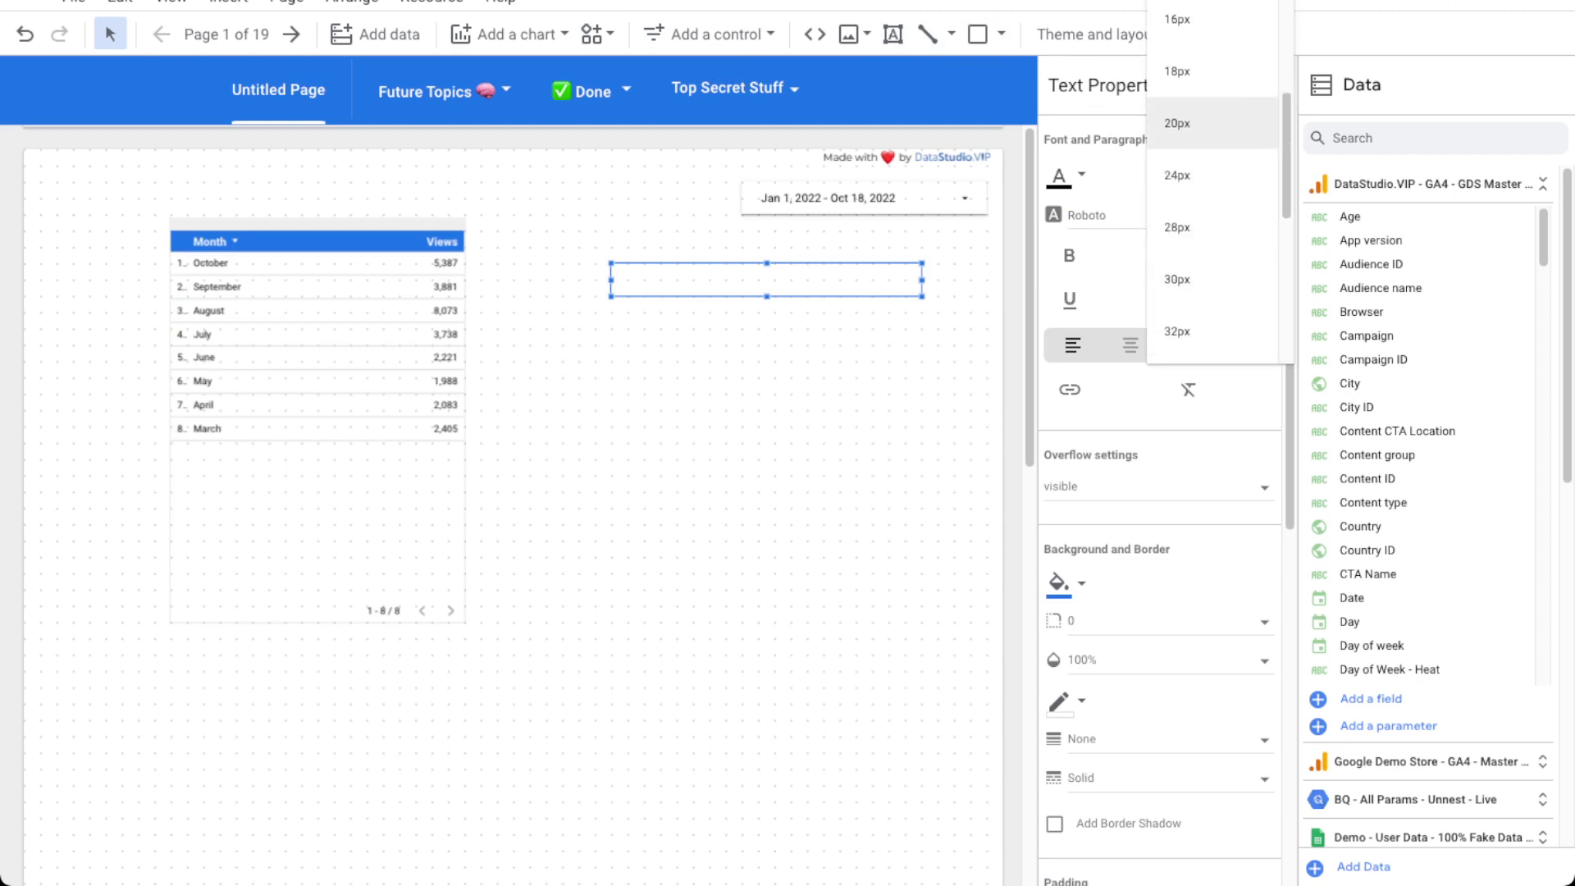
pyautogui.click(1178, 279)
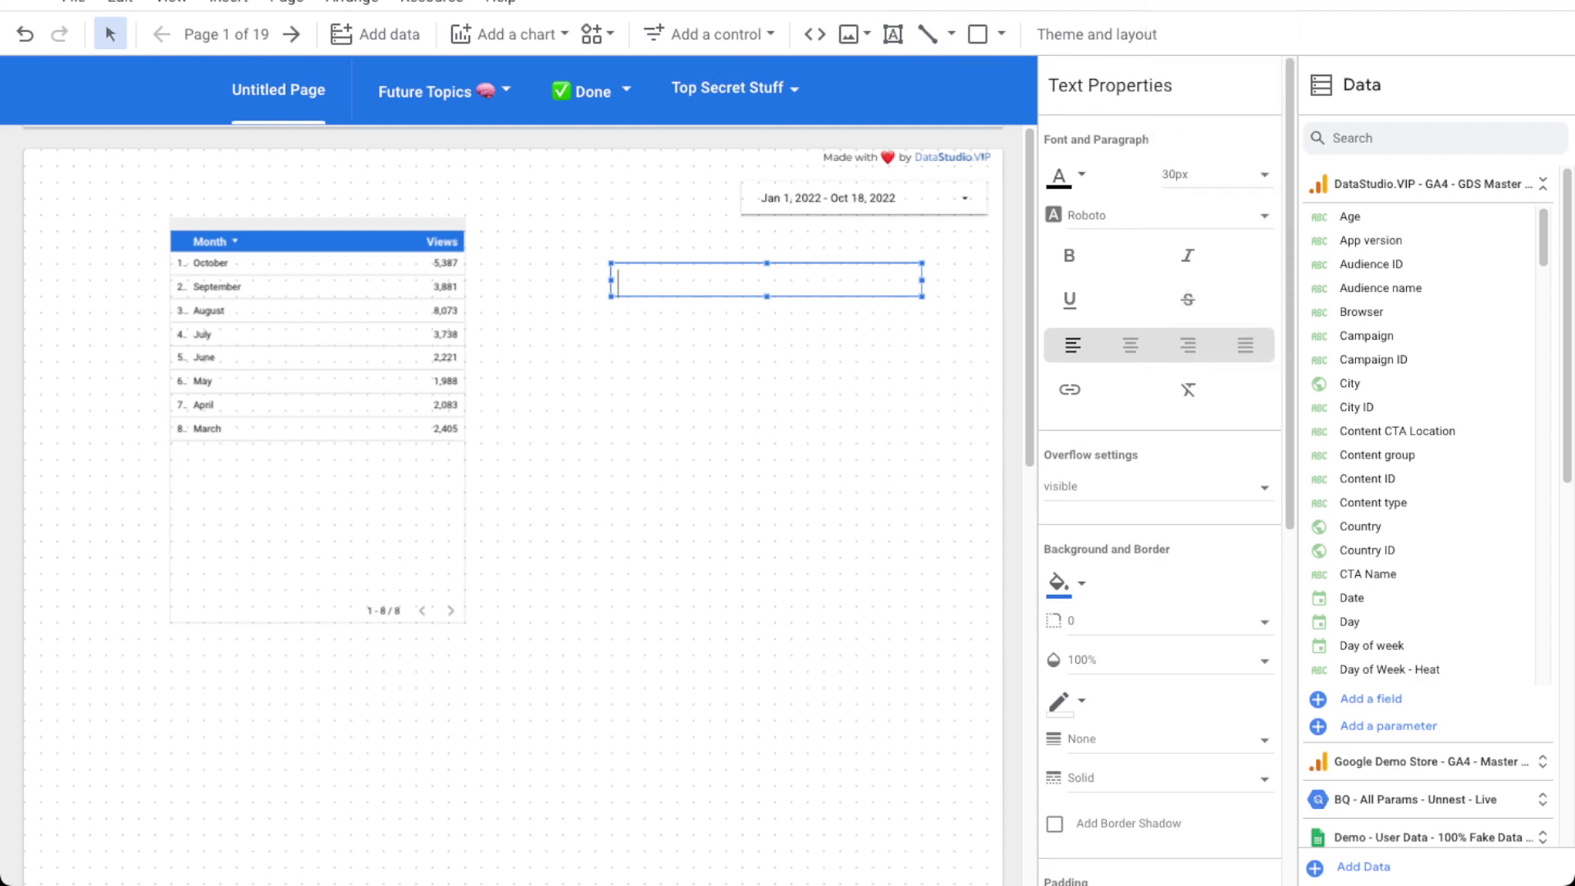
pyautogui.write('Sessiopn')
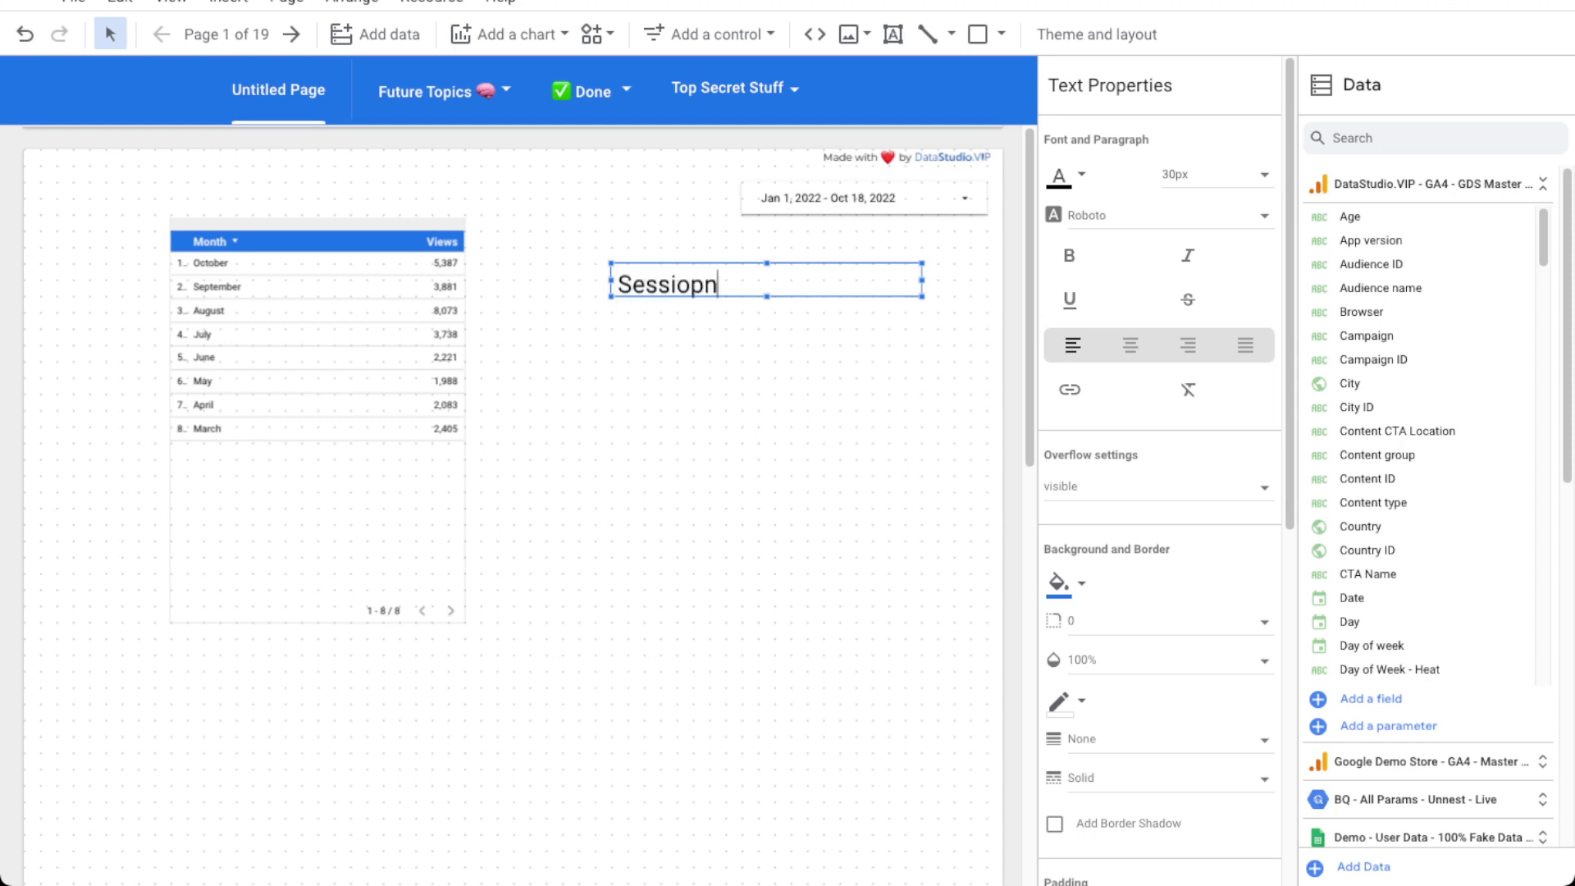
pyautogui.press('BackSpace')
pyautogui.press('BackSpace')
pyautogui.write('ns')
pyautogui.hotkey('ctrl', 'a')
pyautogui.write('10 Percent')
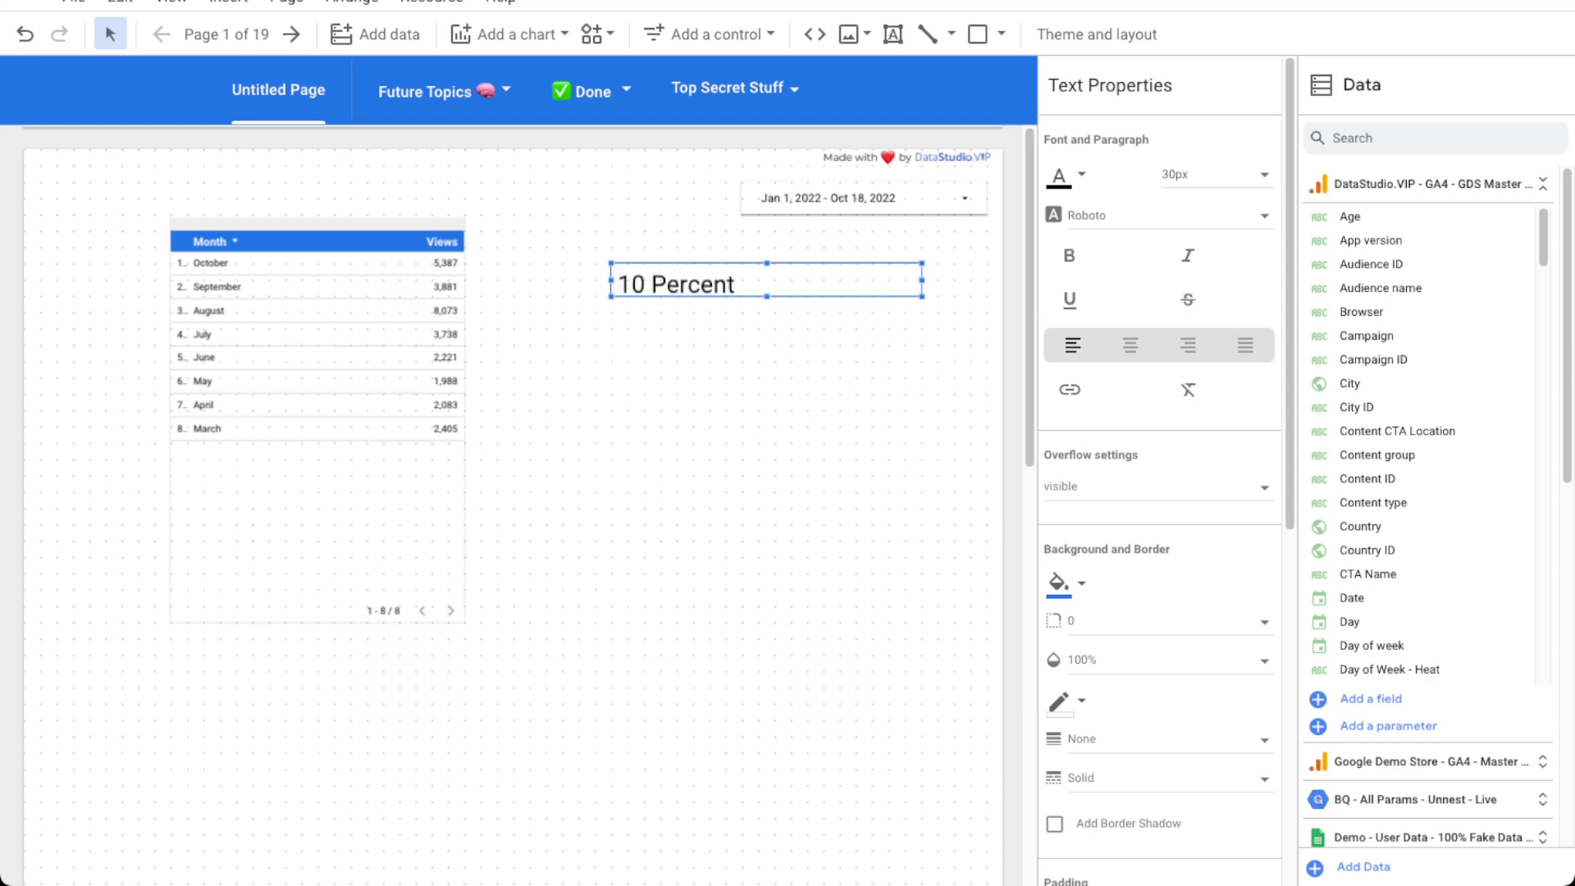
pyautogui.hotkey('ctrl', 'z')
# Make the Sessions heading bold and place a duplicate of it directly below the original.
pyautogui.hotkey('ctrl', 'b')
pyautogui.press('Escape')
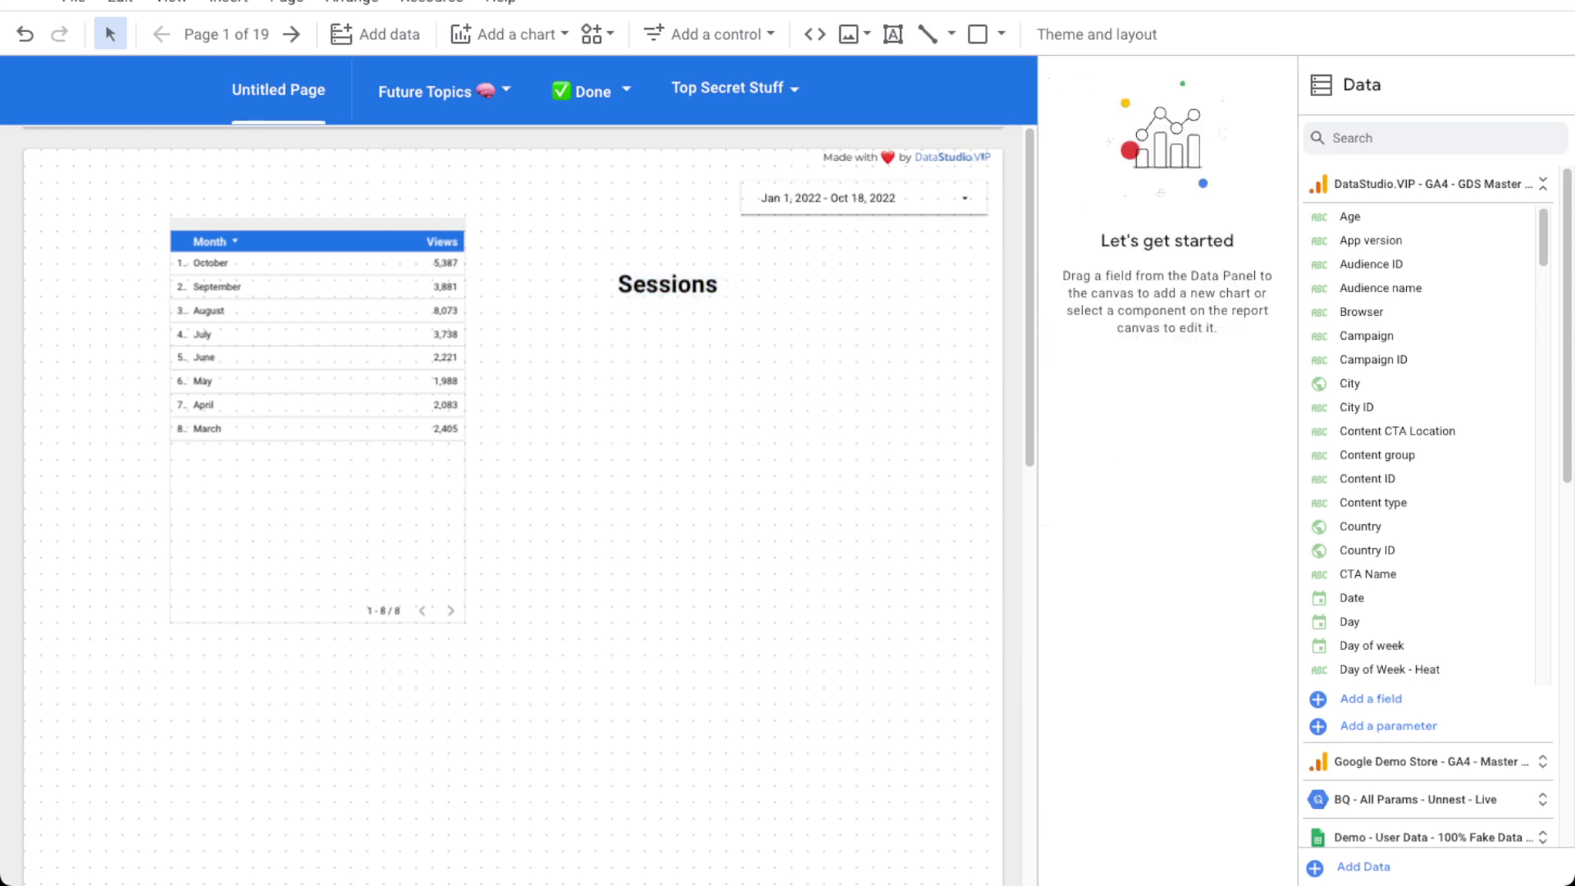
pyautogui.click(766, 280)
pyautogui.hotkey('ctrl', 'd')
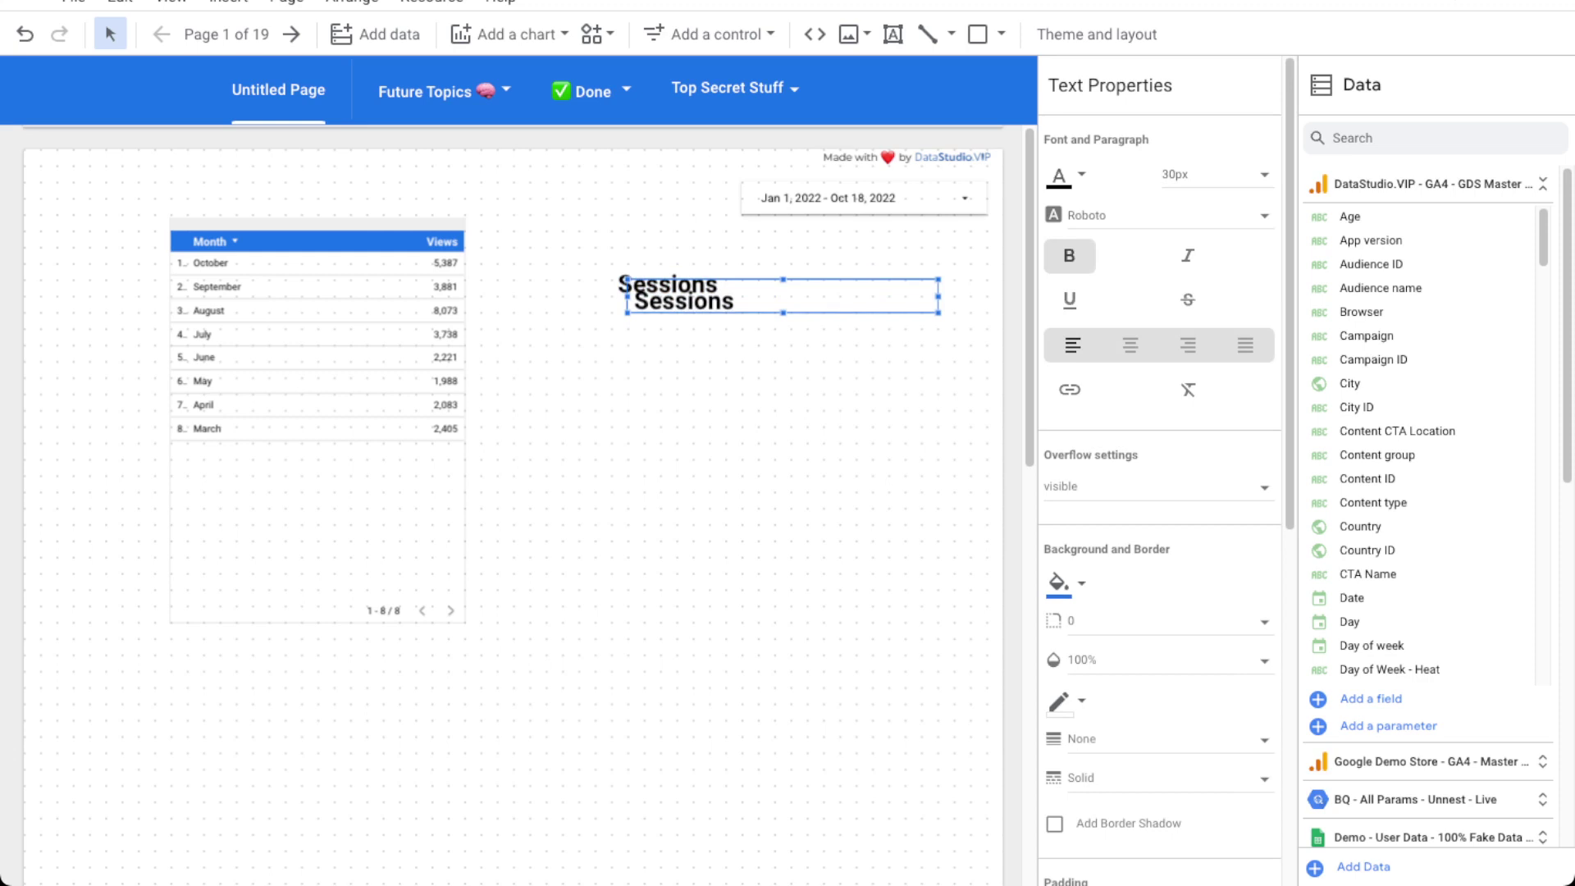
pyautogui.moveTo(787, 298); pyautogui.dragTo(766, 345)
# Change the lower heading's text to "CheatSheet".
pyautogui.doubleClick(668, 350)
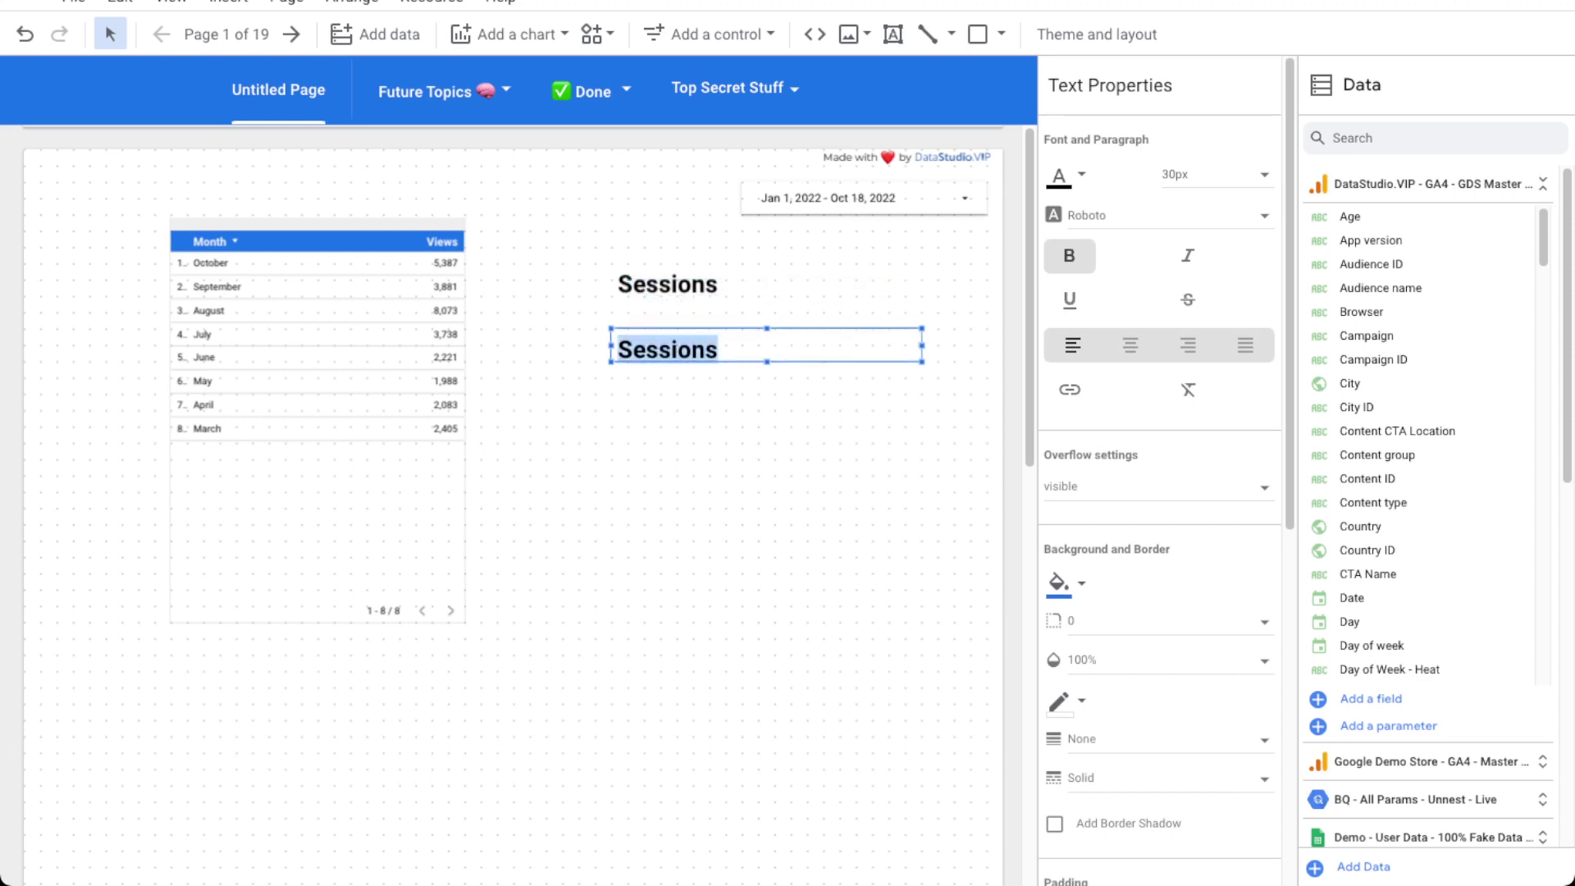
pyautogui.write('Cheath')
pyautogui.press('BackSpace')
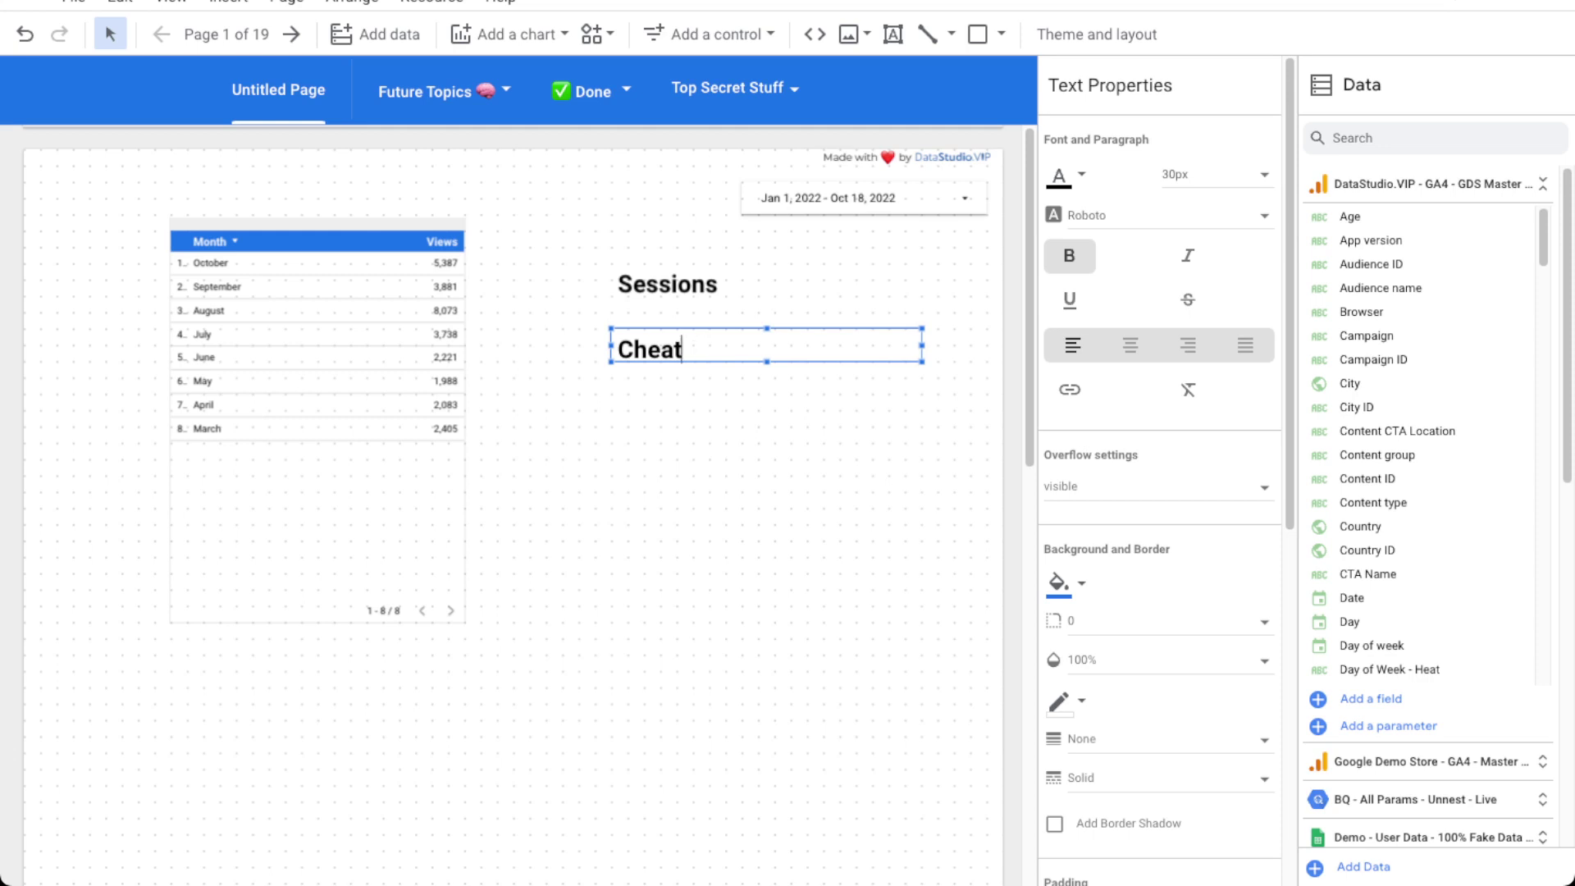
pyautogui.write('Sheet')
pyautogui.press('Escape')
# Duplicate the CheatSheet heading, place the copy below it and change the copy's text to "Lead (Cheatsheet)".
pyautogui.click(626, 351)
pyautogui.hotkey('ctrl', 'd')
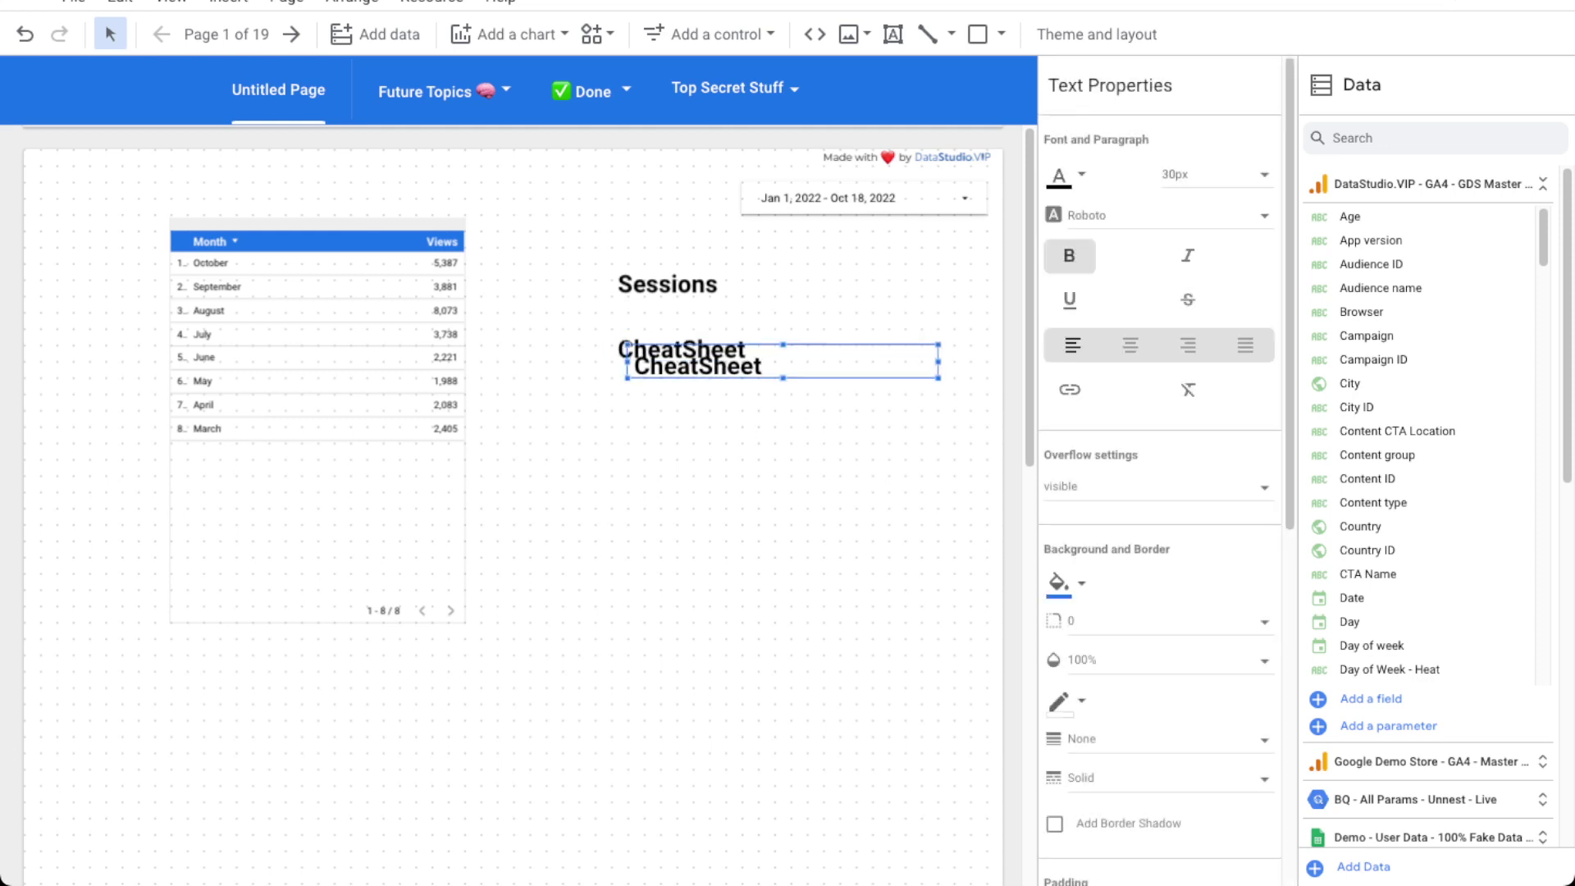
pyautogui.moveTo(626, 351); pyautogui.dragTo(611, 417)
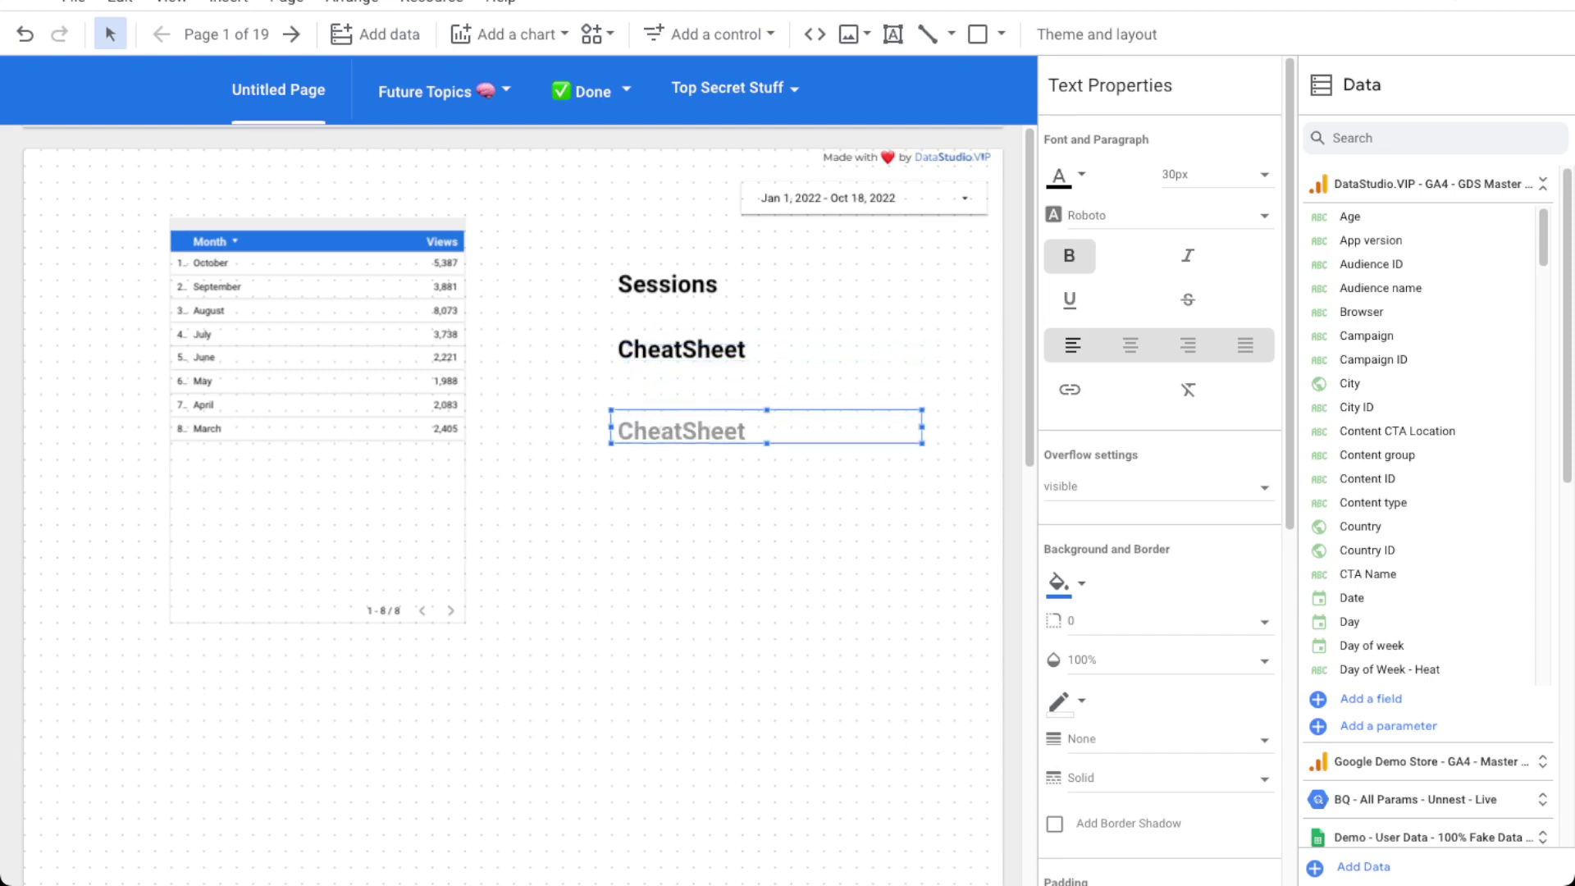
pyautogui.doubleClick(632, 428)
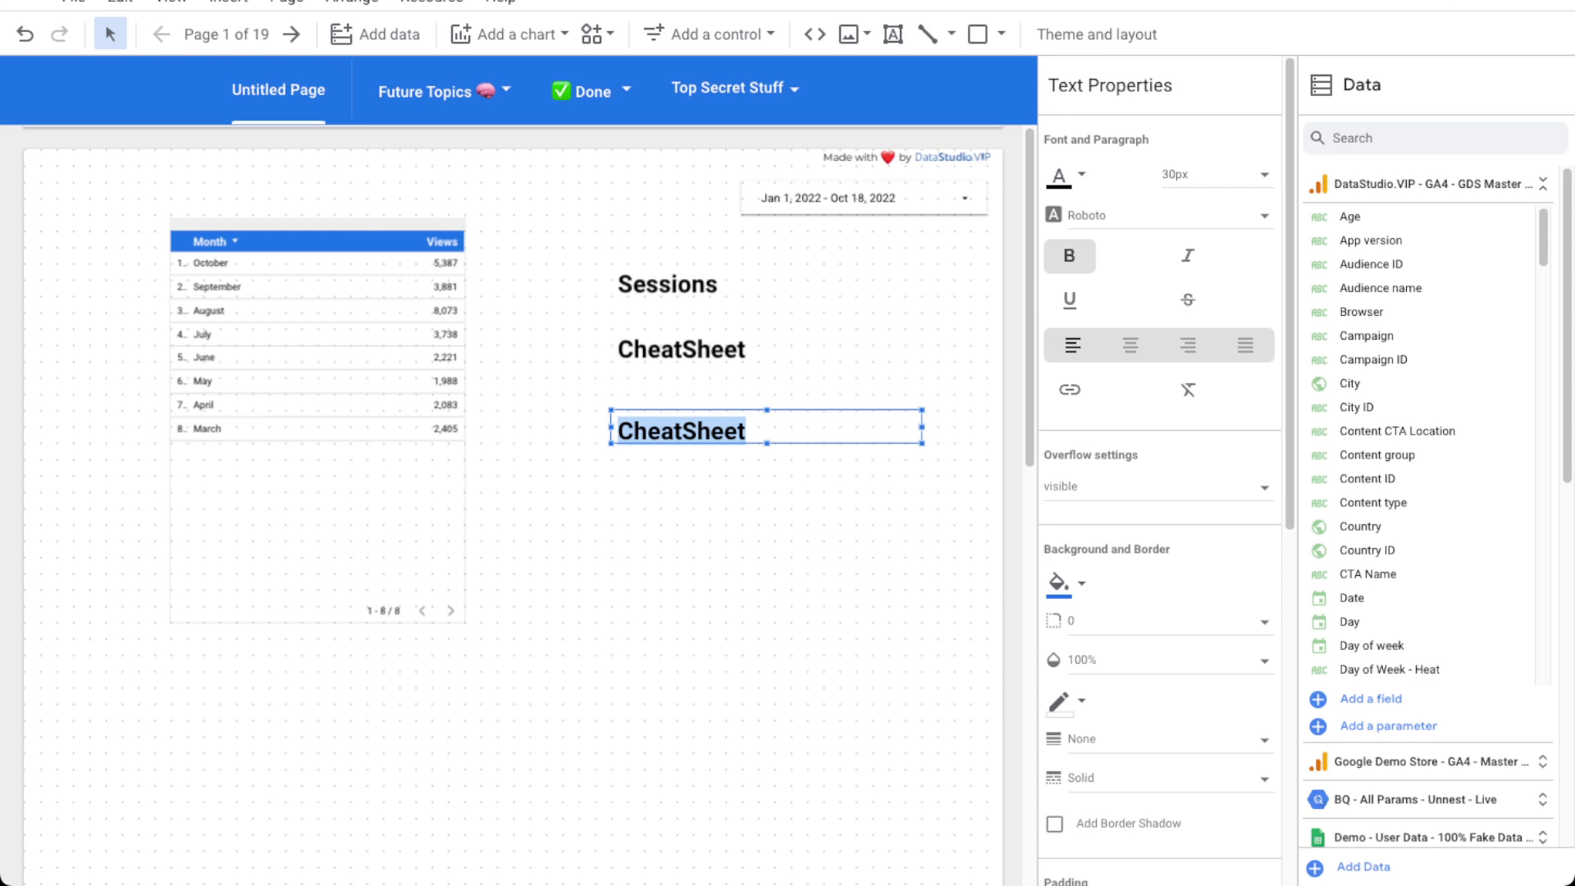
pyautogui.write('Le')
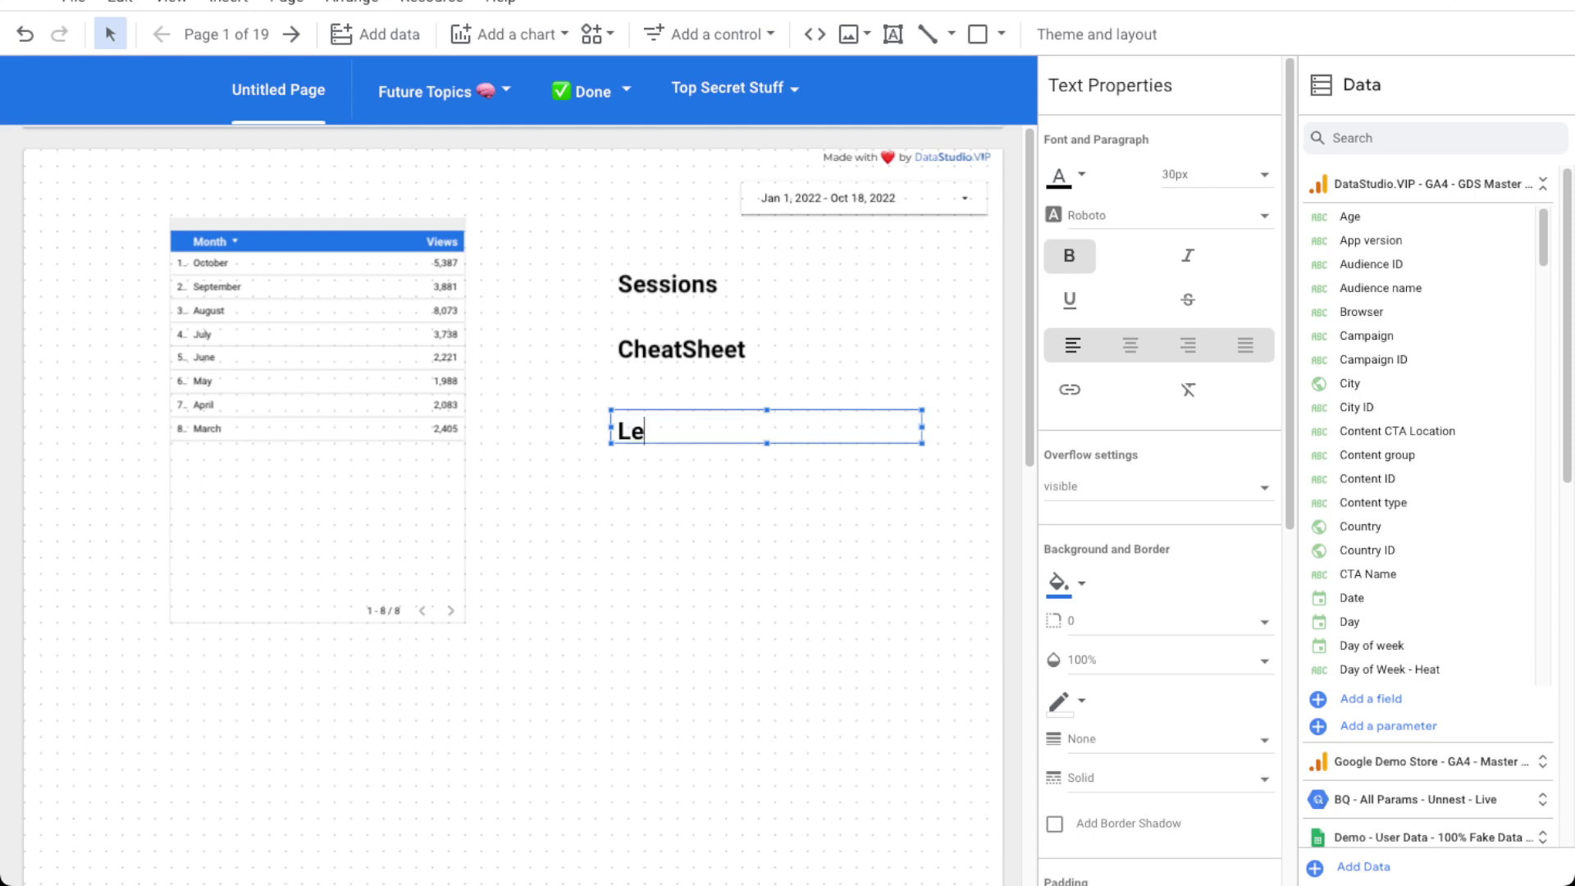
pyautogui.write('ad (Cheats')
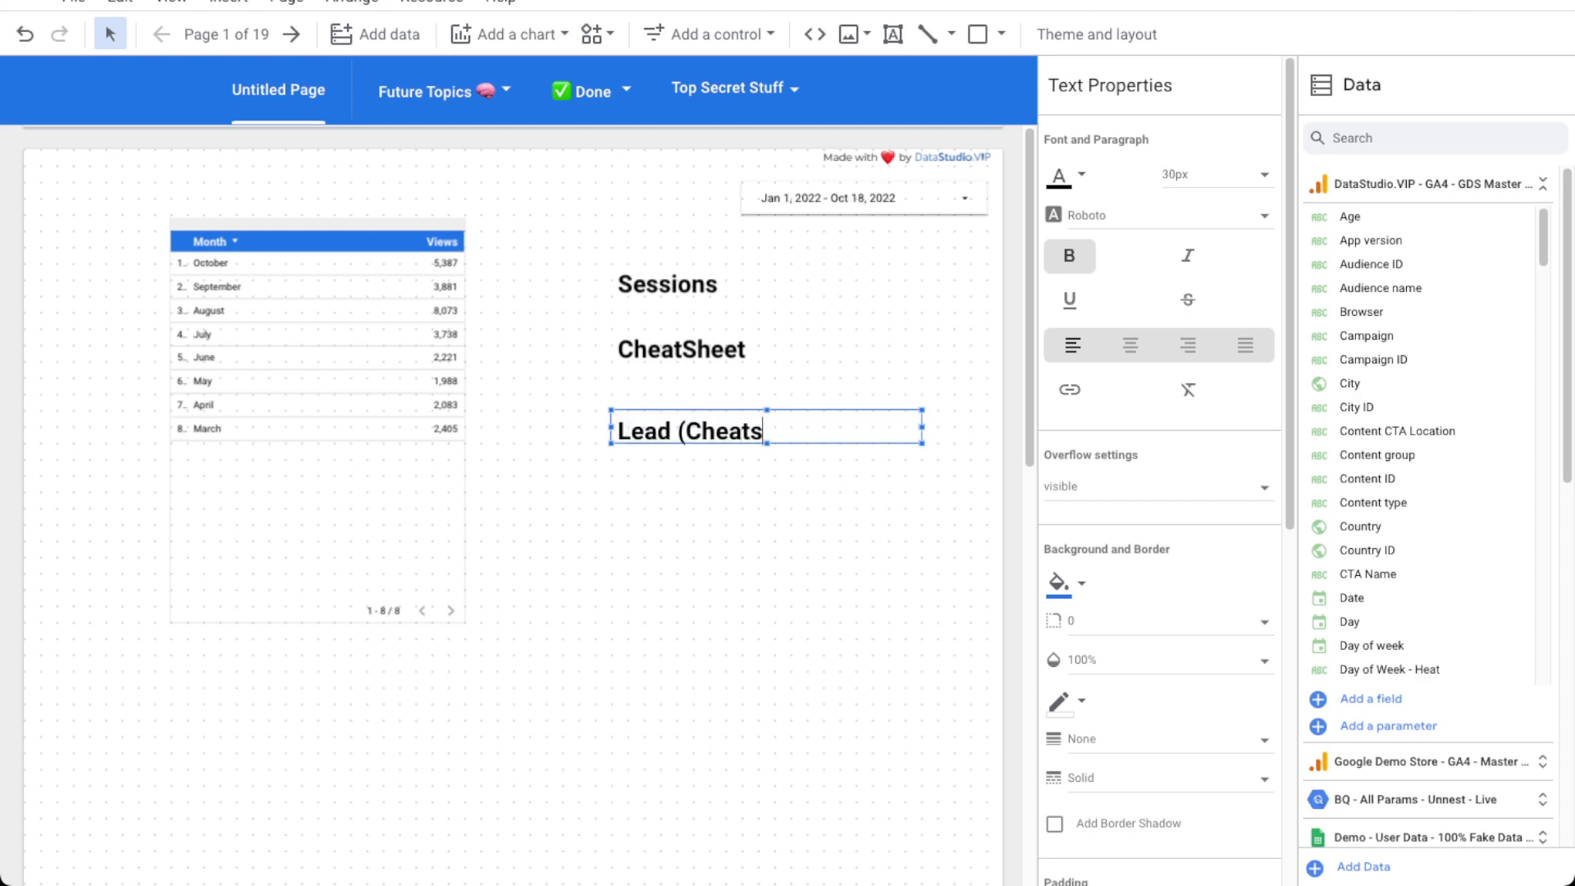
pyautogui.write('heet)')
pyautogui.press('Escape')
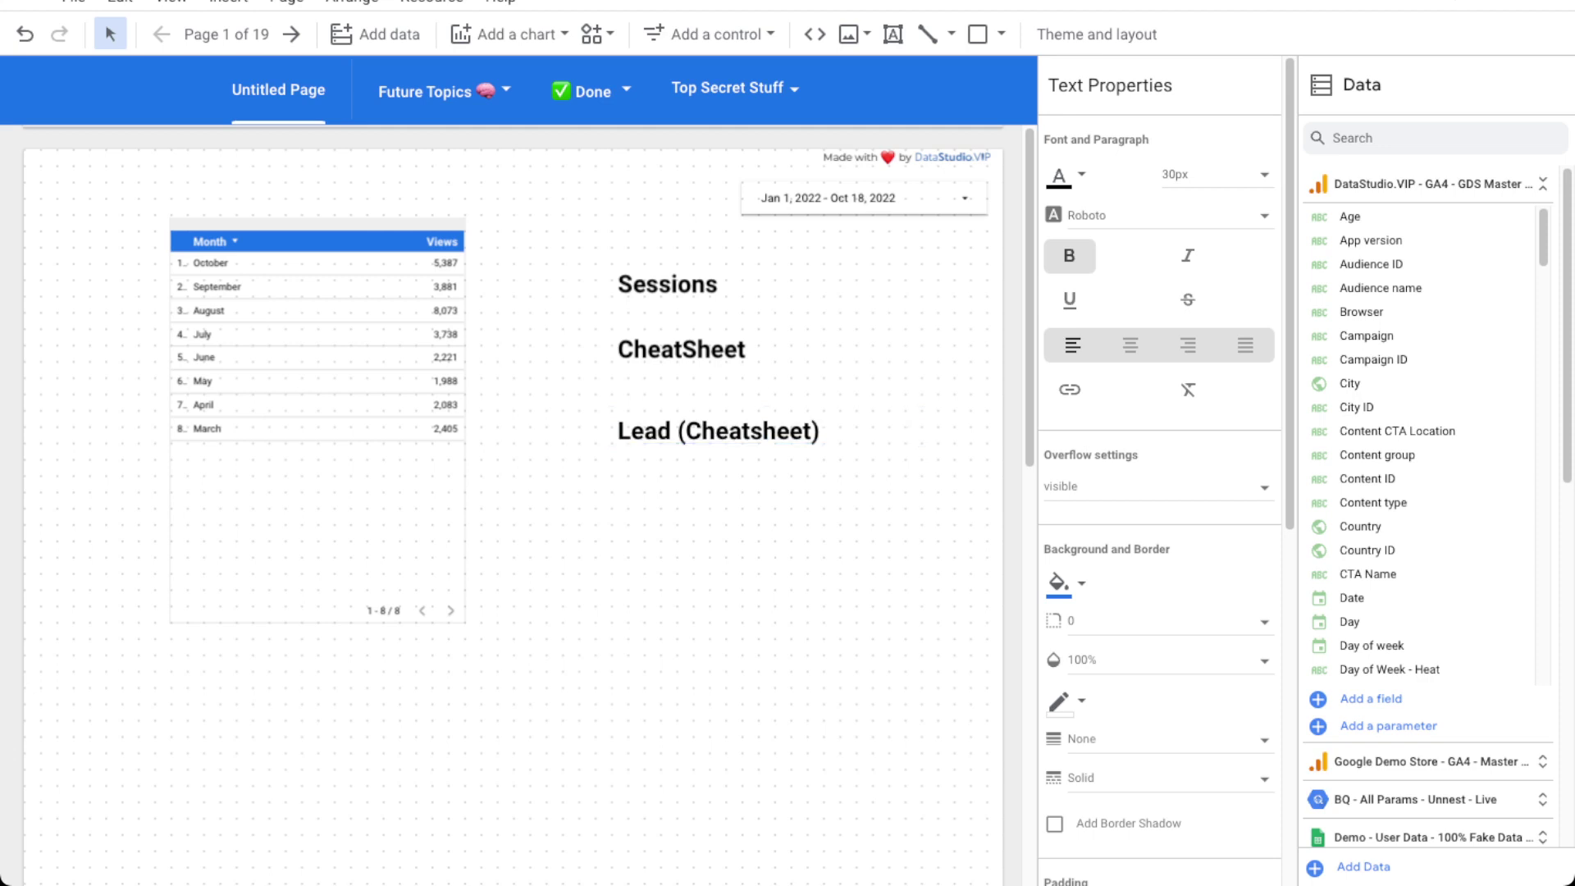
# Place a duplicate of the Lead (Cheatsheet) heading below the original and change its text to "Course Sales".
pyautogui.click(768, 426)
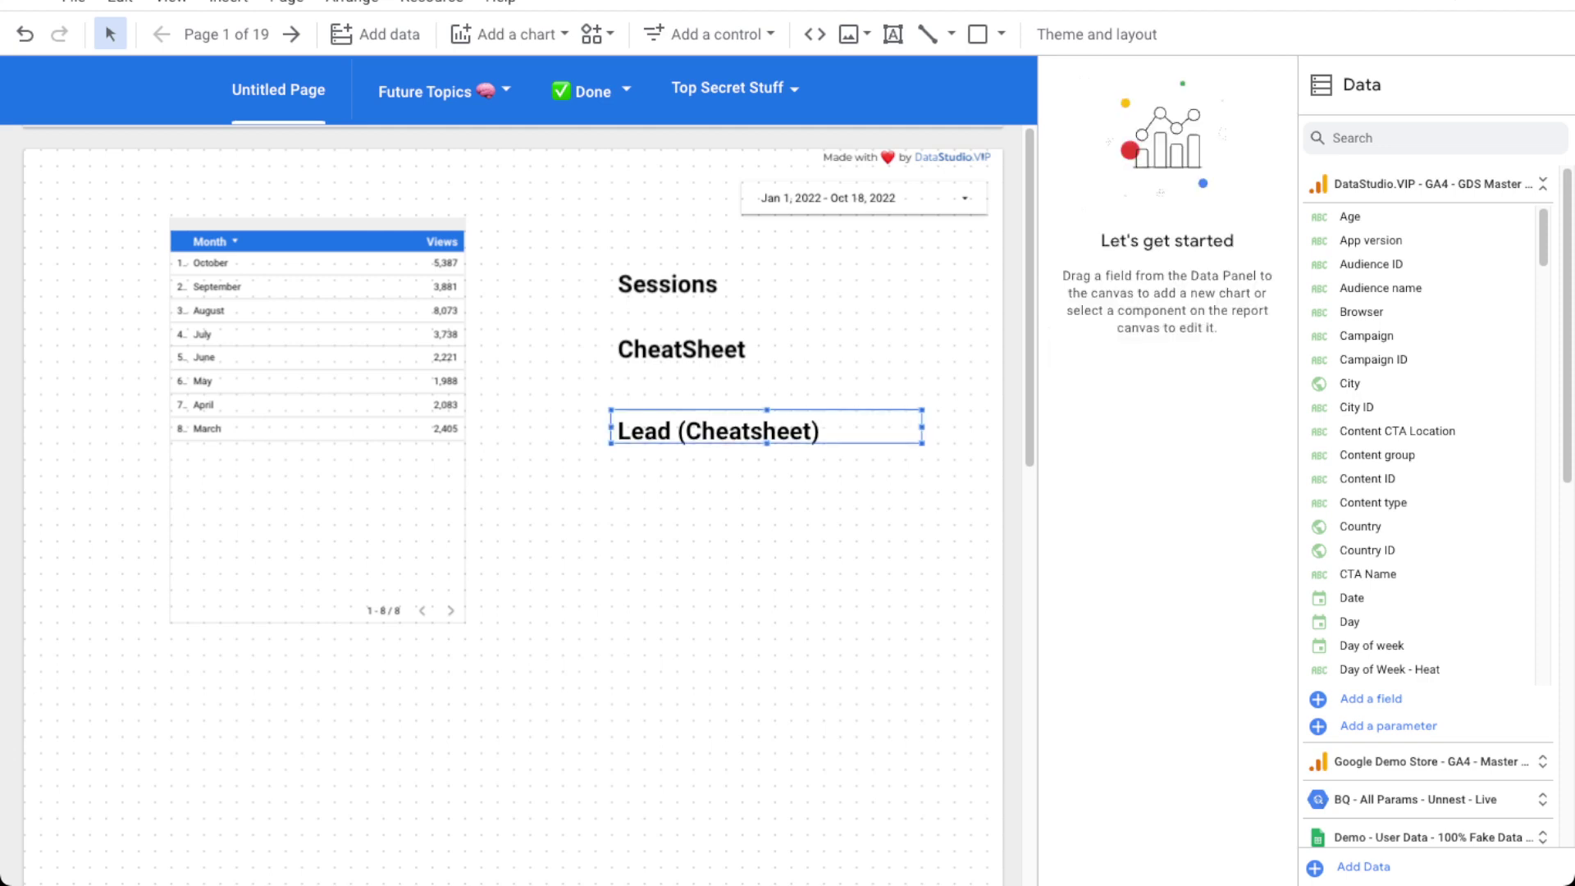
pyautogui.moveTo(768, 426); pyautogui.dragTo(767, 493)
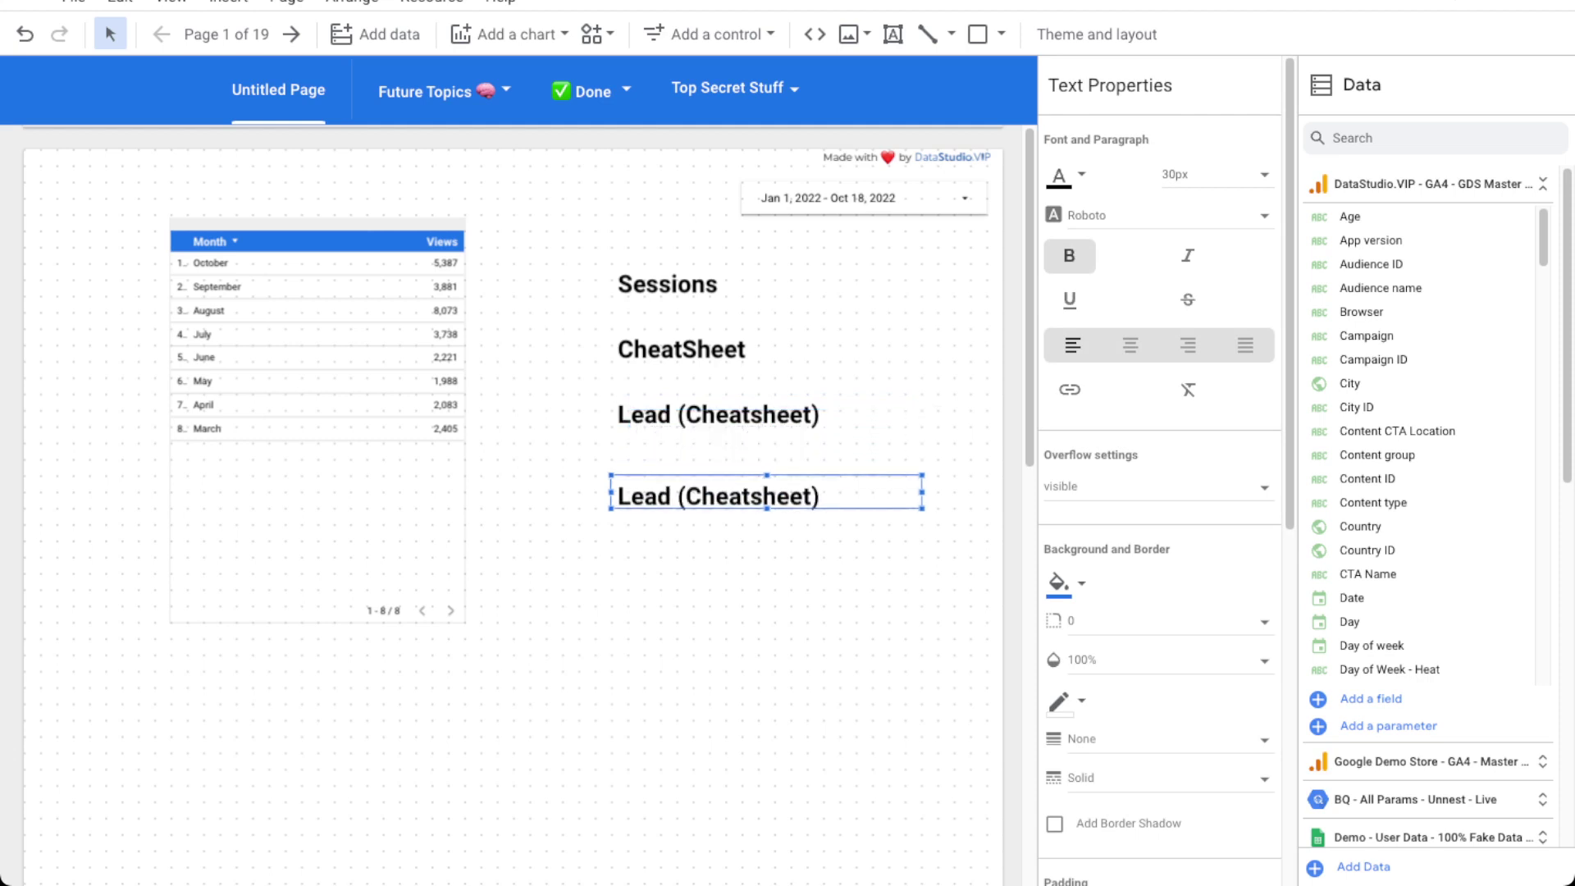
pyautogui.doubleClick(767, 496)
pyautogui.write('Course Sales')
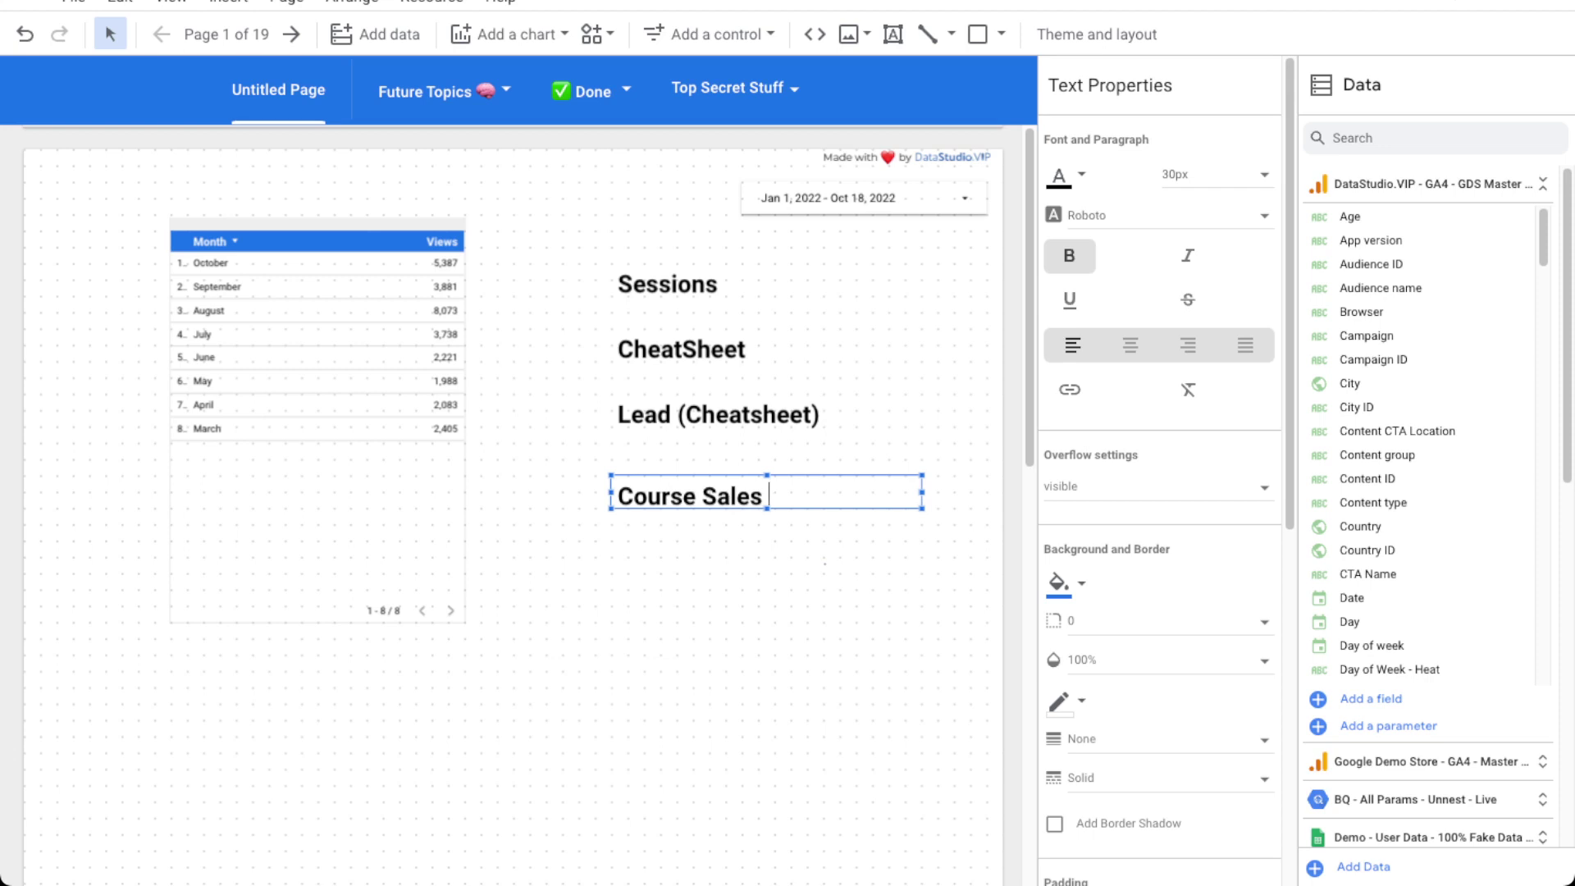
pyautogui.press('Escape')
# Duplicate the Course Sales heading, place the copy just above the original, left-aligned, and change its text to "View Course Sales".
pyautogui.hotkey('ctrl', 'c')
pyautogui.hotkey('ctrl', 'v')
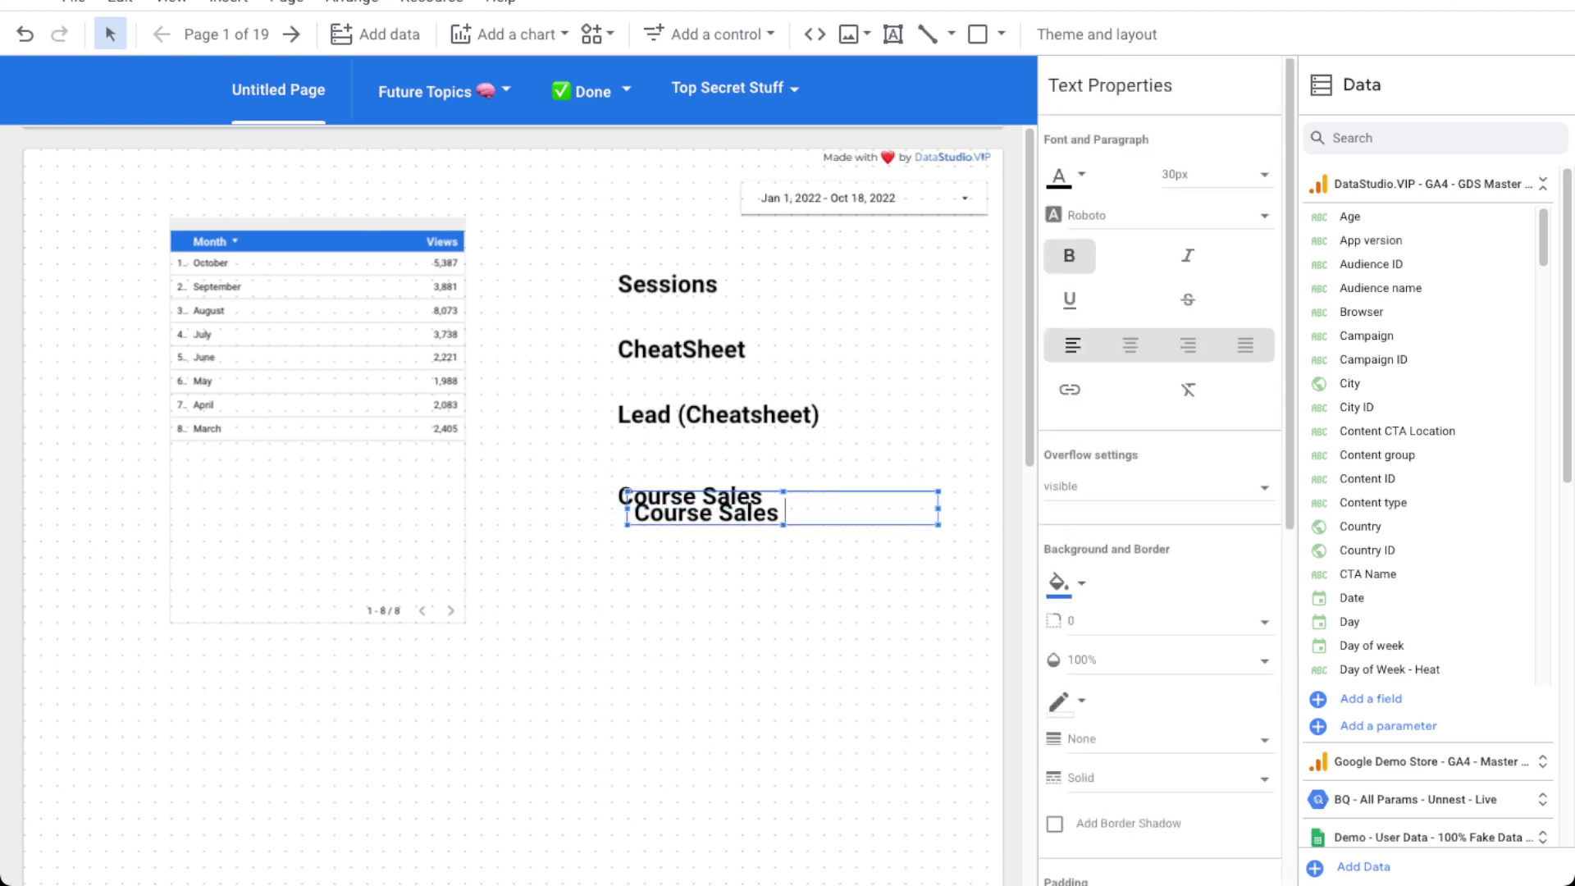
pyautogui.moveTo(697, 508); pyautogui.dragTo(681, 476)
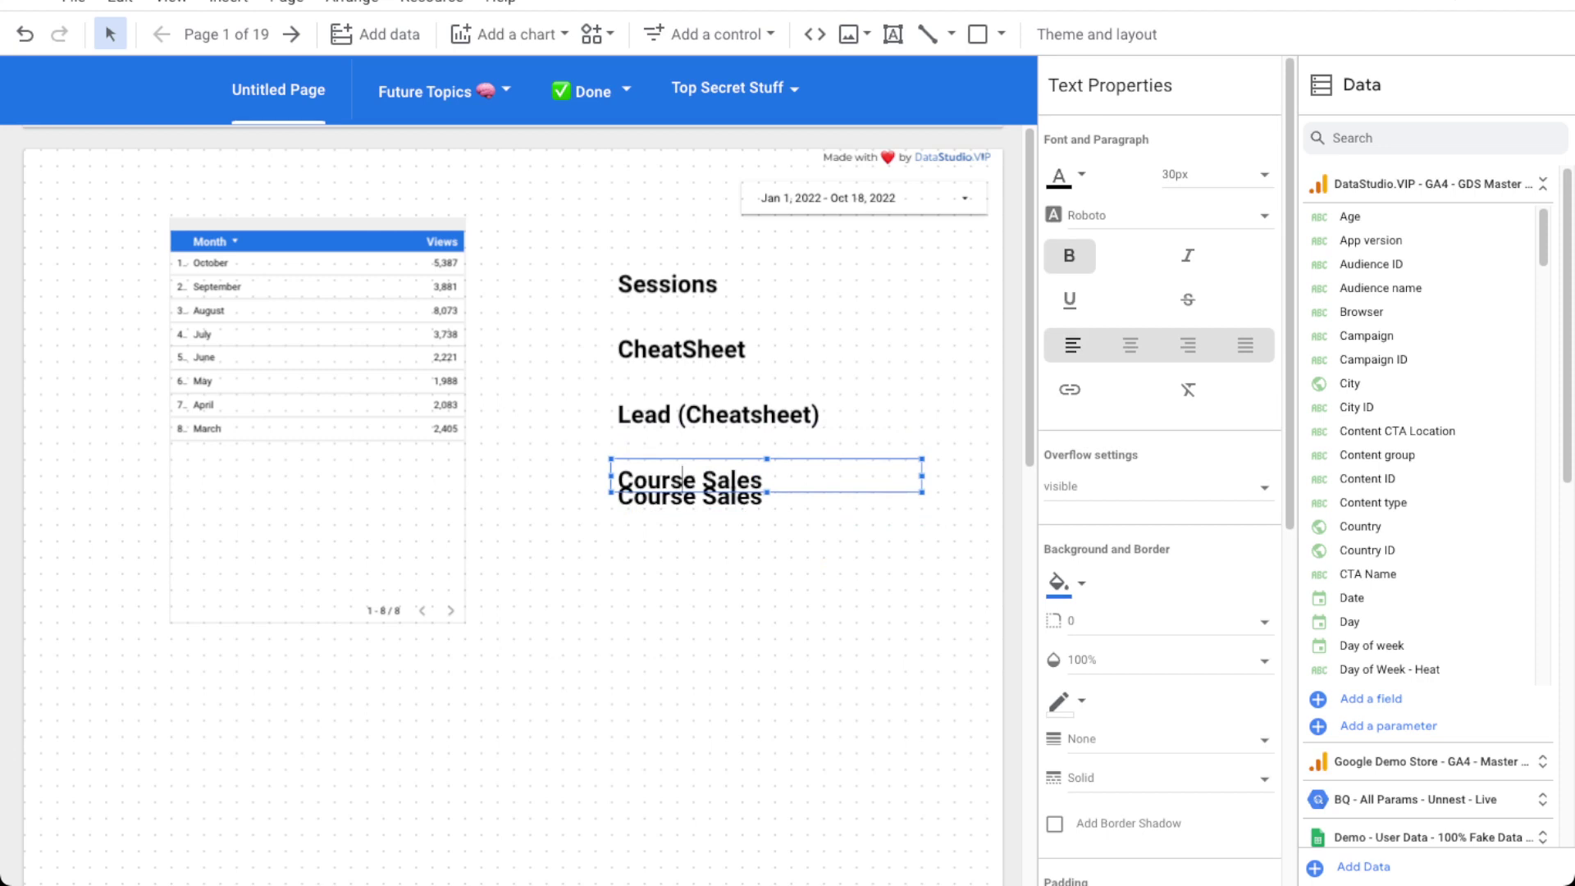
pyautogui.doubleClick(683, 480)
pyautogui.write('View Course')
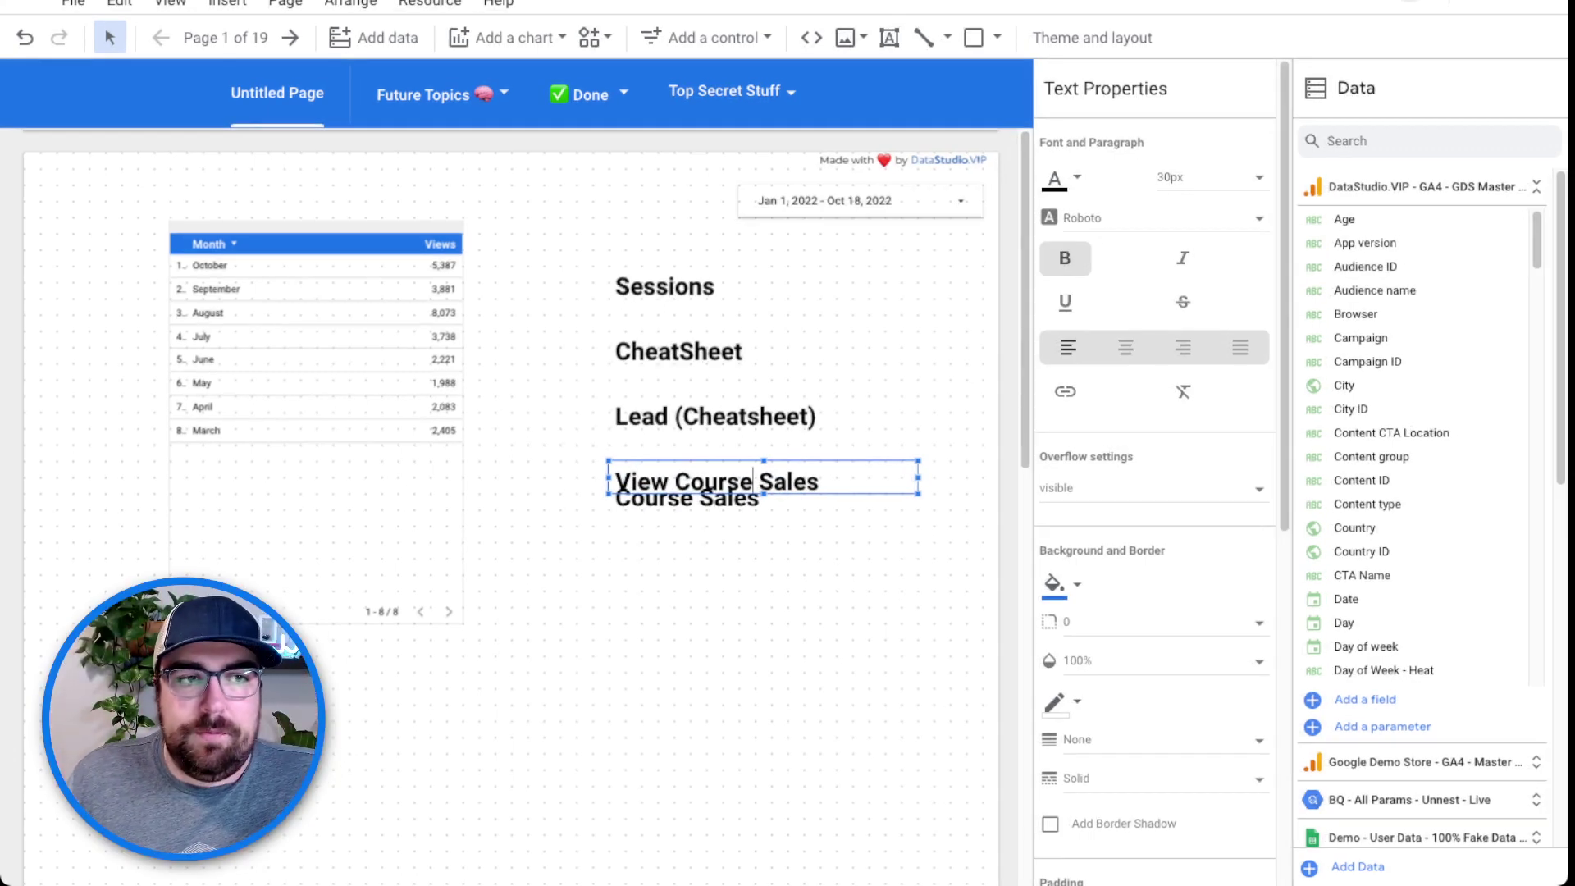
# Move the Course Sales heading down so it no longer overlaps the View Course Sales heading.
pyautogui.click(763, 566)
pyautogui.click(722, 502)
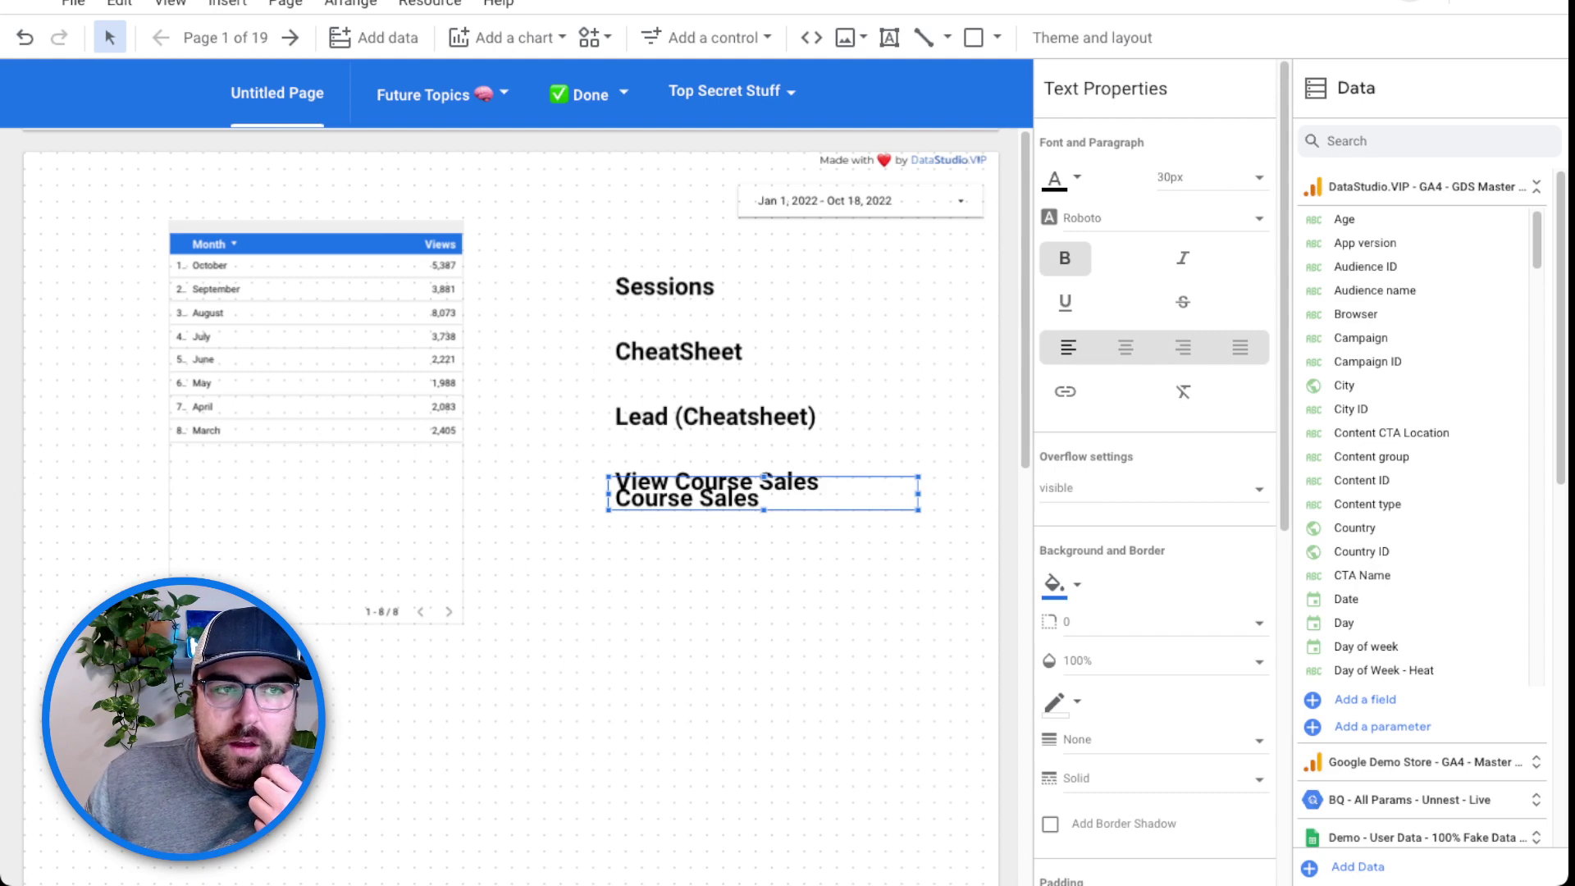
pyautogui.click(738, 469)
pyautogui.click(821, 502)
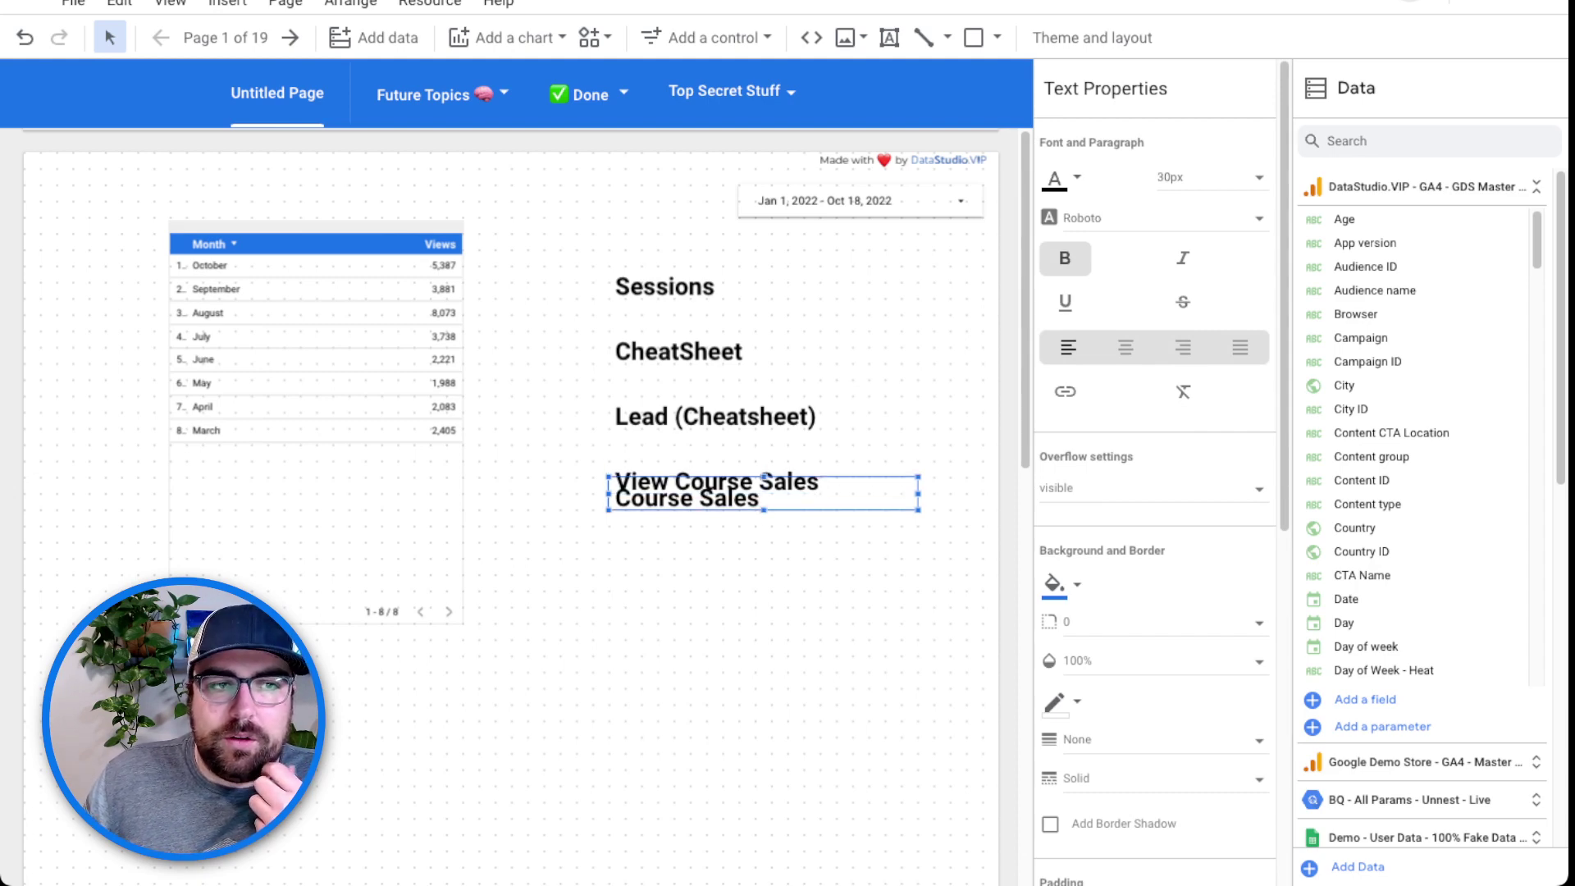
pyautogui.click(738, 470)
pyautogui.click(821, 503)
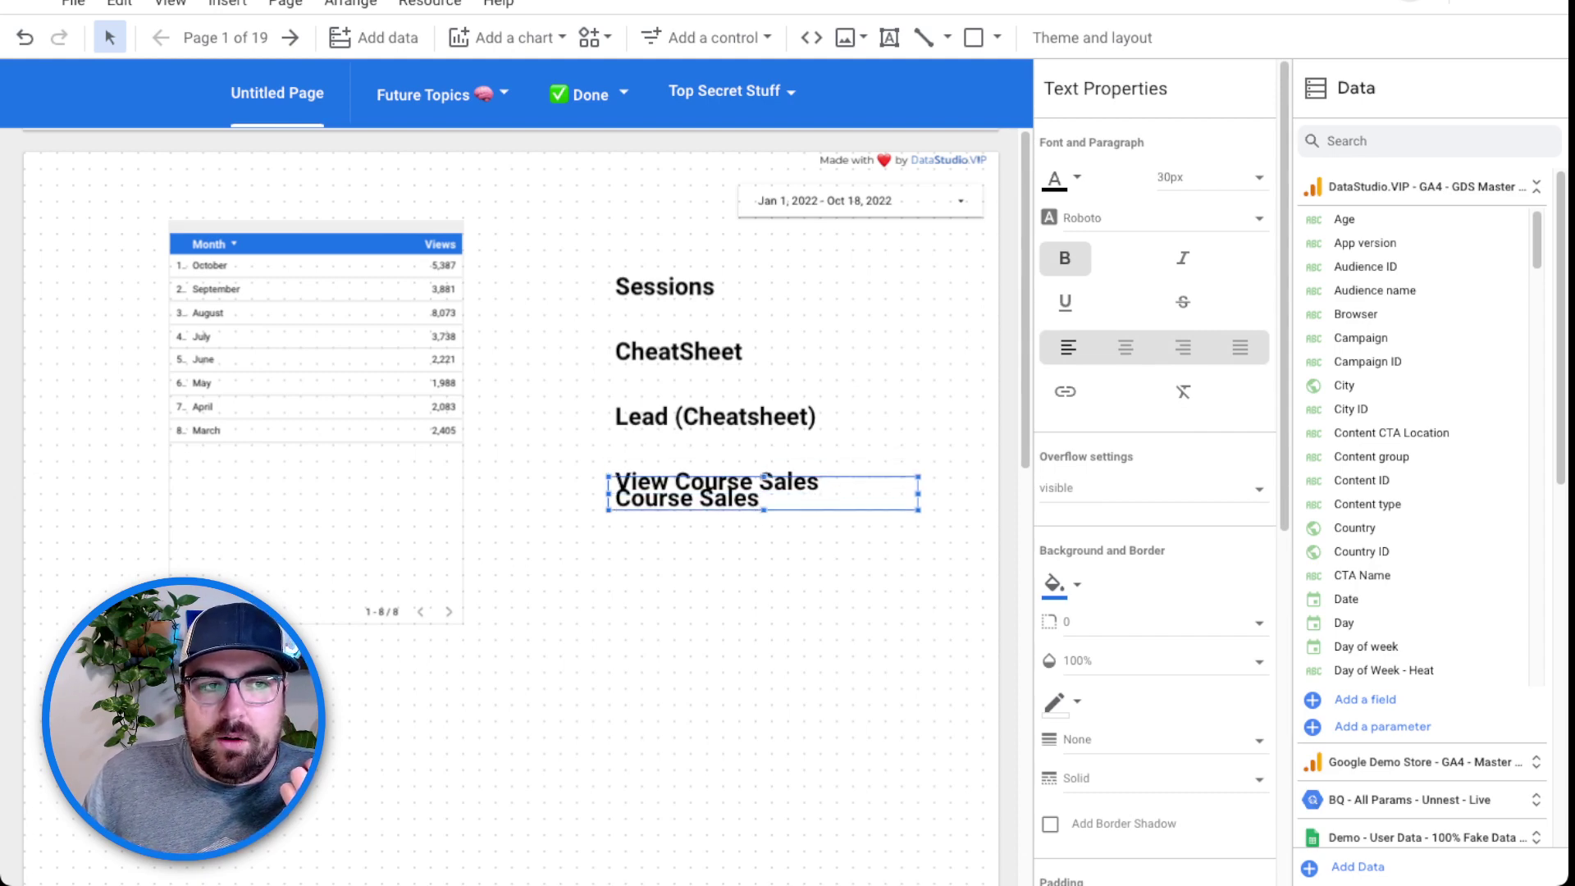
pyautogui.press('Down')
pyautogui.press('Down')
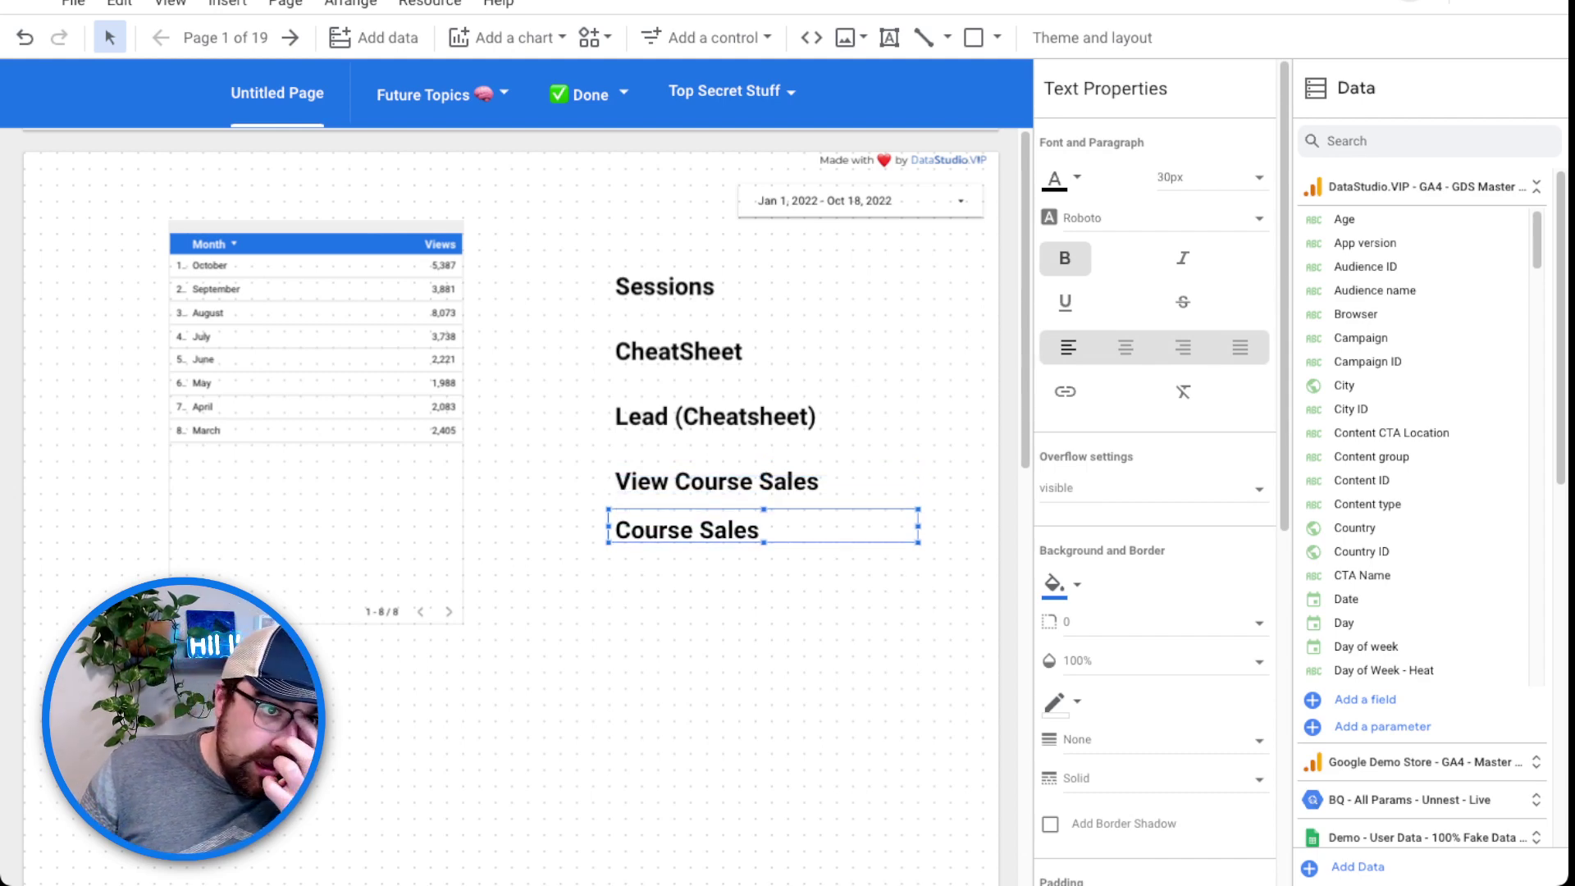
pyautogui.click(763, 281)
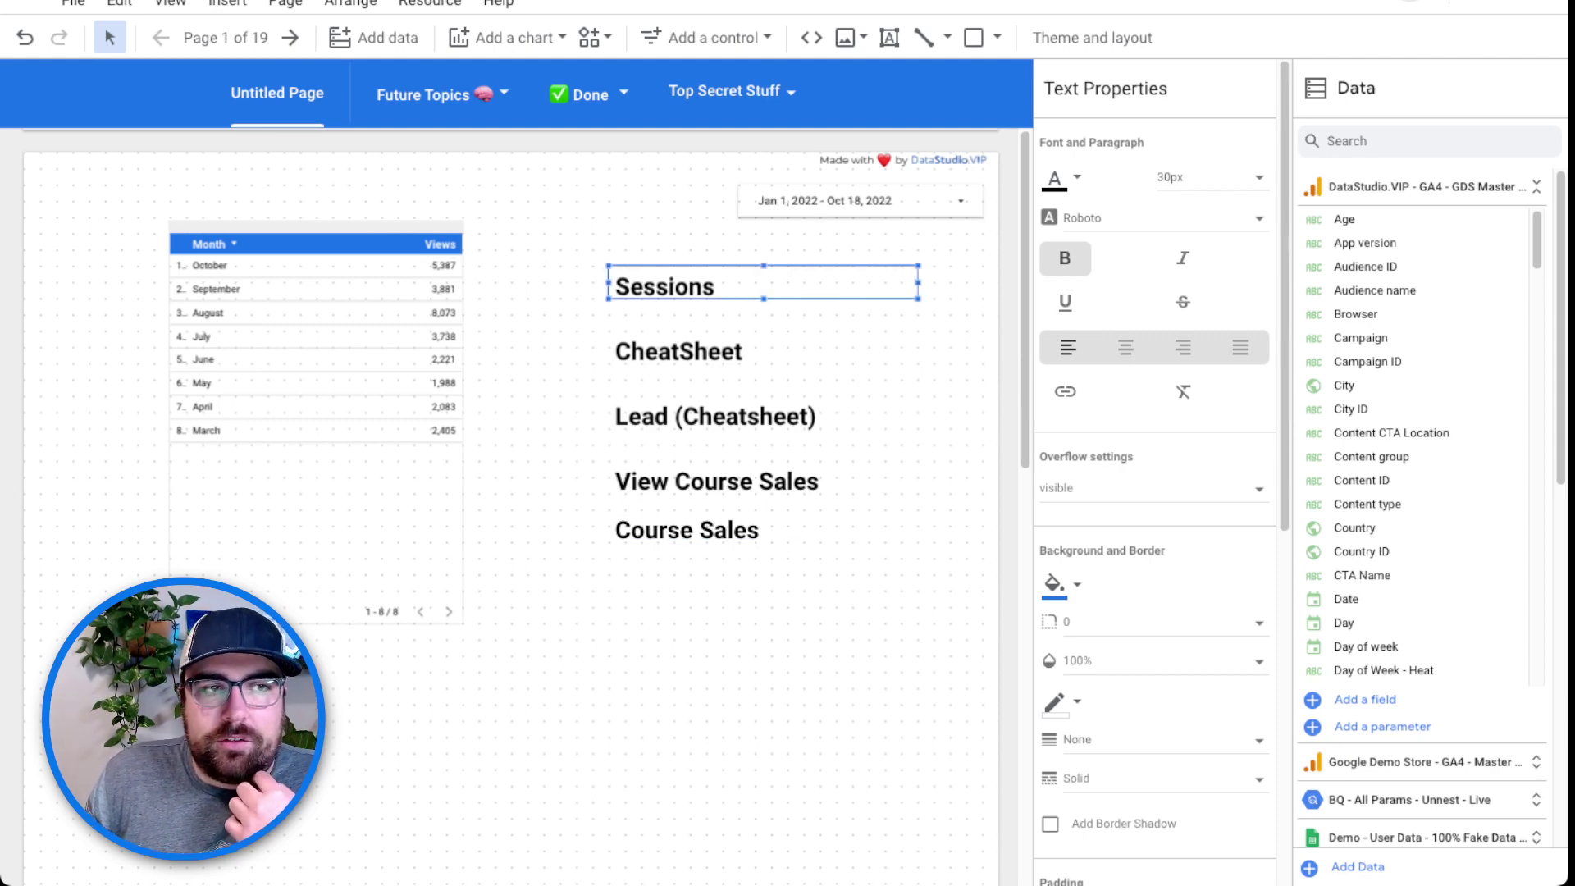
pyautogui.click(763, 351)
pyautogui.click(763, 413)
pyautogui.click(763, 477)
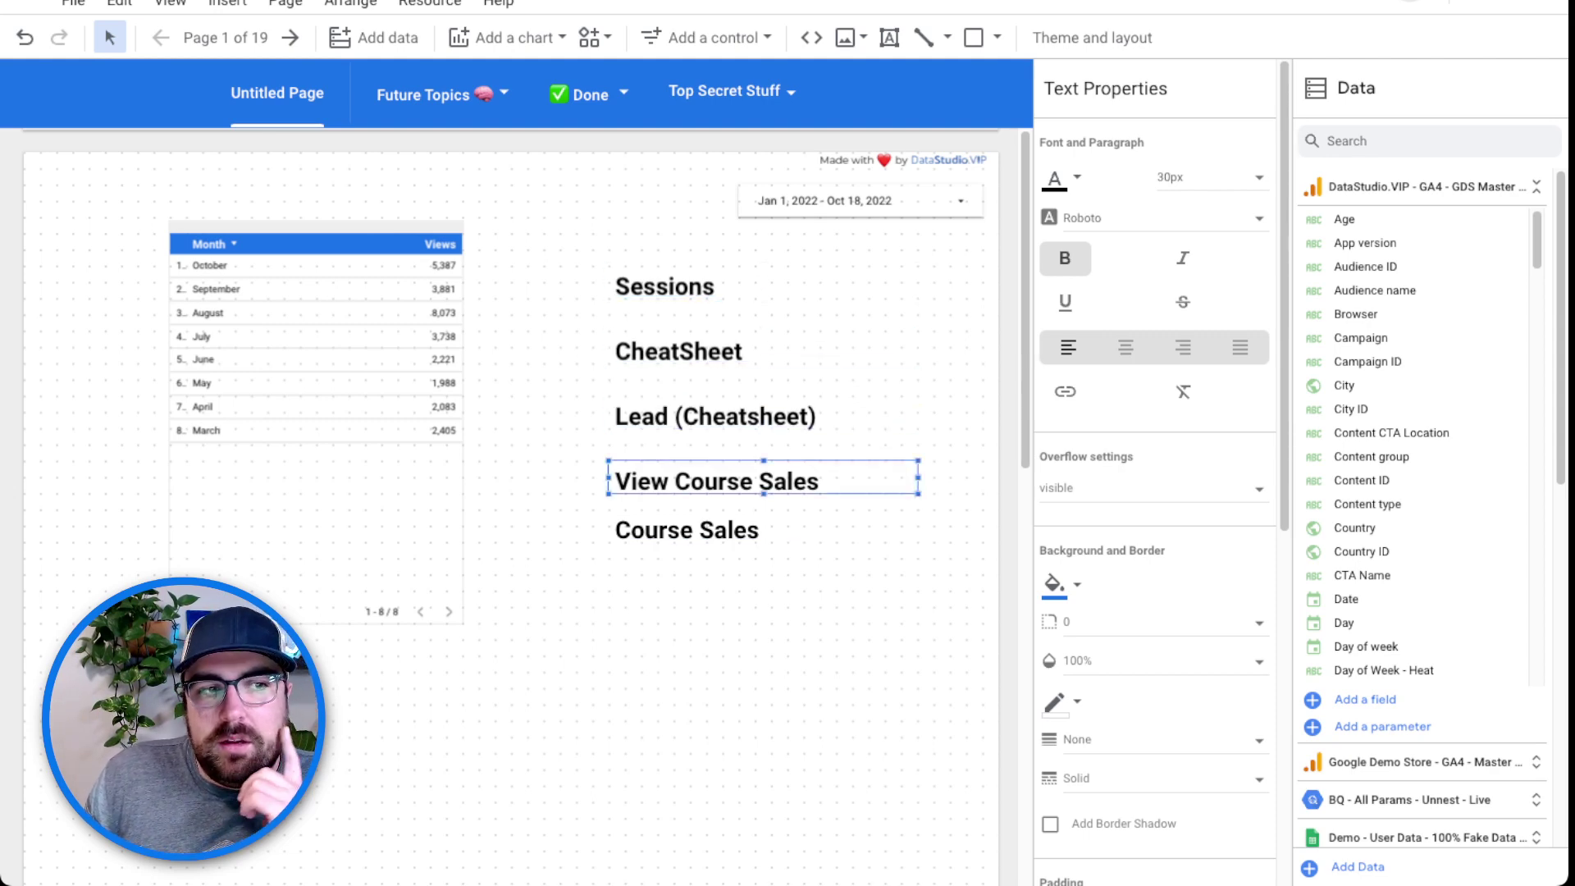
pyautogui.click(763, 530)
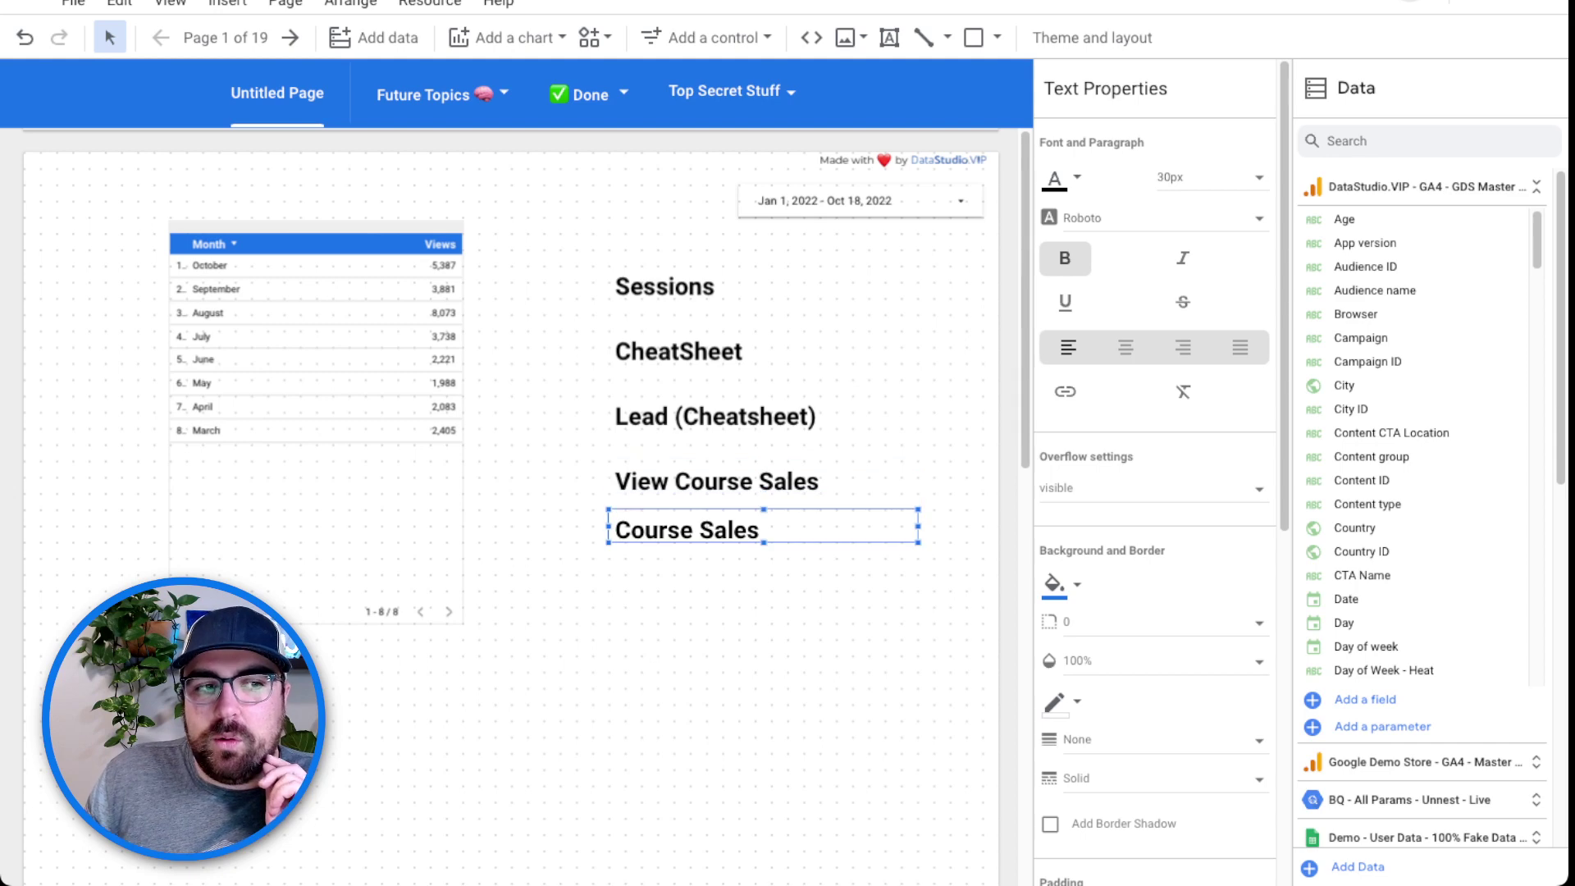
# Shorten the View Course Sales heading's text to "View Course".
pyautogui.doubleClick(821, 481)
pyautogui.doubleClick(789, 481)
pyautogui.press('BackSpace')
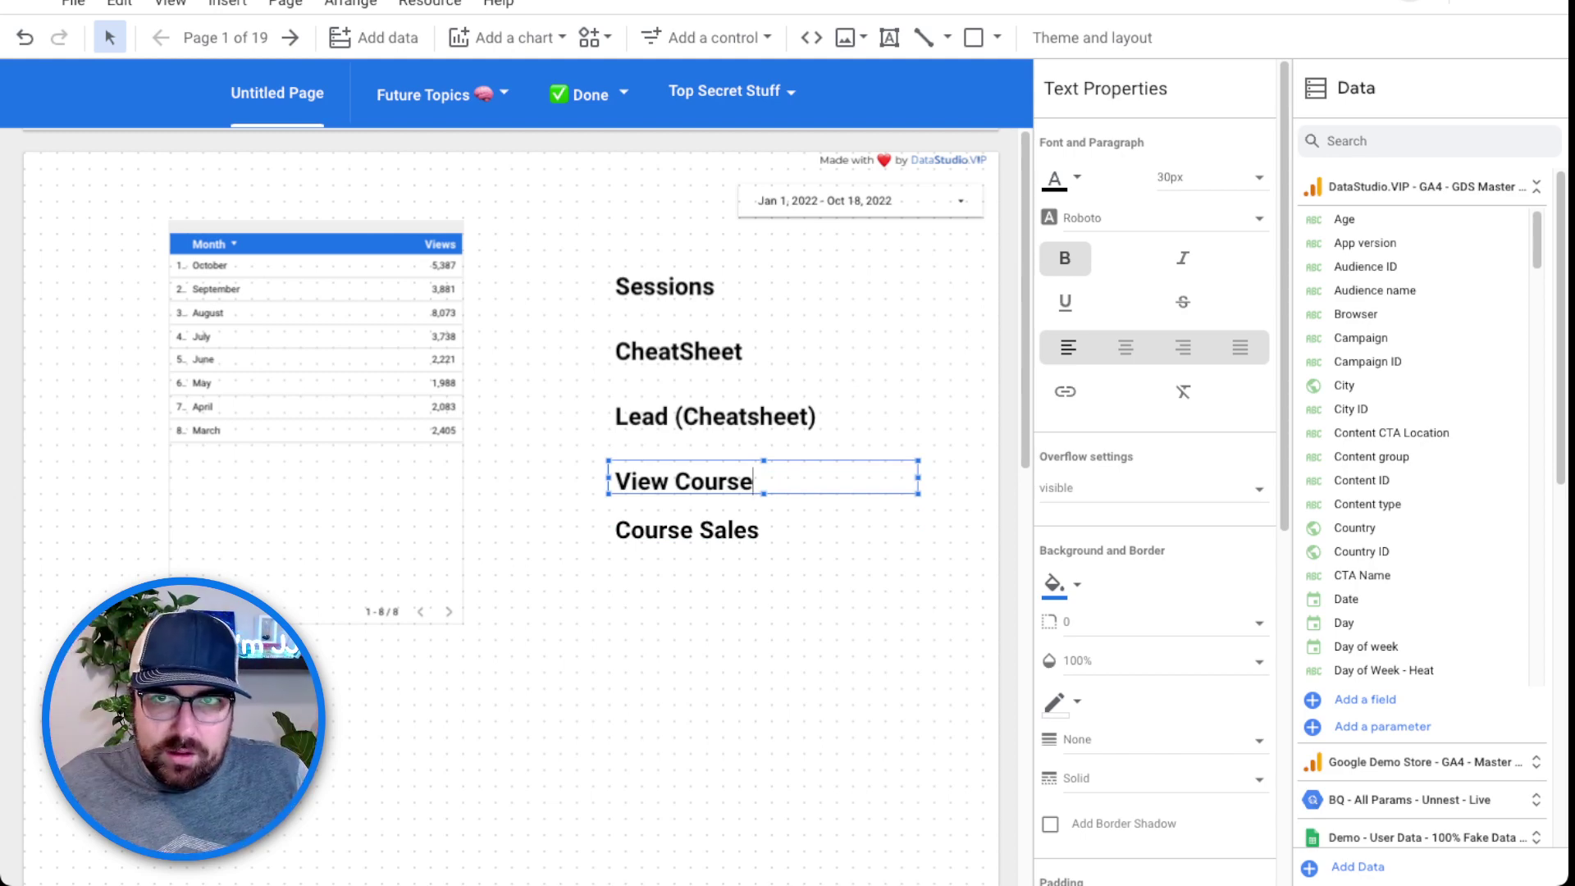
# Move the monthly table to the page's left edge and widen it until it nearly reaches the headings.
pyautogui.moveTo(316, 337); pyautogui.dragTo(202, 333)
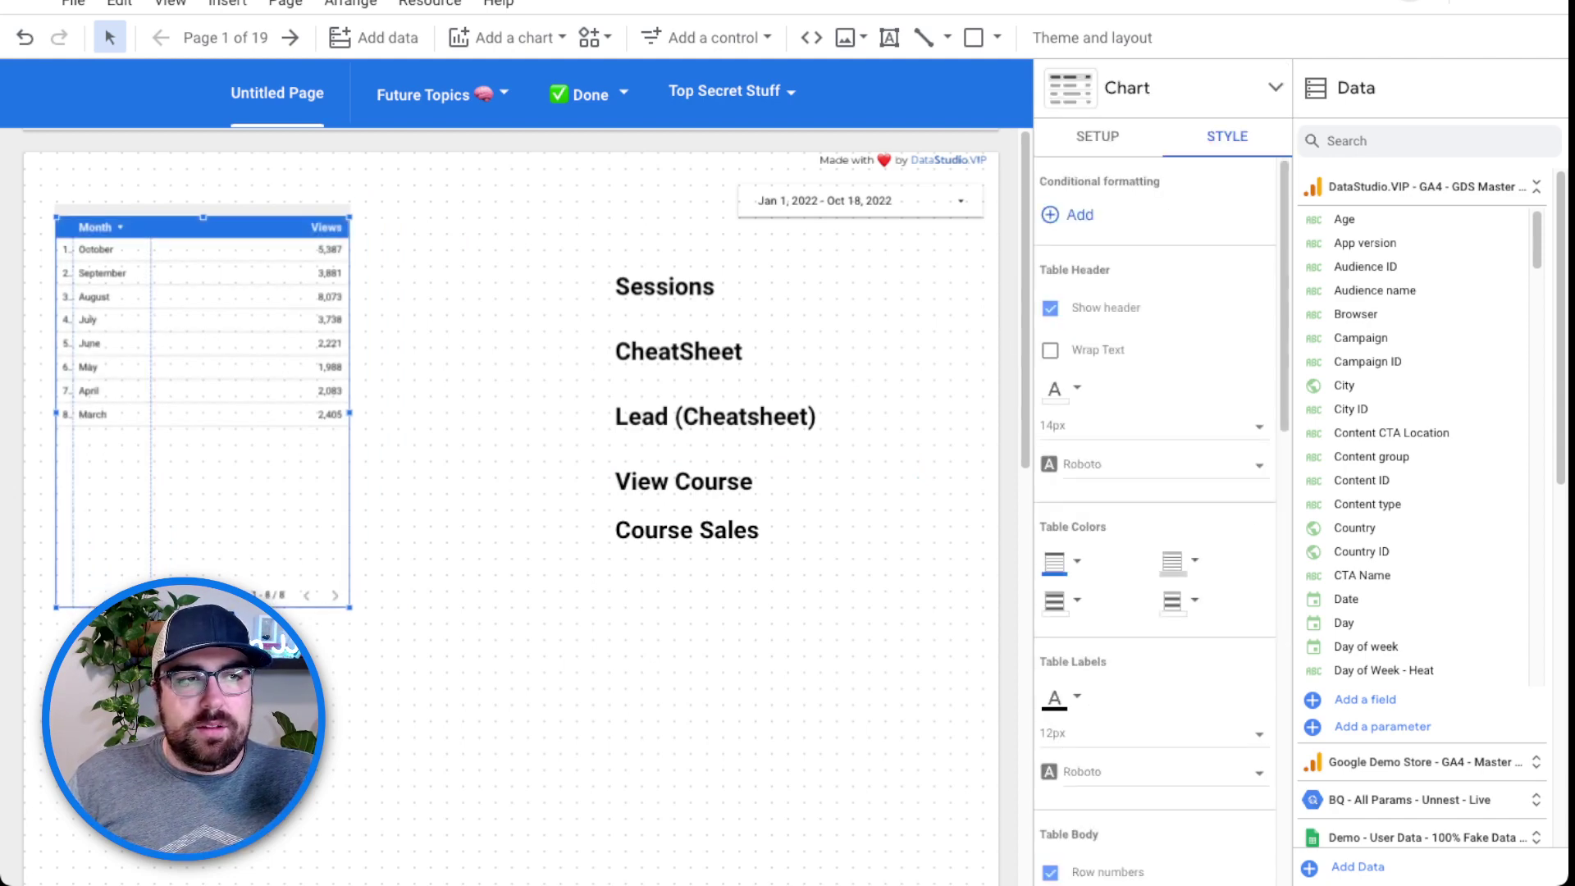
pyautogui.moveTo(349, 413); pyautogui.dragTo(578, 412)
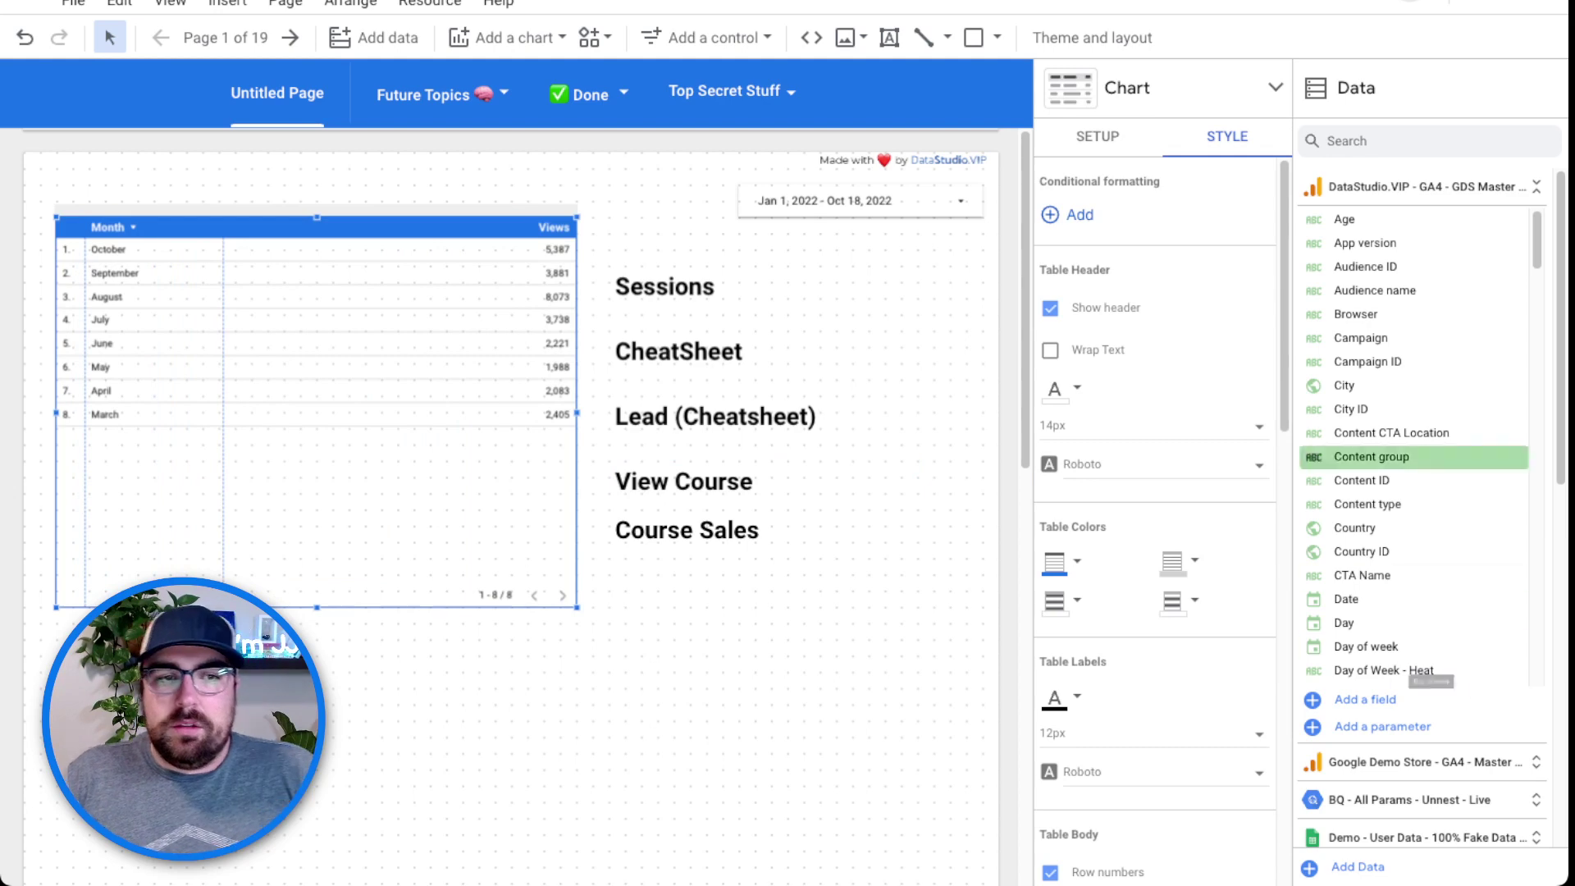
# Replace the table's Views metric with Sessions and narrow the table to leave a gap before the headings.
pyautogui.scroll(-10, 1154, 501)
pyautogui.scroll(-6, 1154, 501)
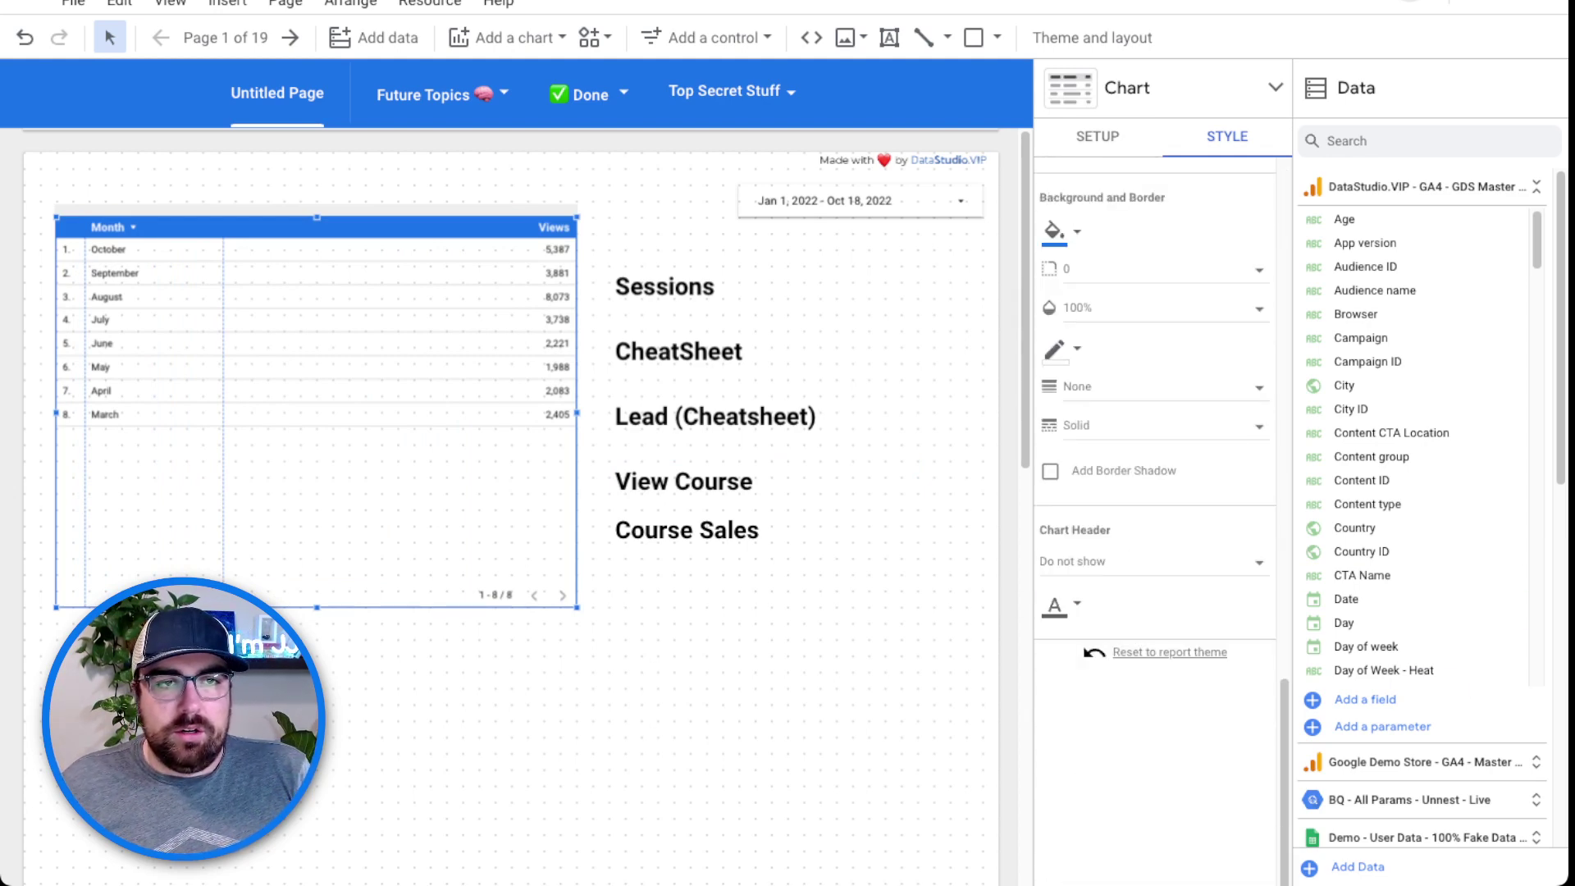
pyautogui.scroll(14, 1153, 501)
pyautogui.scroll(4, 1154, 501)
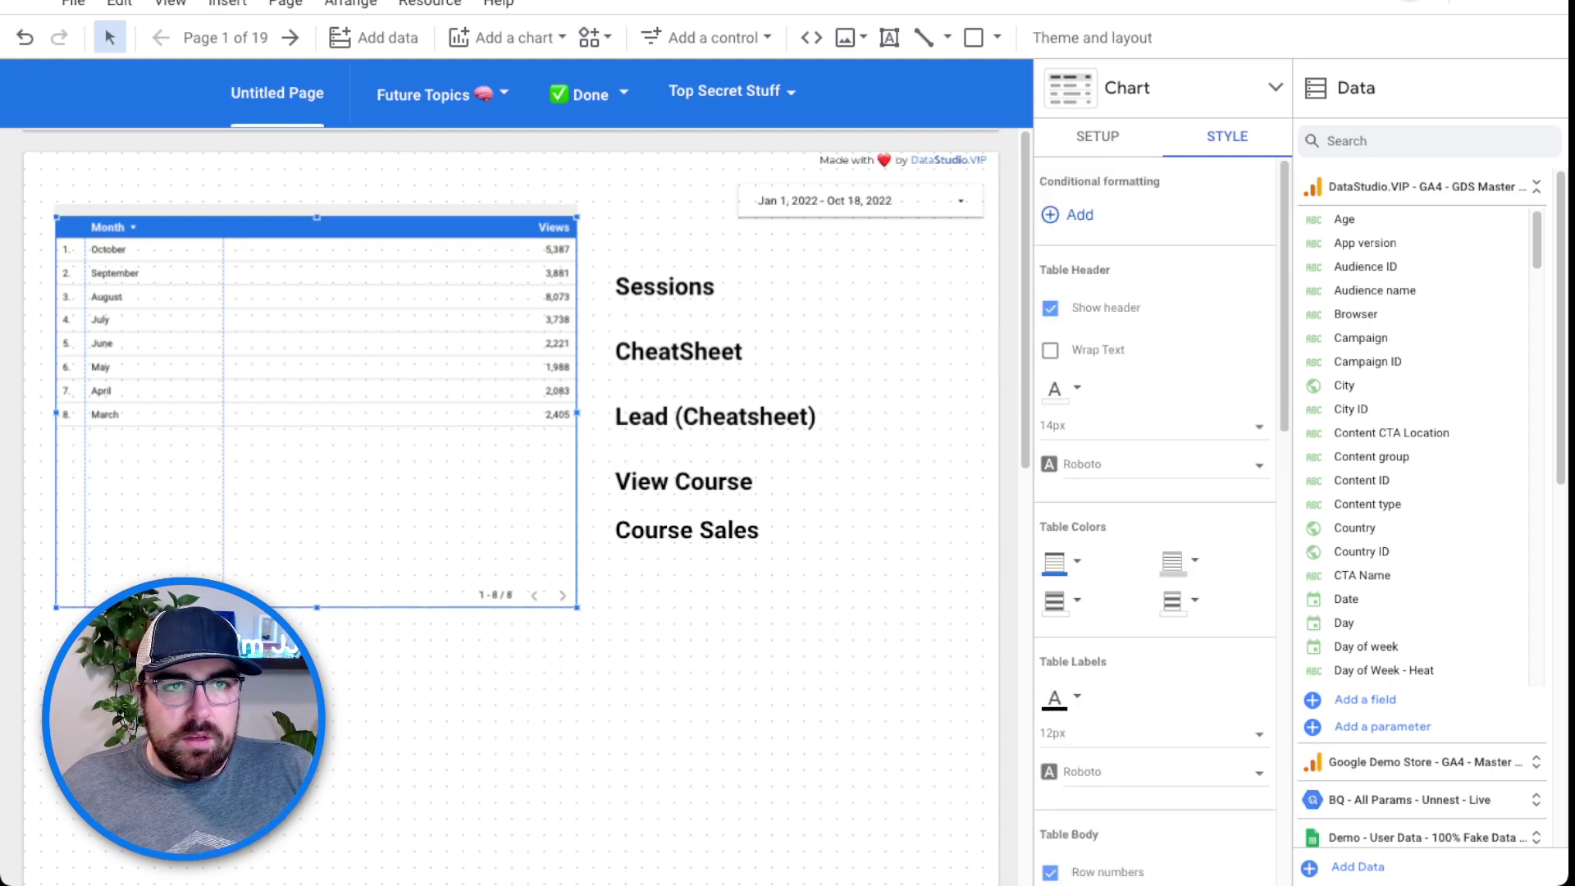
pyautogui.click(1097, 136)
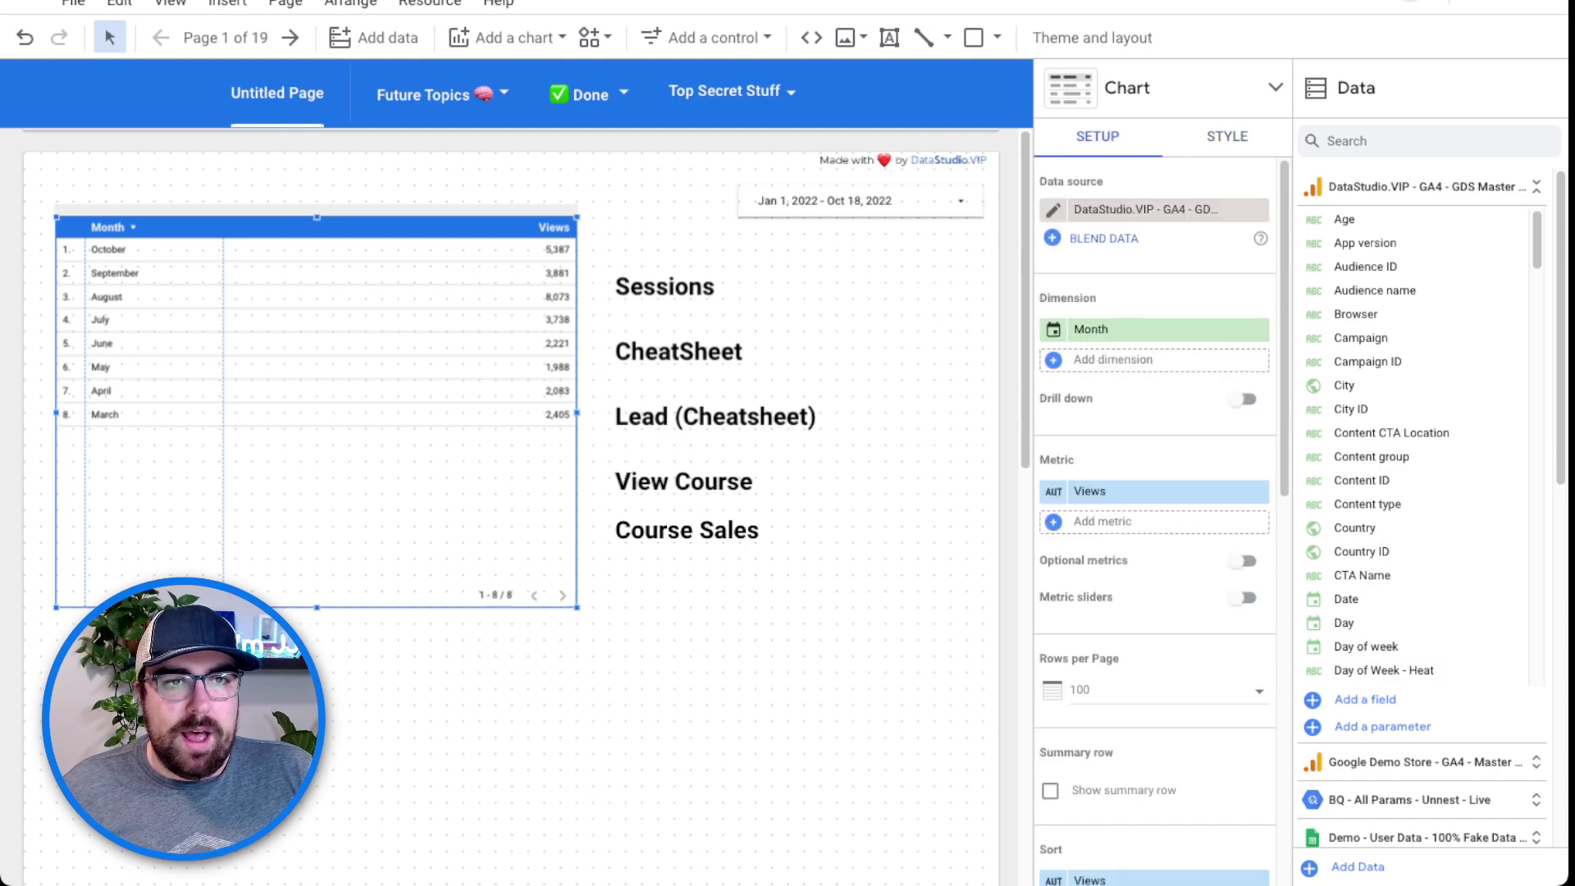
pyautogui.click(1102, 522)
pyautogui.write('ses')
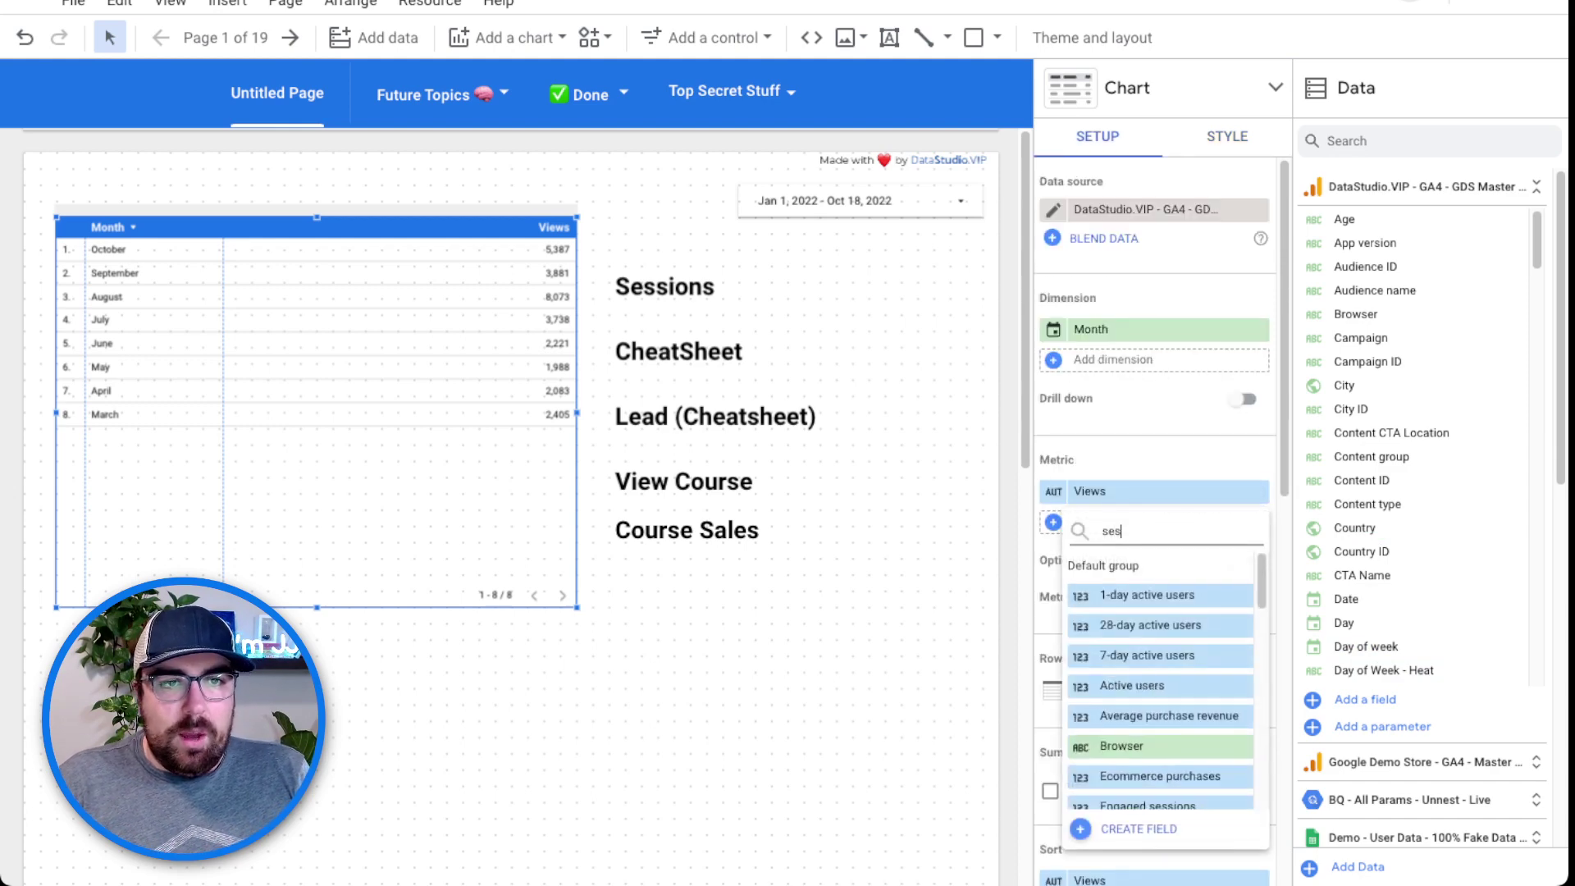
pyautogui.write('sions')
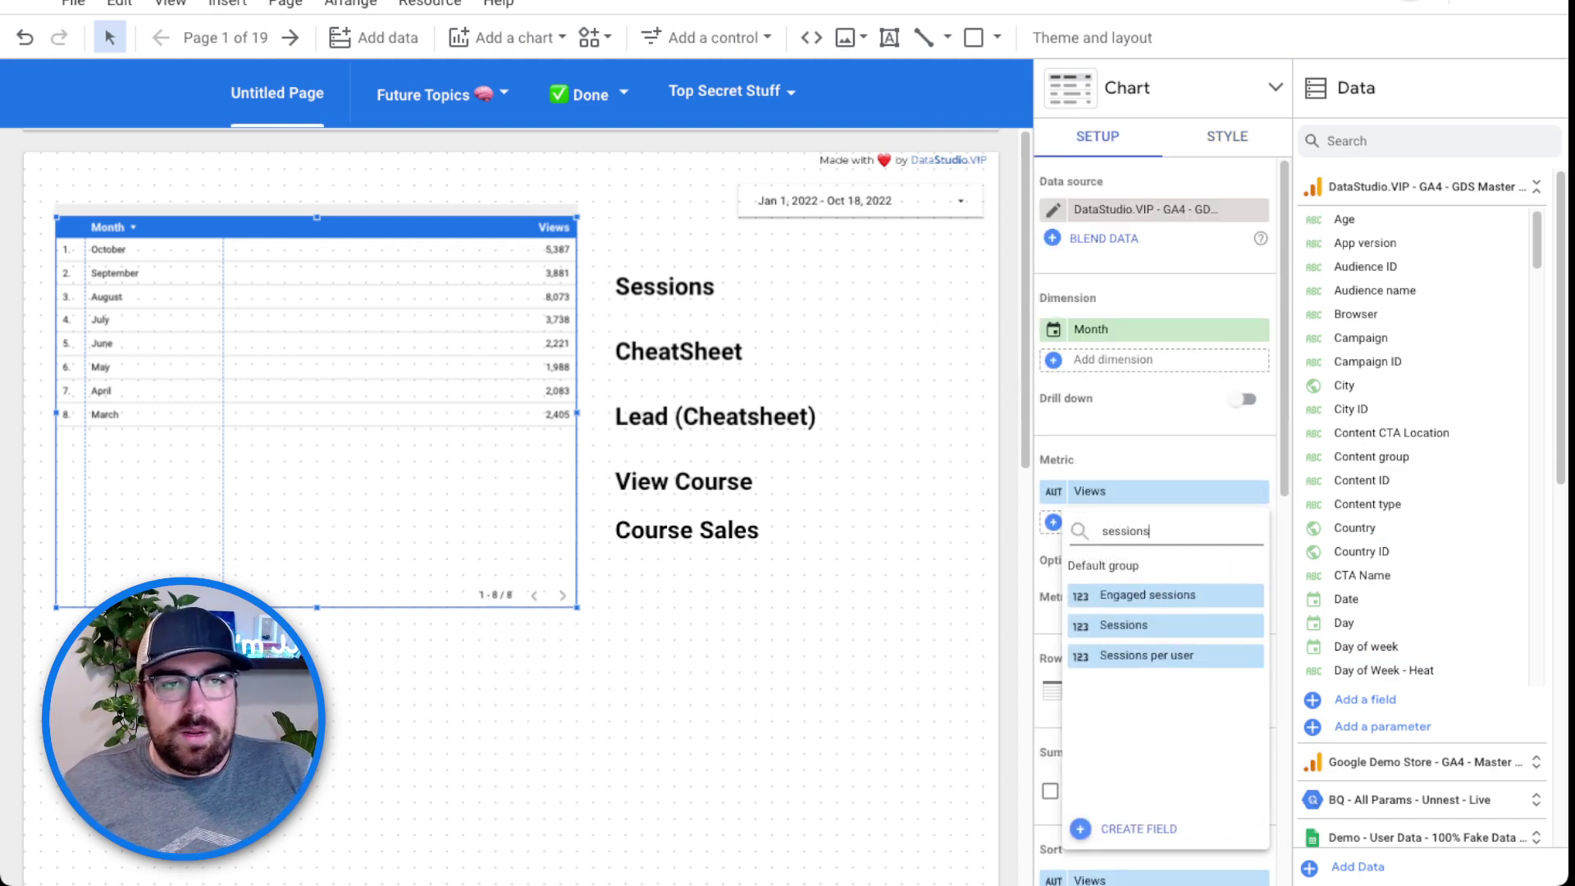
pyautogui.click(1124, 625)
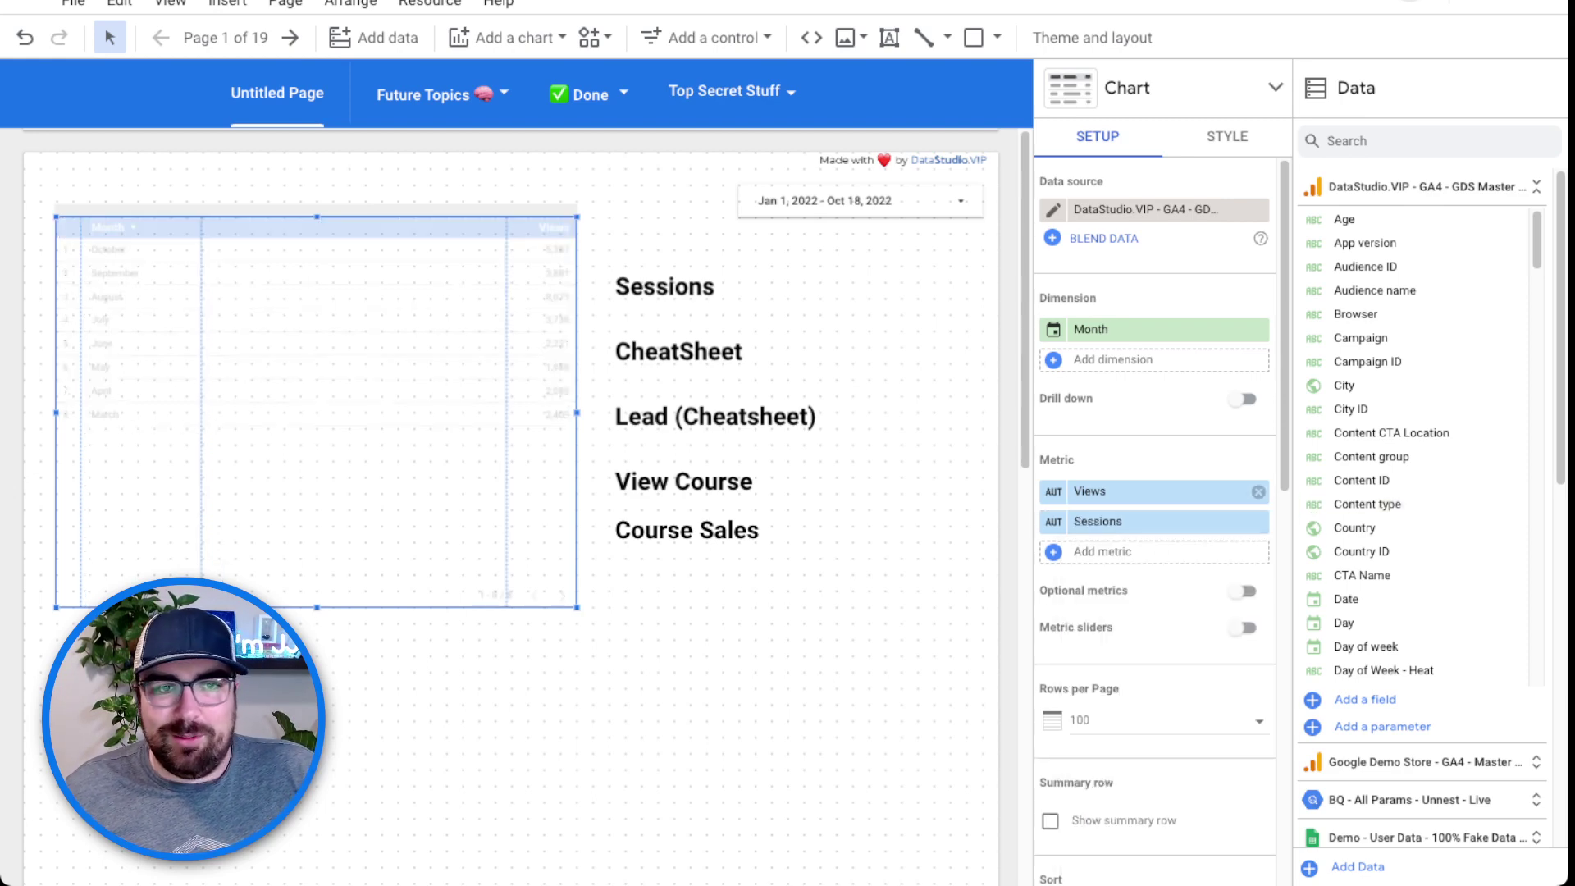
pyautogui.click(1258, 492)
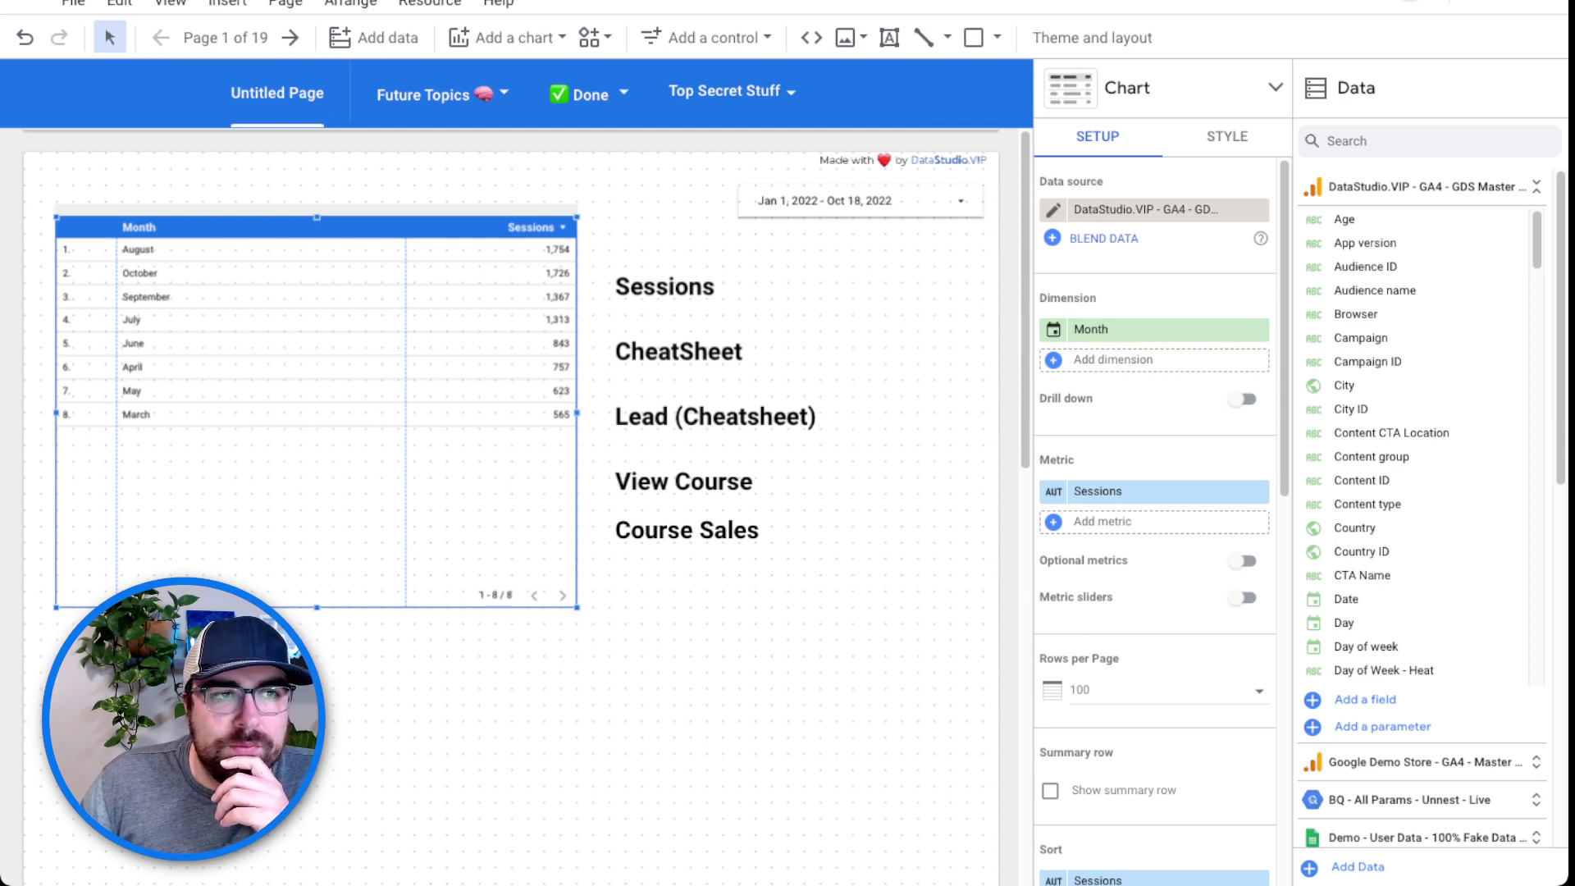
pyautogui.moveTo(577, 411); pyautogui.dragTo(430, 412)
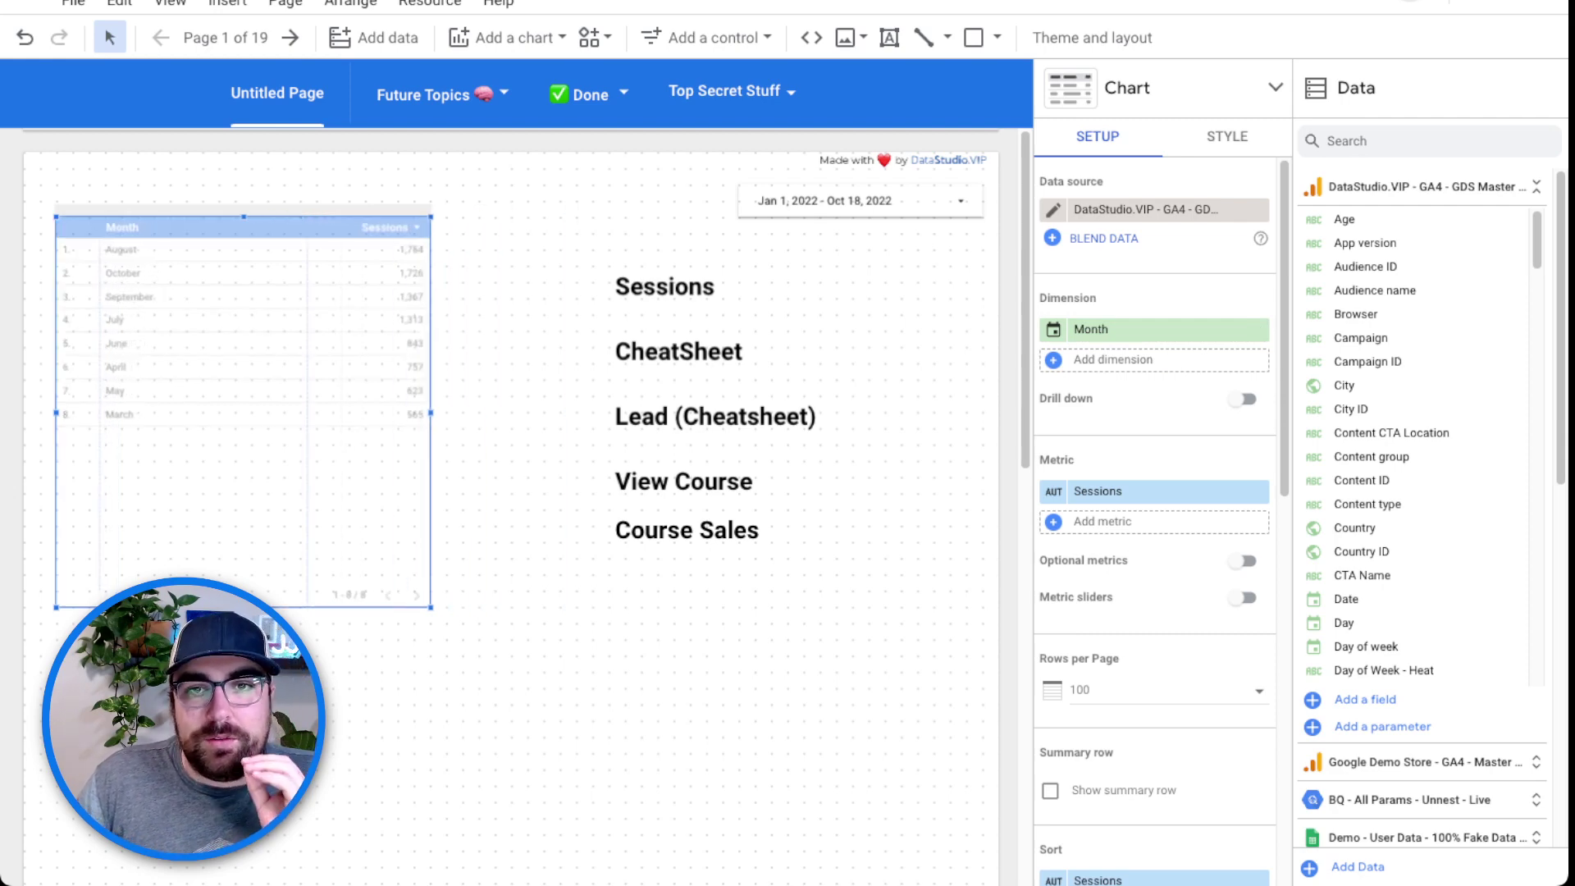
pyautogui.press('Tab')
pyautogui.press('Tab')
pyautogui.press('Tab')
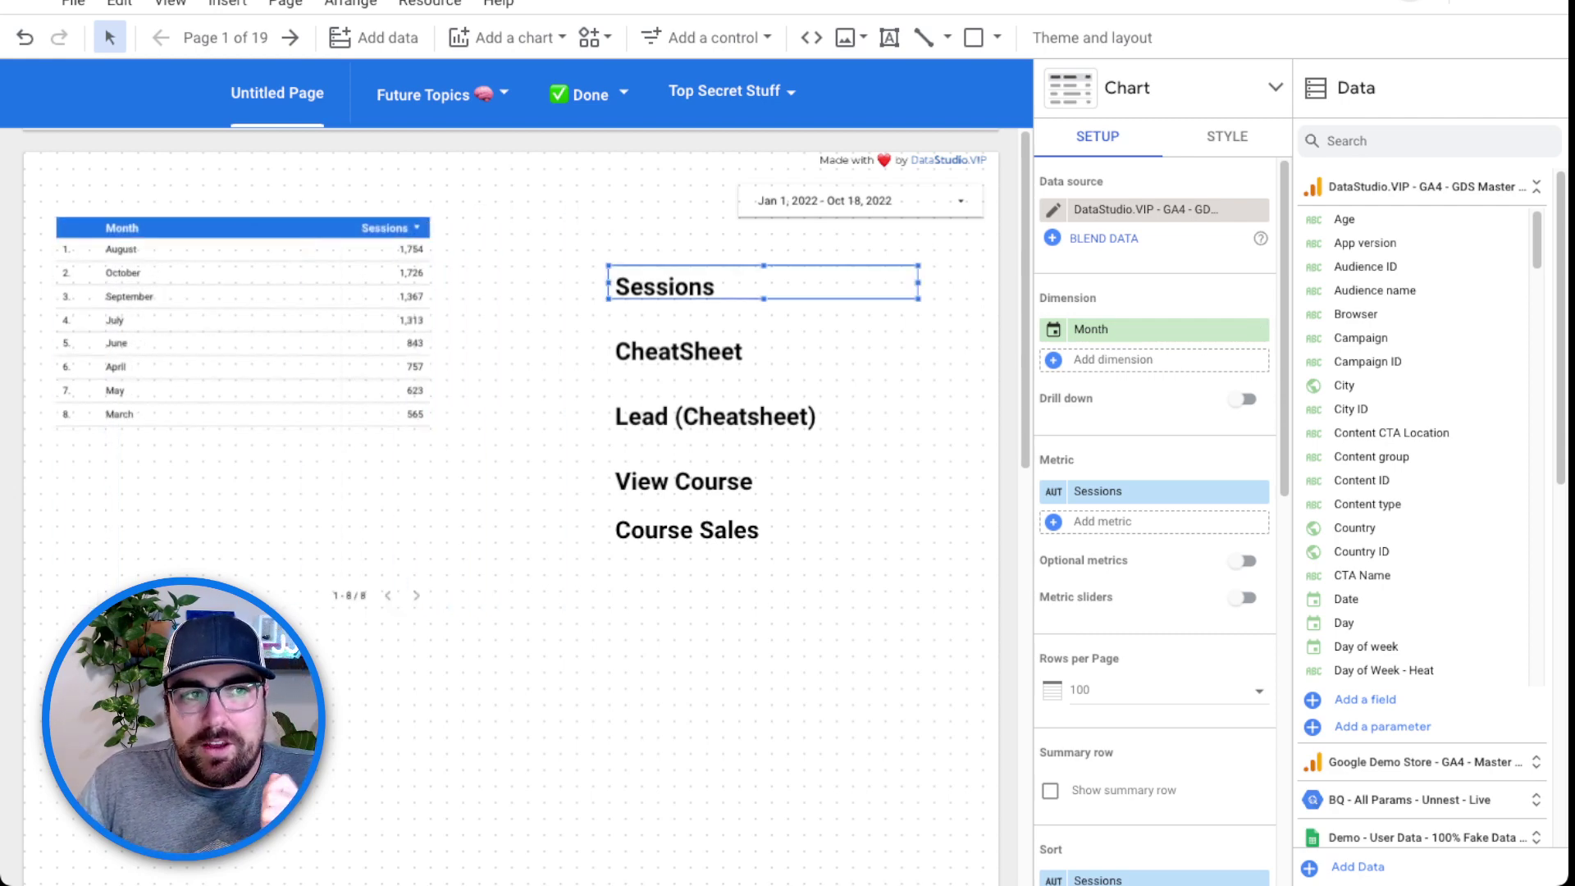
pyautogui.press('Tab')
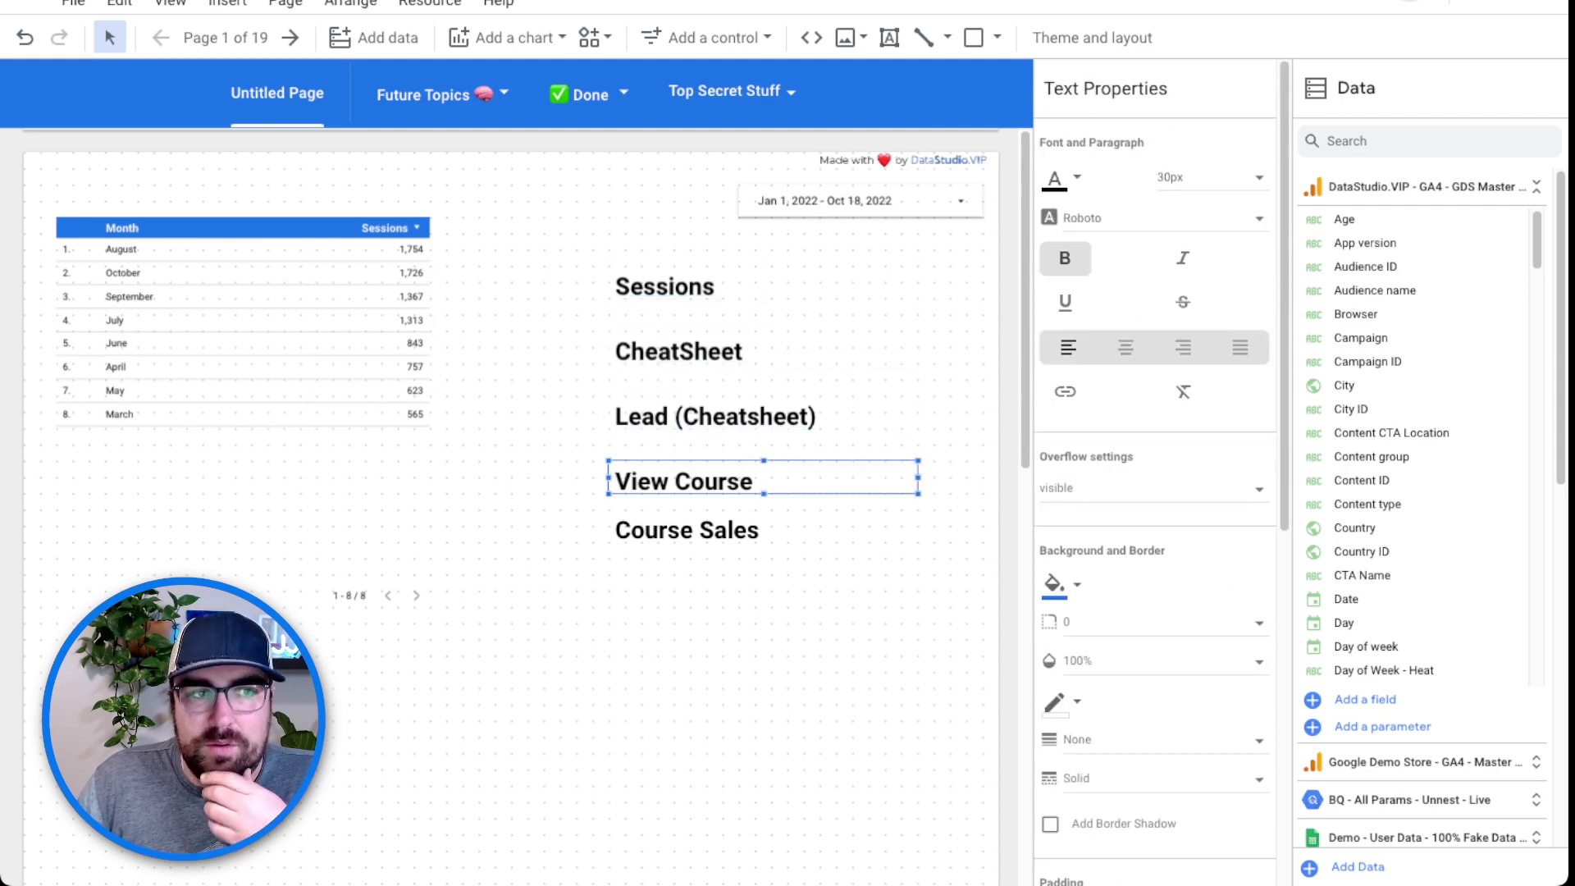
pyautogui.press('Tab')
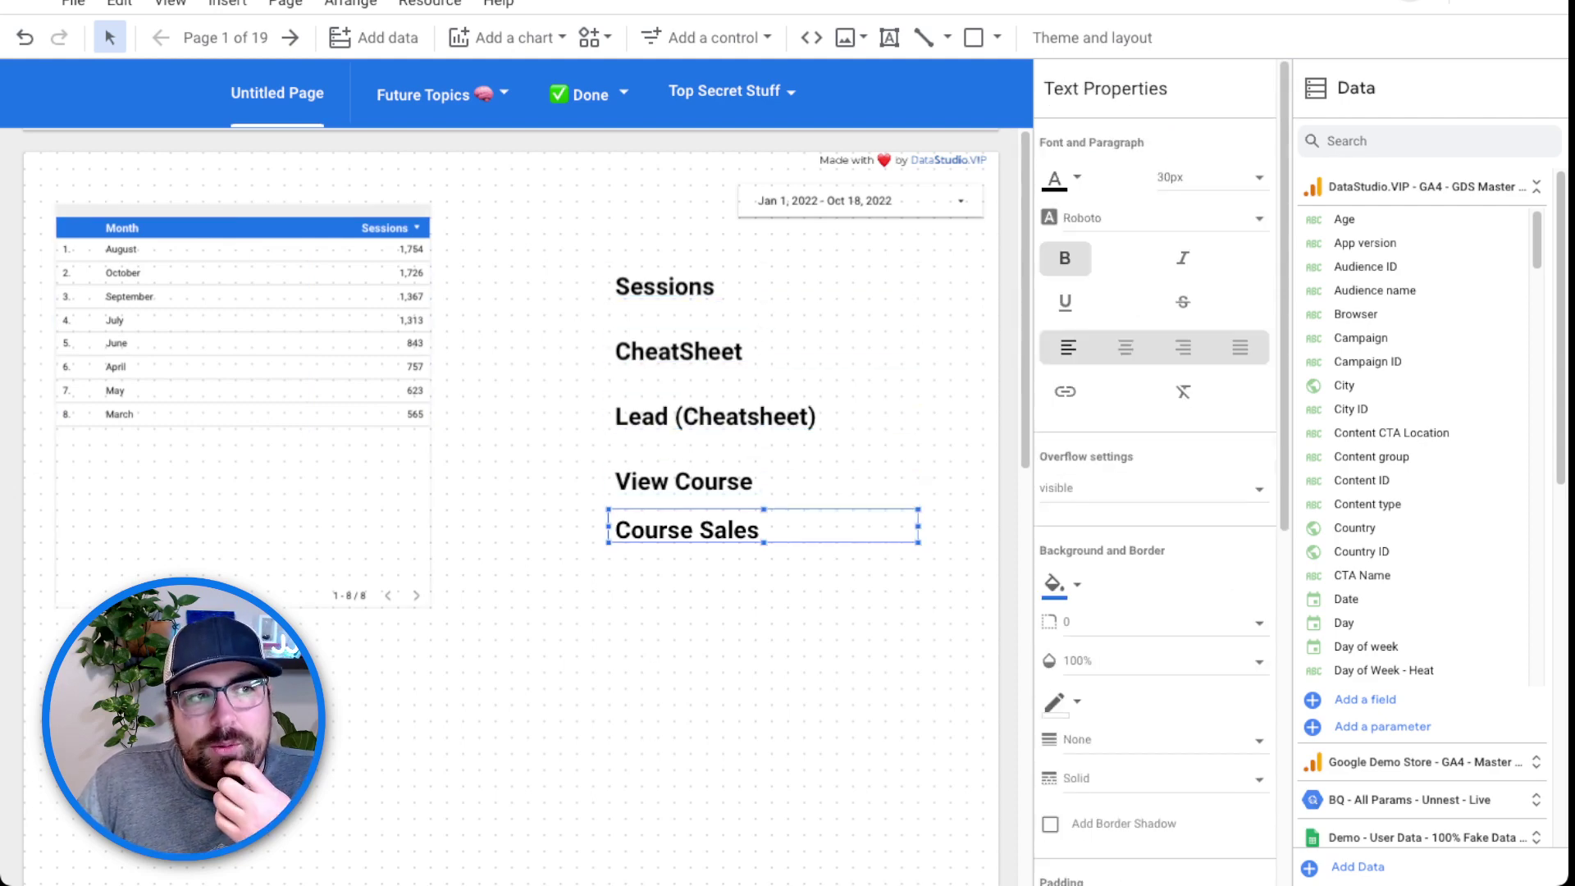
pyautogui.press('Tab')
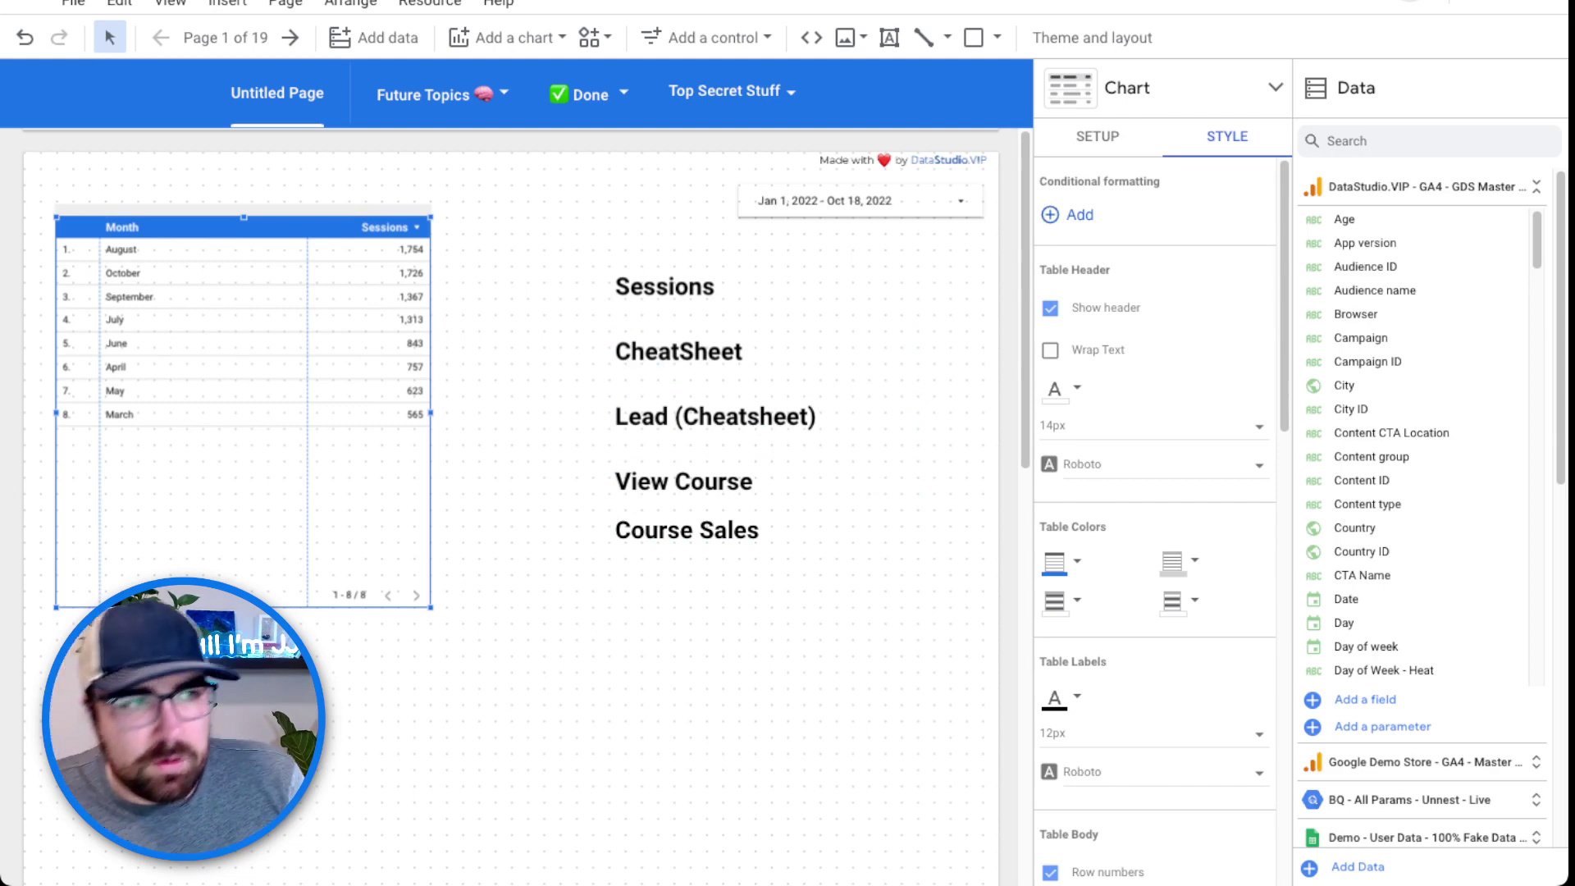
# Duplicate the monthly Sessions table and move the copy down below the original's data rows.
pyautogui.hotkey('ctrl', 'd')
pyautogui.hotkey('shift', 'Down')
pyautogui.hotkey('shift', 'Down')
pyautogui.hotkey('shift', 'Down')
pyautogui.hotkey('shift', 'Down')
pyautogui.hotkey('shift', 'Down')
pyautogui.hotkey('shift', 'Down')
pyautogui.hotkey('shift', 'Down')
pyautogui.hotkey('shift', 'Down')
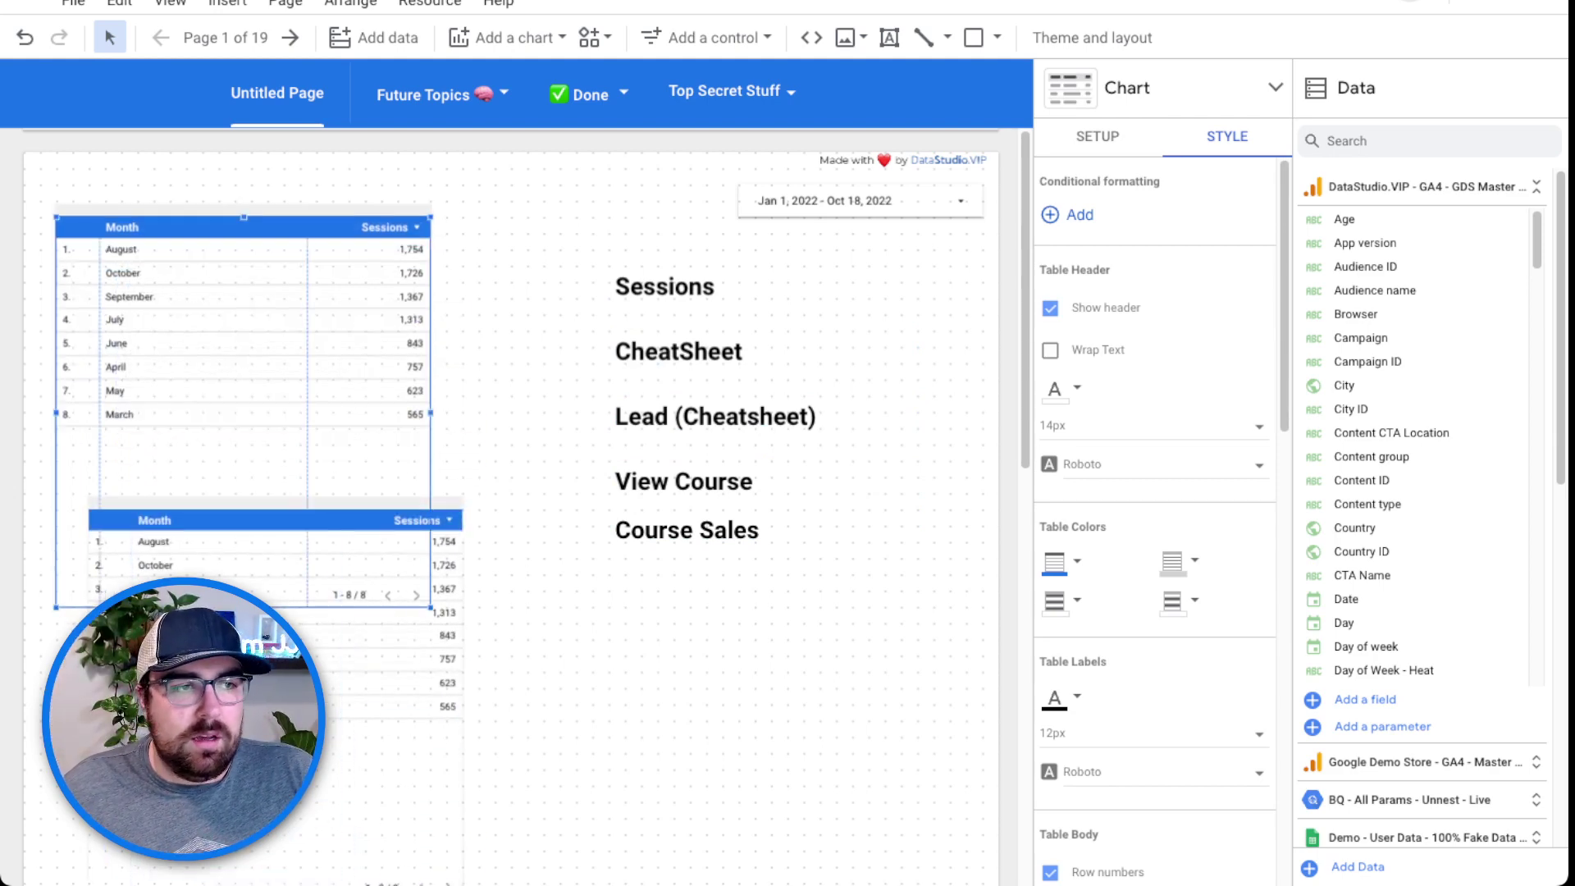
# Shorten the original monthly Sessions table and raise it near the page's top edge, then left-align the copy just below it.
pyautogui.moveTo(243, 608); pyautogui.dragTo(244, 396)
pyautogui.moveTo(244, 304); pyautogui.dragTo(243, 271)
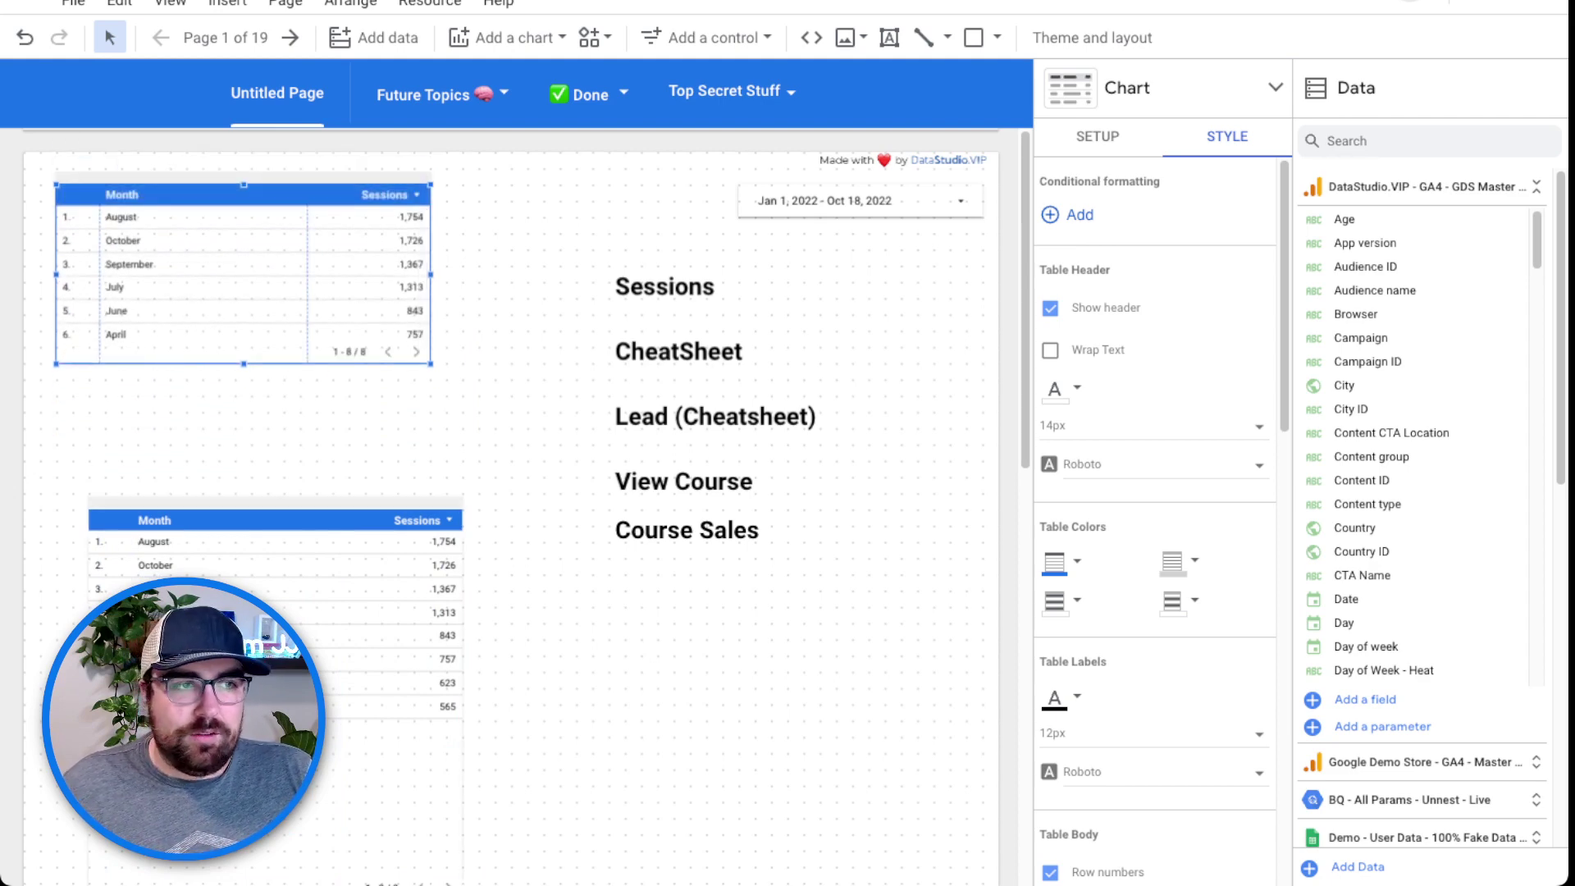
pyautogui.click(369, 566)
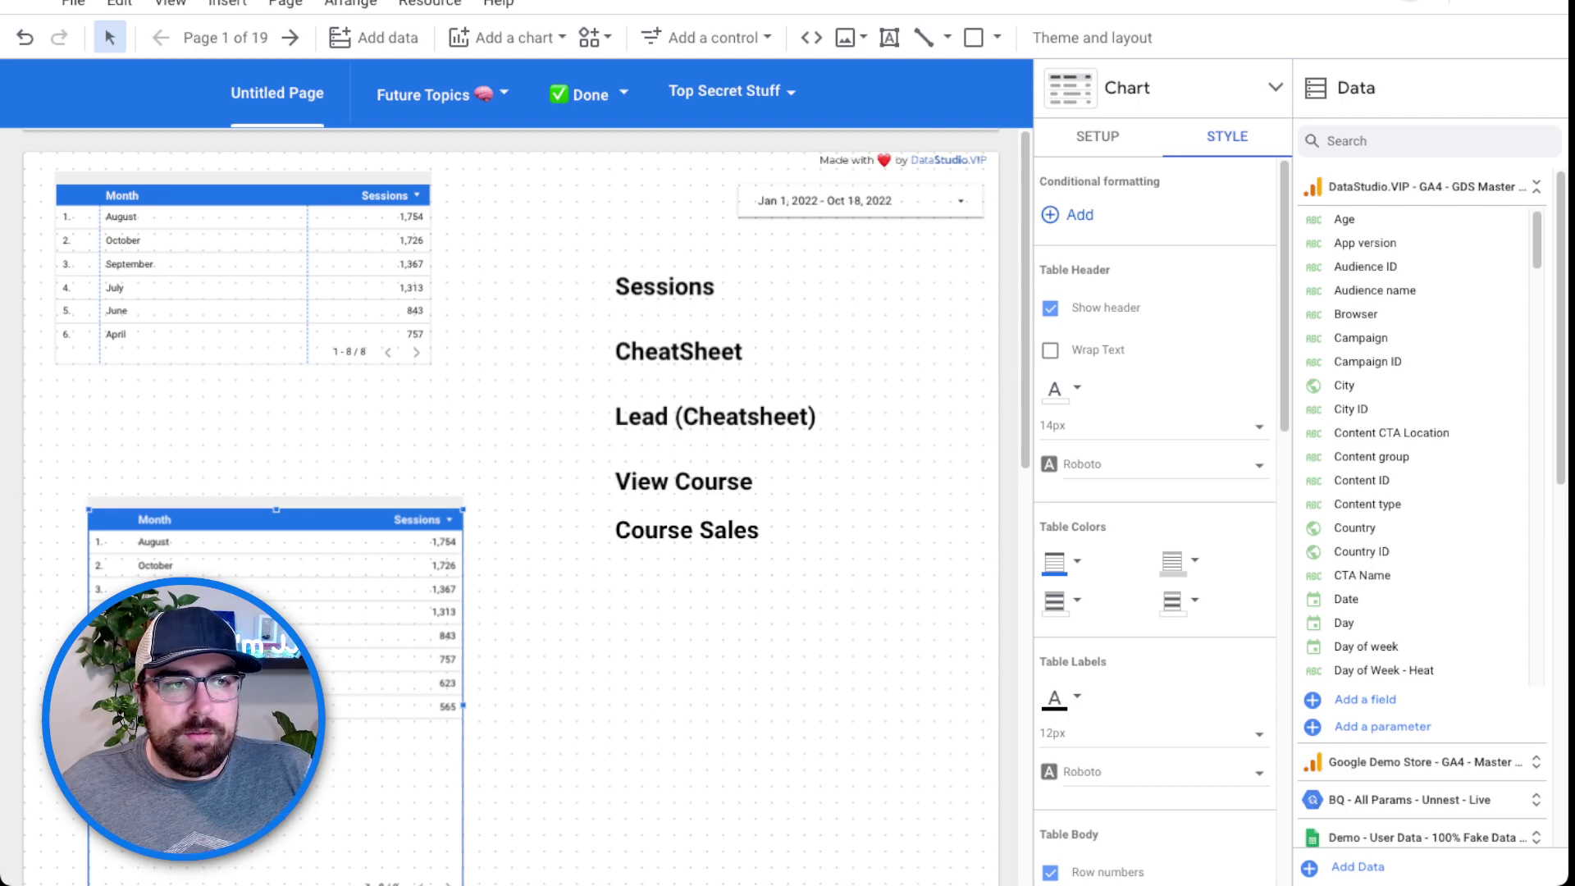
pyautogui.moveTo(369, 574); pyautogui.dragTo(337, 461)
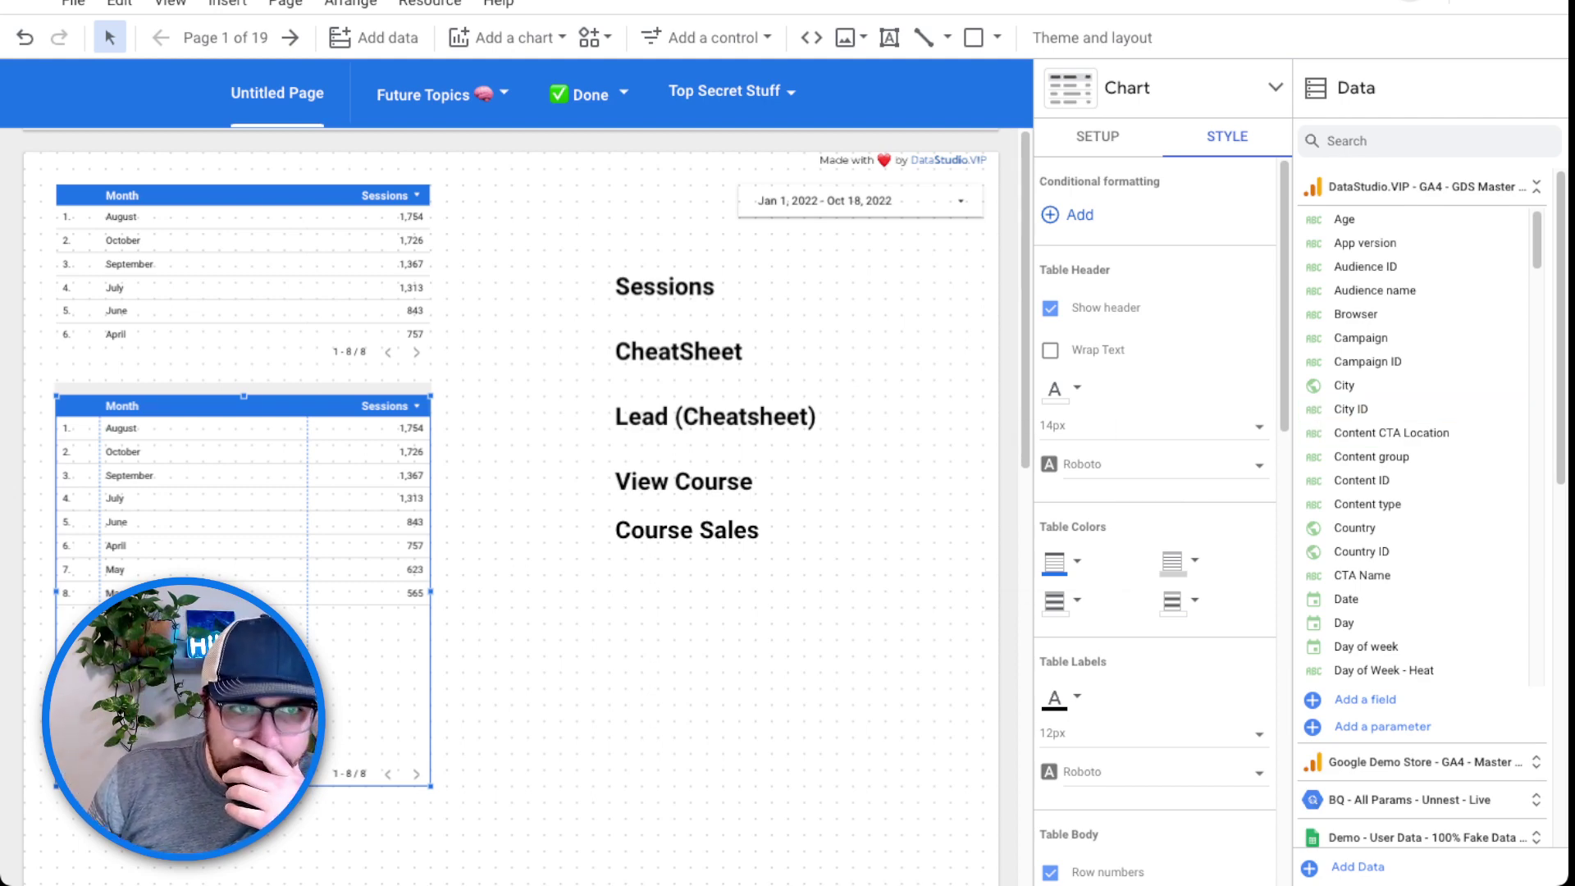
# Look through the lower table's style options for missing data, alignment, background and border, and chart header.
pyautogui.scroll(-15, 1155, 525)
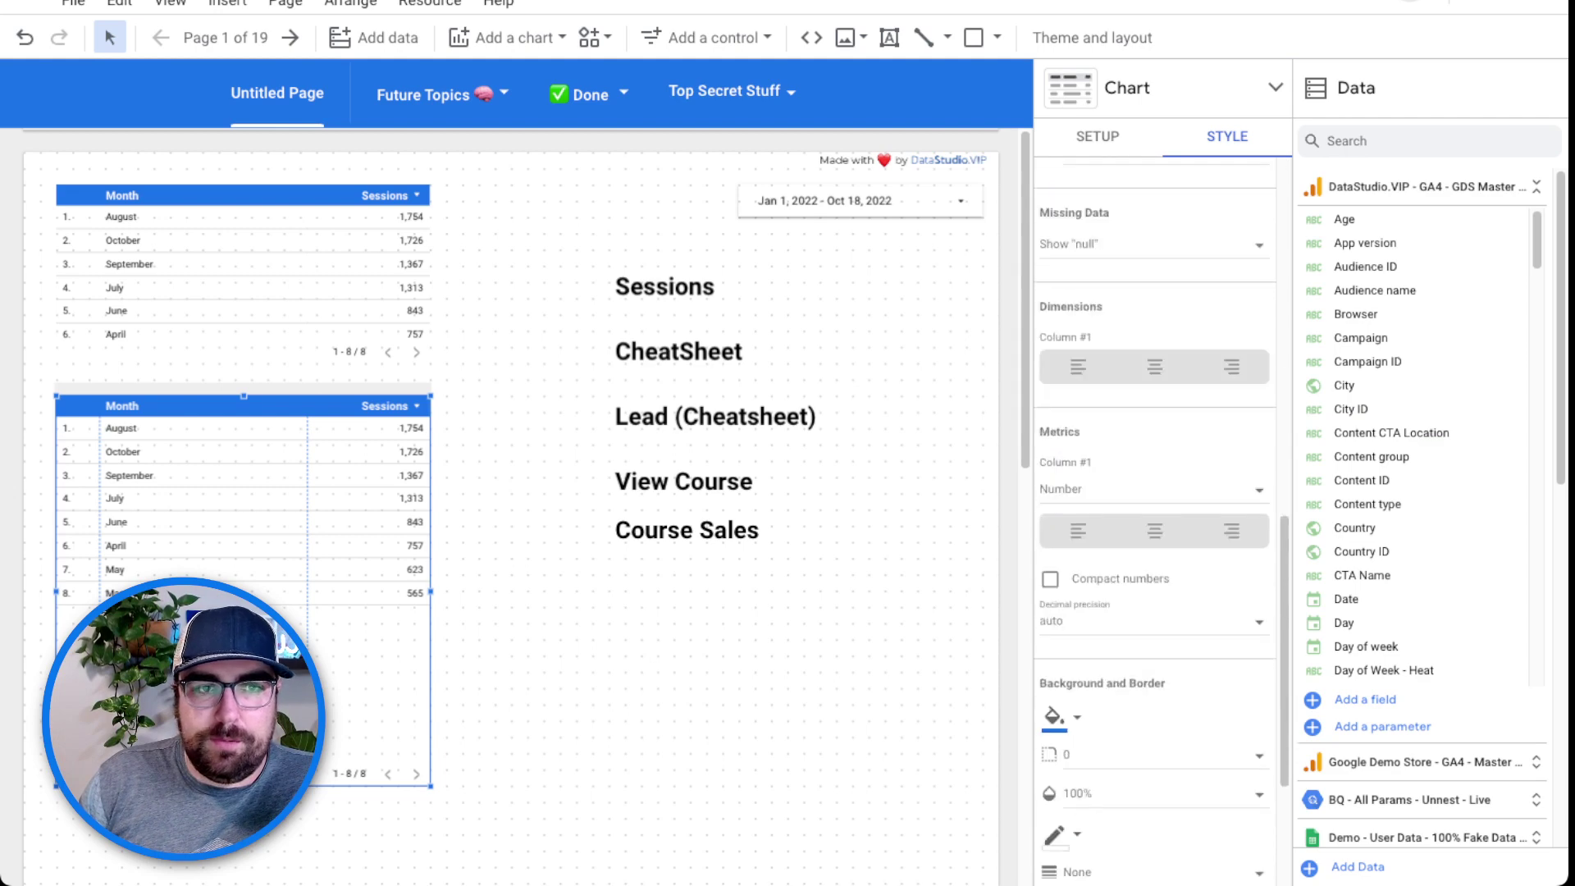
pyautogui.scroll(3, 1155, 493)
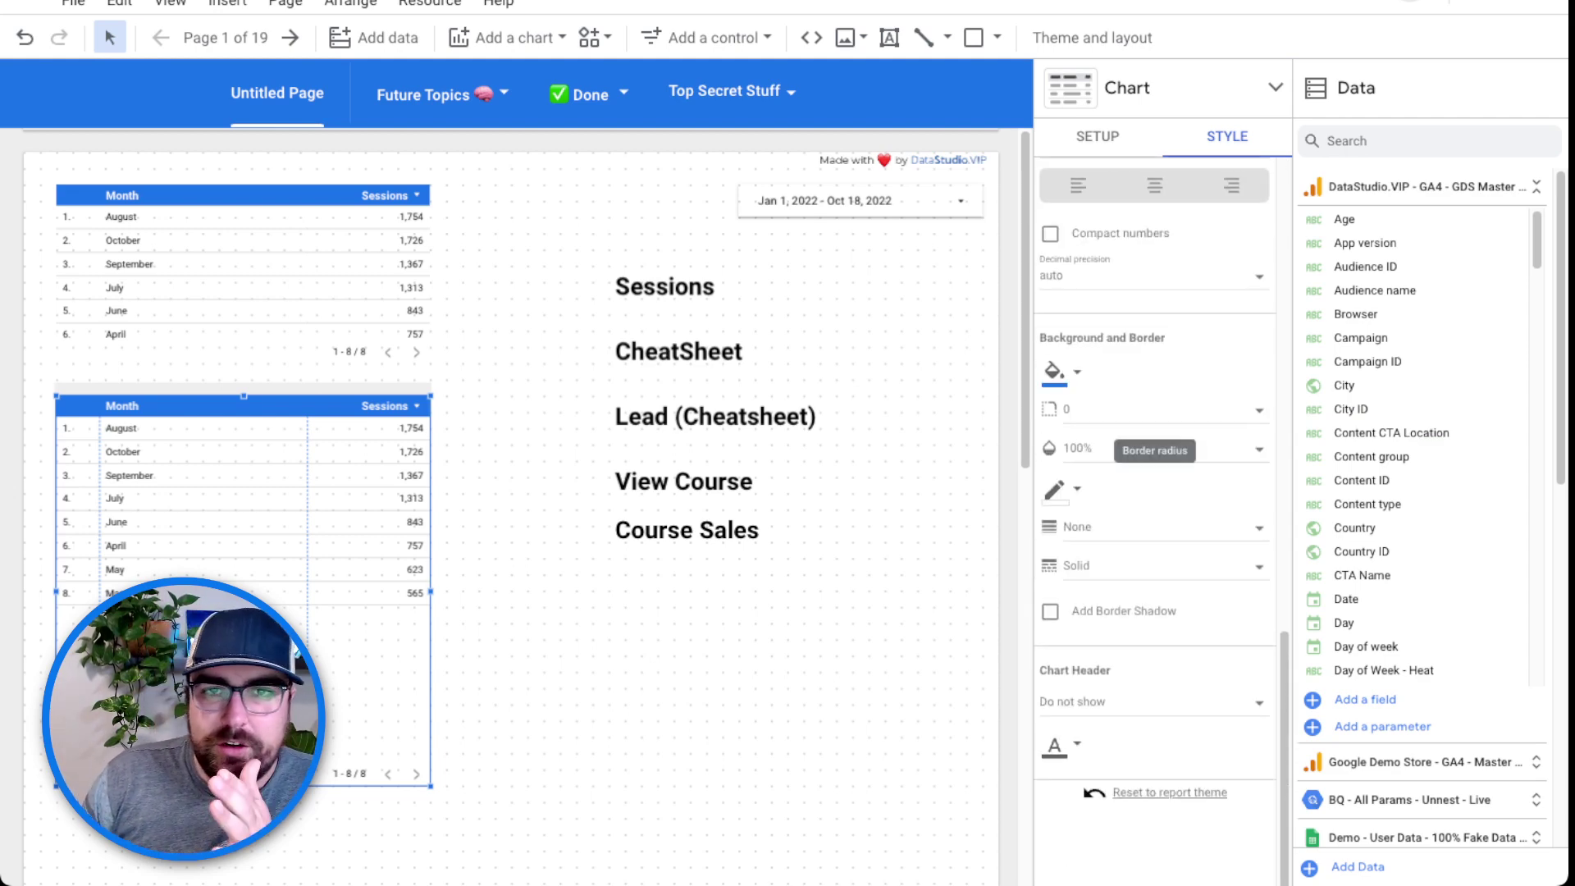
pyautogui.scroll(1, 1155, 525)
pyautogui.scroll(-3, 1155, 525)
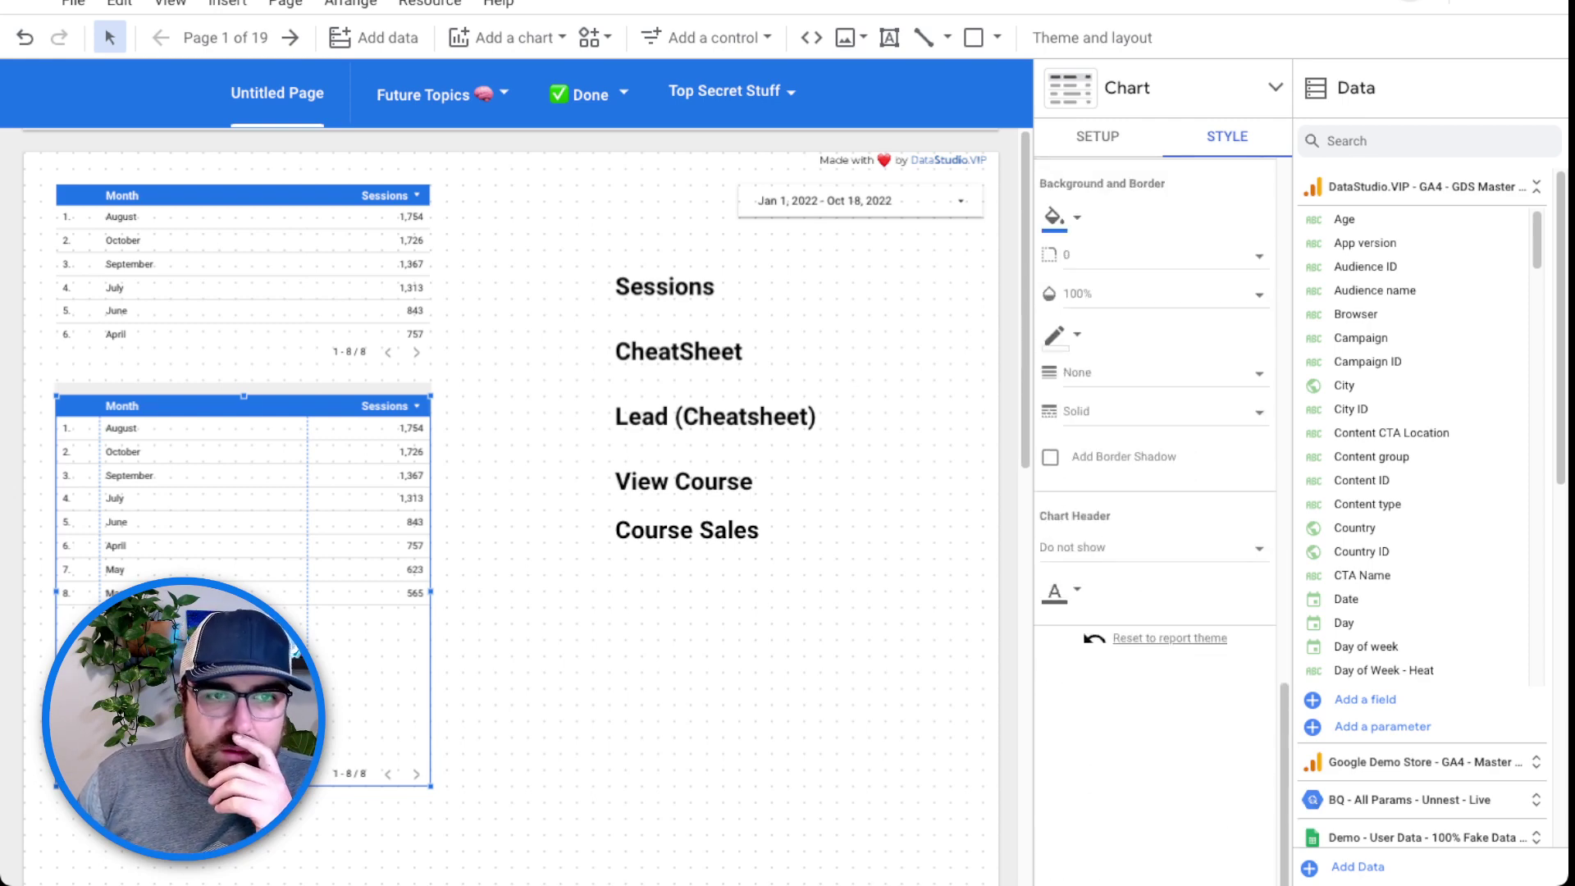
pyautogui.scroll(1, 1155, 409)
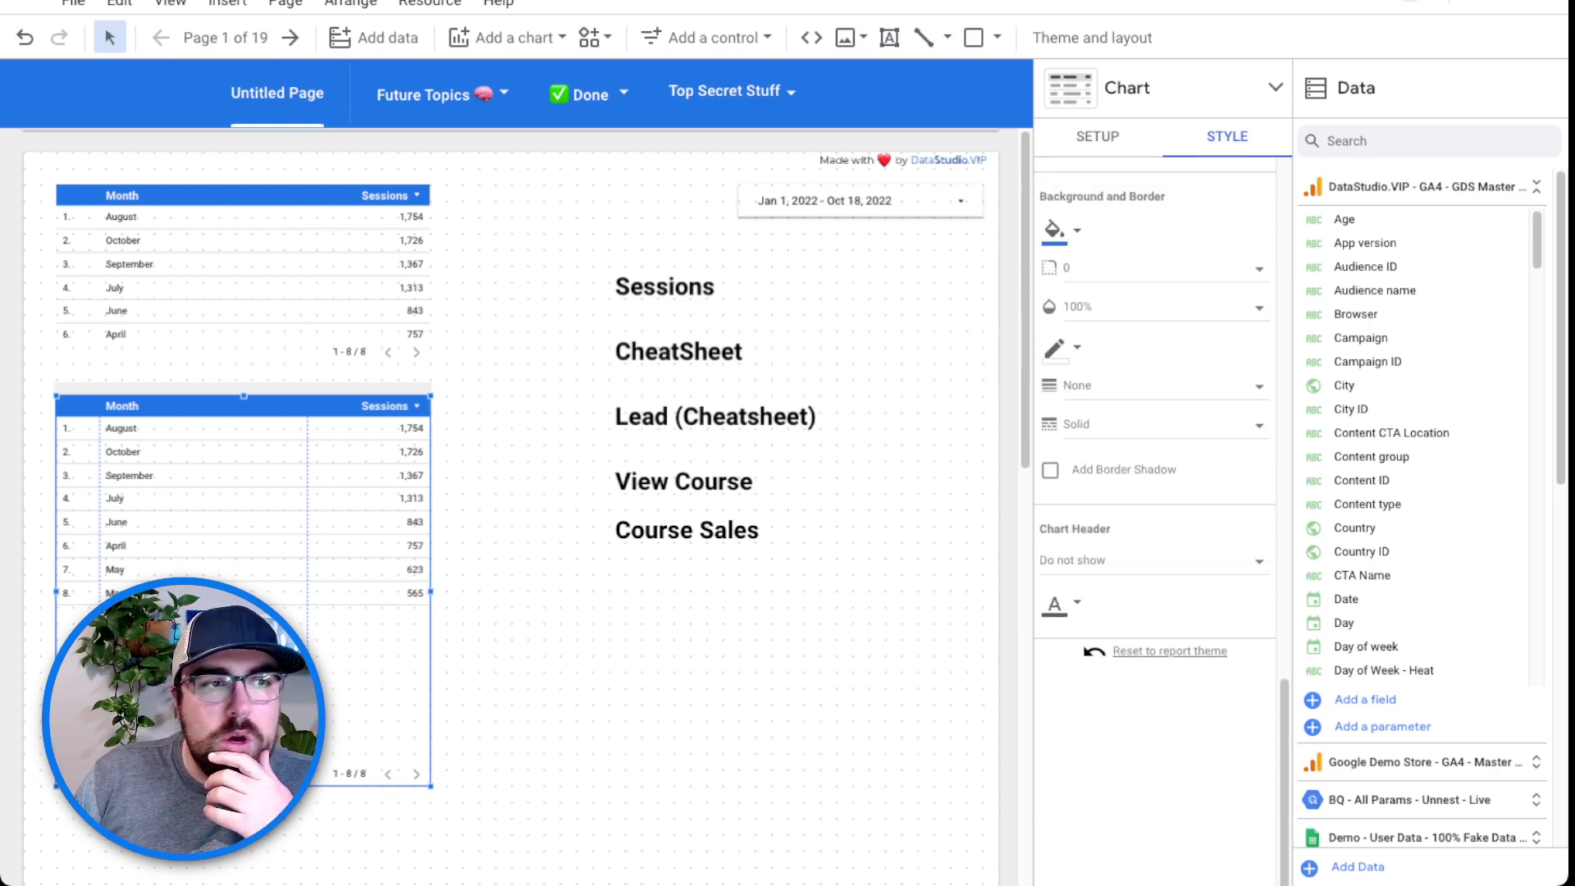
pyautogui.scroll(4, 1155, 468)
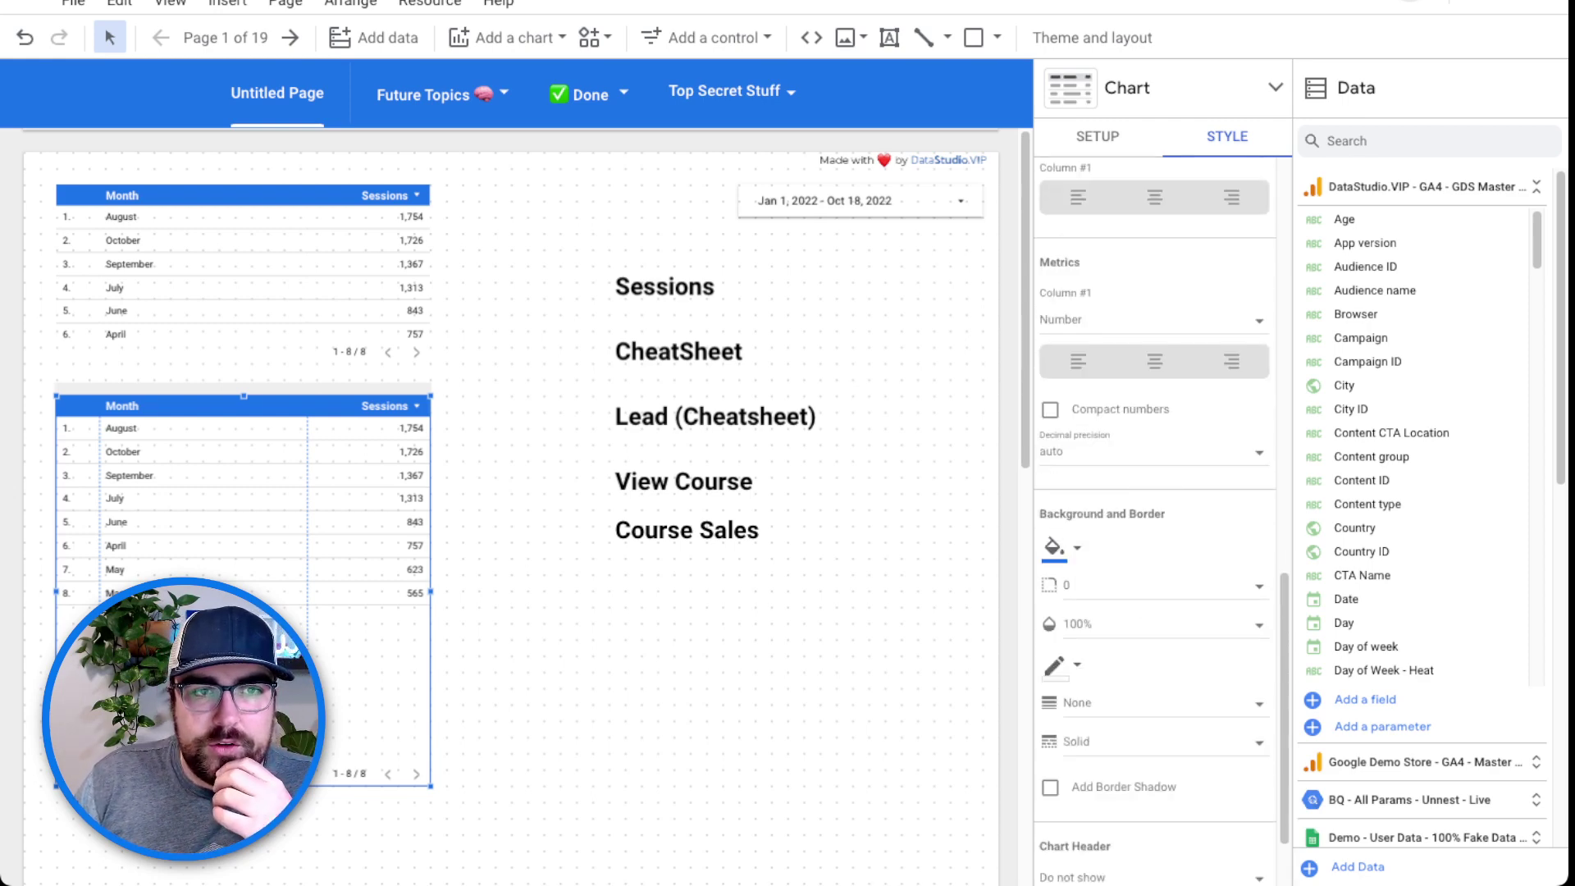
pyautogui.scroll(-5, 1155, 525)
# Create a filter on the lower table that includes only rows whose Page path is equal to /cheatsheet/.
pyautogui.click(1097, 136)
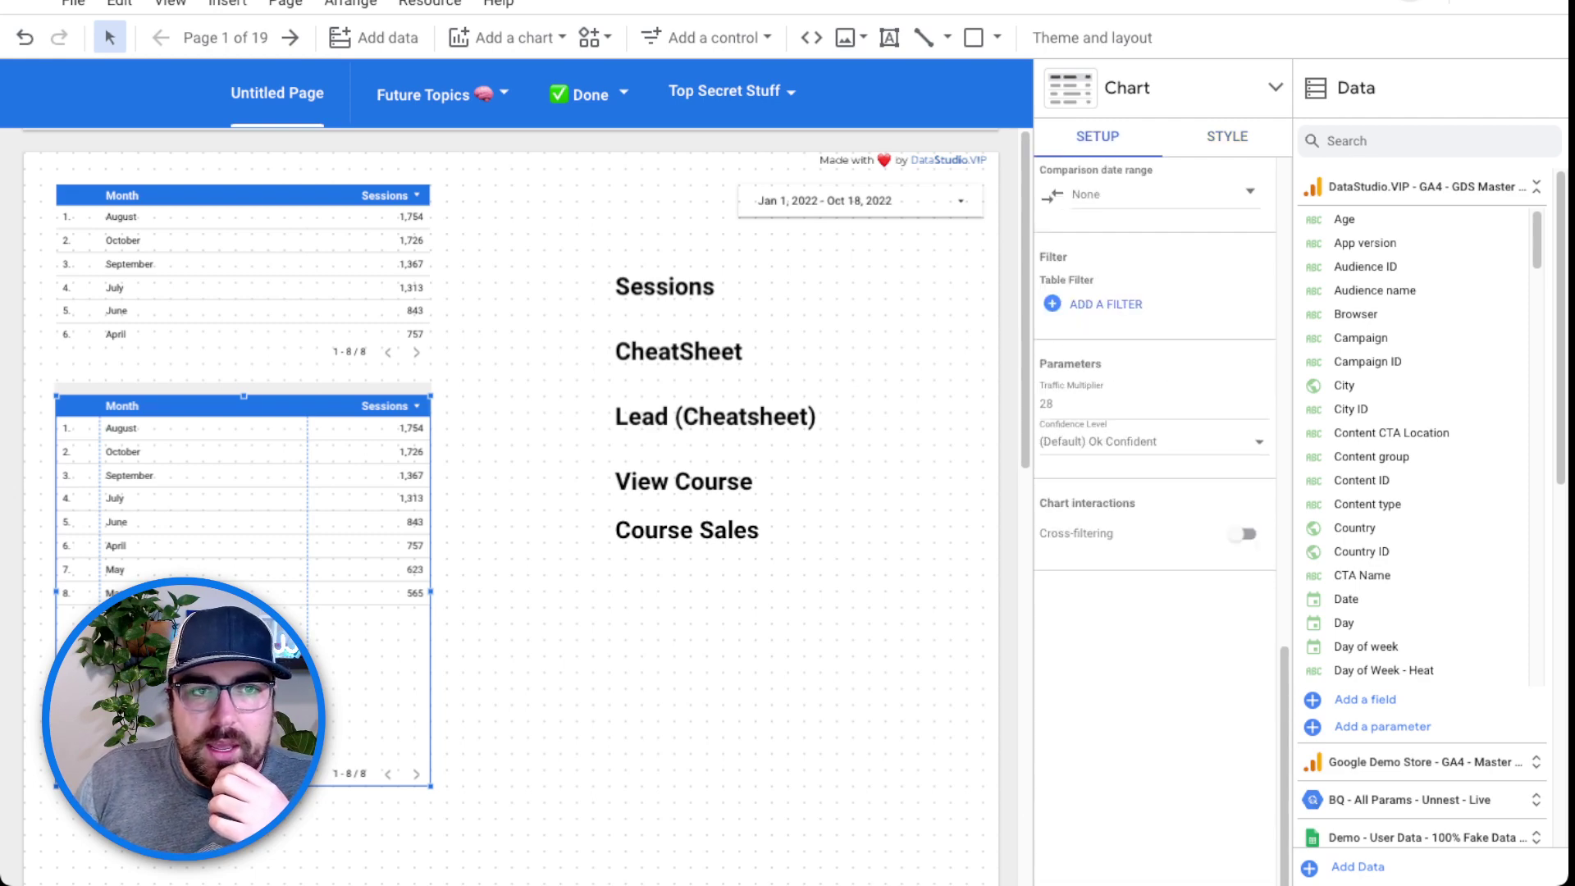
pyautogui.scroll(1, 1155, 444)
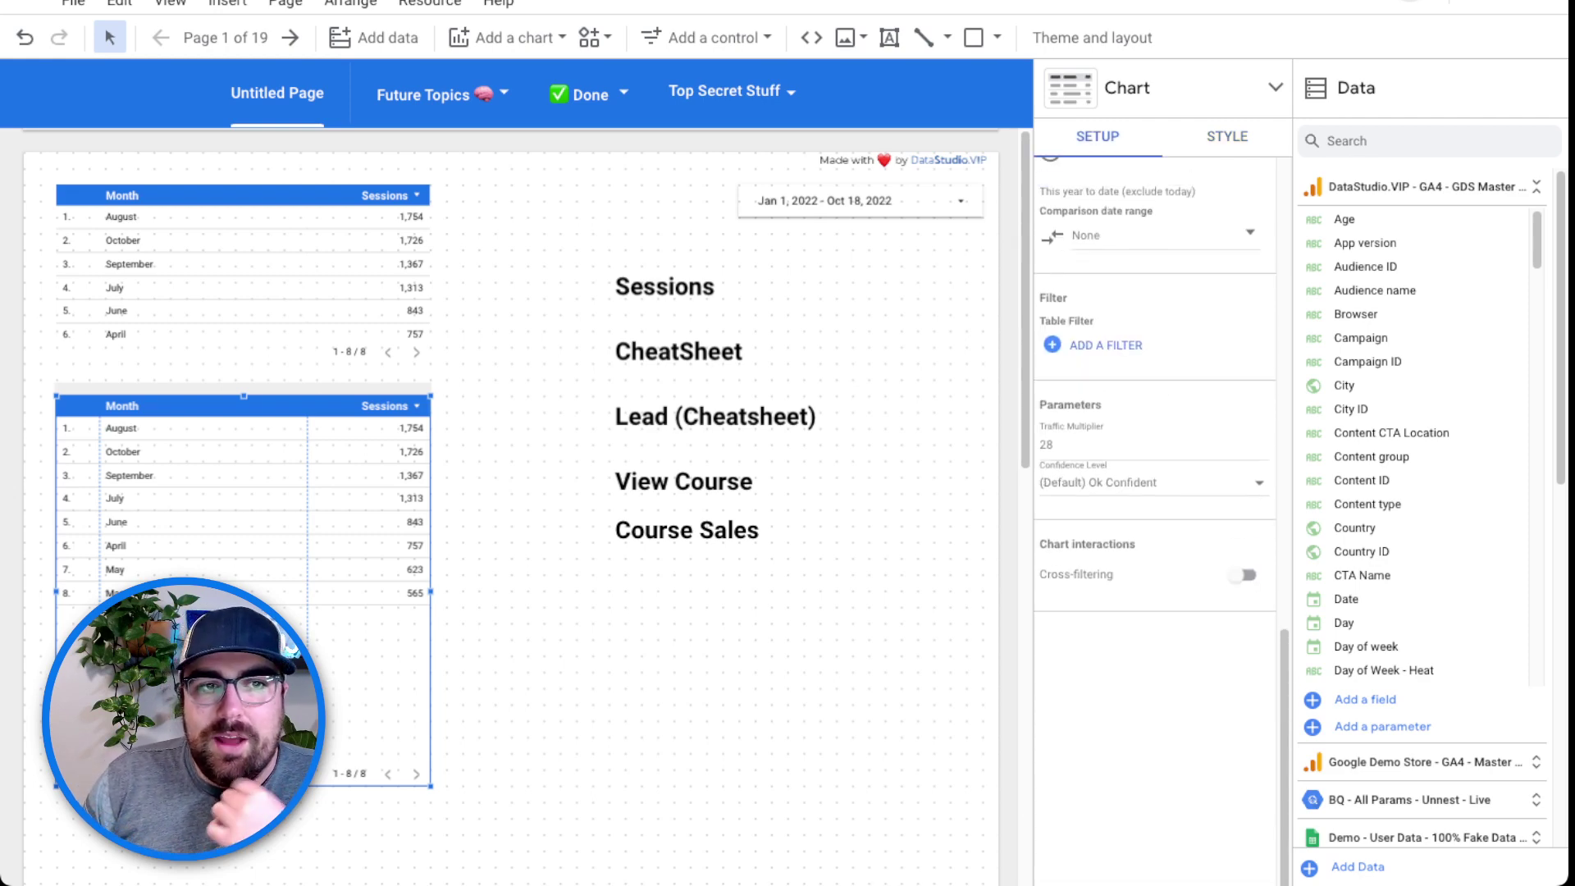
pyautogui.click(1106, 345)
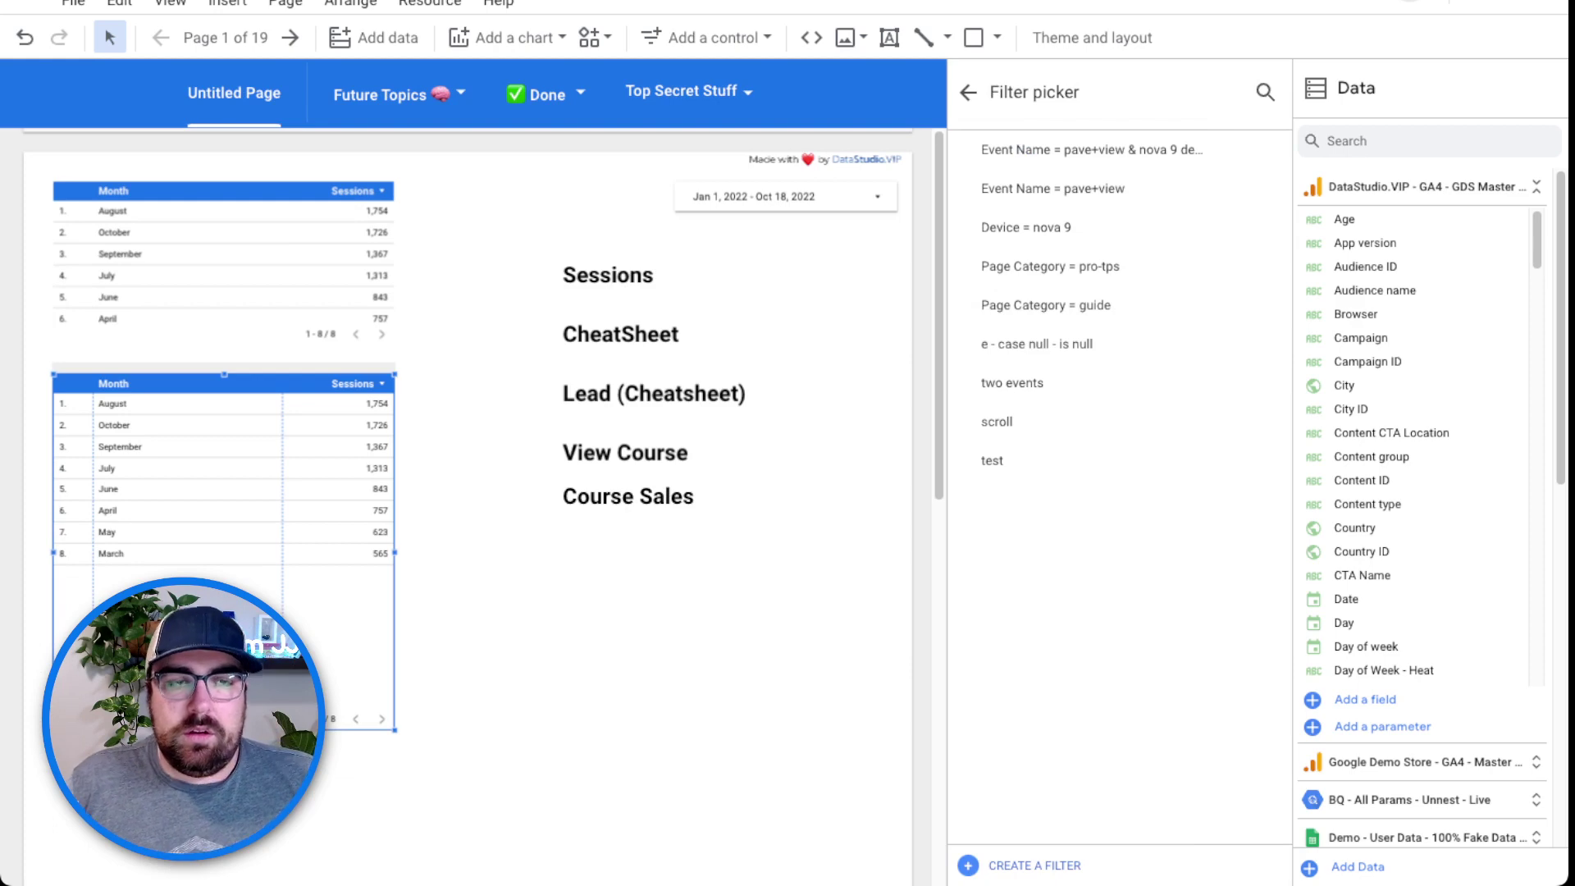
pyautogui.click(1034, 866)
pyautogui.click(369, 551)
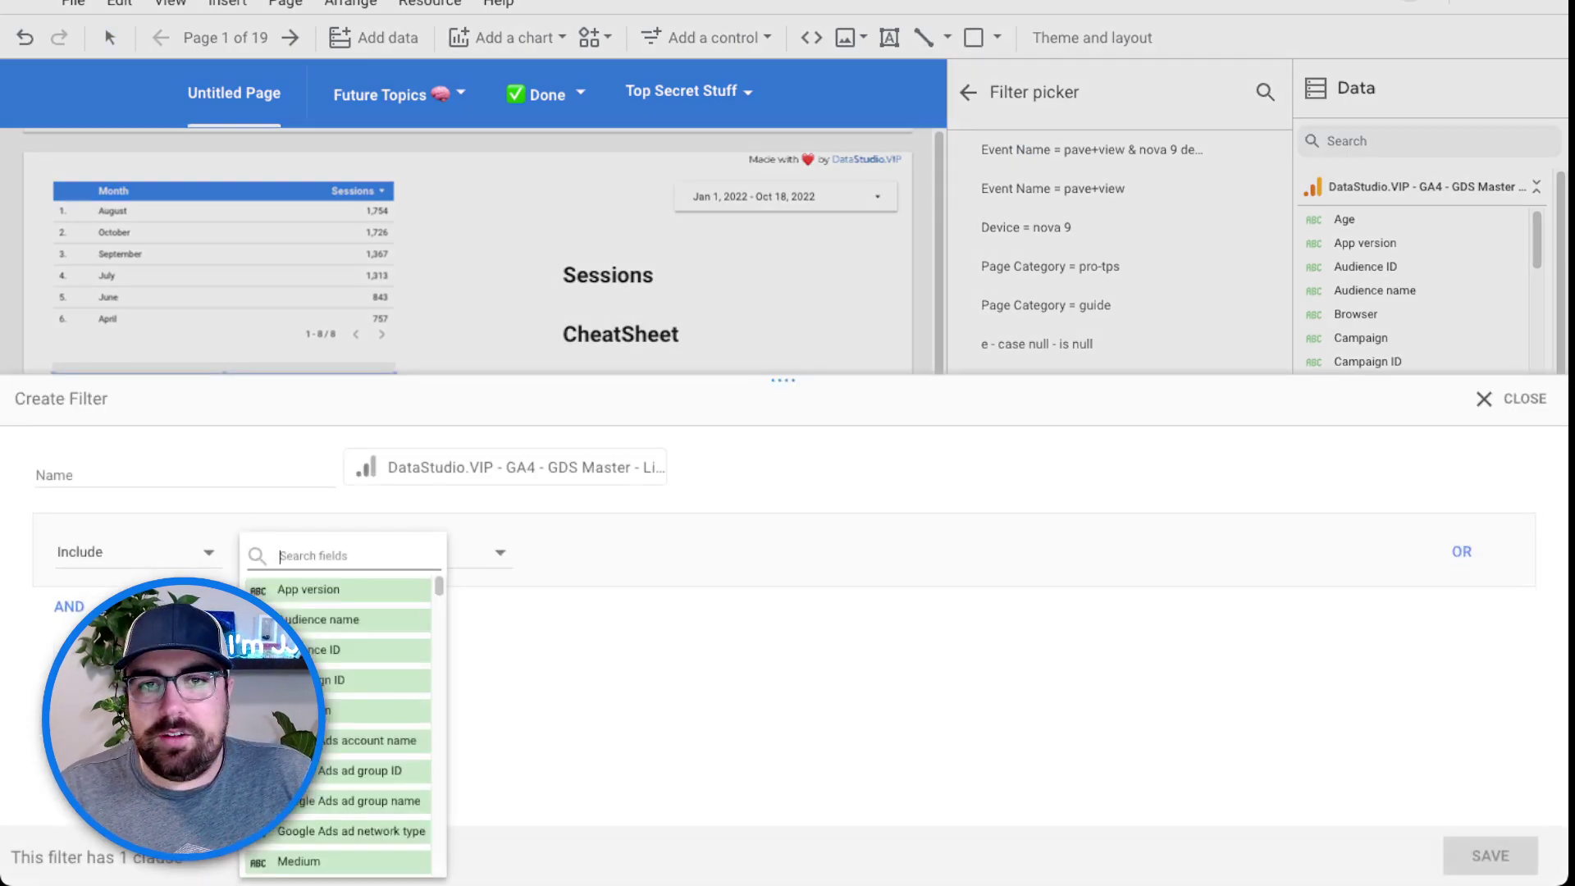
pyautogui.write('page')
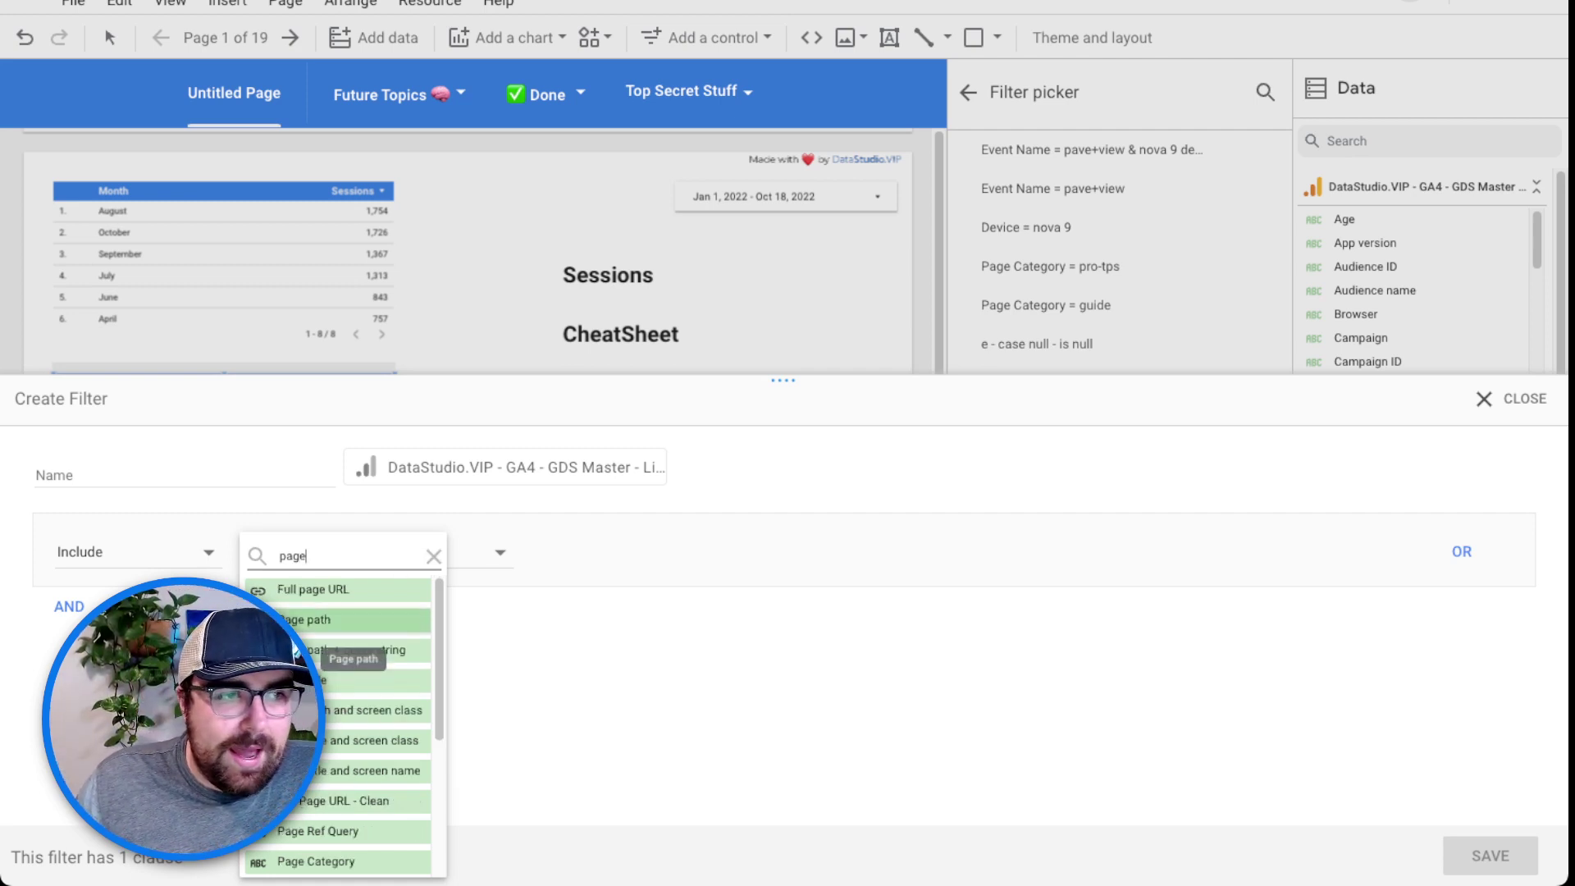
pyautogui.click(360, 619)
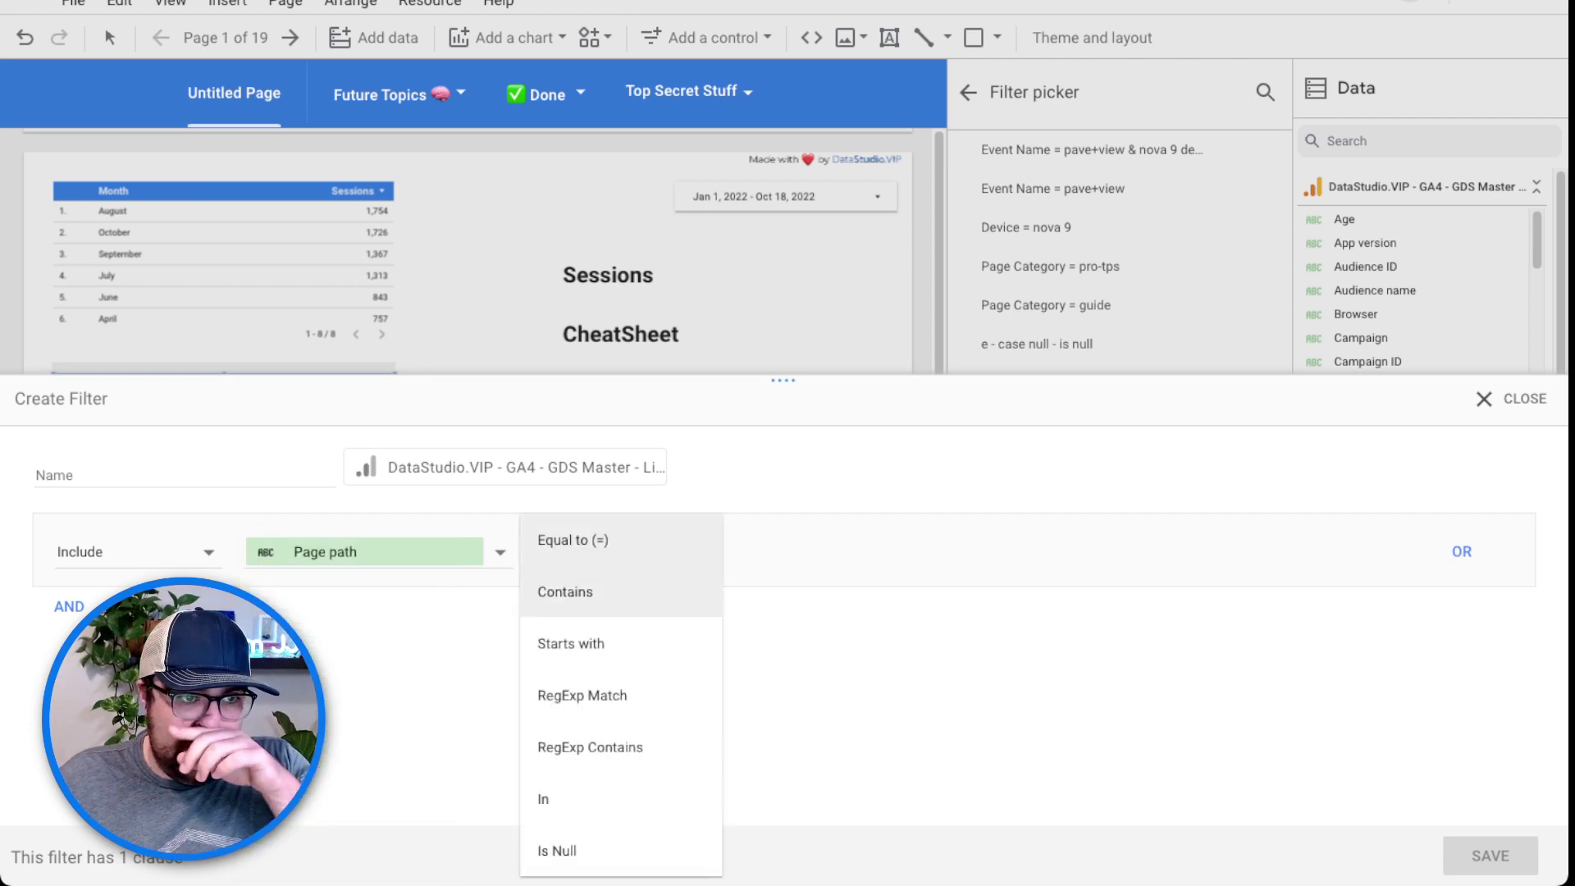
pyautogui.click(572, 540)
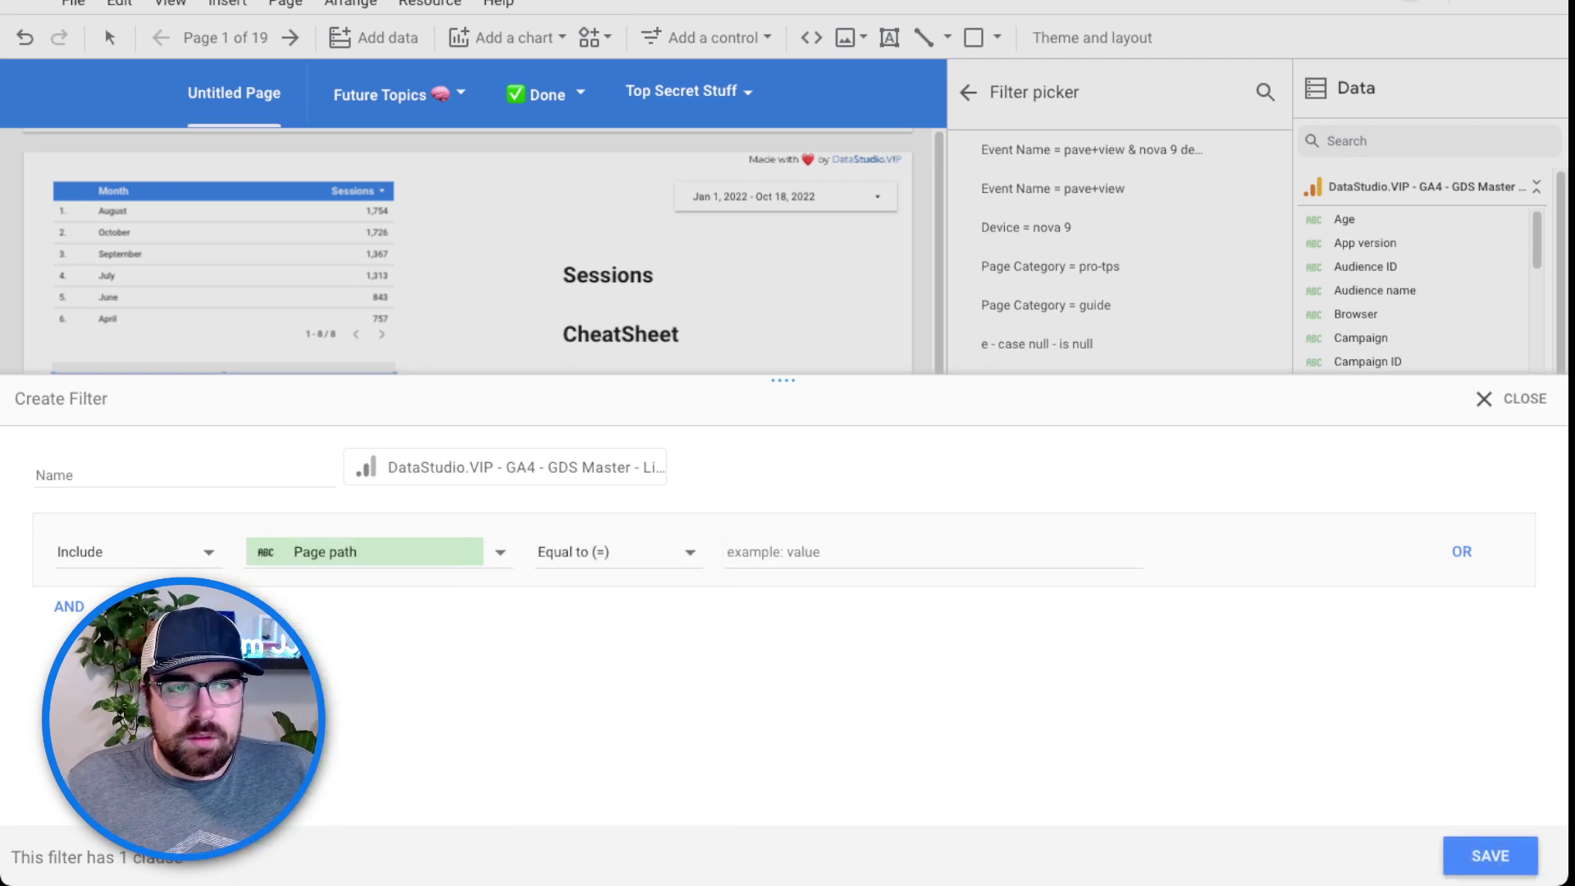
pyautogui.click(820, 551)
pyautogui.write('/')
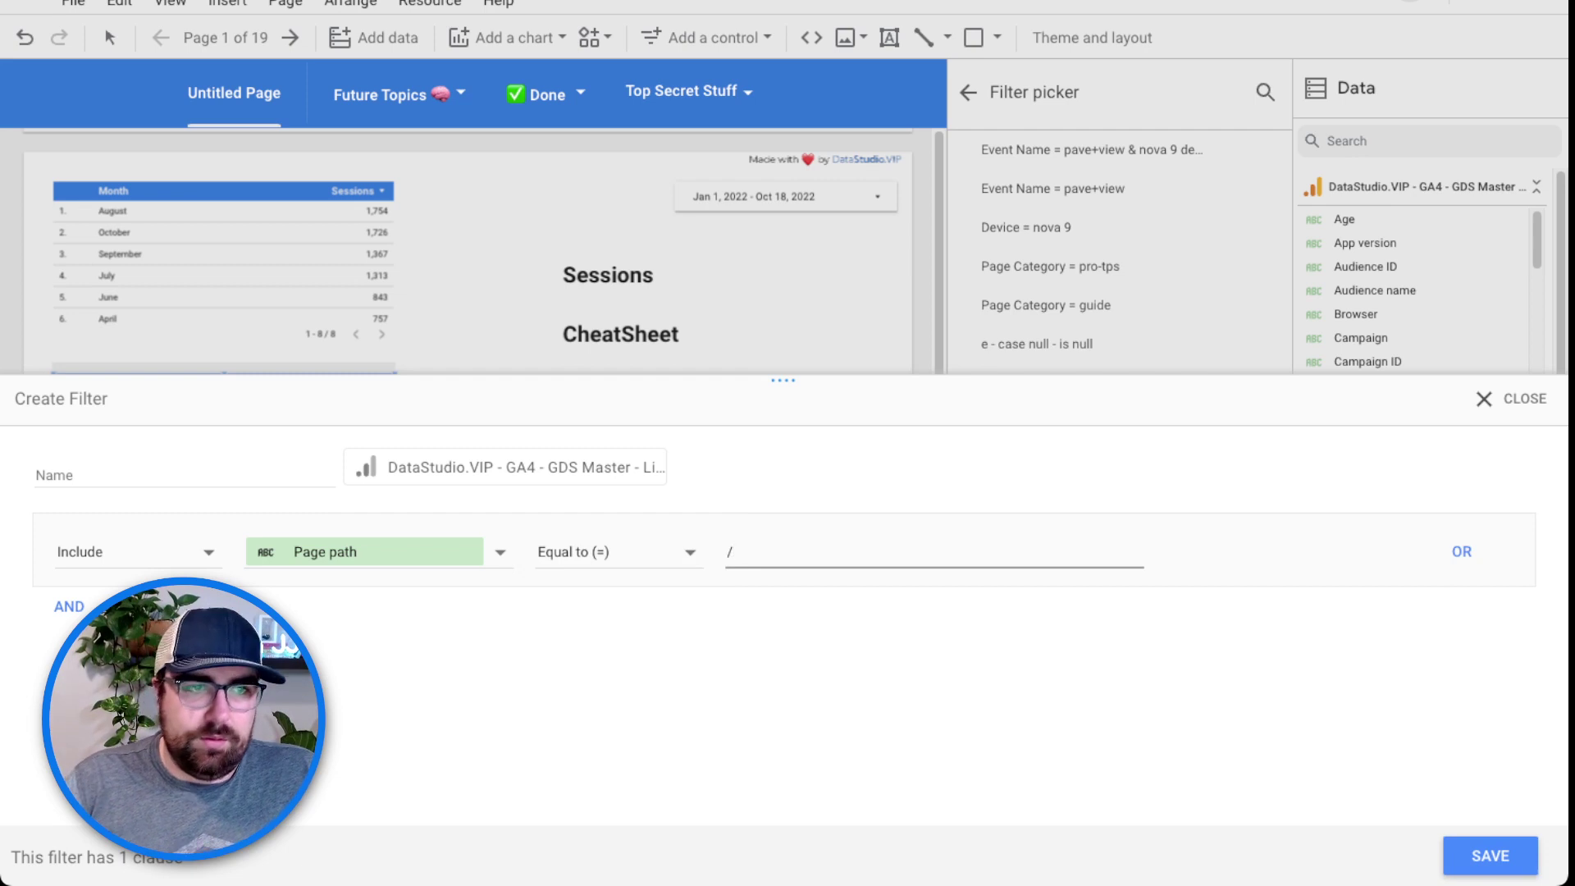
pyautogui.write('cheatsh')
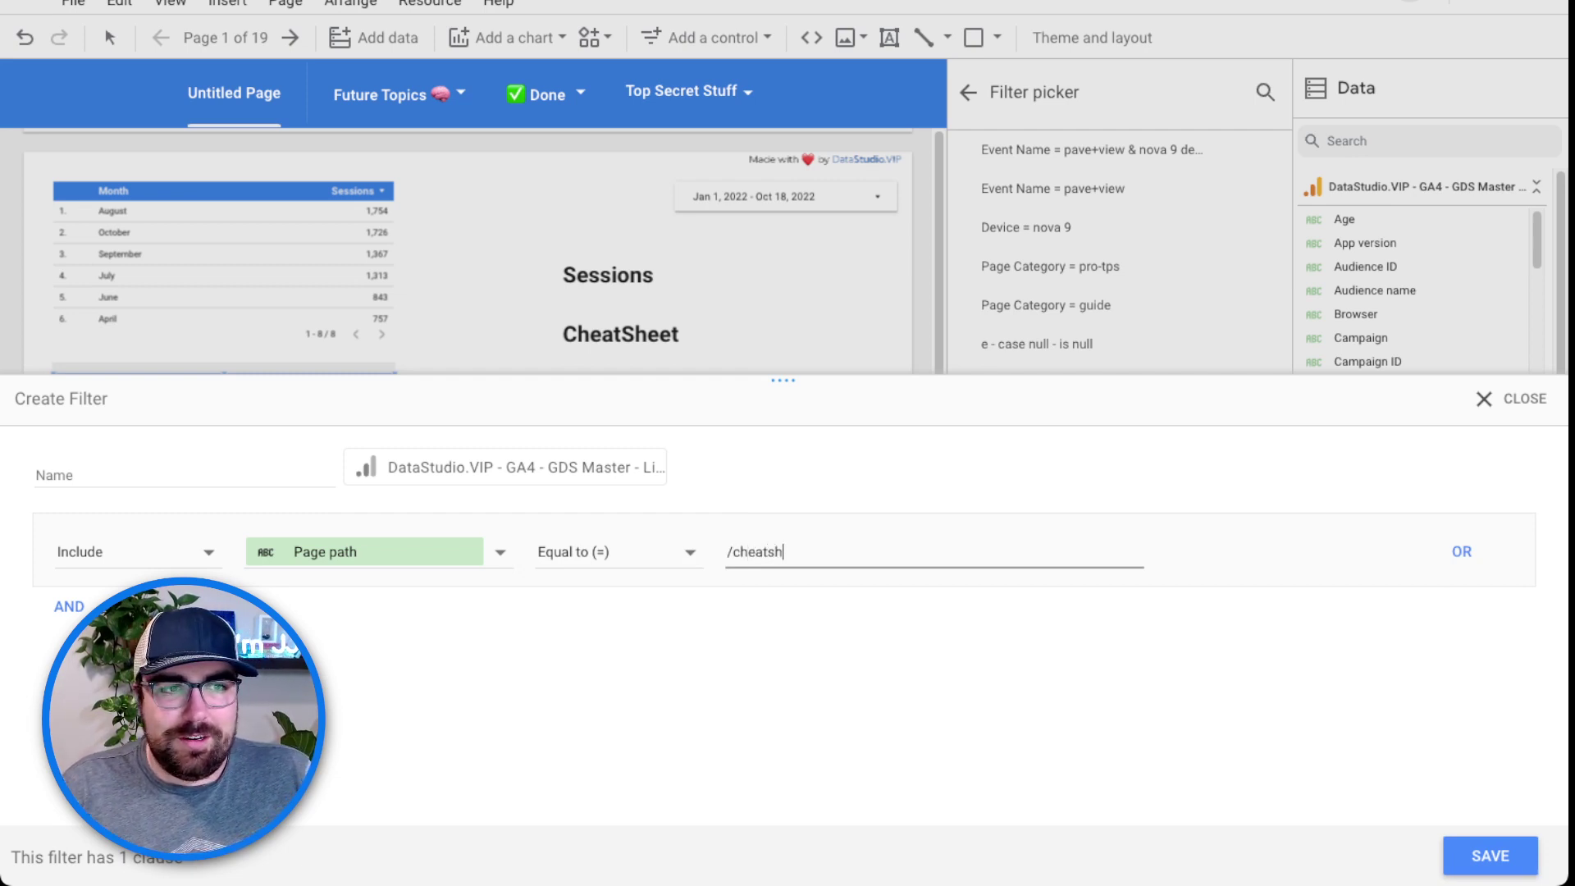
pyautogui.write('eet/')
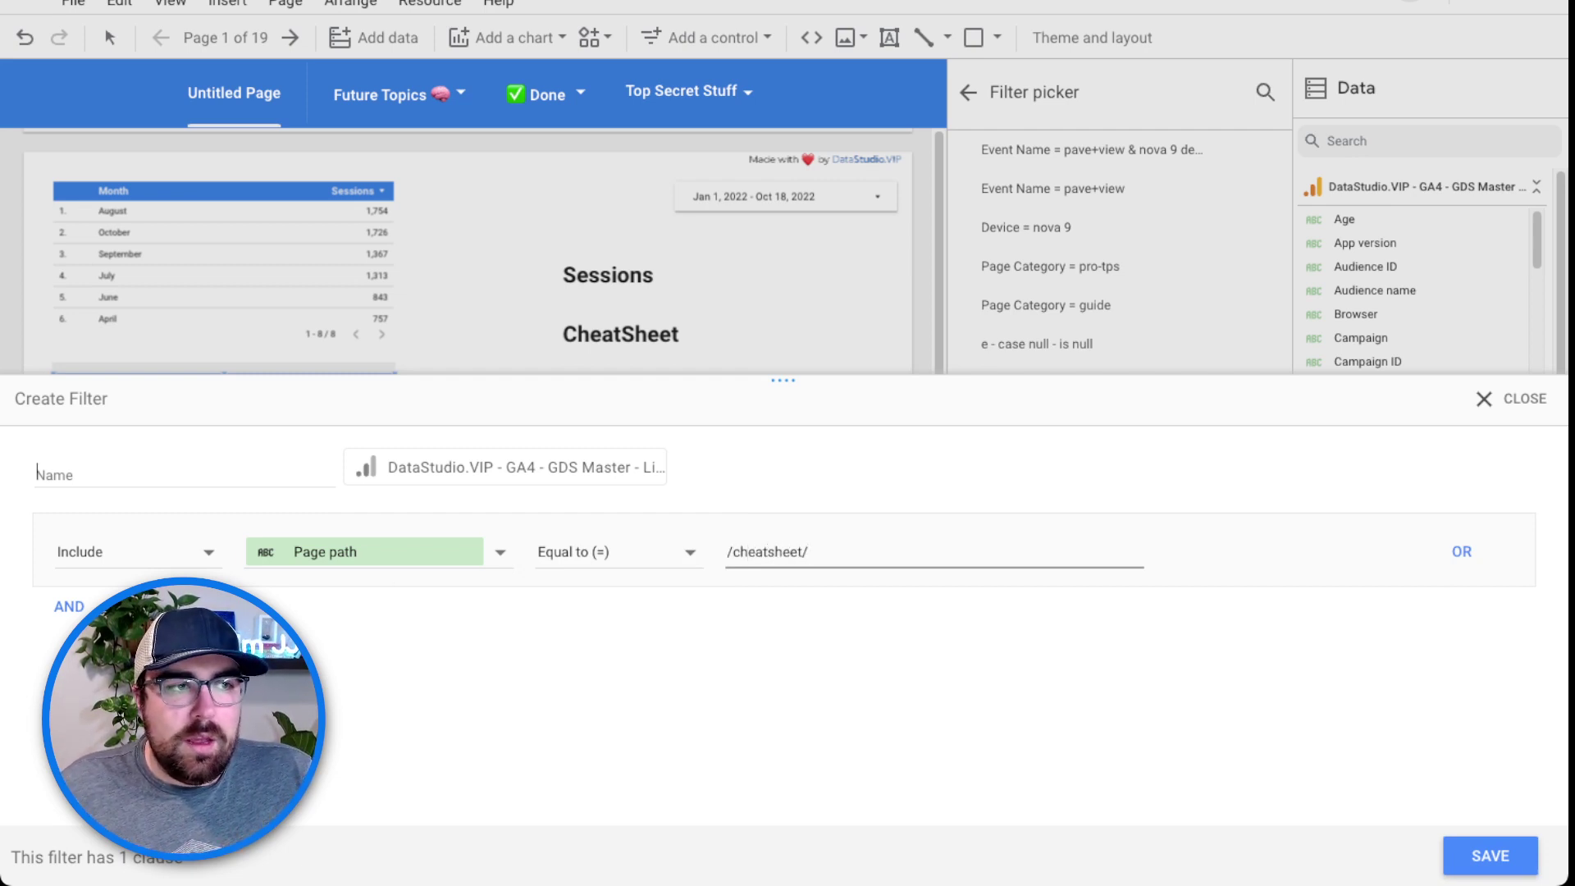
# Name the new filter "i - page path = /cheatsheet/" and save it to the lower table.
pyautogui.click(164, 475)
pyautogui.write('i')
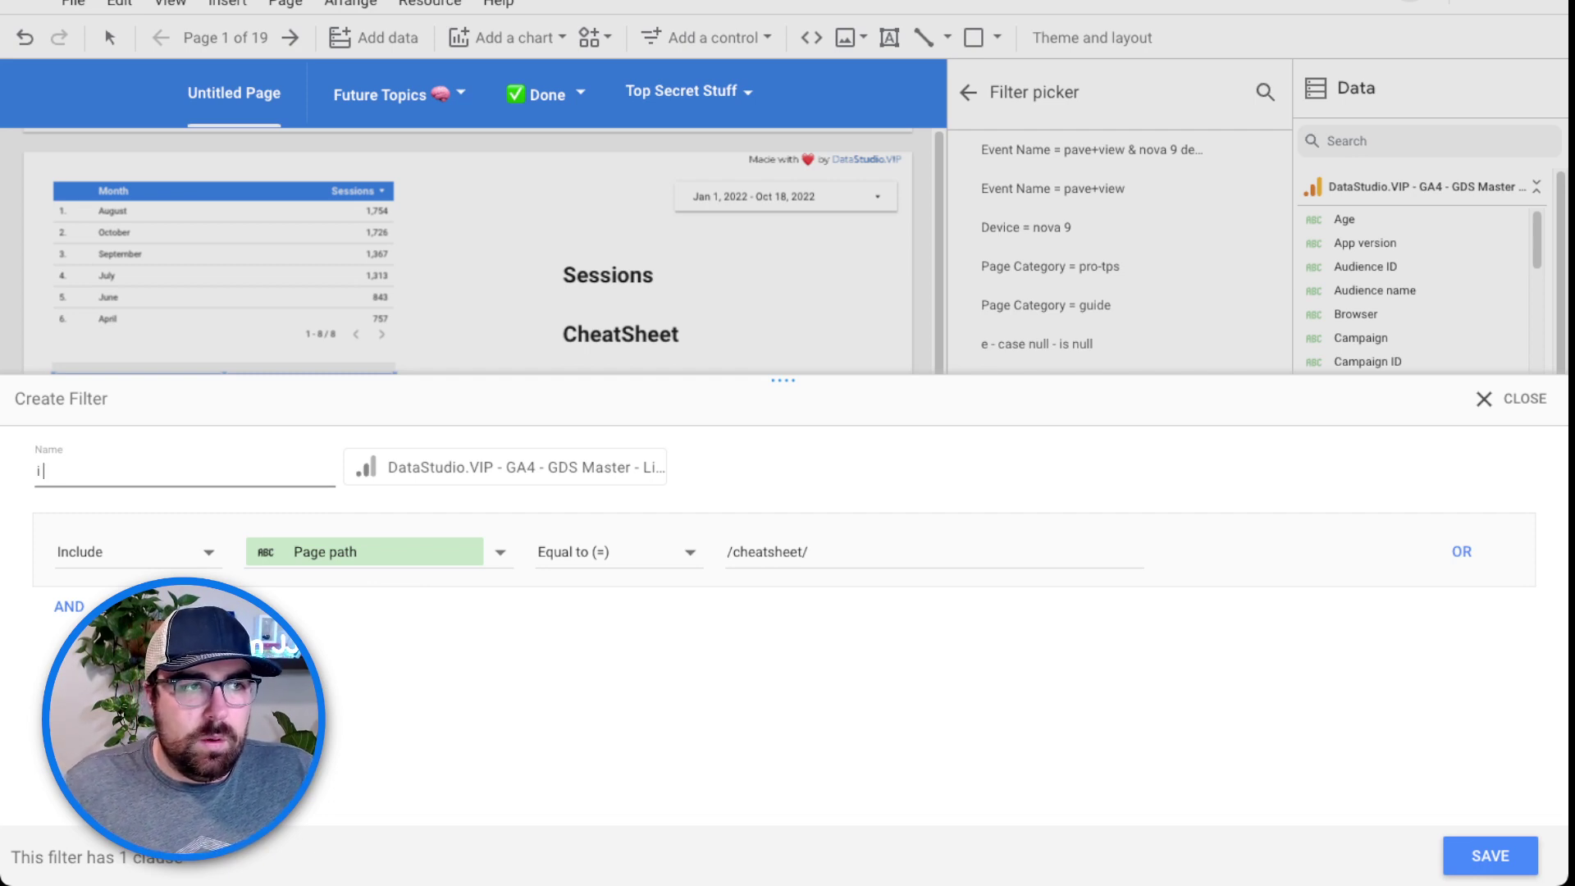
pyautogui.write(' -')
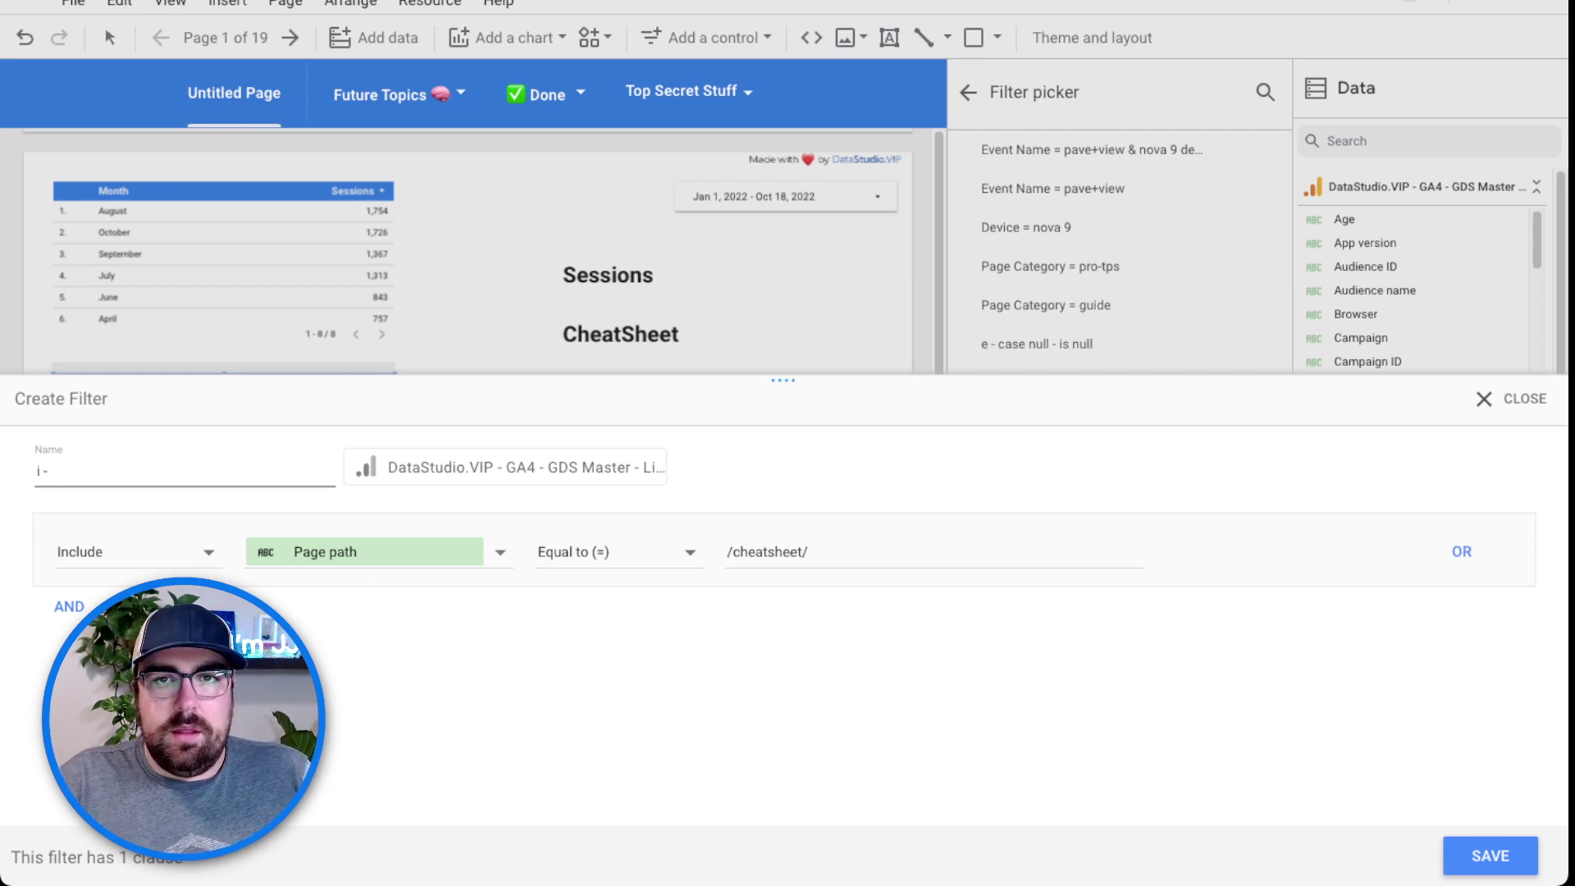
pyautogui.write(' page path')
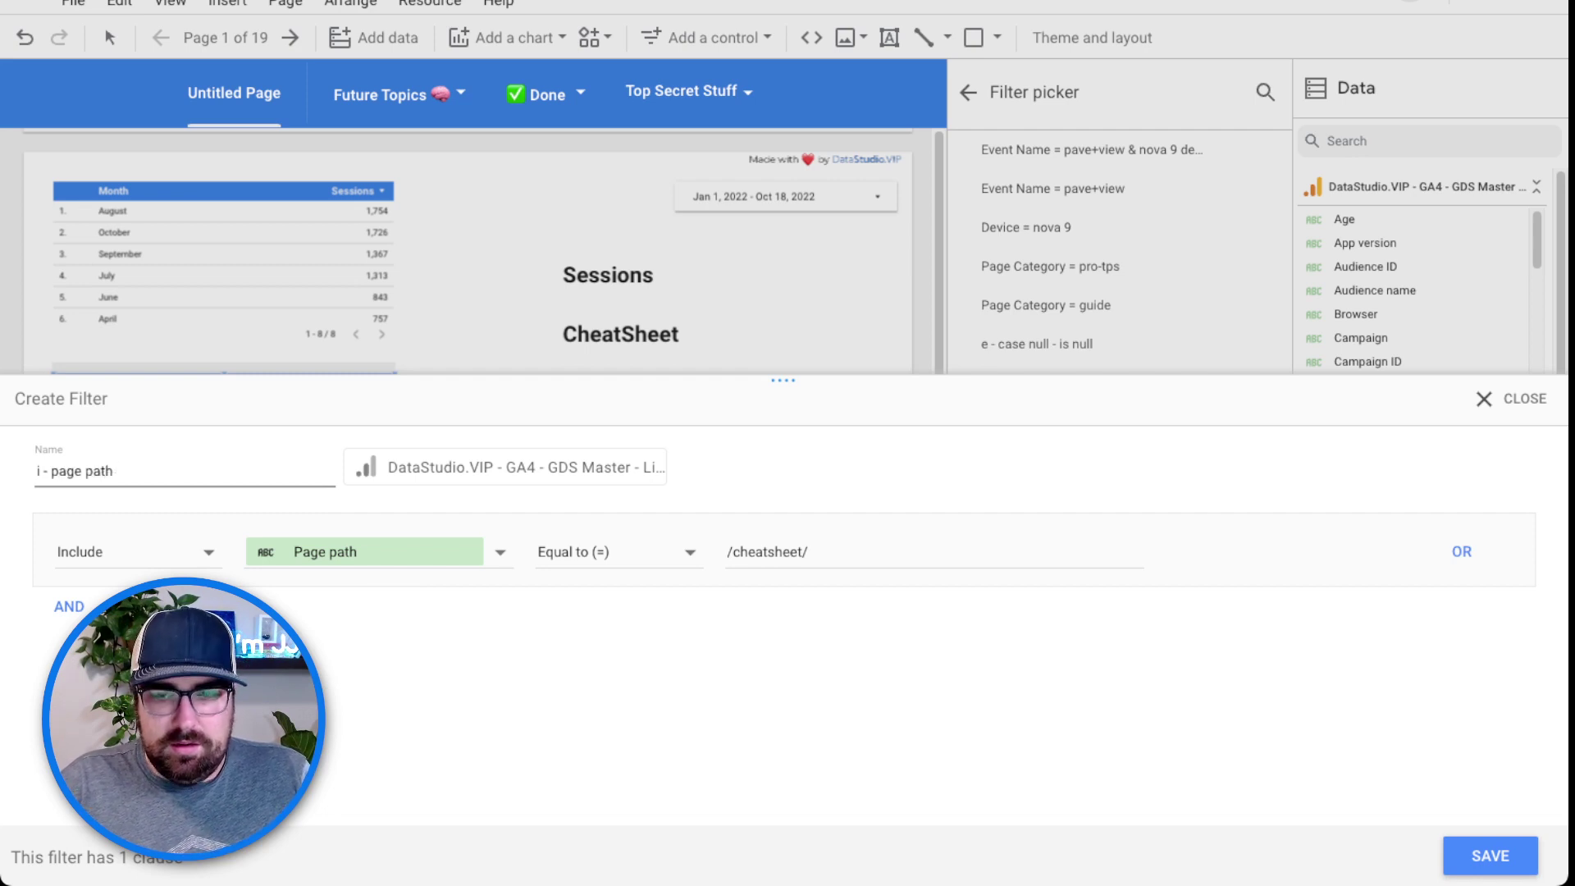
pyautogui.write(' = /c')
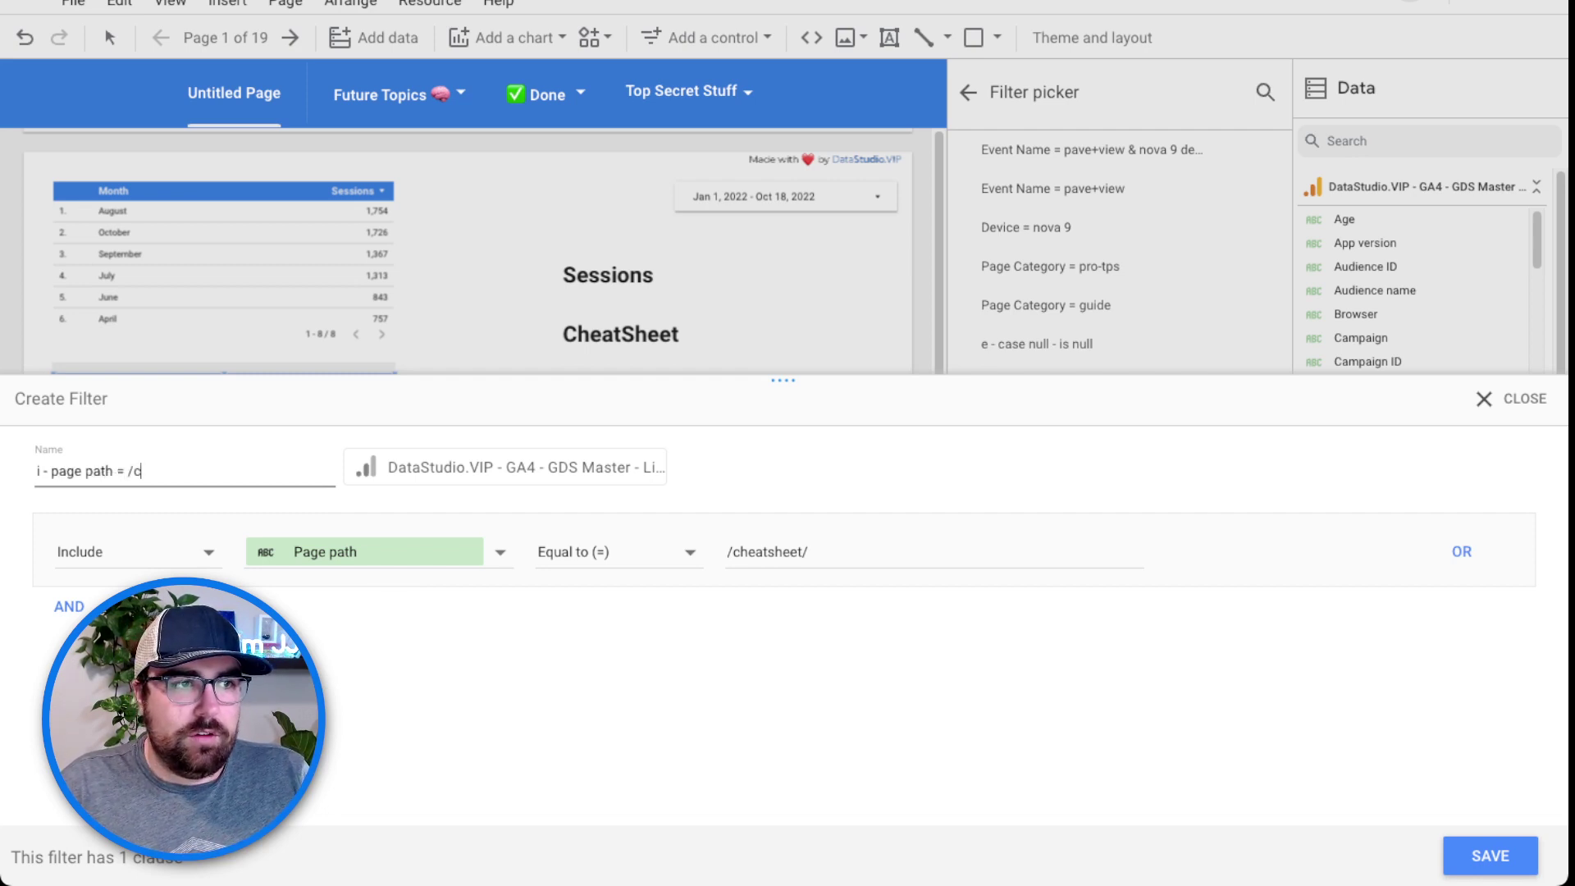
pyautogui.write('heatsheet/')
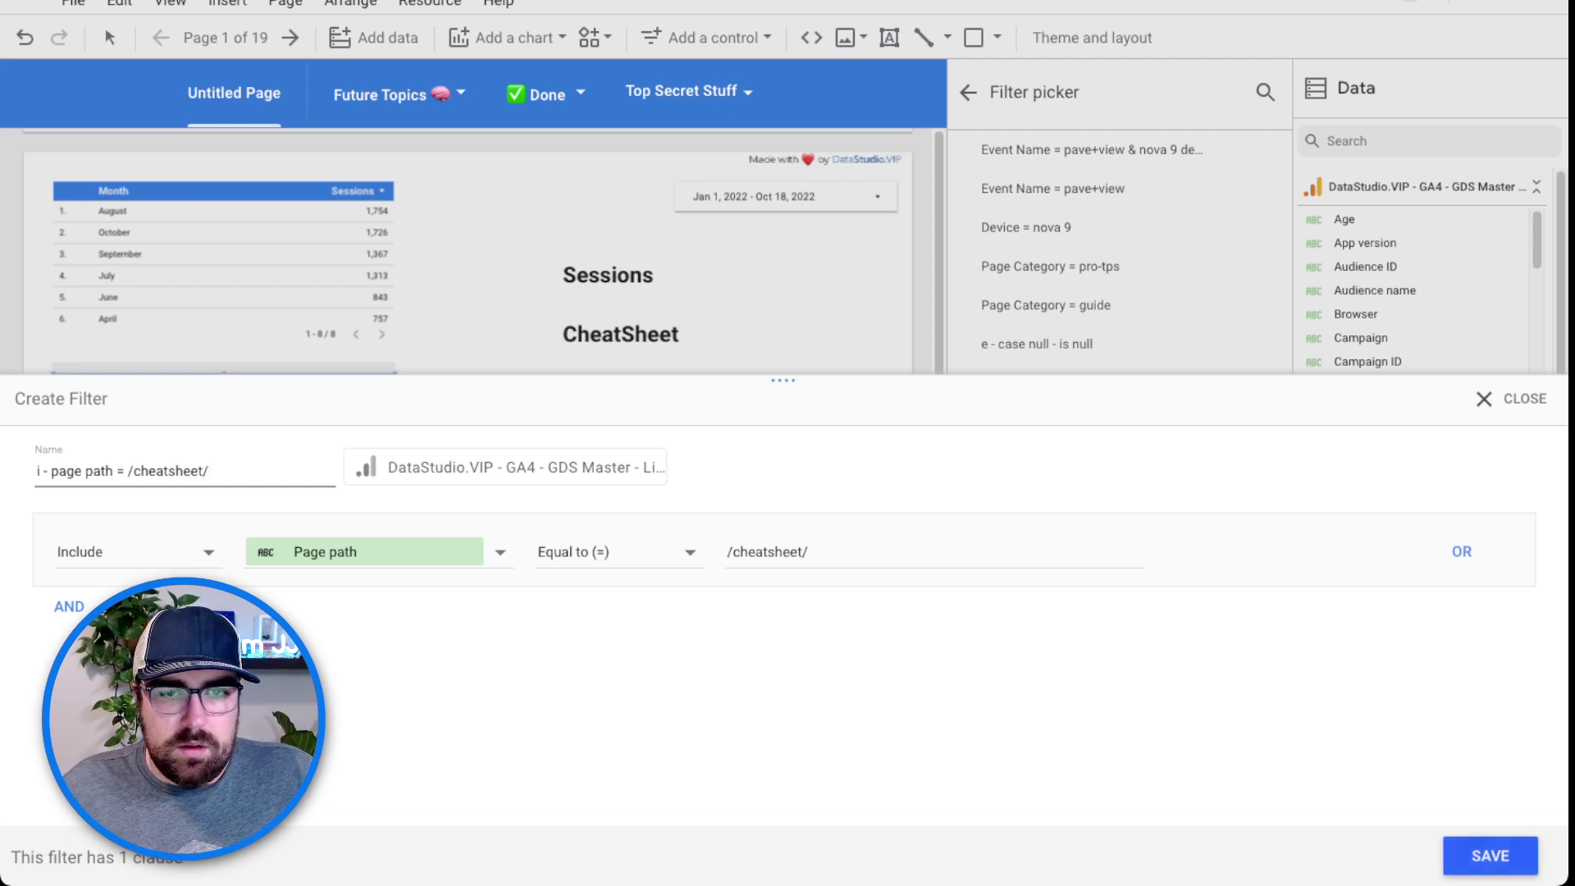
pyautogui.click(1490, 855)
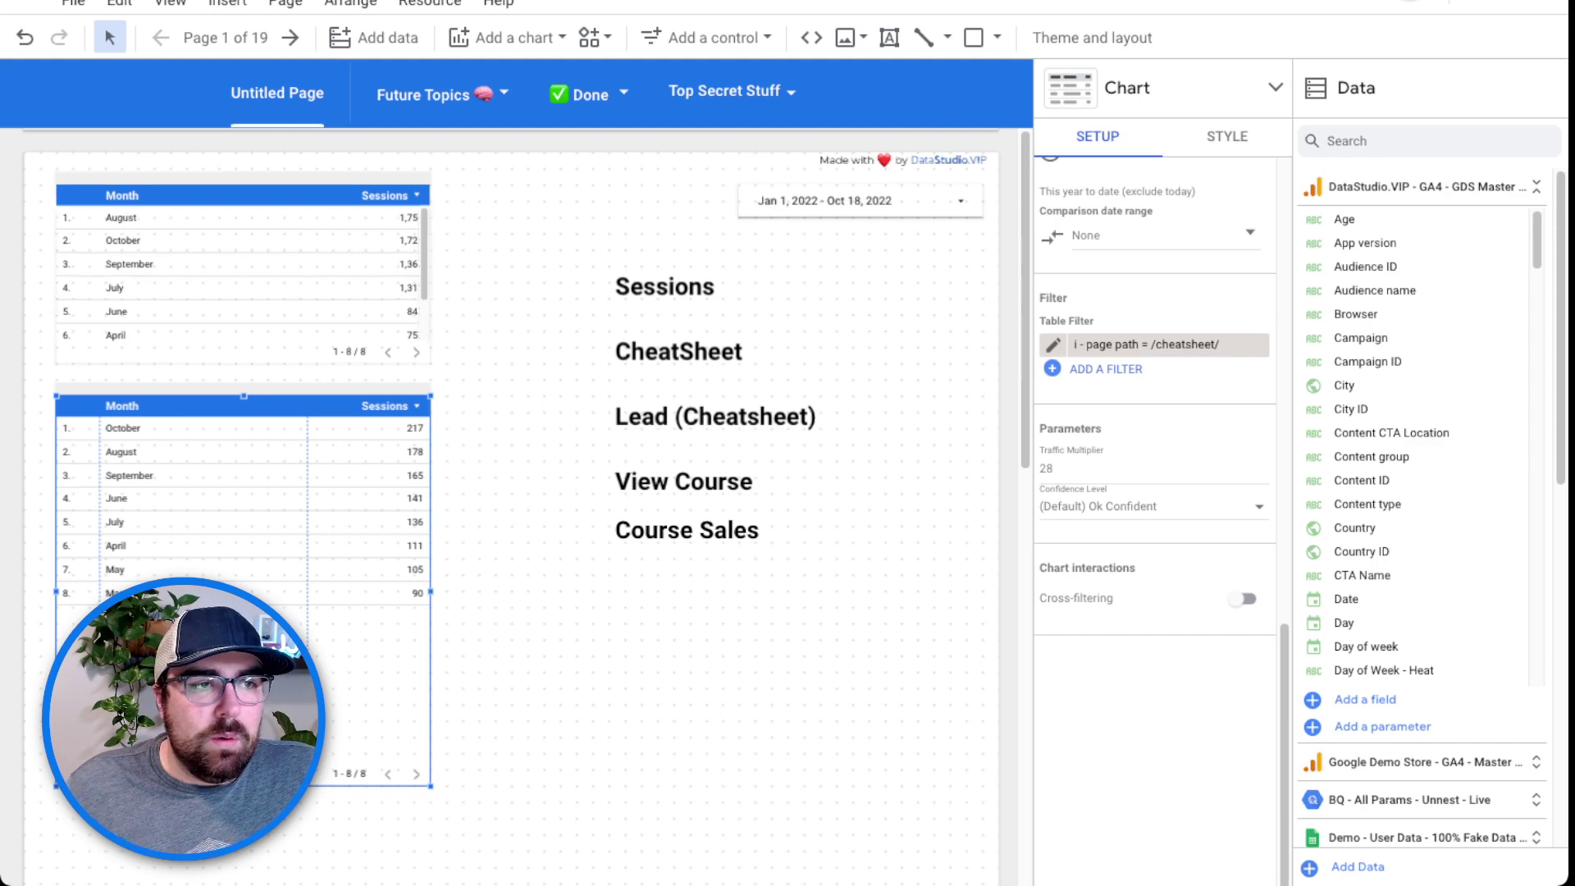
# Apply underline and strikethrough to the Sessions heading to mark that stage as done.
pyautogui.click(688, 287)
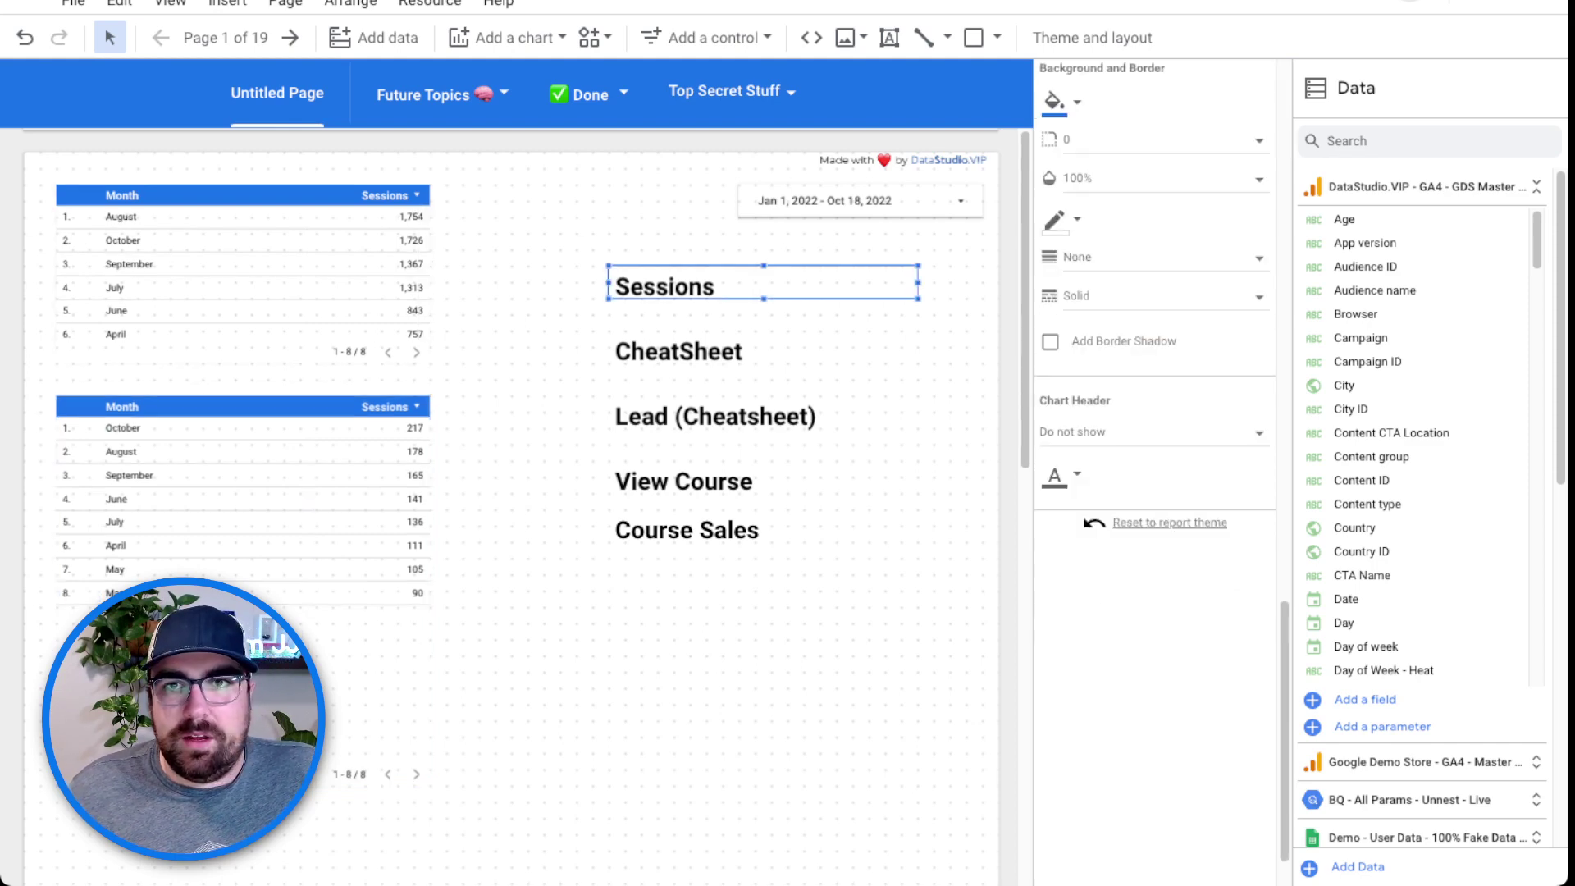
pyautogui.doubleClick(688, 287)
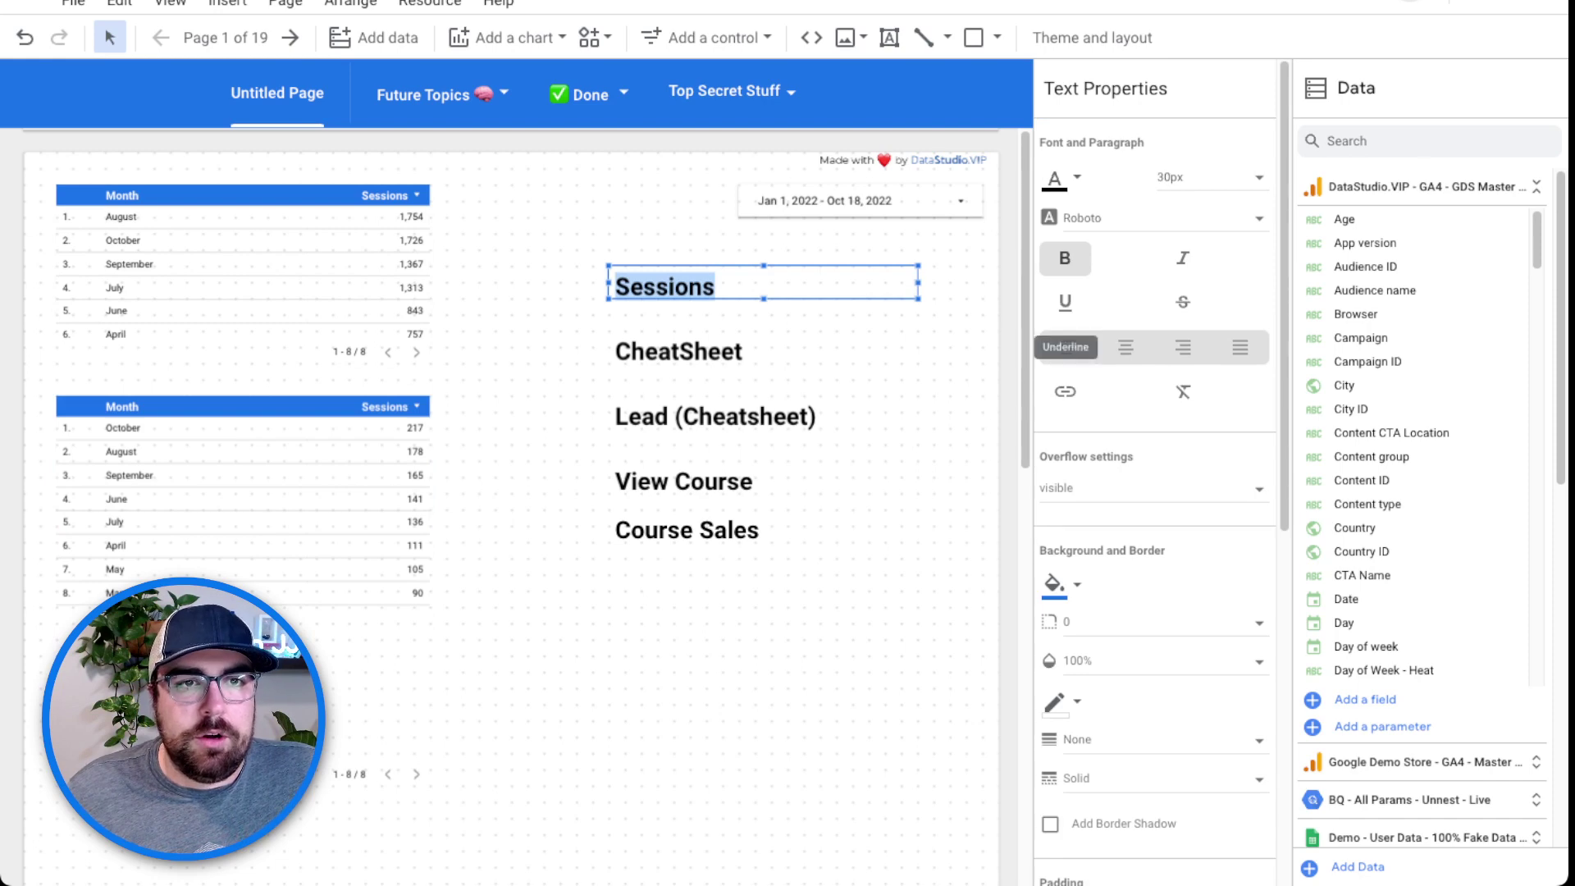
pyautogui.click(1065, 302)
pyautogui.click(1183, 302)
pyautogui.click(679, 351)
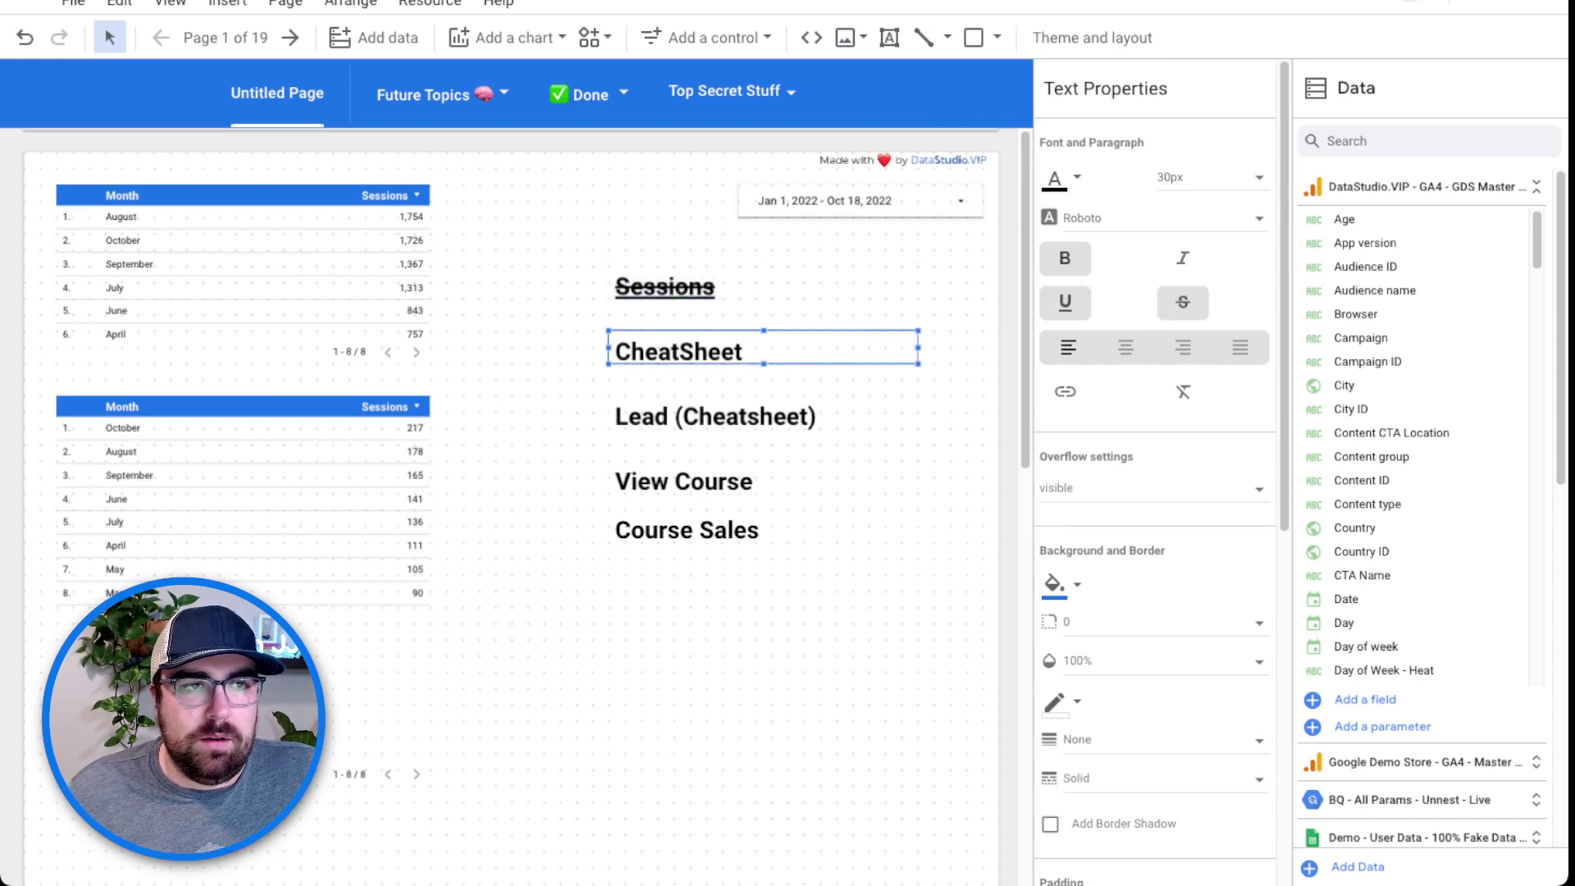
pyautogui.click(665, 287)
# Strike through the CheatSheet heading's text without underlining it.
pyautogui.click(678, 351)
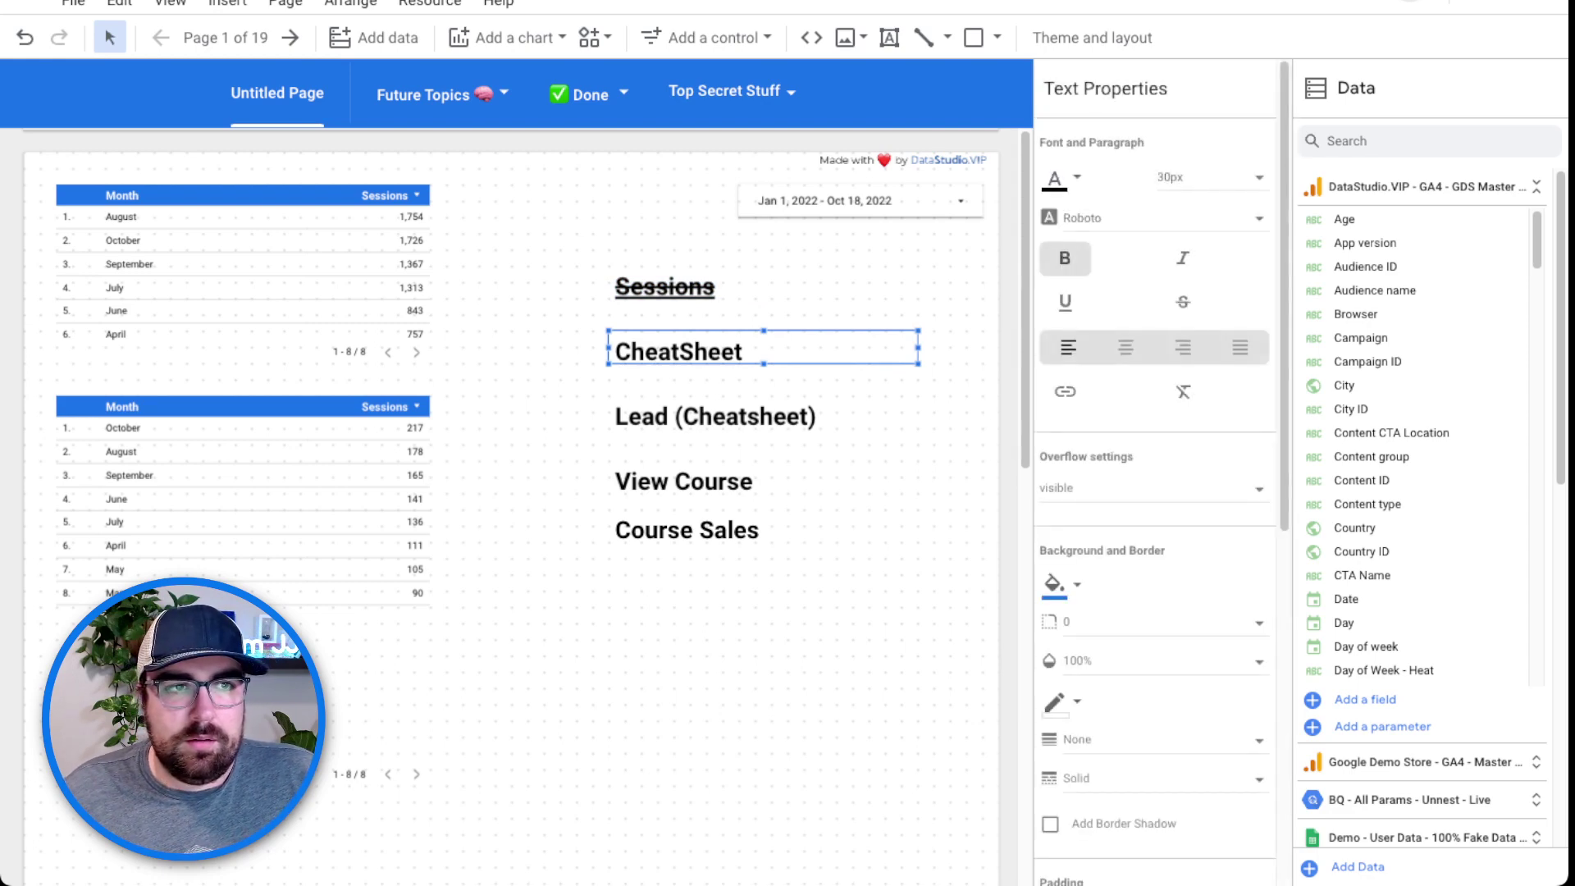
pyautogui.doubleClick(694, 351)
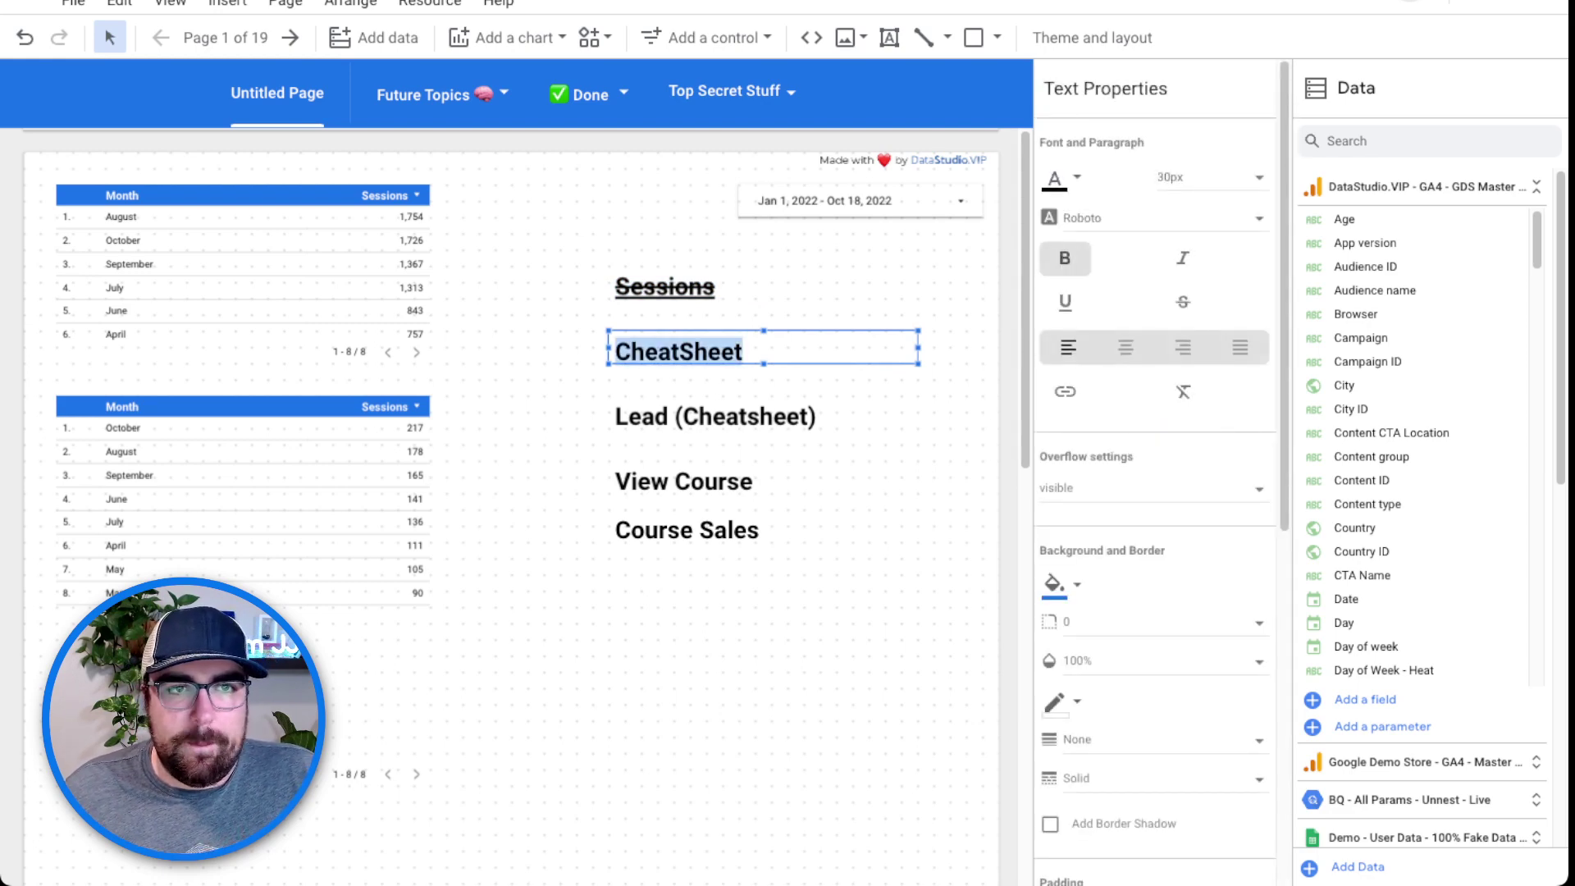
pyautogui.click(1183, 302)
pyautogui.click(818, 444)
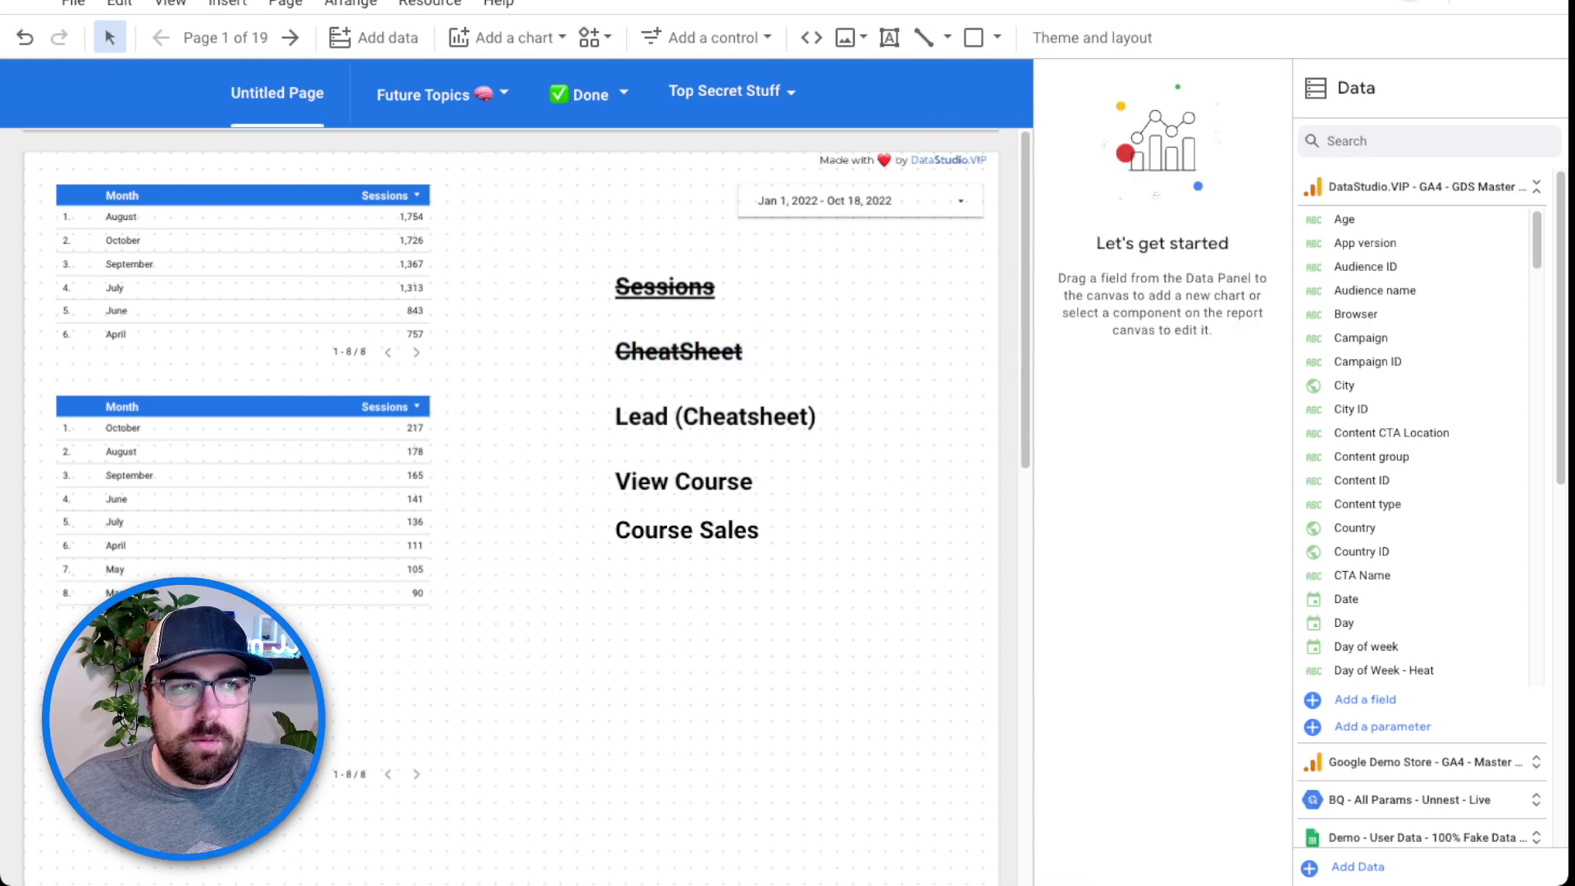
# Duplicate the cheatsheet-filtered monthly table and move the copy to its right, over the lower stage headings.
pyautogui.click(320, 448)
pyautogui.press('super+c')
pyautogui.press('super+v')
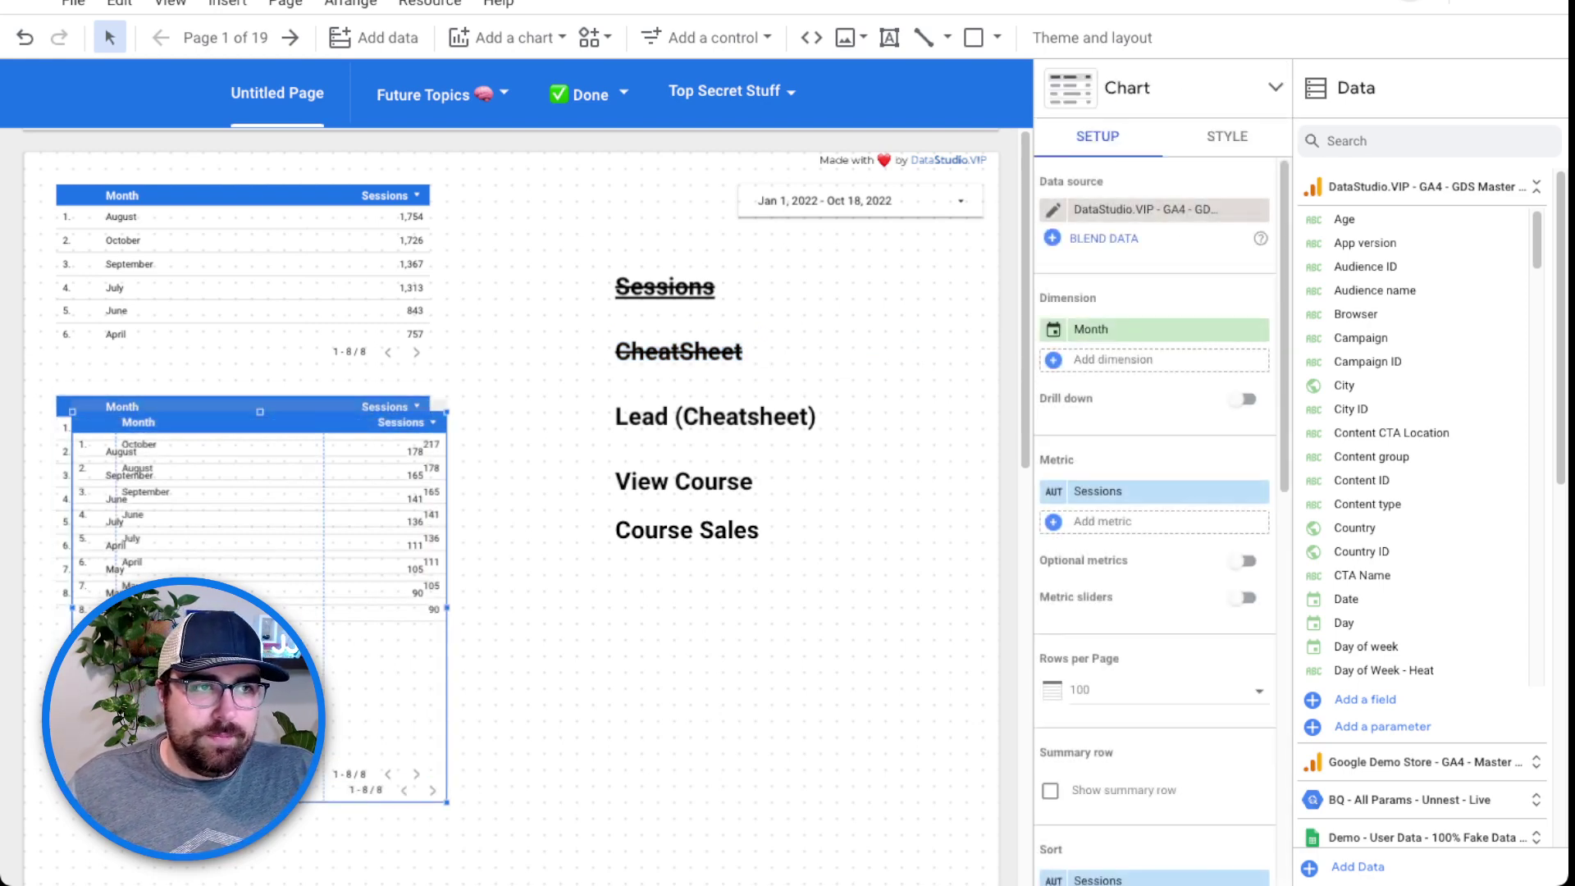
pyautogui.moveTo(246, 574); pyautogui.dragTo(684, 590)
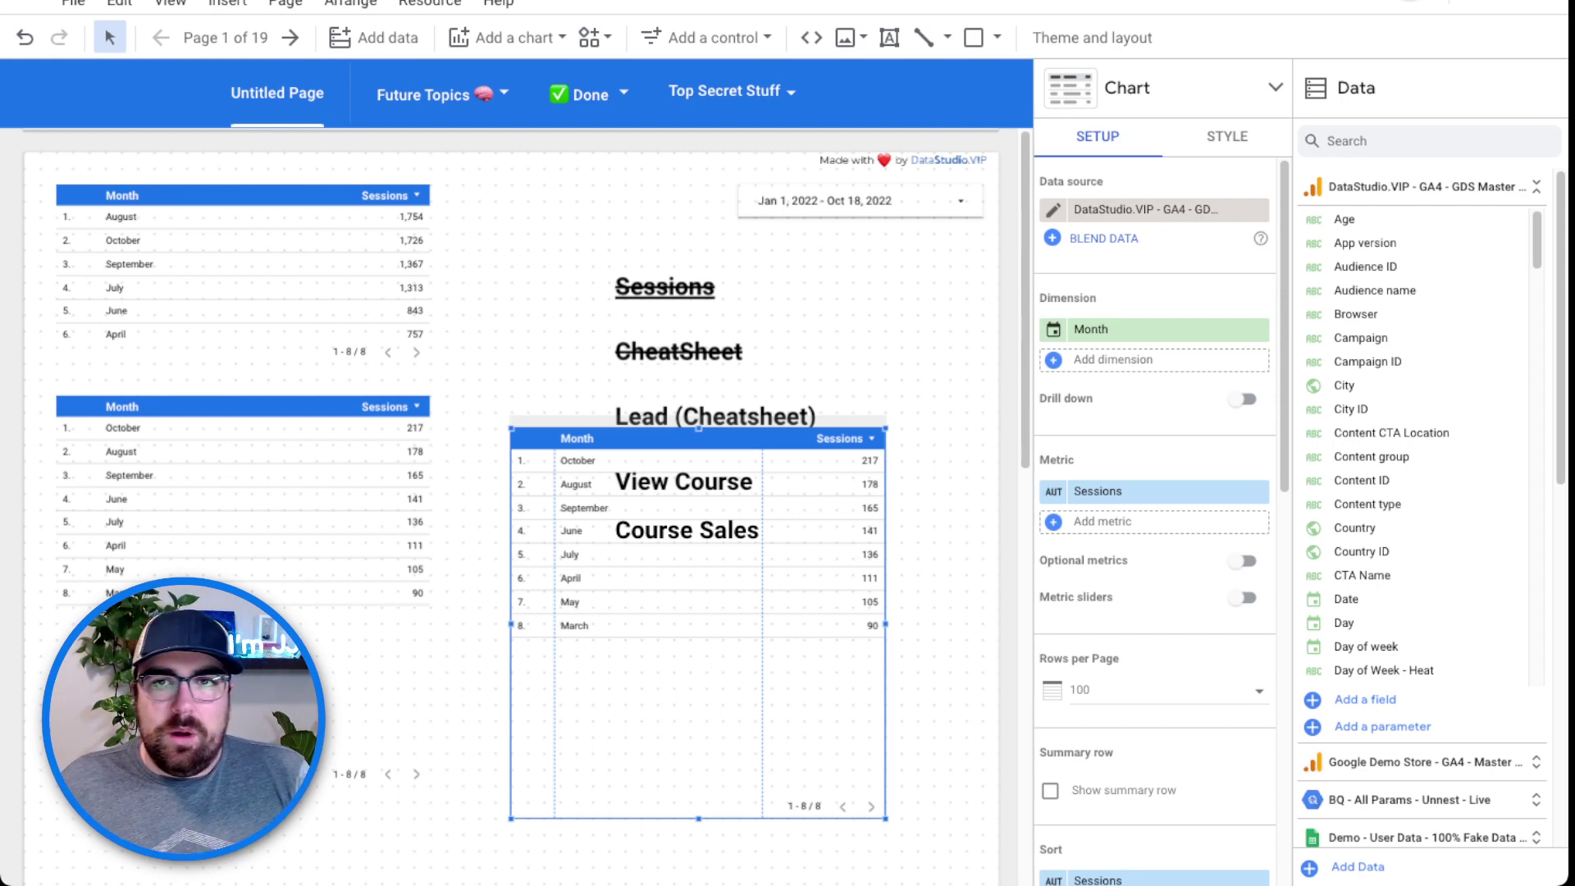
# Stack the Sessions, CheatSheet and Lead (Cheatsheet) headings near the page top, between the upper table and the date range control.
pyautogui.moveTo(665, 287); pyautogui.dragTo(502, 174)
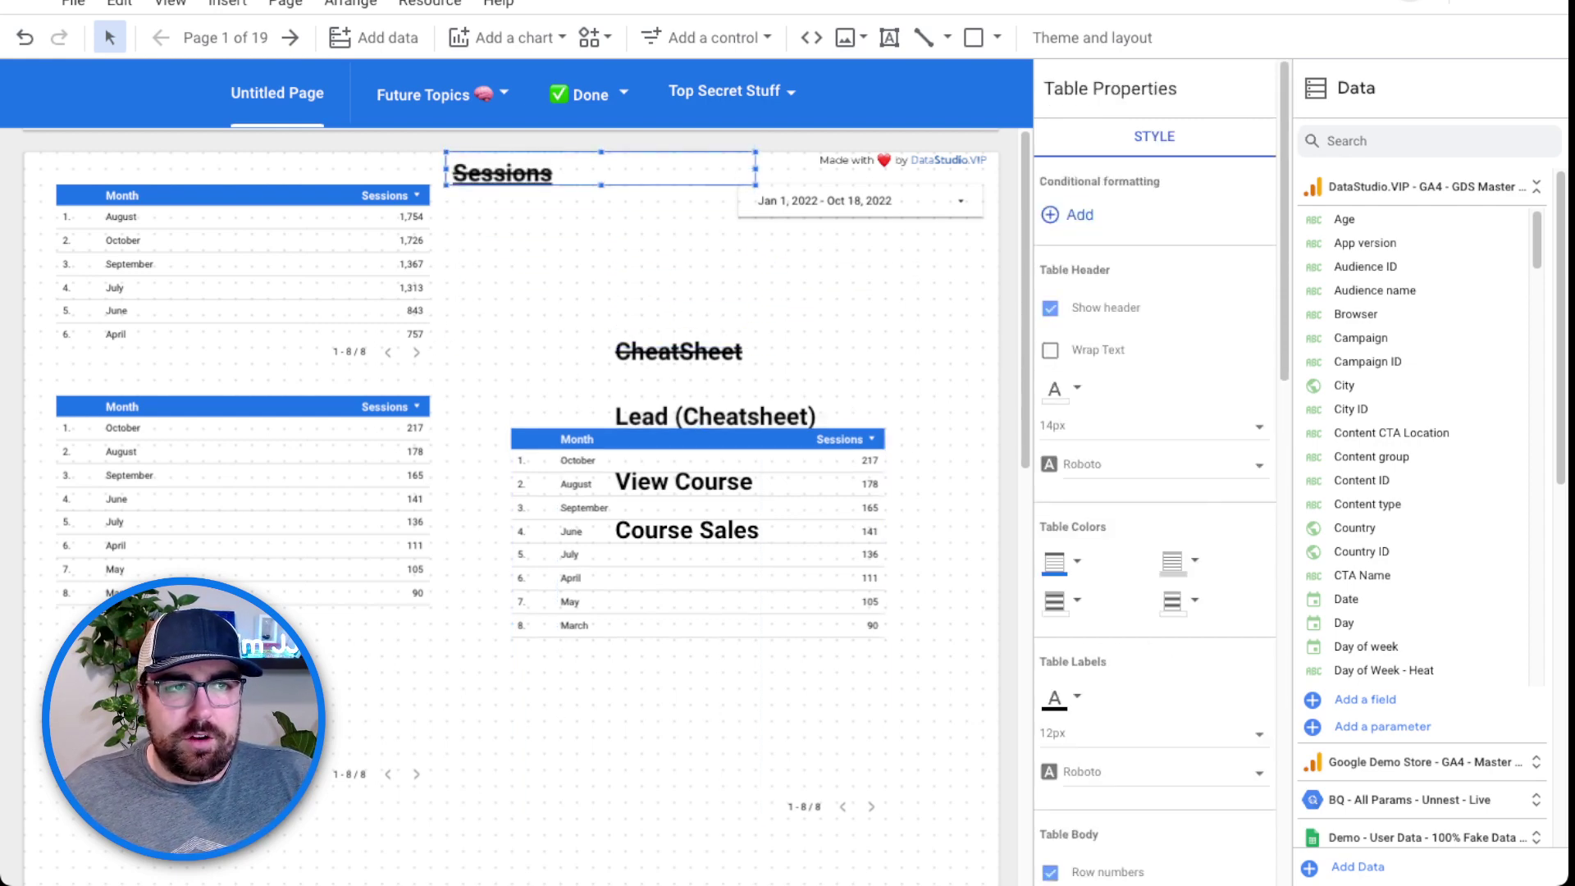
pyautogui.click(680, 351)
pyautogui.moveTo(679, 351); pyautogui.dragTo(516, 222)
pyautogui.click(714, 417)
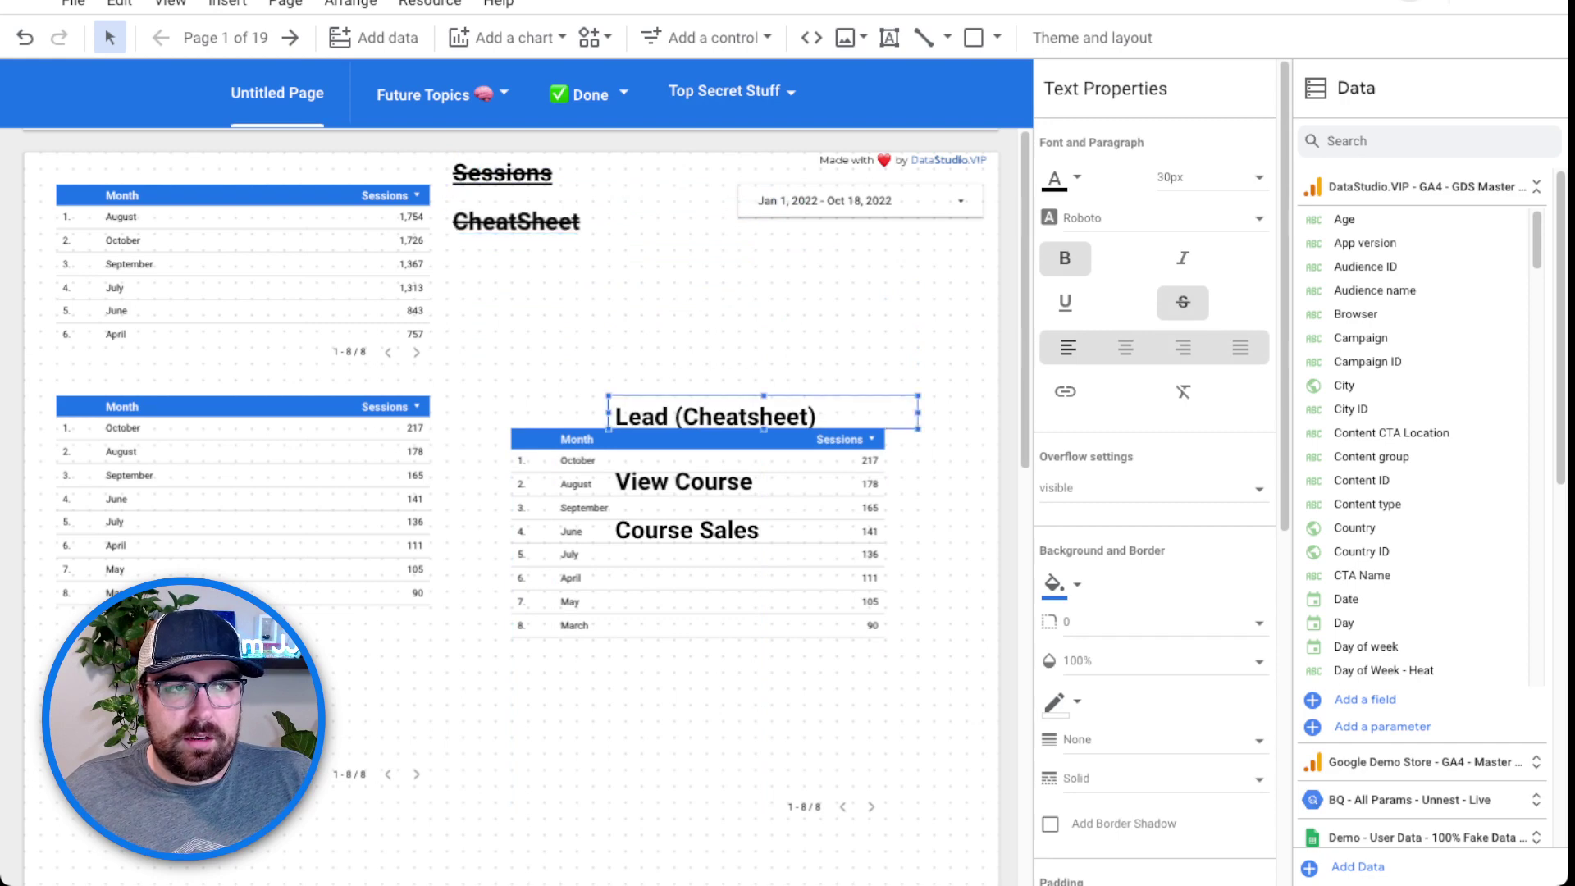
pyautogui.moveTo(714, 417); pyautogui.dragTo(551, 271)
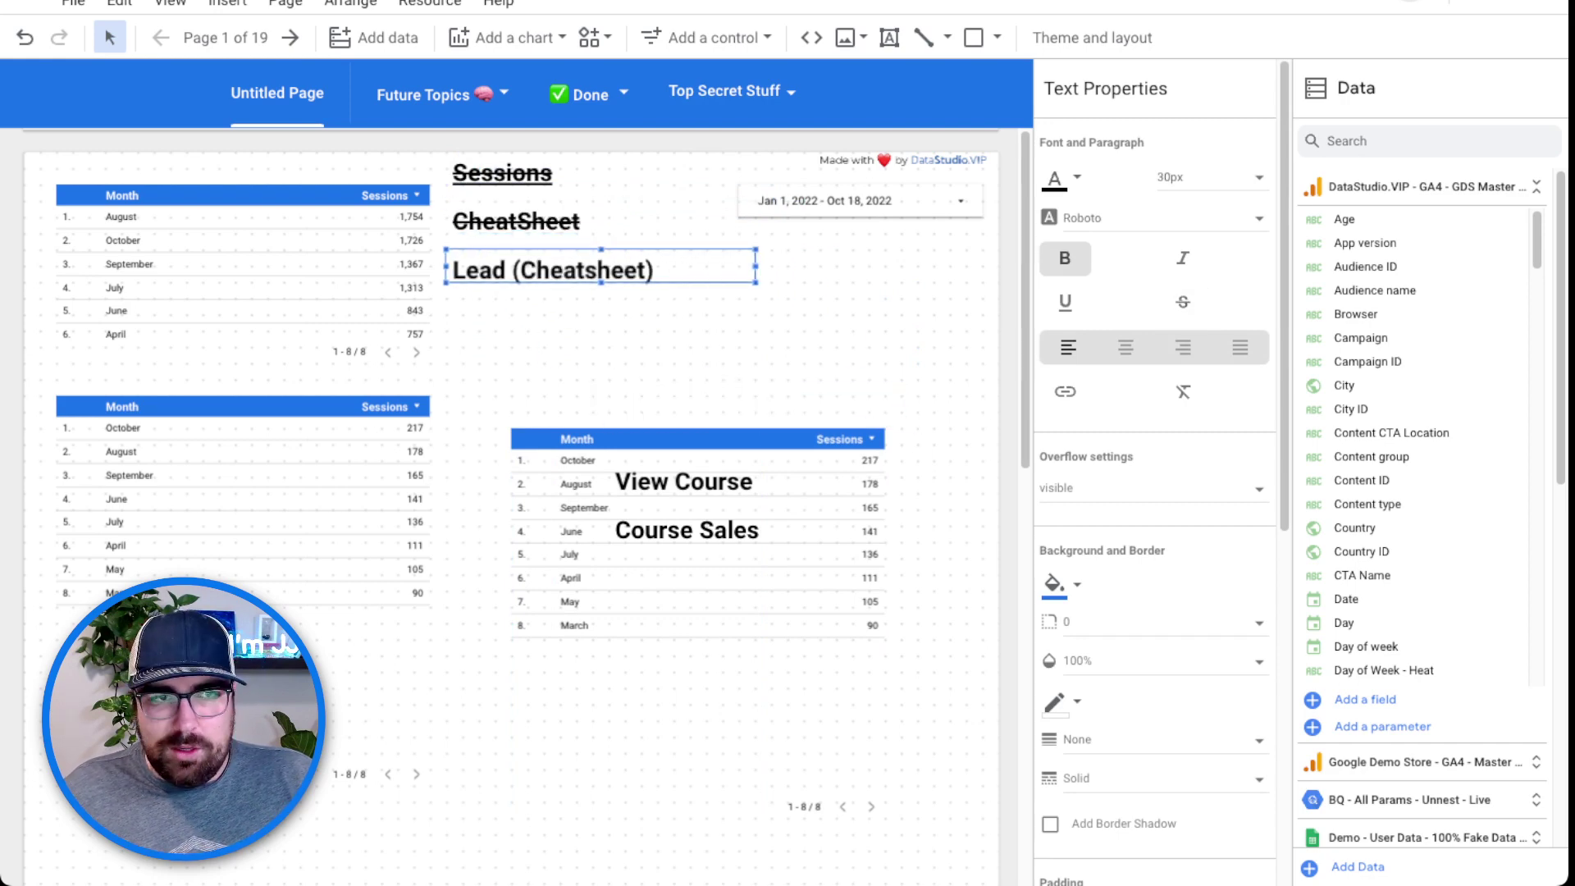
# Move the View Course and Course Sales headings together to just below the date range control, and place the copied table beneath the headings.
pyautogui.click(697, 706)
pyautogui.moveTo(697, 705); pyautogui.dragTo(666, 624)
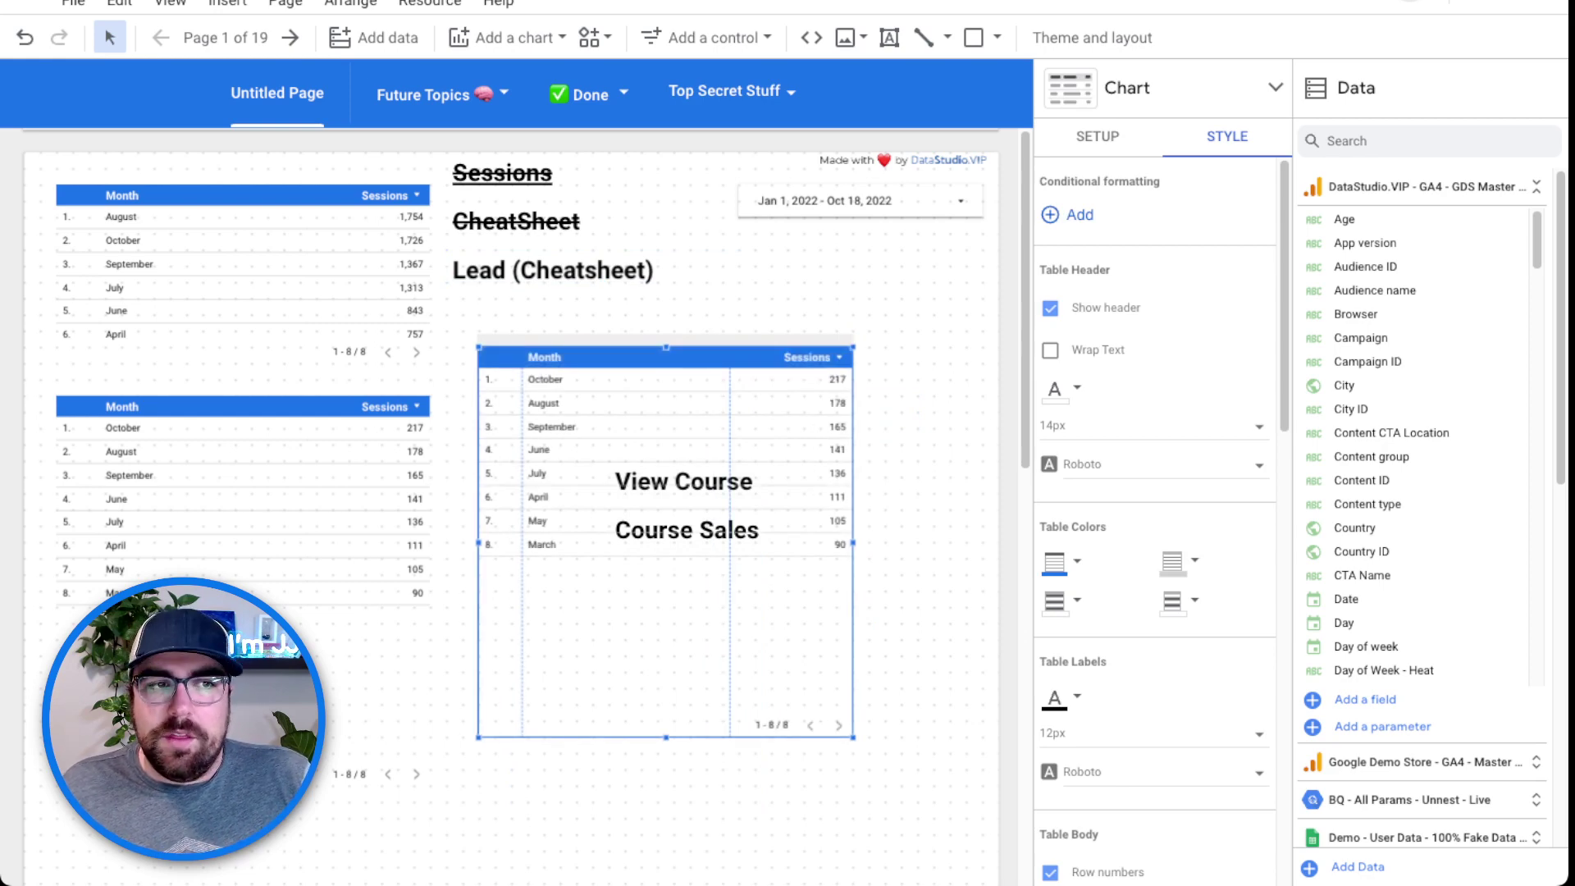
pyautogui.moveTo(665, 624); pyautogui.dragTo(681, 851)
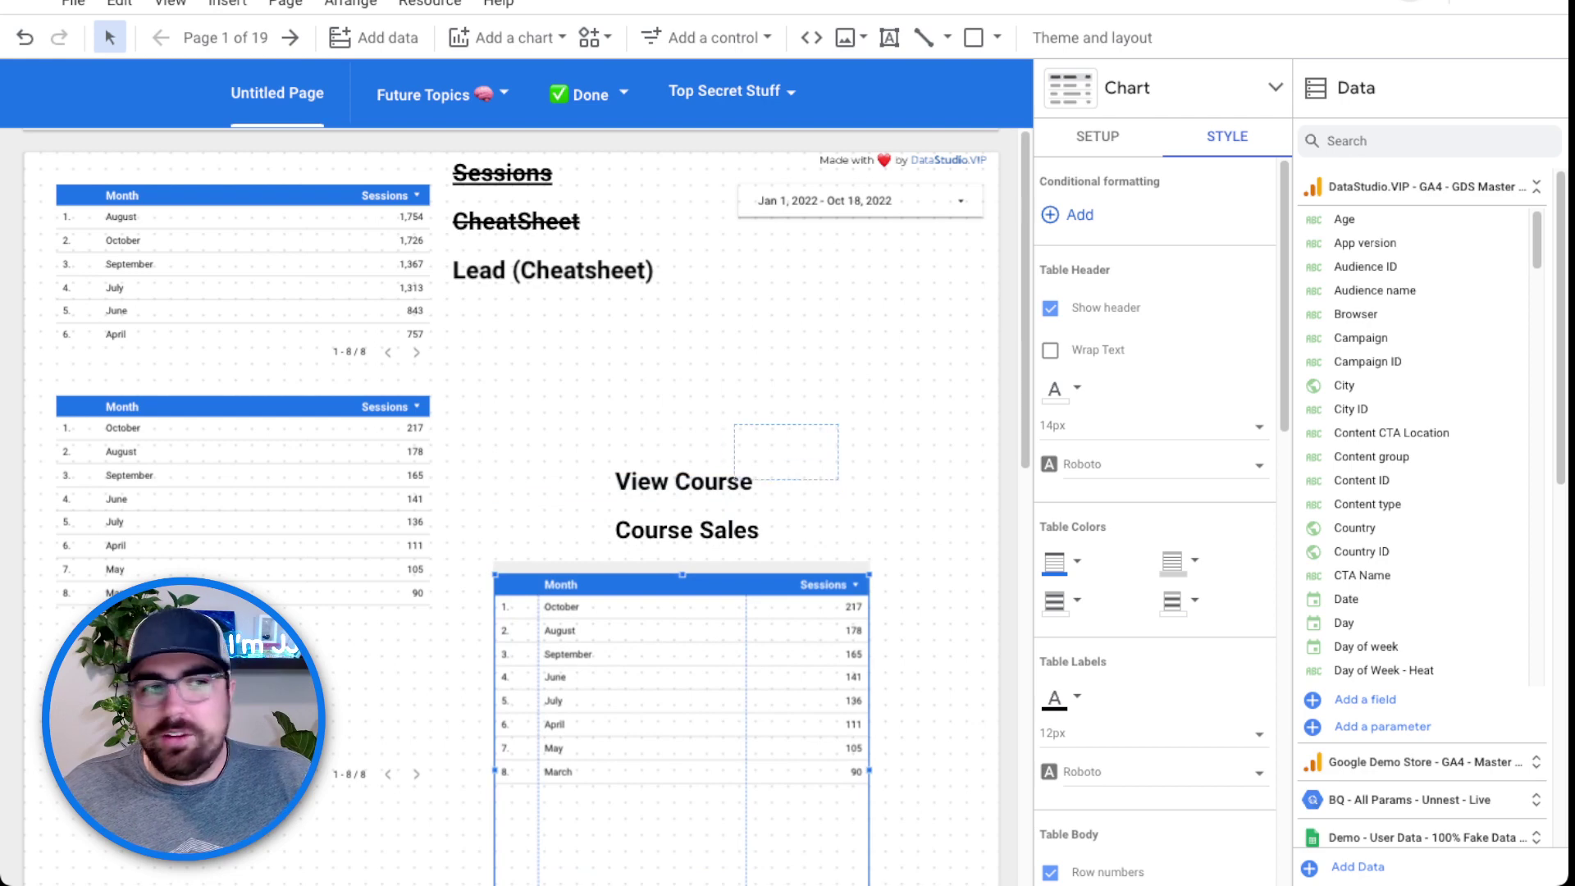
pyautogui.moveTo(735, 479); pyautogui.dragTo(690, 539)
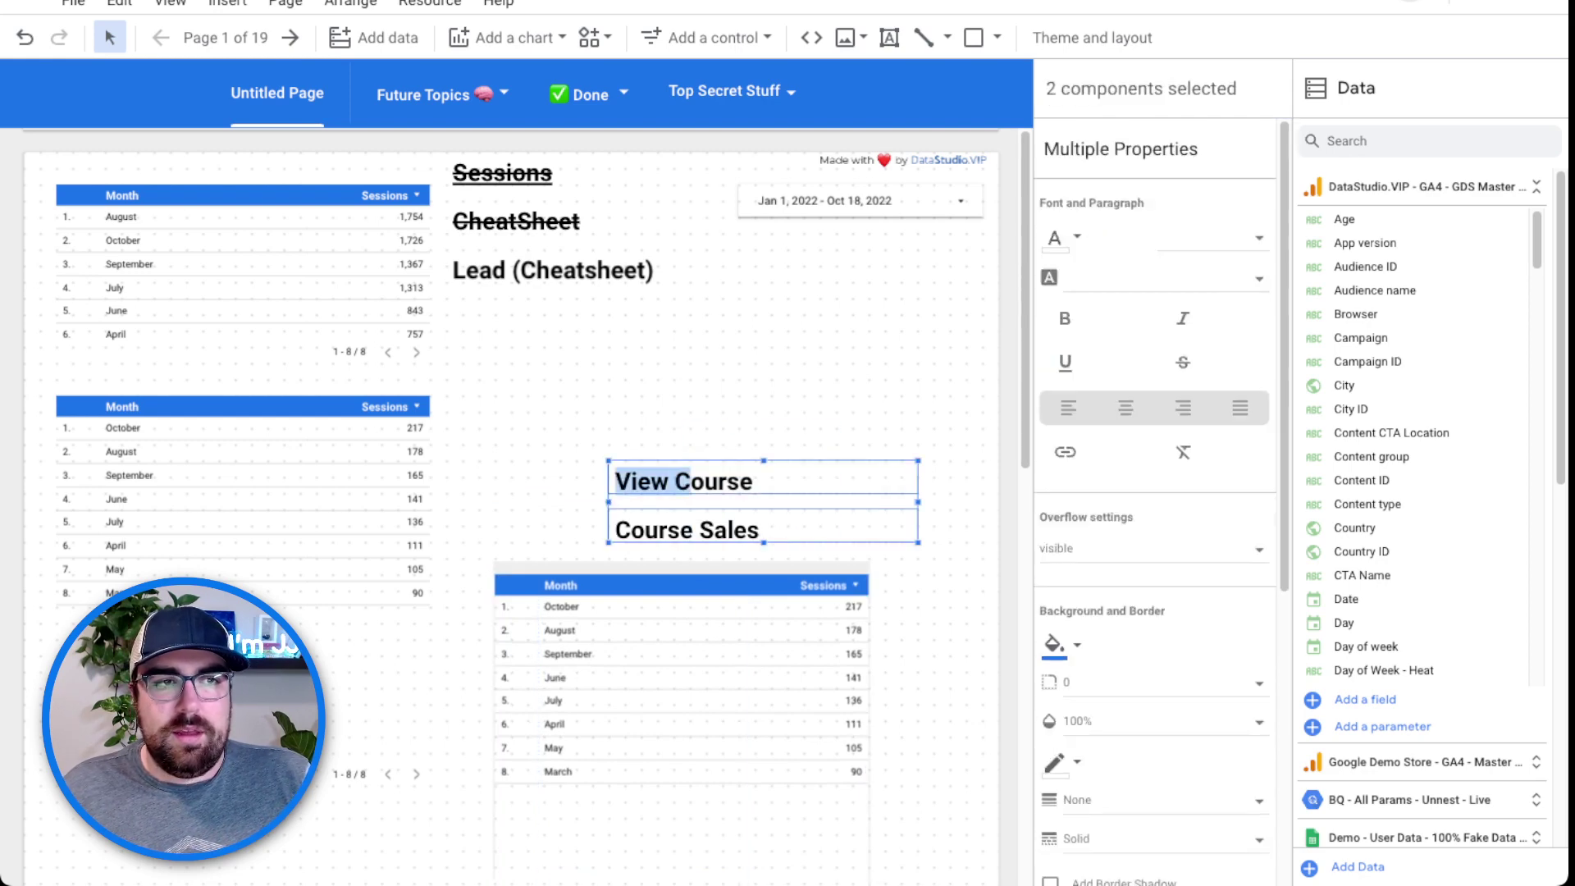
pyautogui.moveTo(689, 525); pyautogui.dragTo(786, 330)
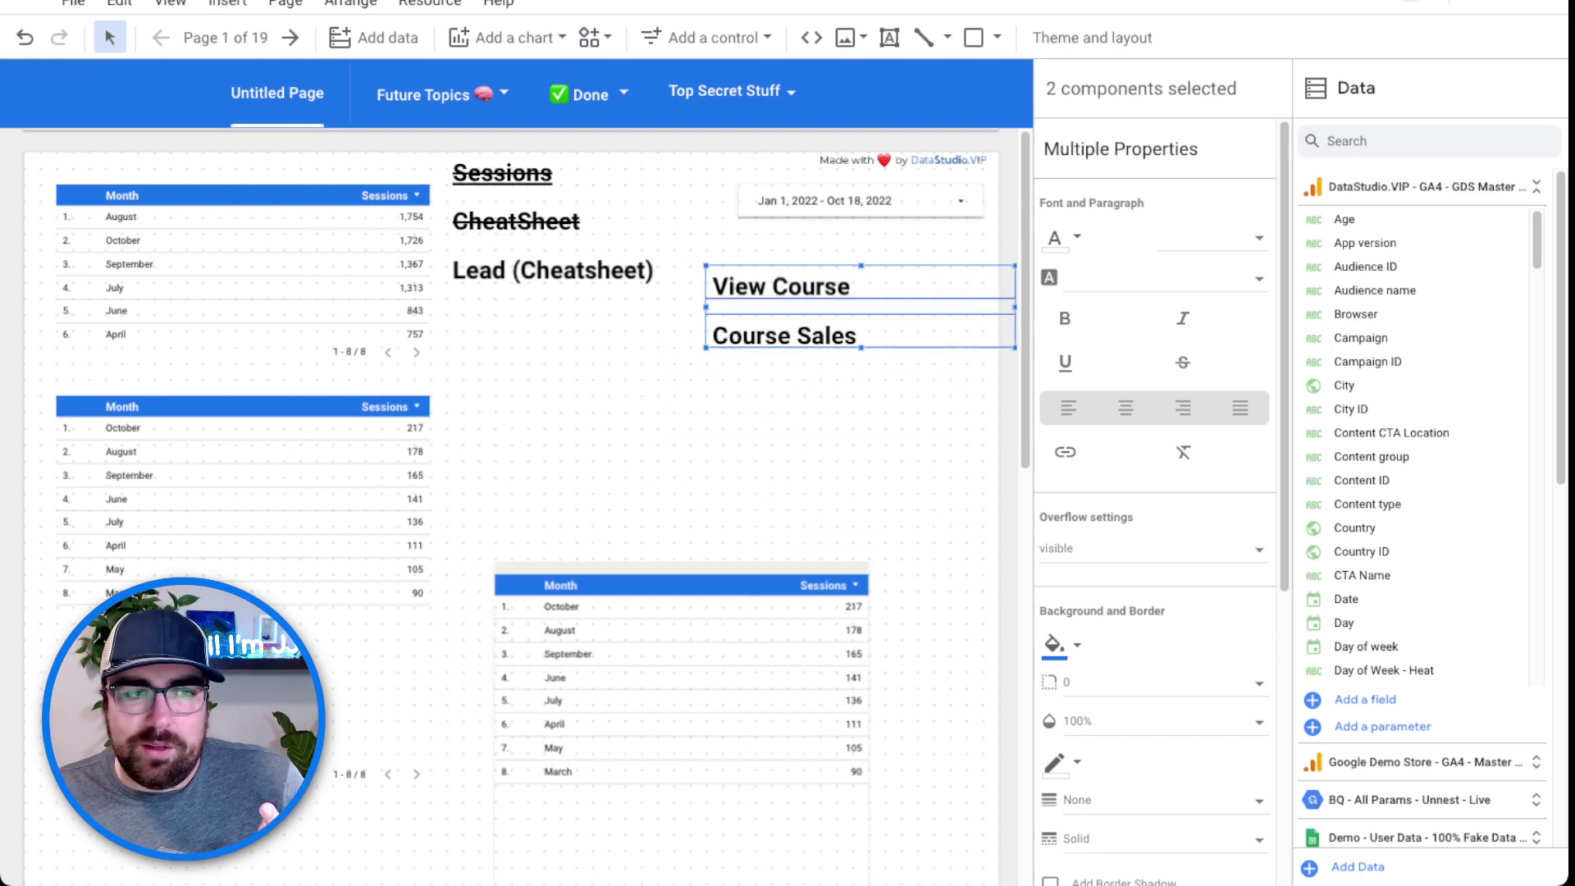
pyautogui.moveTo(681, 697); pyautogui.dragTo(649, 535)
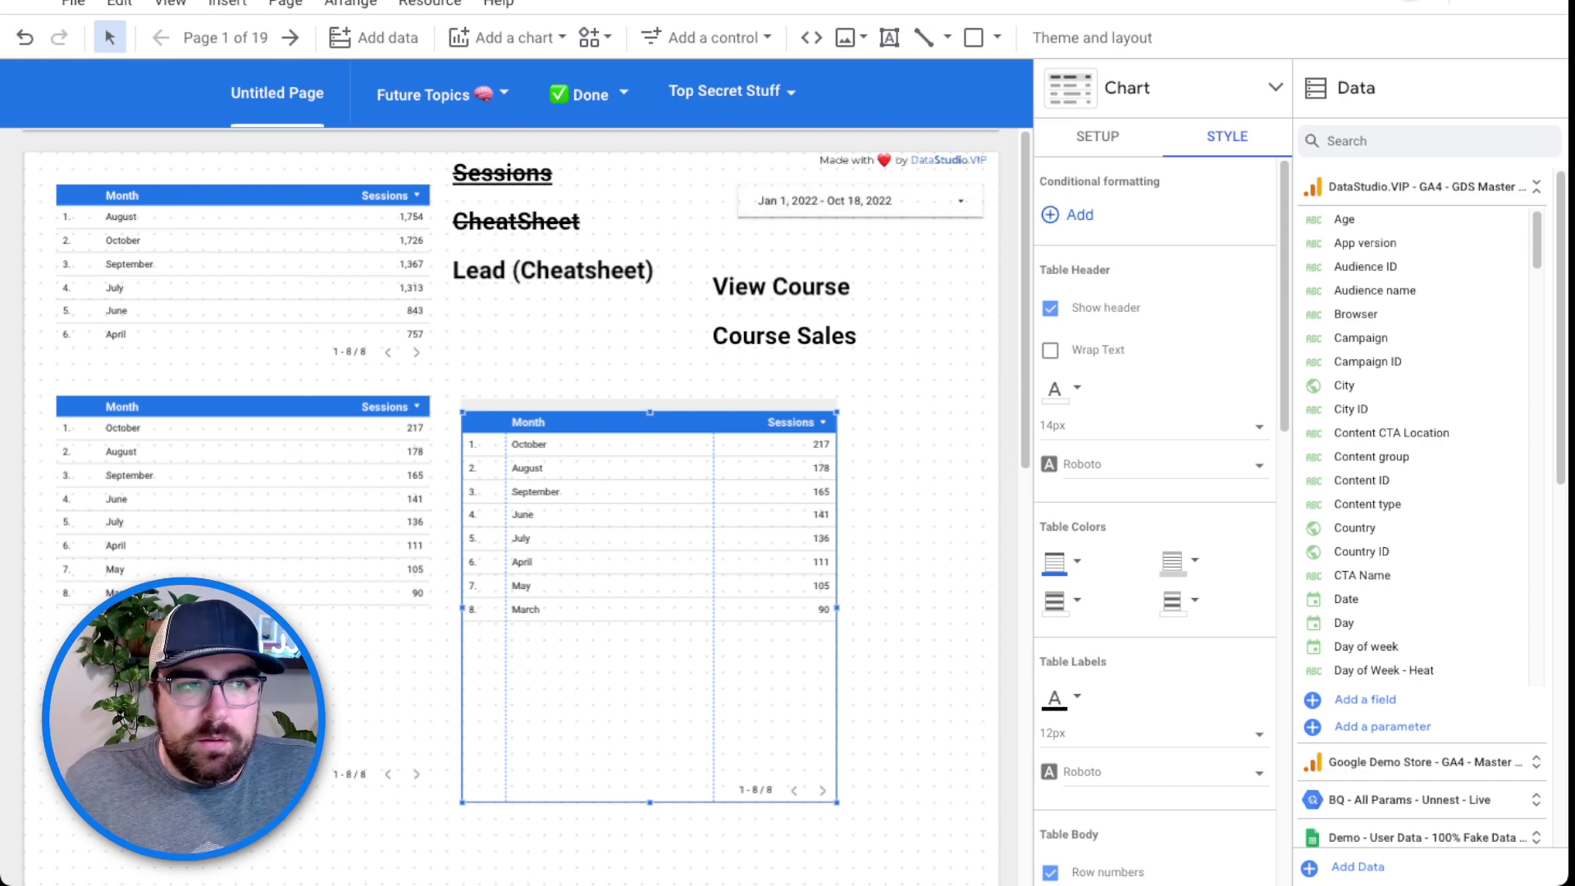
# Remove the "i - page path = /cheatsheet/" filter from the copied table and start creating a new filter for it.
pyautogui.scroll(-15, 1149, 350)
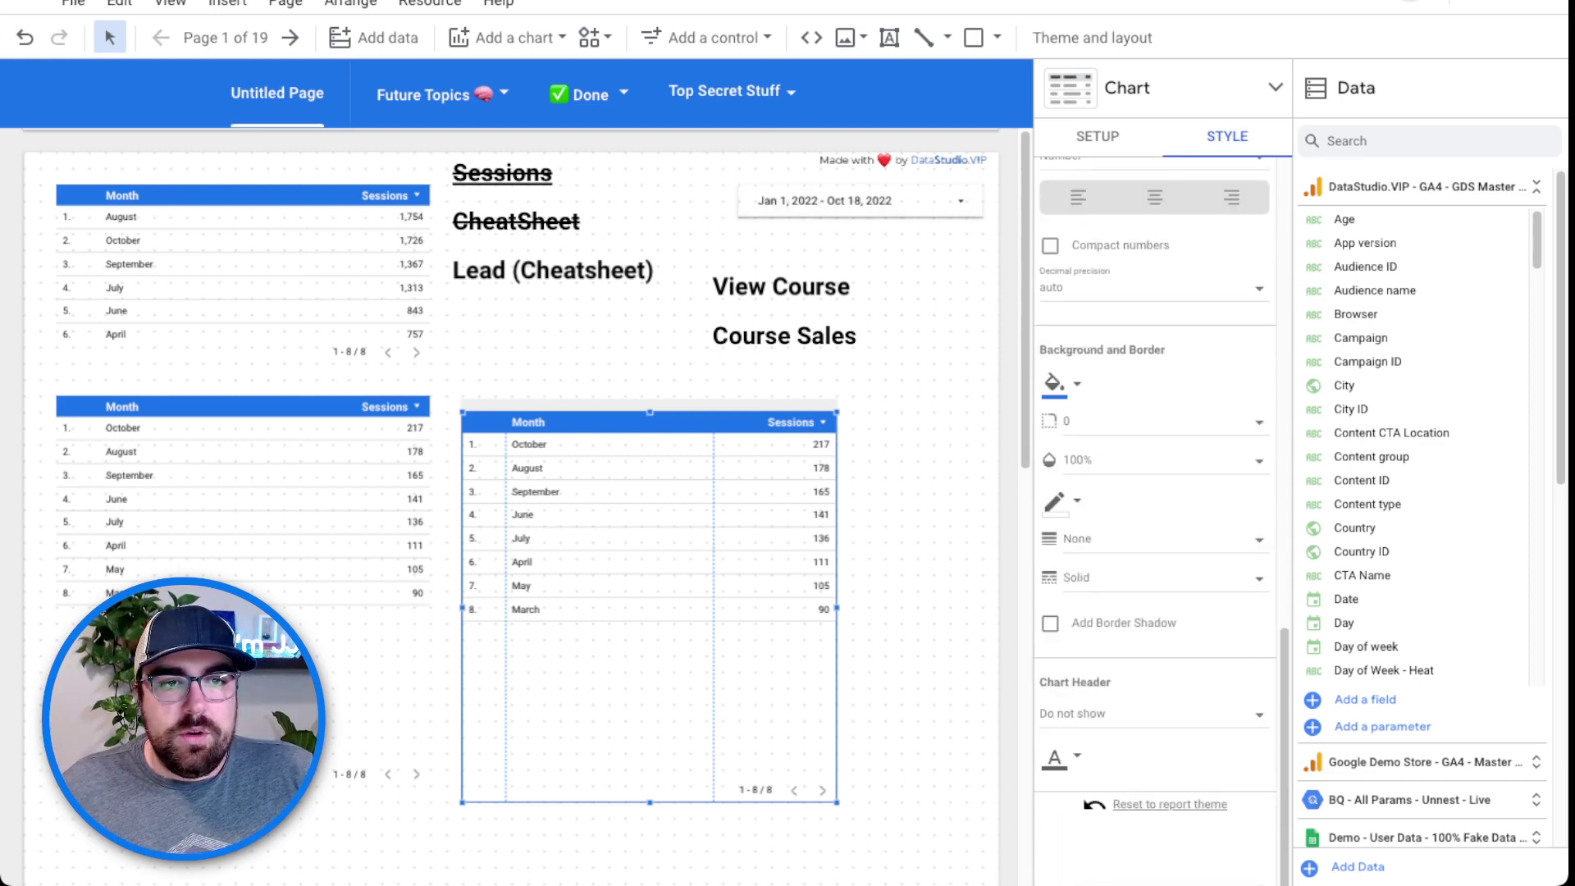
pyautogui.click(1098, 136)
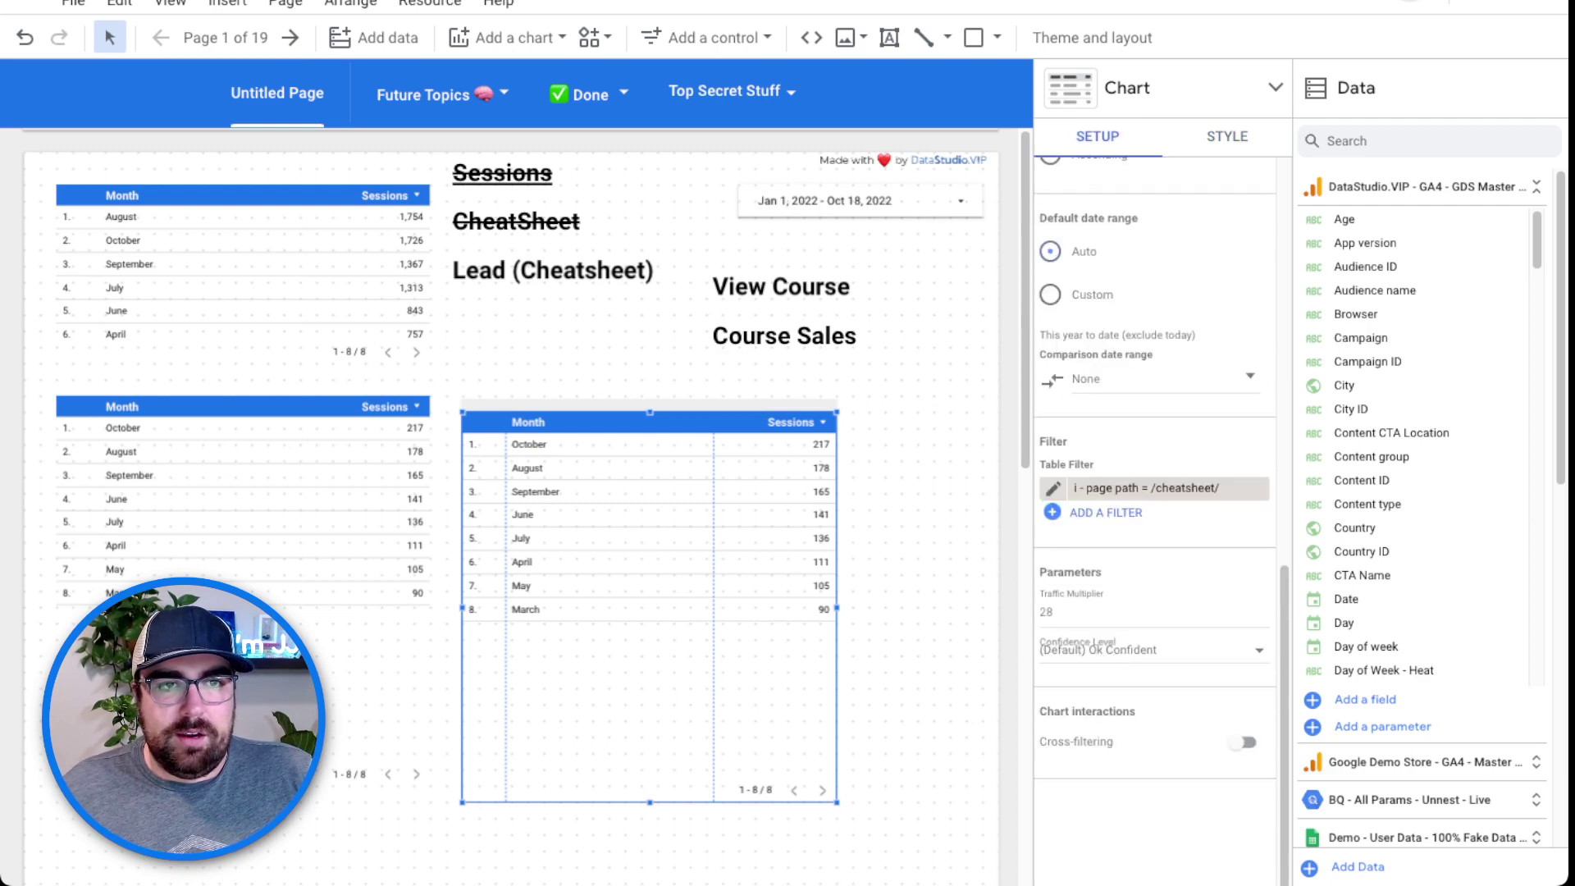
pyautogui.click(1259, 488)
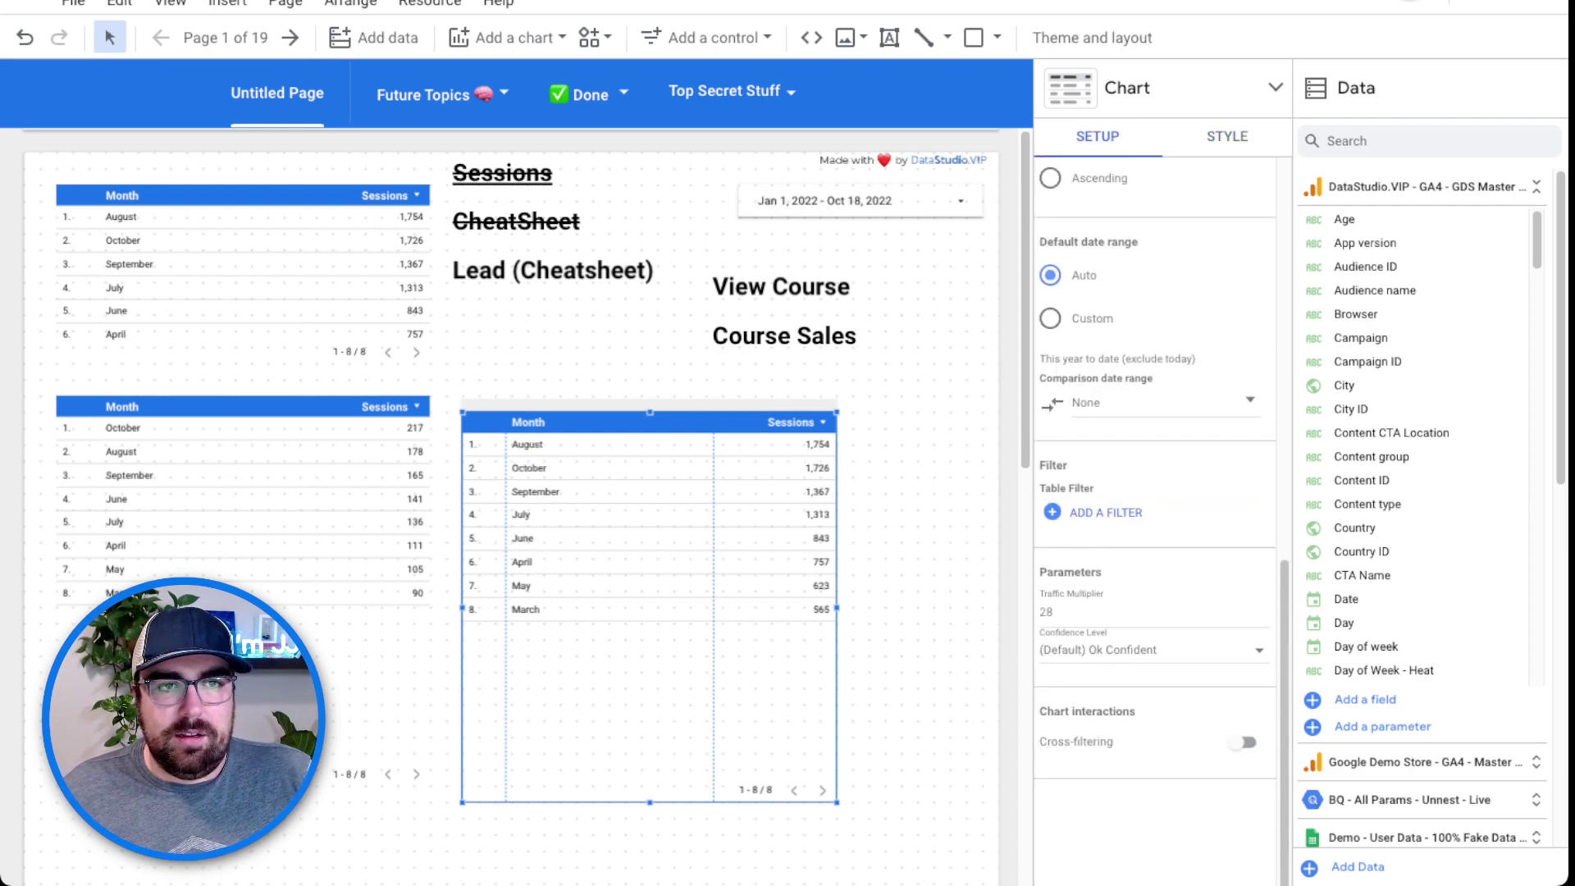
pyautogui.click(1106, 512)
pyautogui.click(1034, 865)
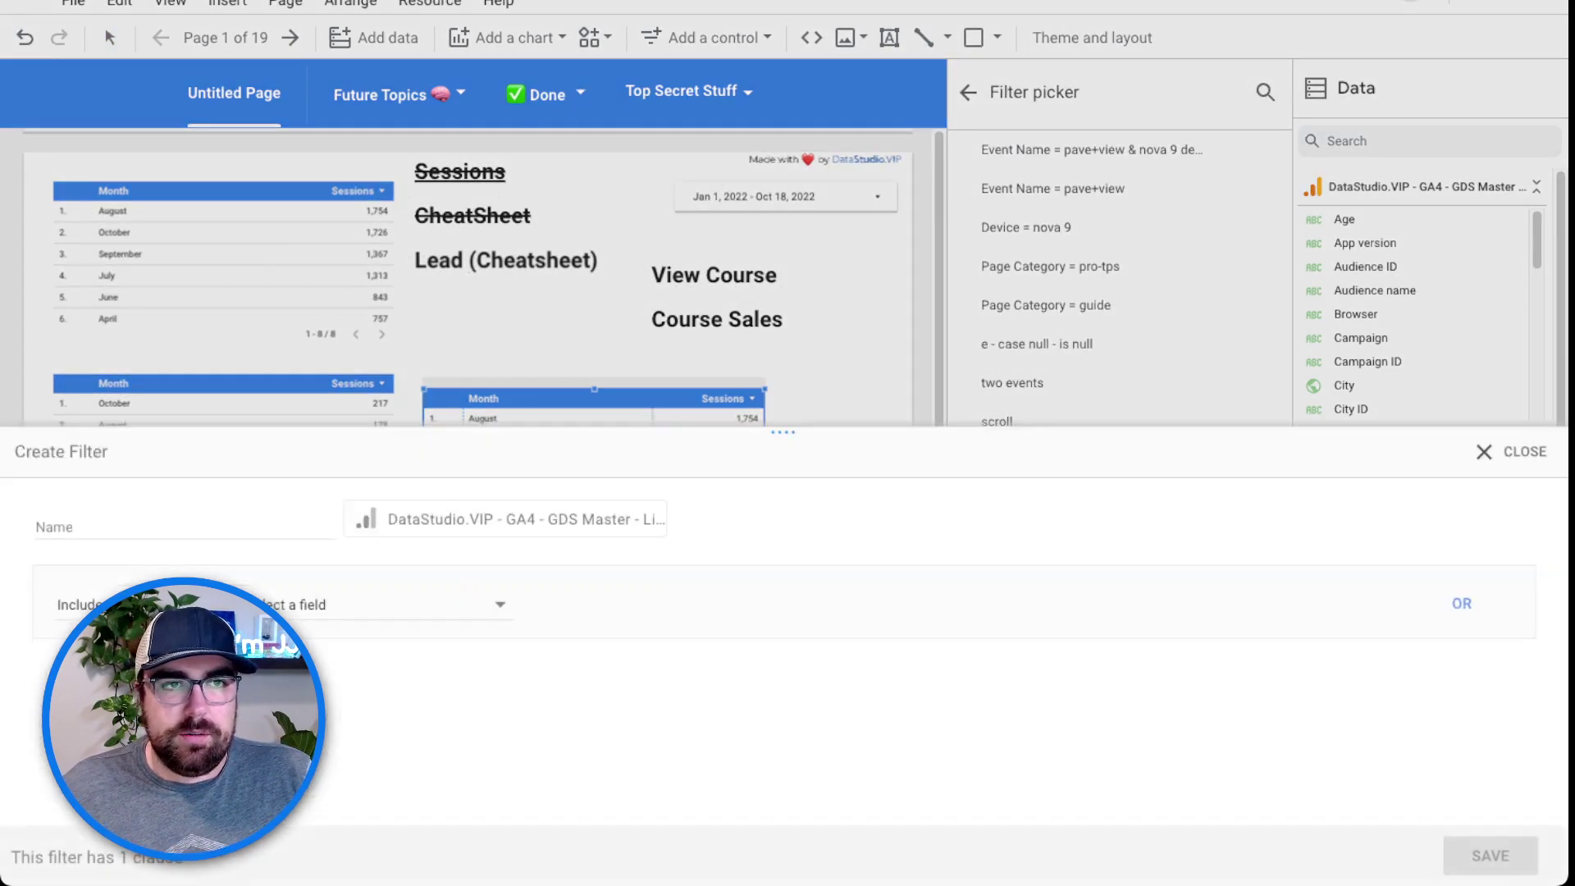
# Set the new filter's condition to include Page path Equal to (=) /cheatsheet/thank-you/.
pyautogui.click(373, 551)
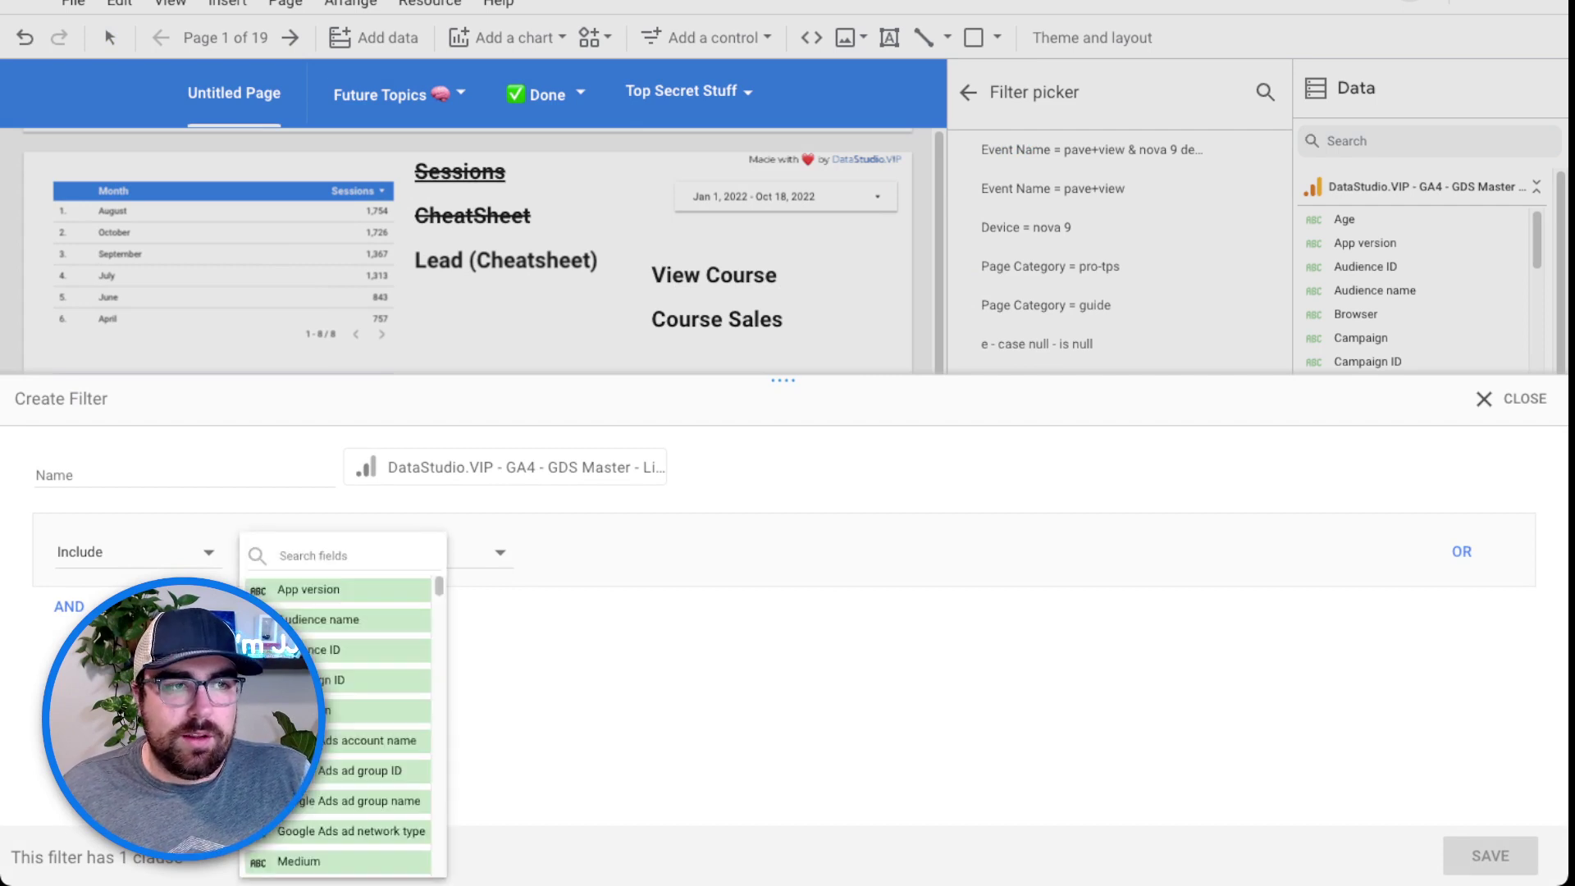
pyautogui.press('Escape')
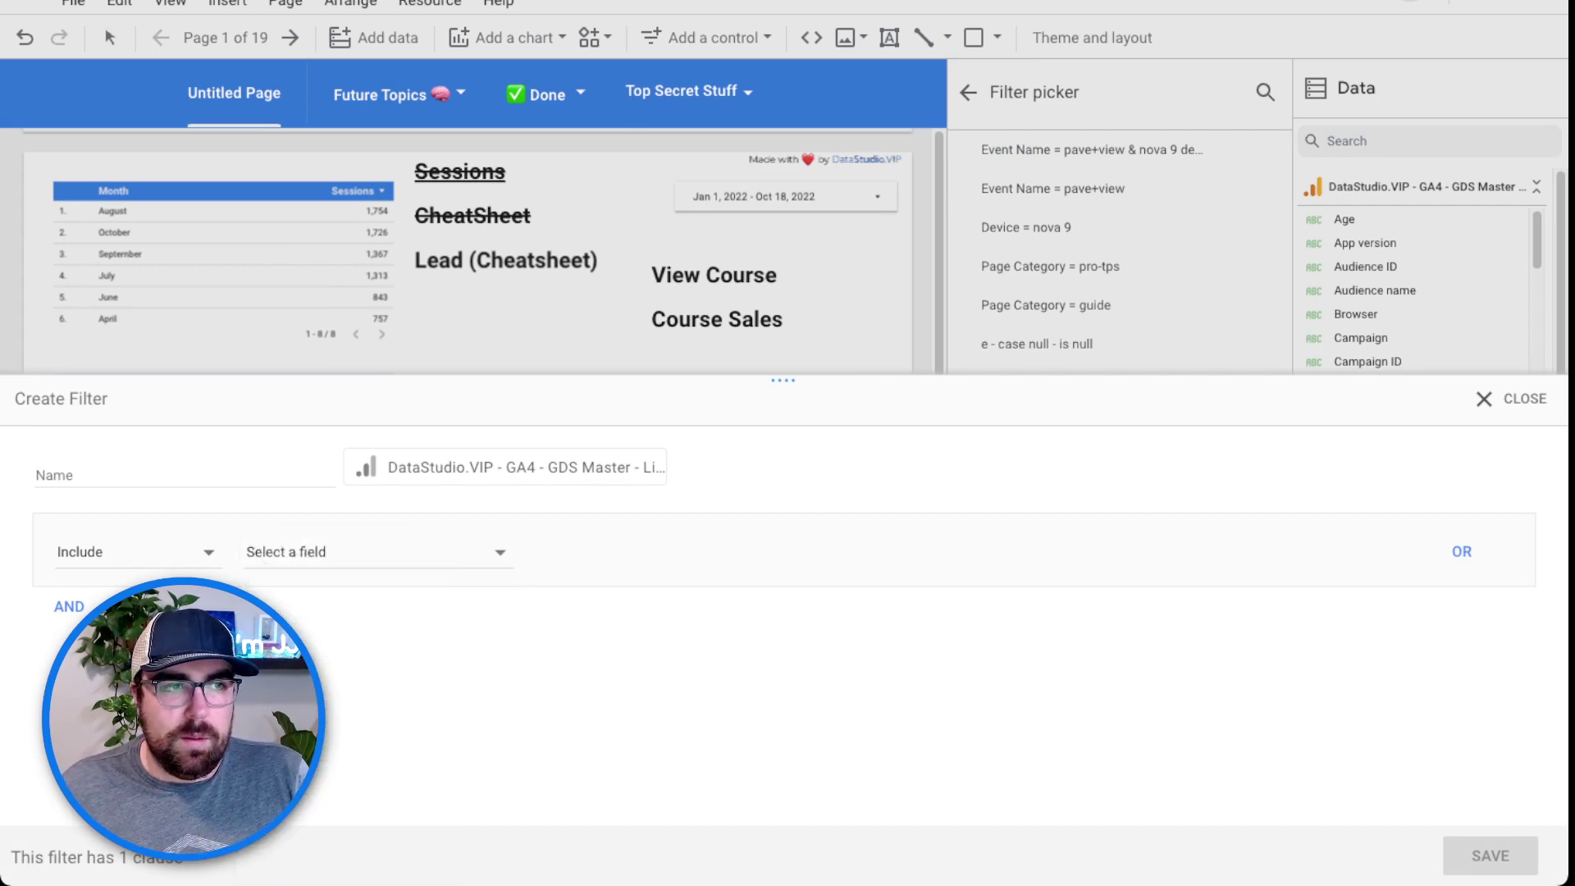
pyautogui.click(374, 551)
pyautogui.write('path')
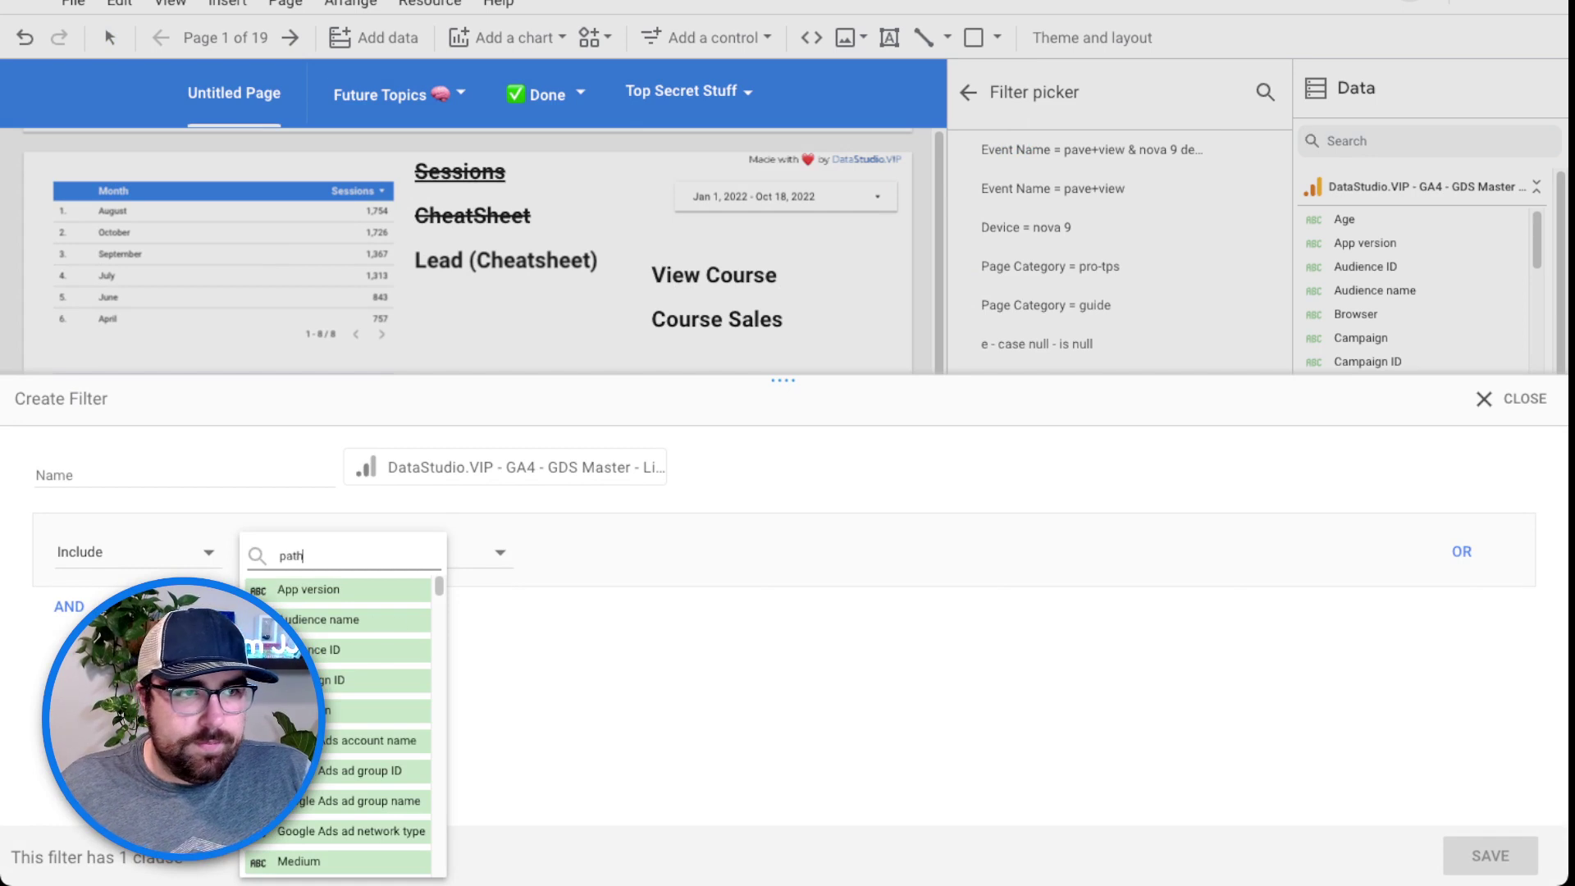
pyautogui.click(295, 591)
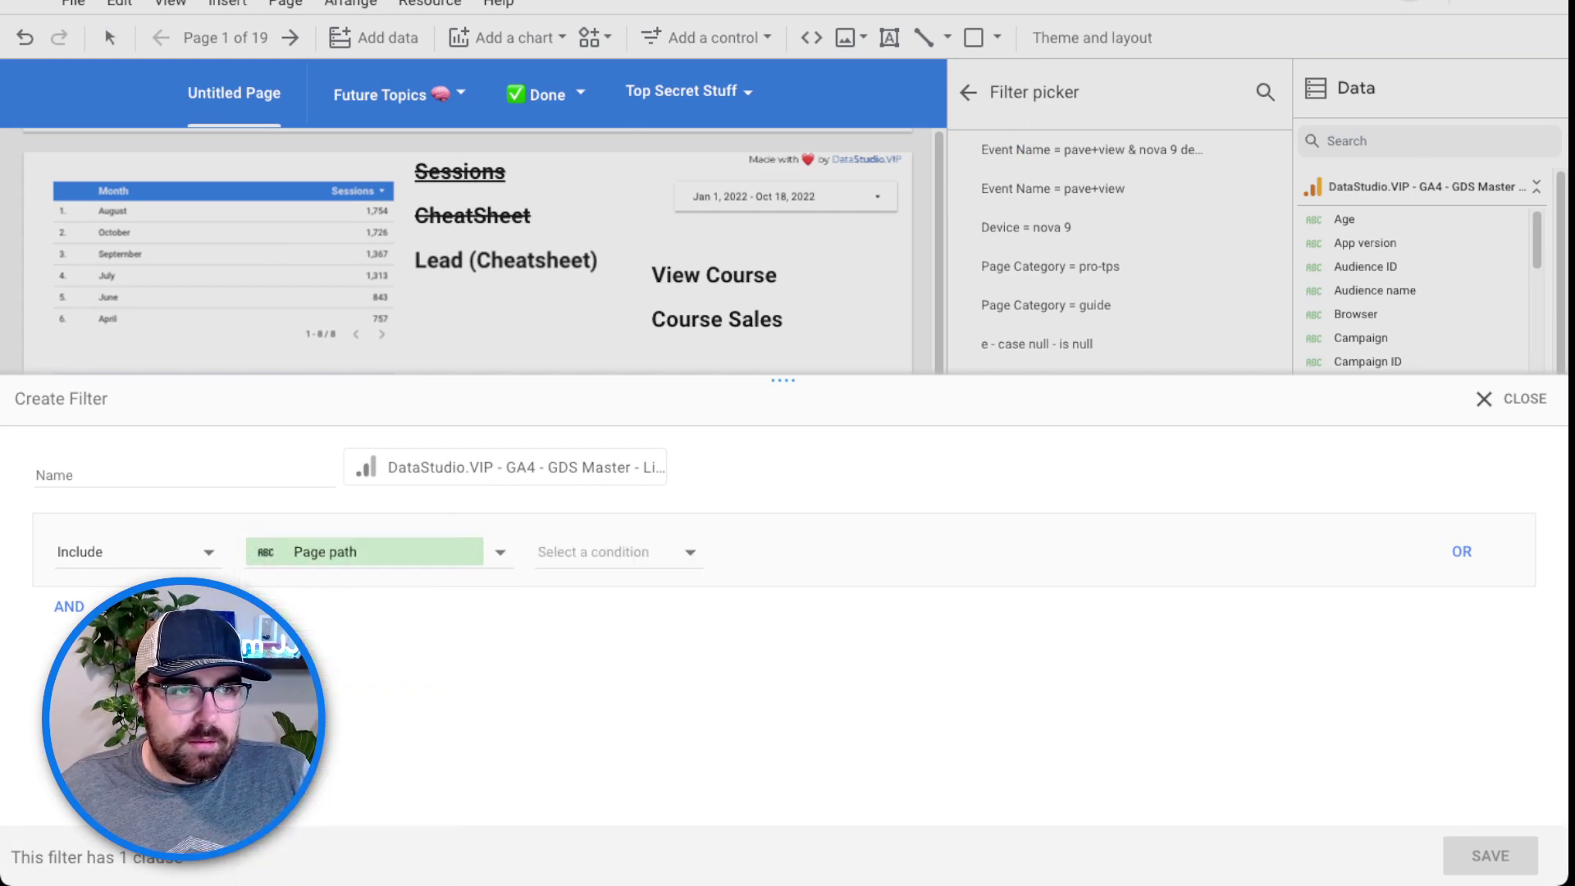
pyautogui.click(616, 551)
pyautogui.click(569, 538)
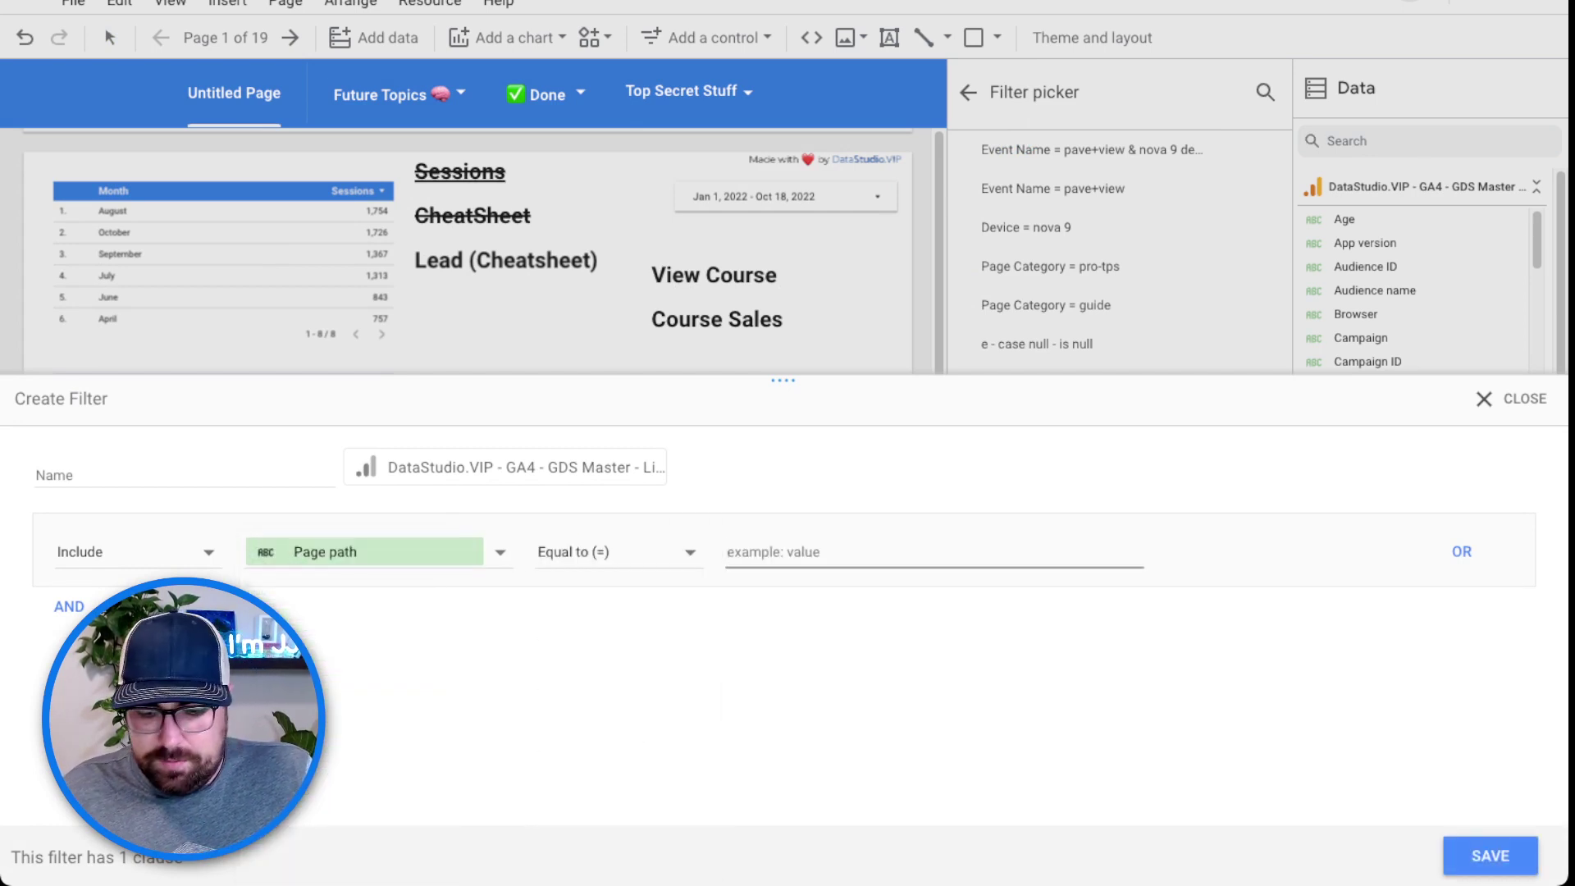
pyautogui.write('/cheat')
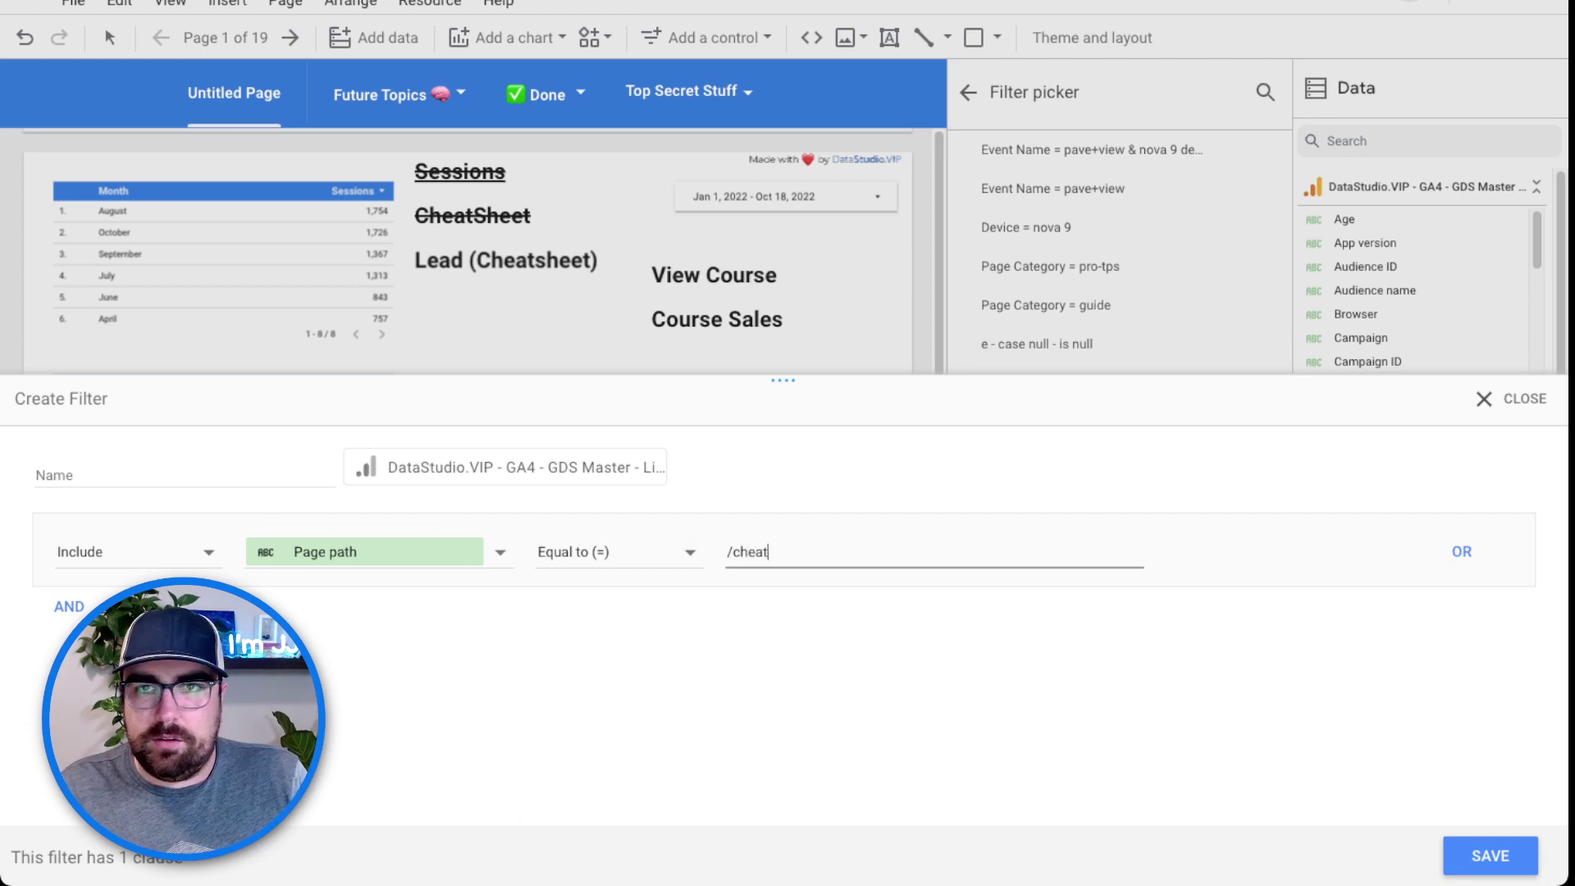
pyautogui.write('sheet/')
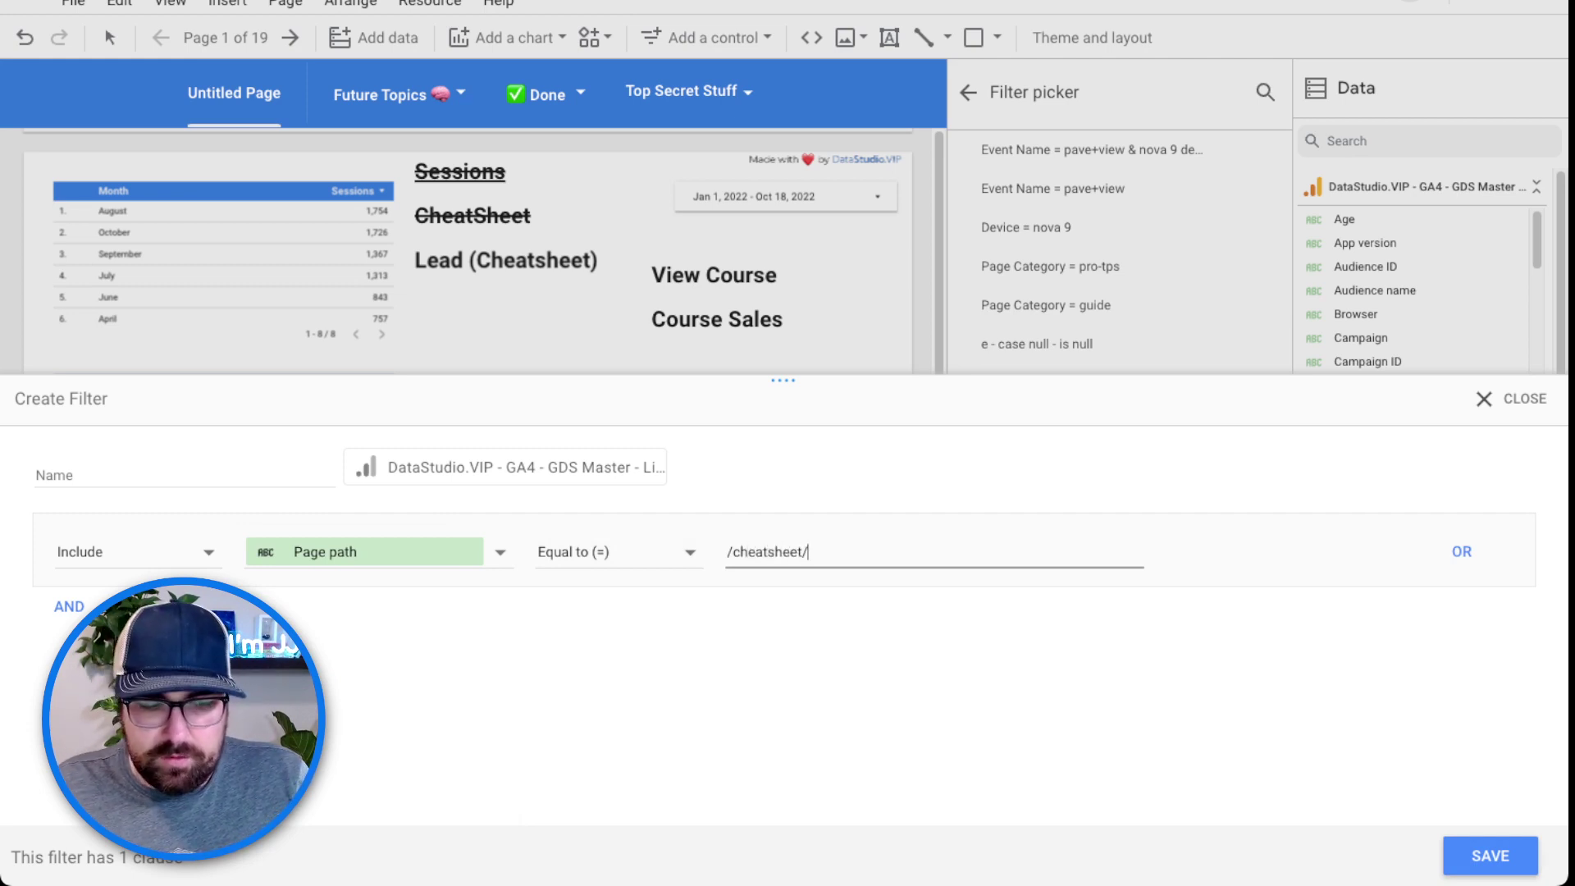
pyautogui.write('thank-you/')
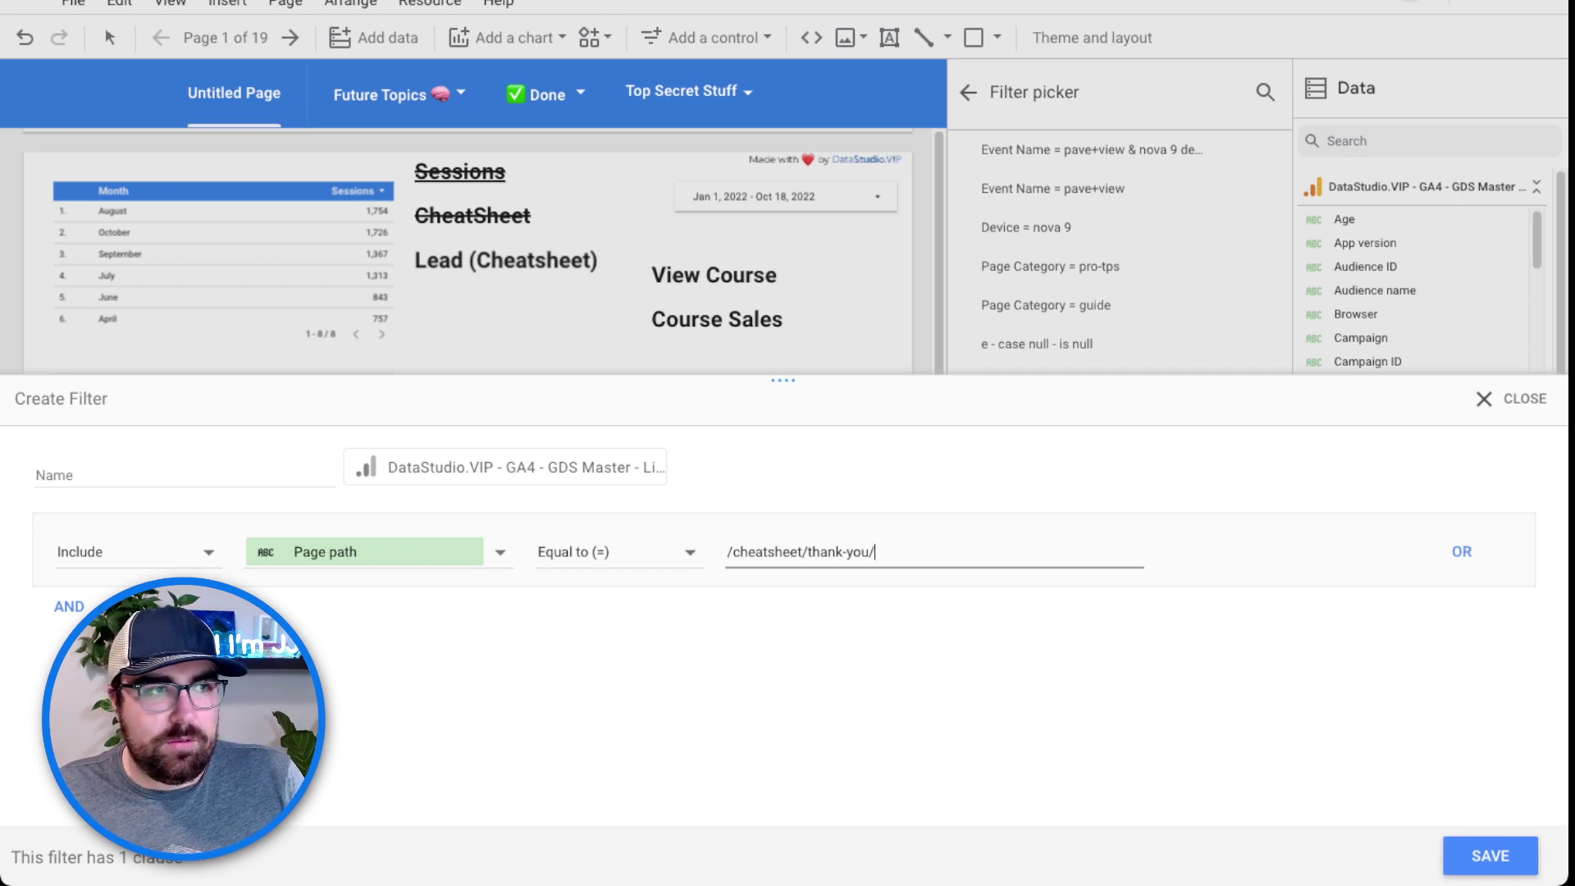
# Name the filter "i - page path = /cheatsheet/thank-you/" and save it to the copied table.
pyautogui.click(185, 472)
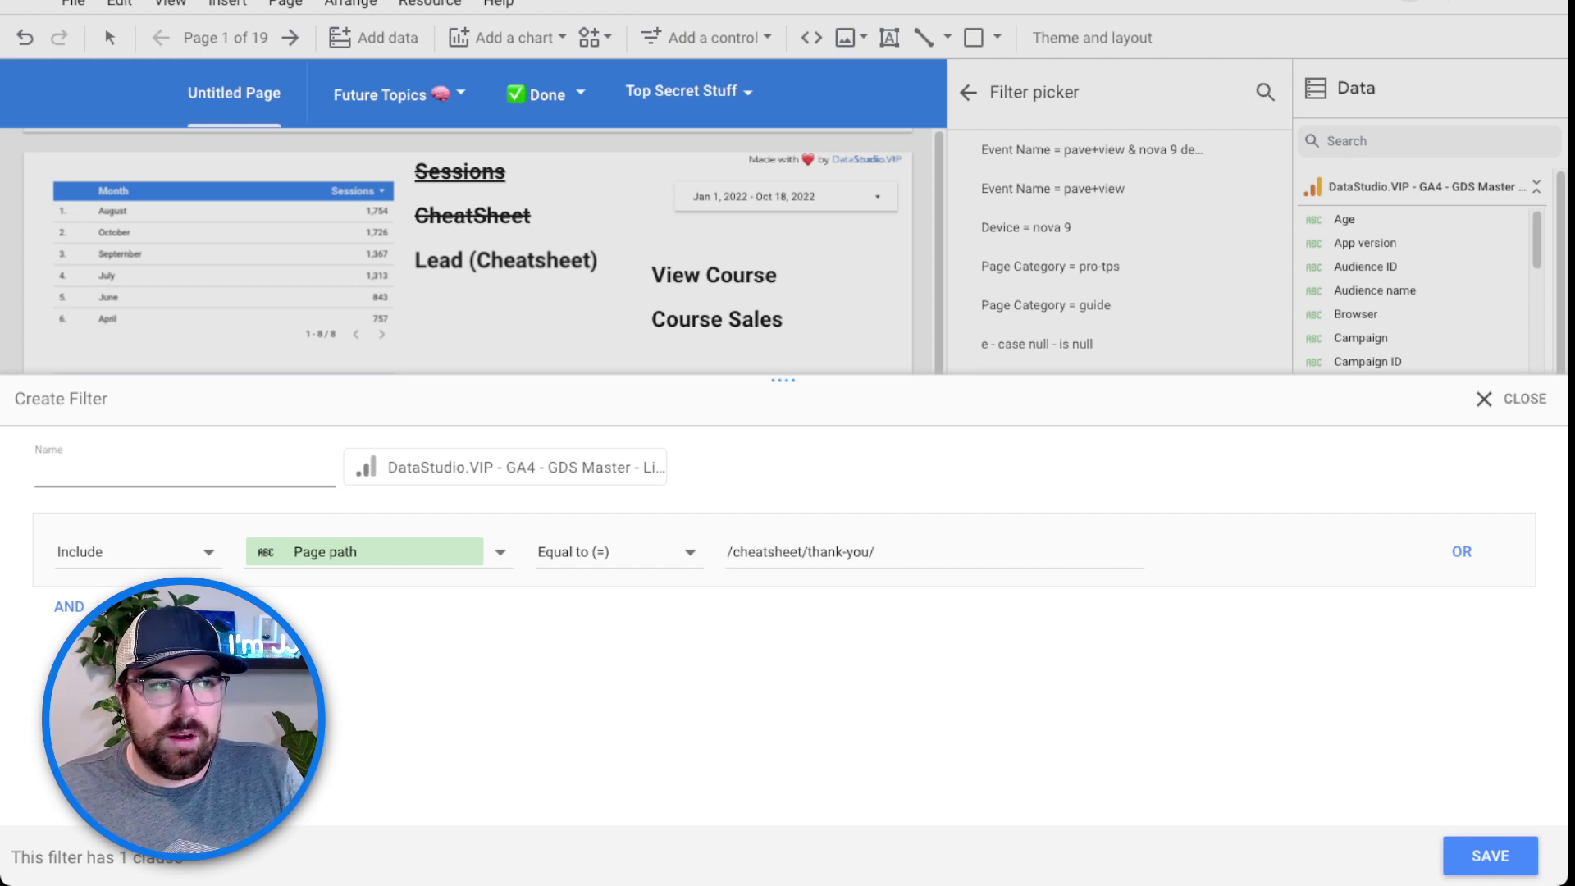
pyautogui.write('i - pag')
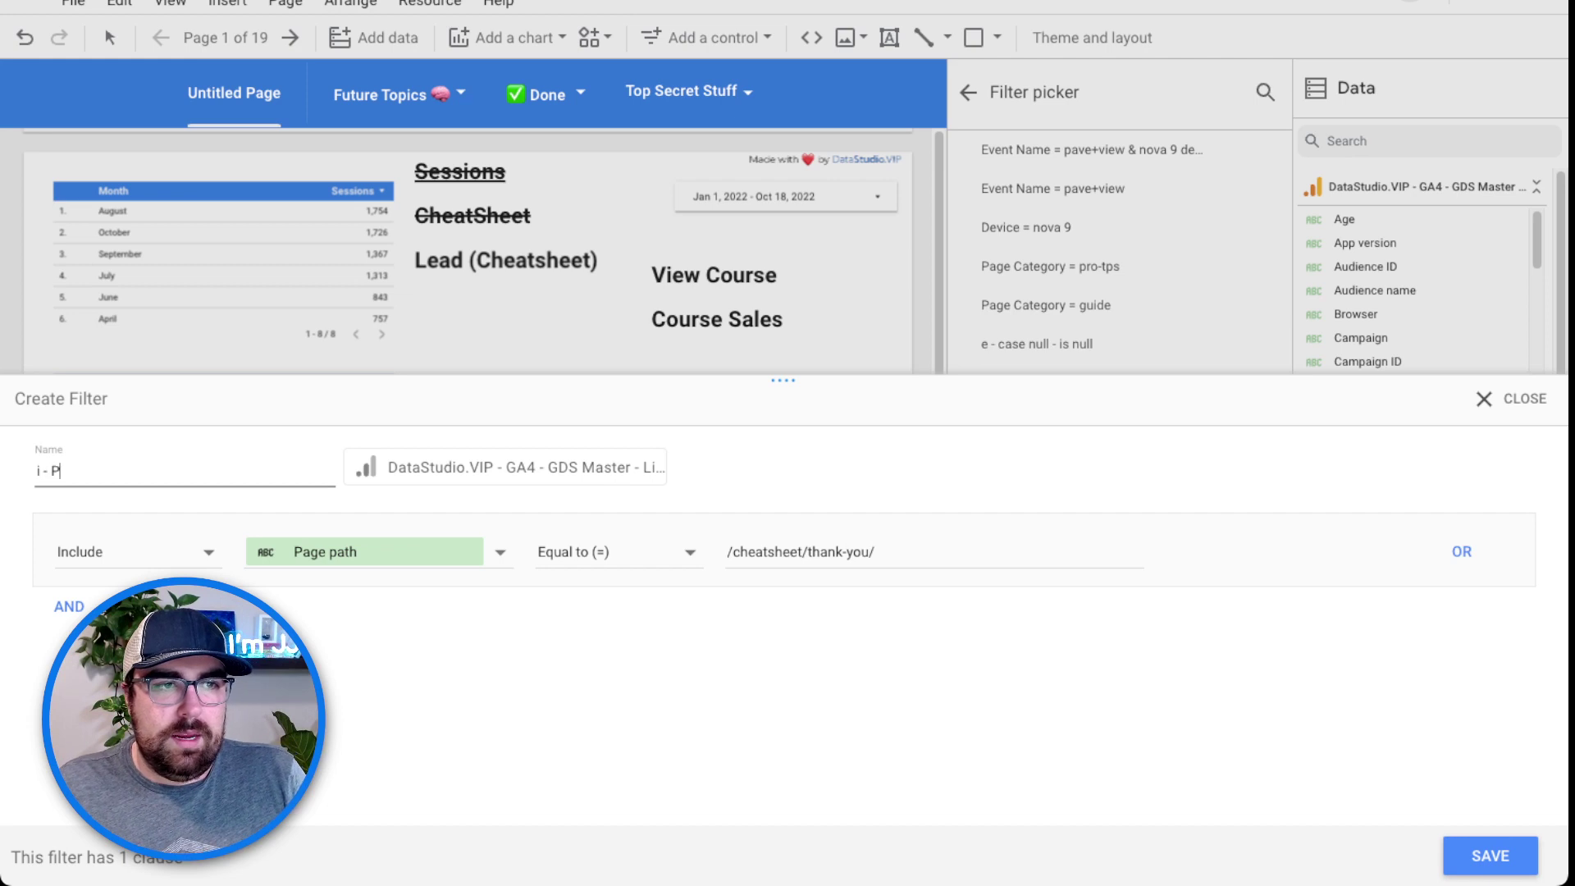
pyautogui.write('e path =')
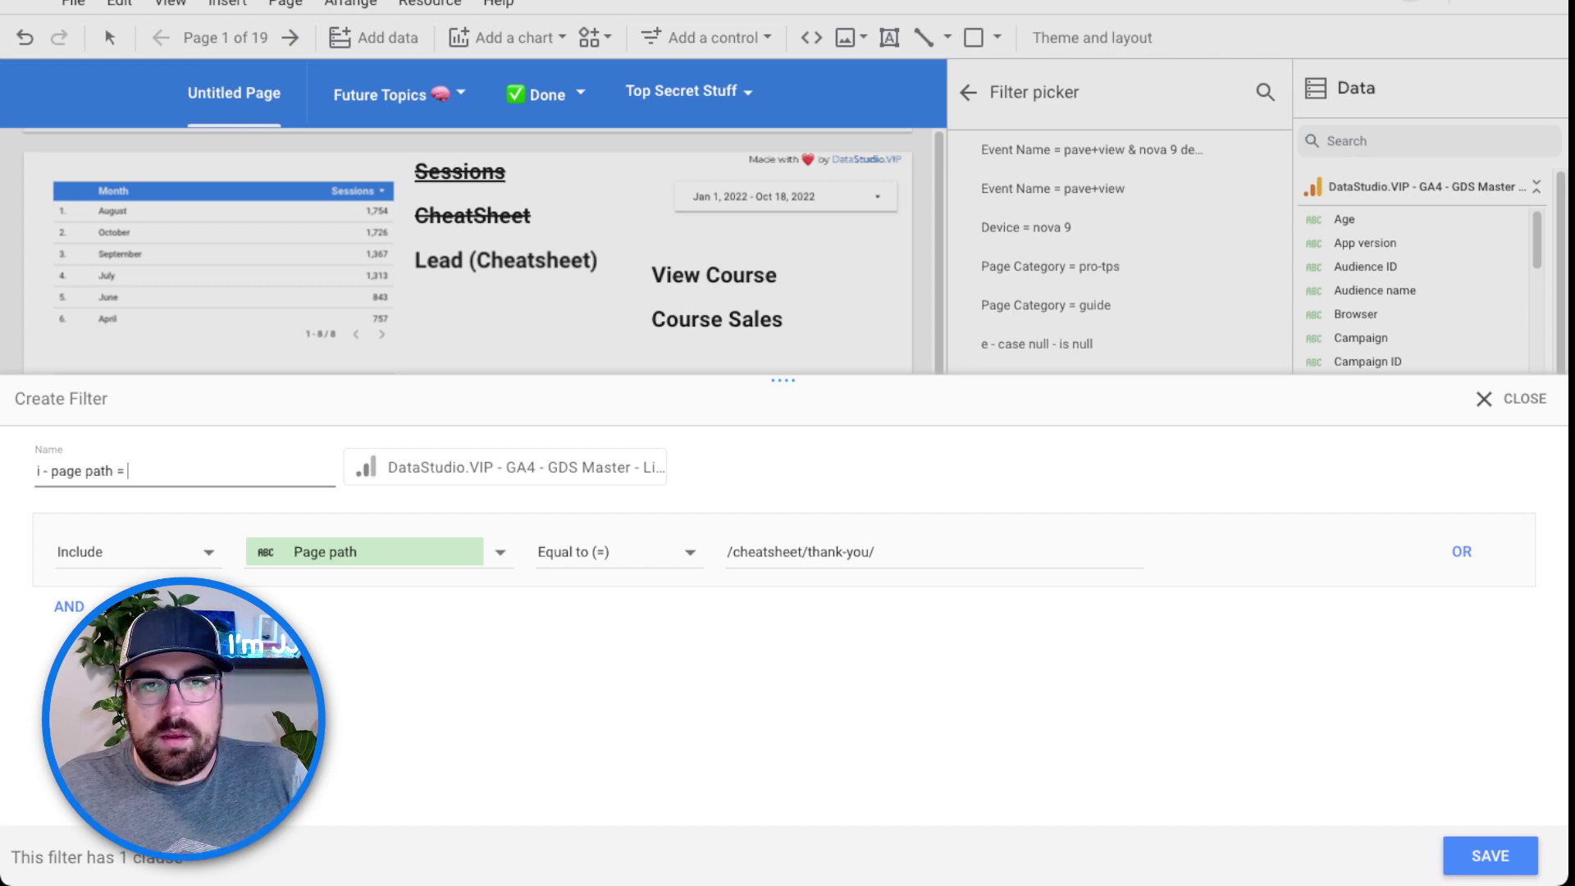
pyautogui.write(' /cheatsh')
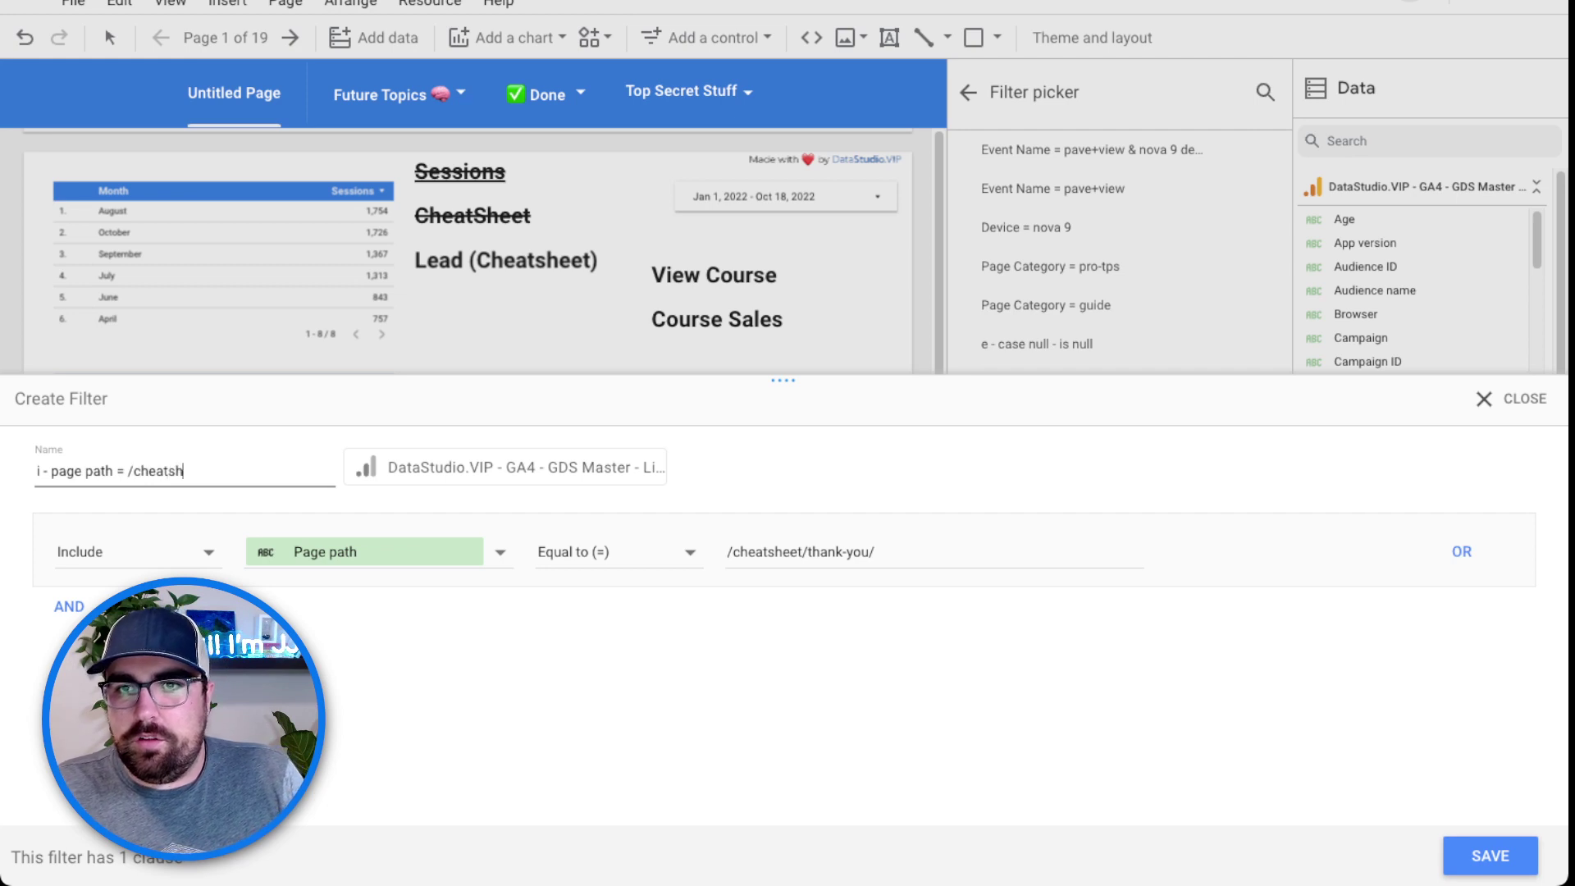
pyautogui.write('eet/thank-')
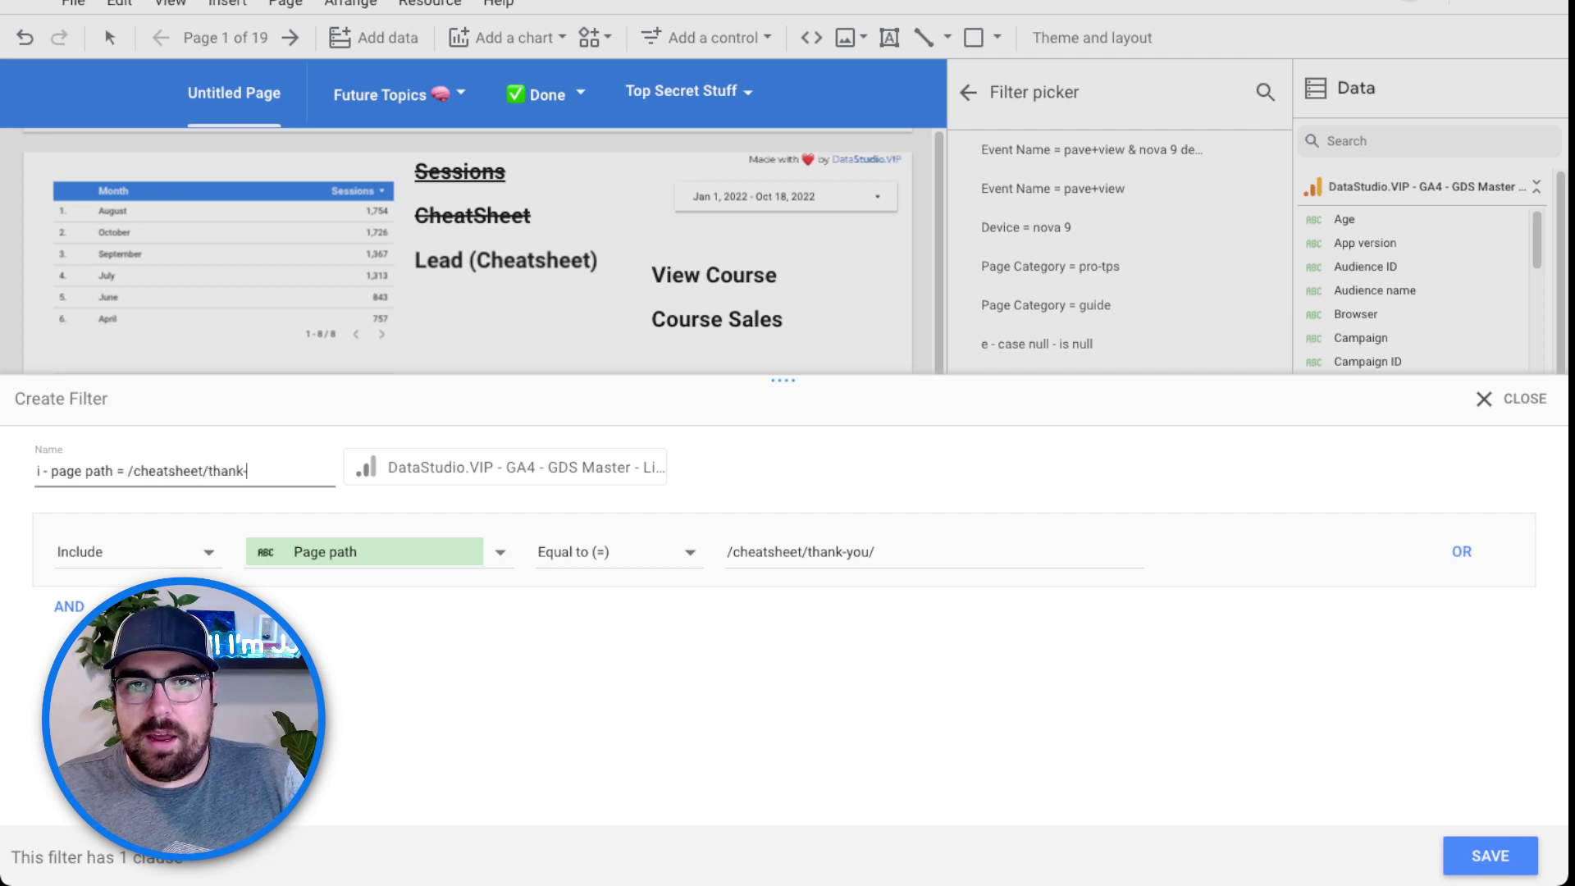
pyautogui.write('you/')
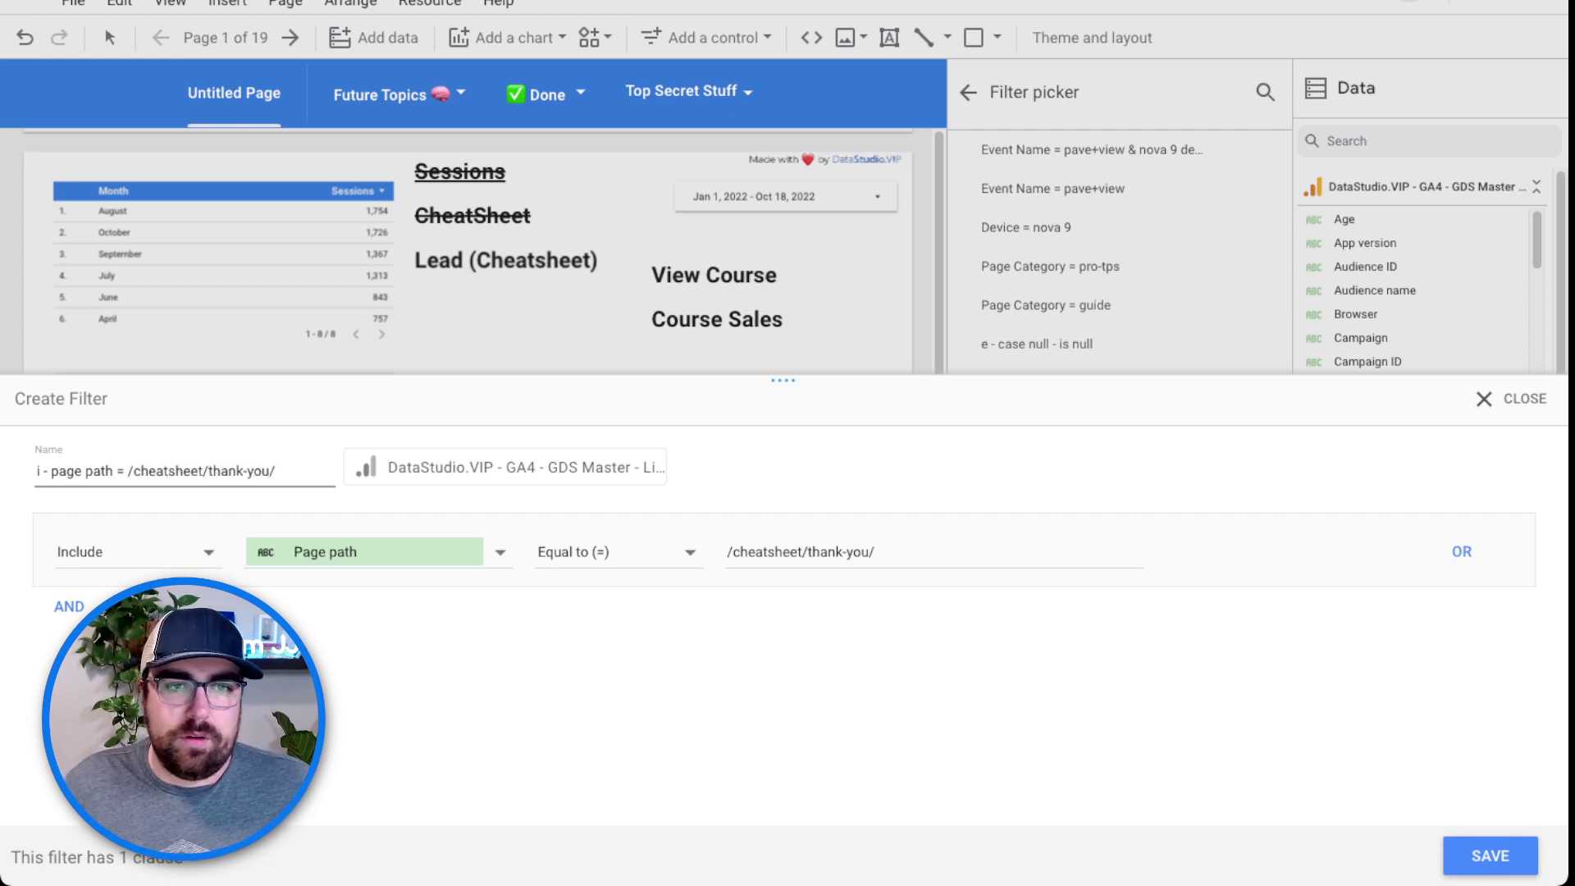
pyautogui.click(1491, 856)
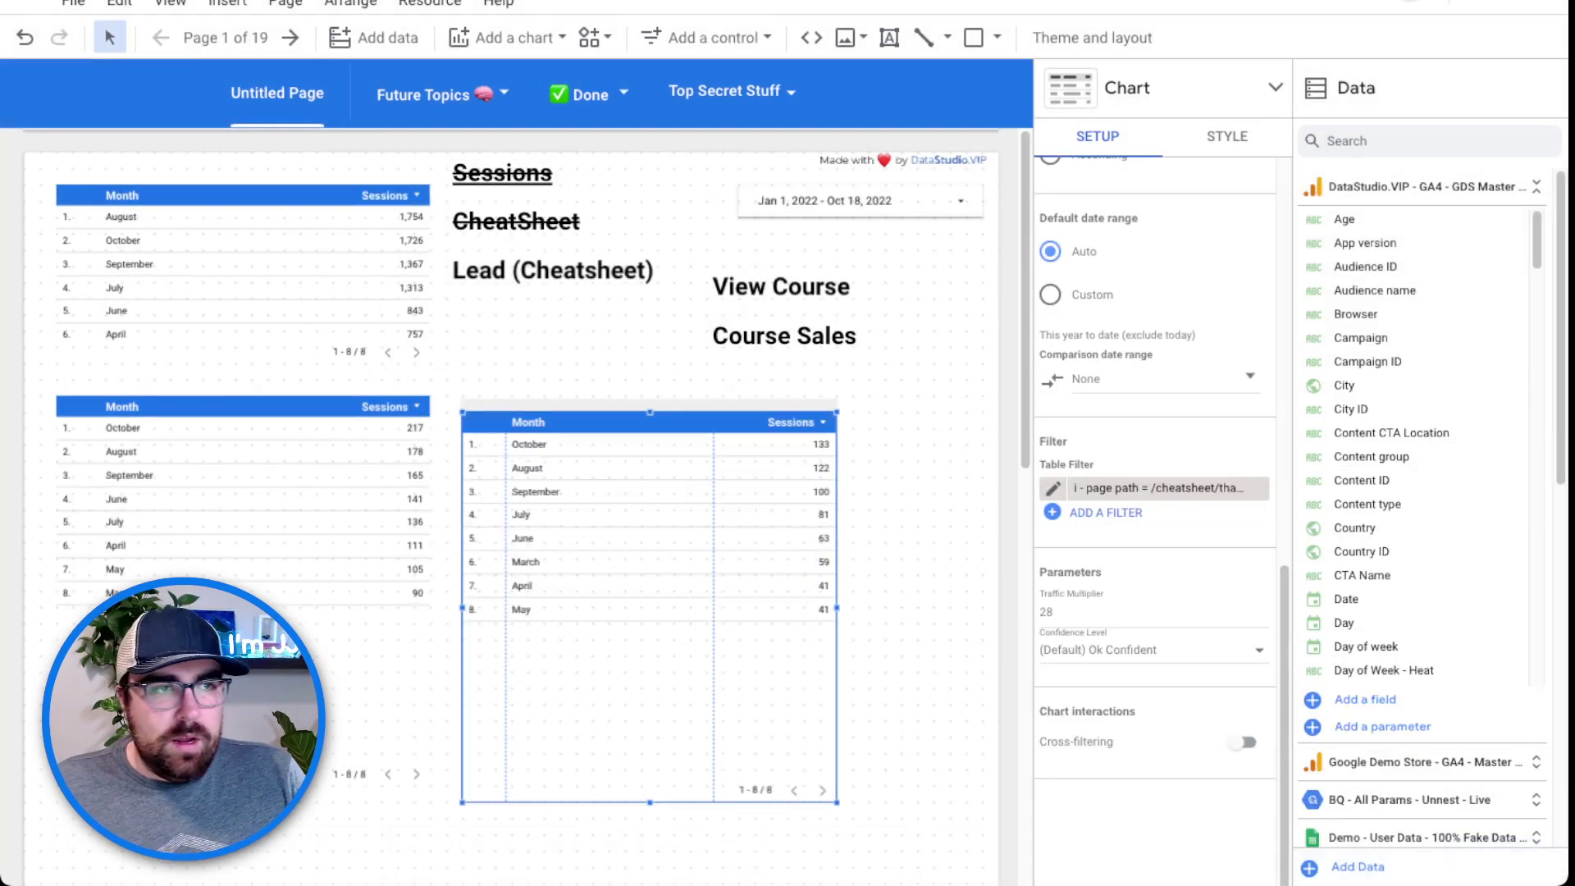
# Shorten the thank-you-filtered table from its lower edge and strike through the Lead (Cheatsheet) heading's text.
pyautogui.moveTo(650, 802); pyautogui.dragTo(650, 721)
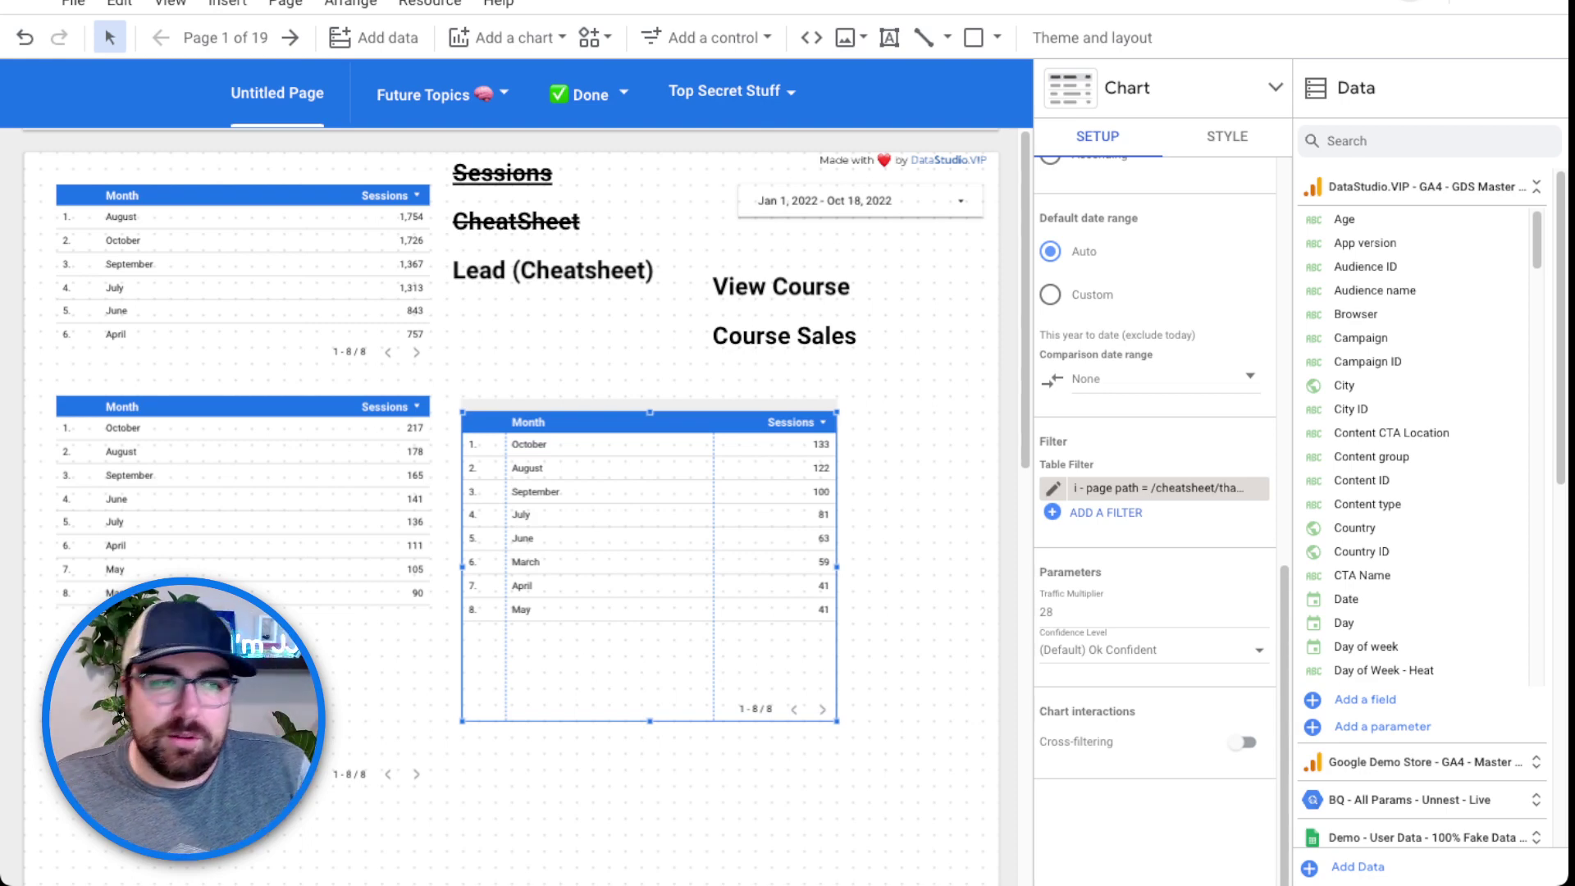
pyautogui.doubleClick(552, 269)
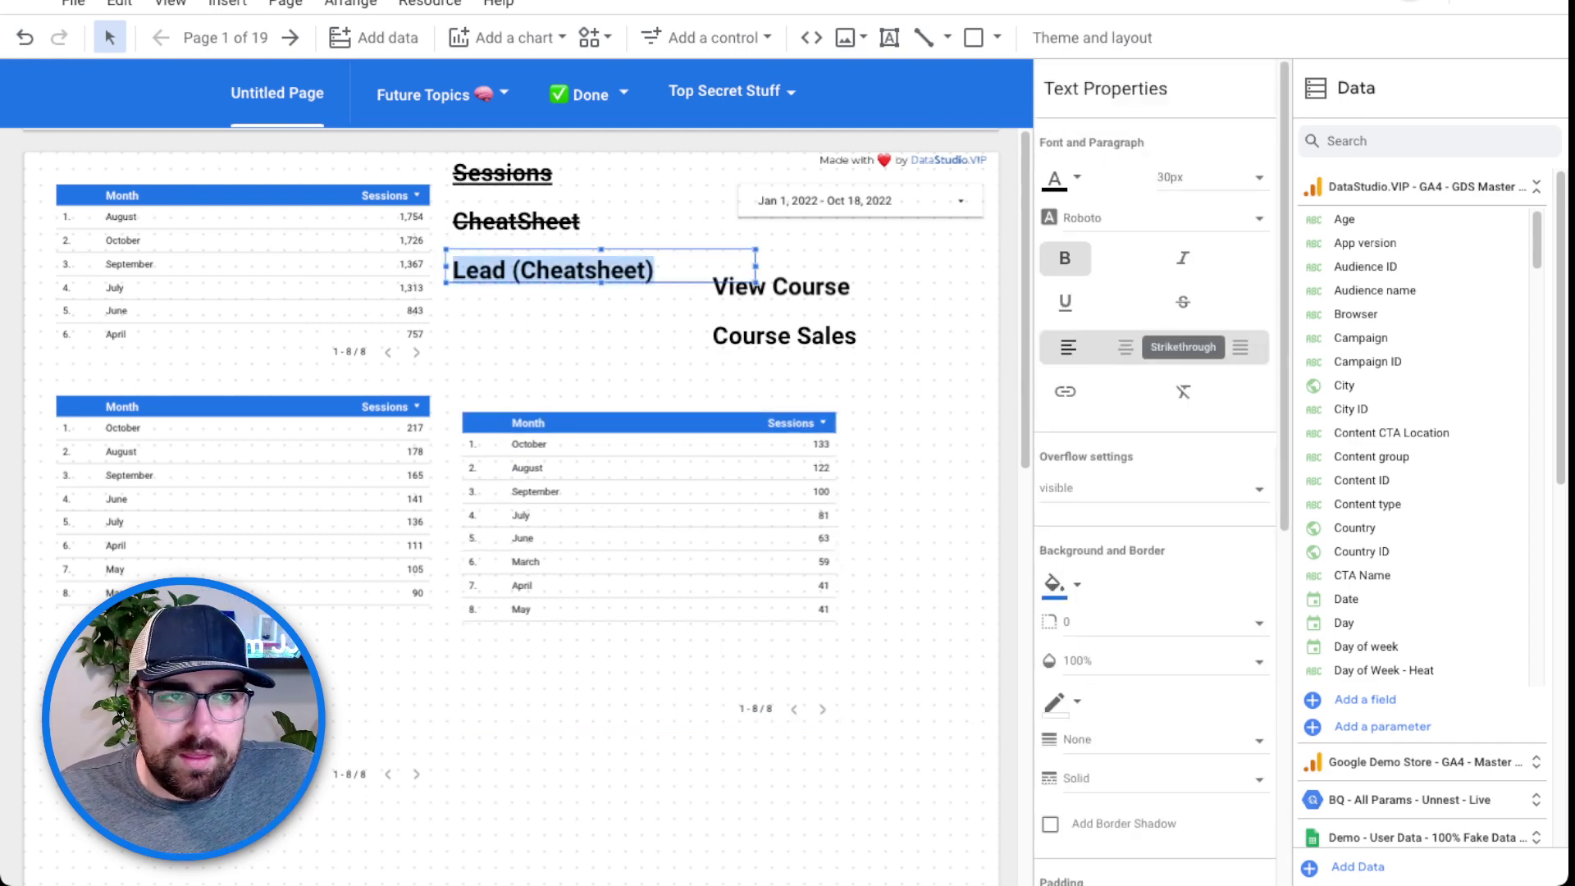
pyautogui.click(1183, 302)
pyautogui.press('Escape')
# Align the View Course heading with Lead (Cheatsheet), then move the thank-you-filtered table up and shorten it to five visible rows.
pyautogui.click(780, 285)
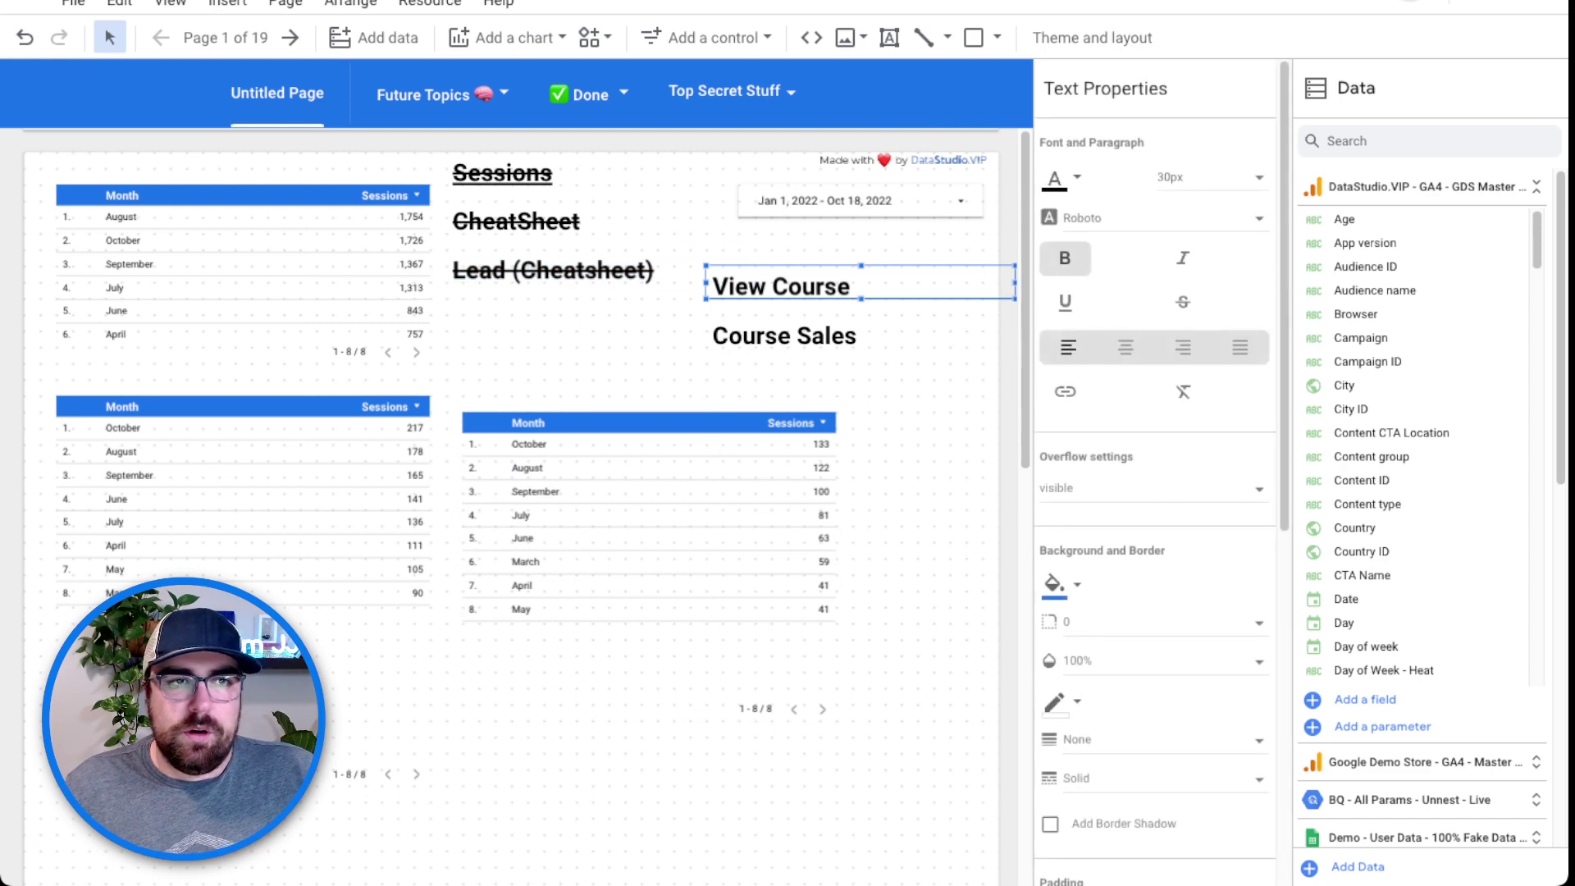
pyautogui.moveTo(780, 286); pyautogui.dragTo(779, 270)
pyautogui.moveTo(650, 534); pyautogui.dragTo(650, 436)
pyautogui.moveTo(650, 623); pyautogui.dragTo(650, 477)
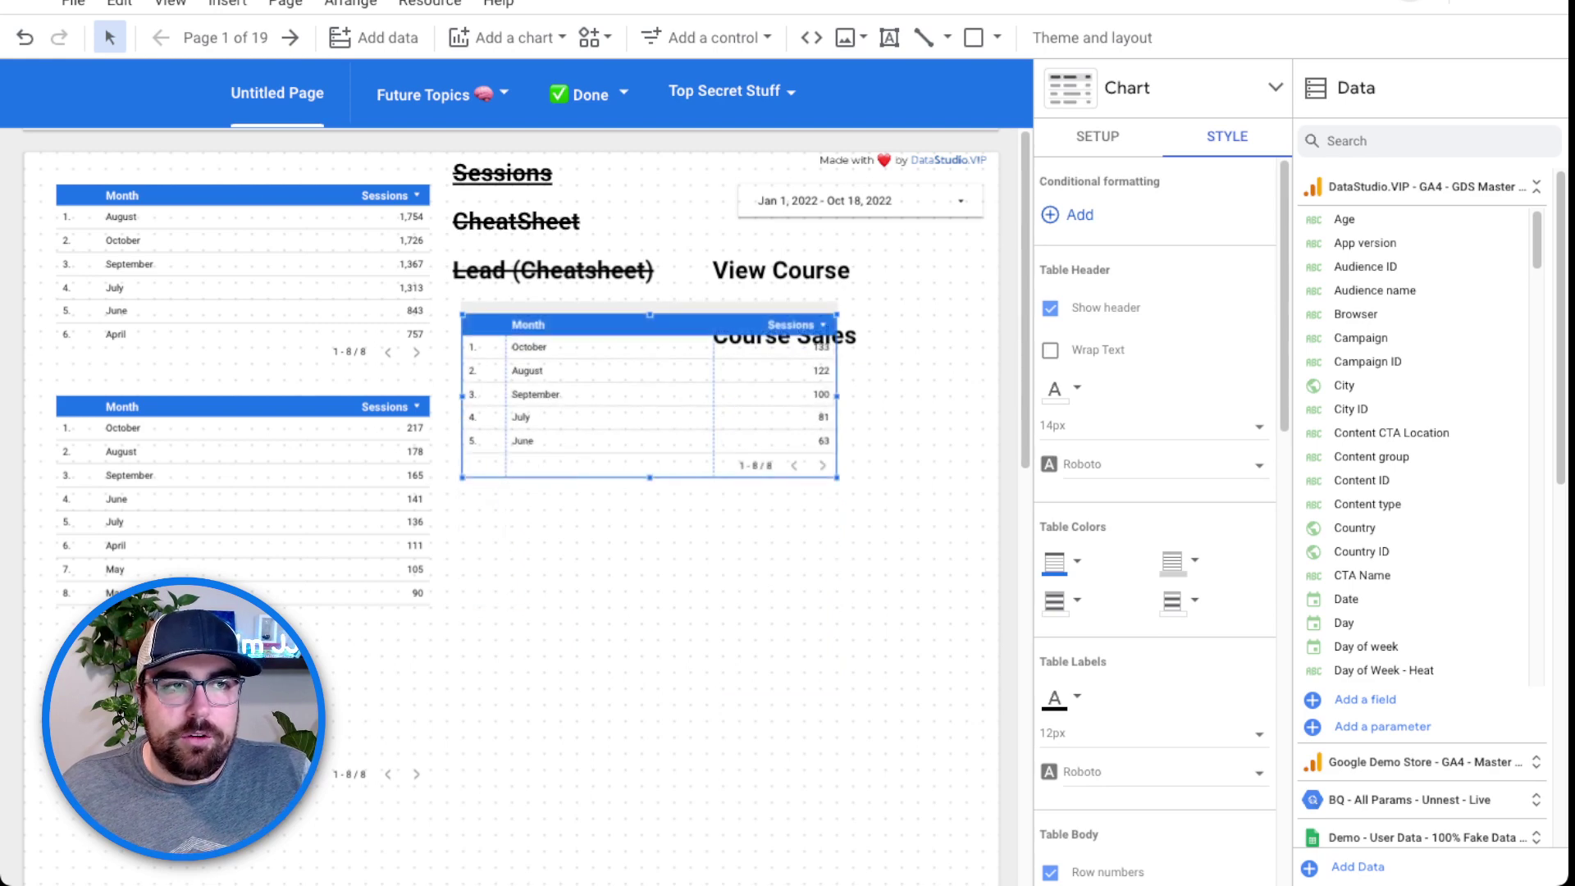
# Position the shortened table below the stage headings and duplicate it, placing the copy directly beneath.
pyautogui.moveTo(650, 395); pyautogui.dragTo(640, 654)
pyautogui.click(781, 271)
pyautogui.click(640, 459)
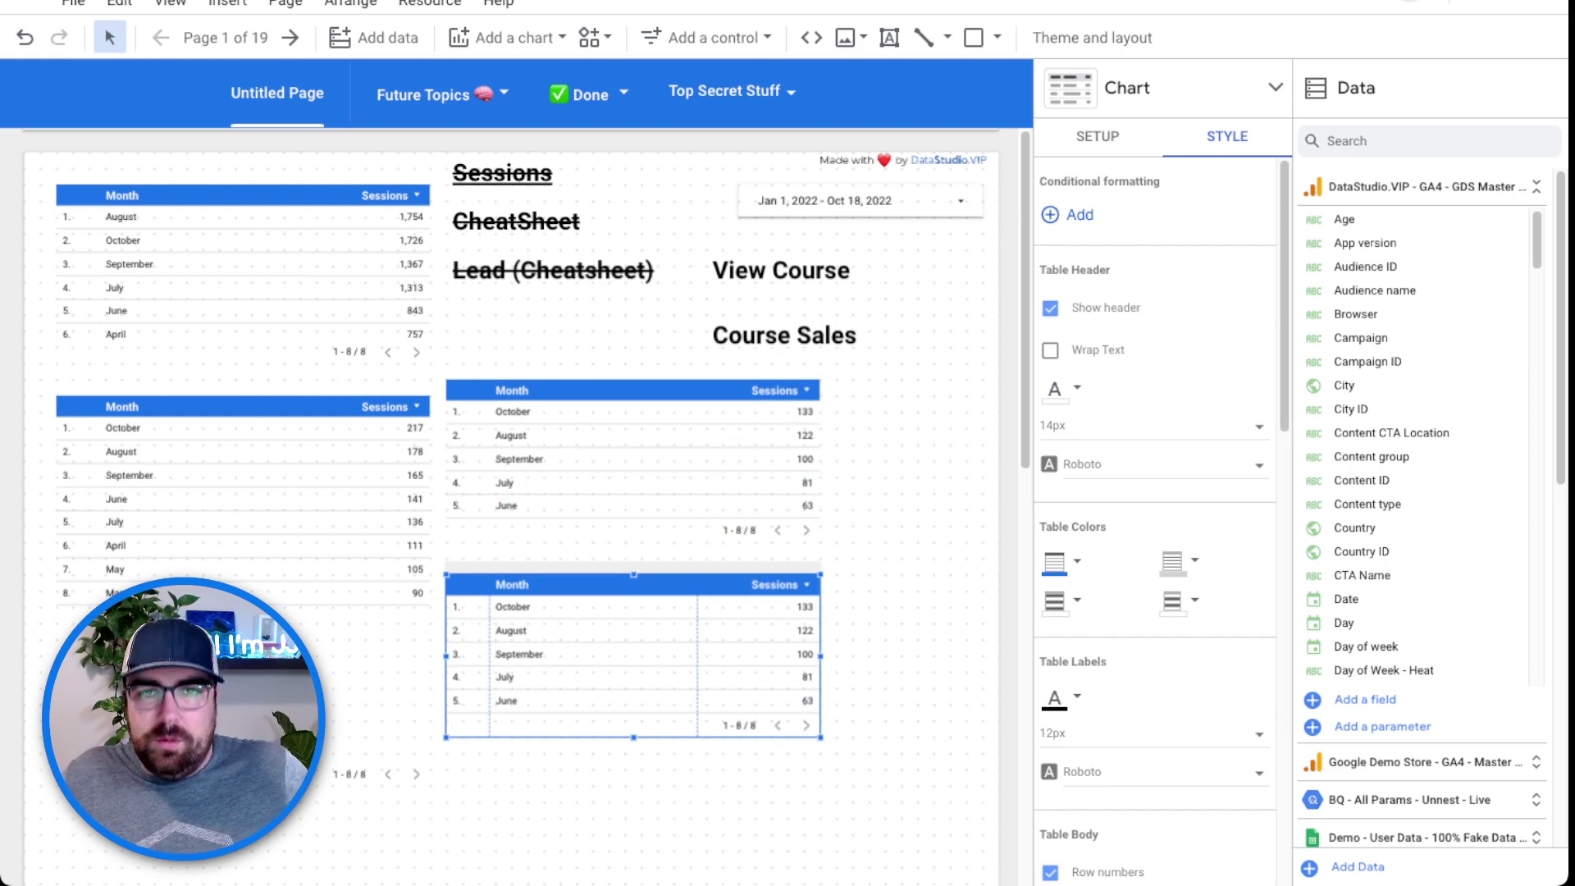
# Remove the /cheatsheet/thank-you/ page path filter from the lower duplicated table.
pyautogui.scroll(-10, 1155, 509)
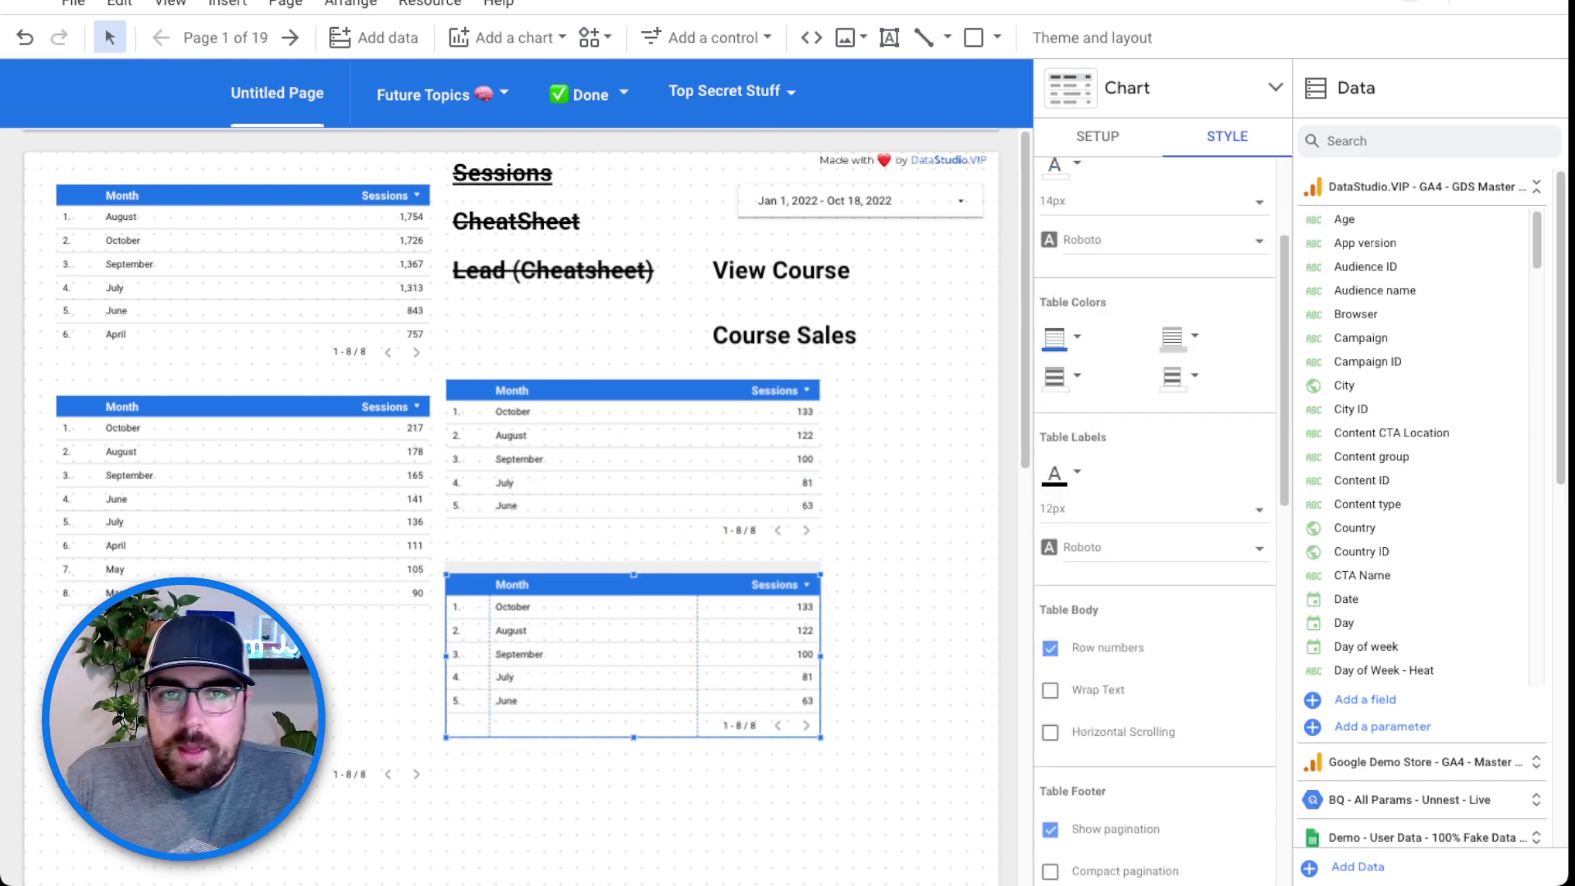
pyautogui.scroll(5, 1155, 509)
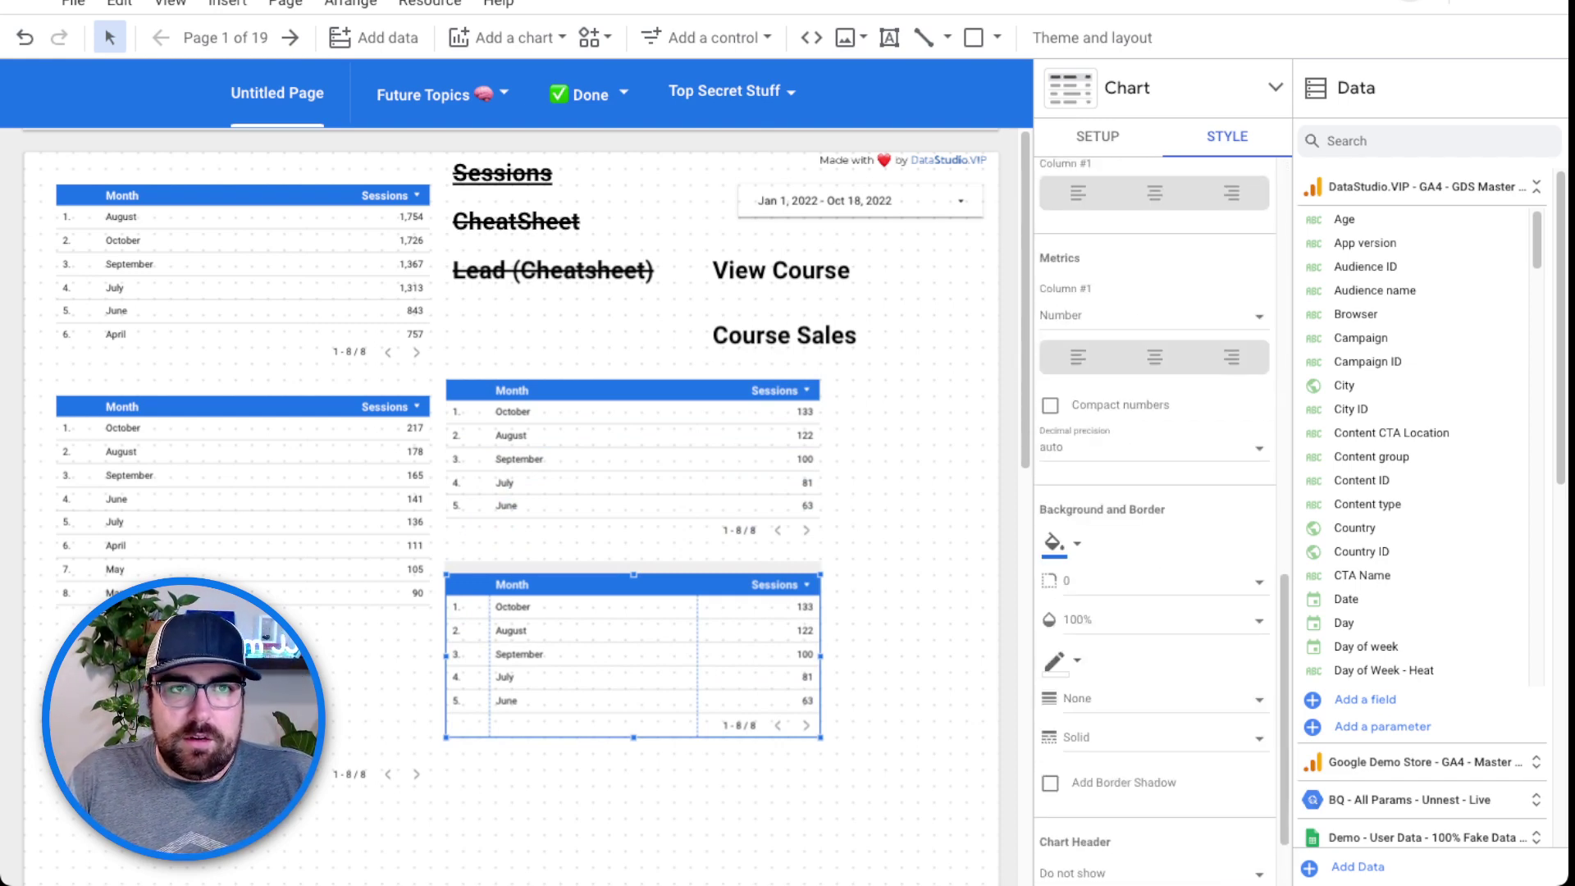
pyautogui.click(1098, 136)
pyautogui.scroll(-3, 1155, 509)
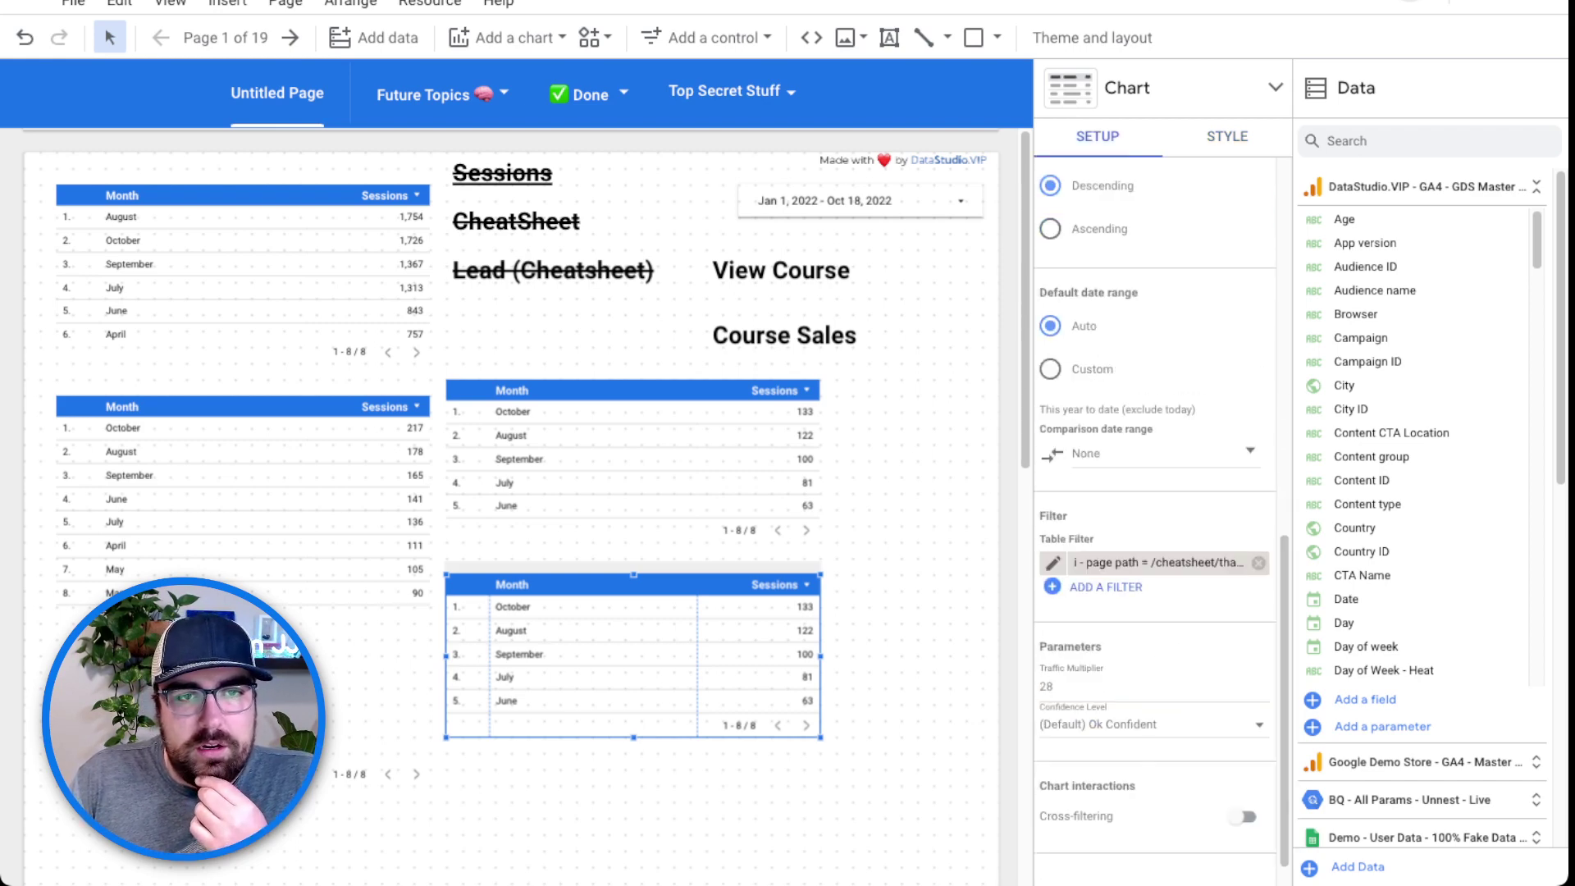
pyautogui.click(1259, 563)
# Create a new filter for the duplicated table that includes Event name equal to view_item.
pyautogui.click(1106, 562)
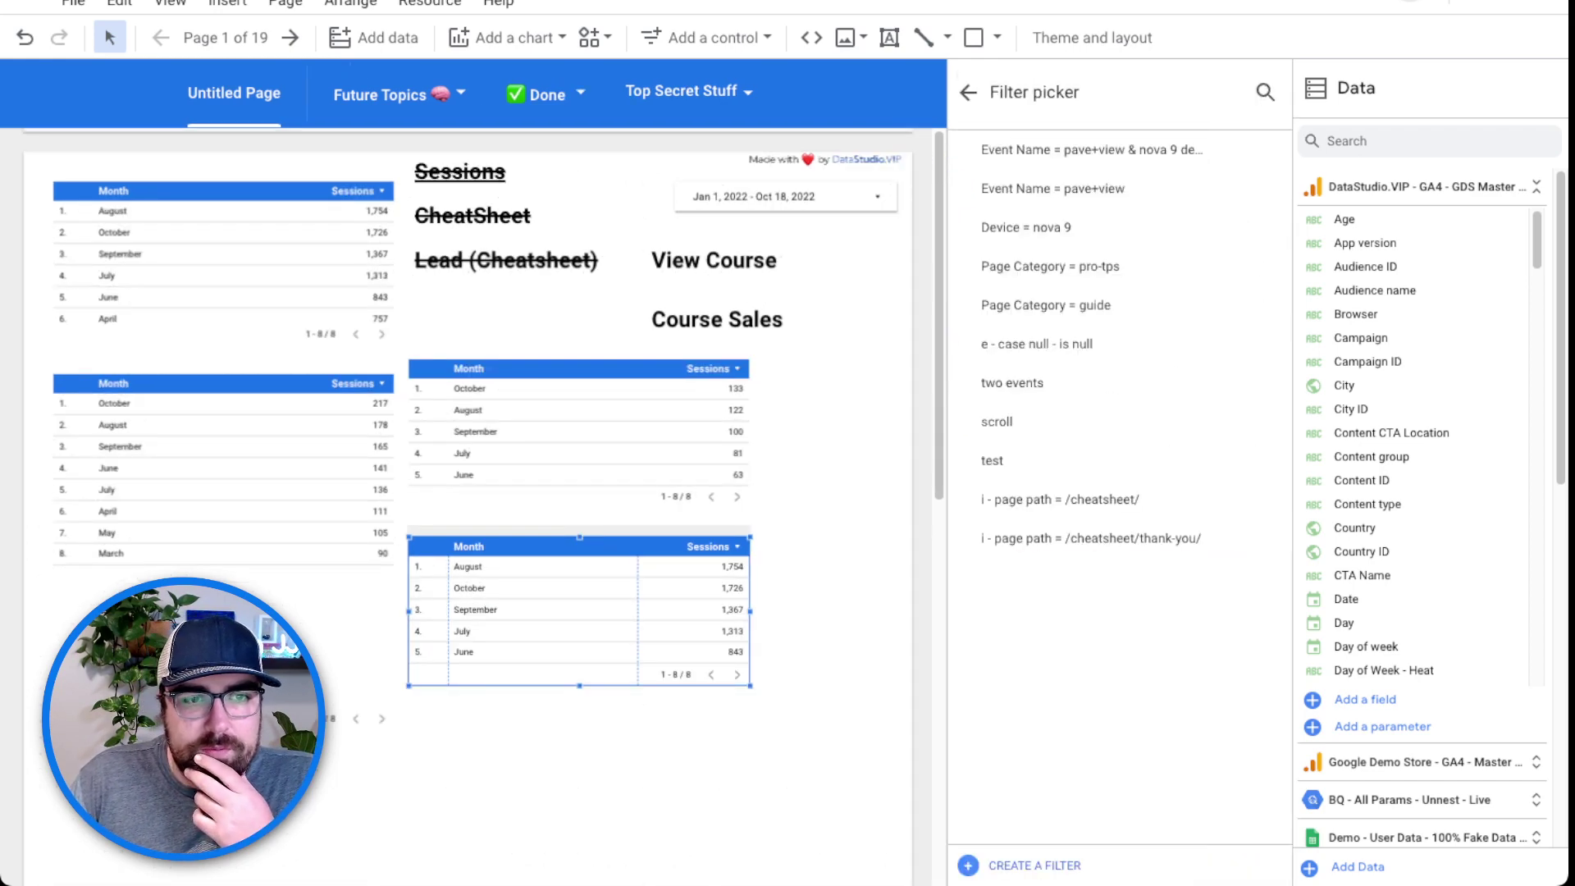
pyautogui.click(1035, 866)
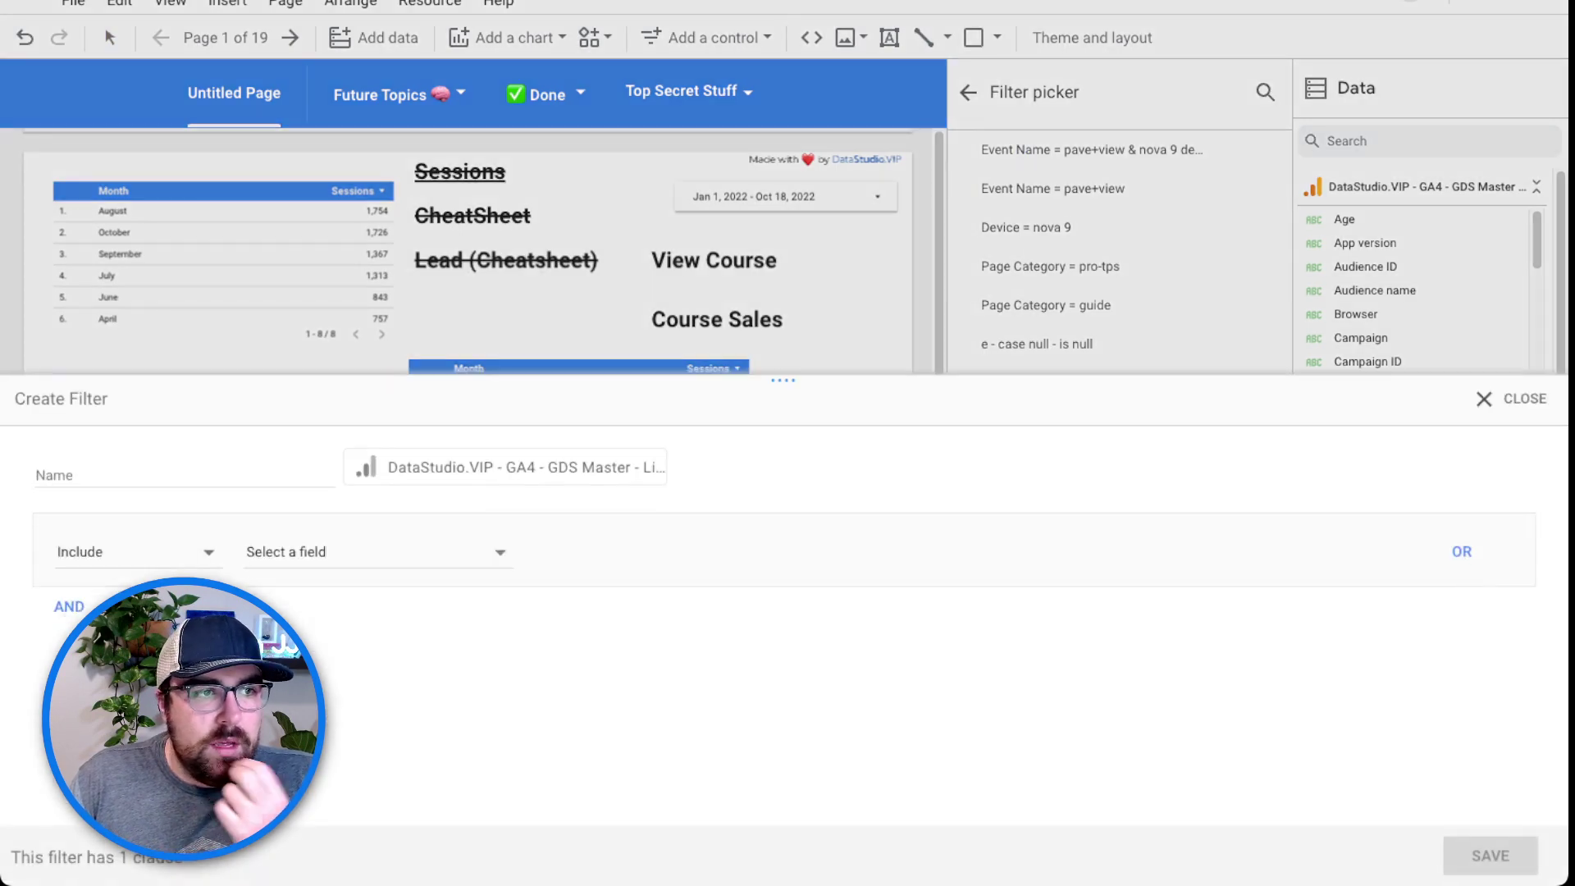
pyautogui.click(373, 551)
pyautogui.write('e')
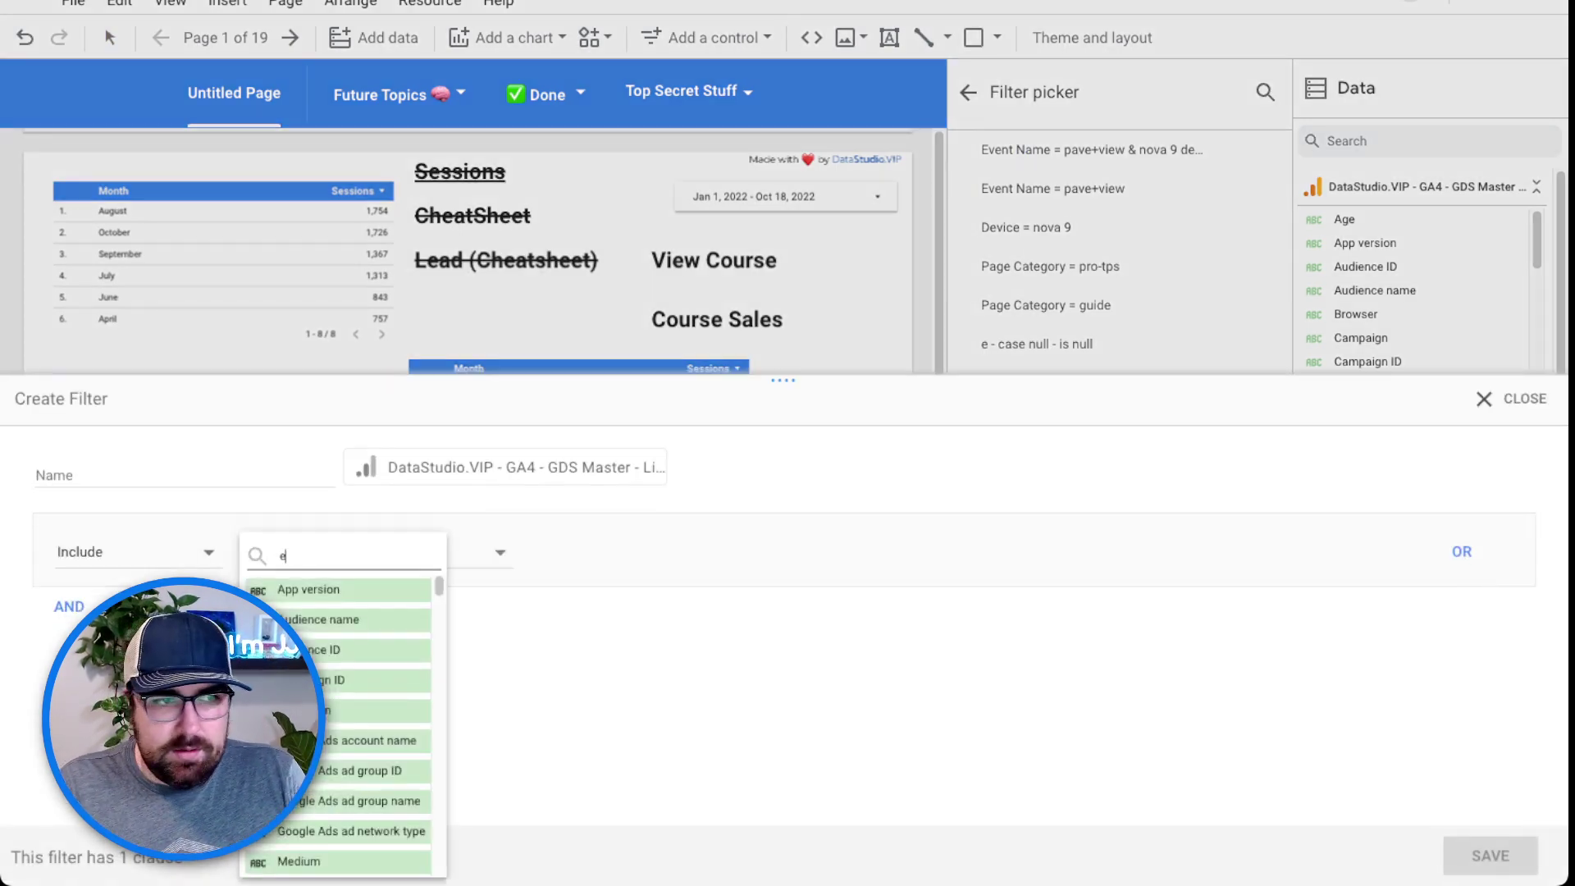
pyautogui.write('vent')
pyautogui.click(336, 592)
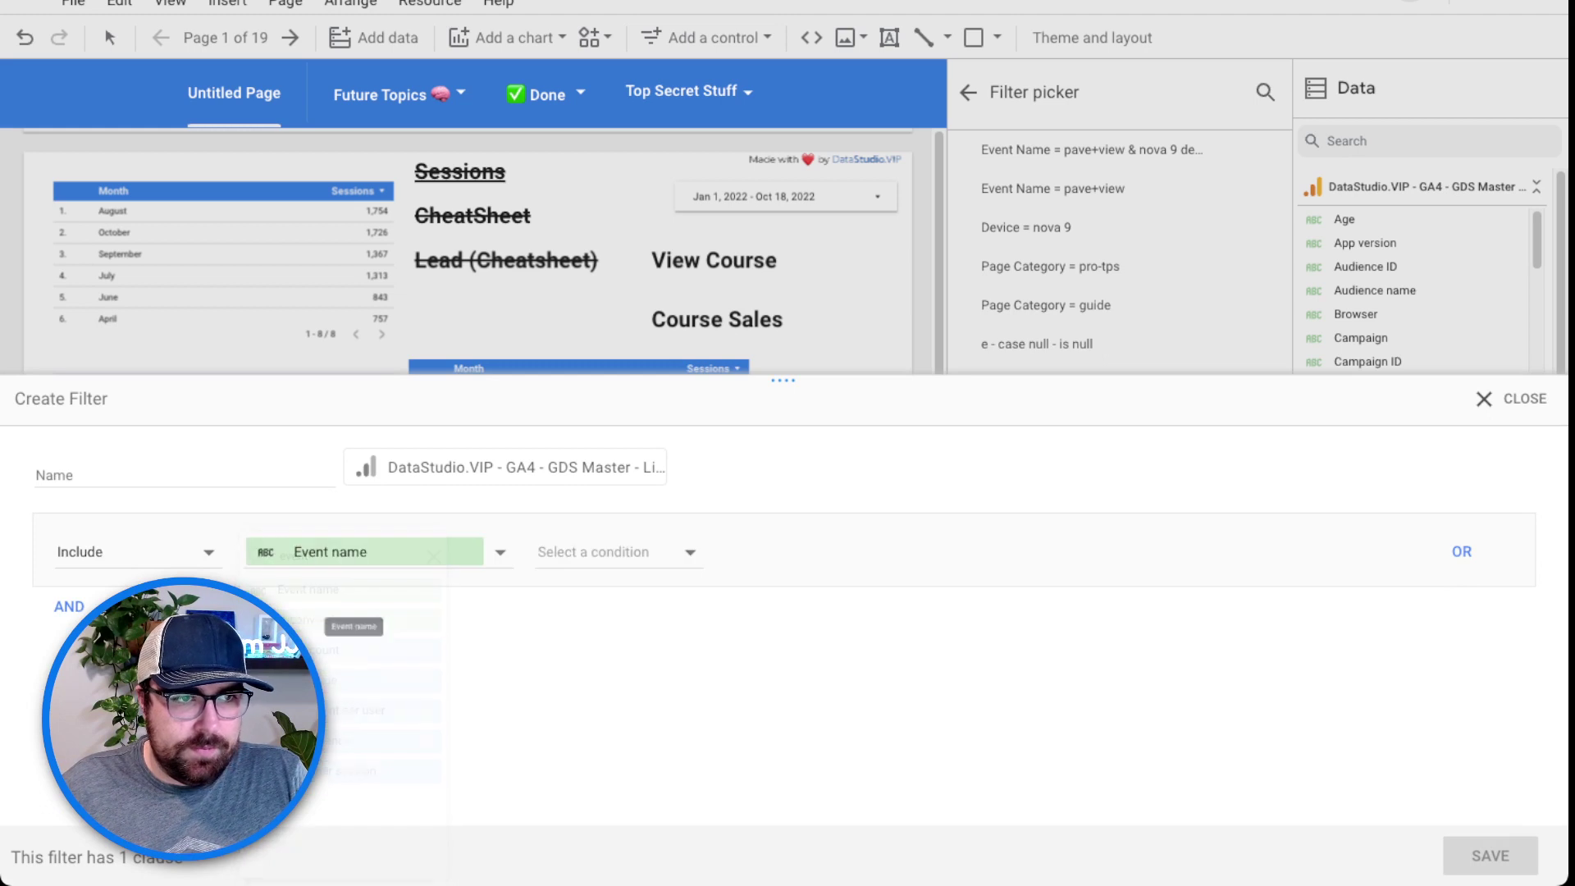
pyautogui.click(616, 551)
pyautogui.press('Return')
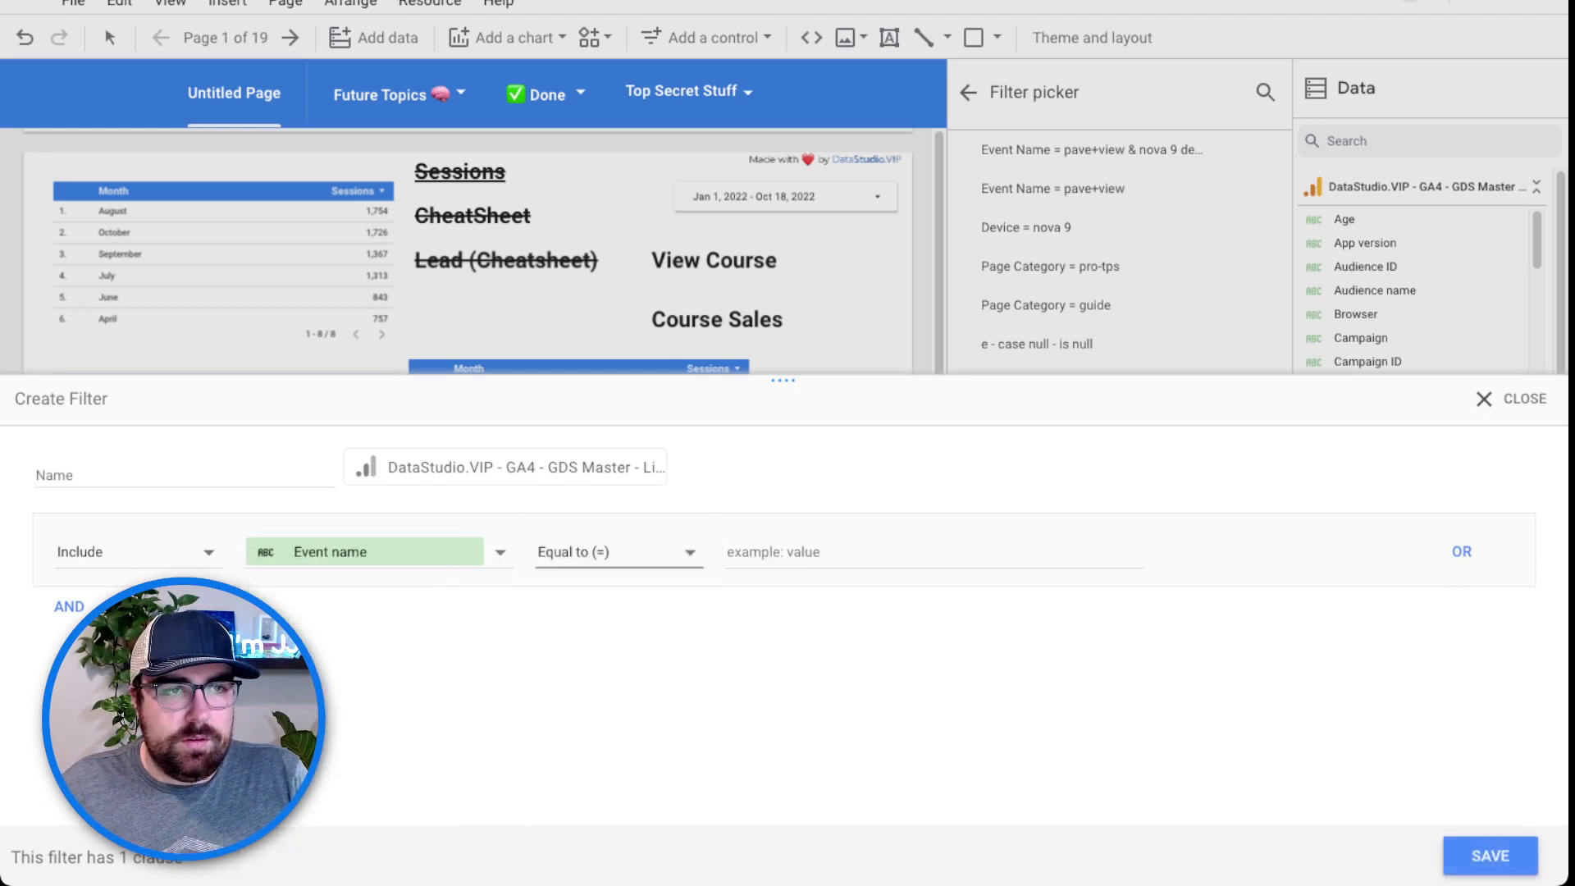
pyautogui.write('ve')
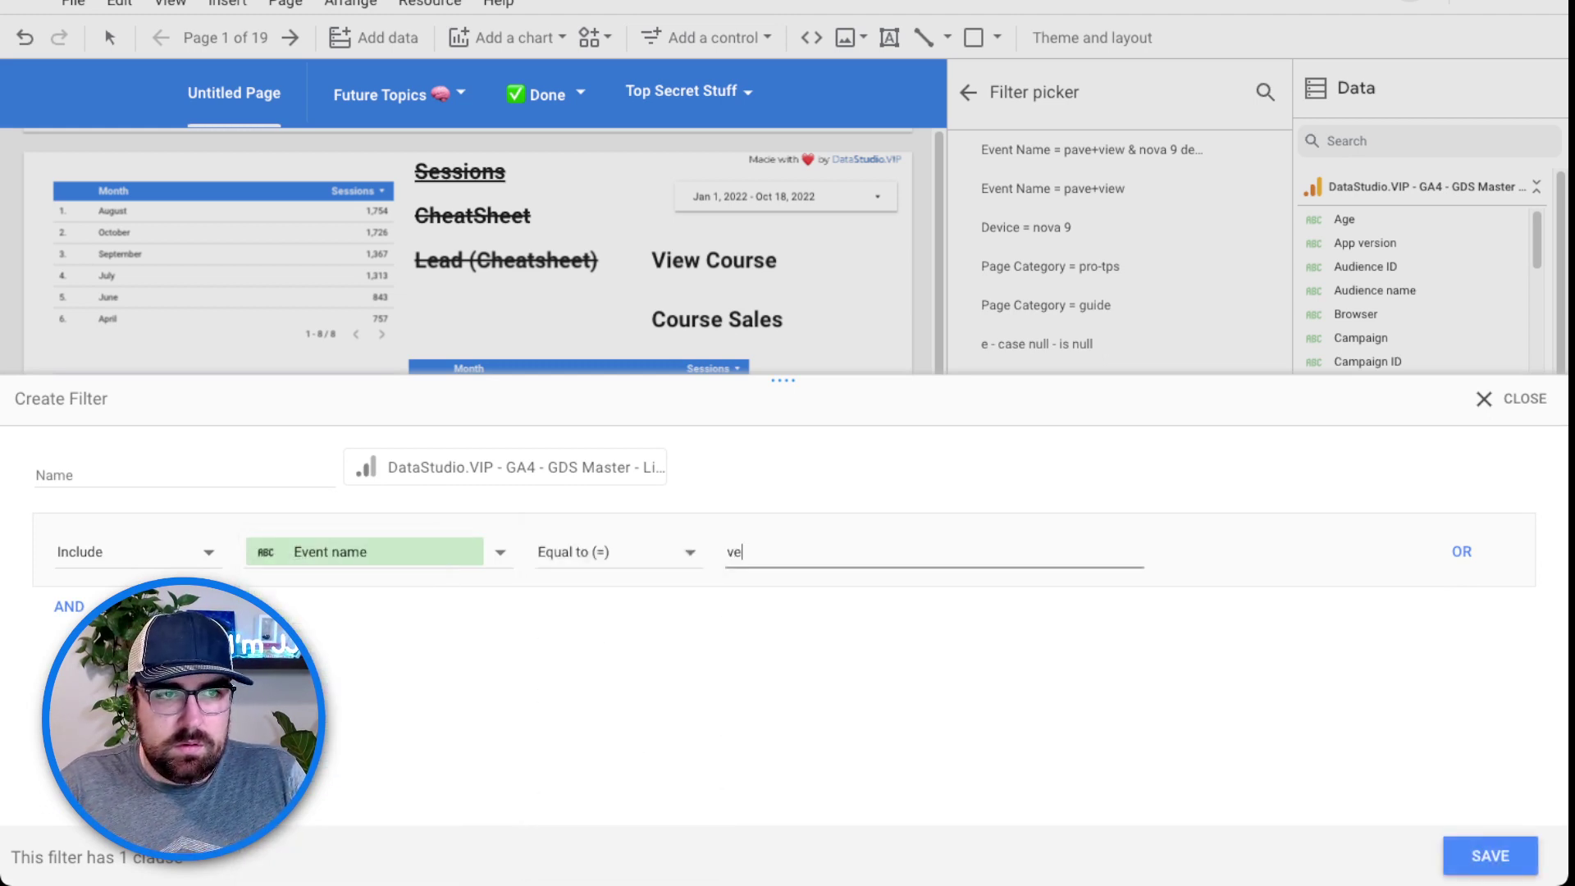
pyautogui.press('BackSpace')
pyautogui.write('iew_item')
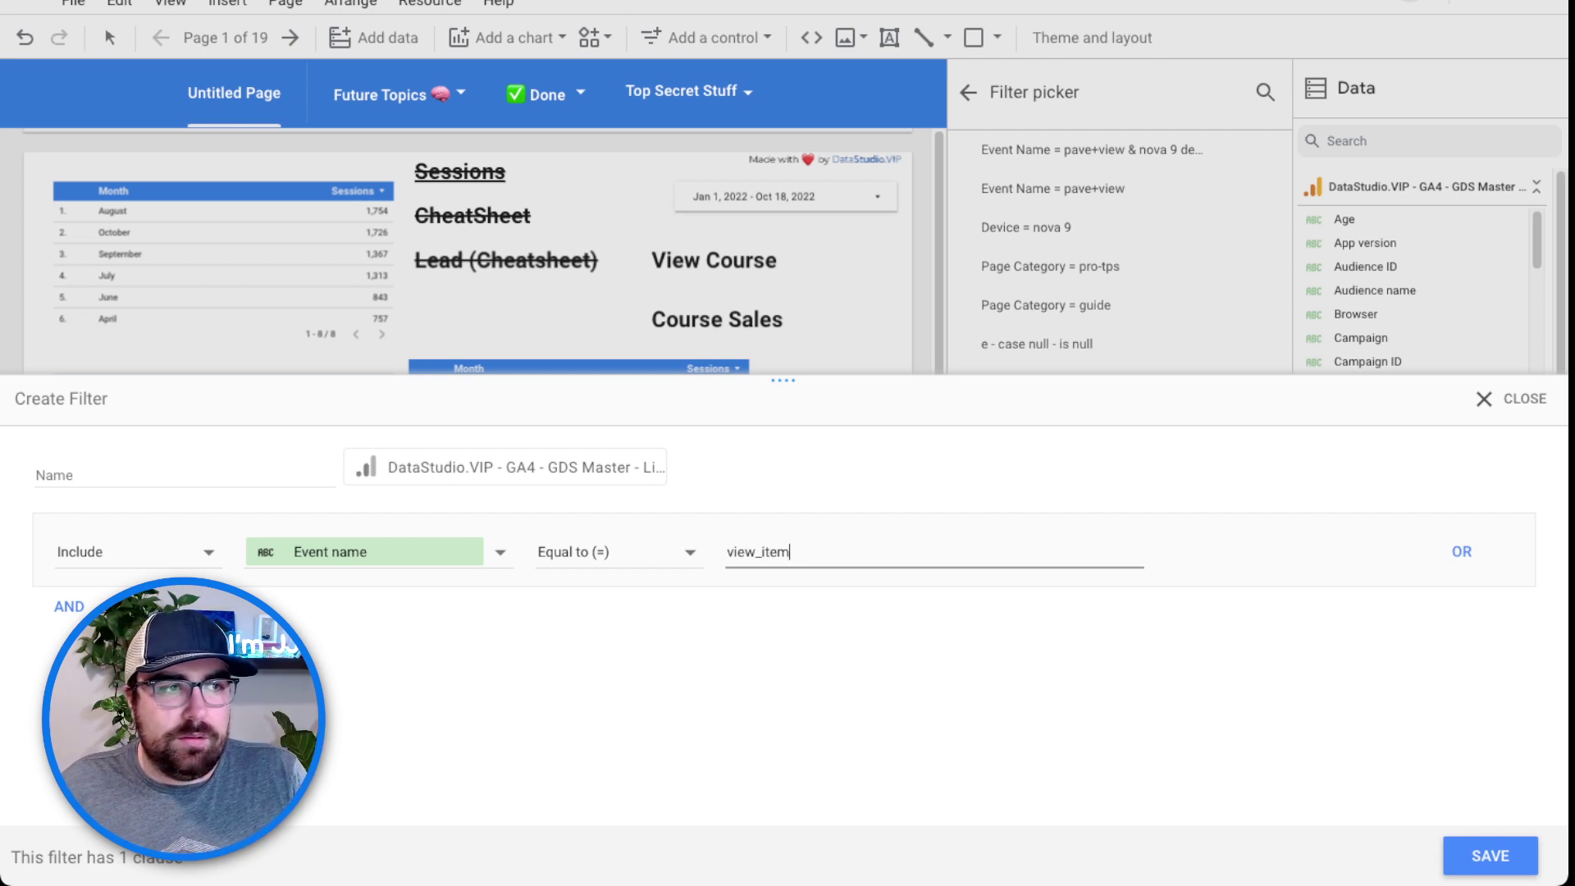
# Name the filter "i - Event Name = view_item" and save it to the table.
pyautogui.click(123, 473)
pyautogui.write('i')
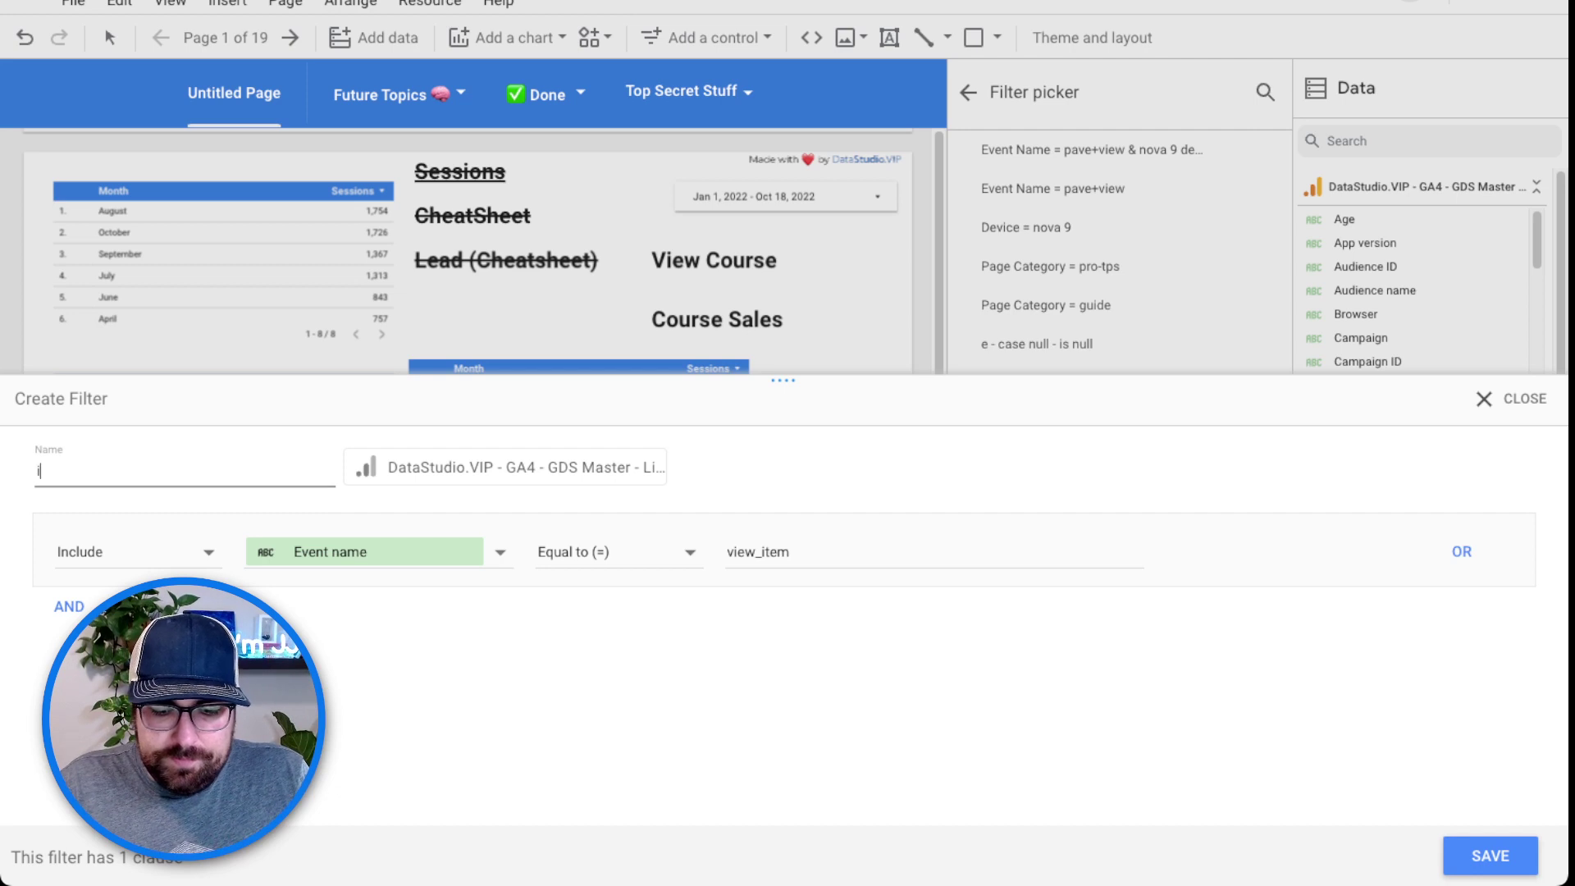
pyautogui.write(' - Event N')
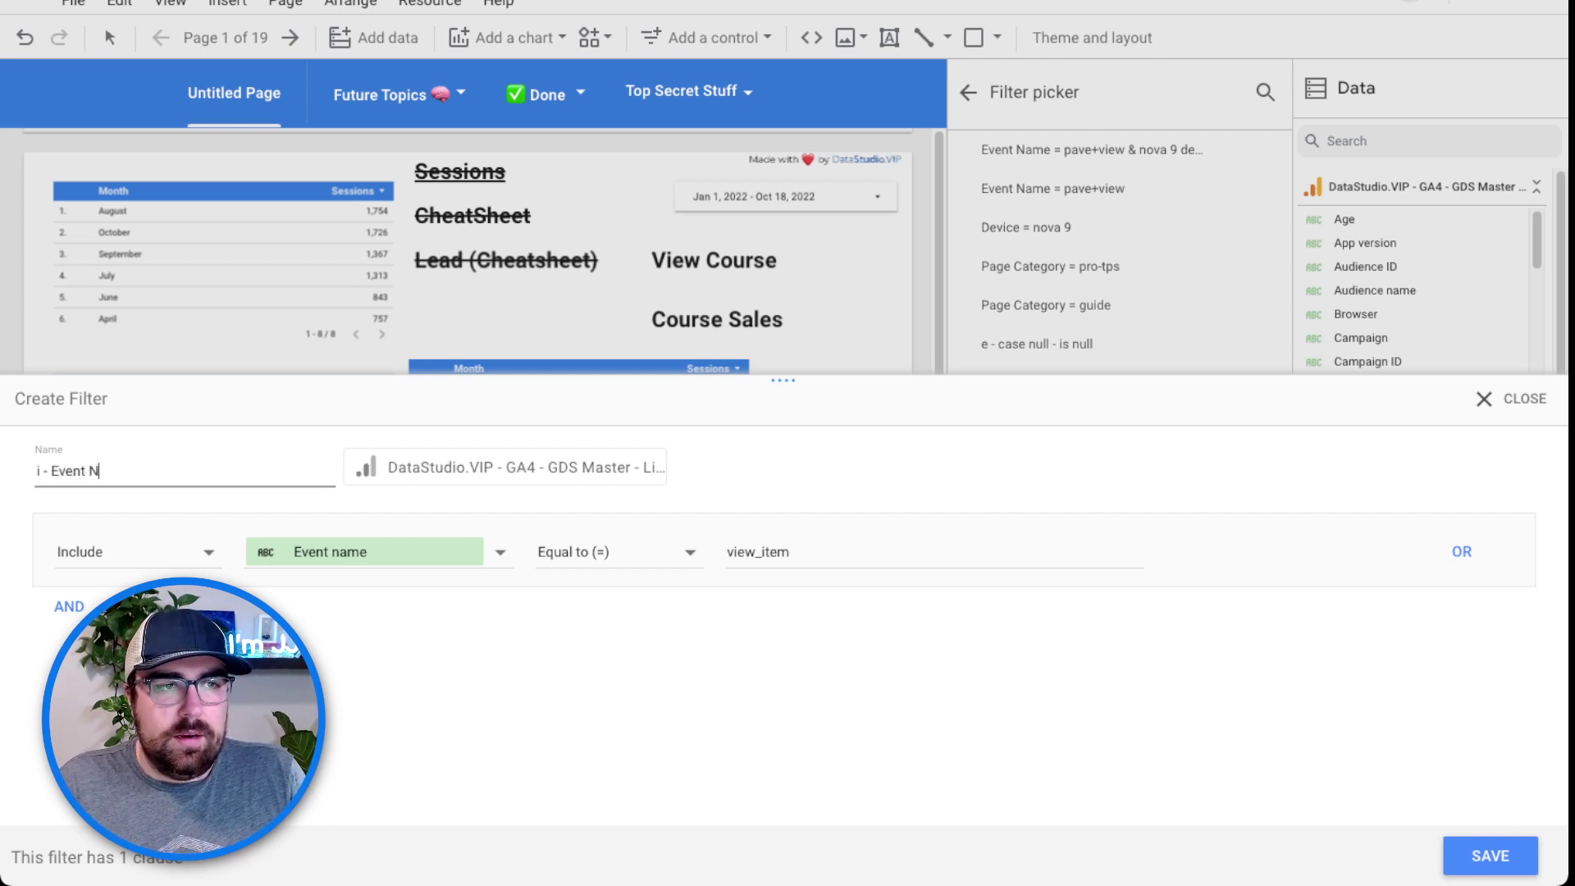
pyautogui.write('ame = ')
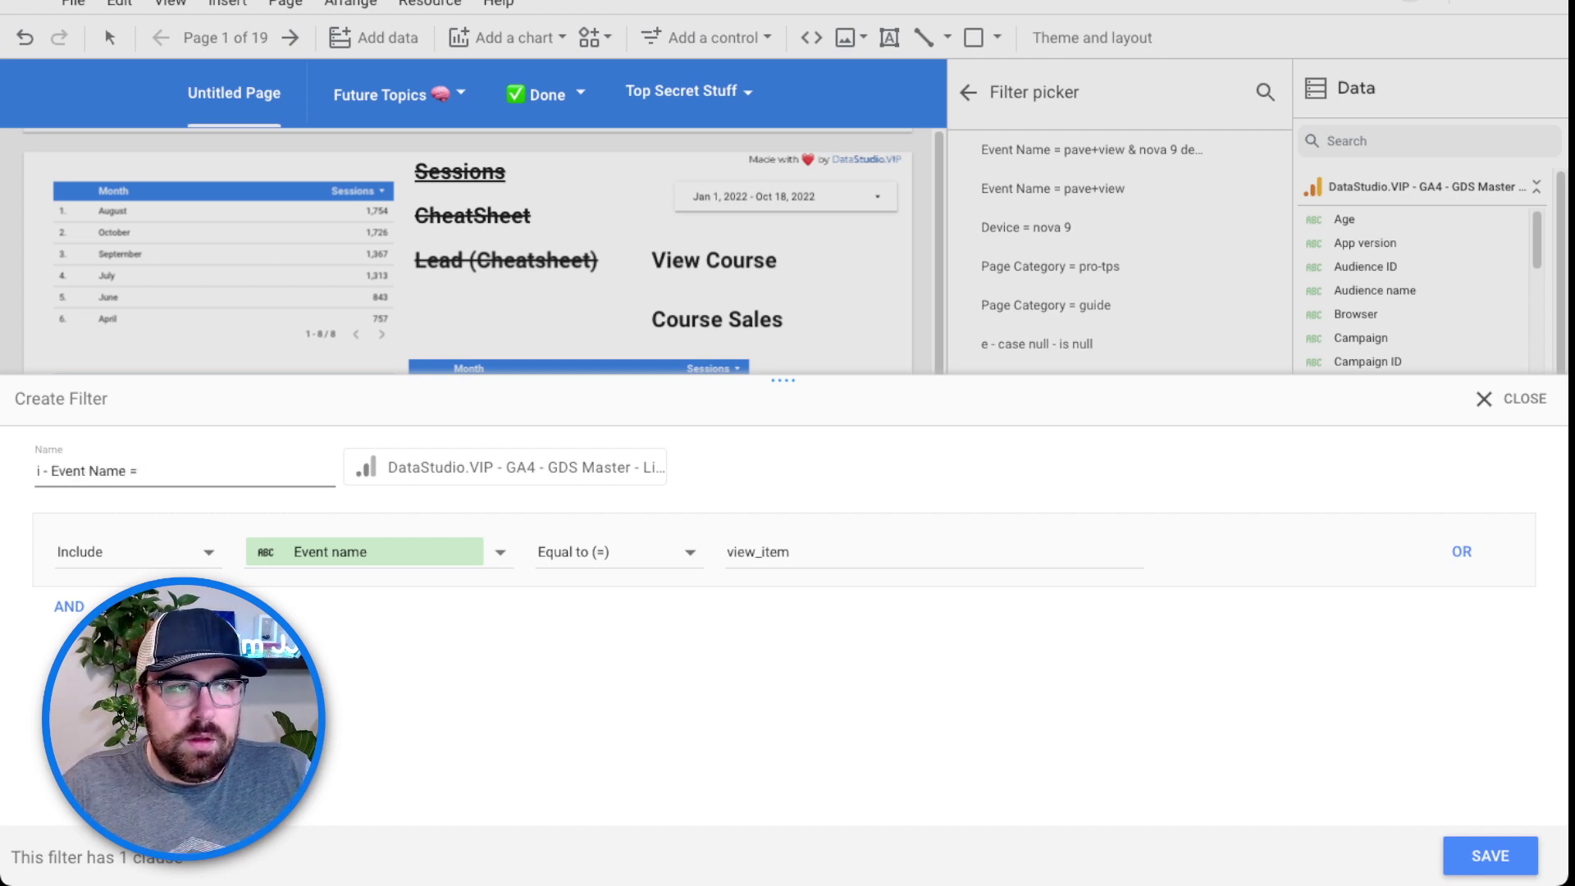
pyautogui.write('view_item')
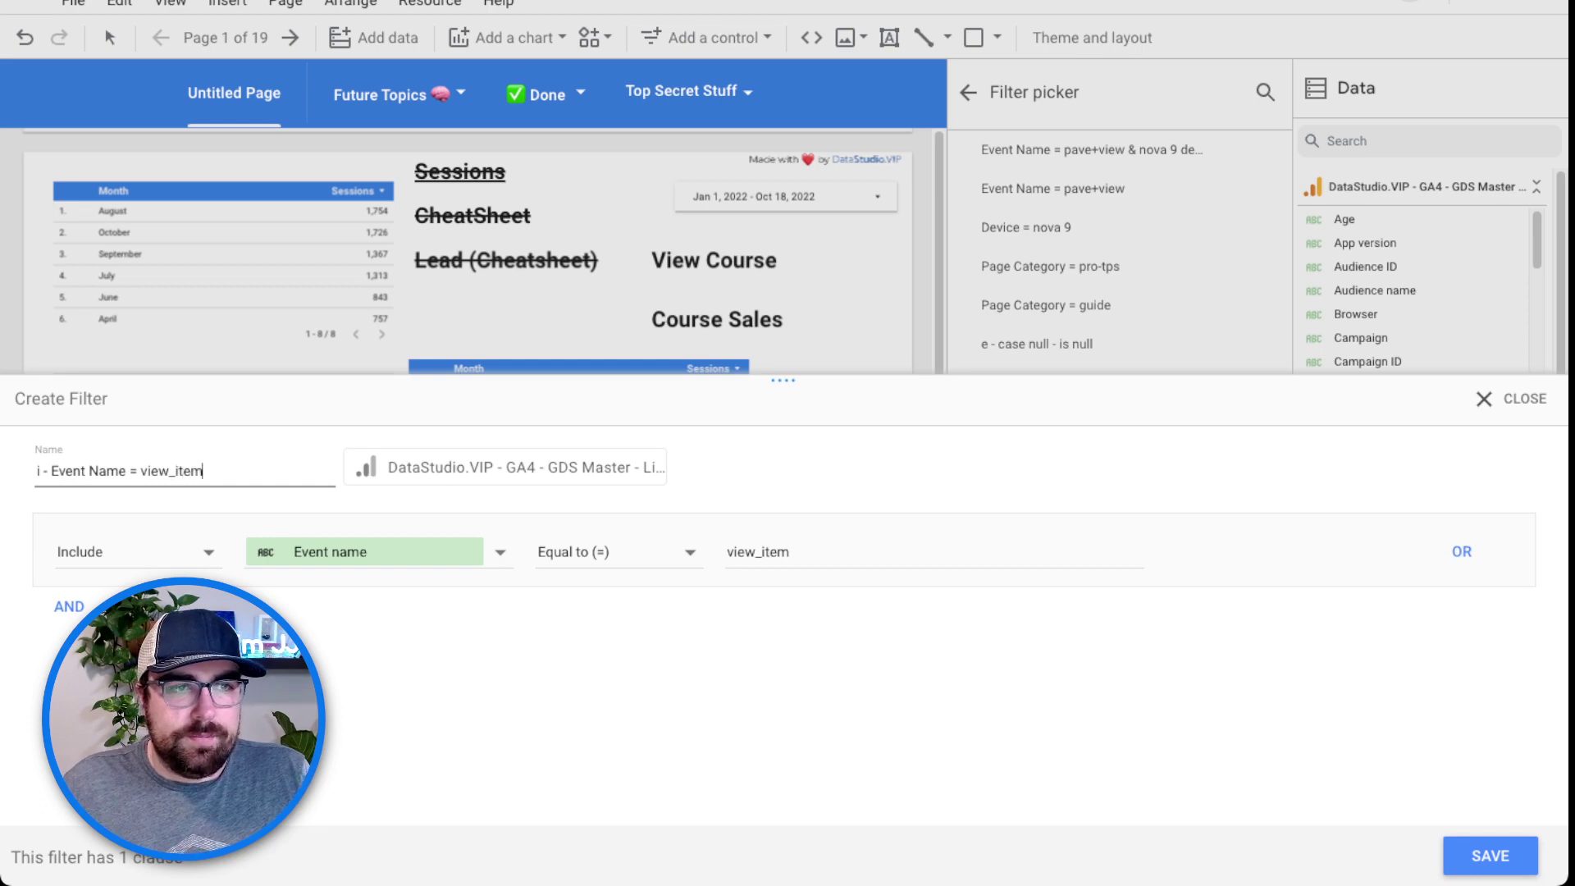
pyautogui.click(1491, 856)
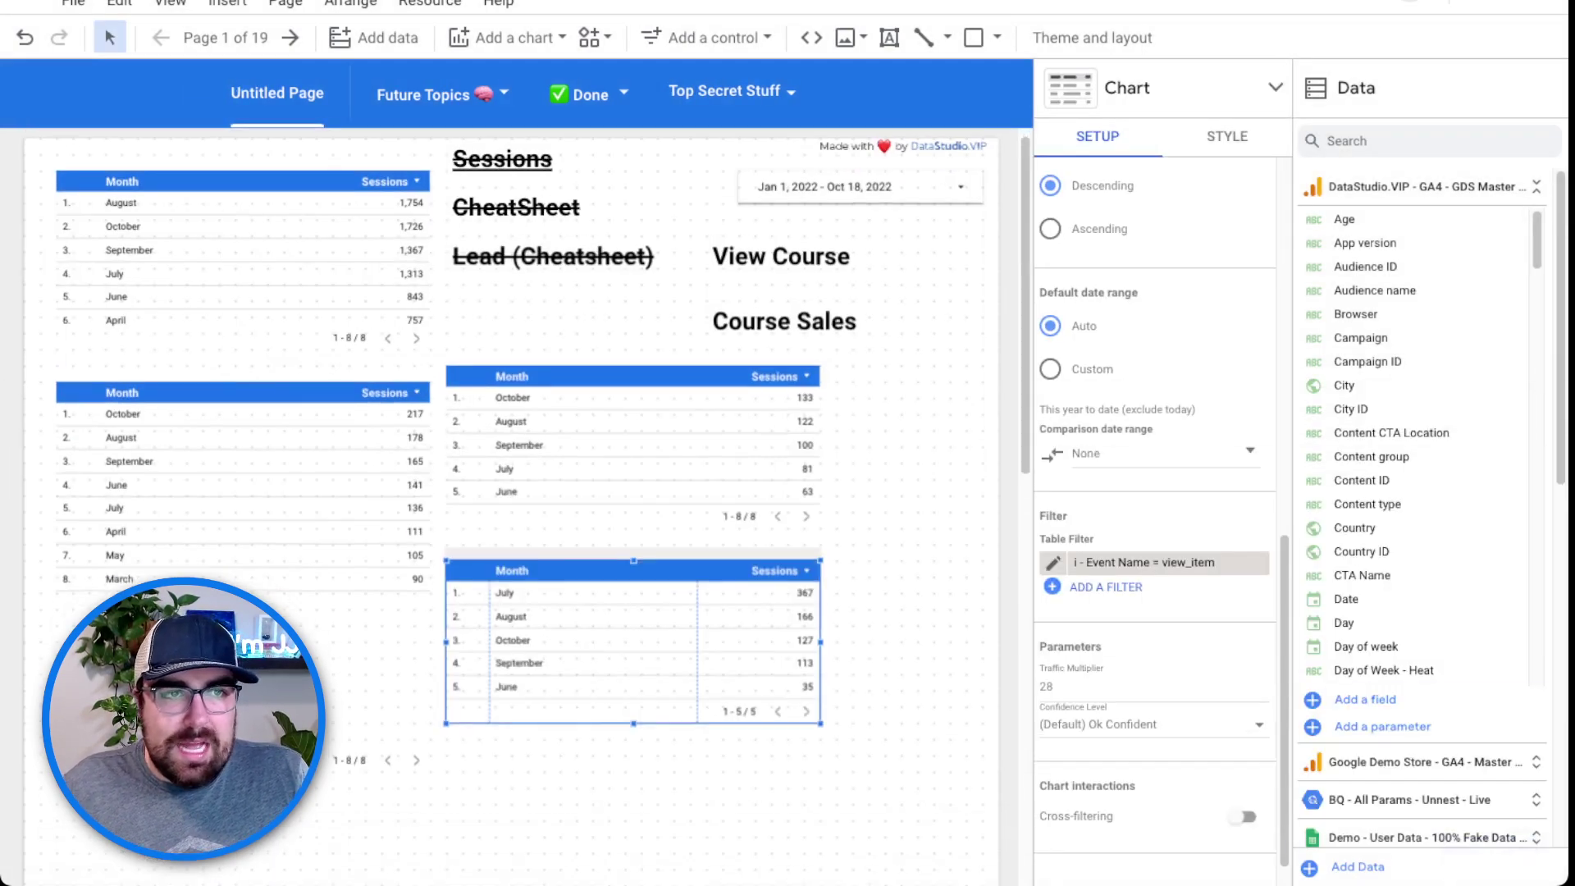
# Nudge the view_item table left, duplicate it, and move the copy to the right so it partly overlaps the original.
pyautogui.press('Left')
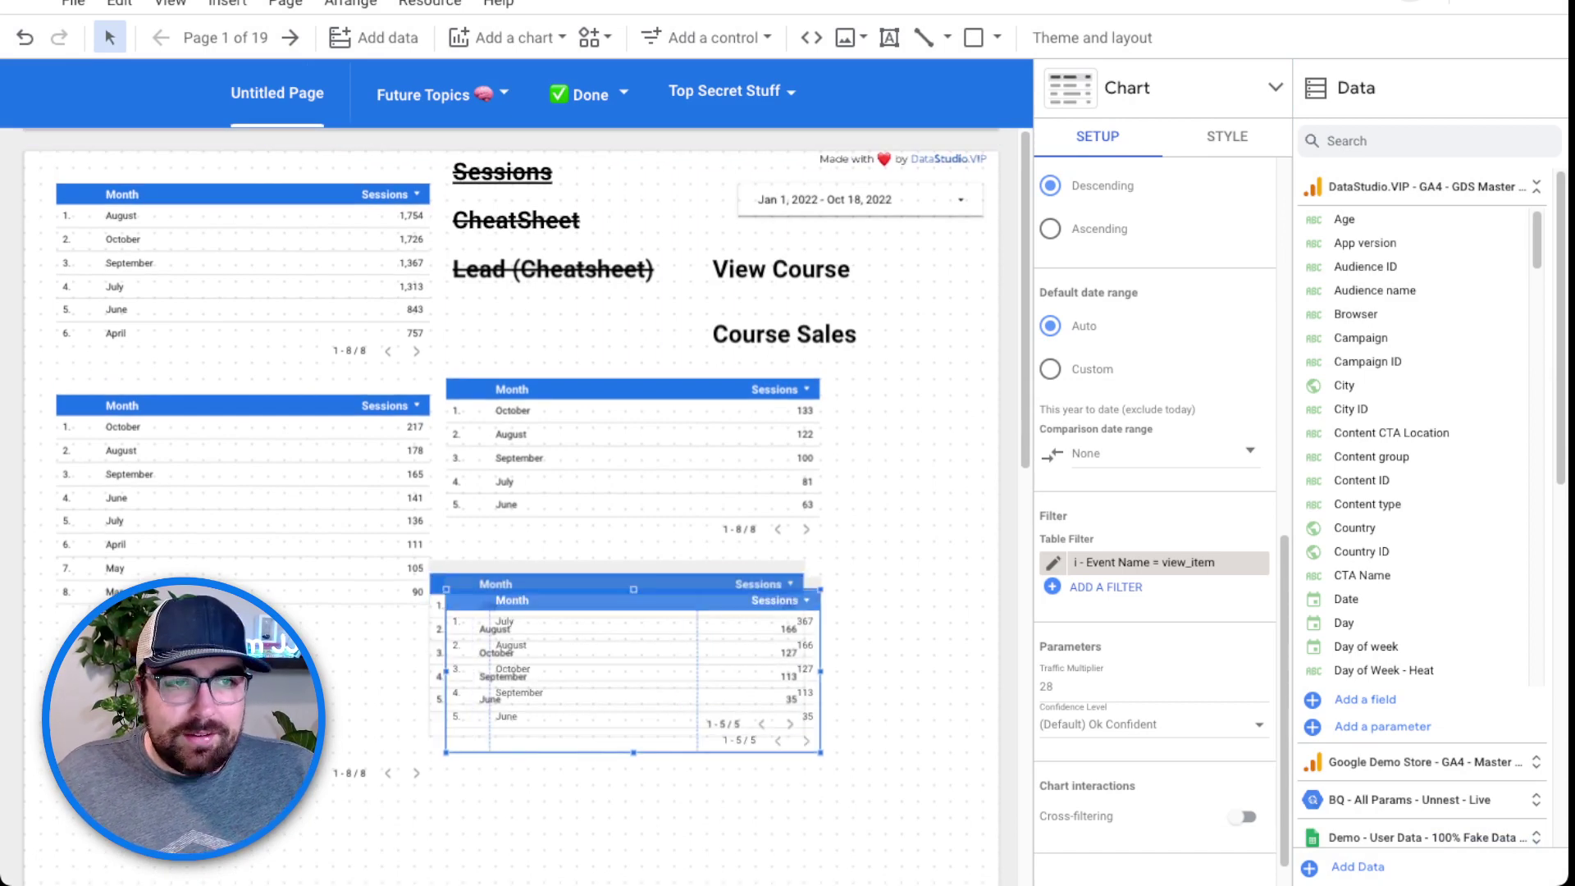
pyautogui.hotkey('ctrl', 'd')
pyautogui.moveTo(656, 669); pyautogui.dragTo(795, 688)
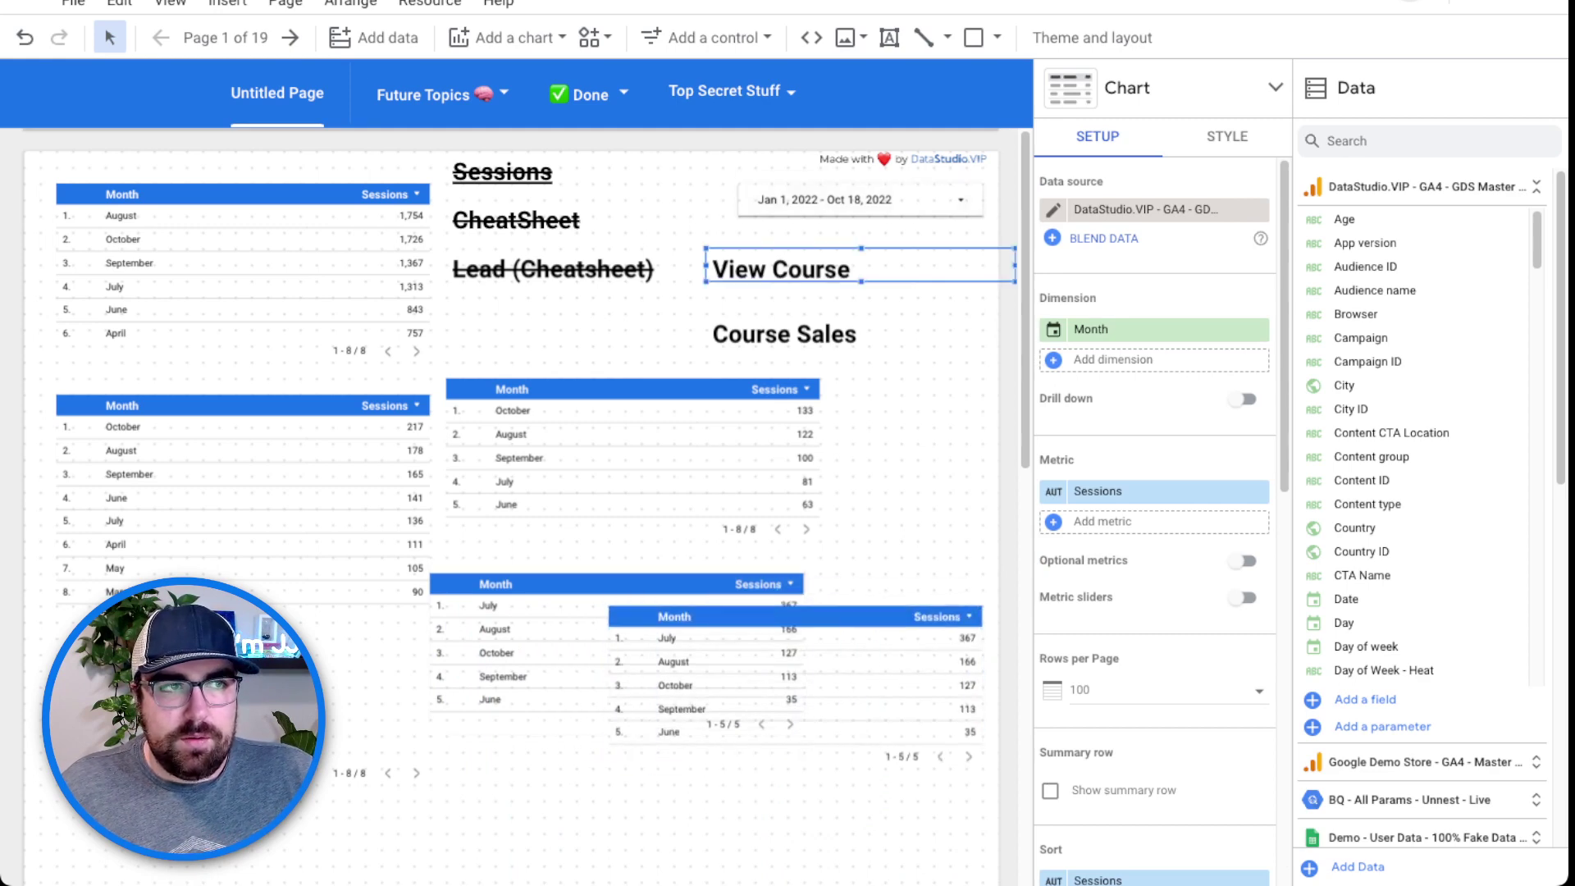
# Shorten the unfiltered Sessions table to four rows, then move the cheatsheet table up beneath it and shorten that one too.
pyautogui.click(244, 271)
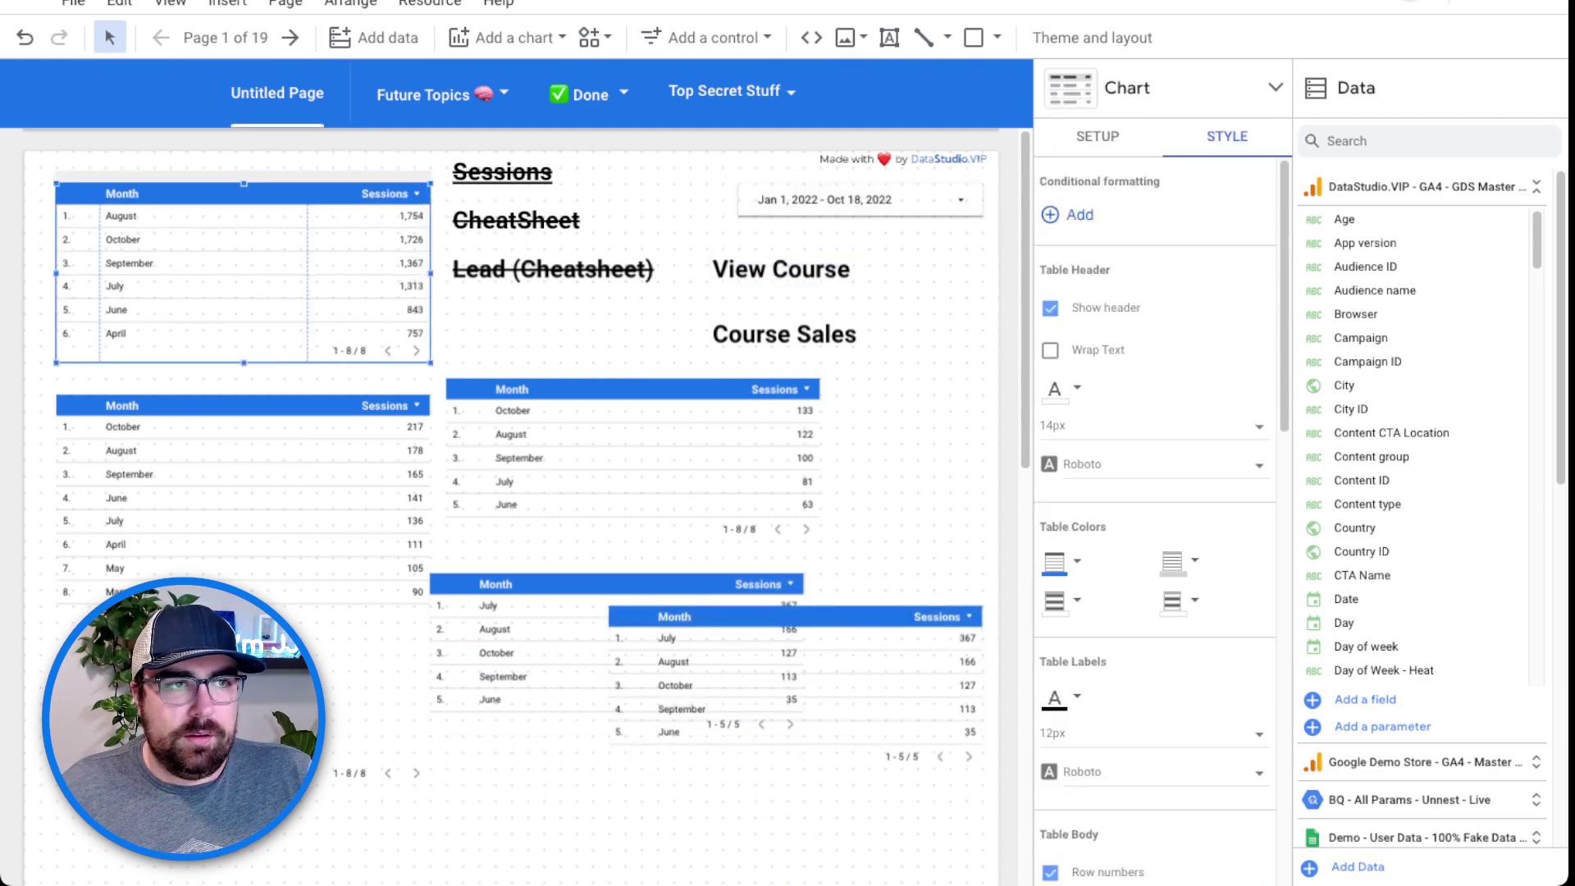
pyautogui.moveTo(244, 362); pyautogui.dragTo(244, 313)
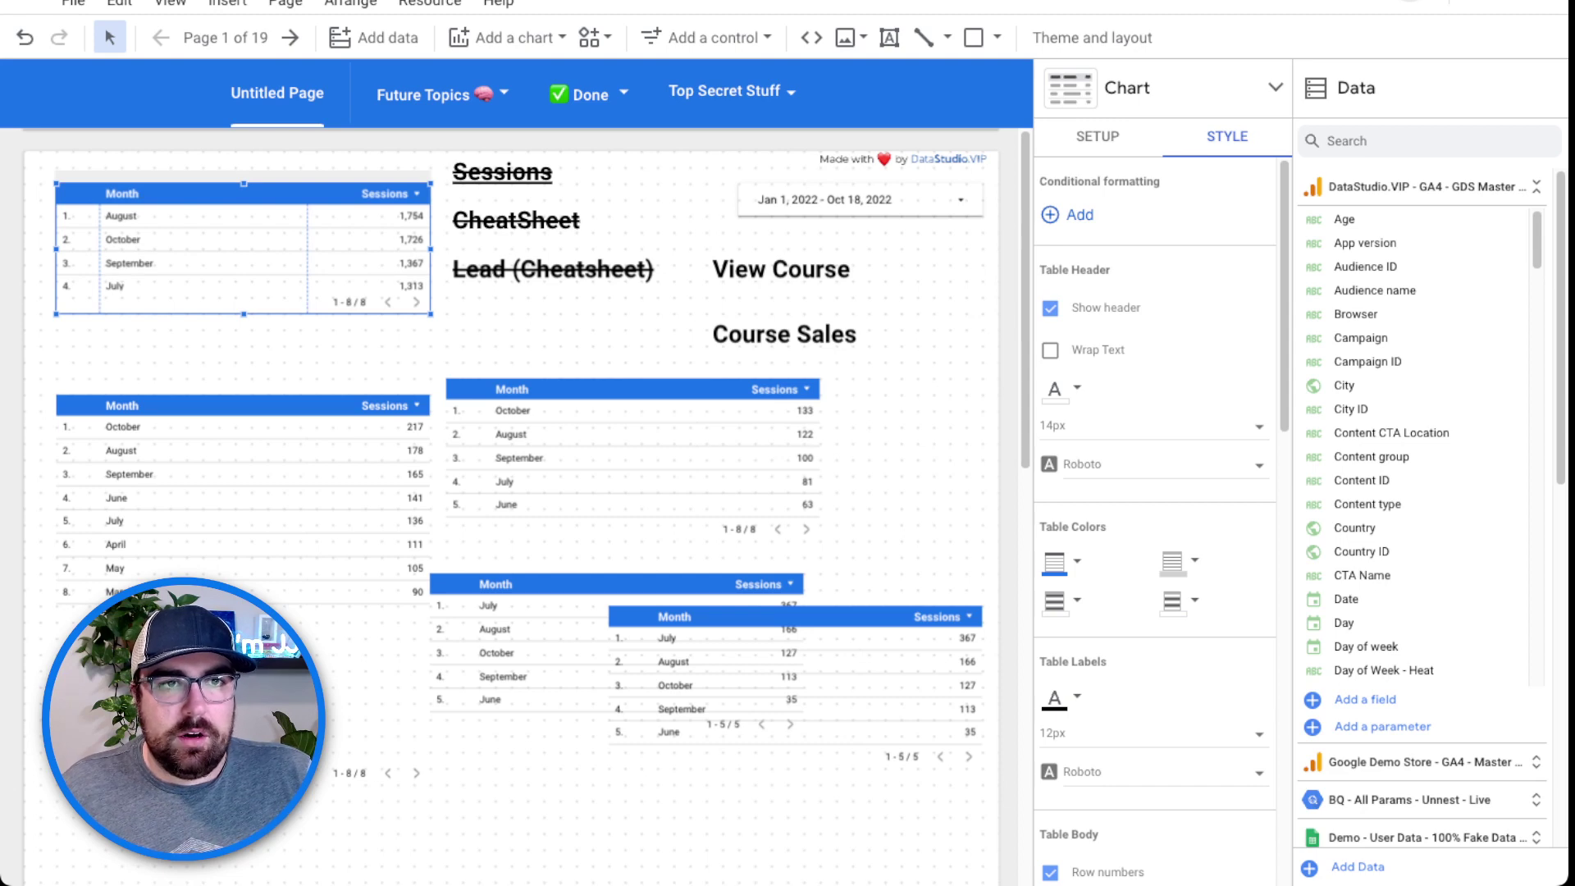
pyautogui.moveTo(244, 492); pyautogui.dragTo(244, 428)
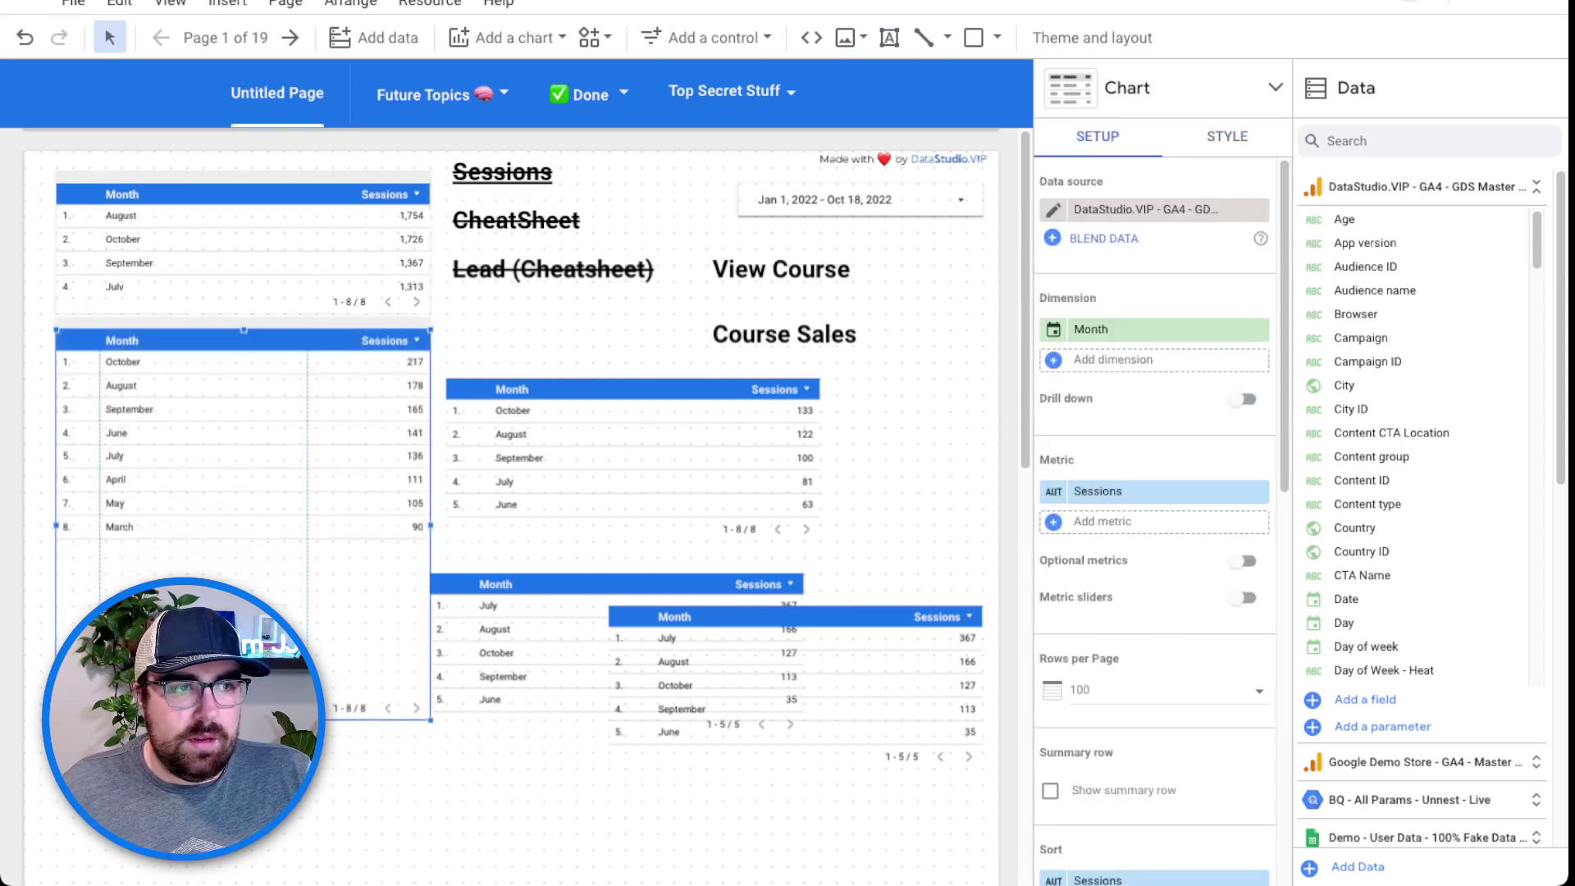
pyautogui.moveTo(243, 720); pyautogui.dragTo(244, 525)
# Rename the Sessions metric in the cheatsheet page table to "Cheatsheet: Aware".
pyautogui.click(1058, 490)
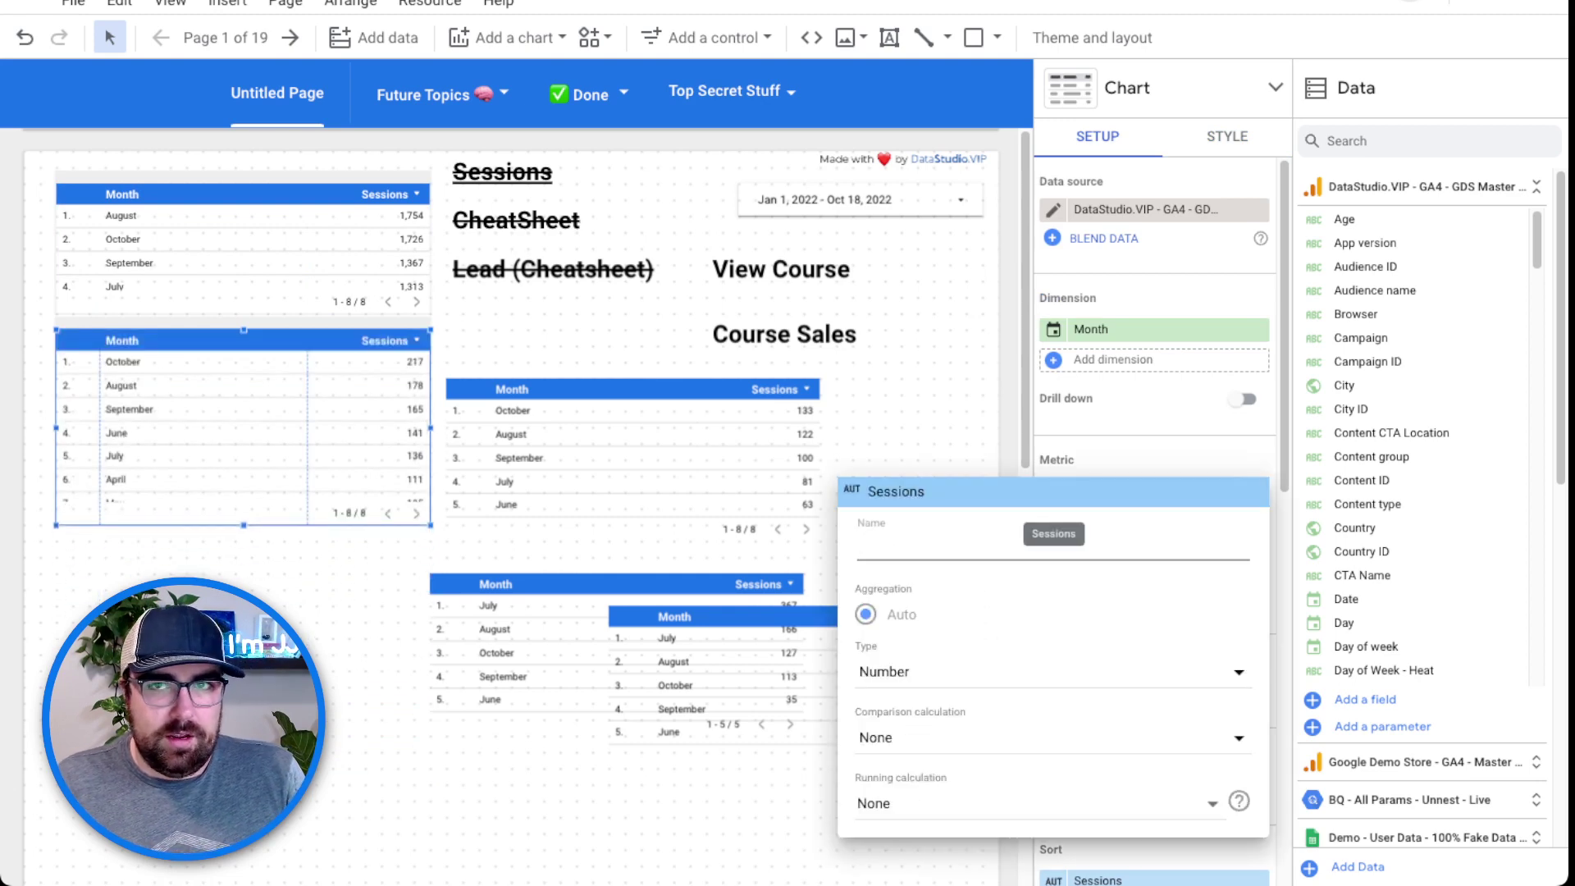
pyautogui.write('Cheats')
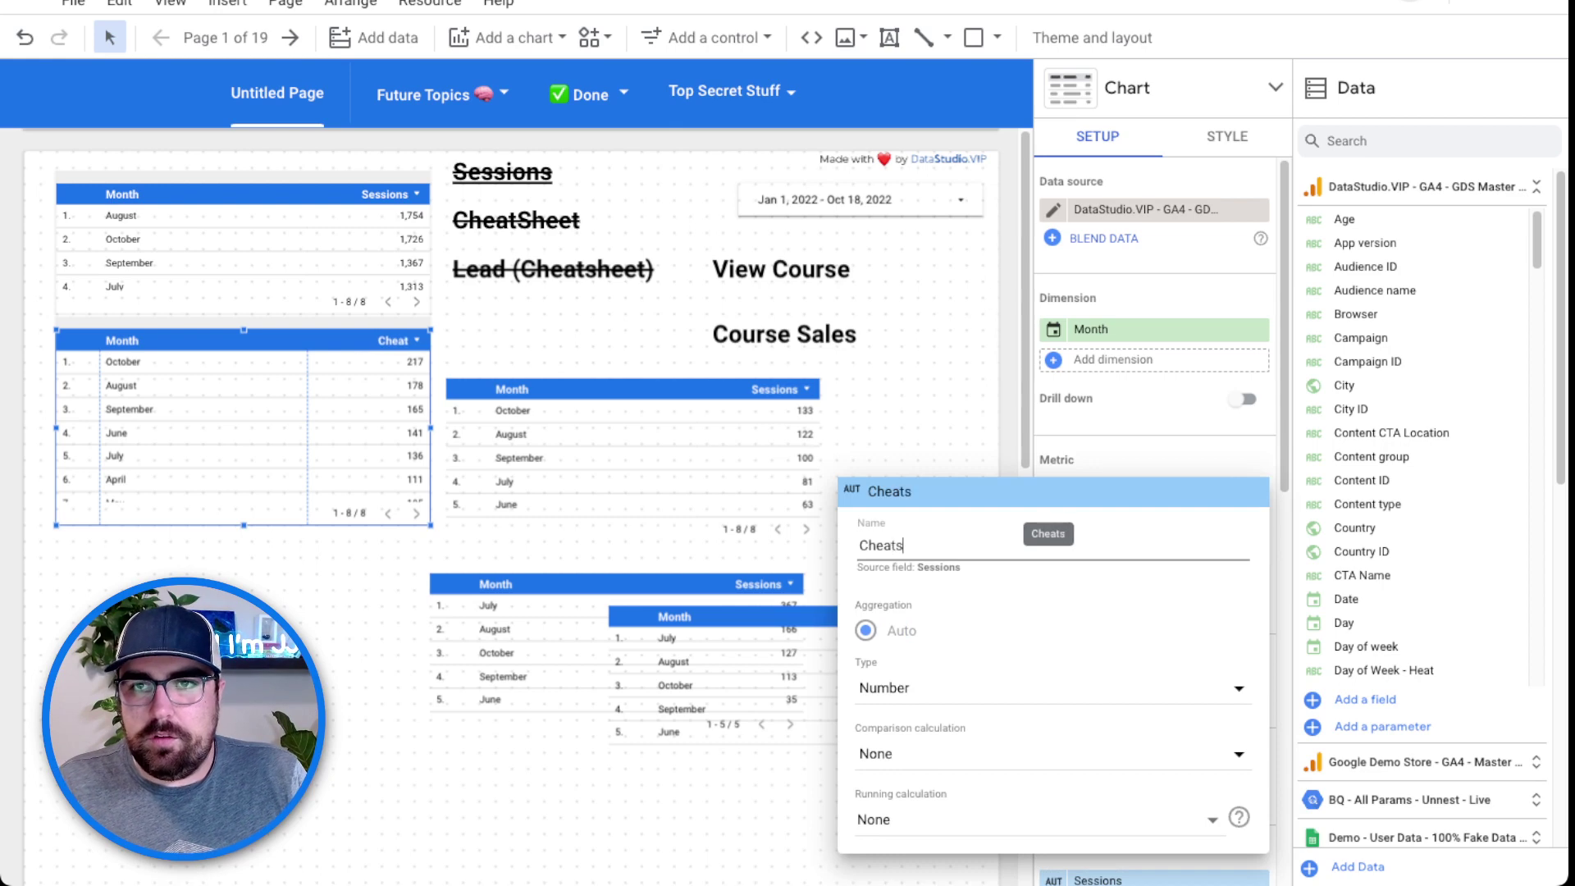
pyautogui.write('heet: Saw')
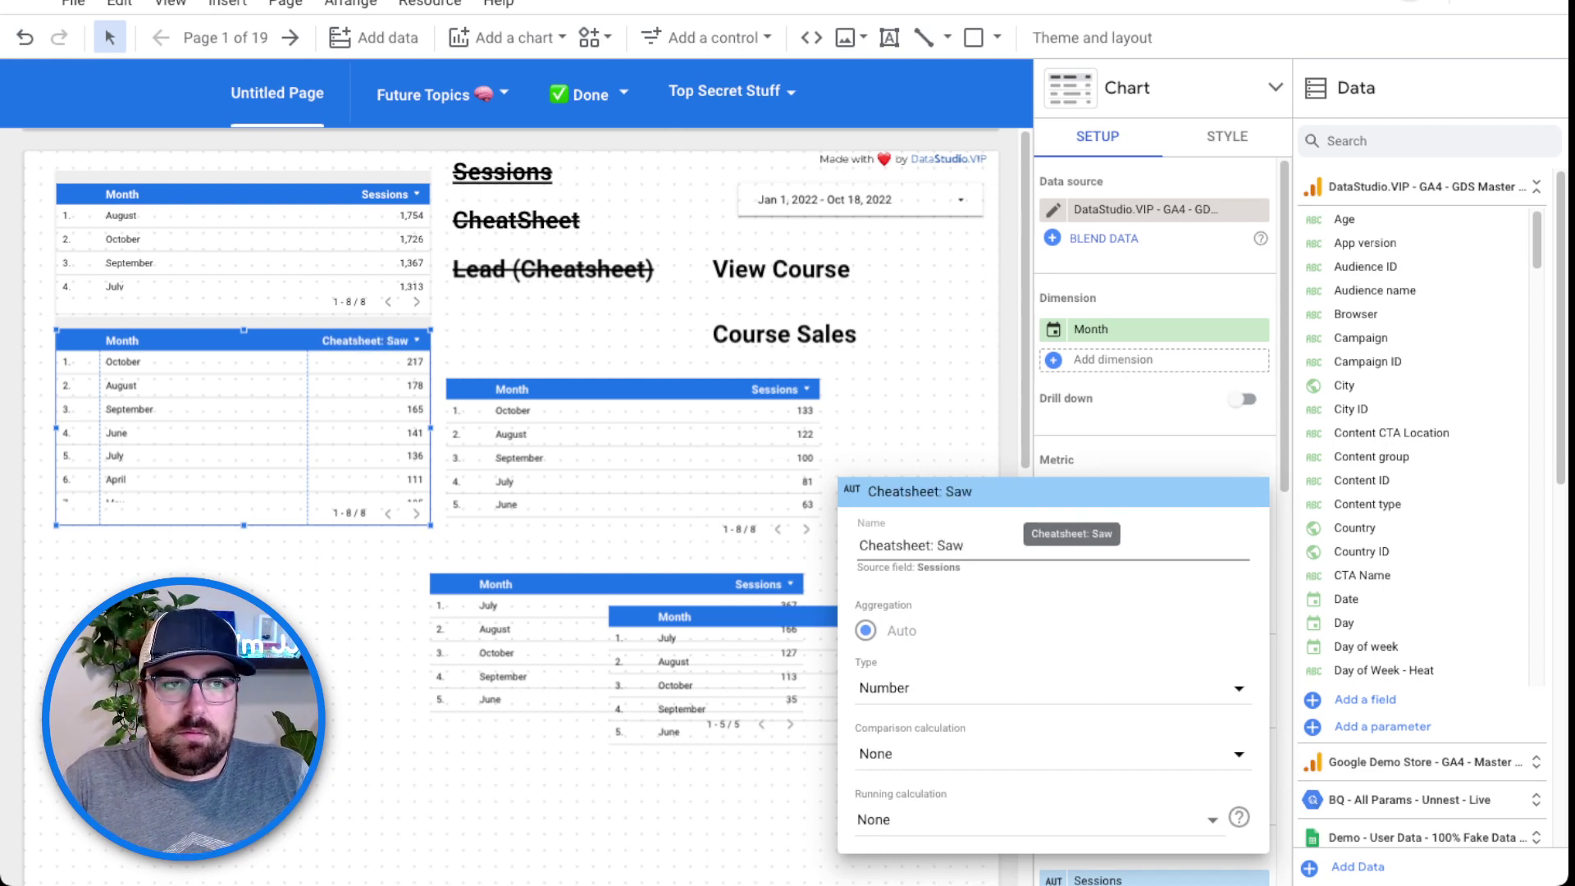
pyautogui.press('BackSpace')
pyautogui.press('BackSpace')
pyautogui.press('BackSpace')
pyautogui.write('Aware')
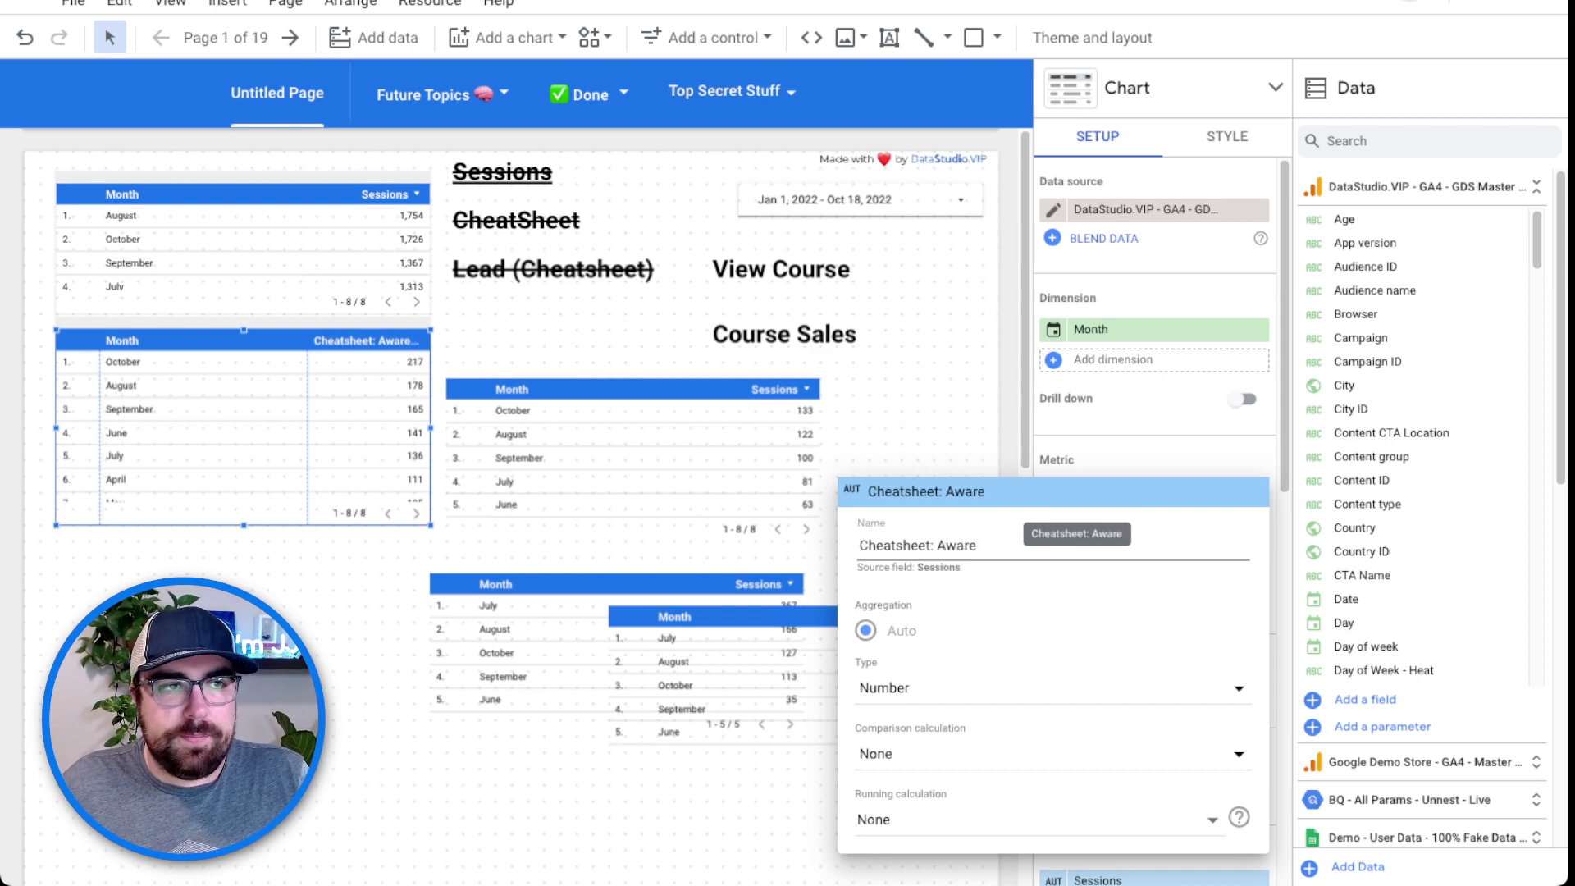
pyautogui.press('Return')
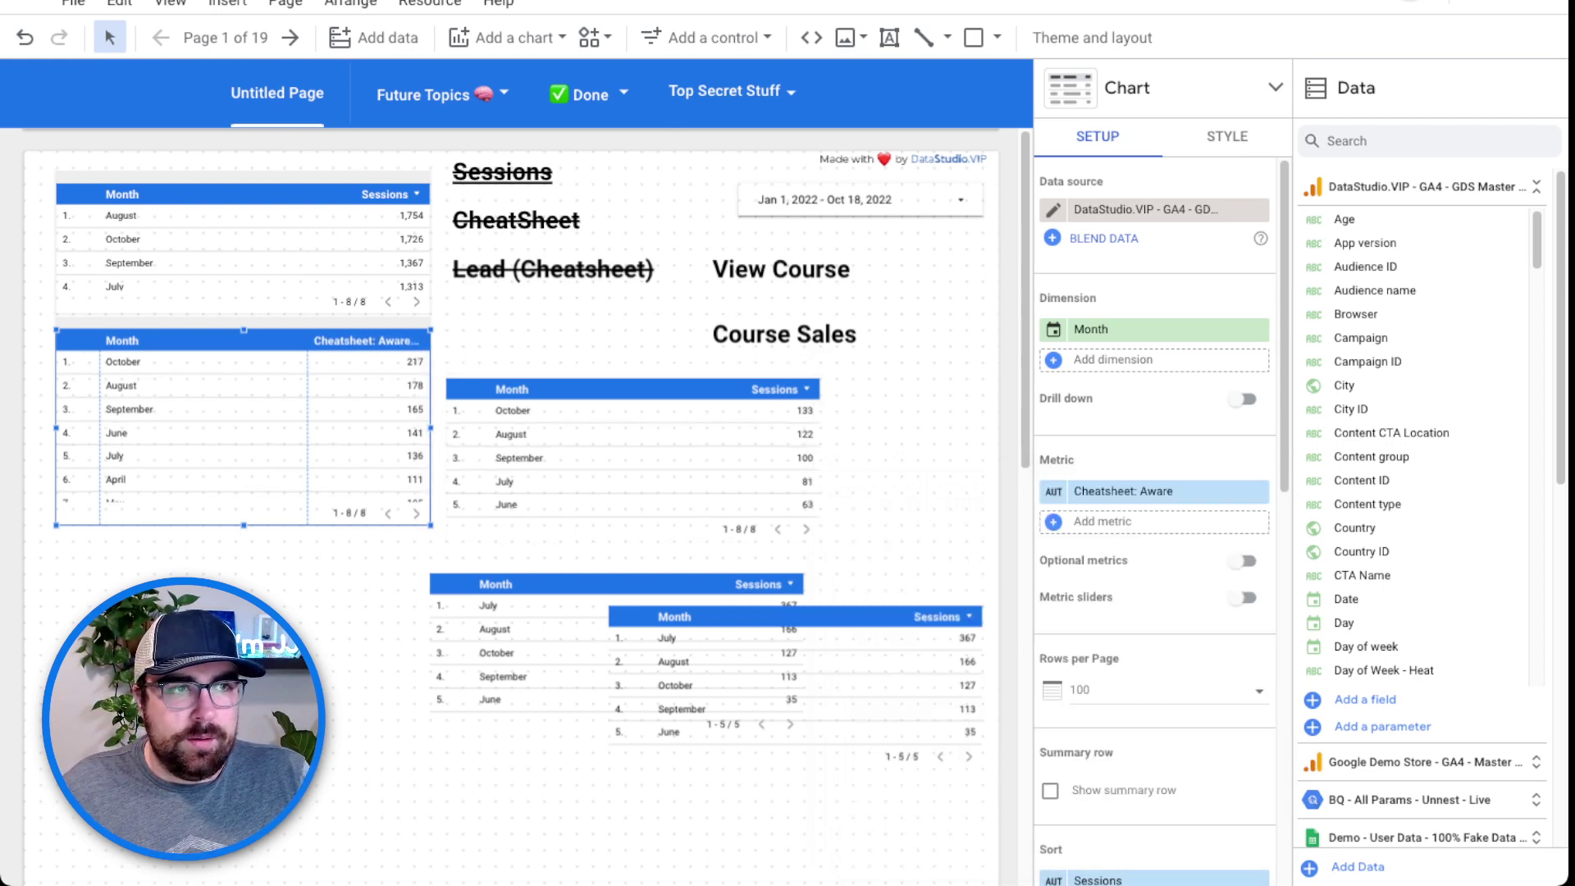
# Shorten the Cheatsheet: Aware table to four rows and move the thank-you-filtered table directly beneath it.
pyautogui.moveTo(244, 525); pyautogui.dragTo(243, 460)
pyautogui.click(633, 459)
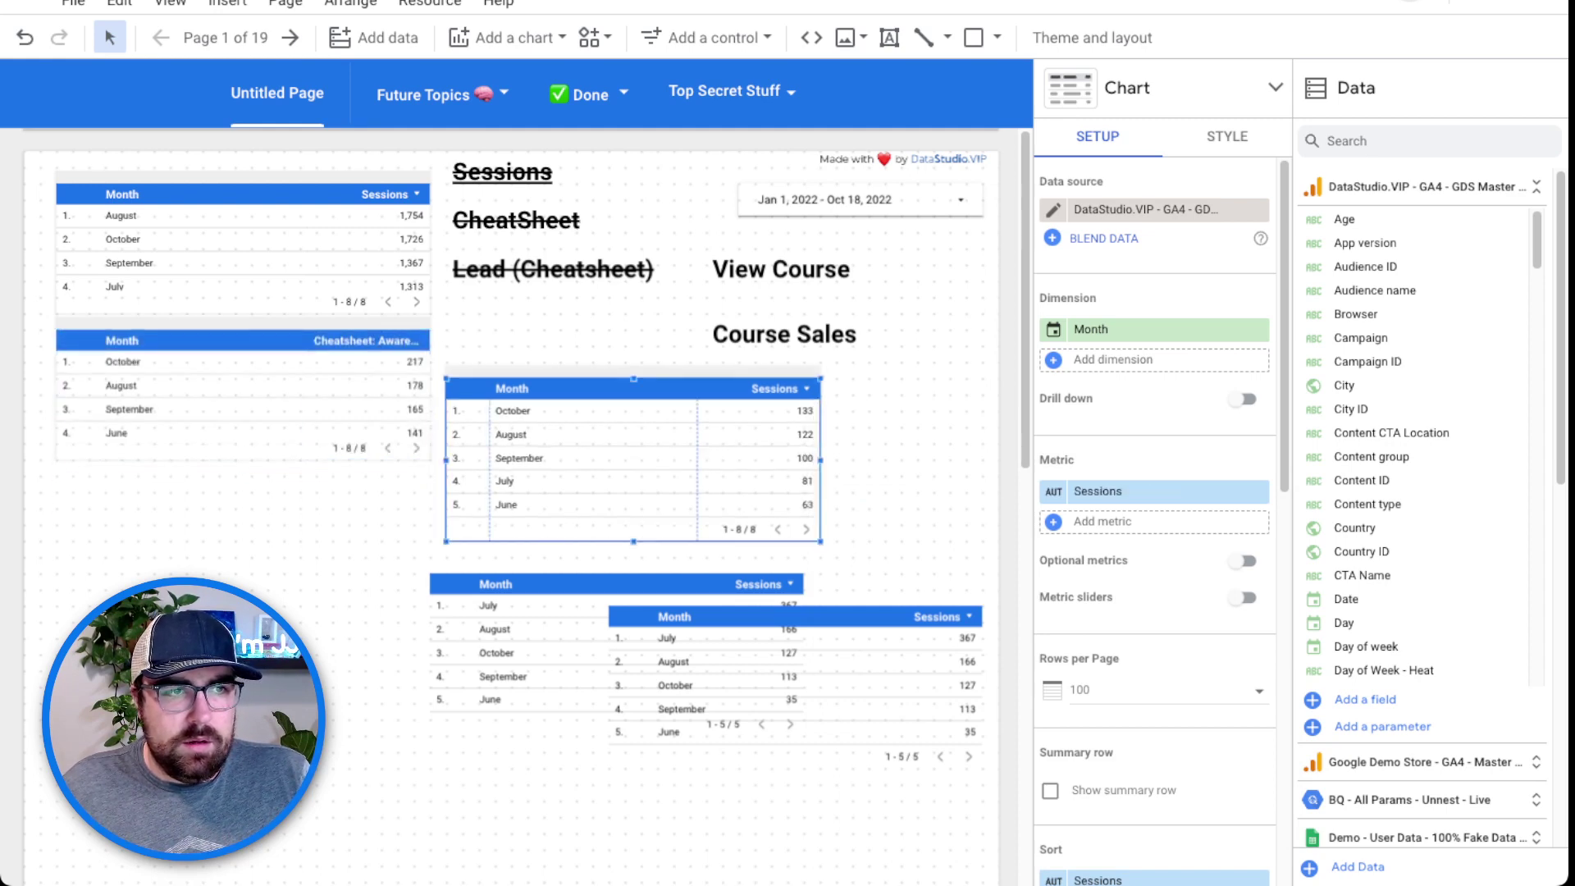
pyautogui.moveTo(634, 460)
pyautogui.mouseDown()
pyautogui.moveTo(311, 558)
pyautogui.moveTo(263, 550)
pyautogui.moveTo(799, 447)
pyautogui.moveTo(764, 460)
pyautogui.mouseUp()
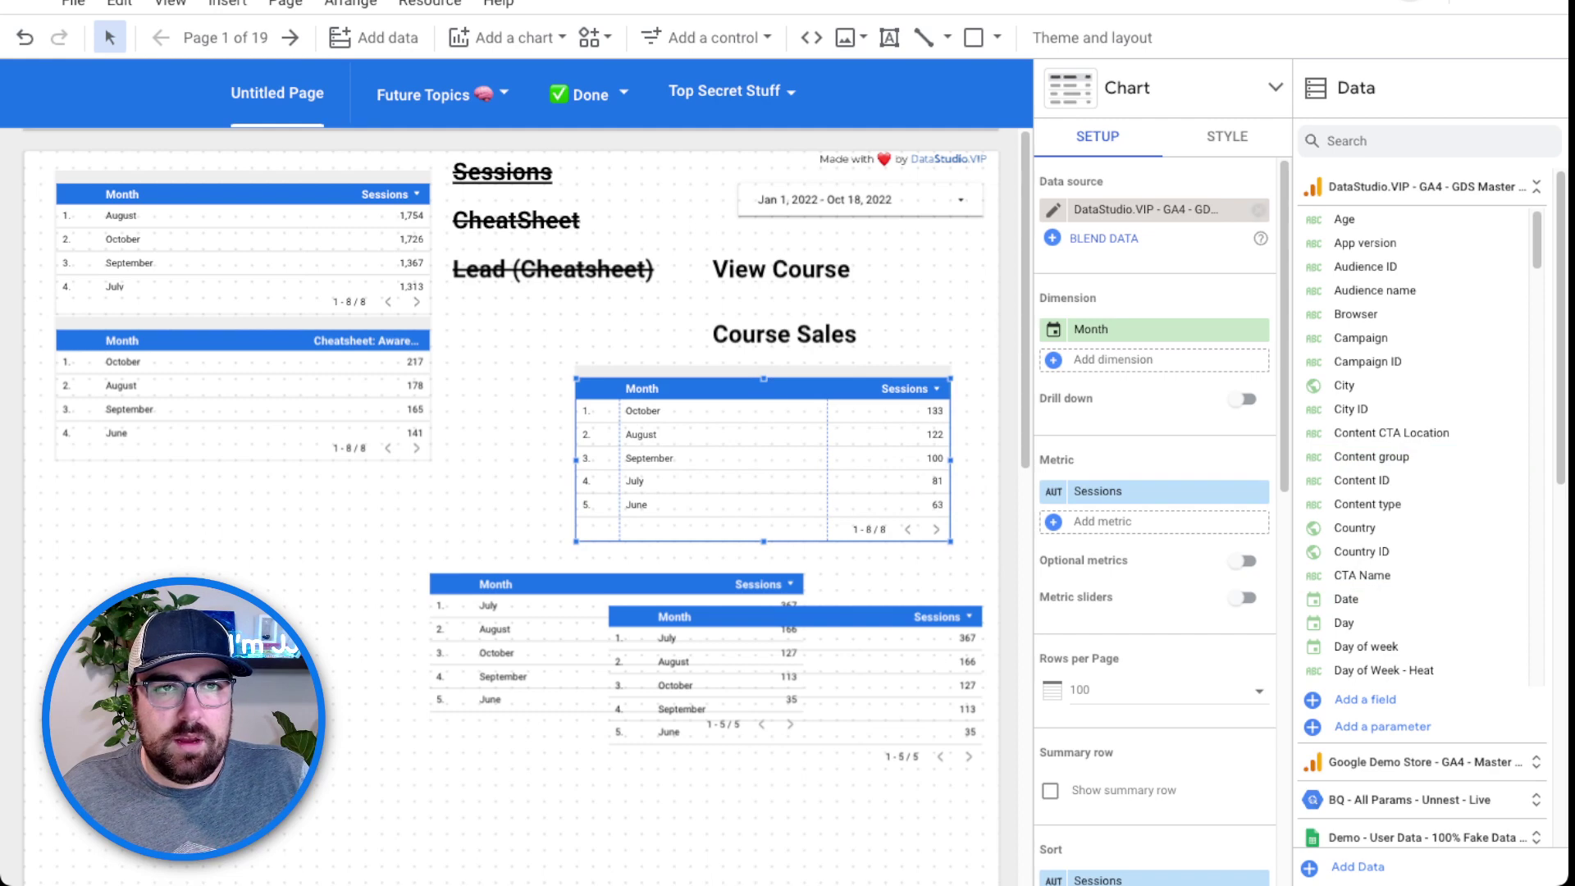
pyautogui.click(1228, 136)
pyautogui.scroll(-10, 1155, 492)
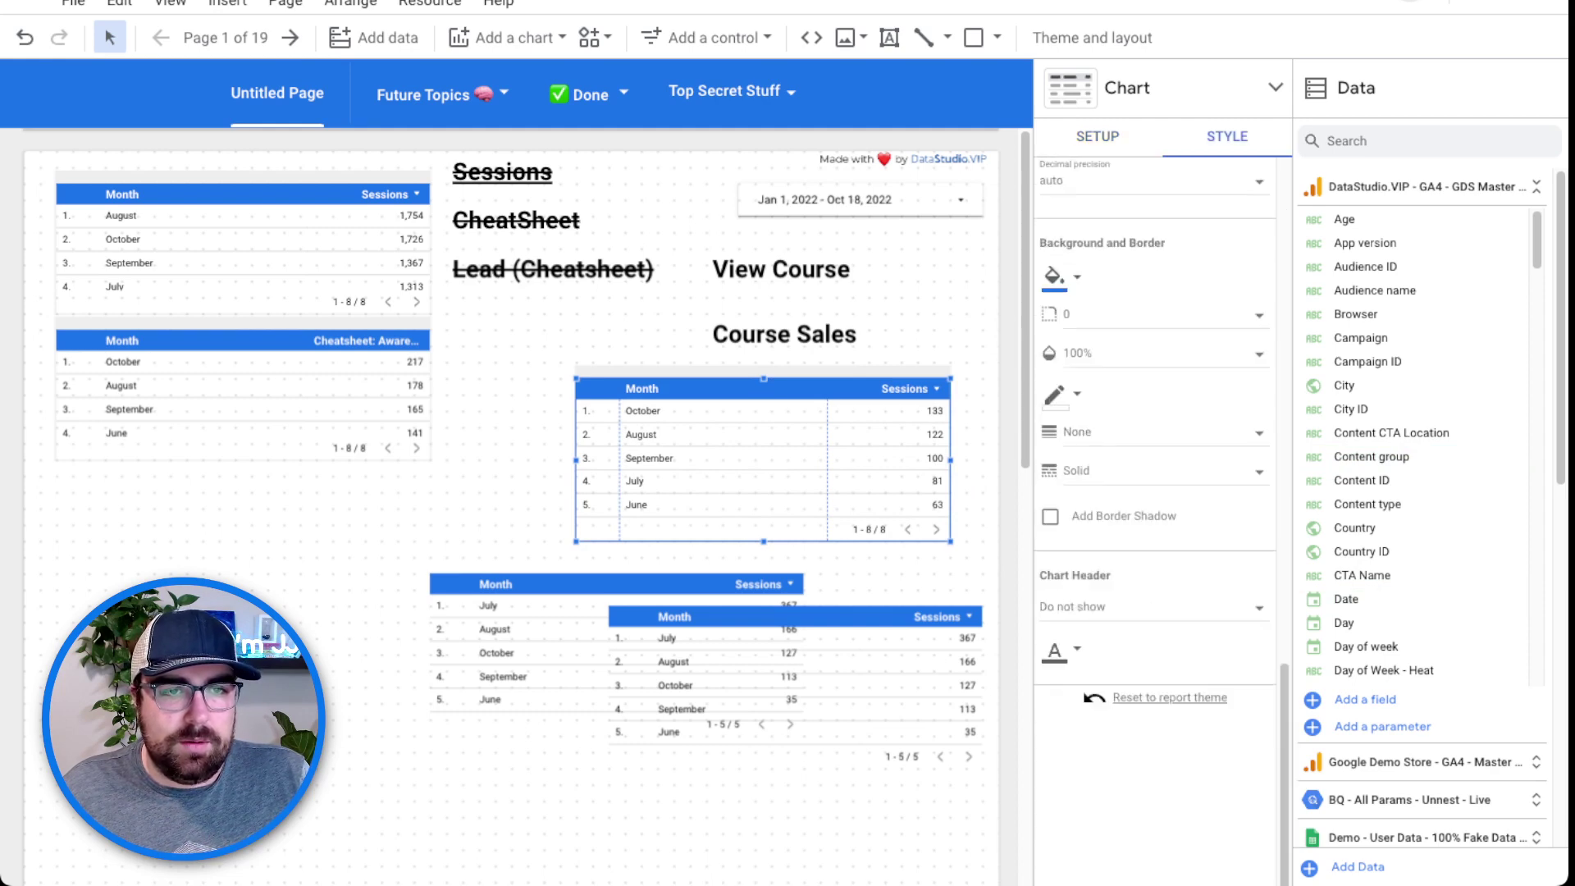
pyautogui.scroll(6, 1156, 492)
pyautogui.click(1098, 137)
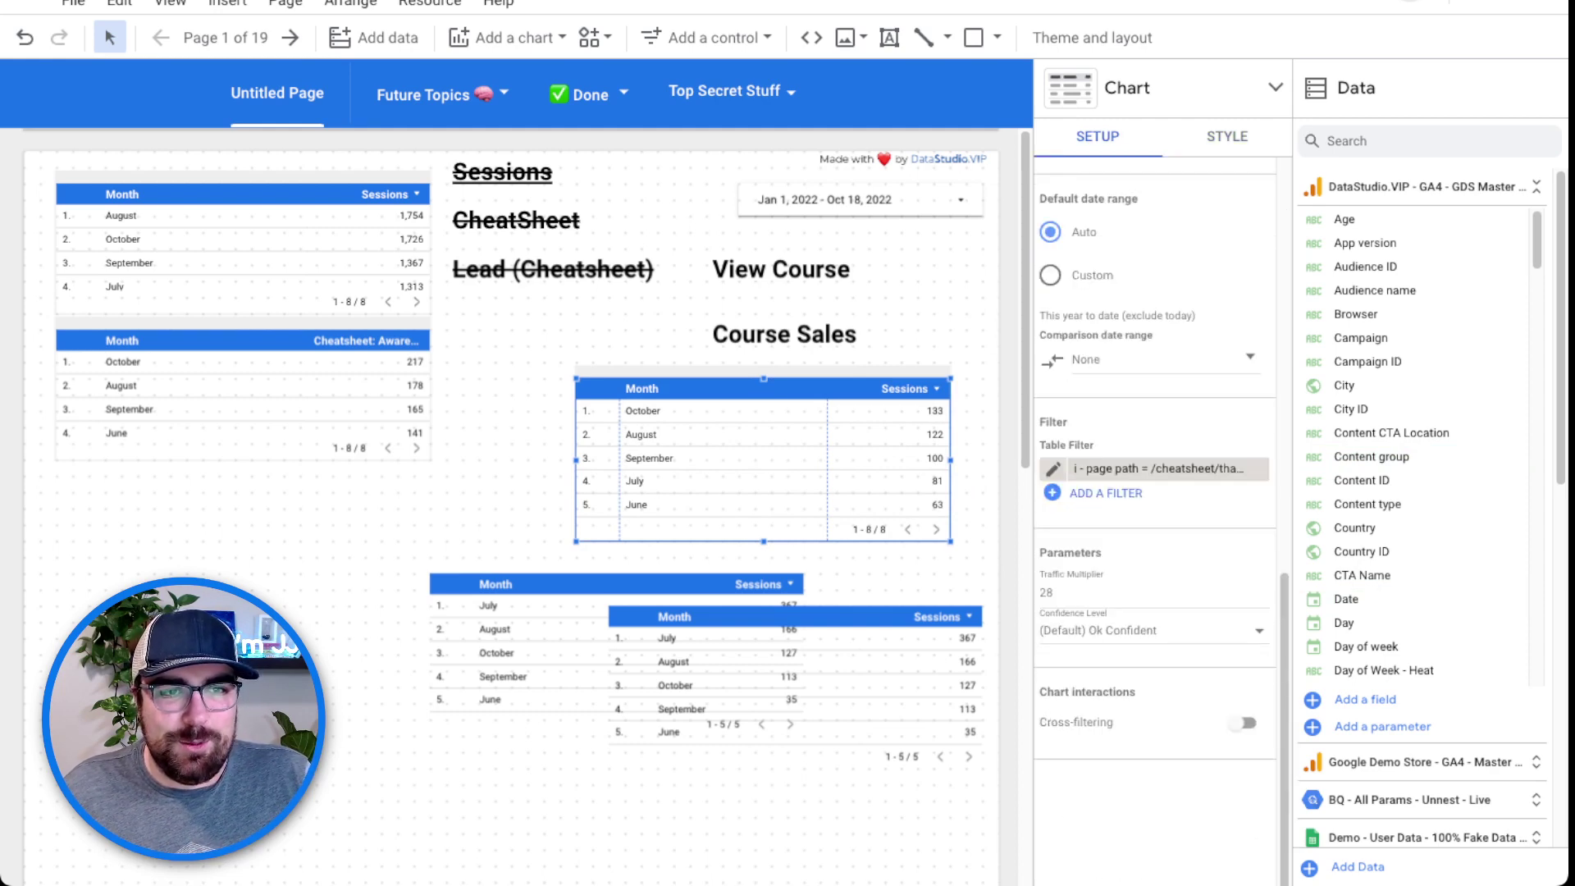
pyautogui.moveTo(821, 459); pyautogui.dragTo(299, 556)
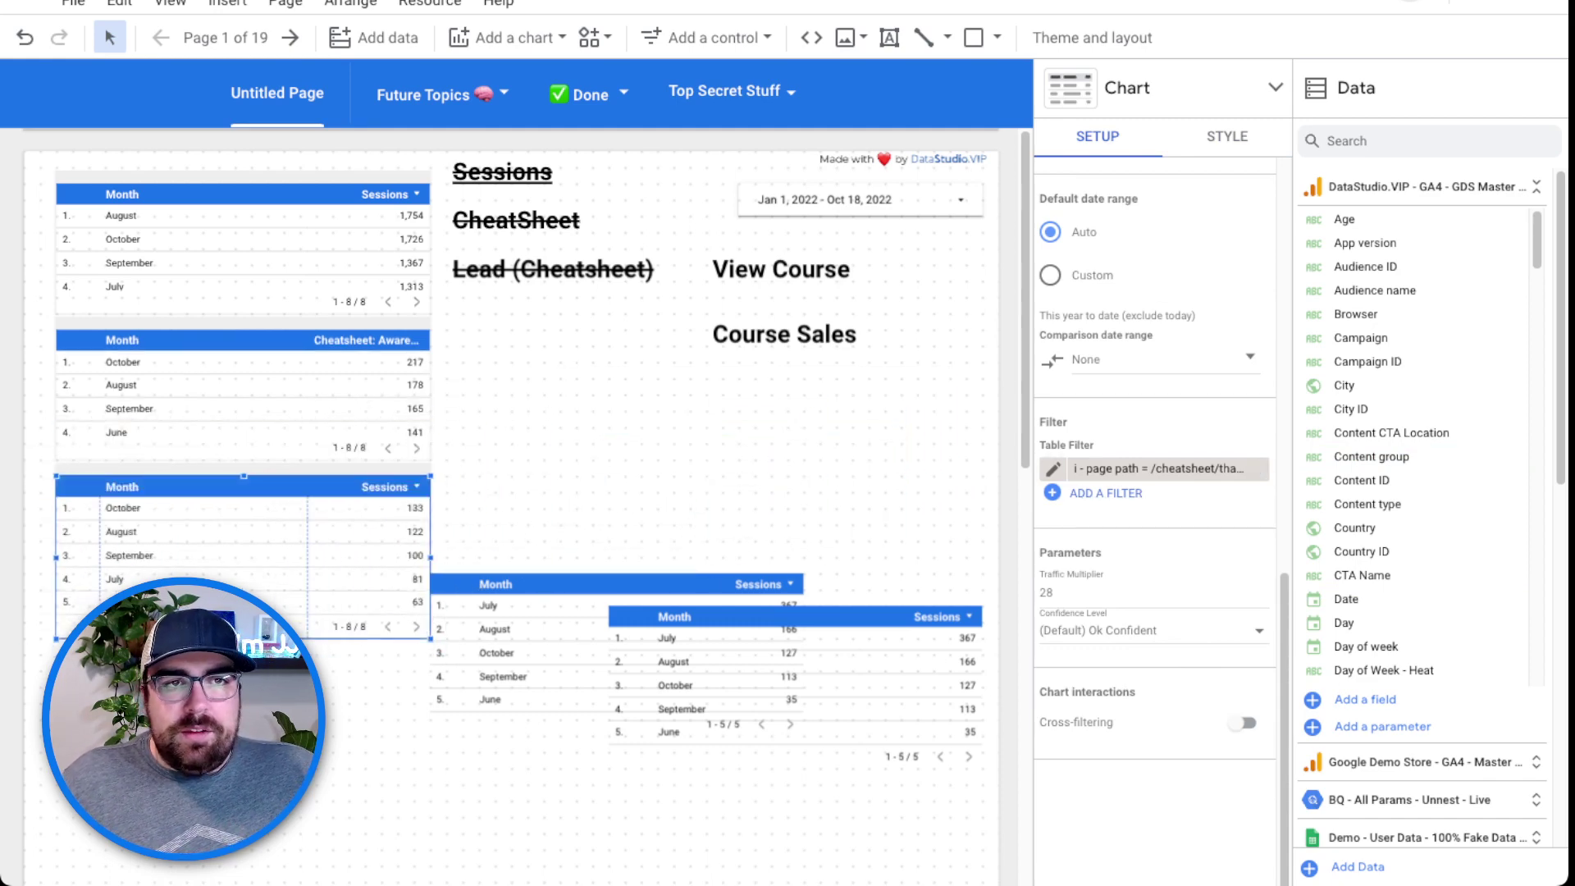
# Rename the Sessions metric in the thank-you-filtered table to "Cheatsheet: Leads".
pyautogui.scroll(7, 1148, 471)
pyautogui.click(1067, 468)
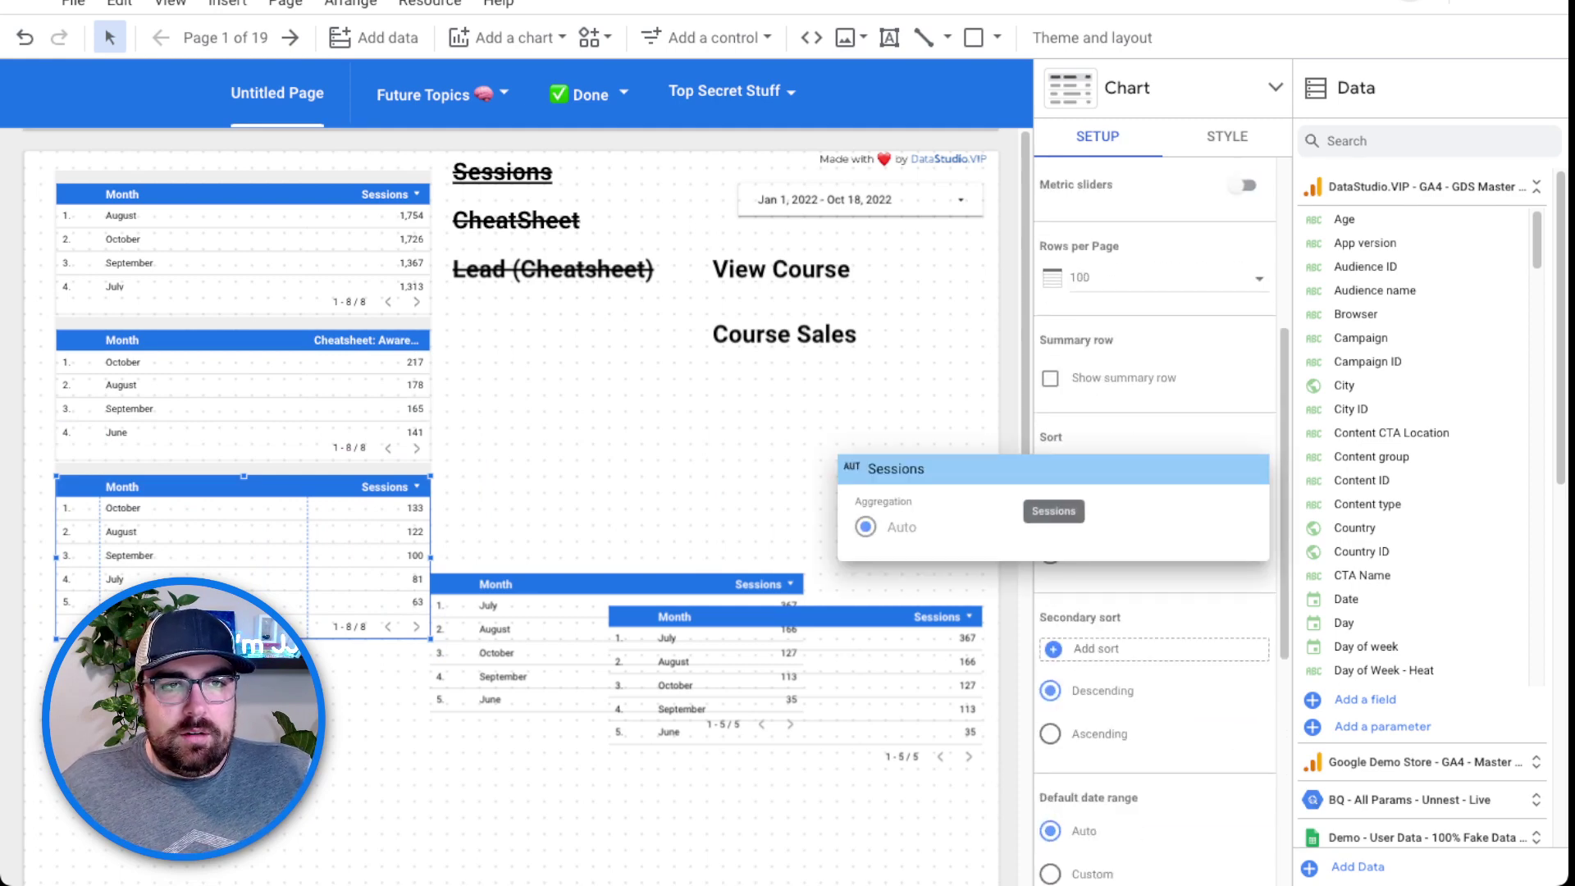
pyautogui.press('Escape')
pyautogui.scroll(5, 1155, 509)
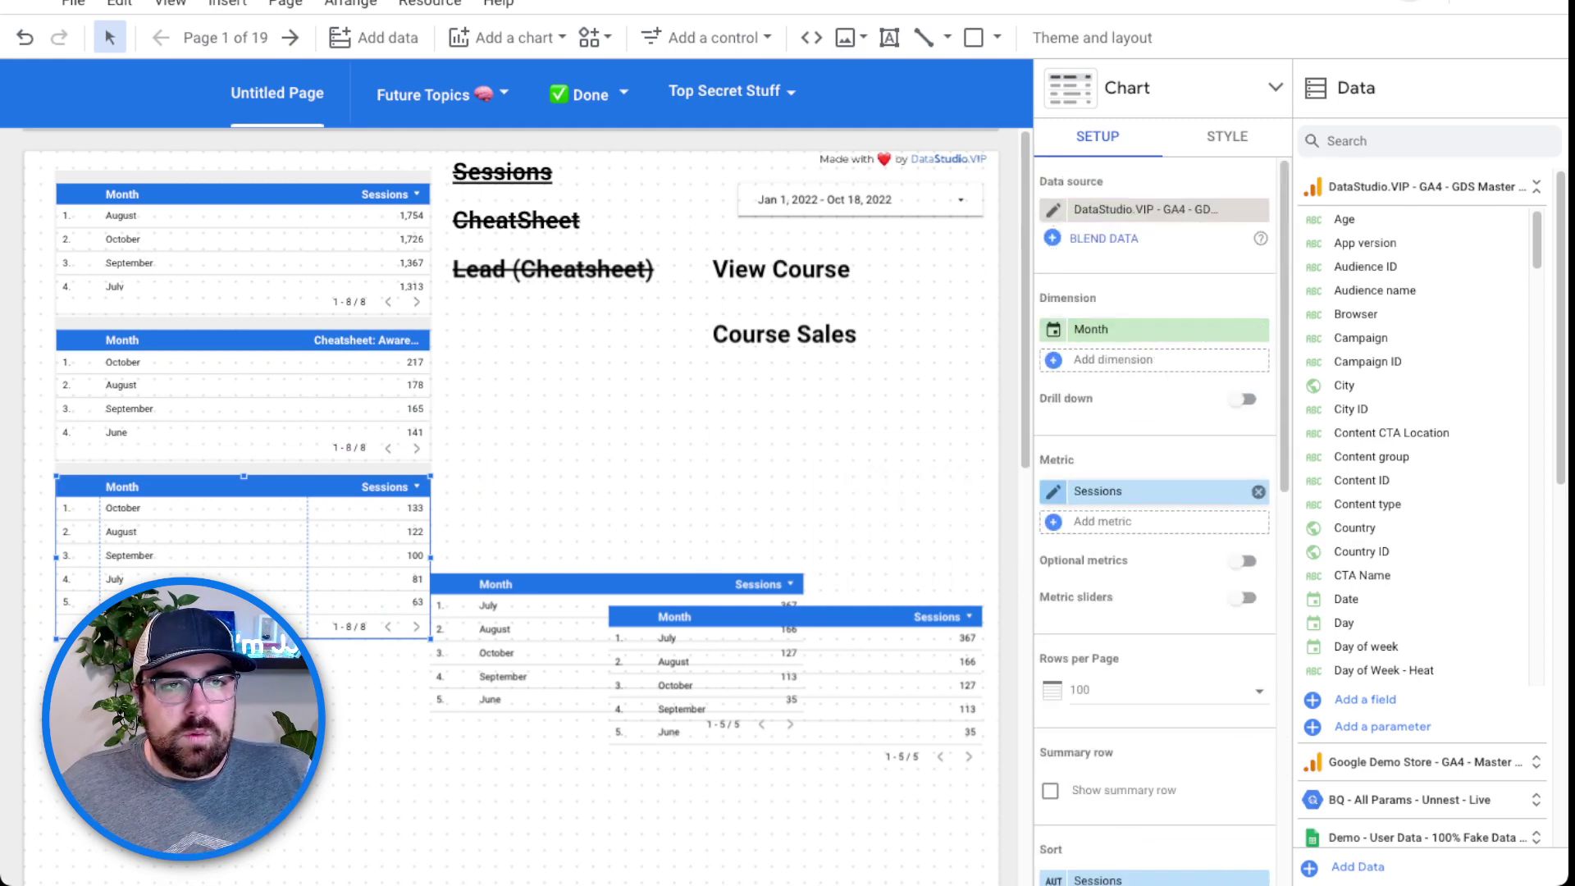
pyautogui.click(1053, 491)
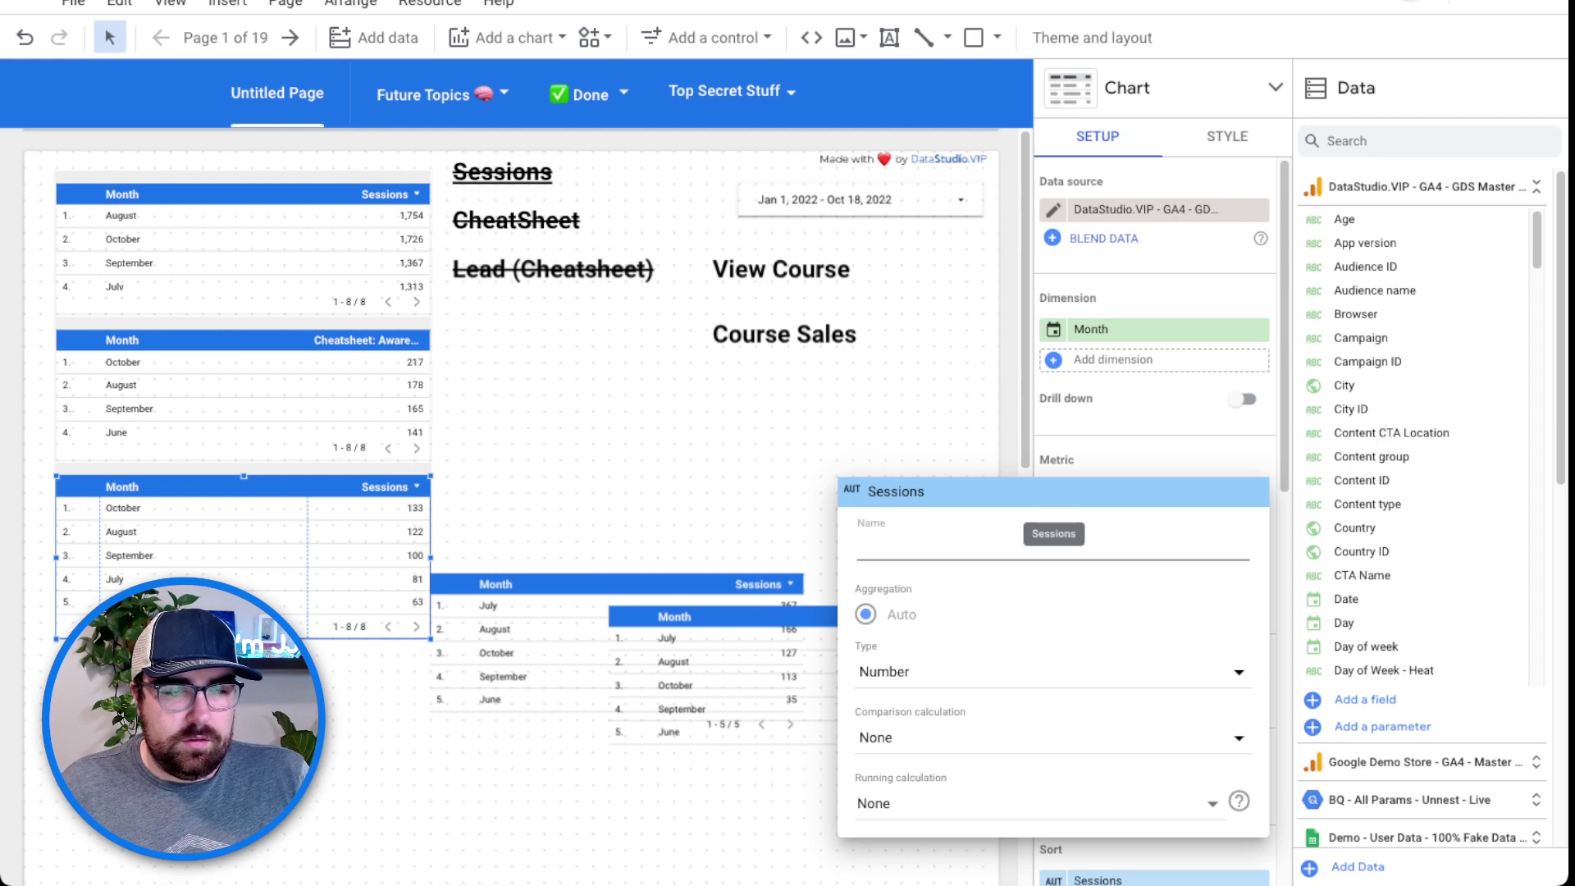
pyautogui.write('Cheatshe')
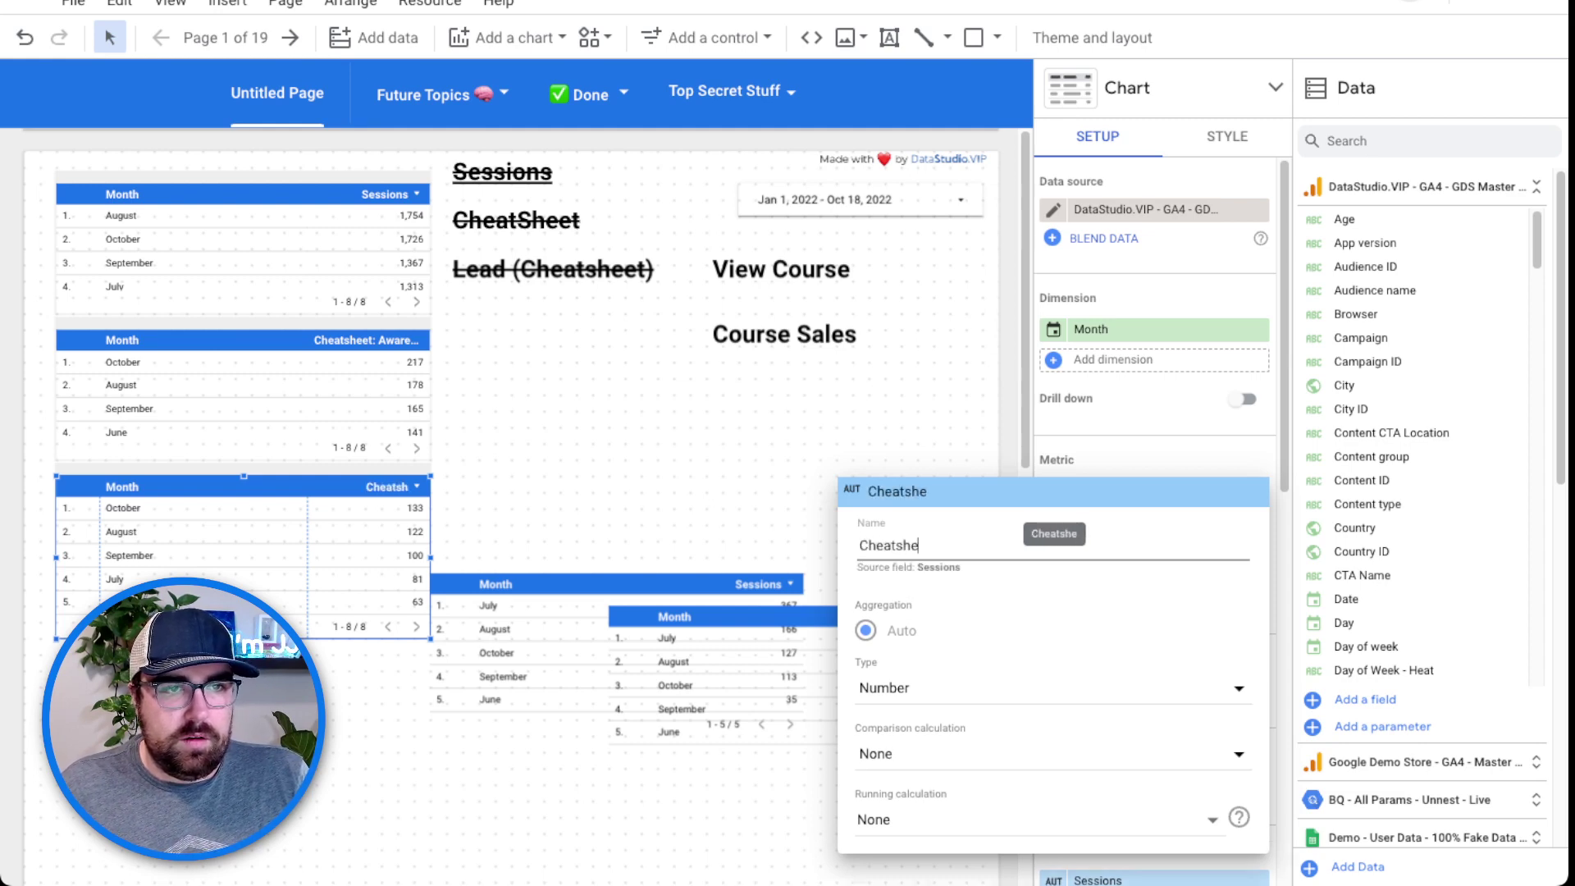
pyautogui.write('et: Leads')
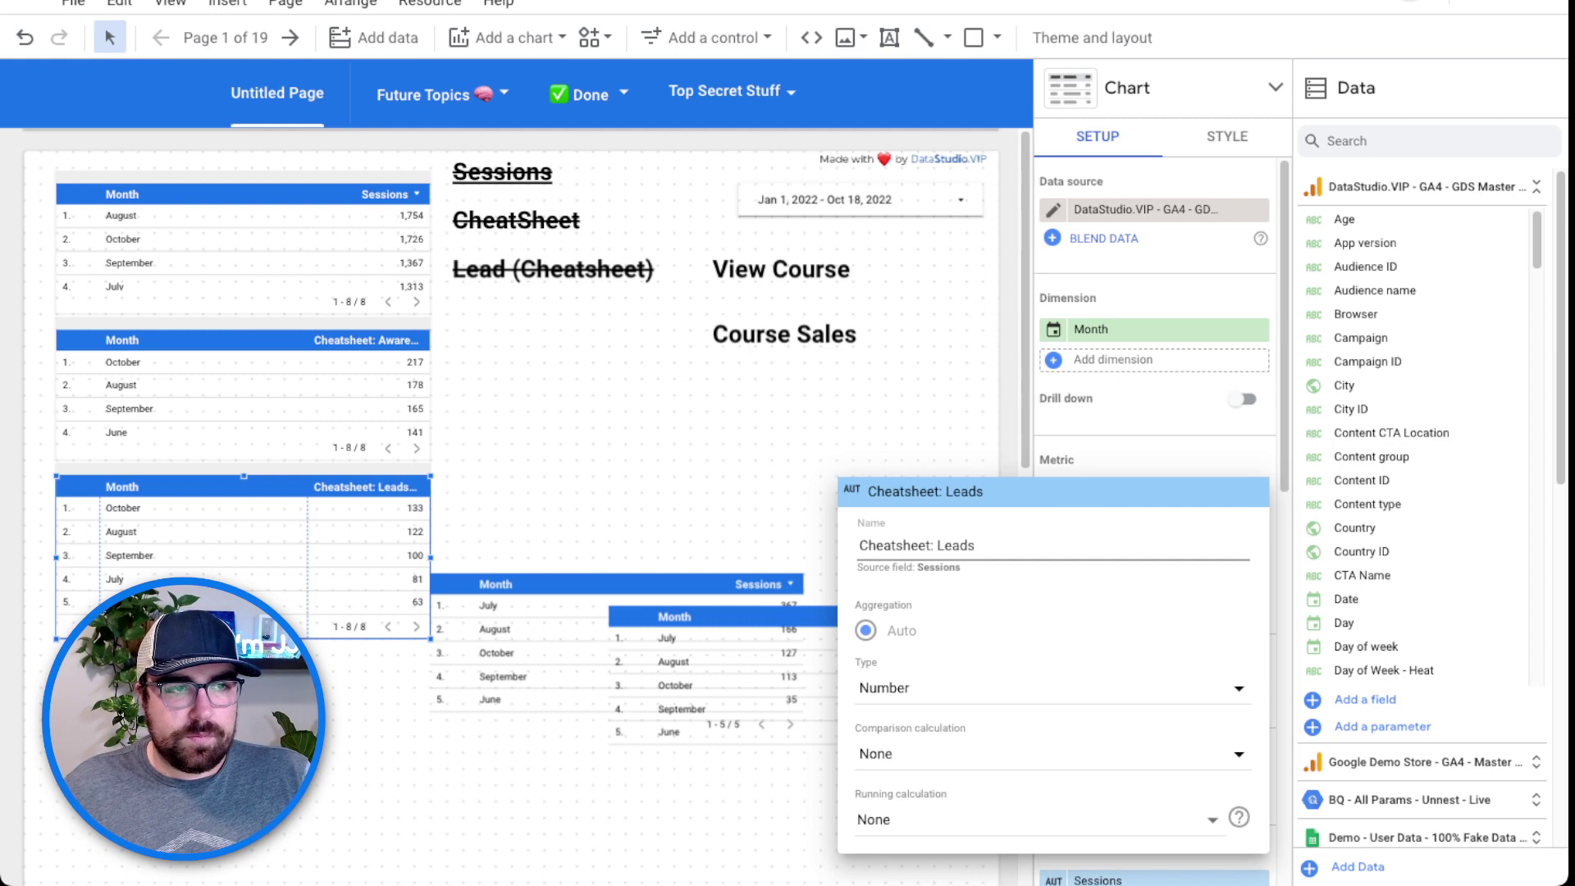
# Shorten the Cheatsheet: Leads table to three rows and move the first view_item-filtered table directly beneath it, aligned with the column.
pyautogui.press('Return')
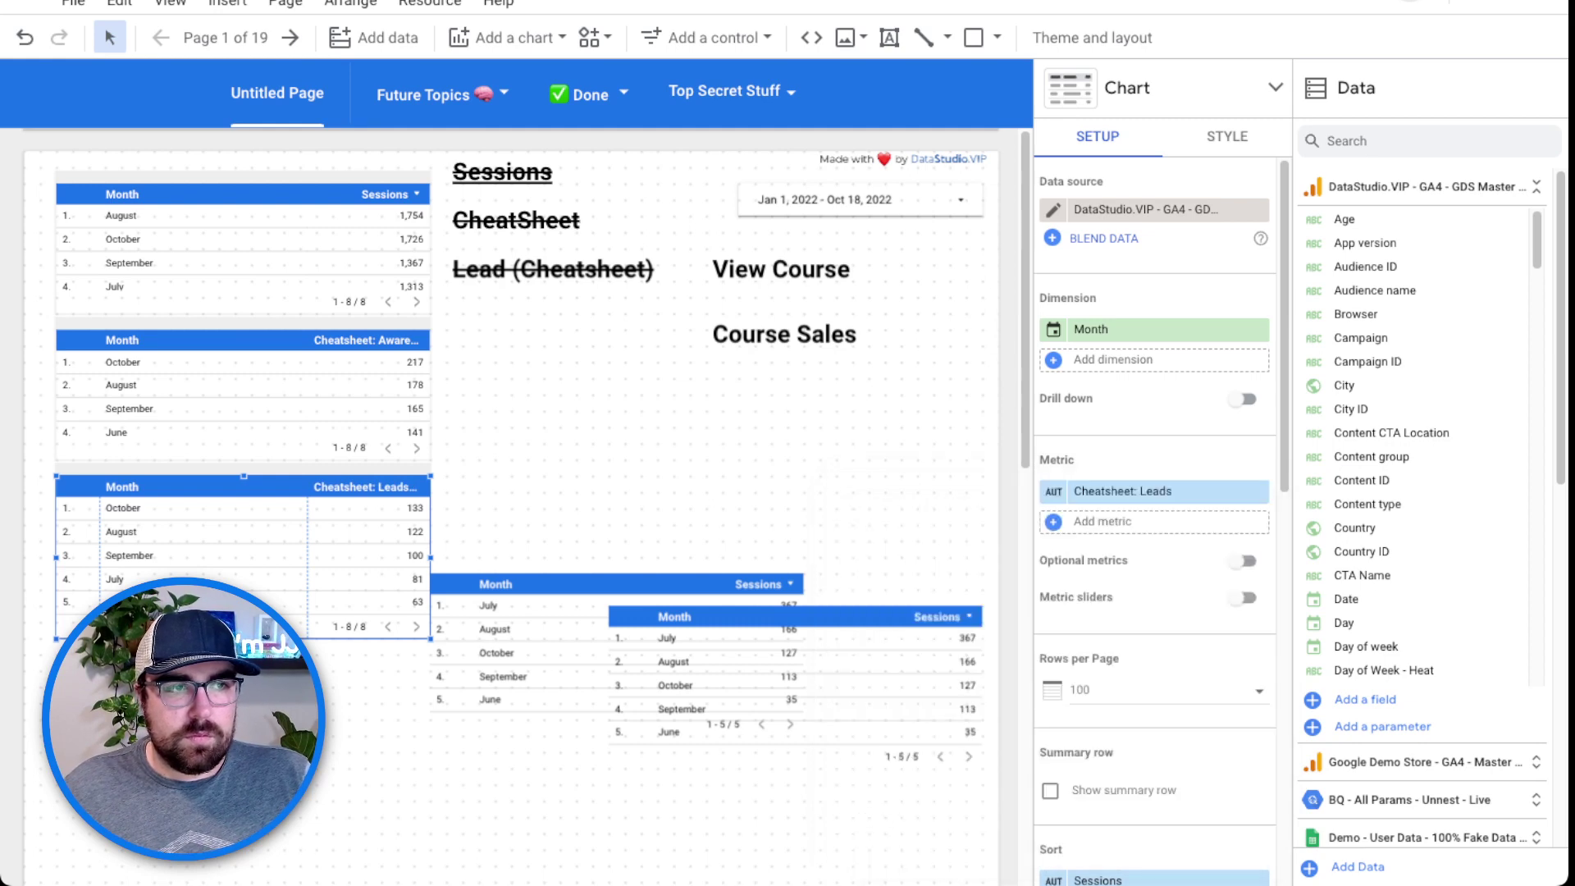
pyautogui.moveTo(244, 638); pyautogui.dragTo(244, 587)
pyautogui.click(534, 673)
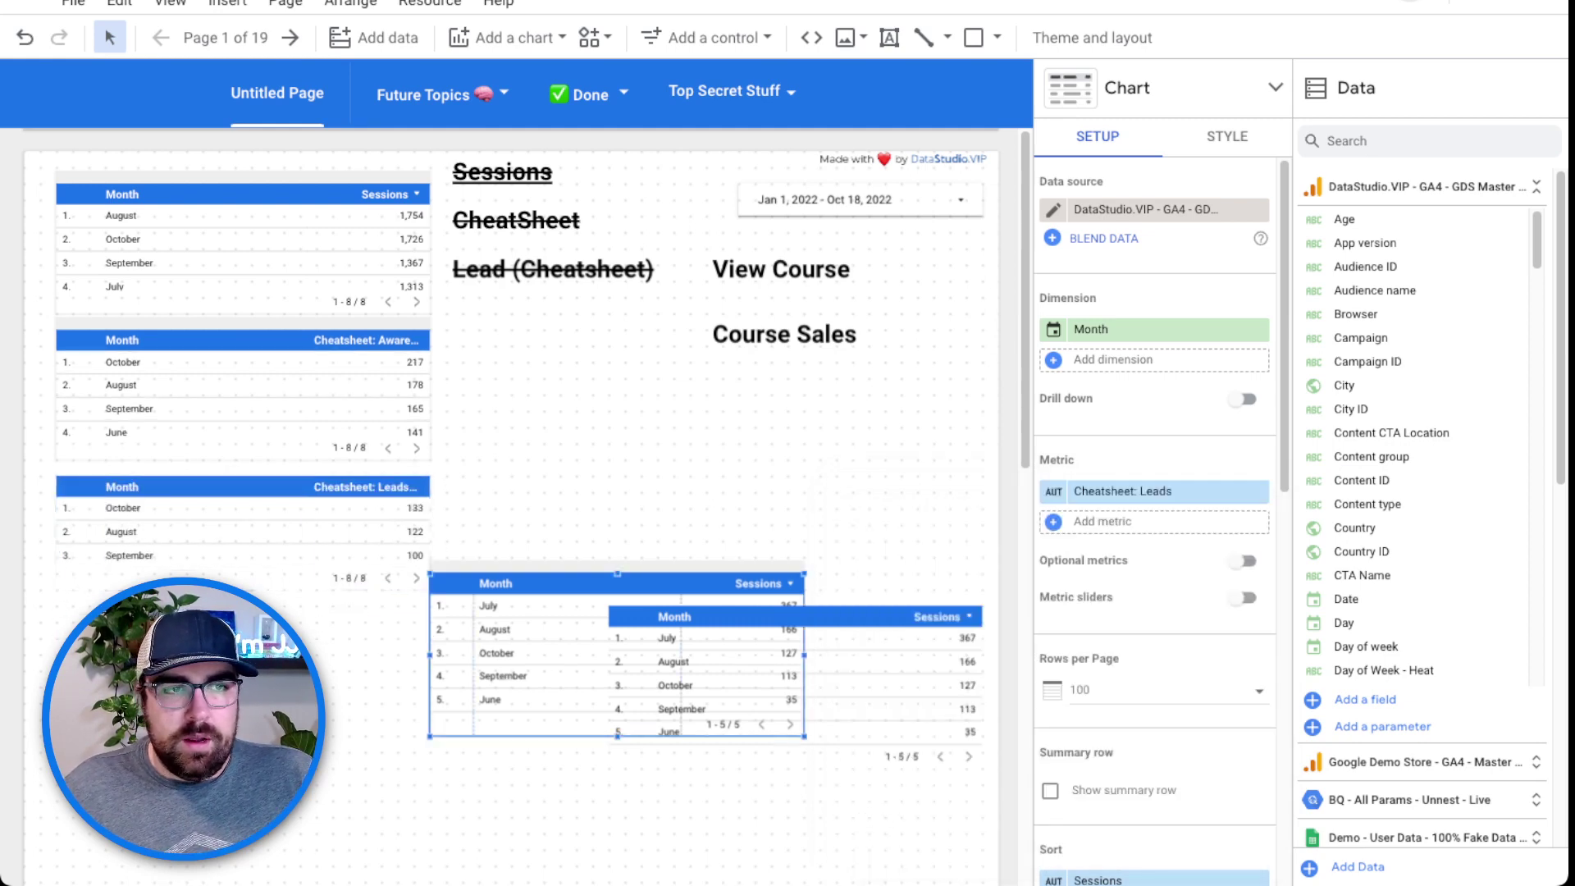
pyautogui.moveTo(534, 673); pyautogui.dragTo(174, 706)
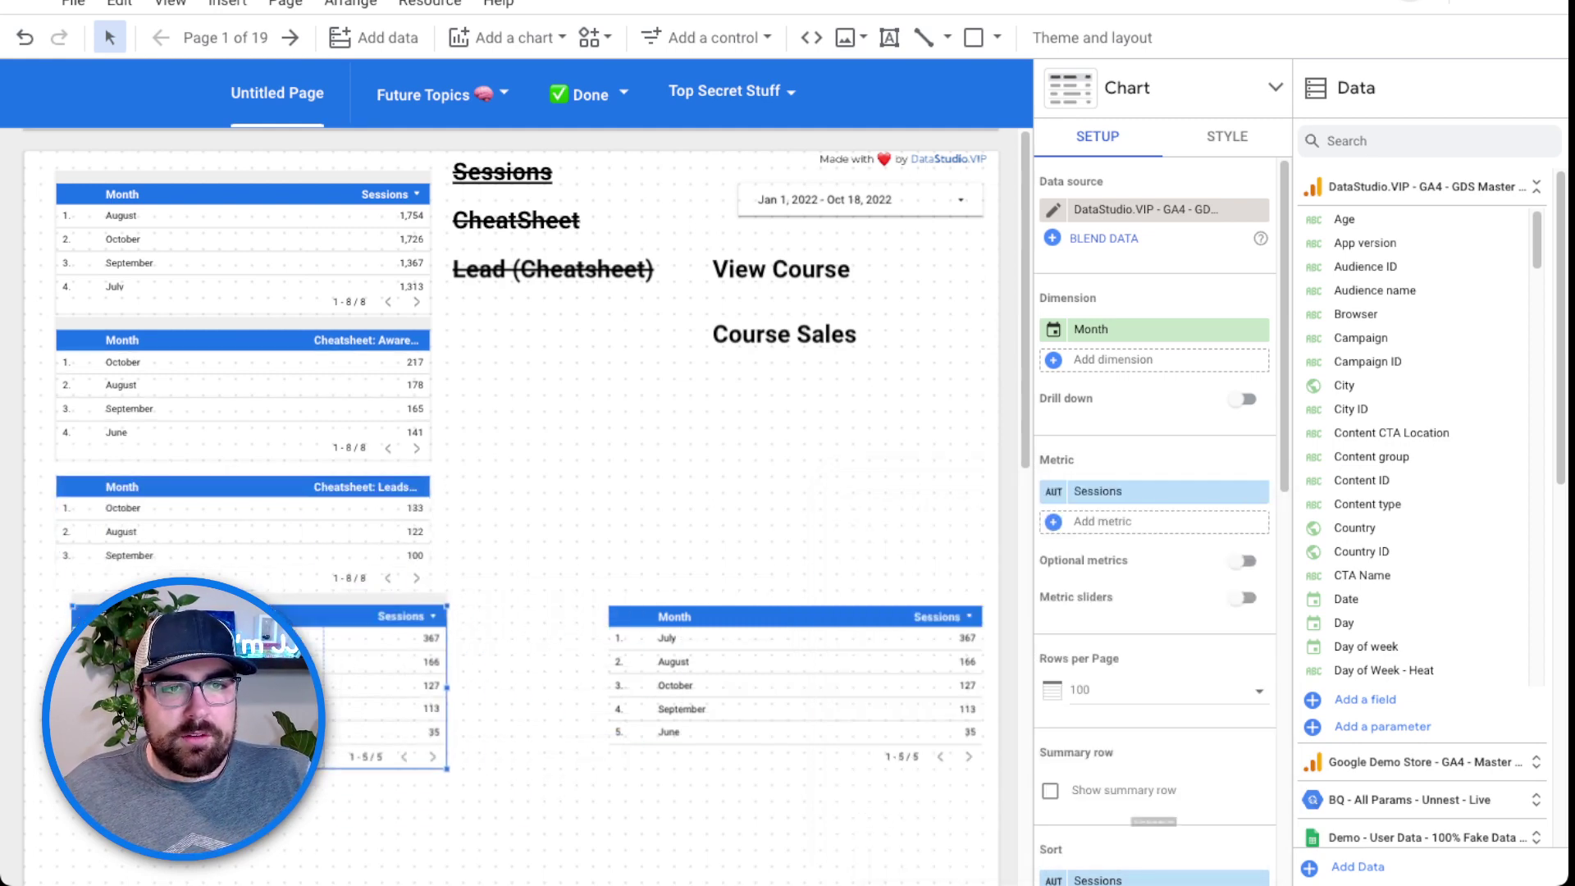
pyautogui.scroll(-8, 1154, 492)
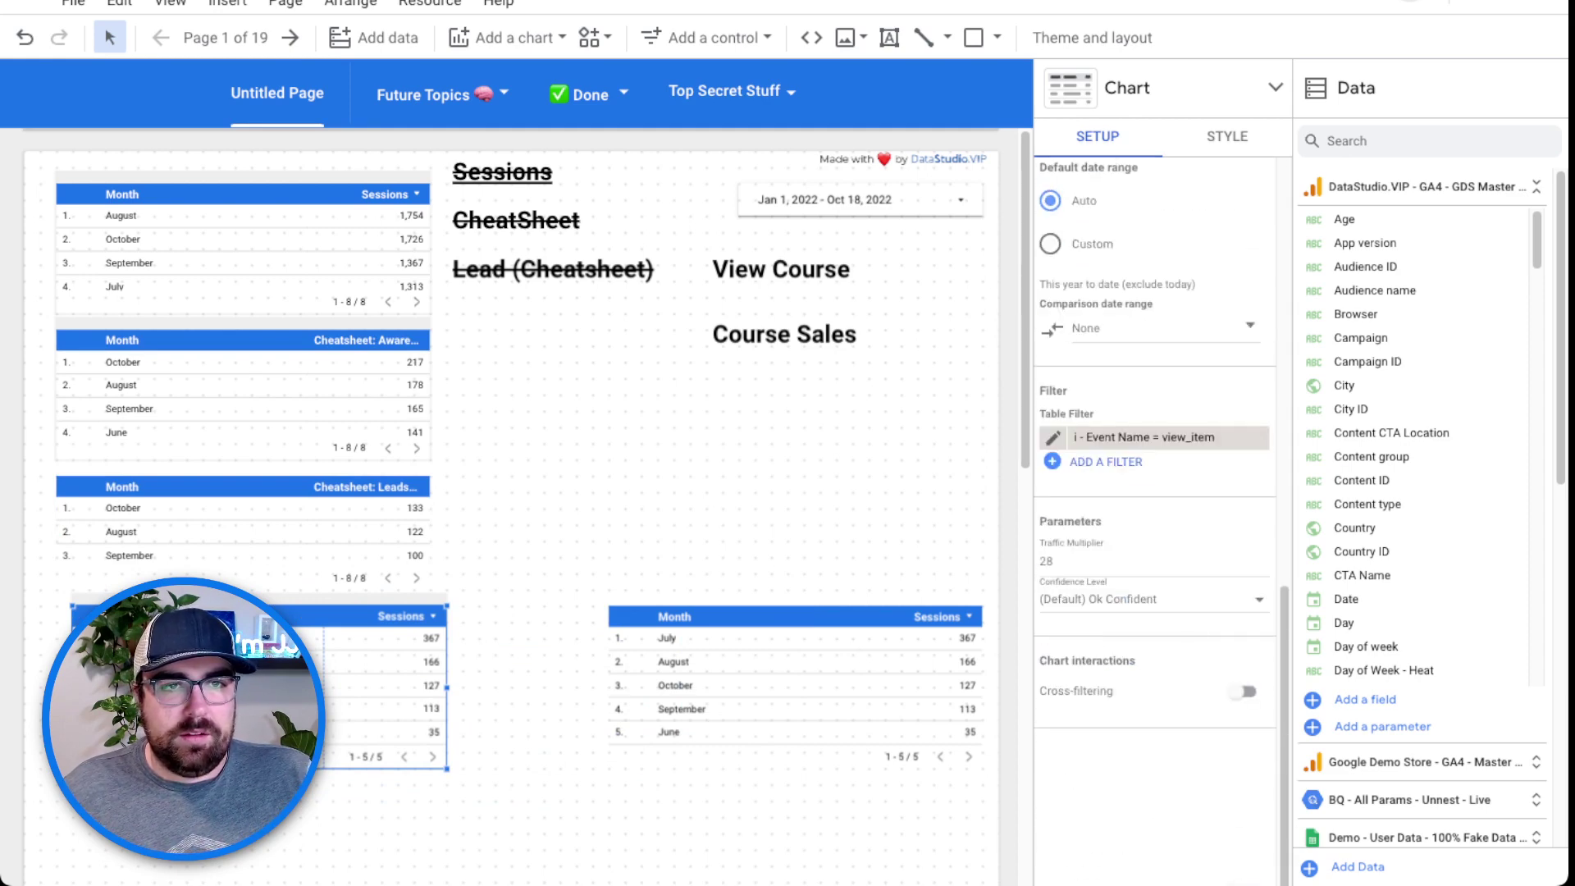
pyautogui.moveTo(174, 706); pyautogui.dragTo(157, 707)
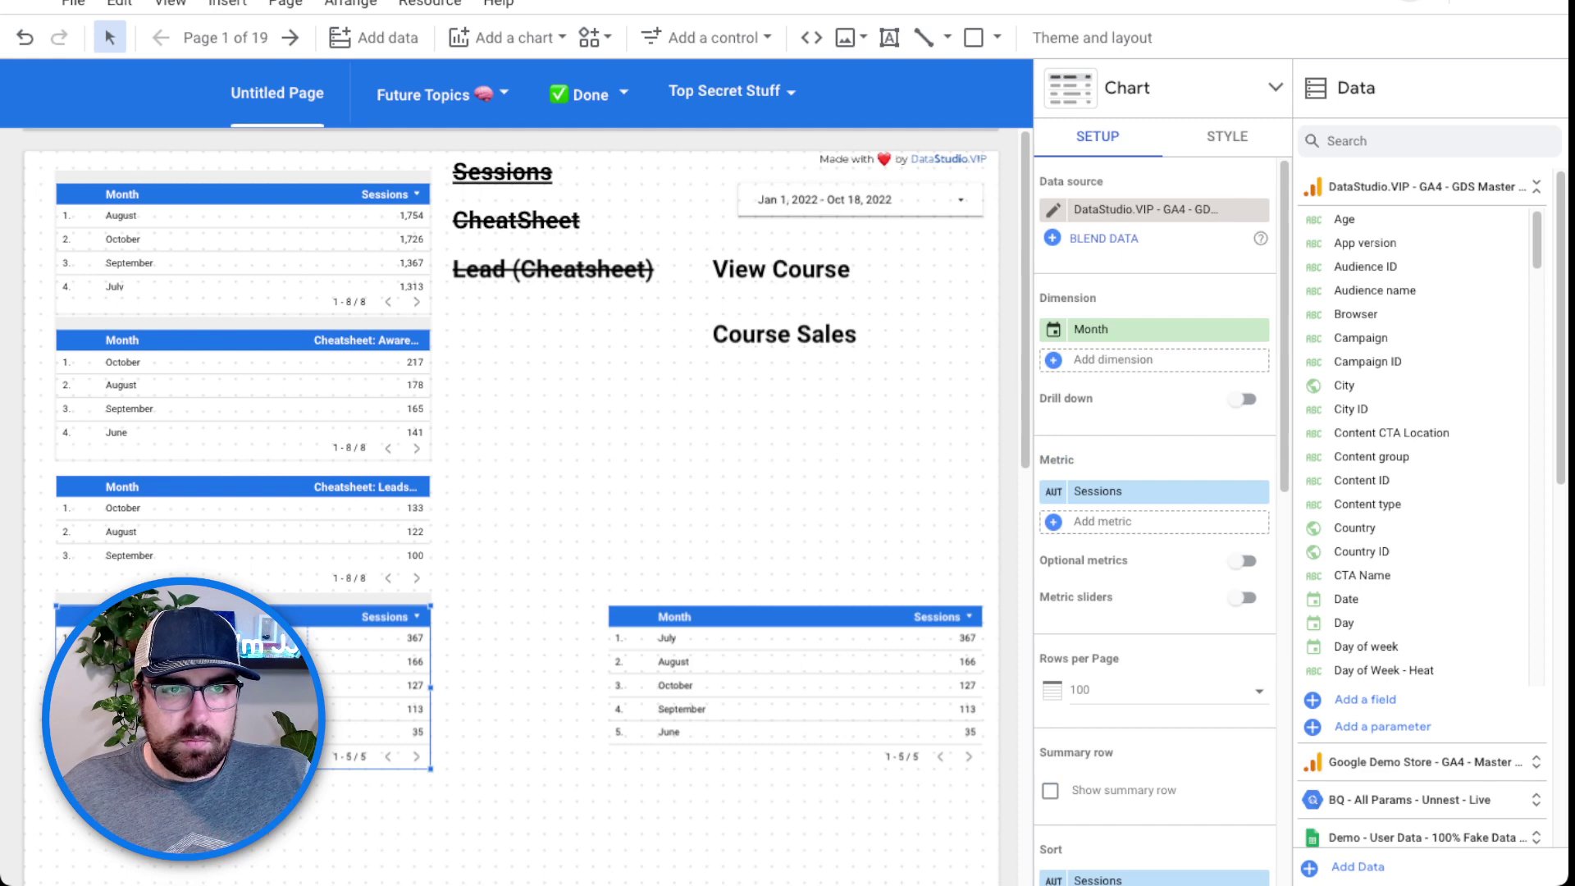
# Rename the Sessions metric in the moved view_item table to "Course: Aware" and shorten that table to three rows.
pyautogui.click(1054, 491)
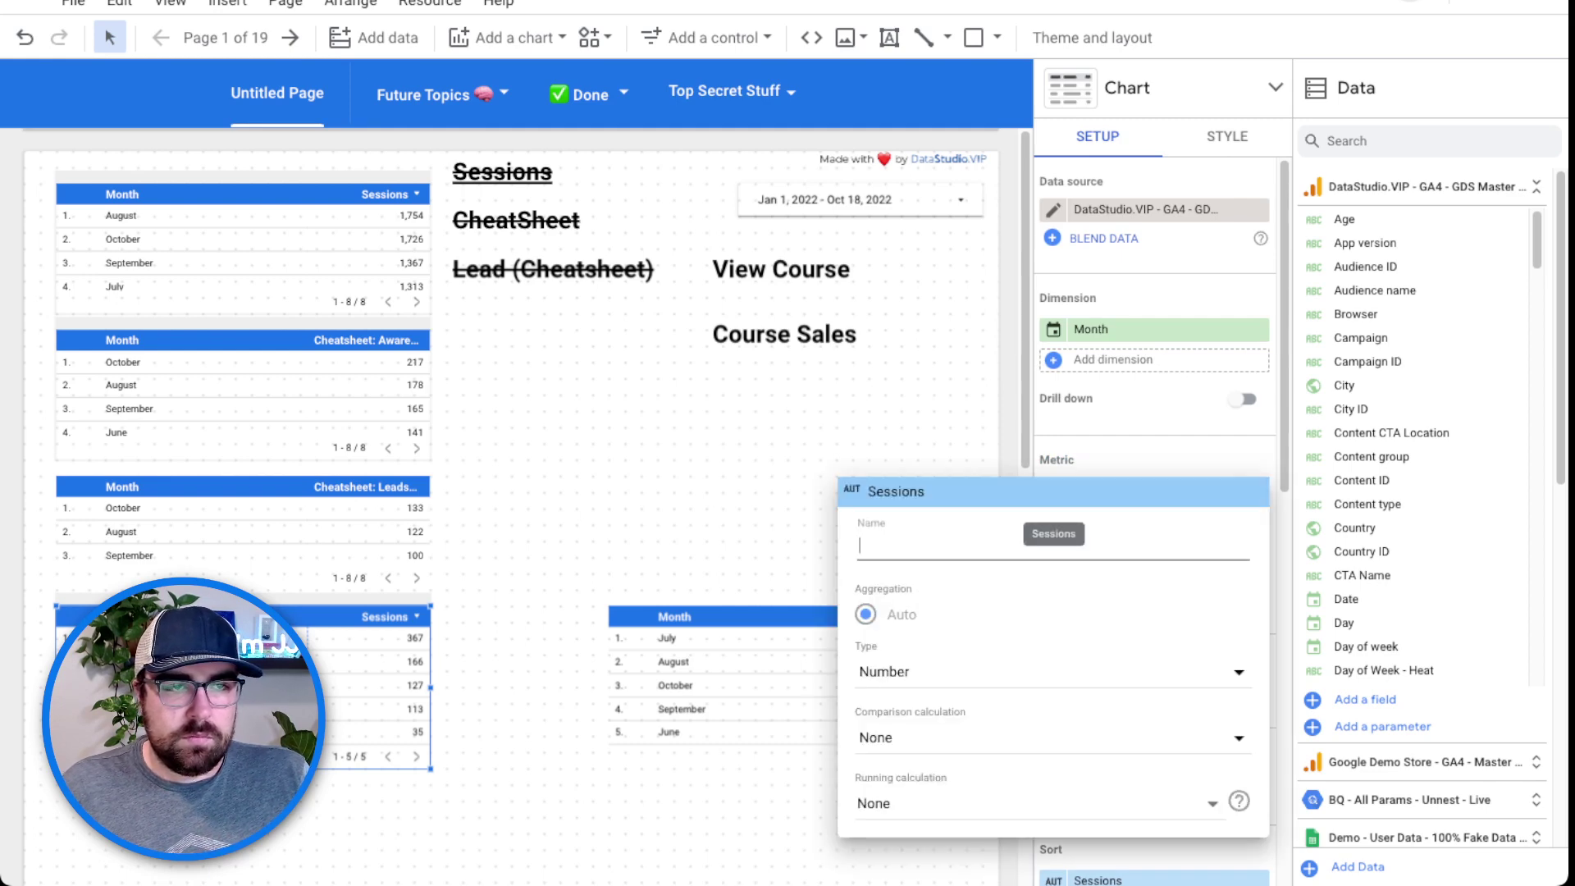
pyautogui.write('Course: ')
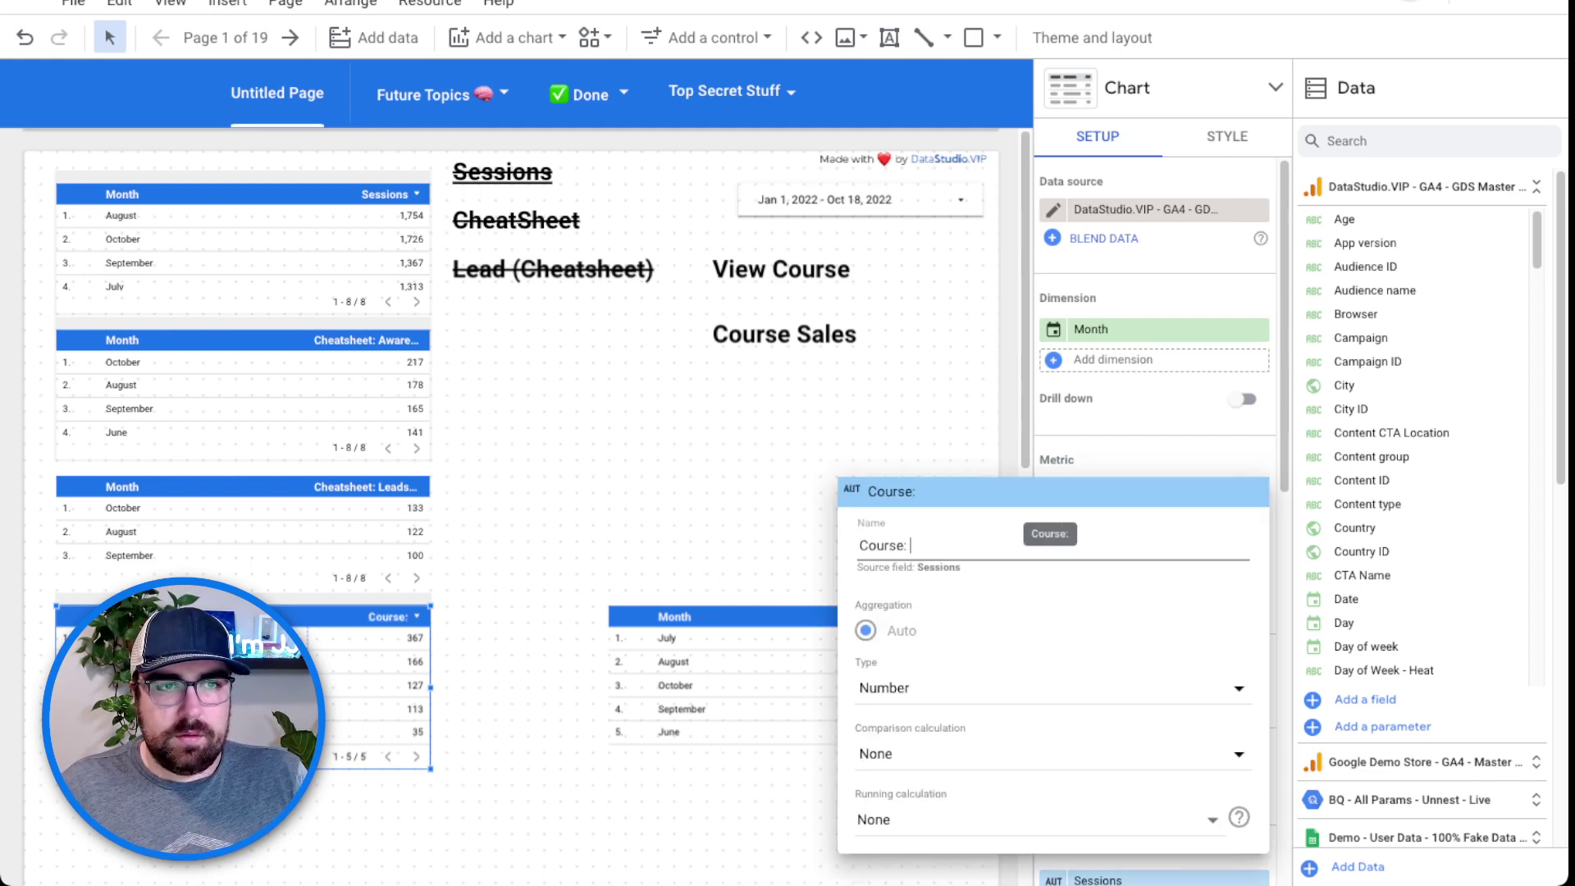
pyautogui.write('Aware')
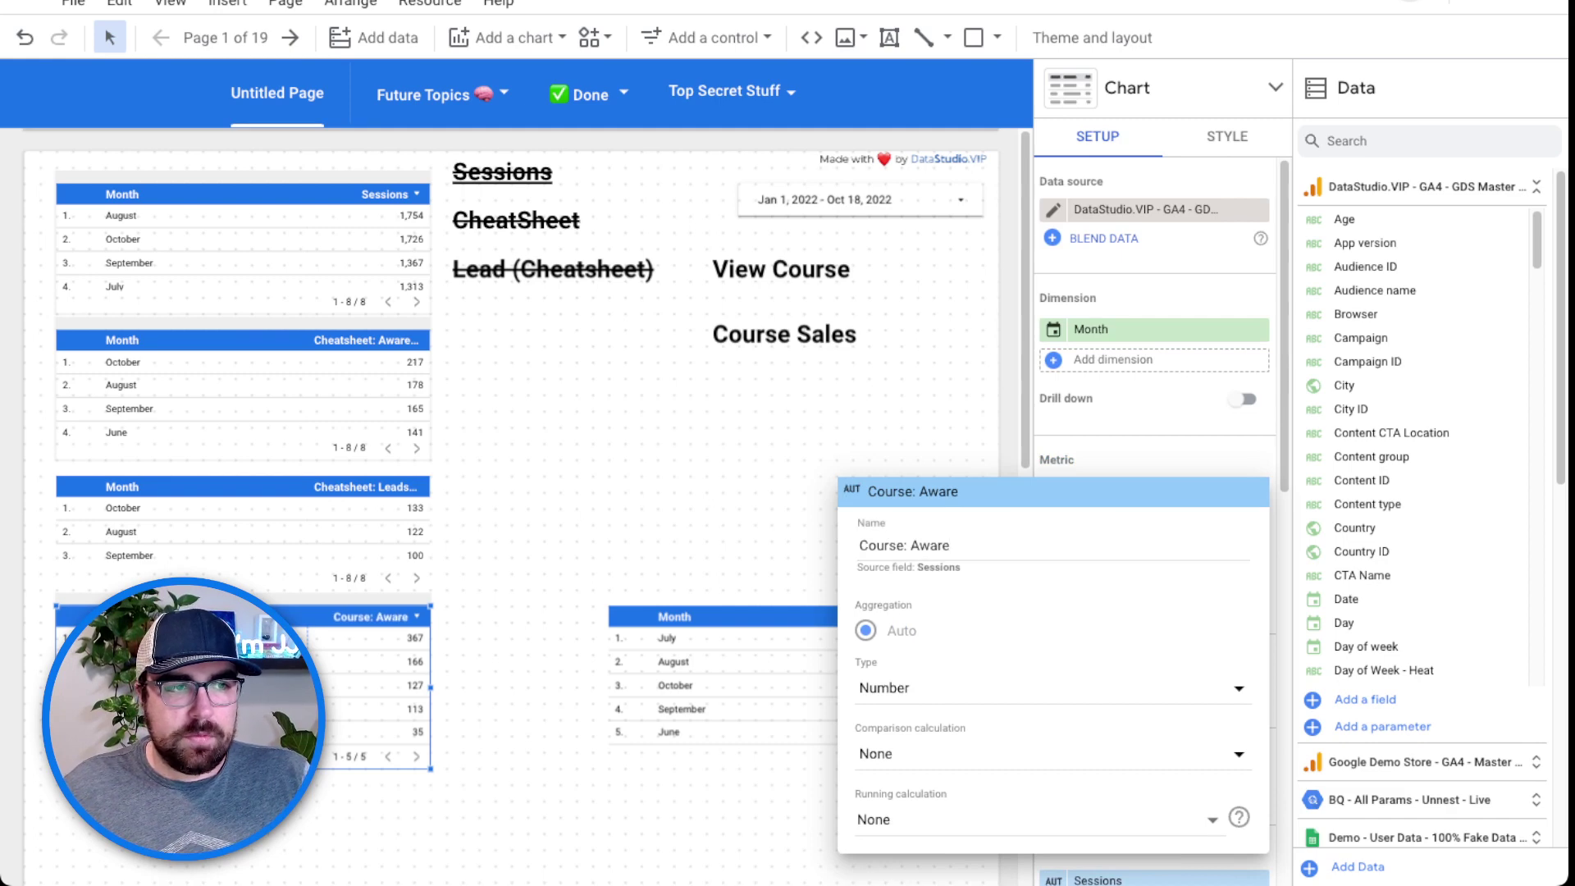
pyautogui.press('Return')
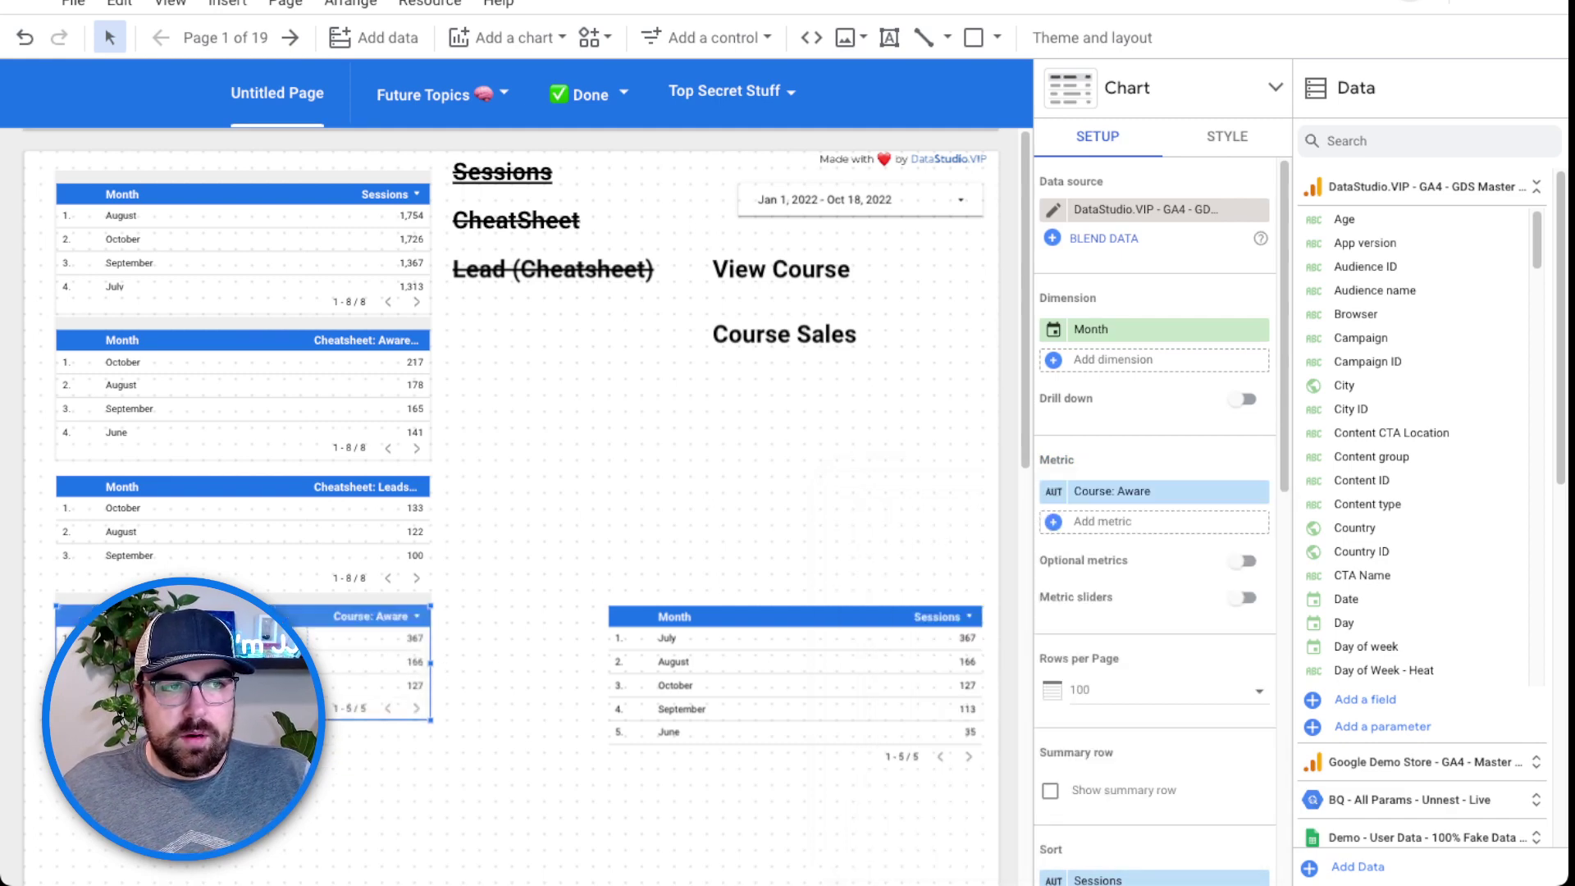
# Move the remaining Sessions table closer to the Course: Aware table and remove its view_item event filter.
pyautogui.click(796, 689)
pyautogui.moveTo(795, 689); pyautogui.dragTo(650, 689)
pyautogui.scroll(-12, 1157, 493)
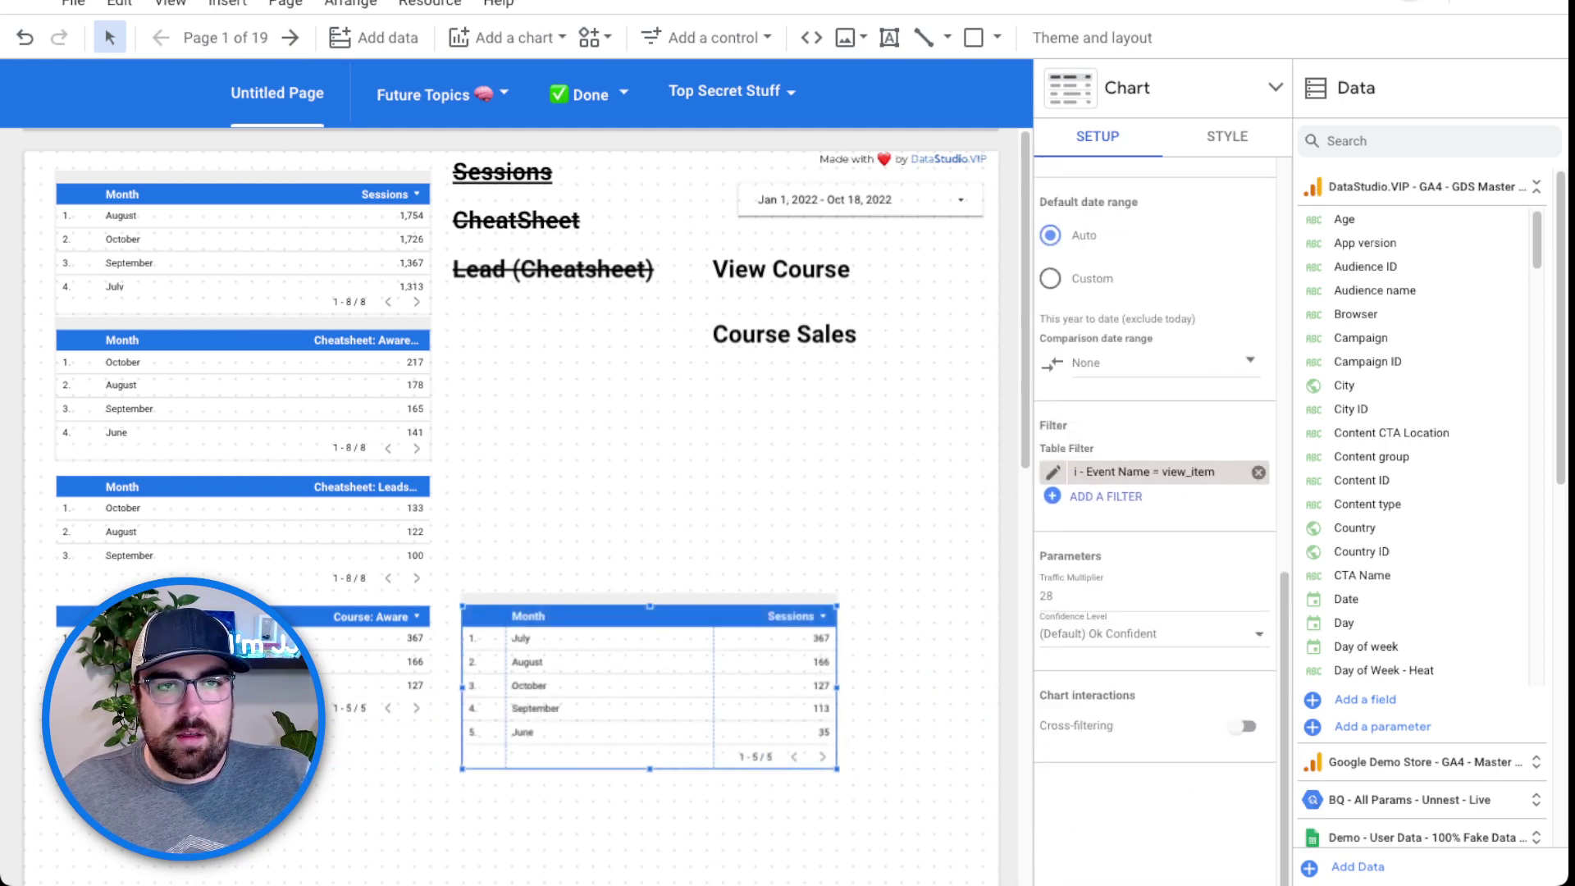
pyautogui.click(1259, 472)
pyautogui.click(1106, 472)
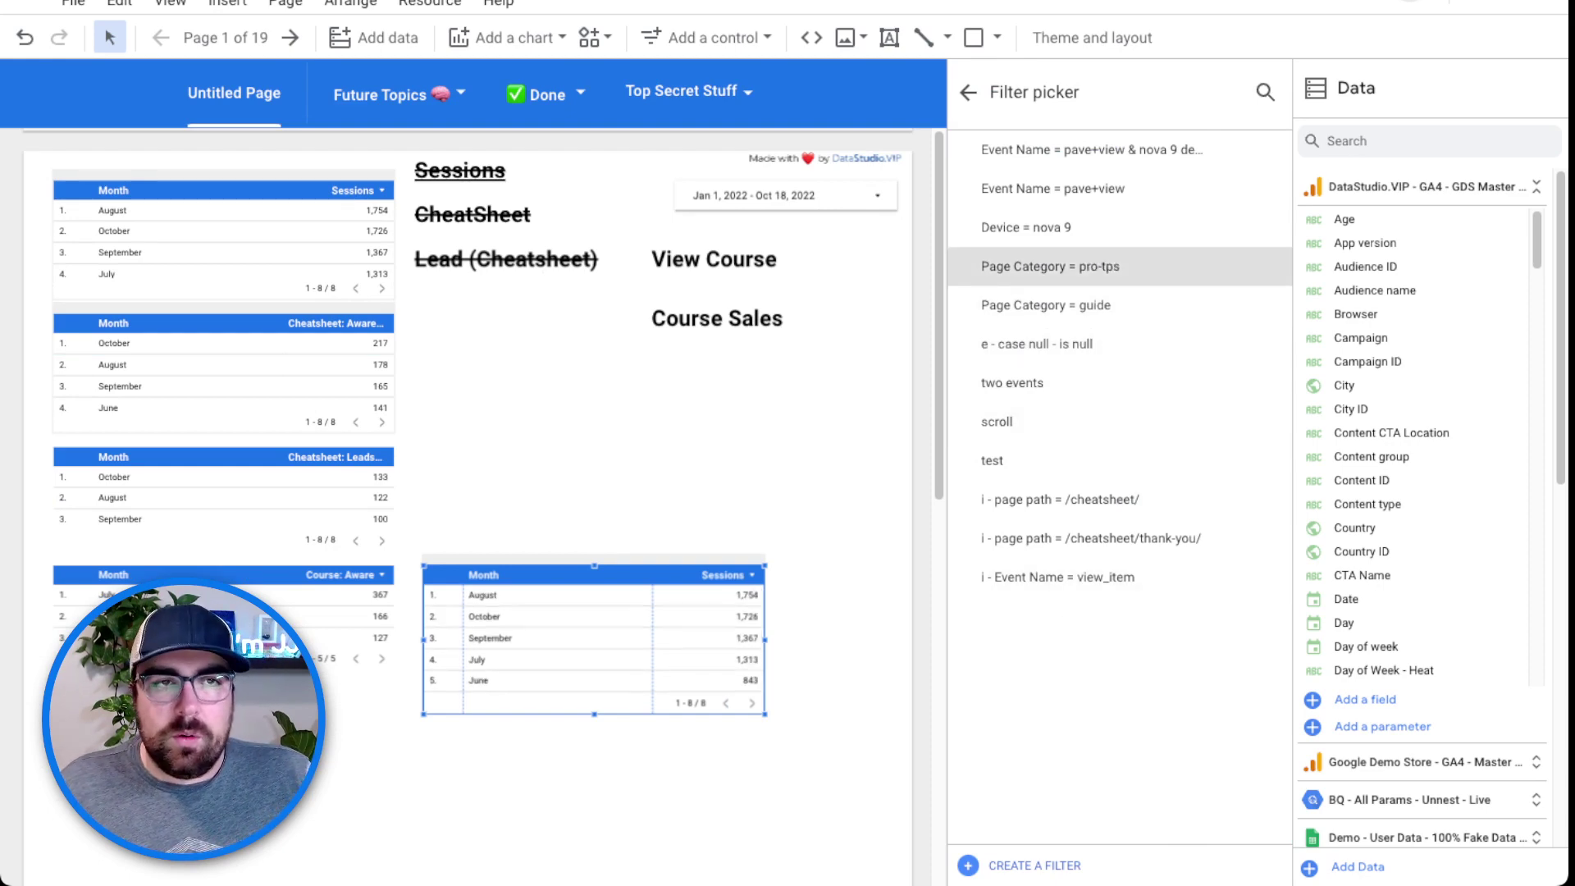
pyautogui.click(968, 92)
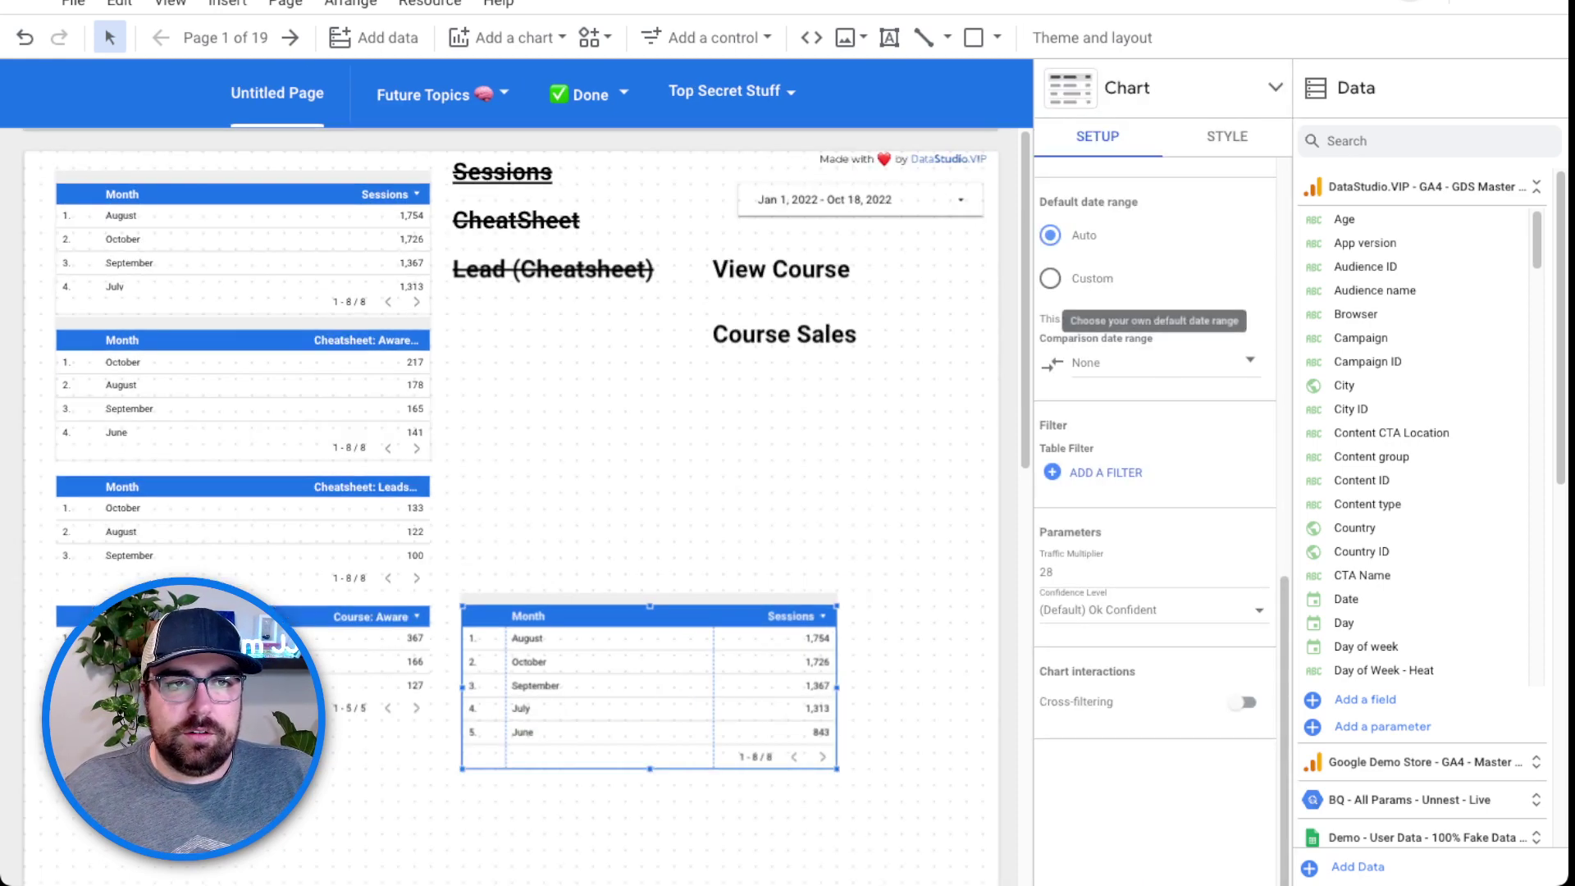
# Replace the Sessions metric in the now unfiltered last table with Transactions.
pyautogui.scroll(15, 1153, 410)
pyautogui.click(1157, 492)
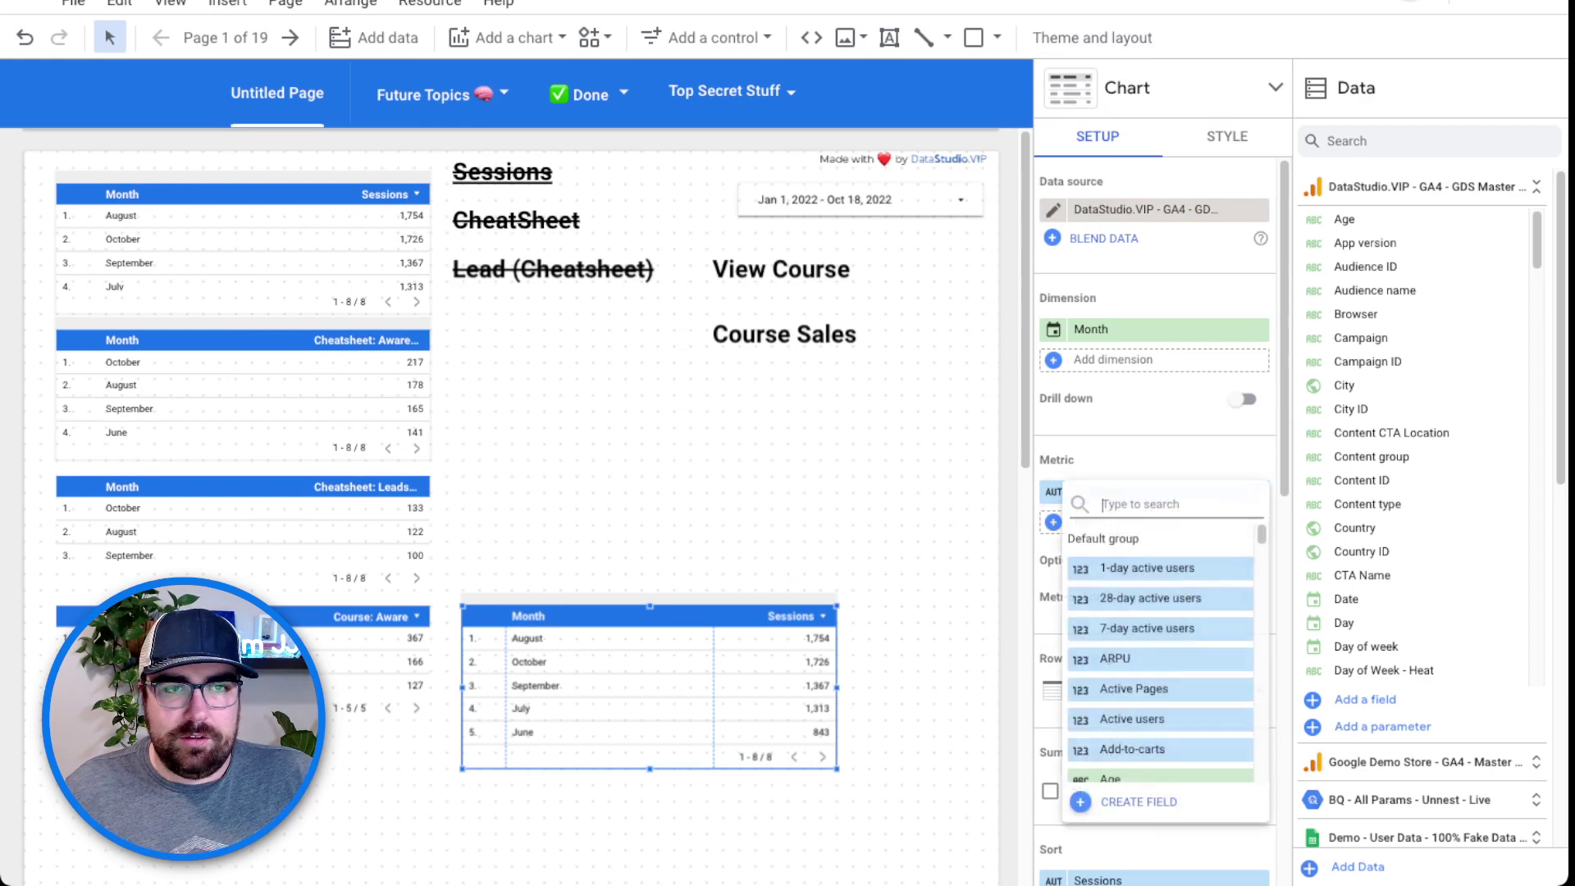
pyautogui.write('tra')
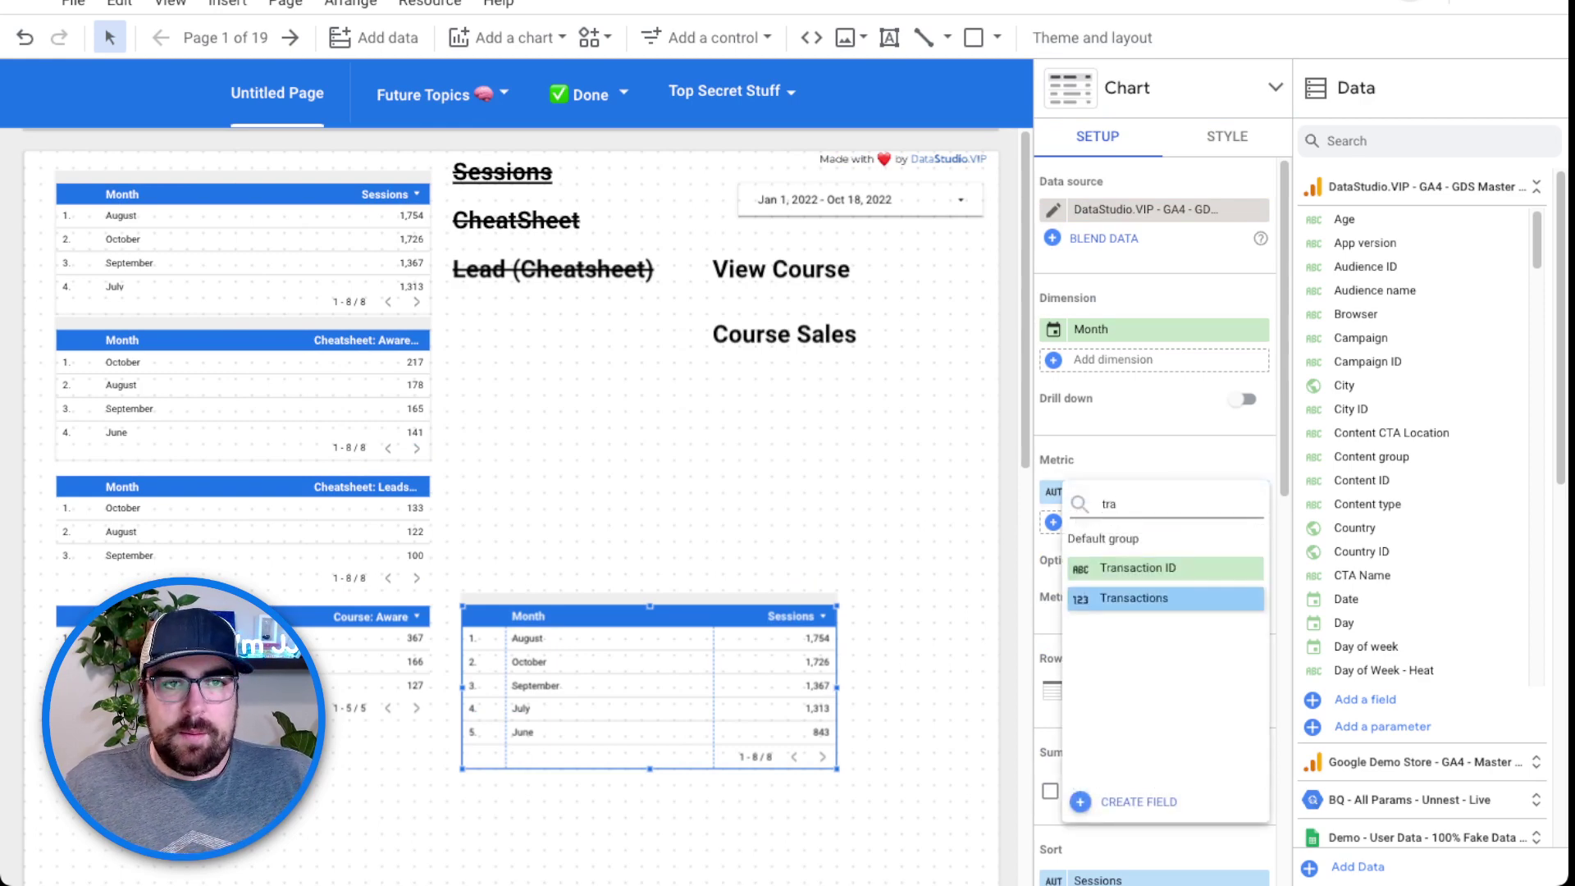
pyautogui.click(1165, 598)
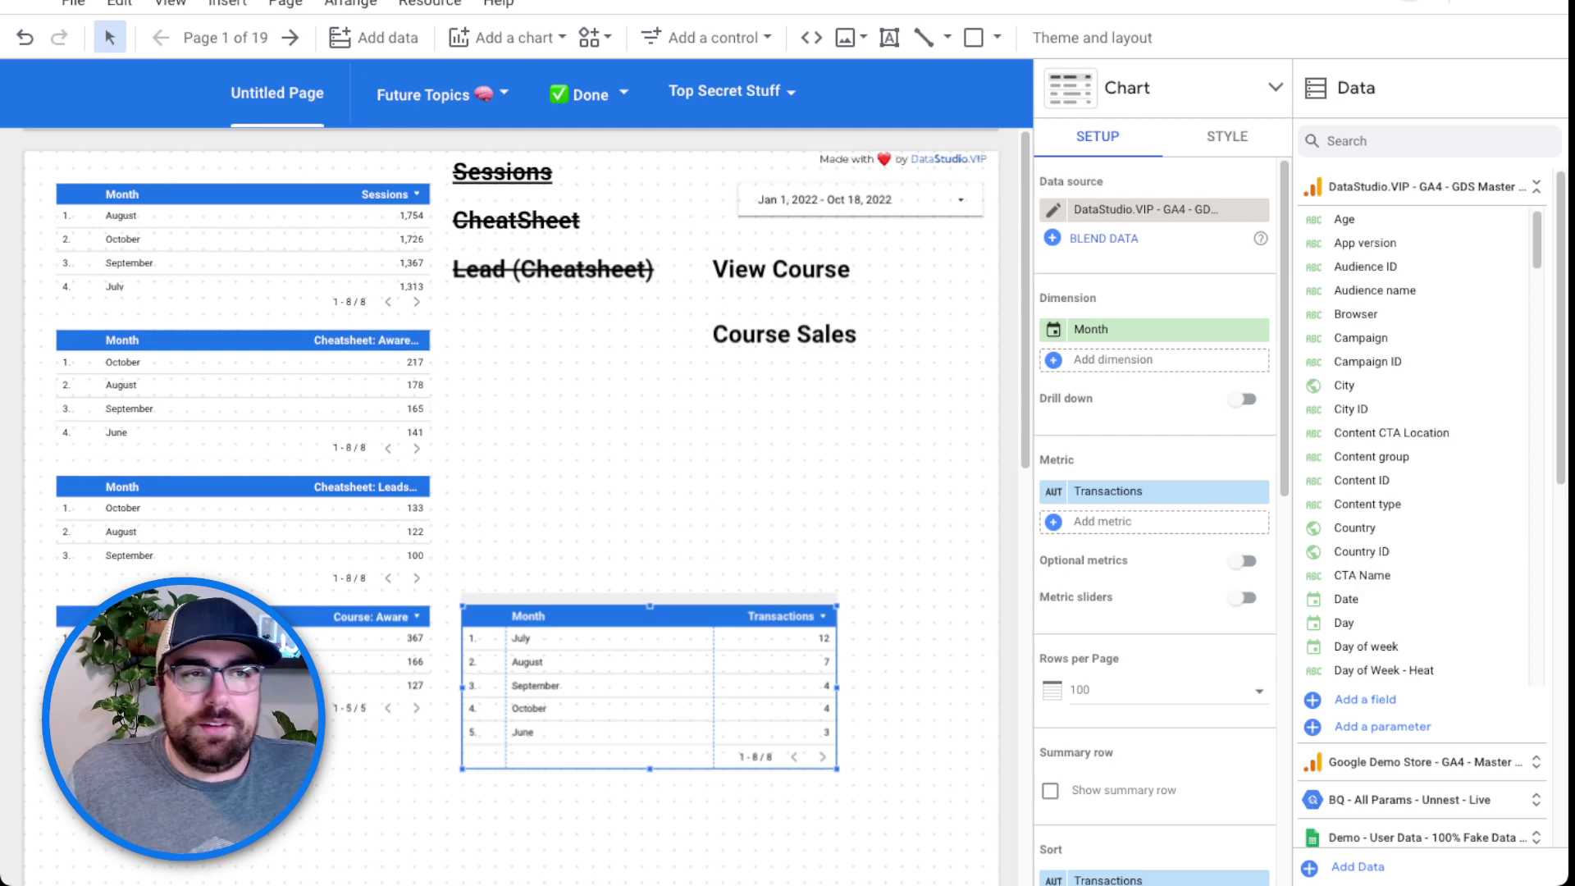
# Strike through the View Course and Course Sales text labels.
pyautogui.doubleClick(781, 269)
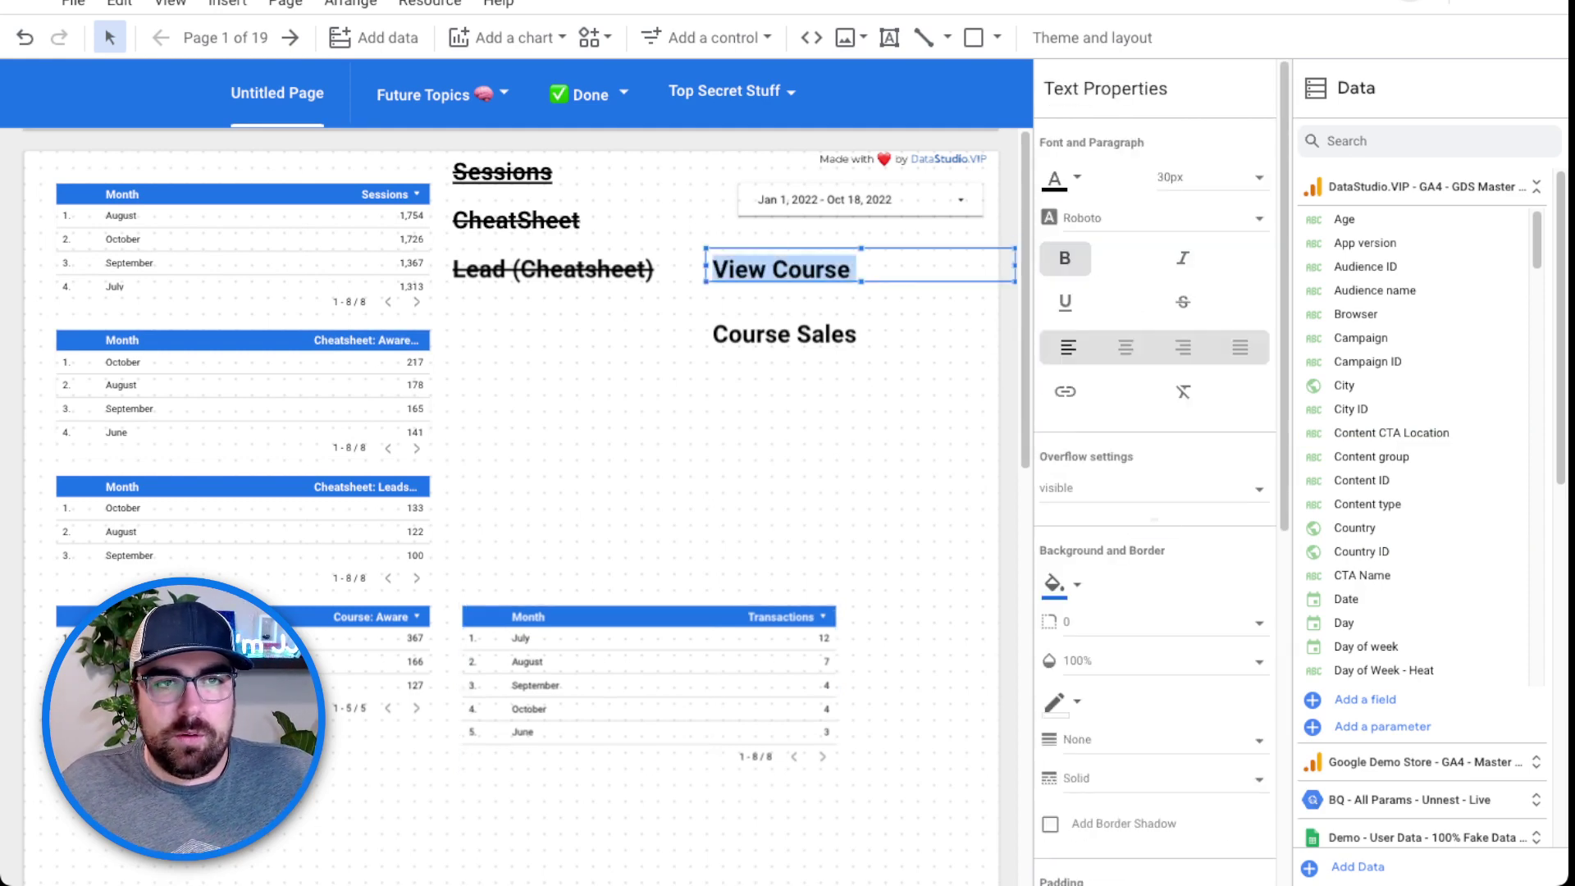
pyautogui.click(1182, 301)
pyautogui.doubleClick(853, 334)
pyautogui.hotkey('ctrl', 'shift', 'Left')
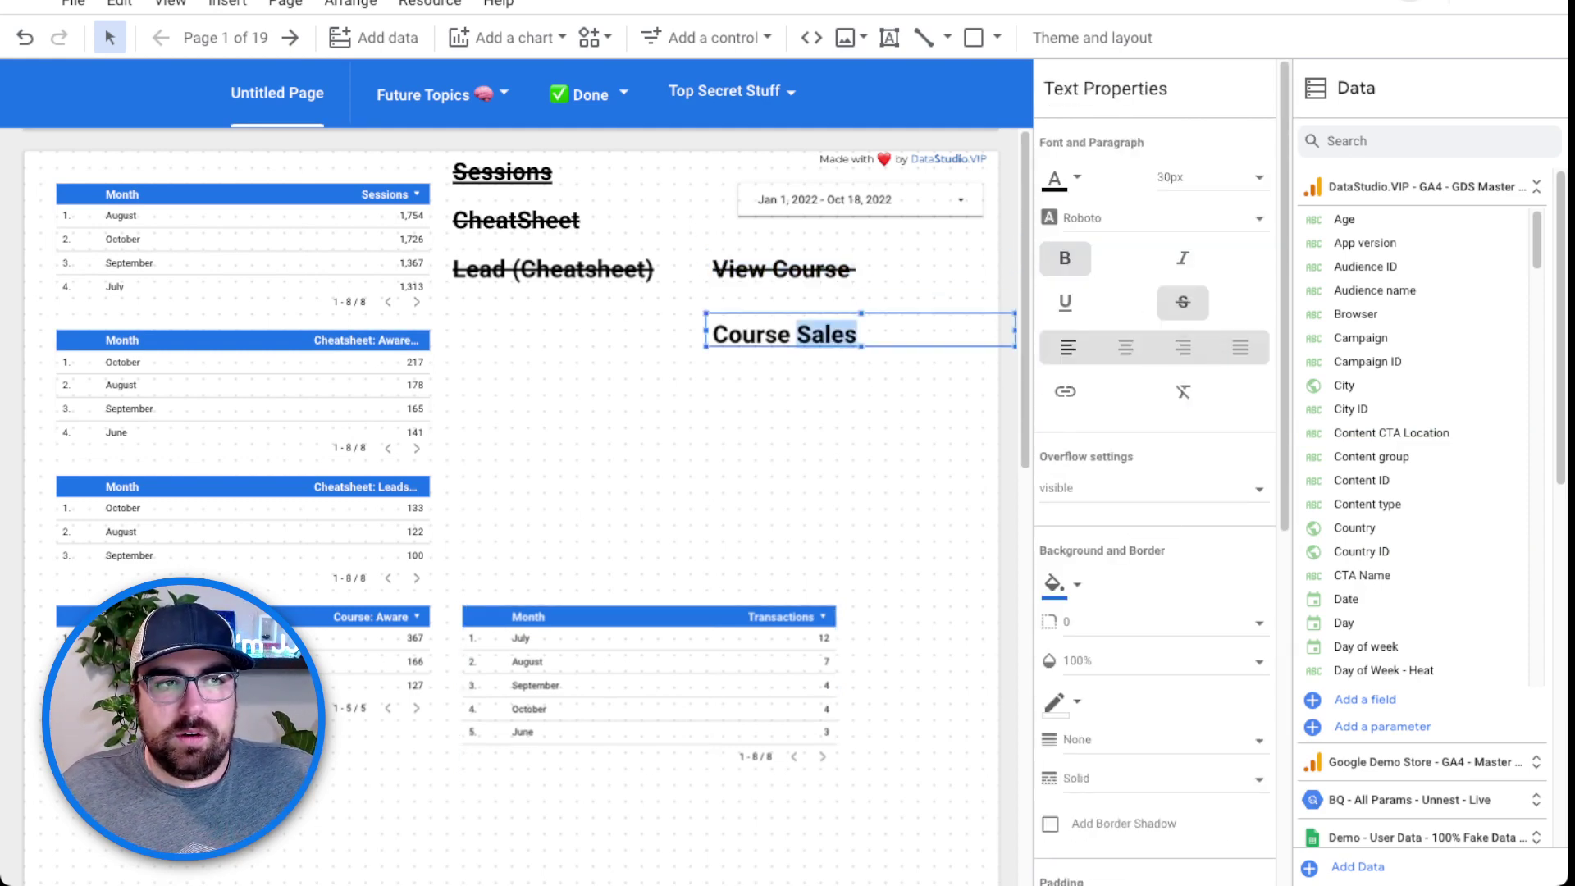
pyautogui.hotkey('ctrl', 'shift', 'Left')
pyautogui.click(1182, 302)
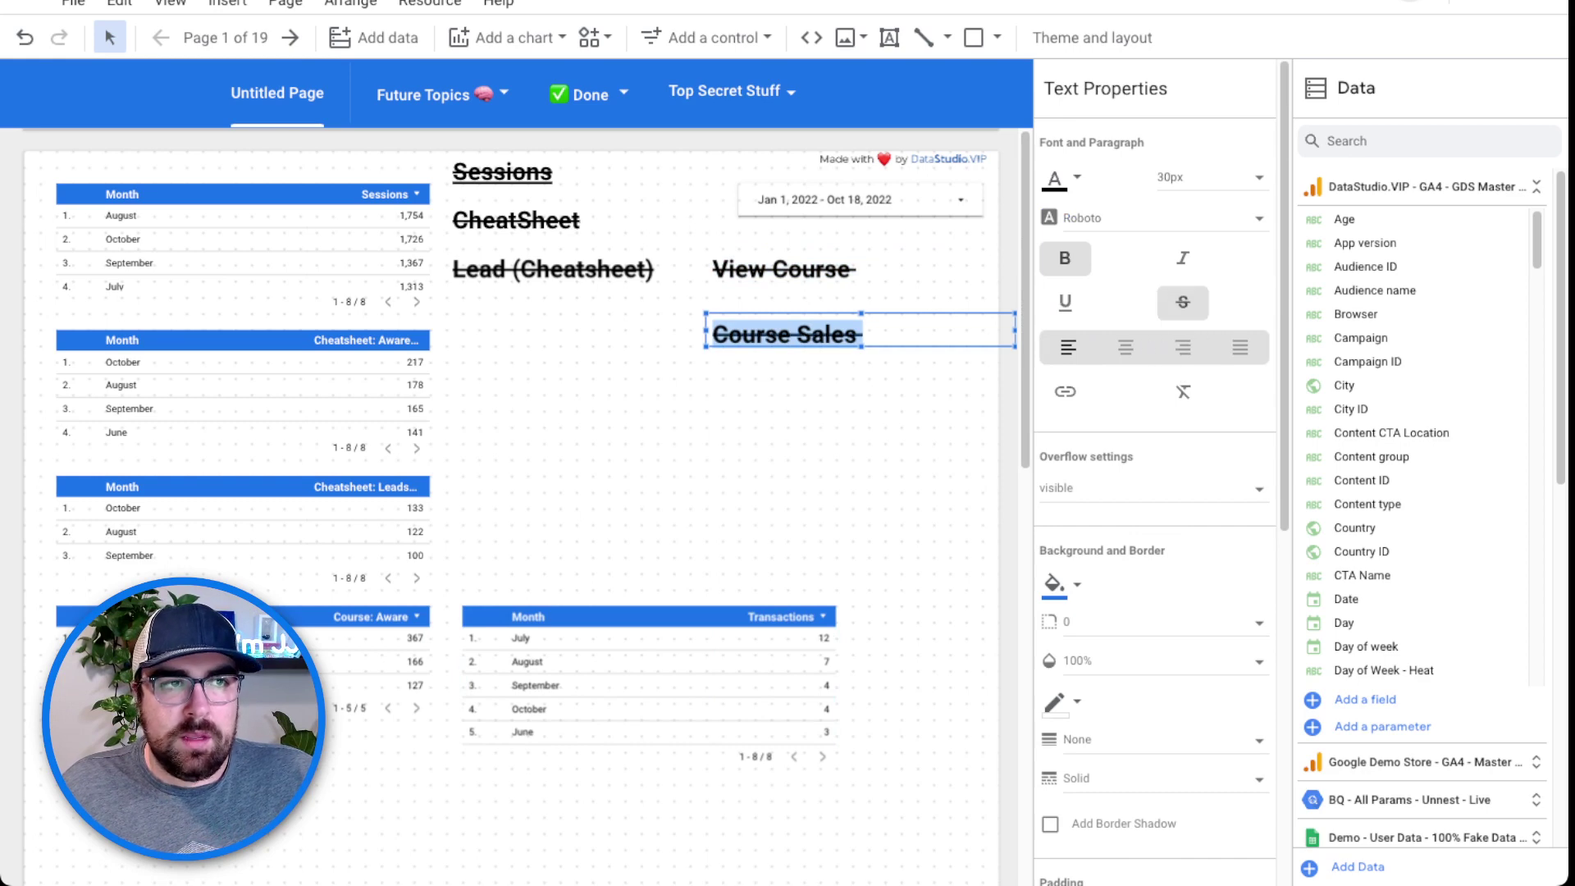
# Delete all five crossed-out funnel stage labels from the page.
pyautogui.press('Escape')
pyautogui.moveTo(838, 449); pyautogui.dragTo(541, 281)
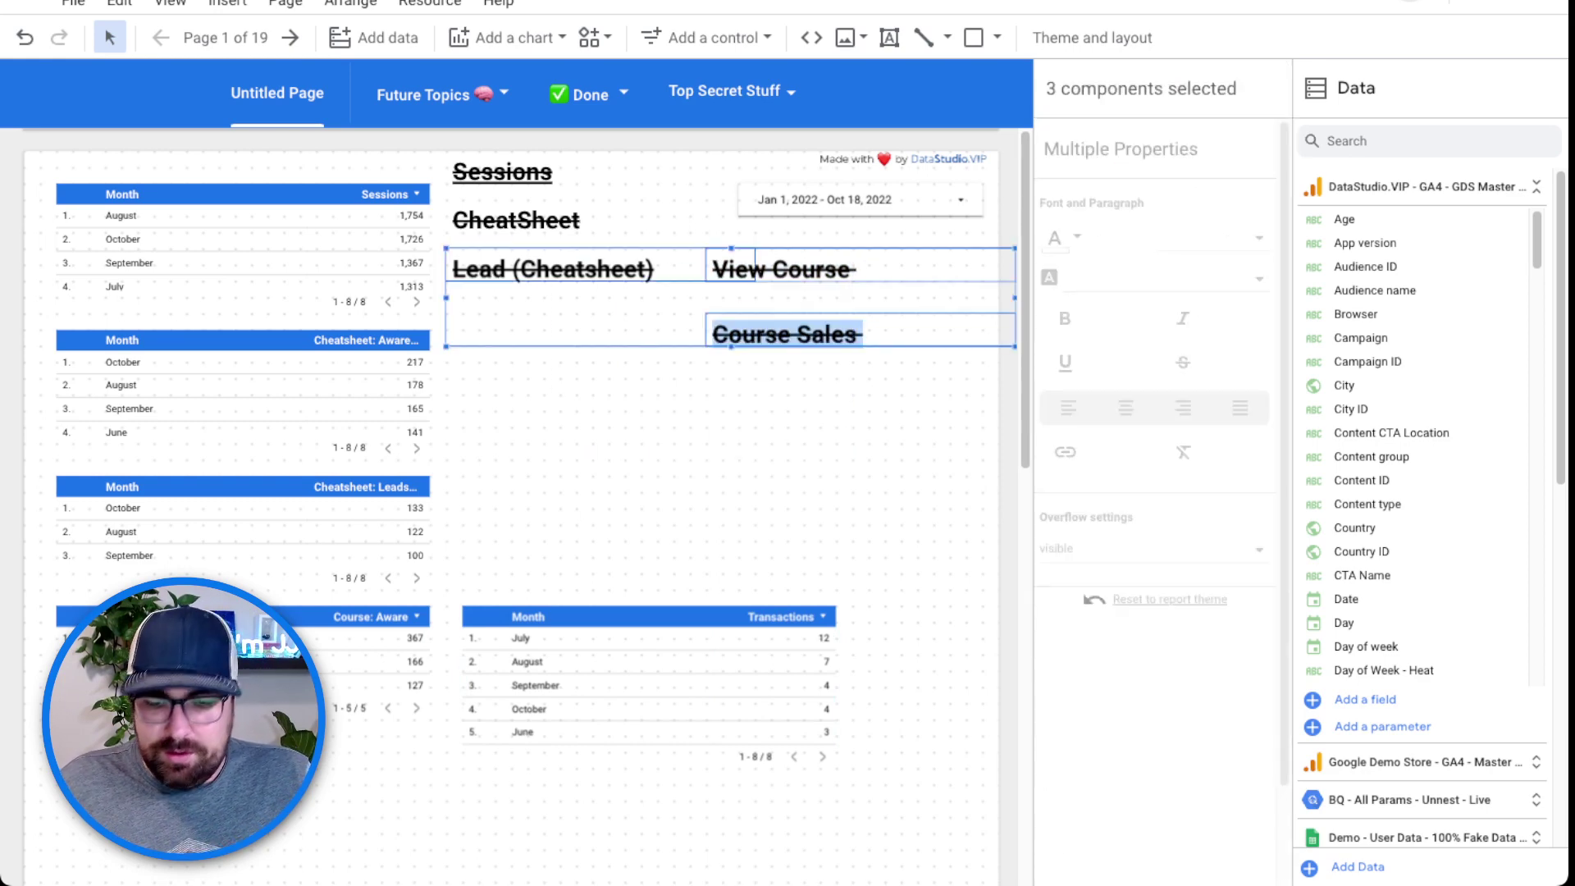
pyautogui.press('Delete')
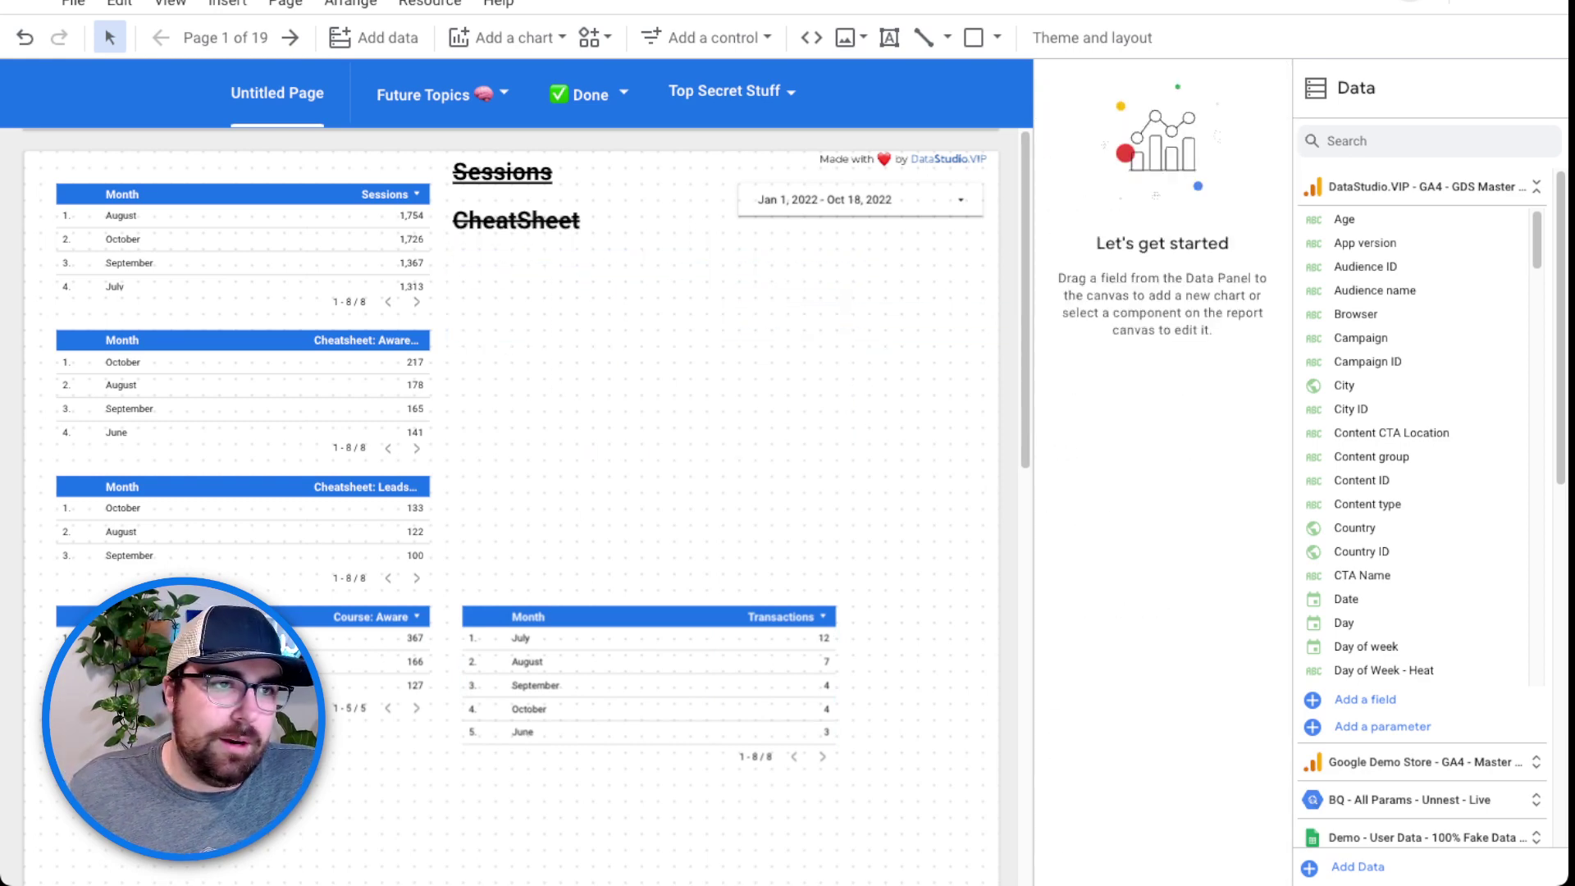
pyautogui.moveTo(595, 328); pyautogui.dragTo(543, 181)
pyautogui.press('Delete')
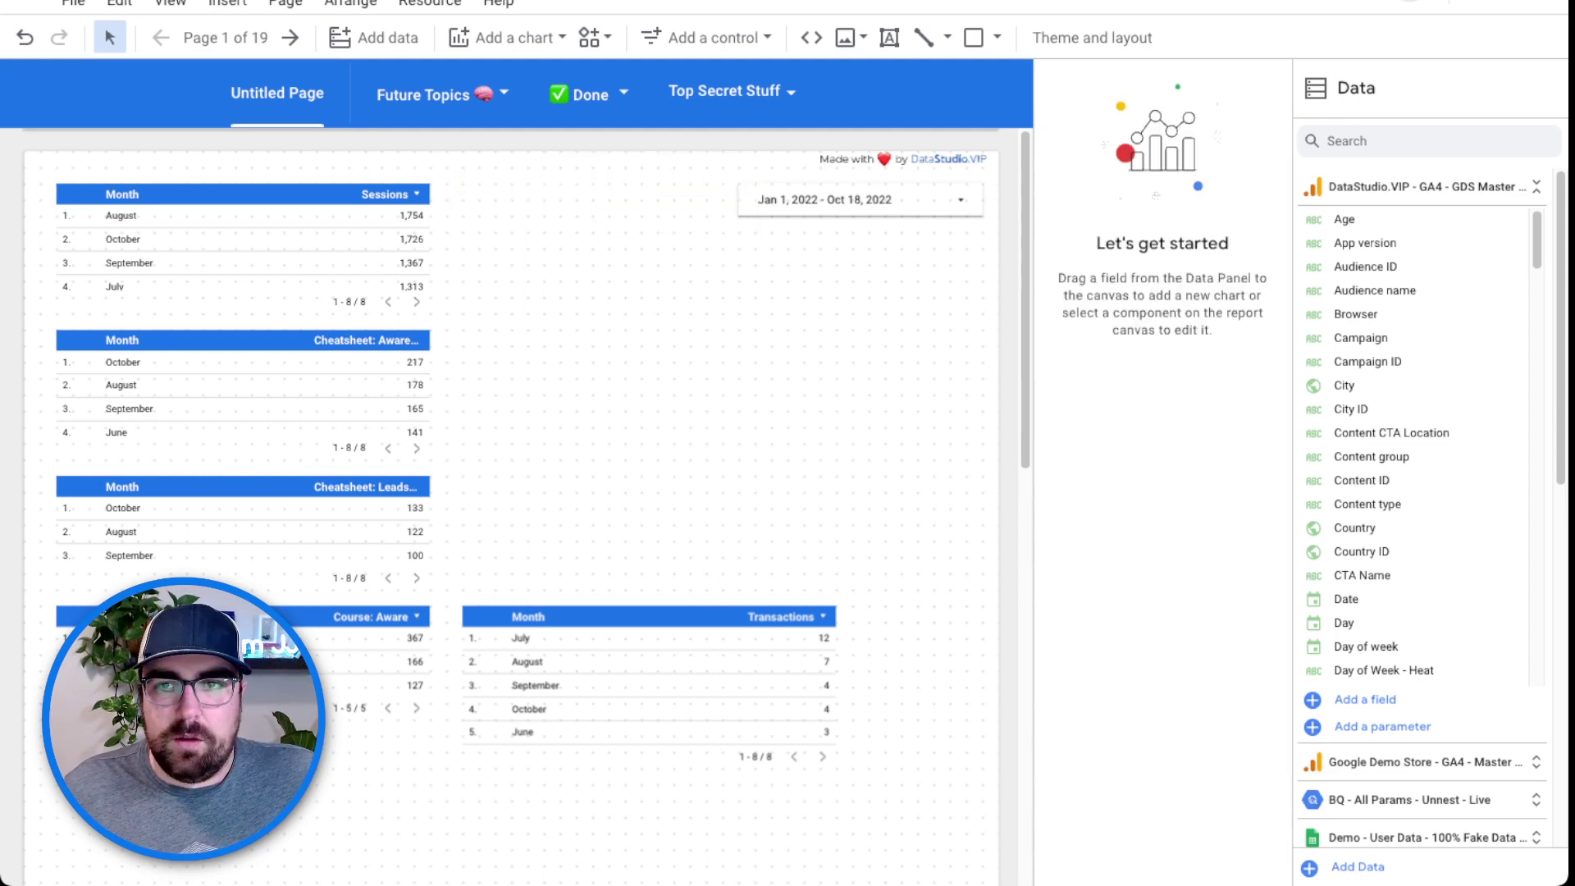
# Select all five monthly tables, from Sessions to Transactions, and blend their data into a new table.
pyautogui.click(244, 246)
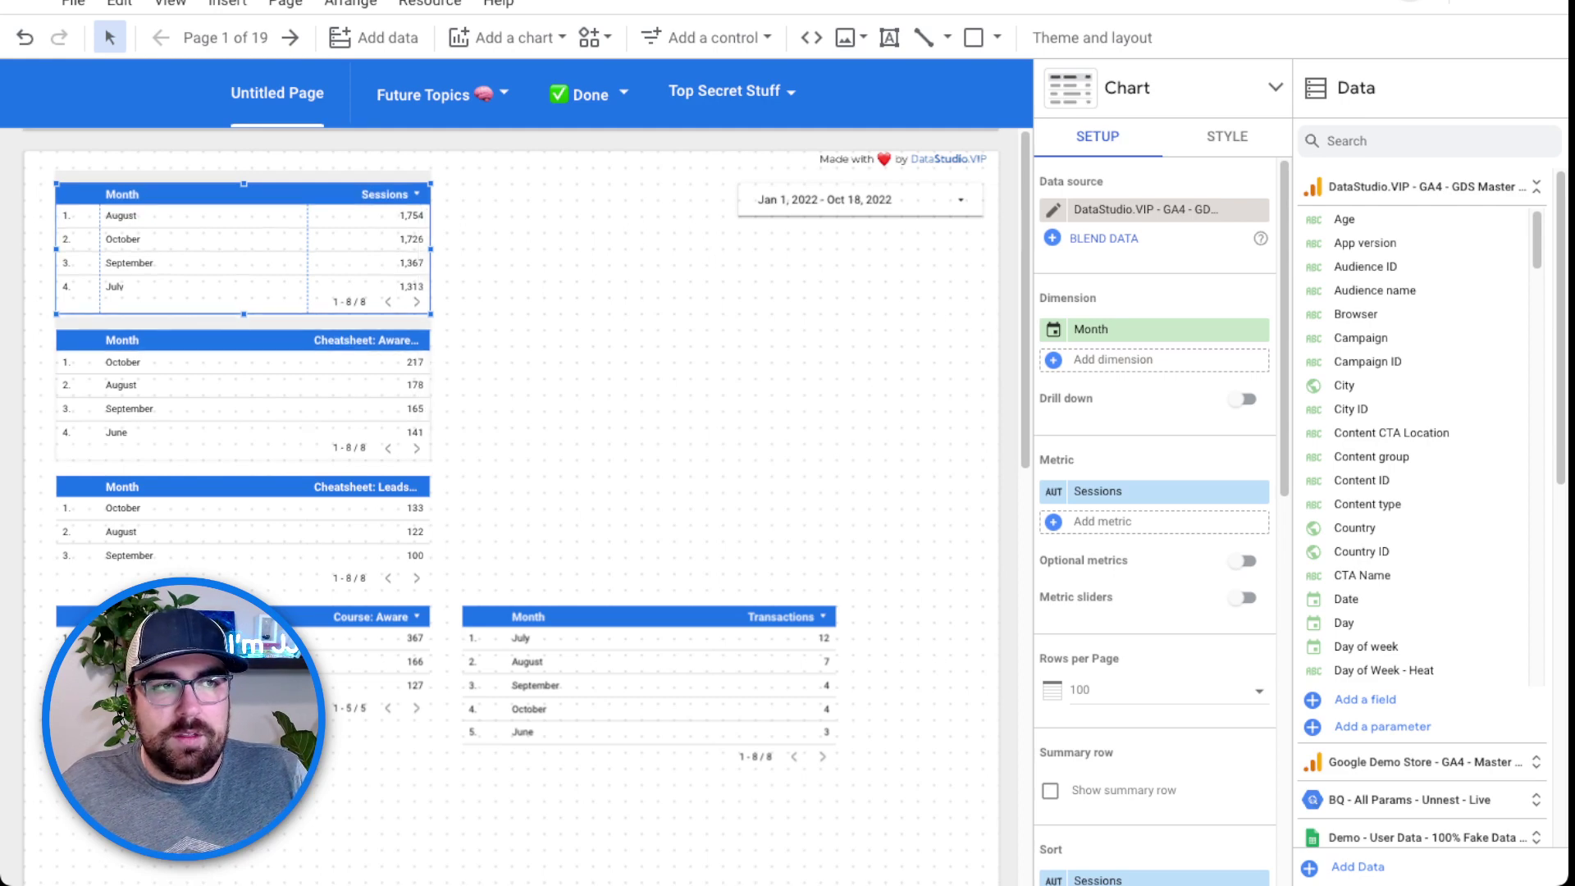
pyautogui.keyDown('shift'); pyautogui.click(242, 394); pyautogui.keyUp('shift')
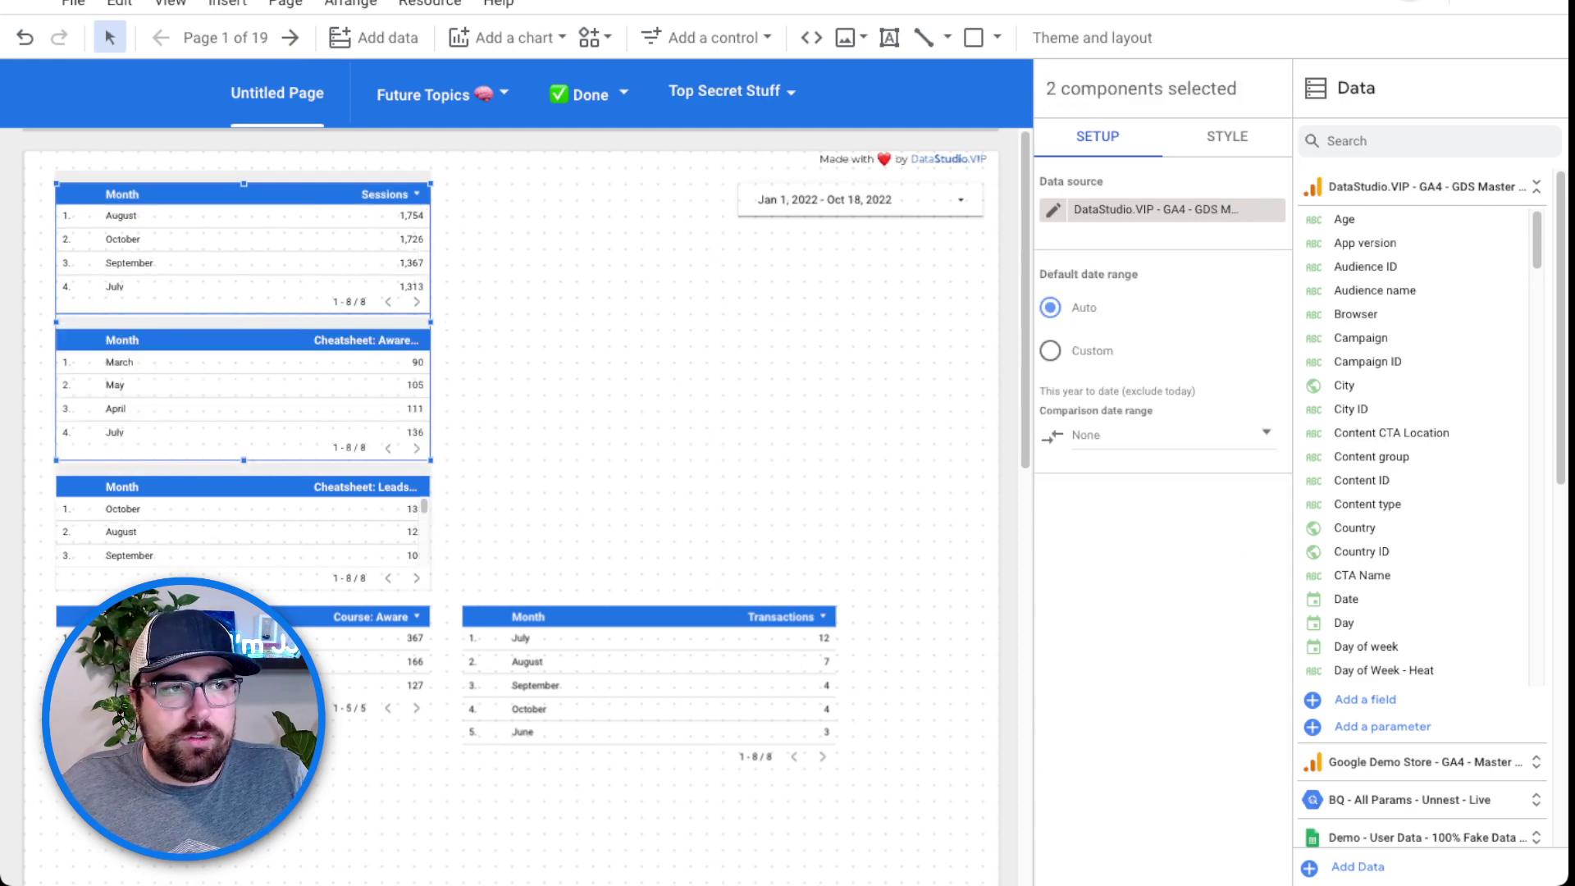
pyautogui.keyDown('shift'); pyautogui.click(242, 534); pyautogui.keyUp('shift')
pyautogui.keyDown('shift'); pyautogui.click(369, 673); pyautogui.keyUp('shift')
pyautogui.keyDown('shift'); pyautogui.click(648, 689); pyautogui.keyUp('shift')
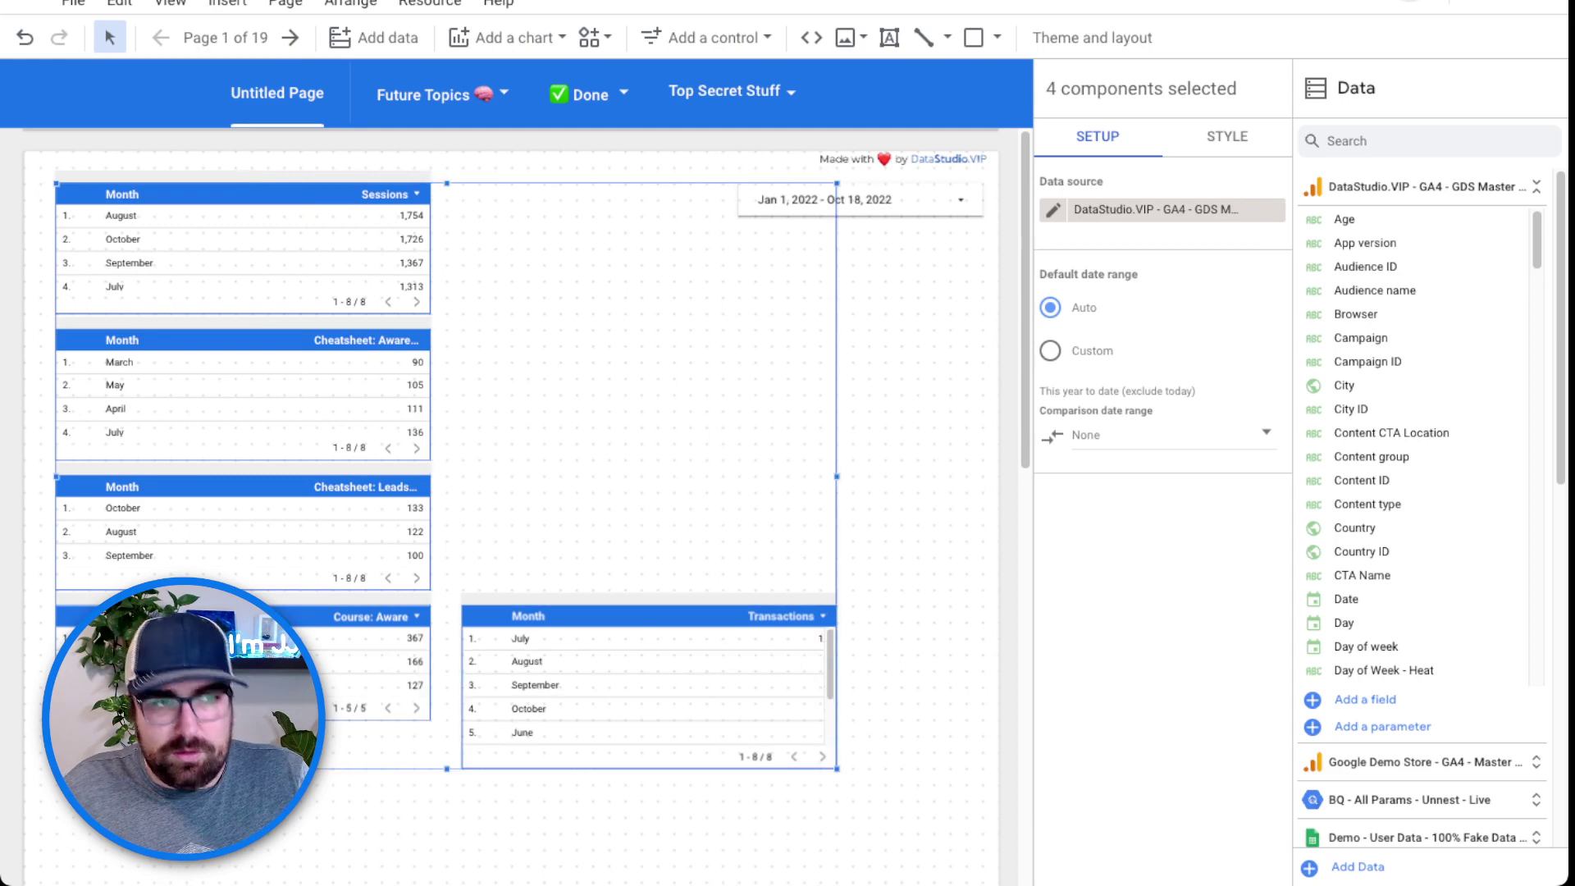
pyautogui.rightClick(588, 660)
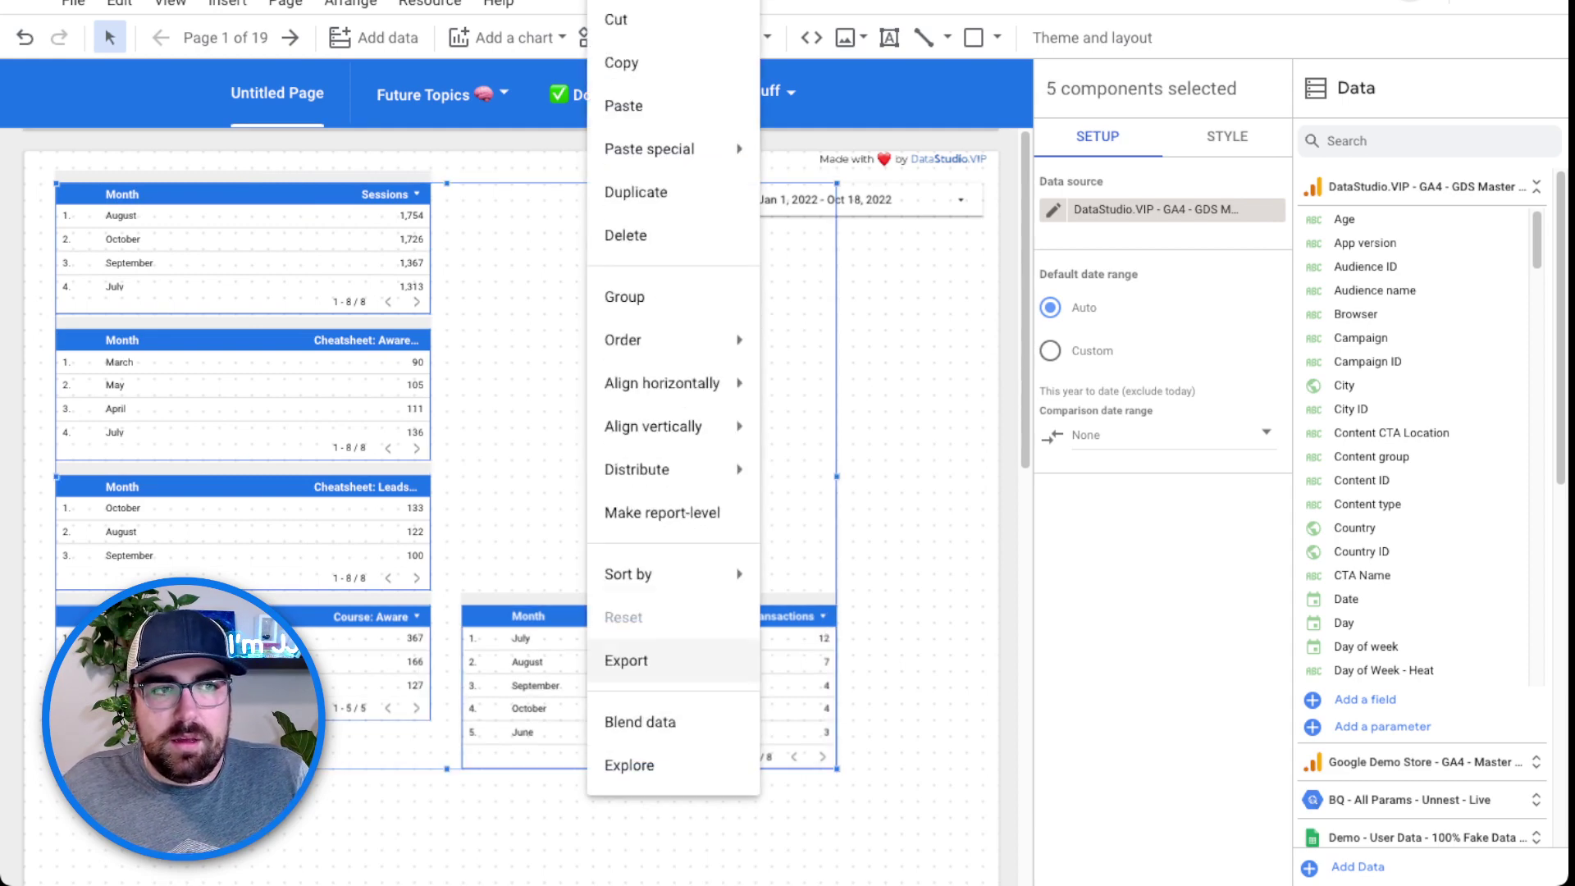
pyautogui.click(640, 721)
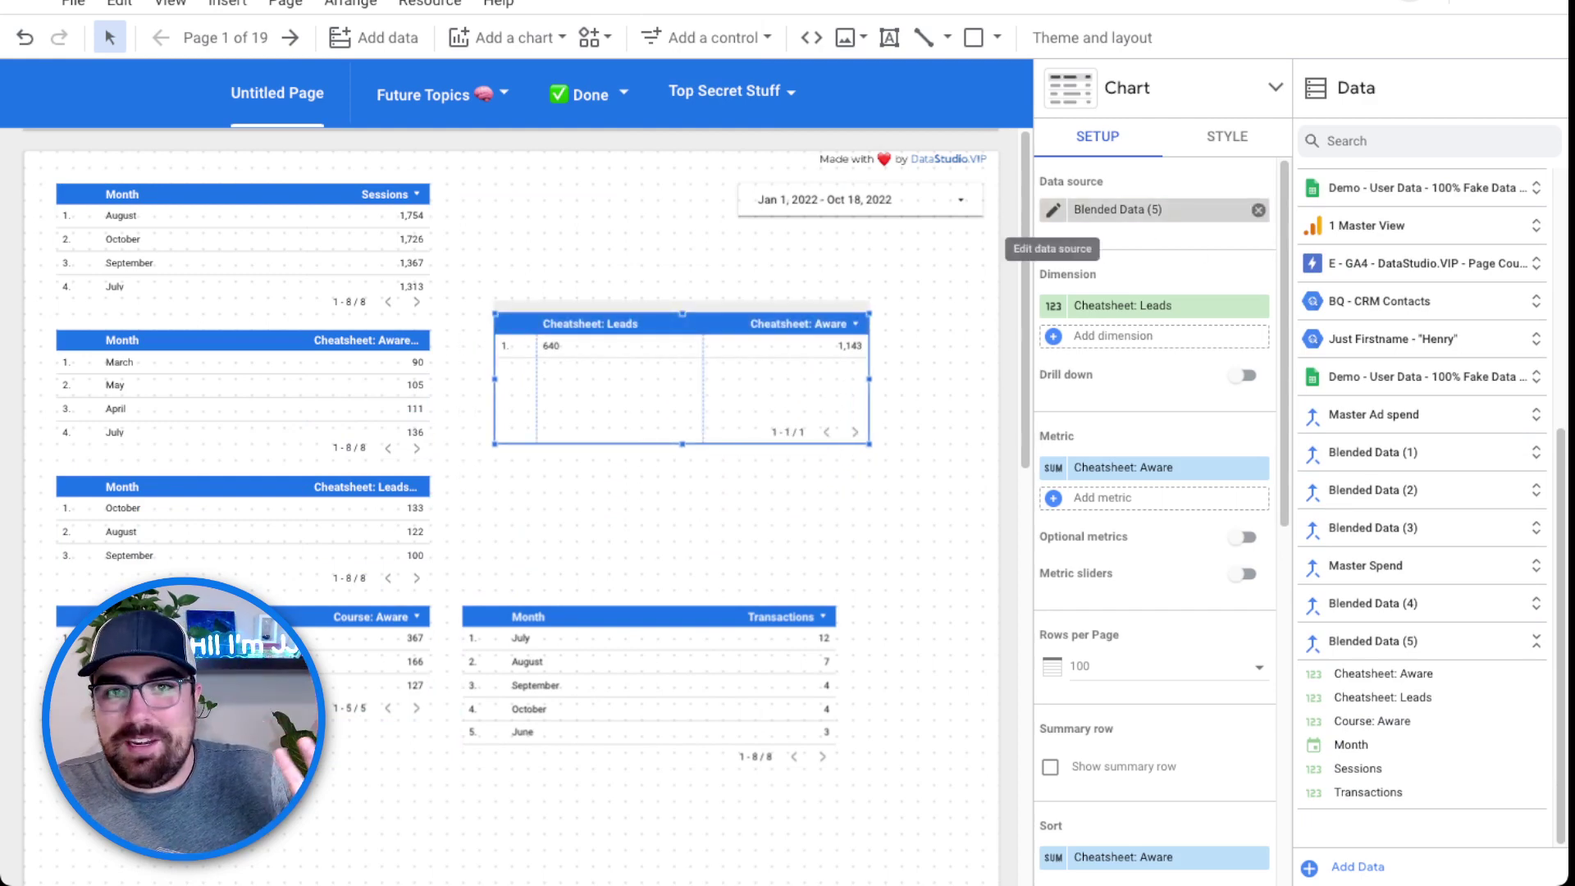
# Open the new table's blend for editing and try to rename its data source to "LookerStudio.VIP".
pyautogui.click(1052, 210)
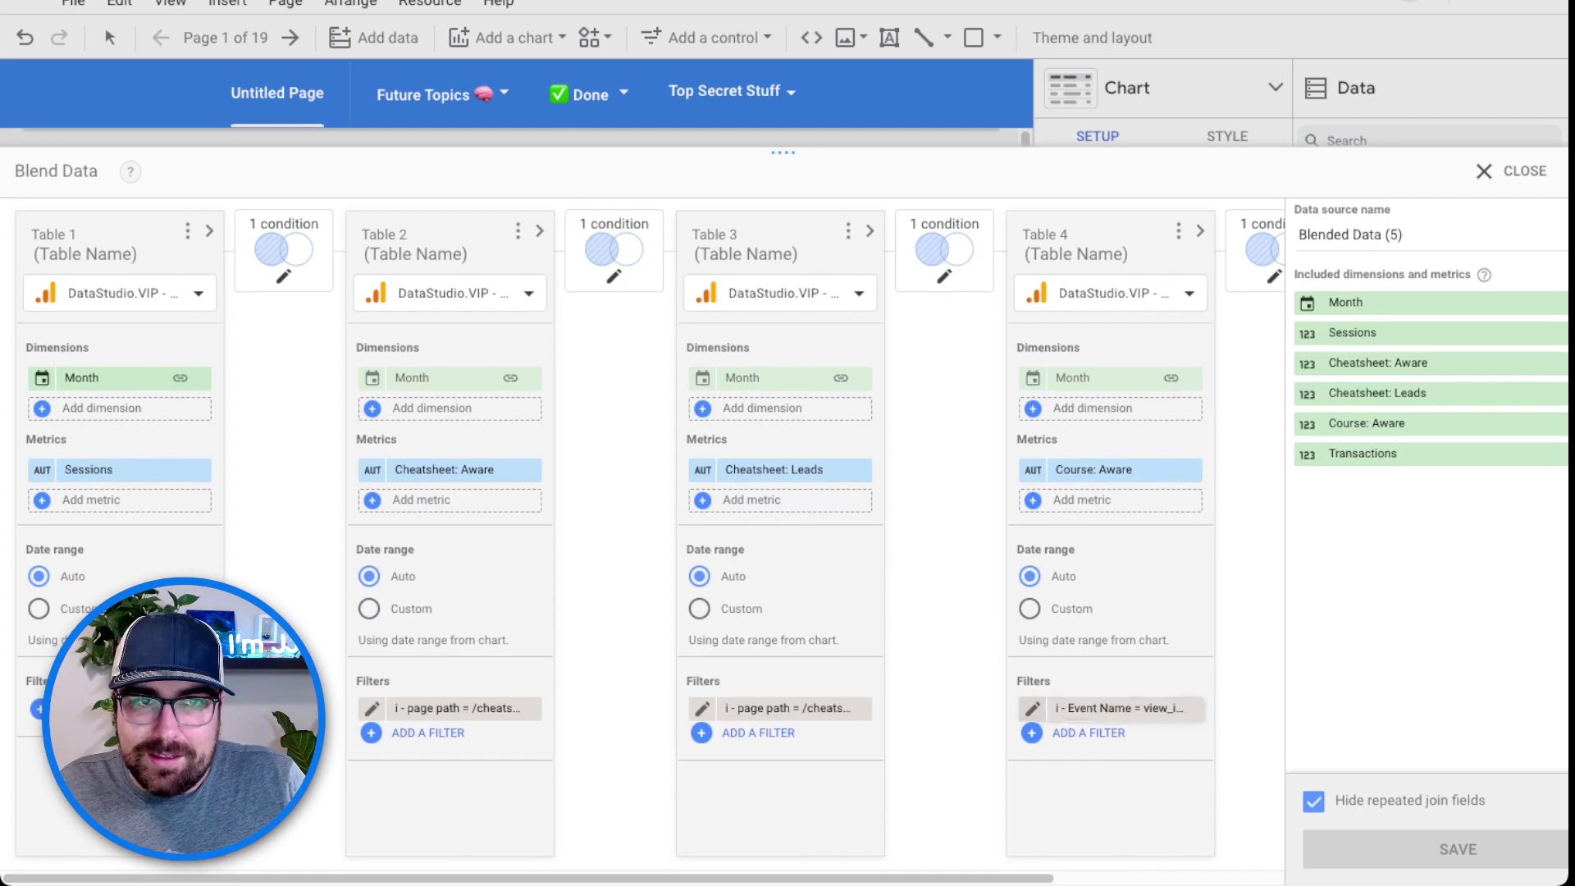
pyautogui.click(1395, 234)
pyautogui.hotkey('ctrl', 'a')
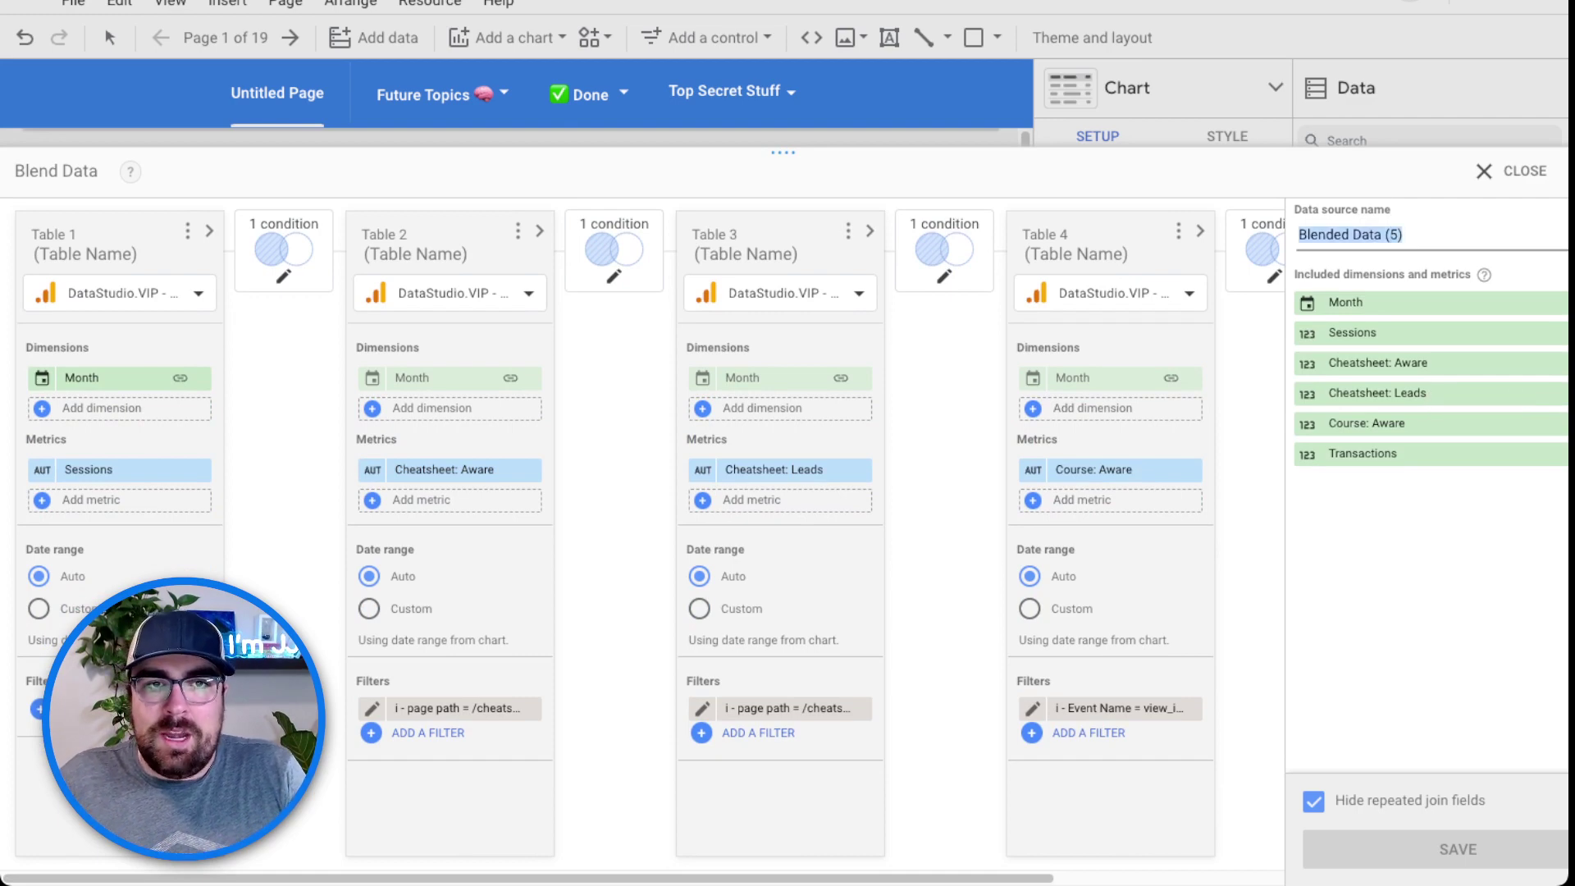
pyautogui.write('Che')
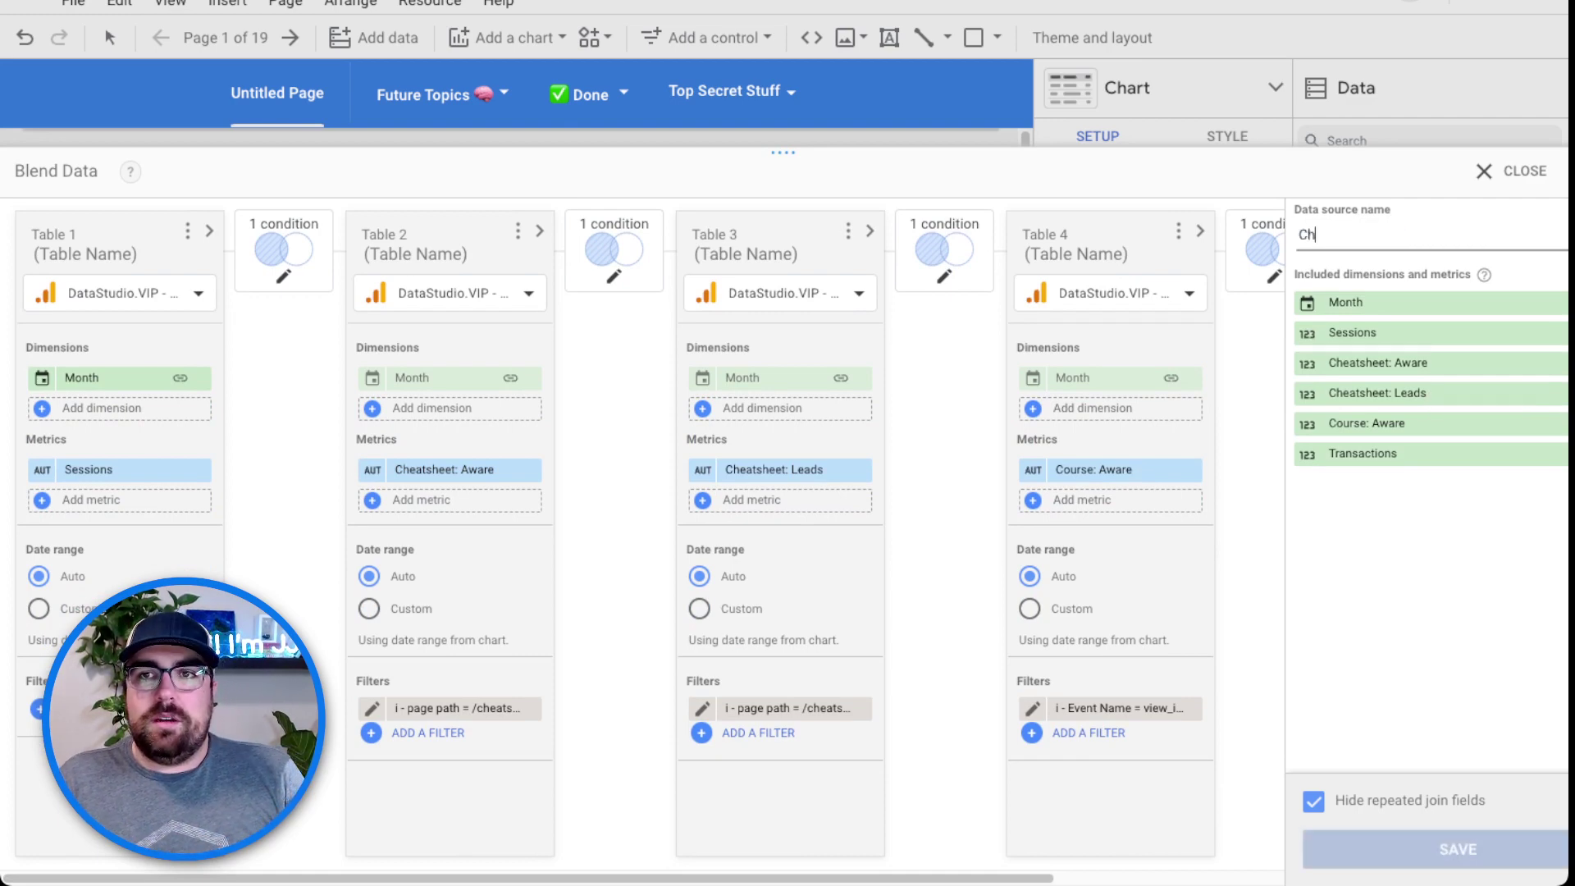
pyautogui.press('BackSpace')
pyautogui.press('BackSpace')
pyautogui.press('BackSpace')
pyautogui.write('Dat')
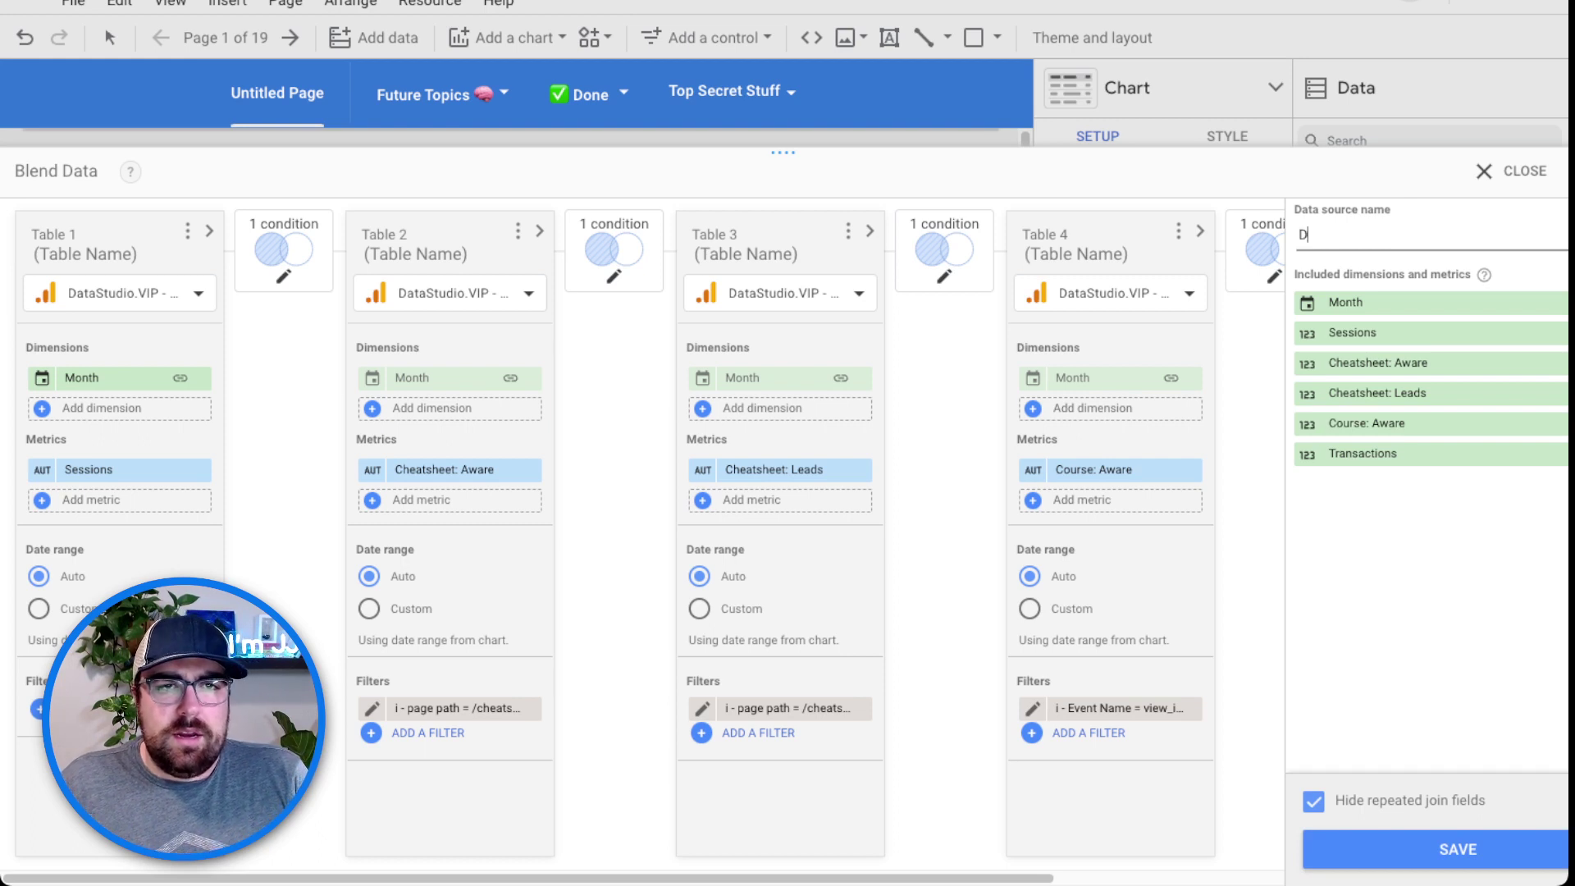
pyautogui.press('BackSpace')
pyautogui.press('BackSpace')
pyautogui.press('BackSpace')
pyautogui.write('LookerStu')
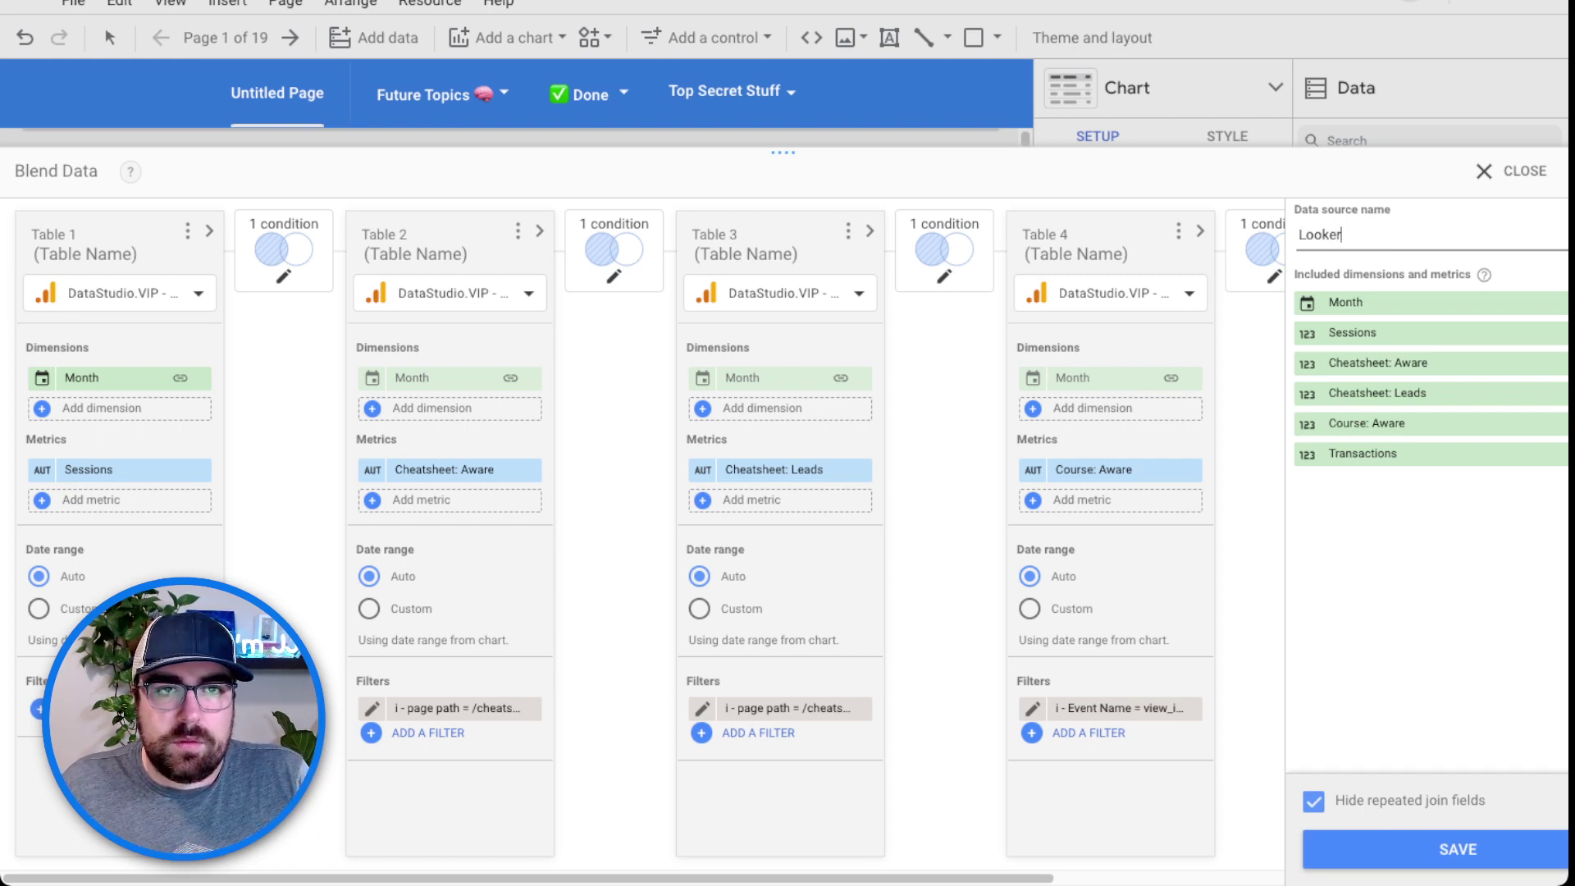
pyautogui.write('io.VIP')
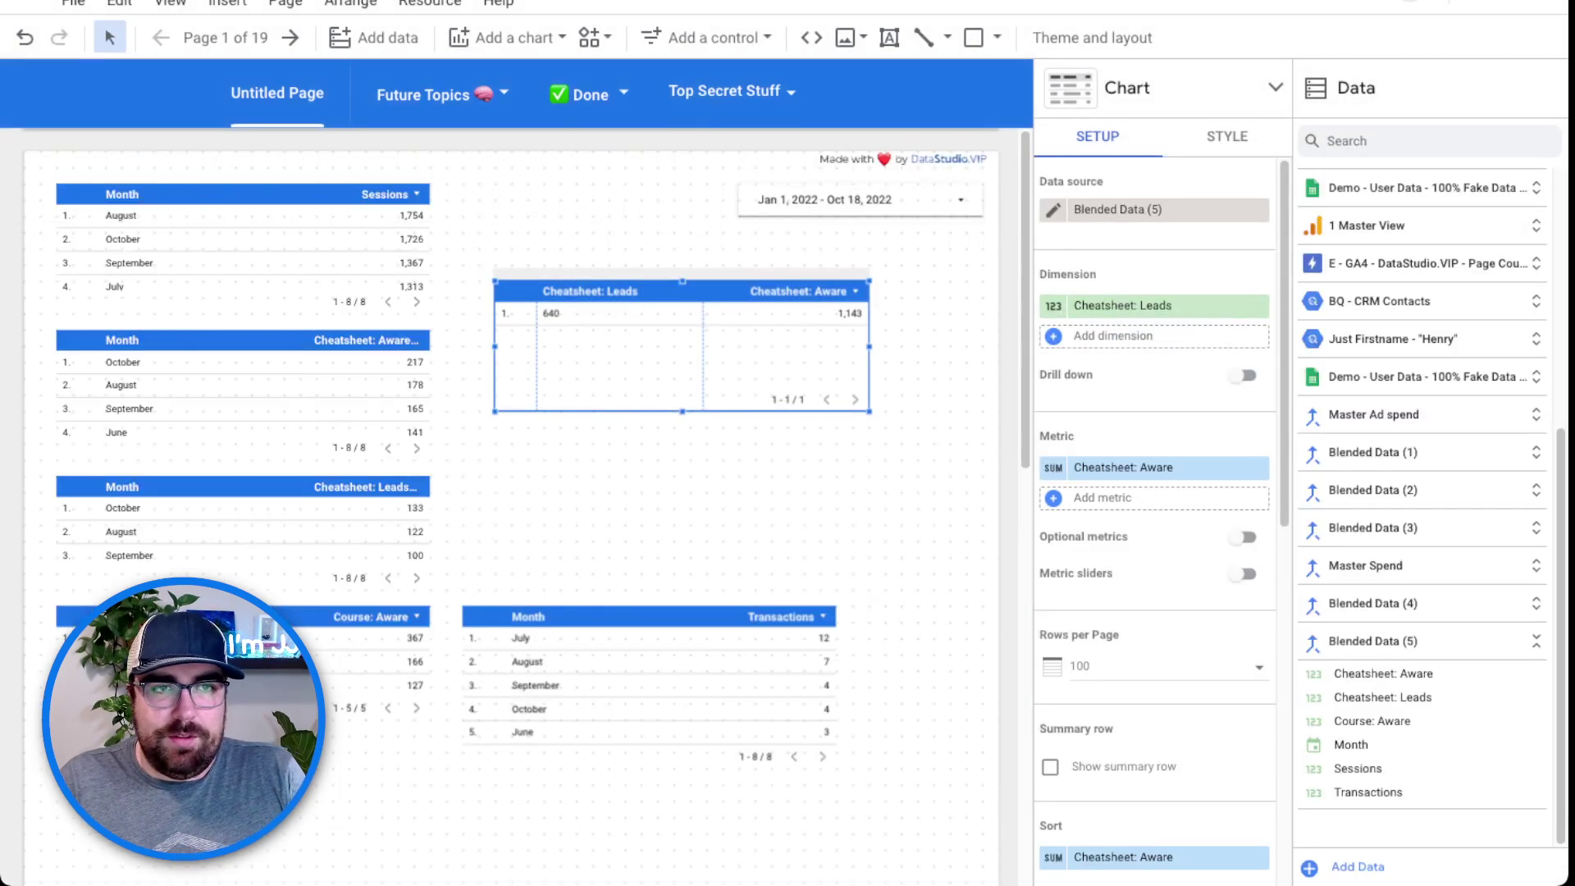
# Make Month the blended table's only dimension in place of Cheatsheet: Leads, and change its metric to Sessions.
pyautogui.click(1104, 336)
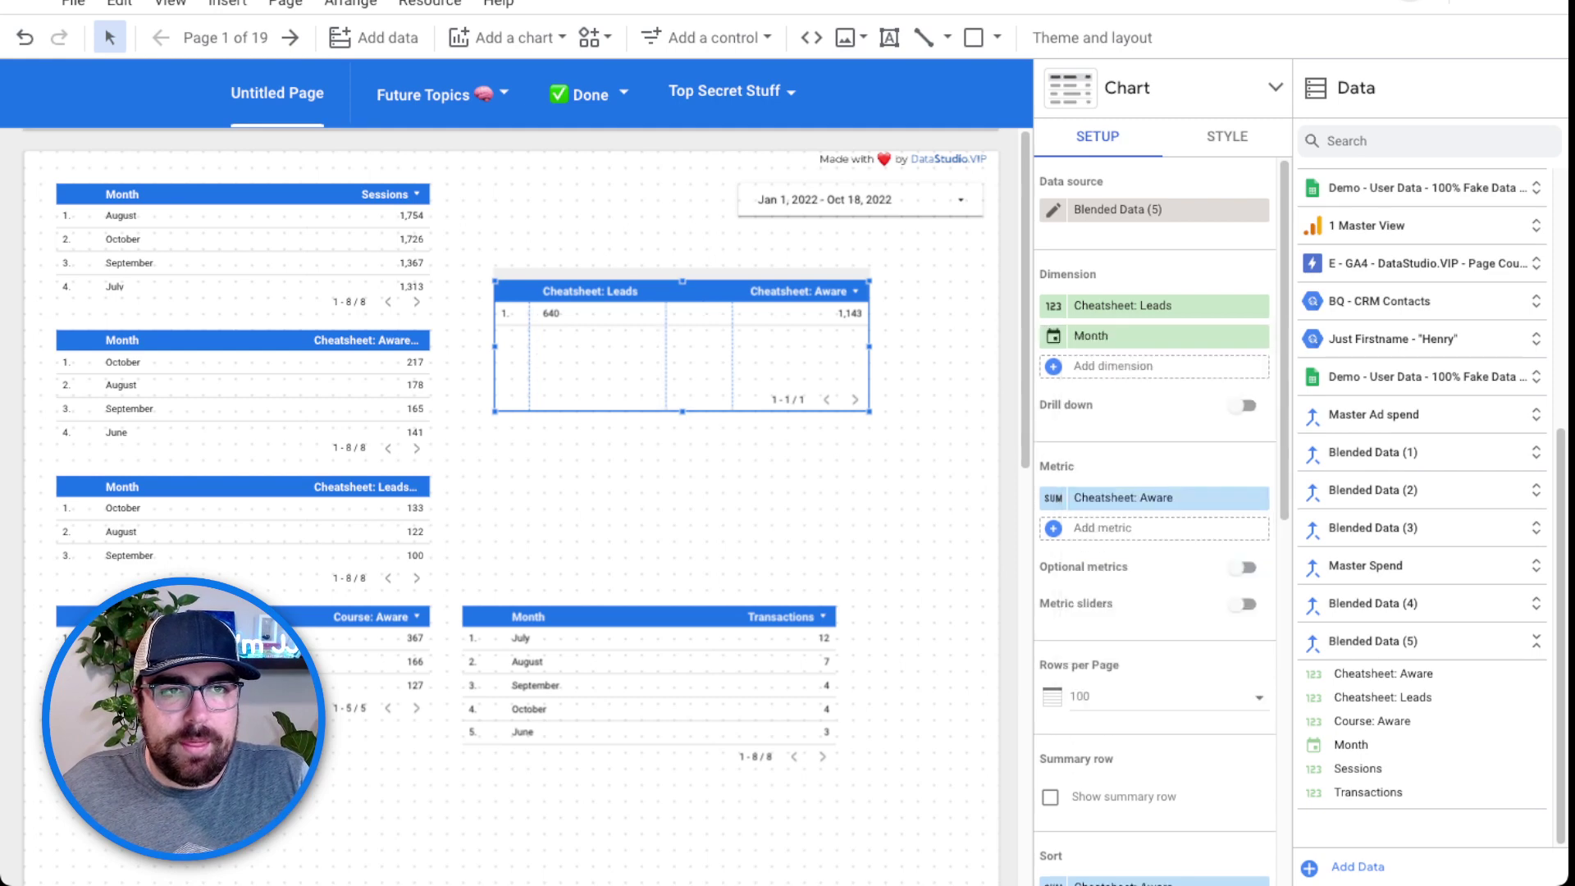
pyautogui.click(1116, 409)
pyautogui.click(1259, 305)
pyautogui.click(1124, 466)
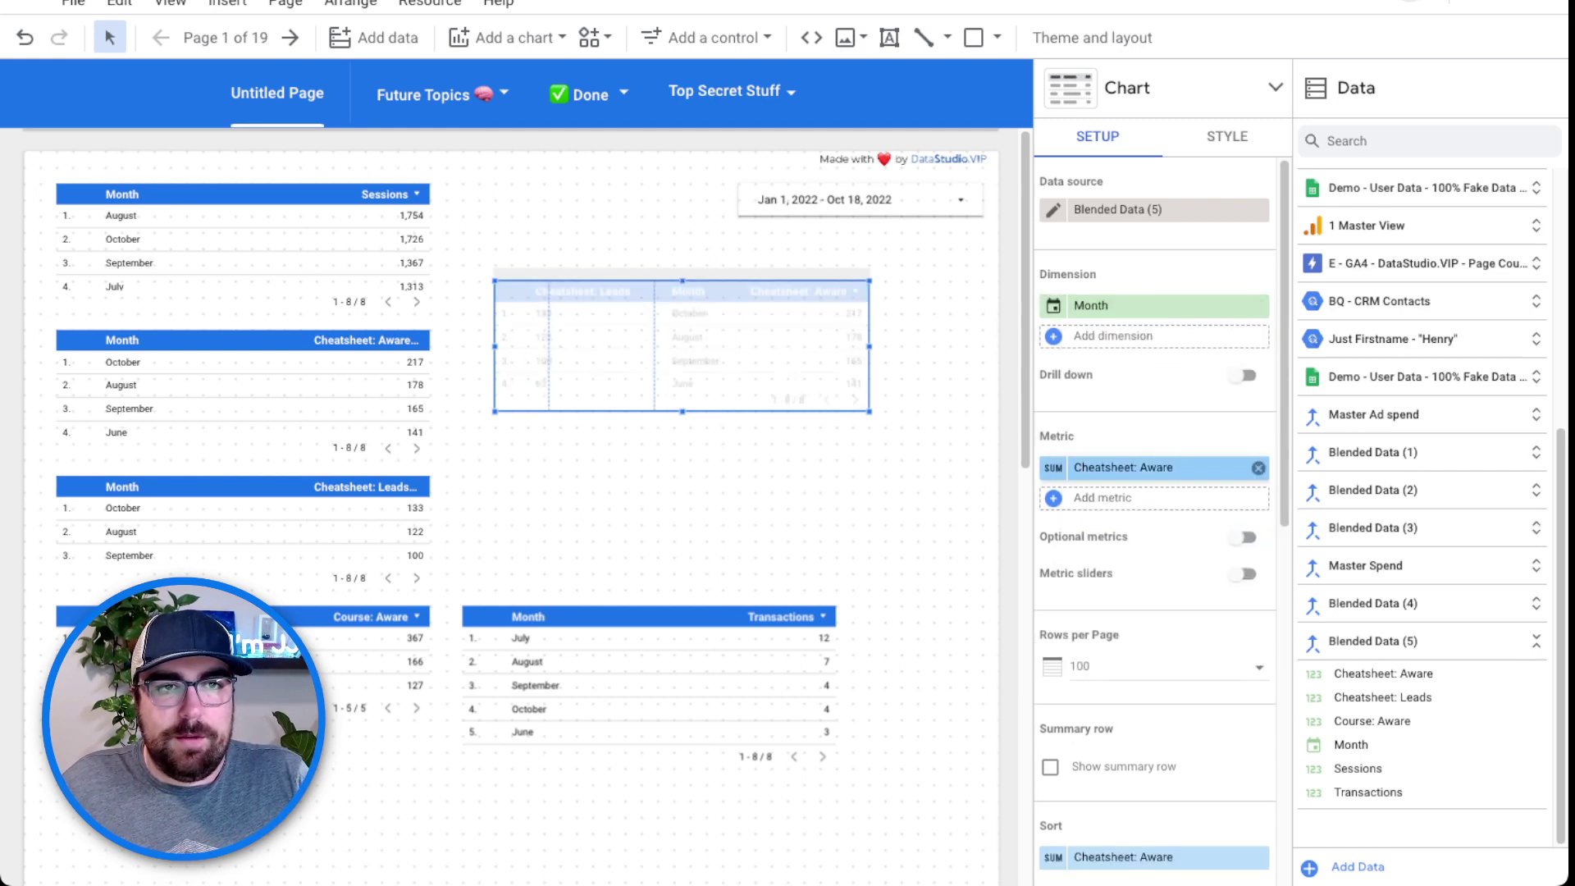
pyautogui.write('sess')
pyautogui.click(1104, 588)
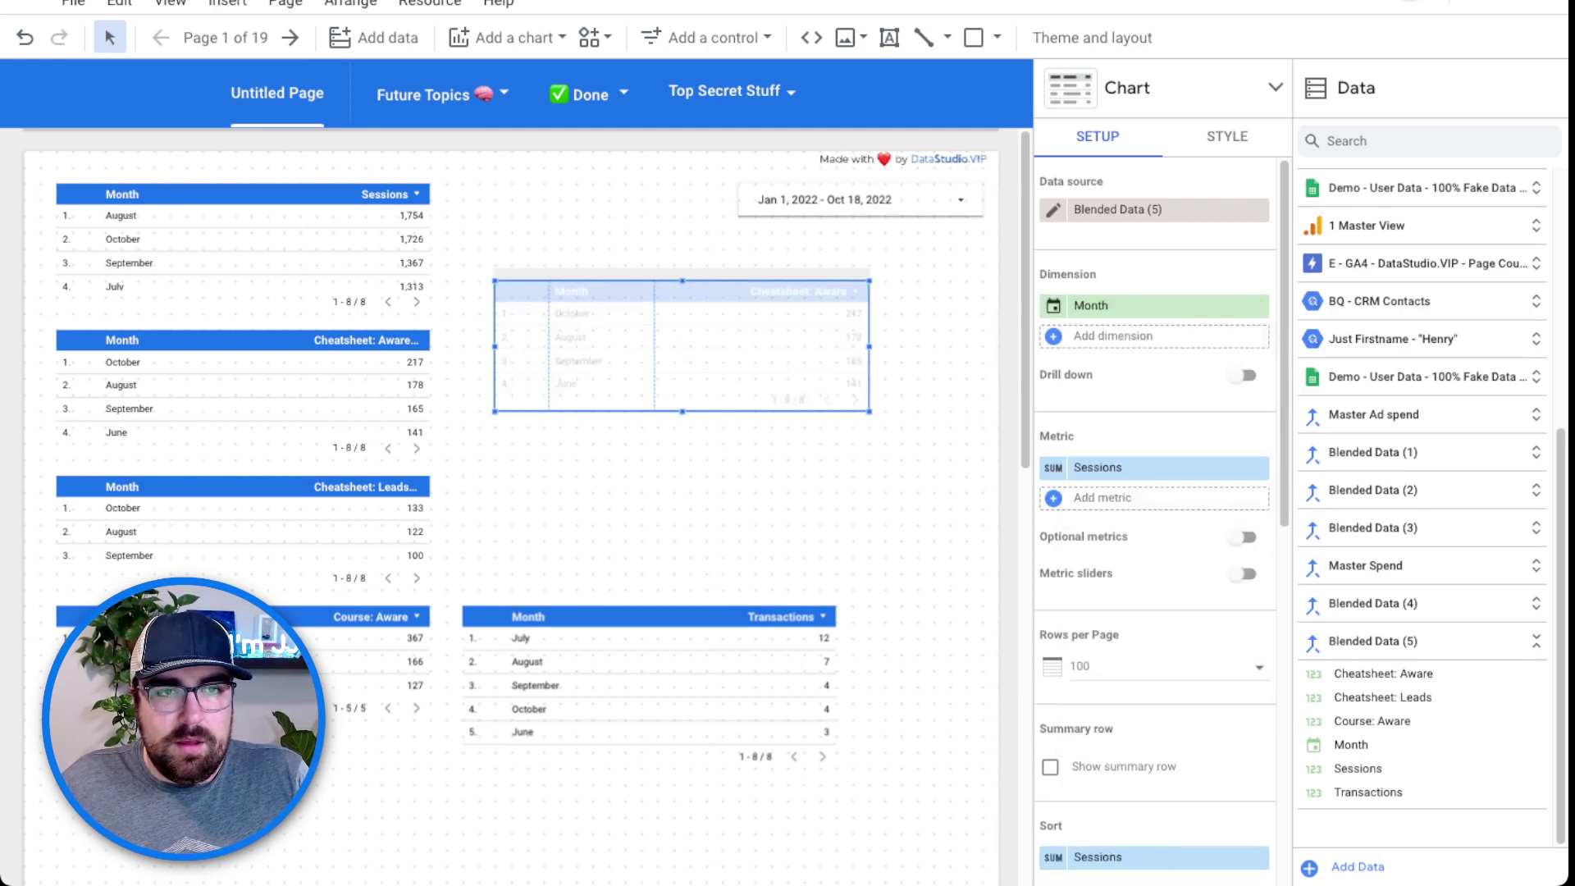
# Add Cheatsheet: Aware and Course: Aware as metrics after Sessions in the blended table.
pyautogui.click(1103, 498)
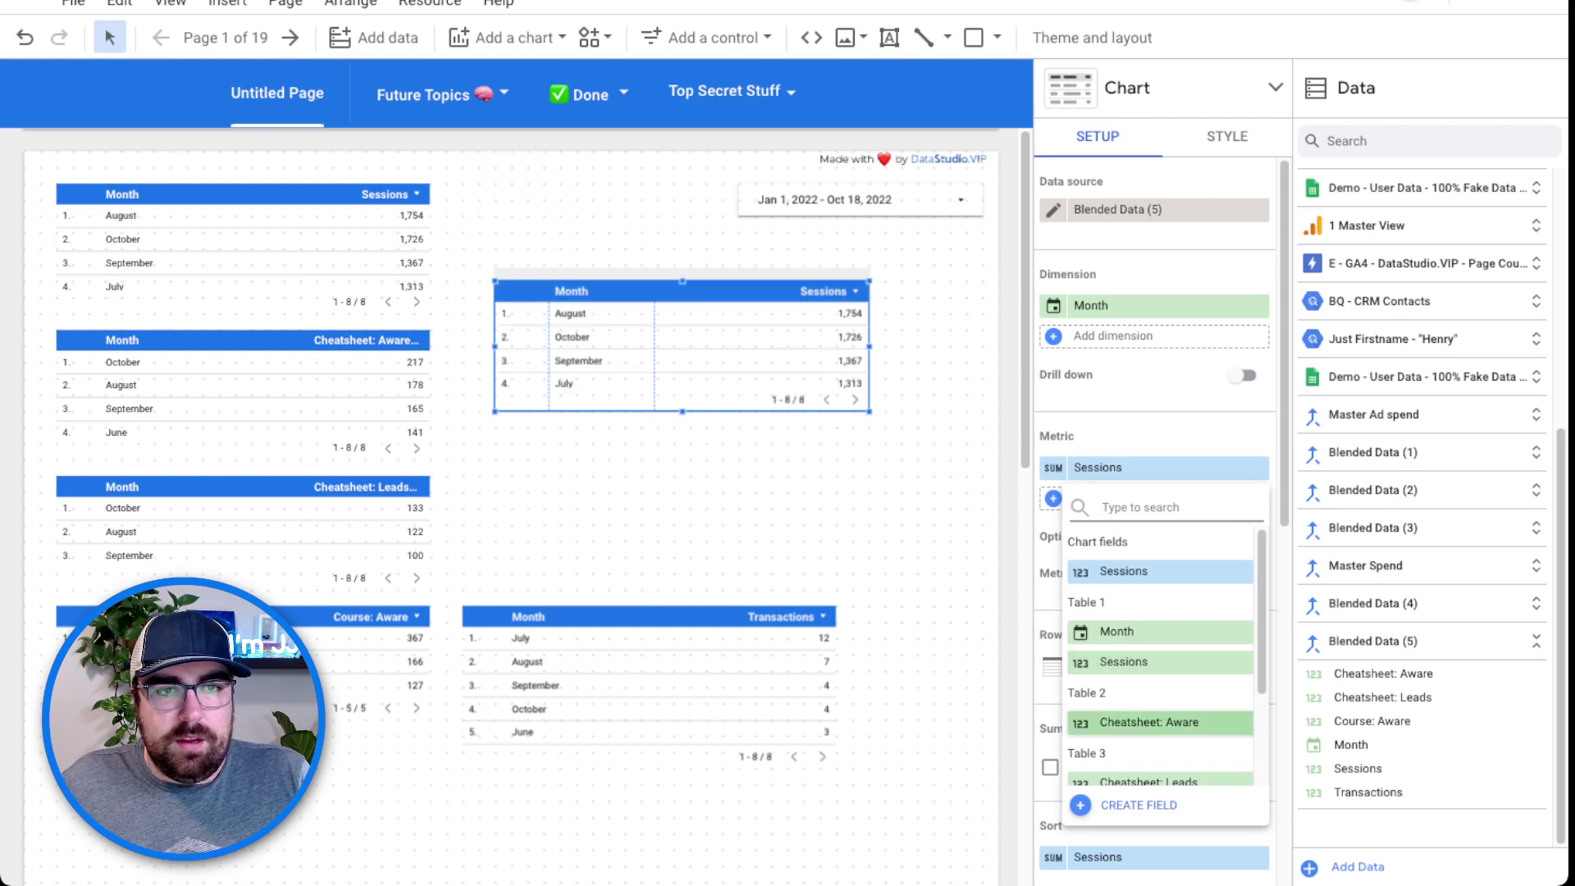
pyautogui.click(1148, 722)
pyautogui.click(1102, 527)
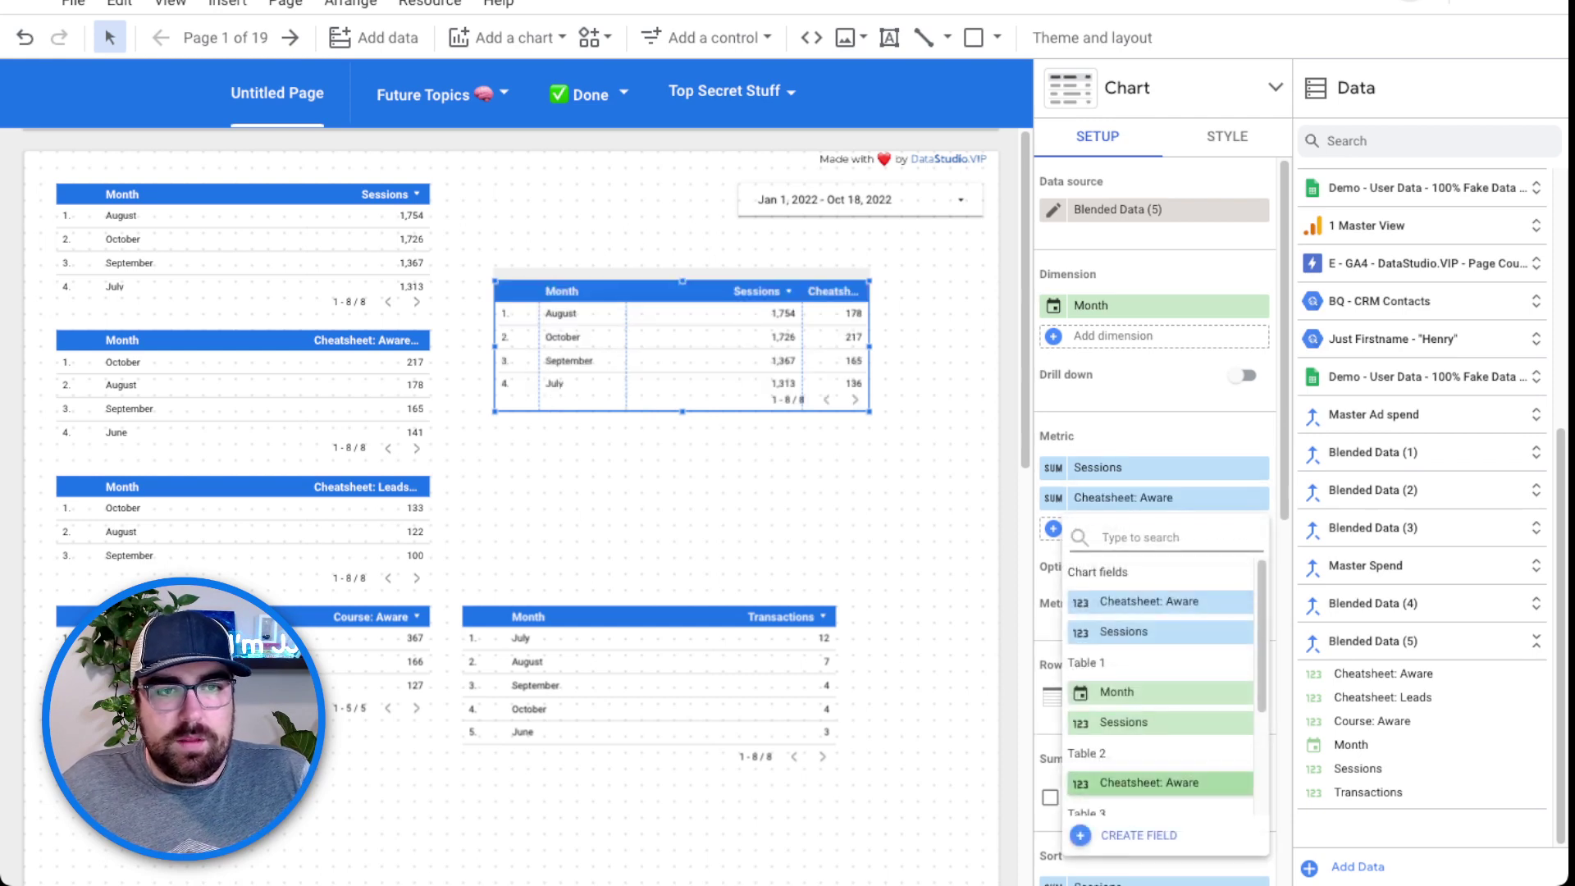
pyautogui.scroll(-1, 1161, 697)
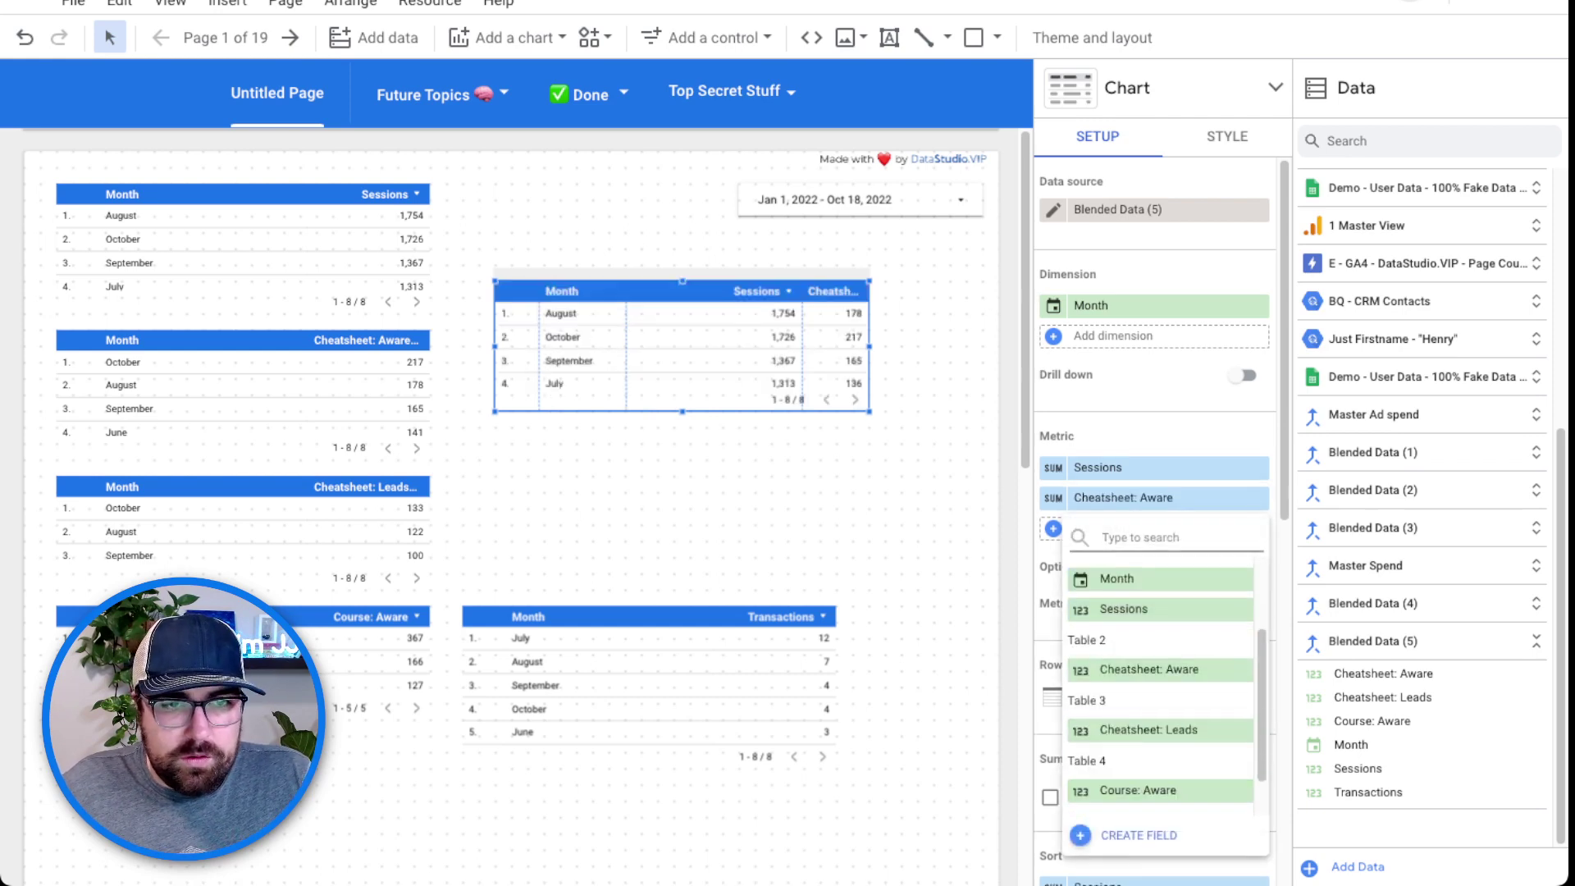
pyautogui.click(1148, 790)
# Add the Cheatsheet: Leads metric to the blended table and place it between Cheatsheet: Aware and Course: Aware.
pyautogui.click(1102, 558)
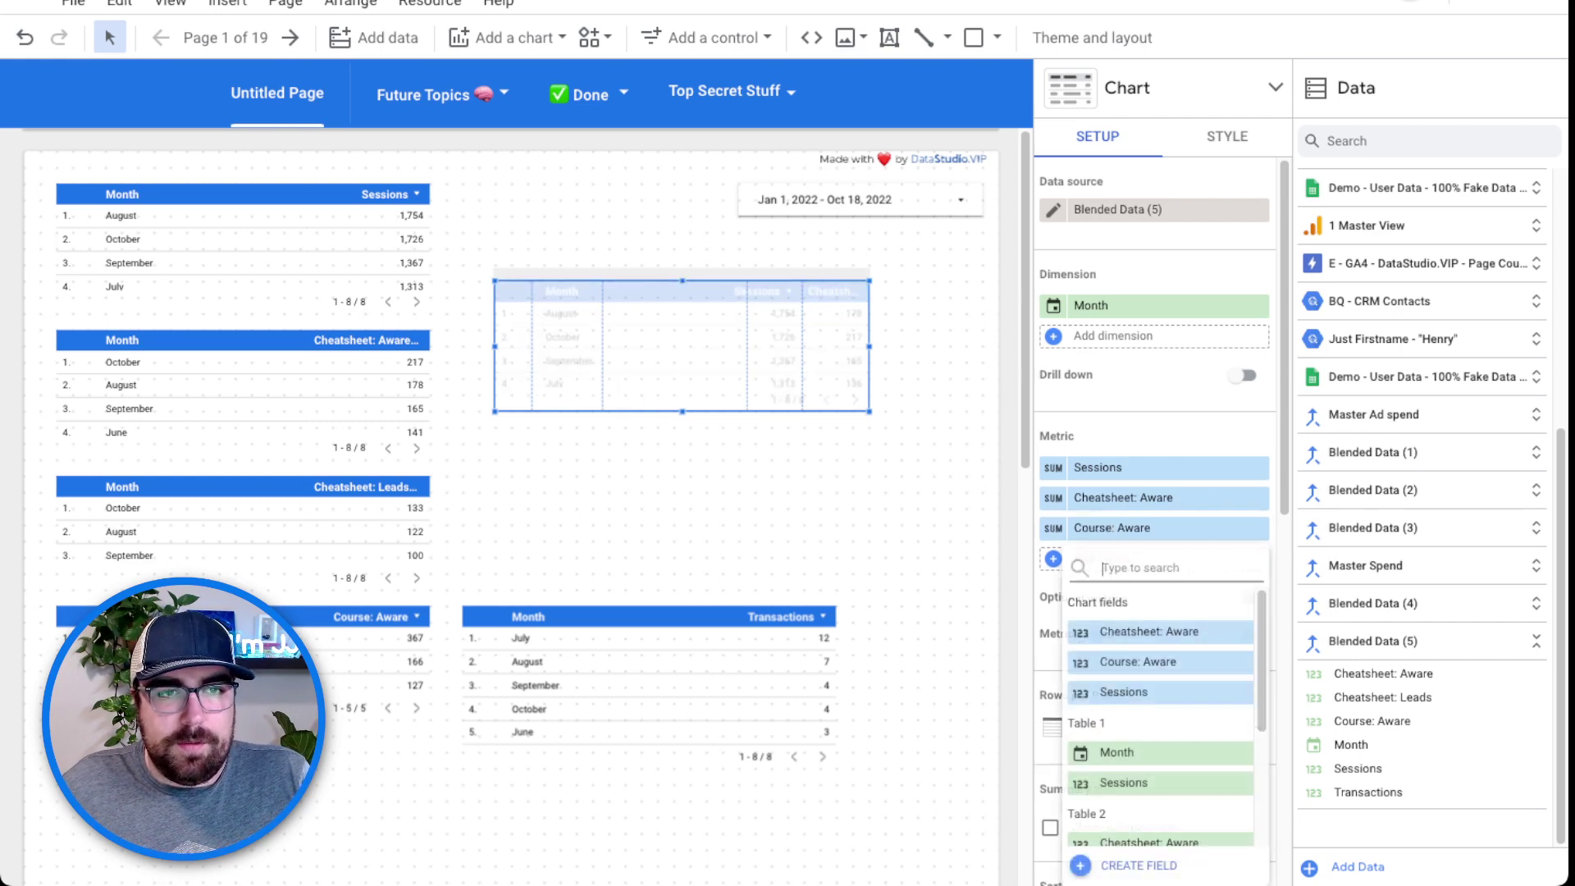
pyautogui.scroll(-1, 1161, 714)
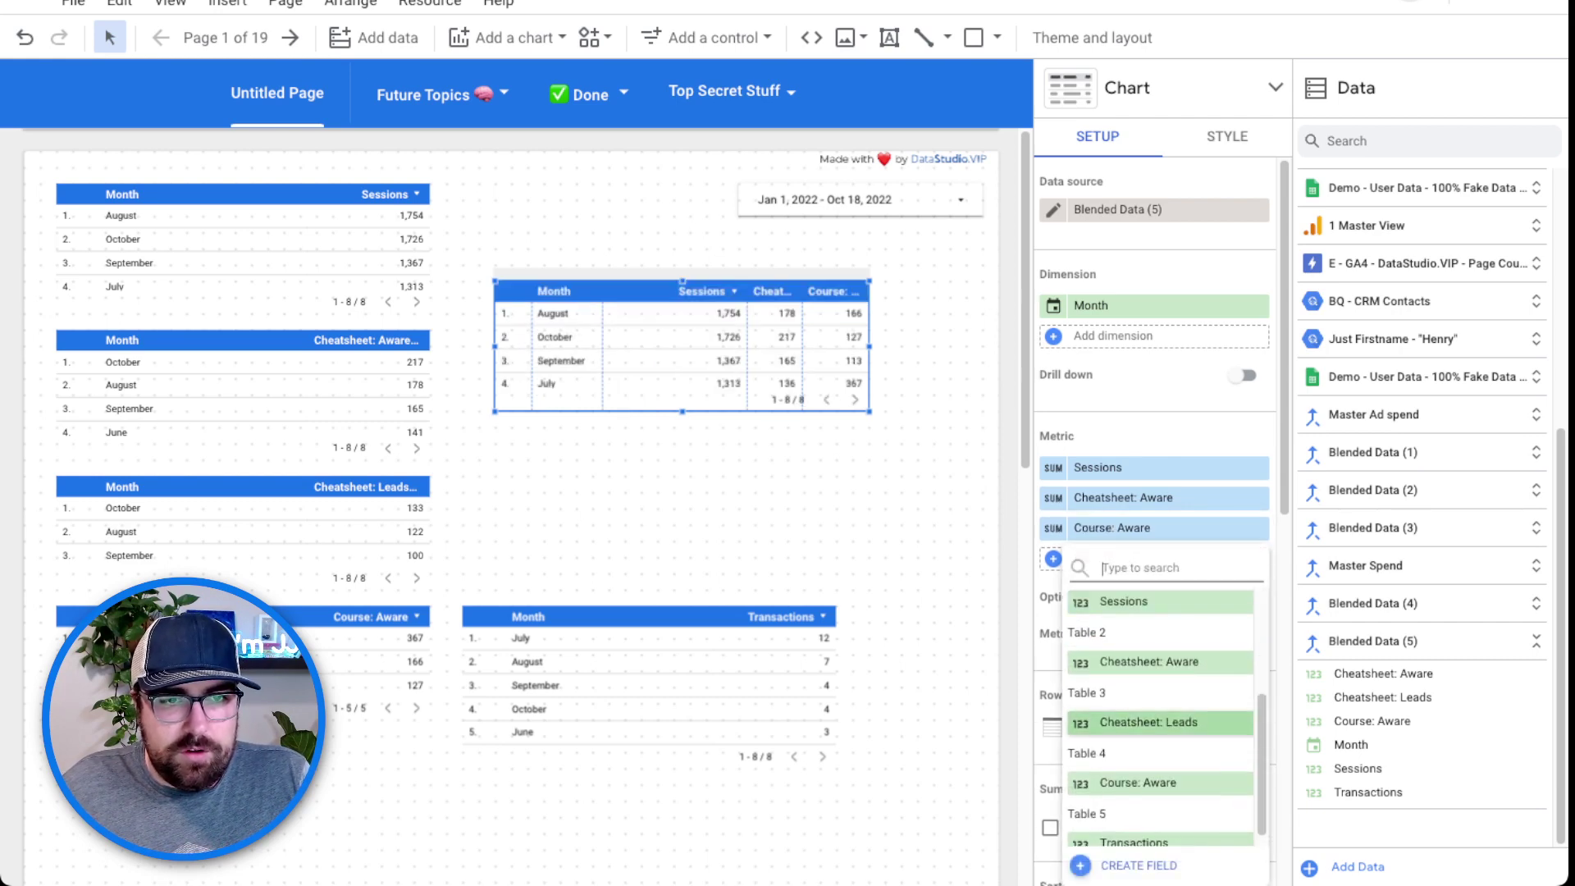
pyautogui.click(1149, 722)
pyautogui.moveTo(1116, 558); pyautogui.dragTo(1116, 528)
# Add Transactions as the blended table's last metric, after Course: Aware.
pyautogui.click(1115, 558)
pyautogui.scroll(-2, 1161, 714)
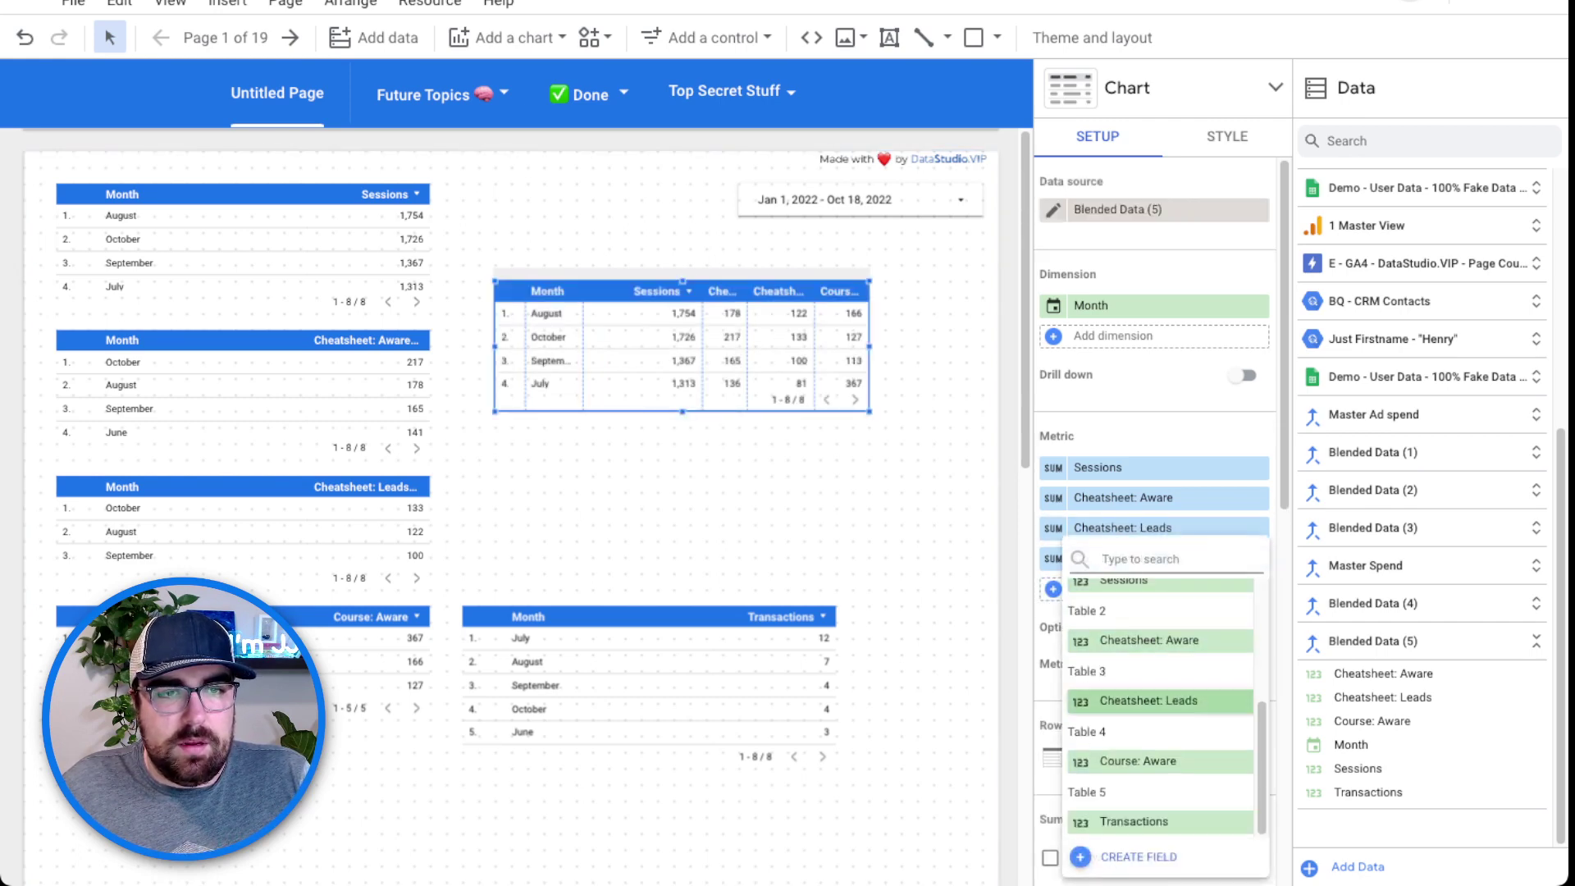
pyautogui.click(1149, 827)
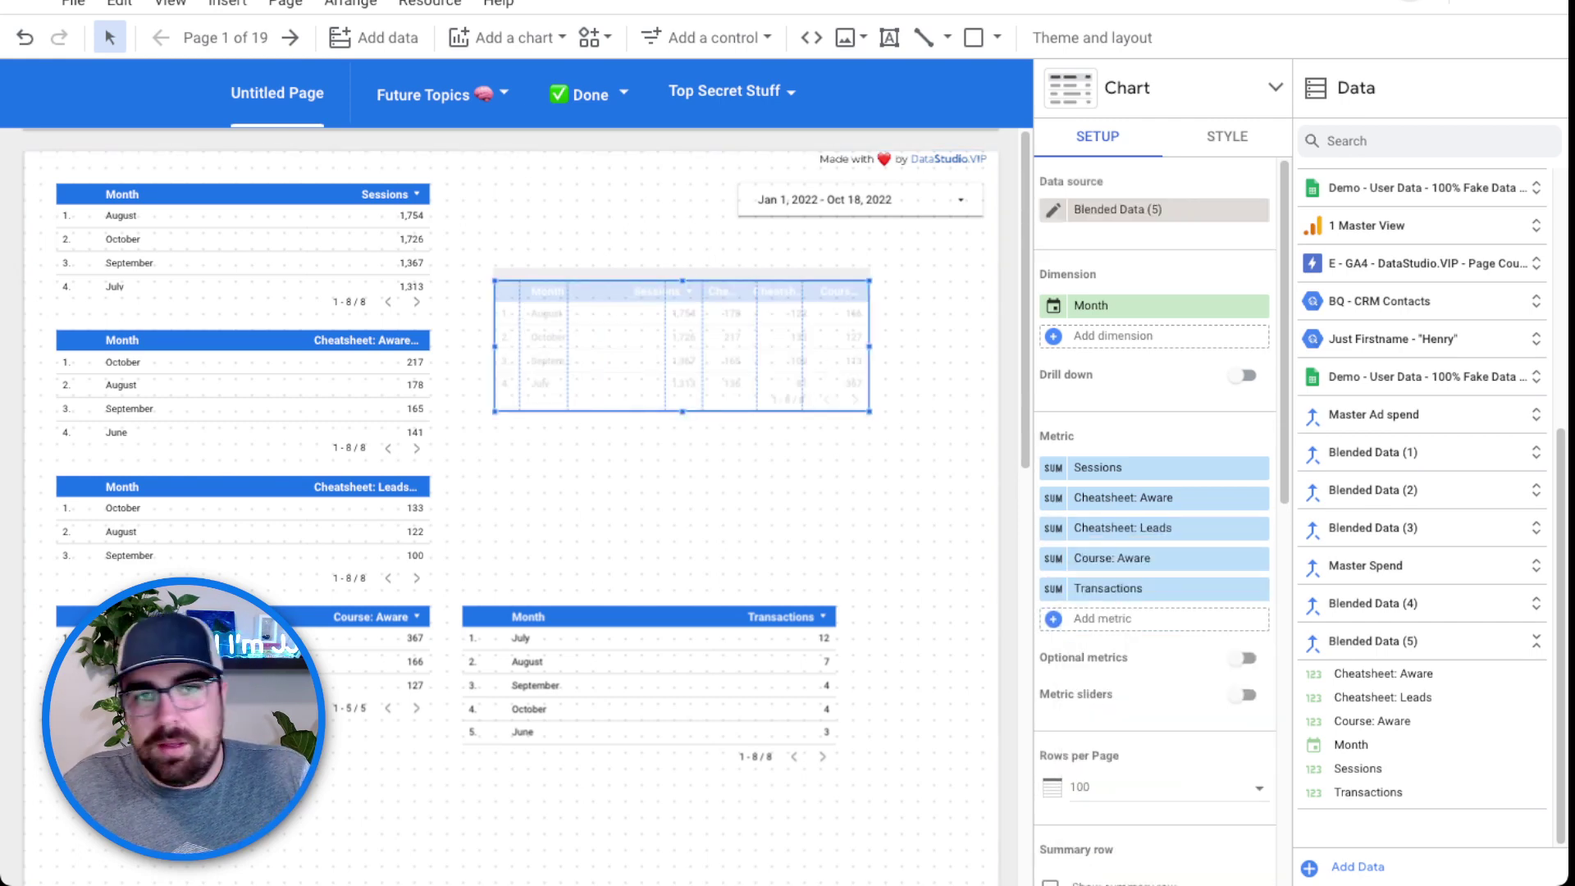
# Rename the blended table's Transactions metric, entering the name "Course: Transac".
pyautogui.click(1053, 588)
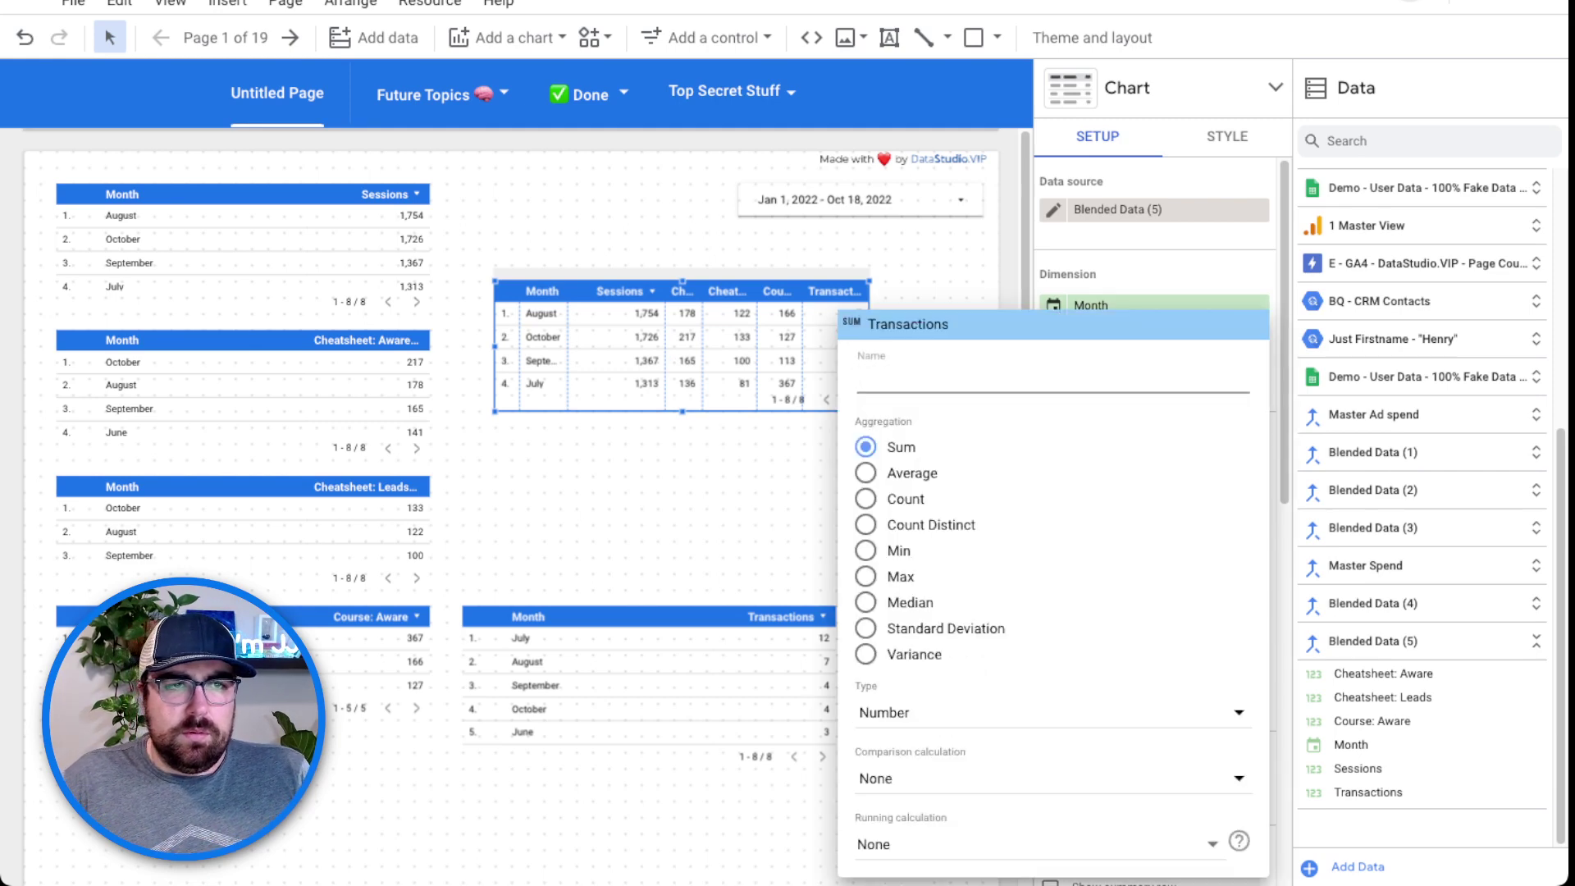
pyautogui.write('Course')
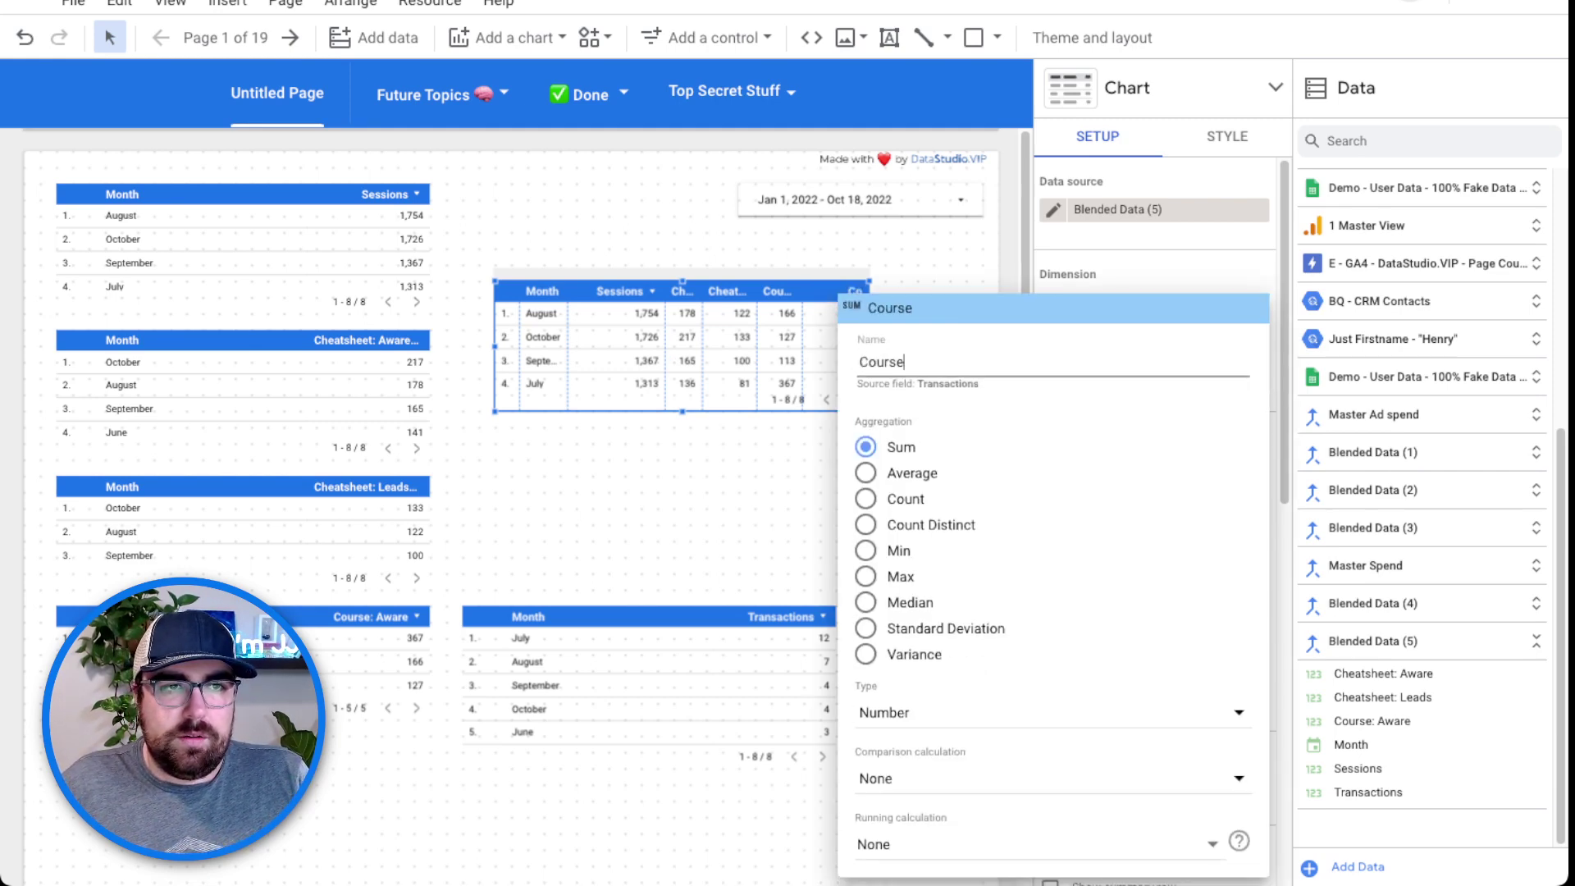
pyautogui.write(': Trna')
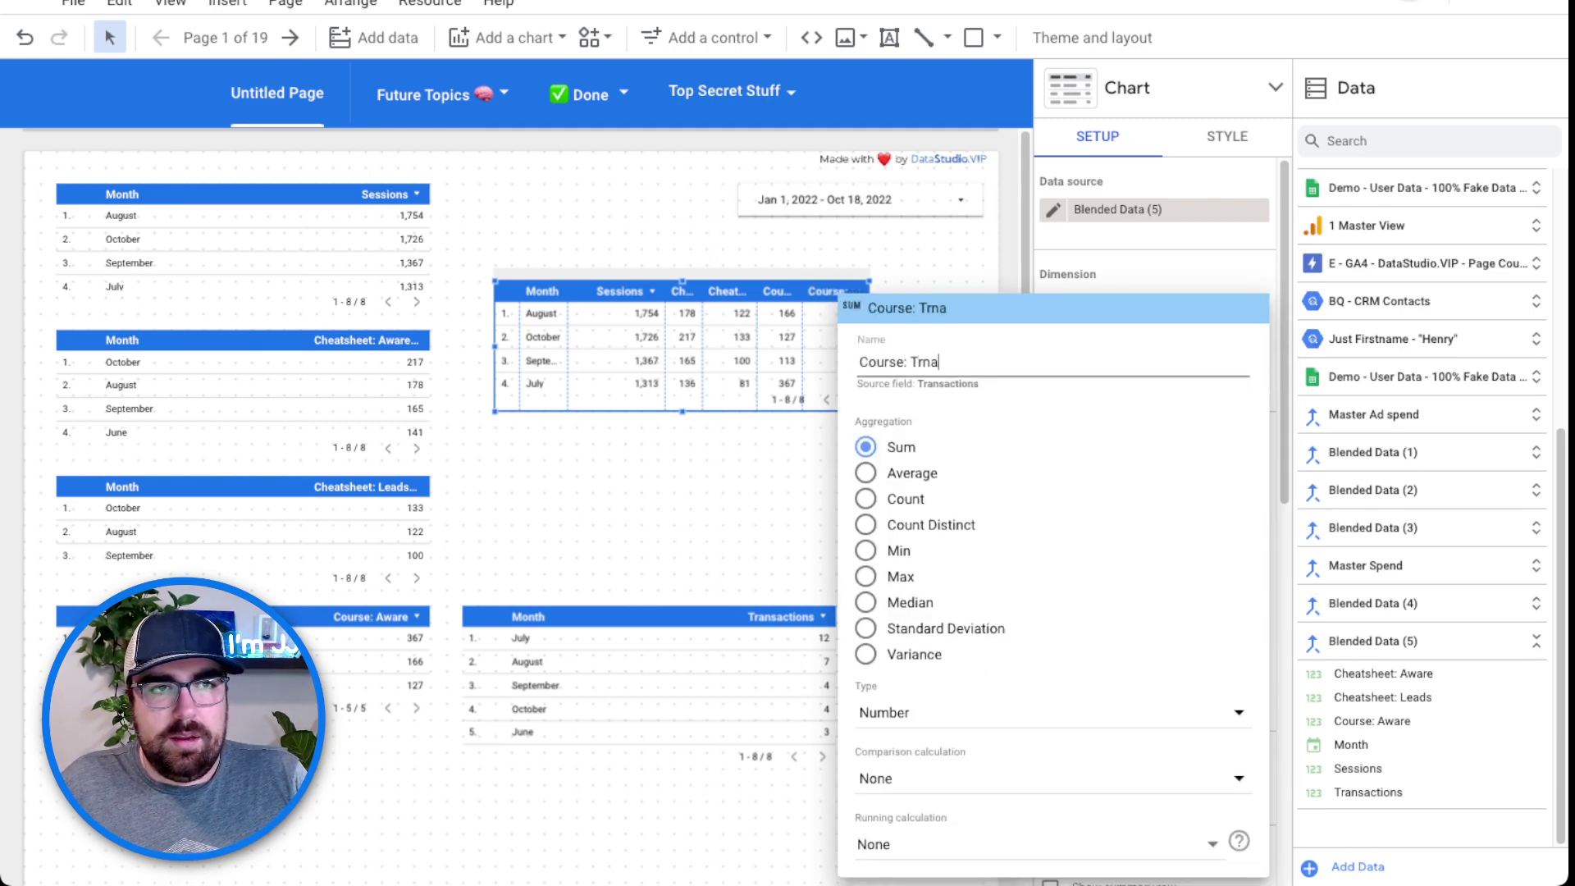
pyautogui.press('BackSpace')
pyautogui.press('BackSpace')
pyautogui.write('ansac')
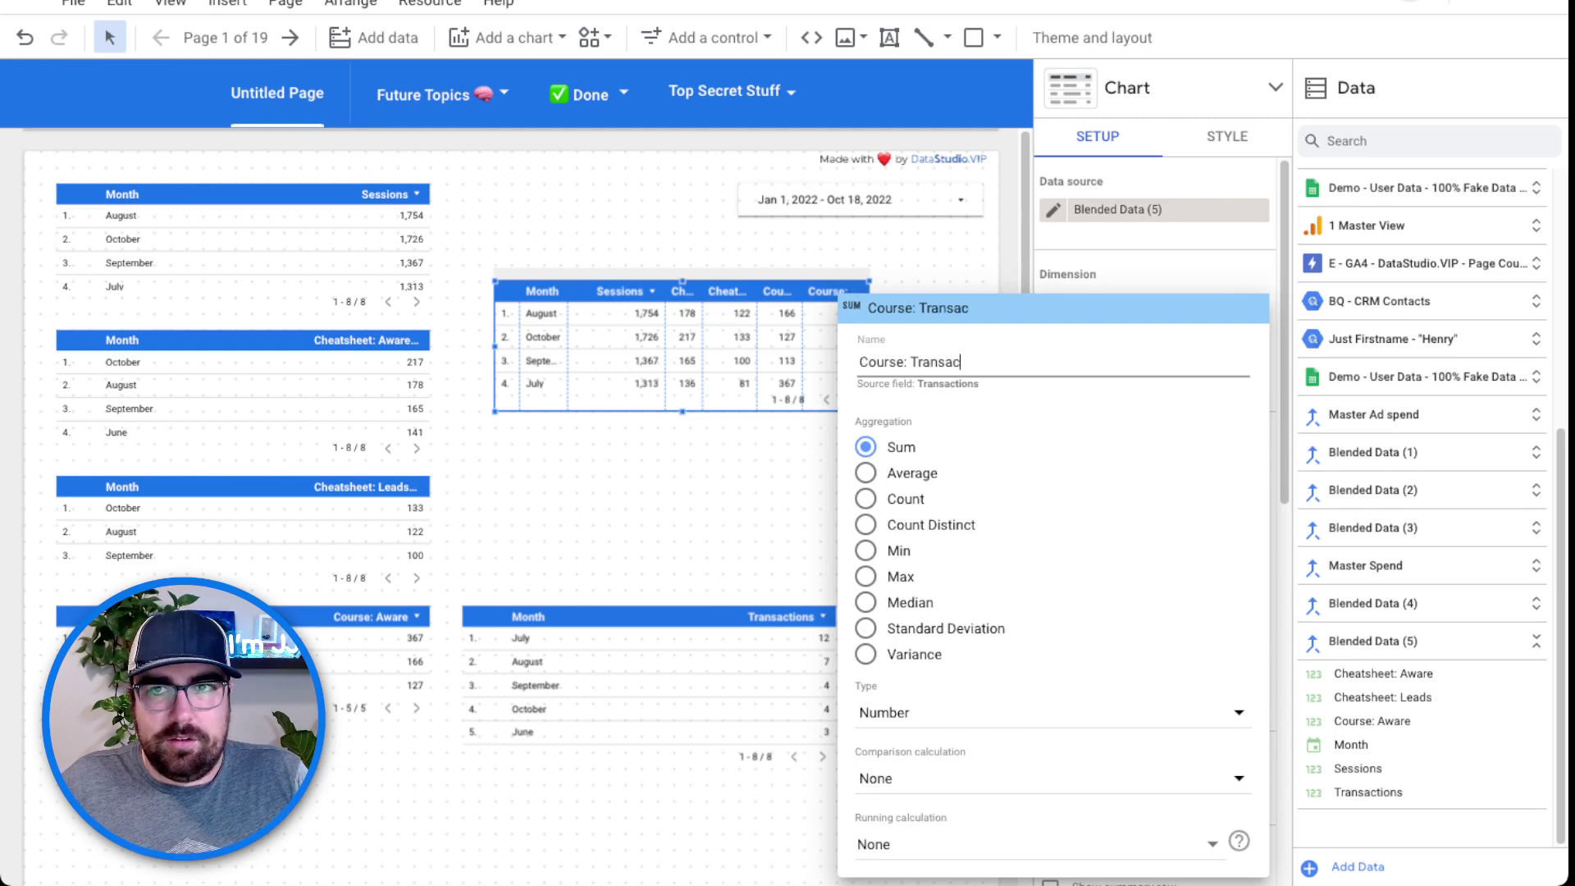
# Rename the Transactions metric of the blended table as "Course: Transactions".
pyautogui.write('tions')
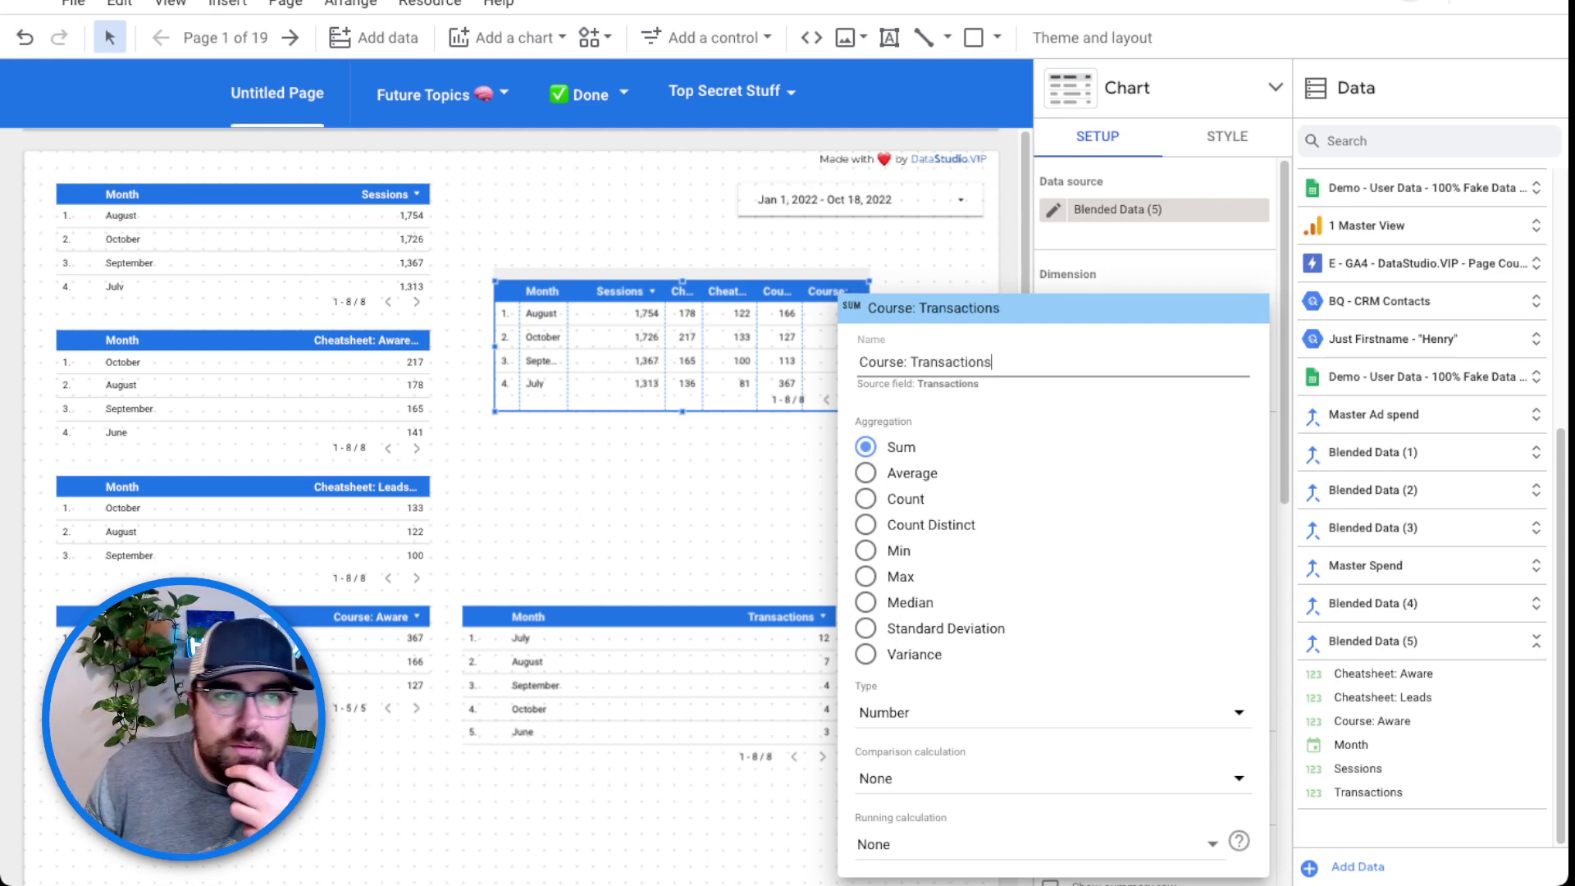
pyautogui.press('Return')
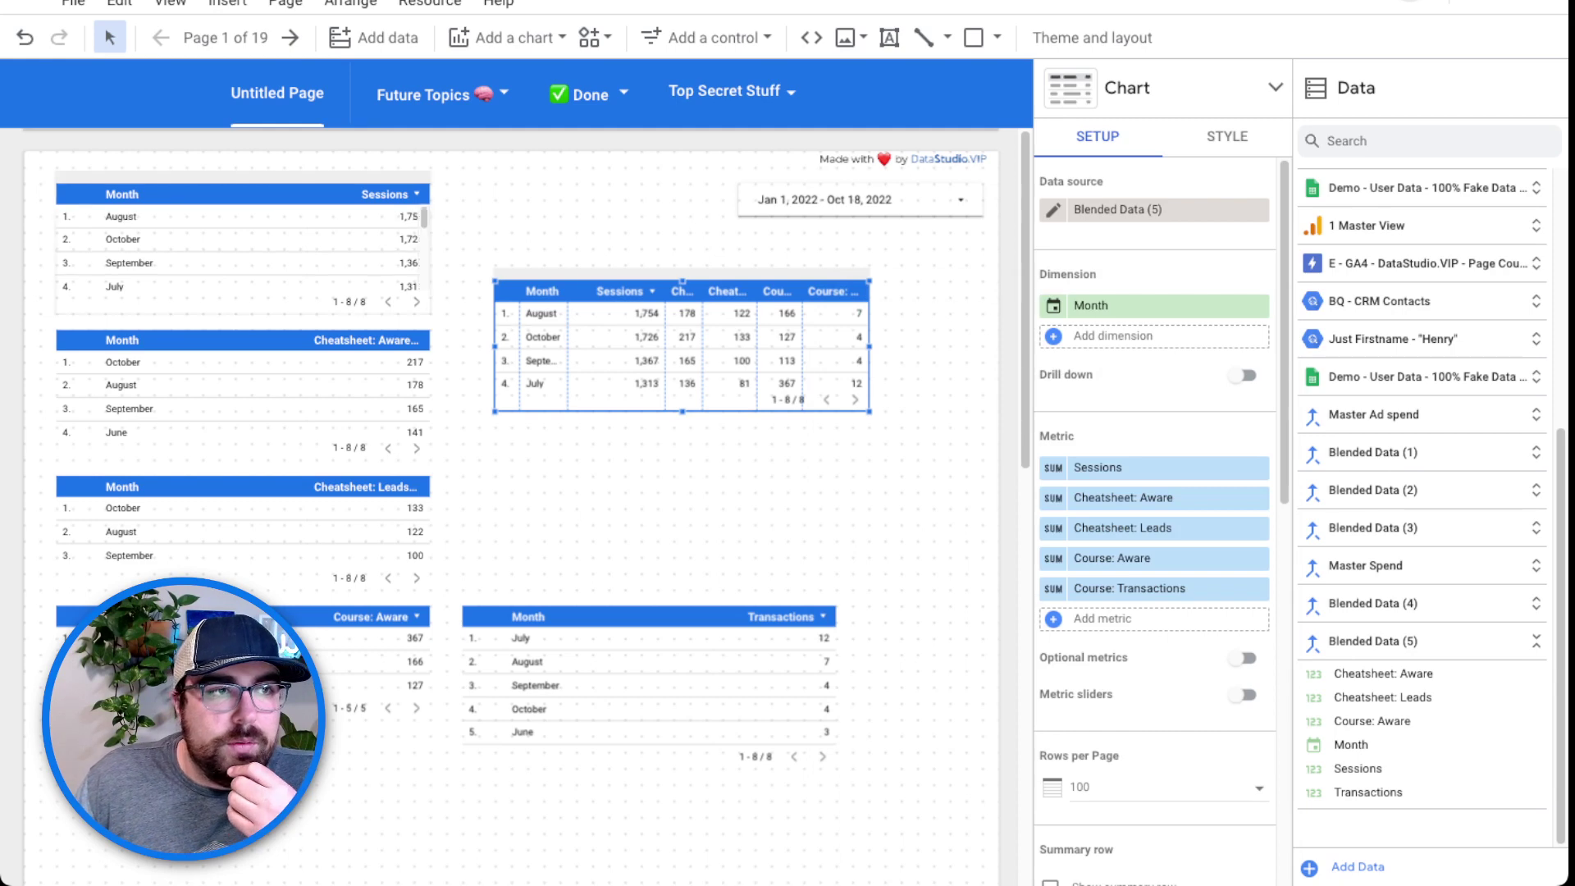
# Delete the four stacked single-metric tables and the separate Transactions table, keeping only the blended table.
pyautogui.moveTo(233, 156); pyautogui.dragTo(459, 617)
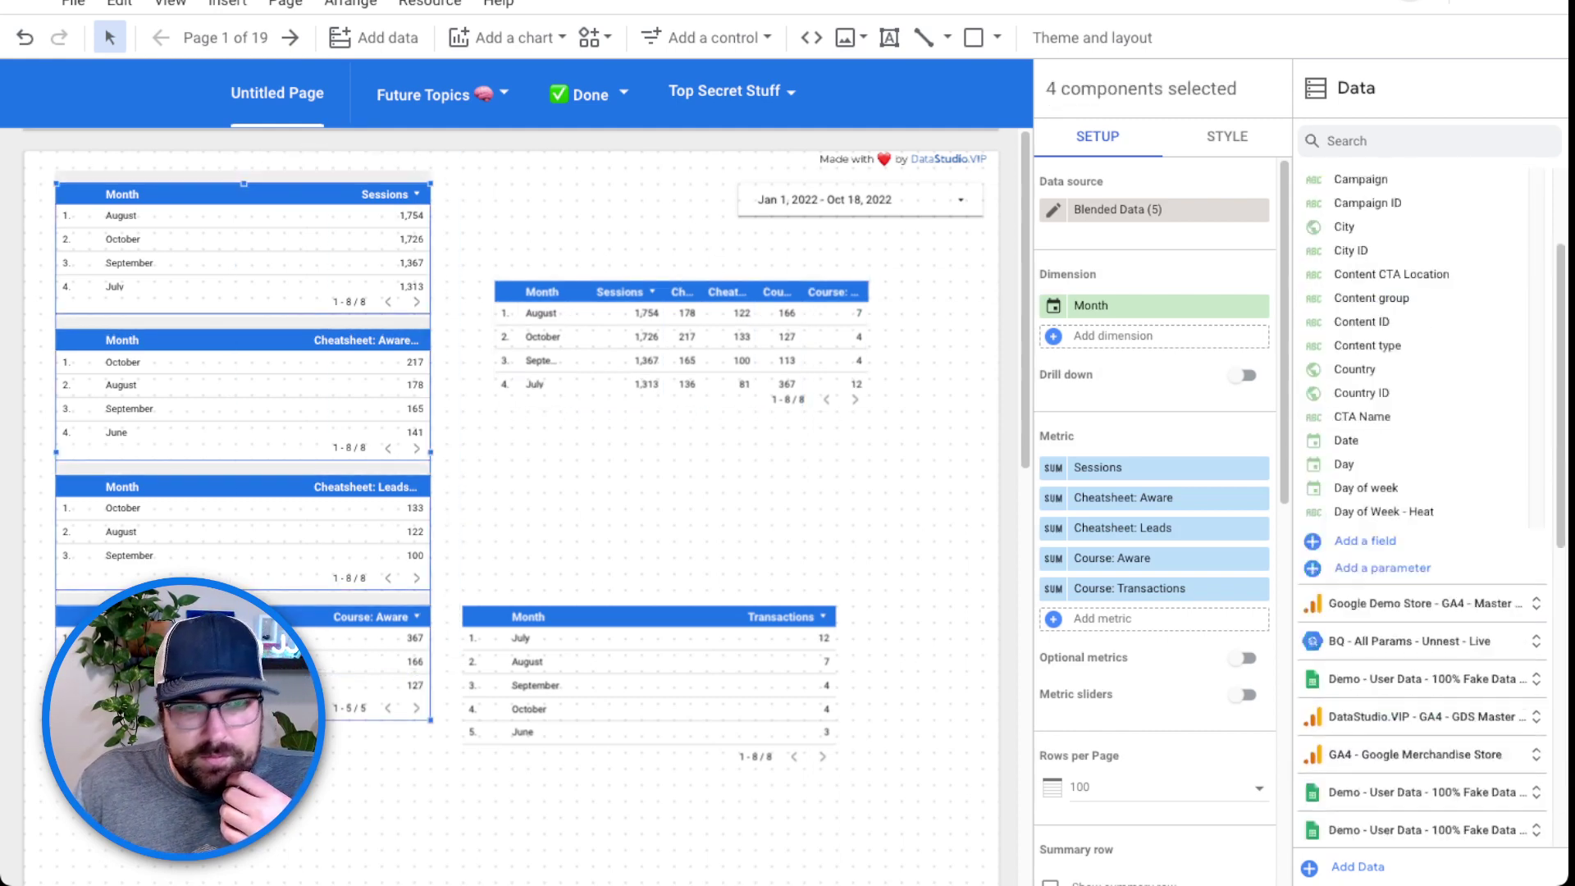
pyautogui.press('Delete')
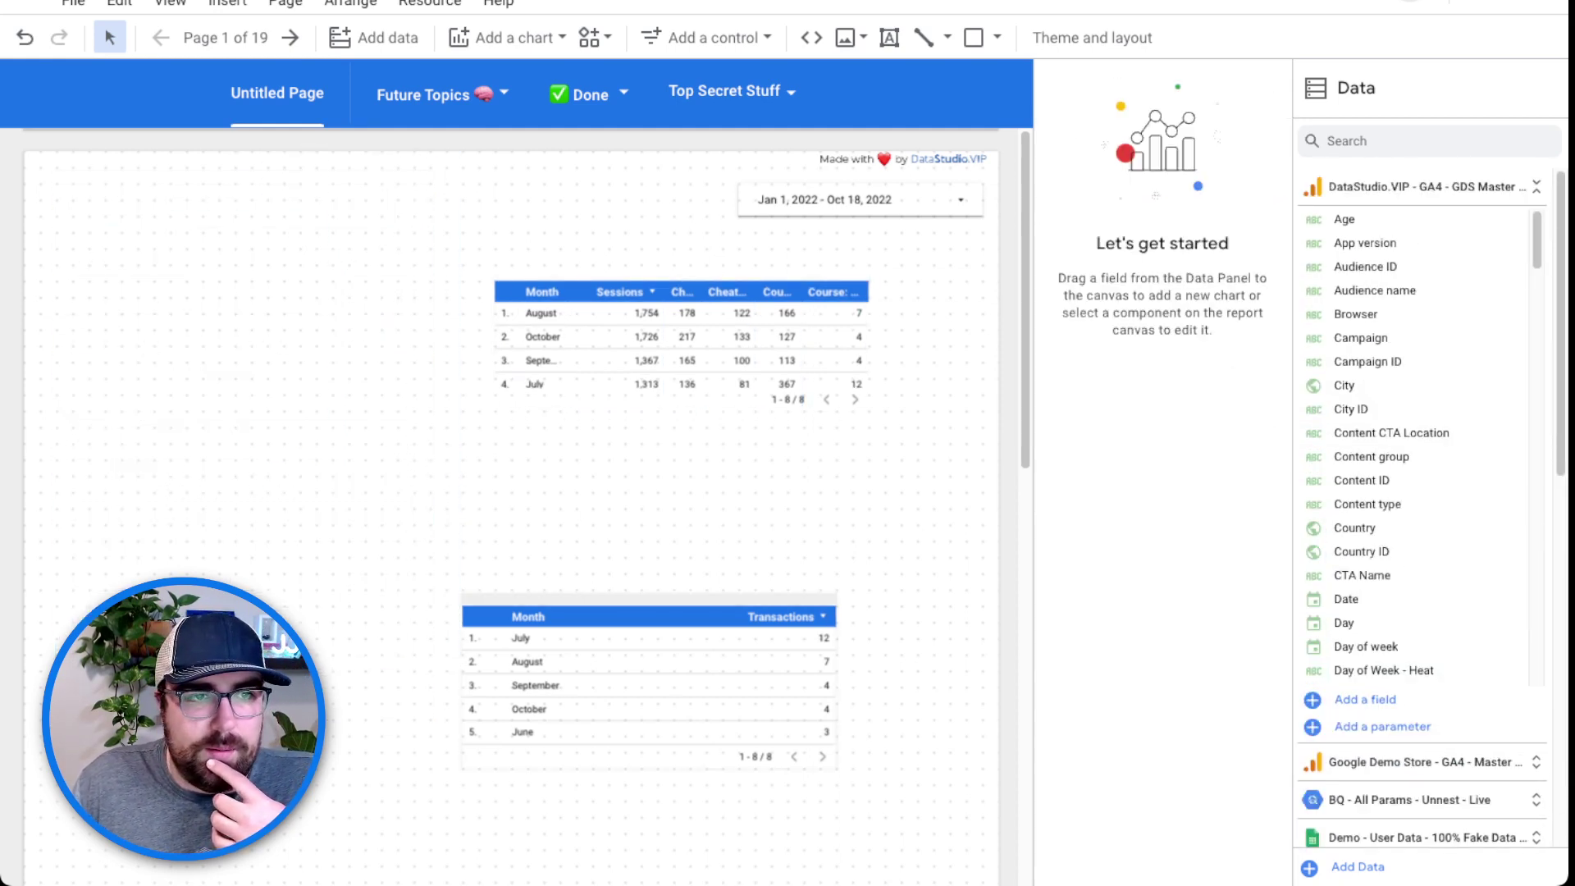
pyautogui.click(648, 681)
pyautogui.press('Delete')
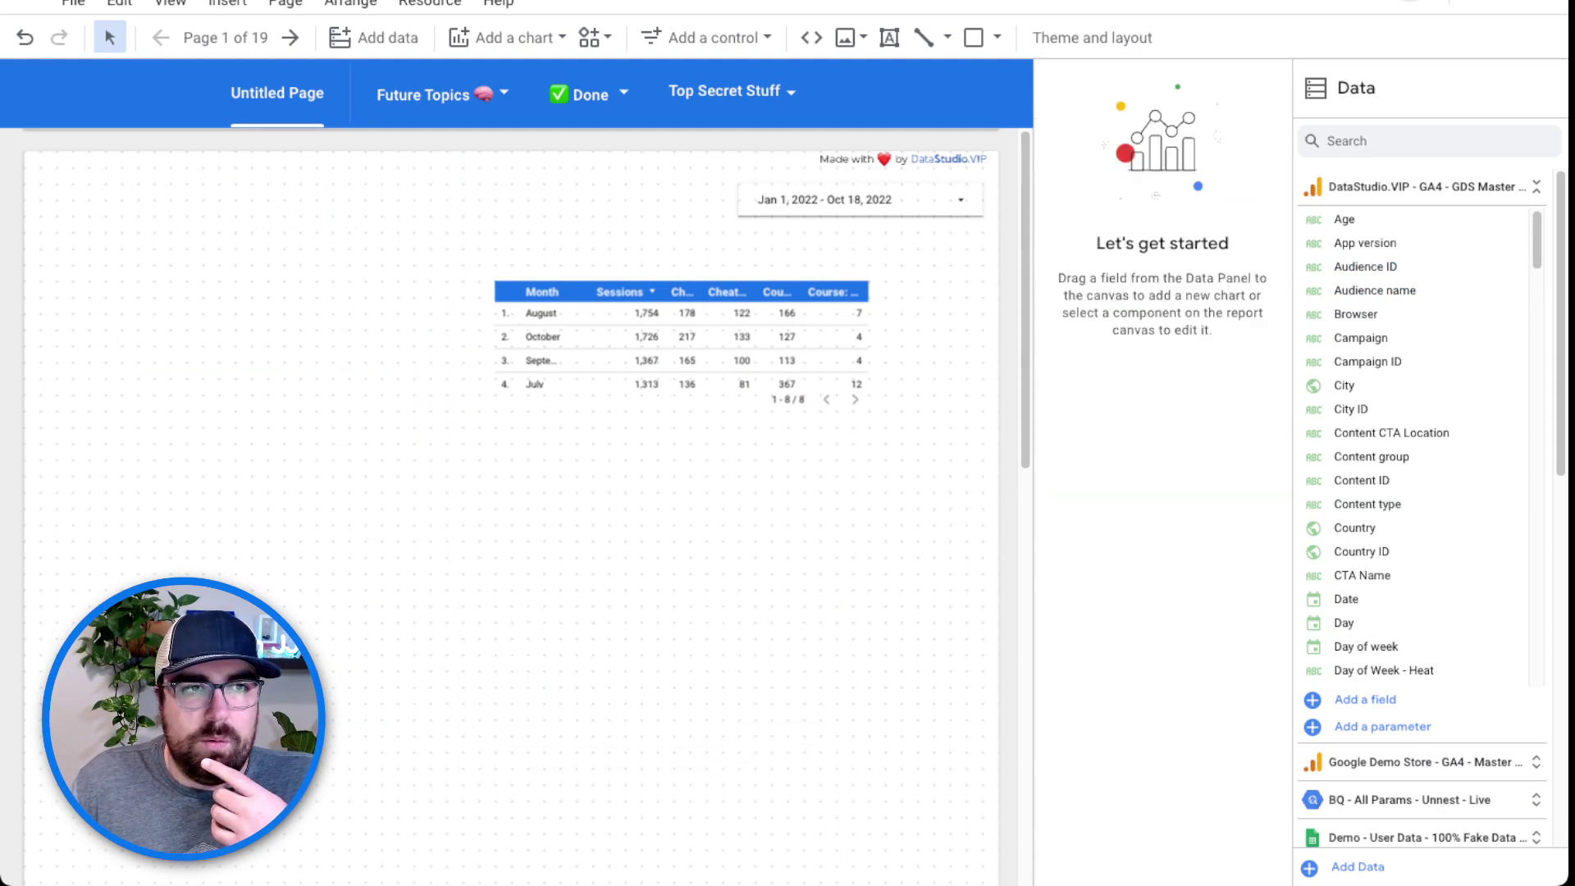
# Enlarge the blended table until all months and metric columns fit, and position it below the date range control.
pyautogui.moveTo(681, 345); pyautogui.dragTo(404, 312)
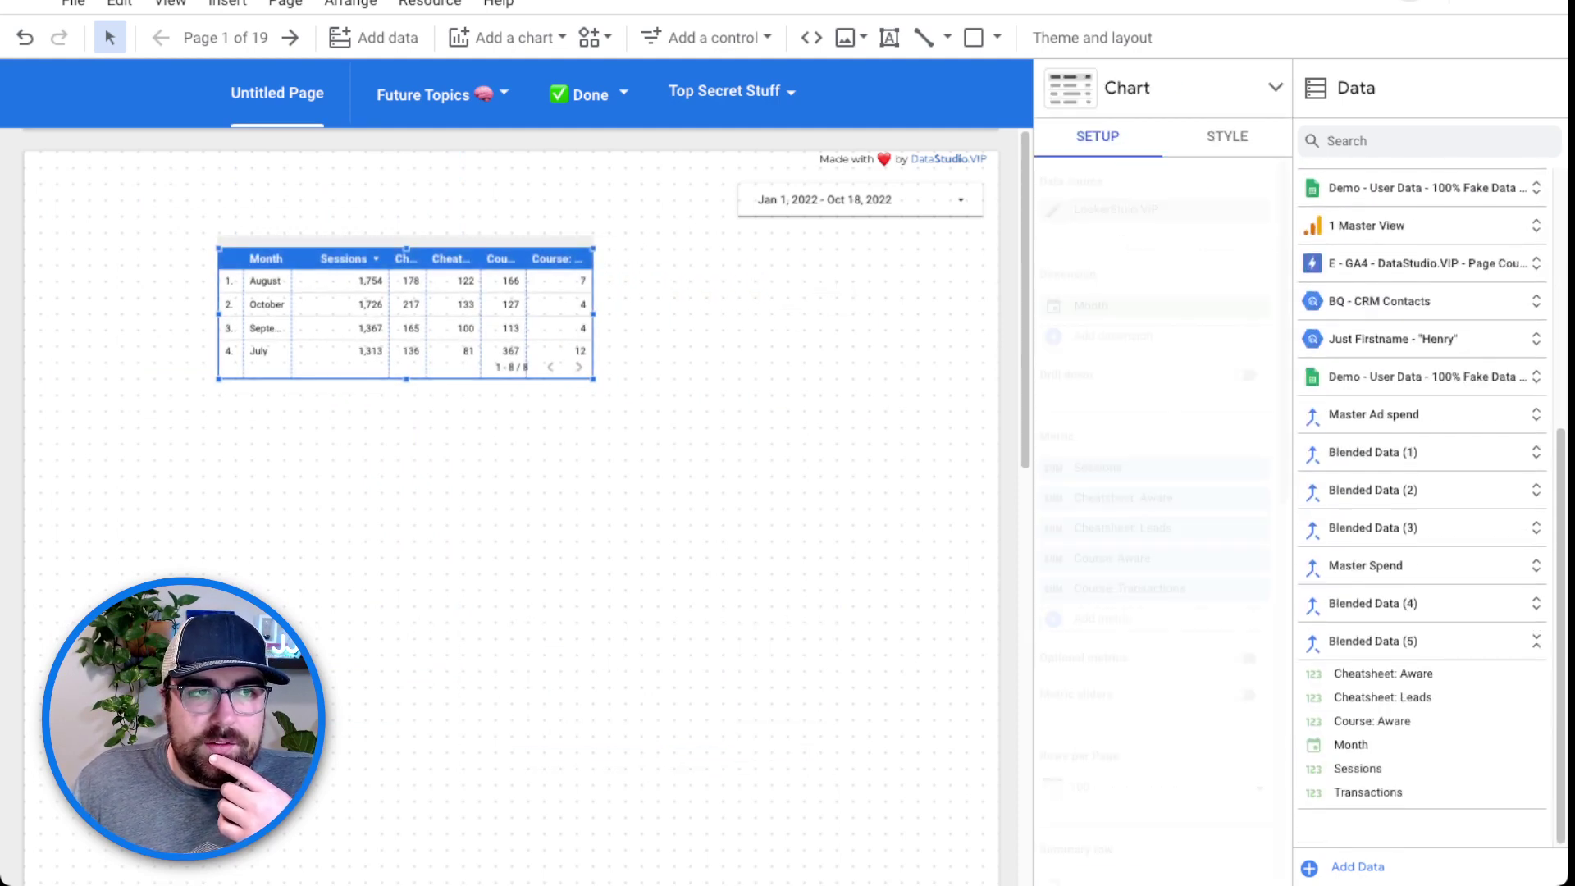
pyautogui.moveTo(593, 378); pyautogui.dragTo(982, 621)
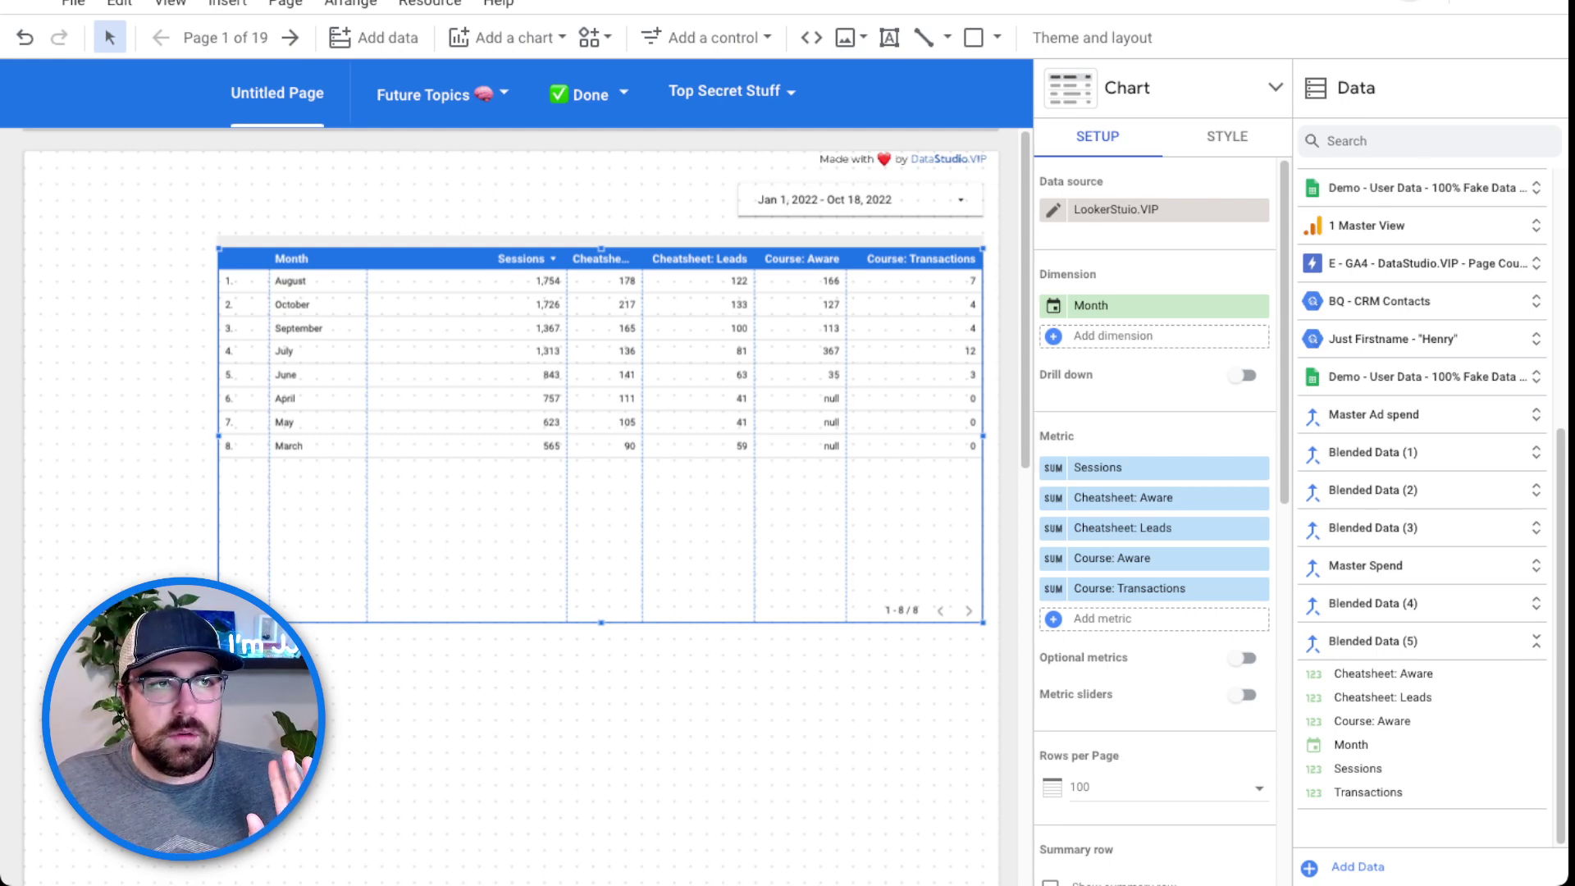
pyautogui.moveTo(574, 525); pyautogui.dragTo(492, 621)
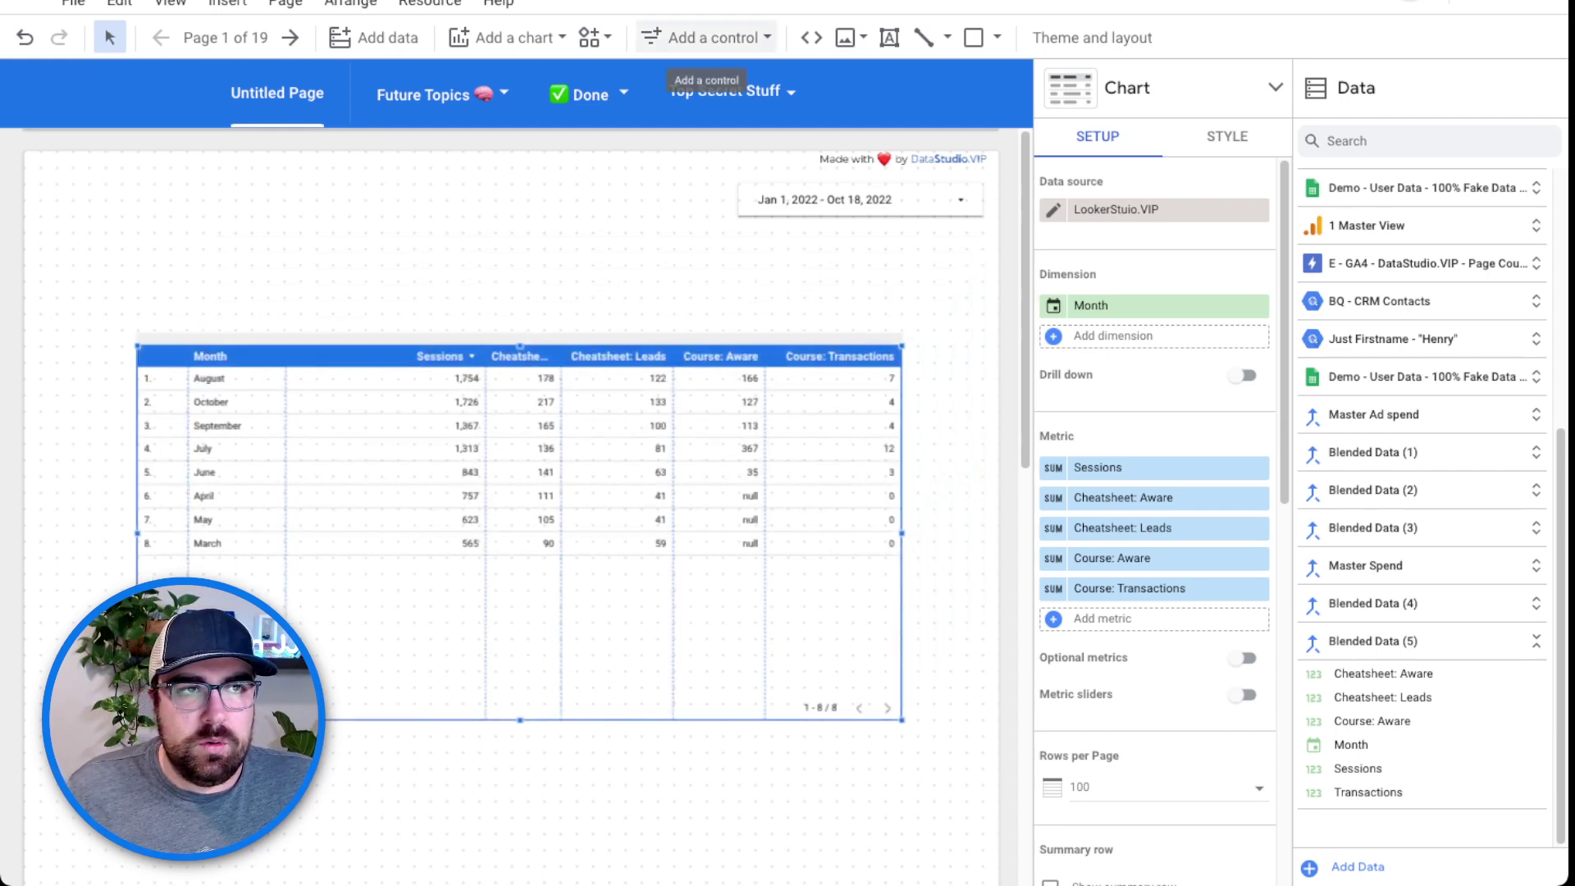
# Add the CustomTable community visualization from the gallery, allow it to render data, and place it above the blended table.
pyautogui.click(594, 37)
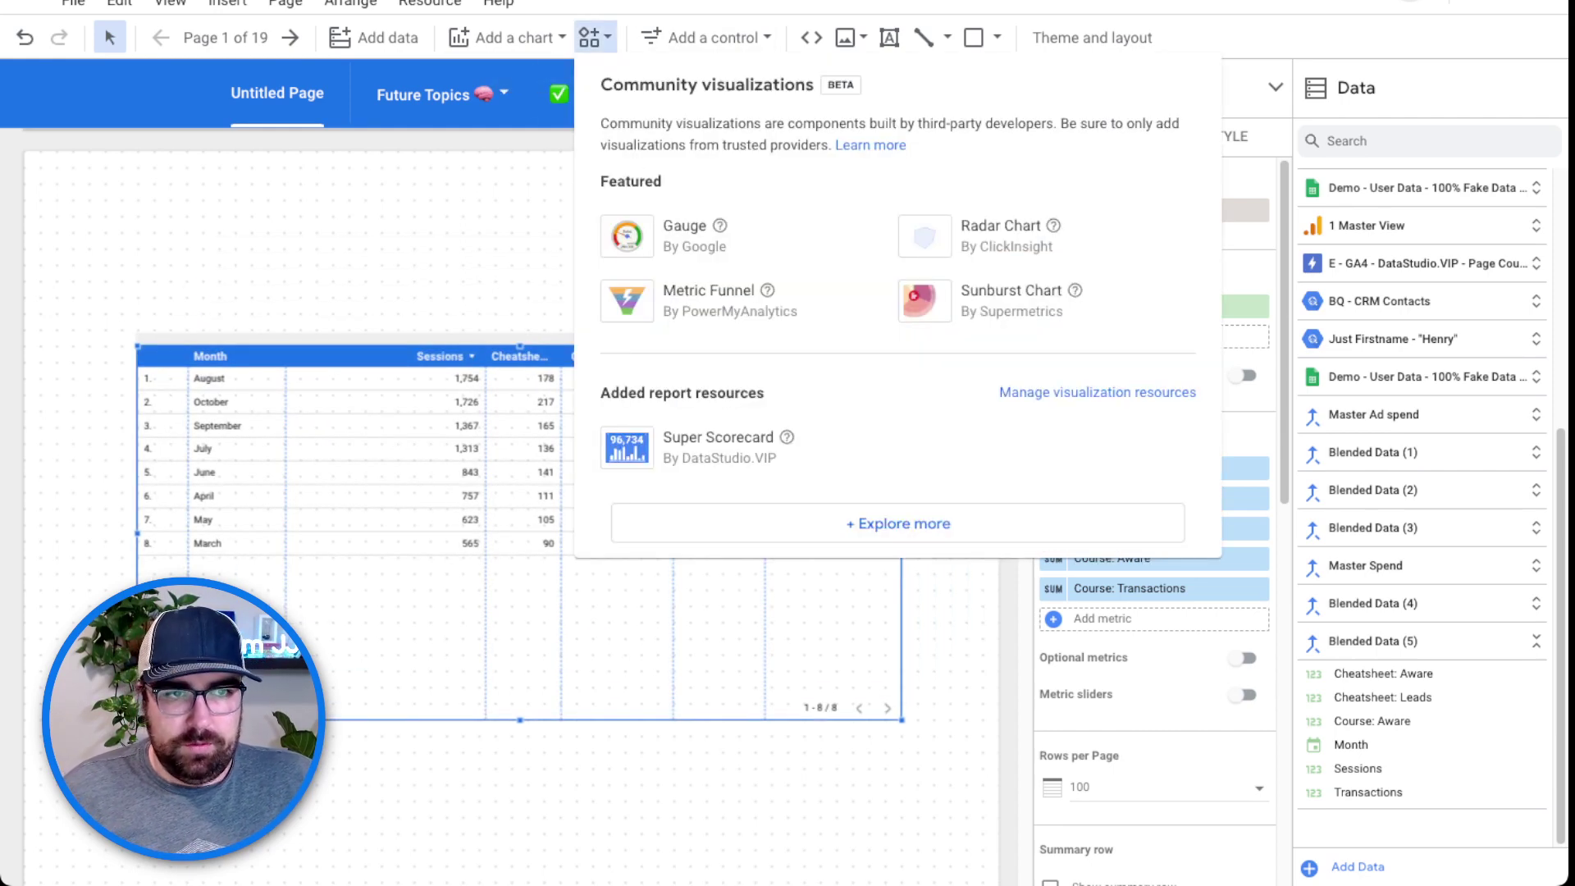
pyautogui.click(903, 524)
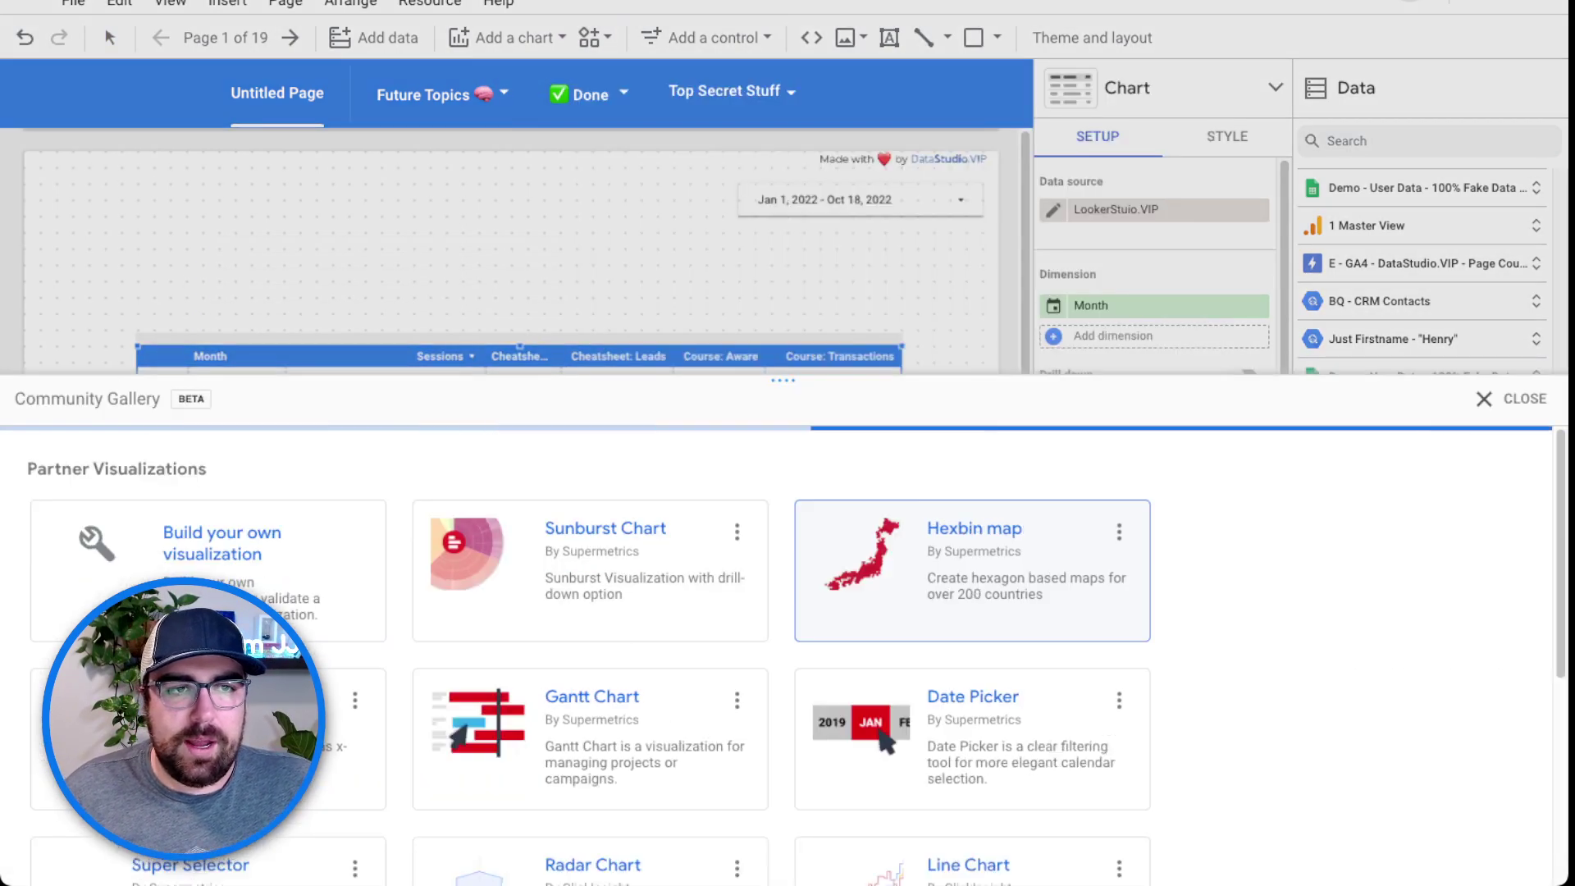
pyautogui.scroll(-10, 779, 493)
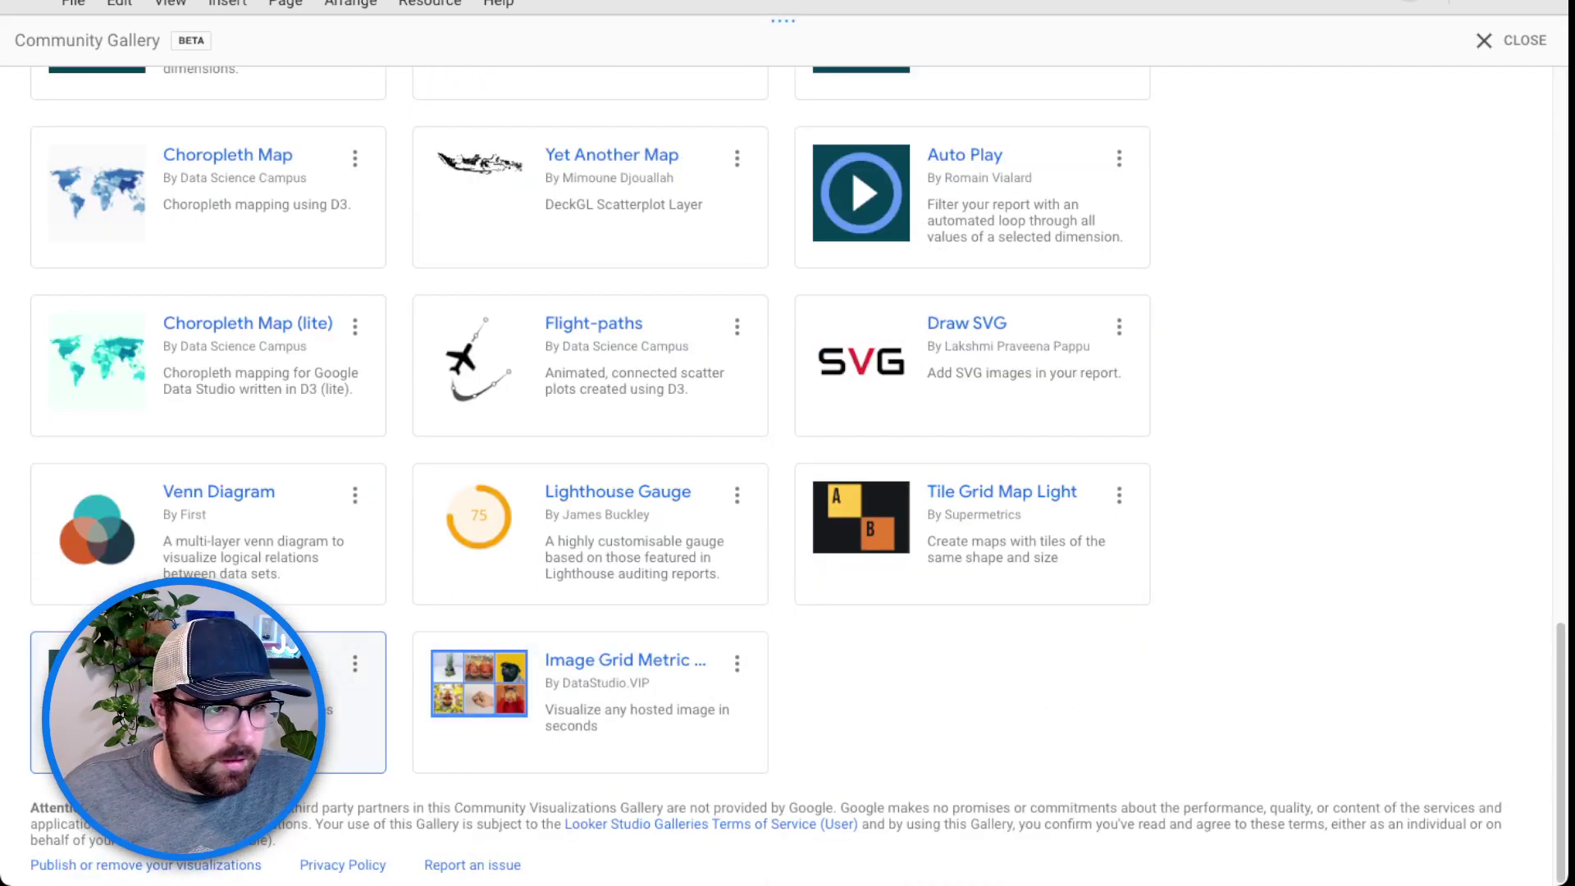
pyautogui.click(205, 681)
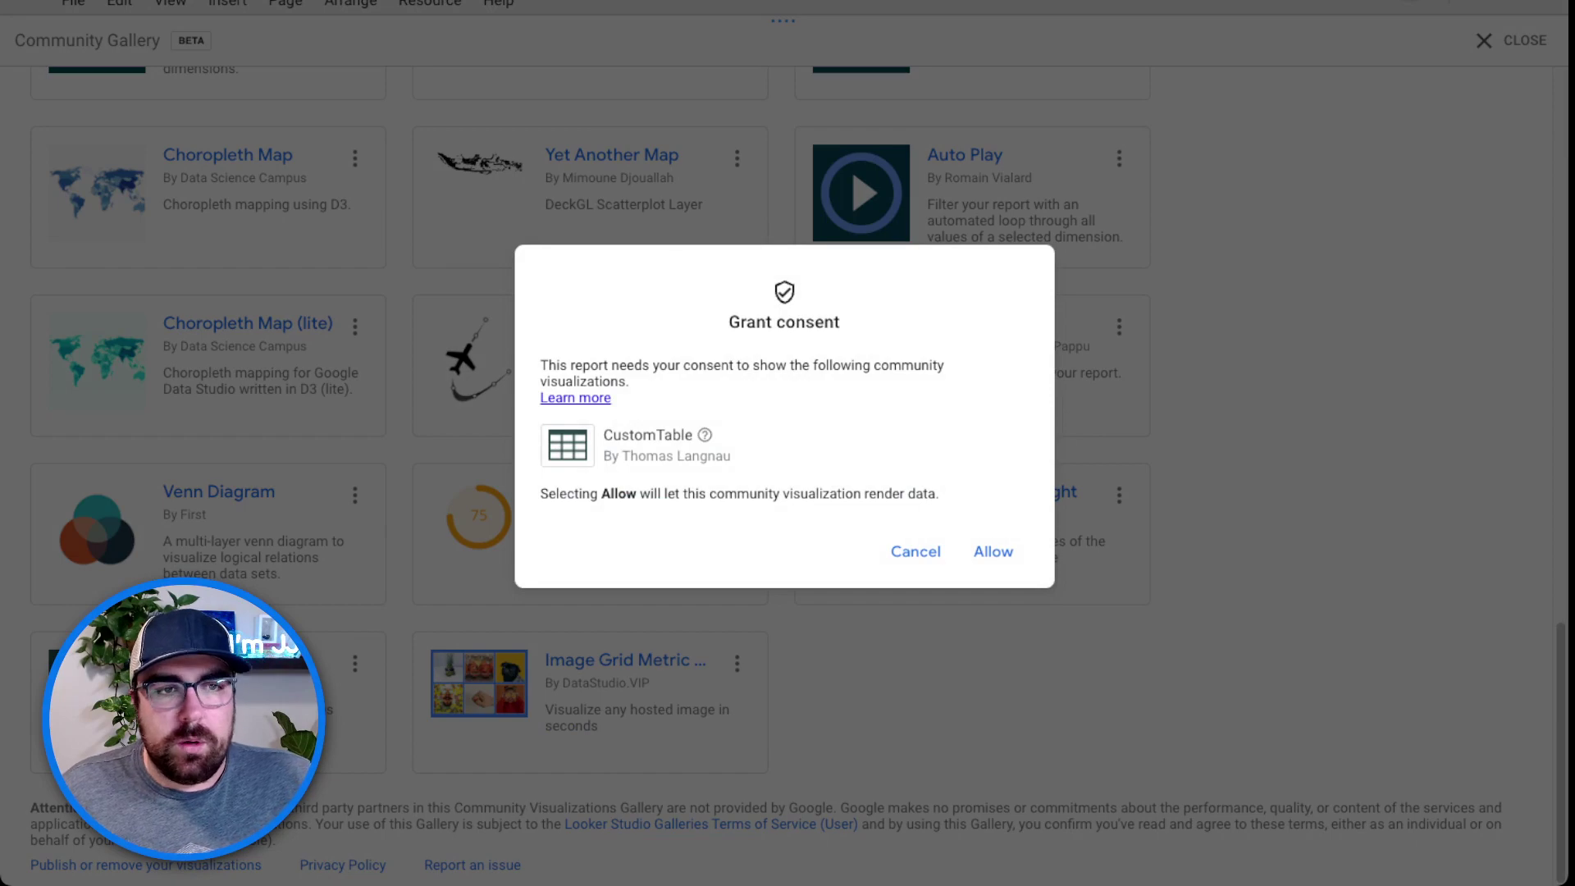
pyautogui.click(994, 551)
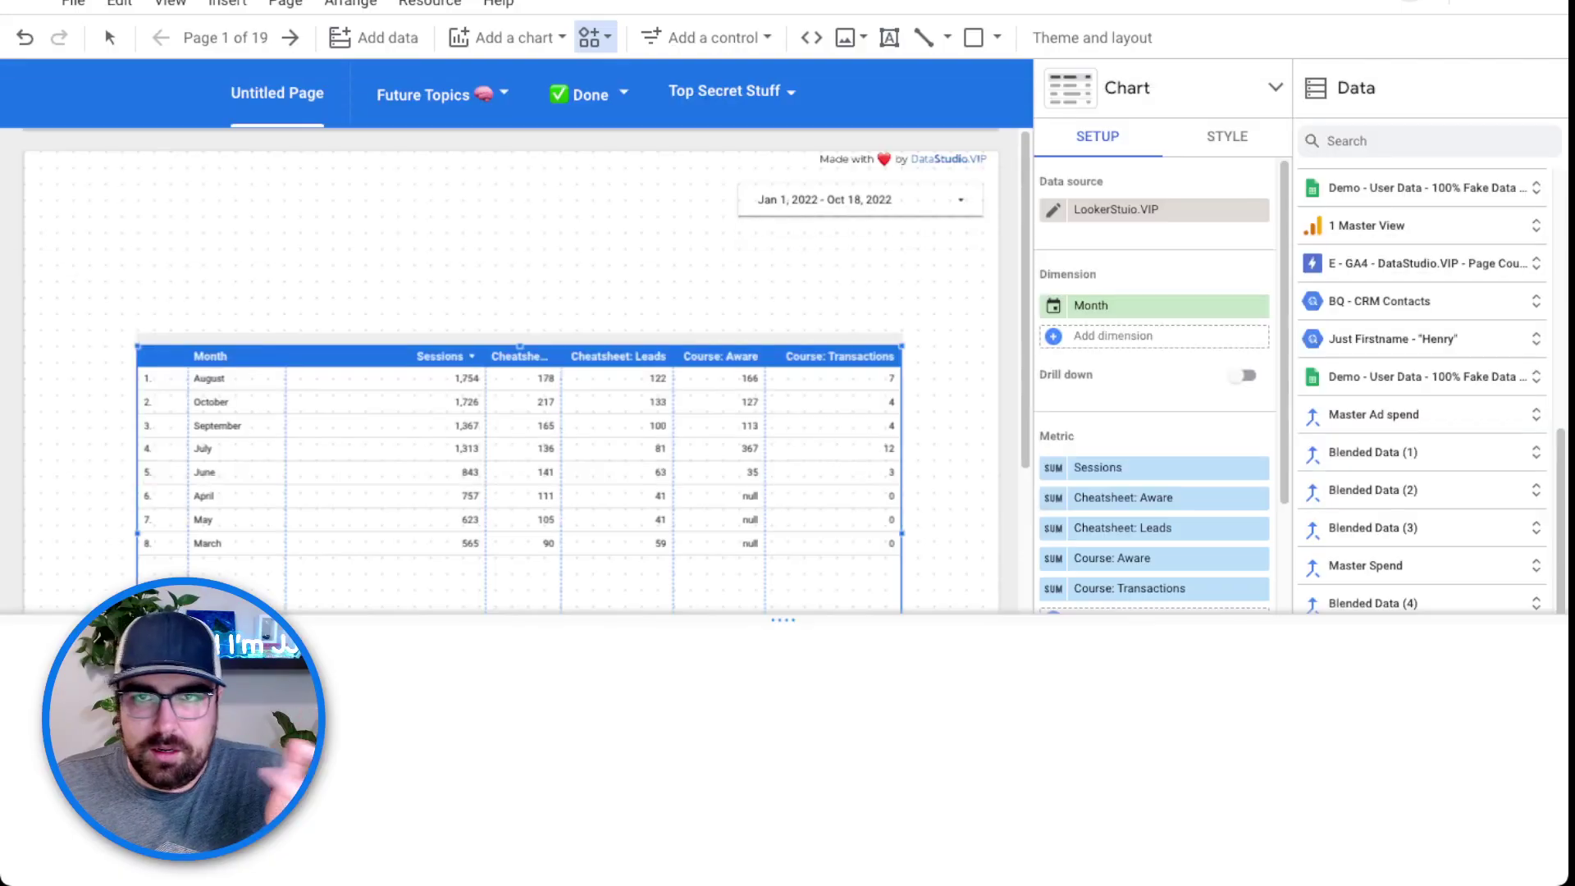
pyautogui.click(520, 333)
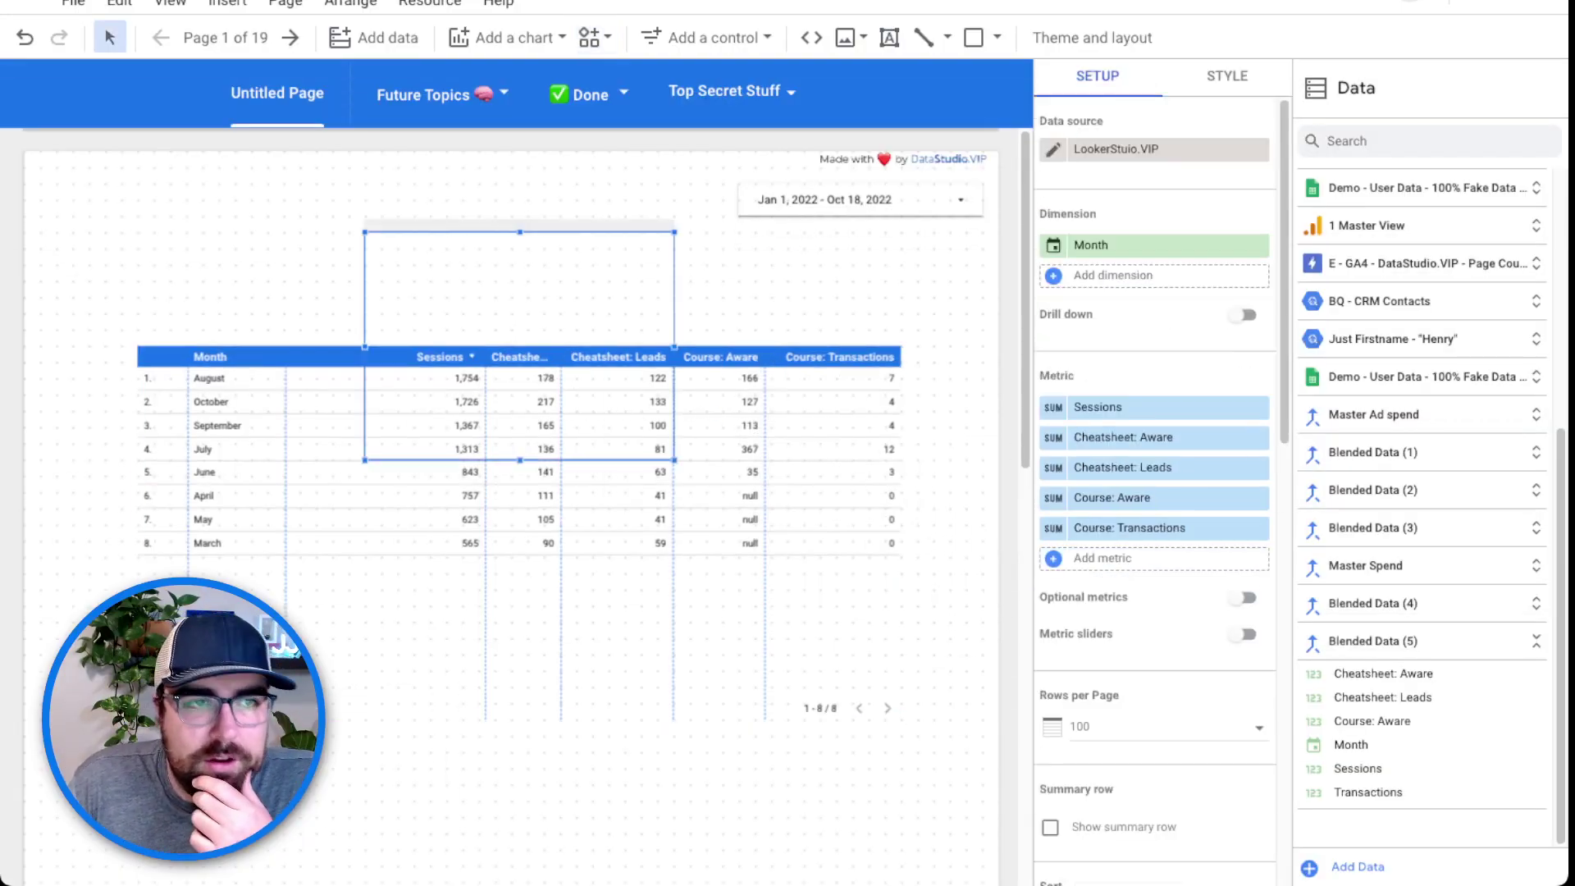
# Move the blended table down the page and stretch the new custom table across the page width above it.
pyautogui.moveTo(520, 394); pyautogui.dragTo(566, 621)
pyautogui.click(377, 324)
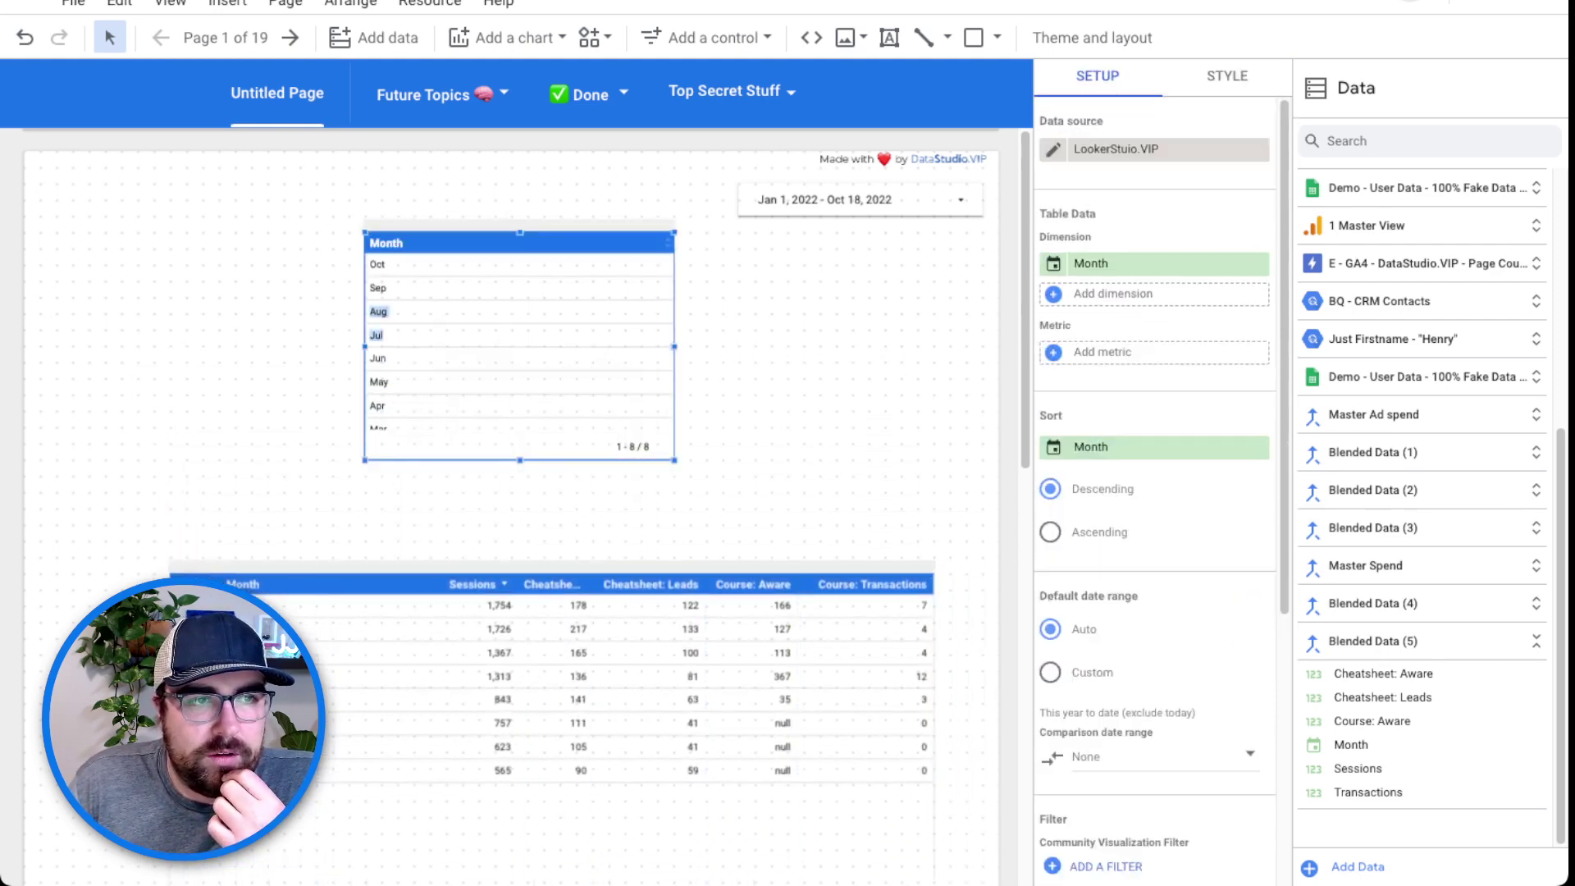
pyautogui.moveTo(377, 324); pyautogui.dragTo(263, 324)
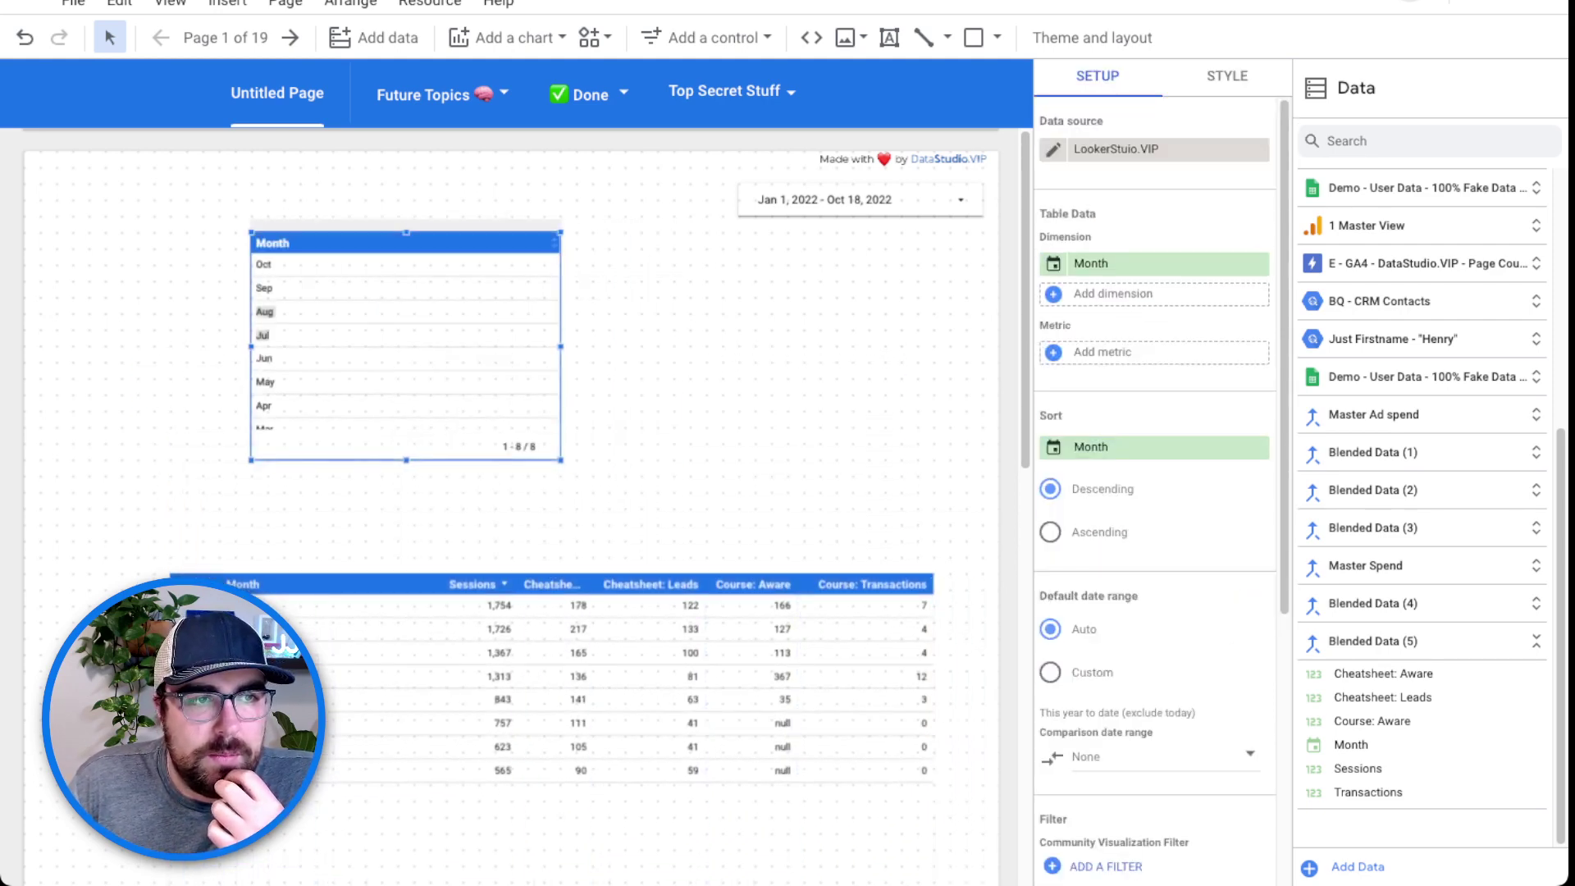
pyautogui.moveTo(561, 460); pyautogui.dragTo(967, 542)
pyautogui.moveTo(607, 385)
pyautogui.mouseDown()
pyautogui.moveTo(373, 385)
pyautogui.moveTo(412, 385)
pyautogui.mouseUp()
pyautogui.moveTo(772, 386); pyautogui.dragTo(967, 387)
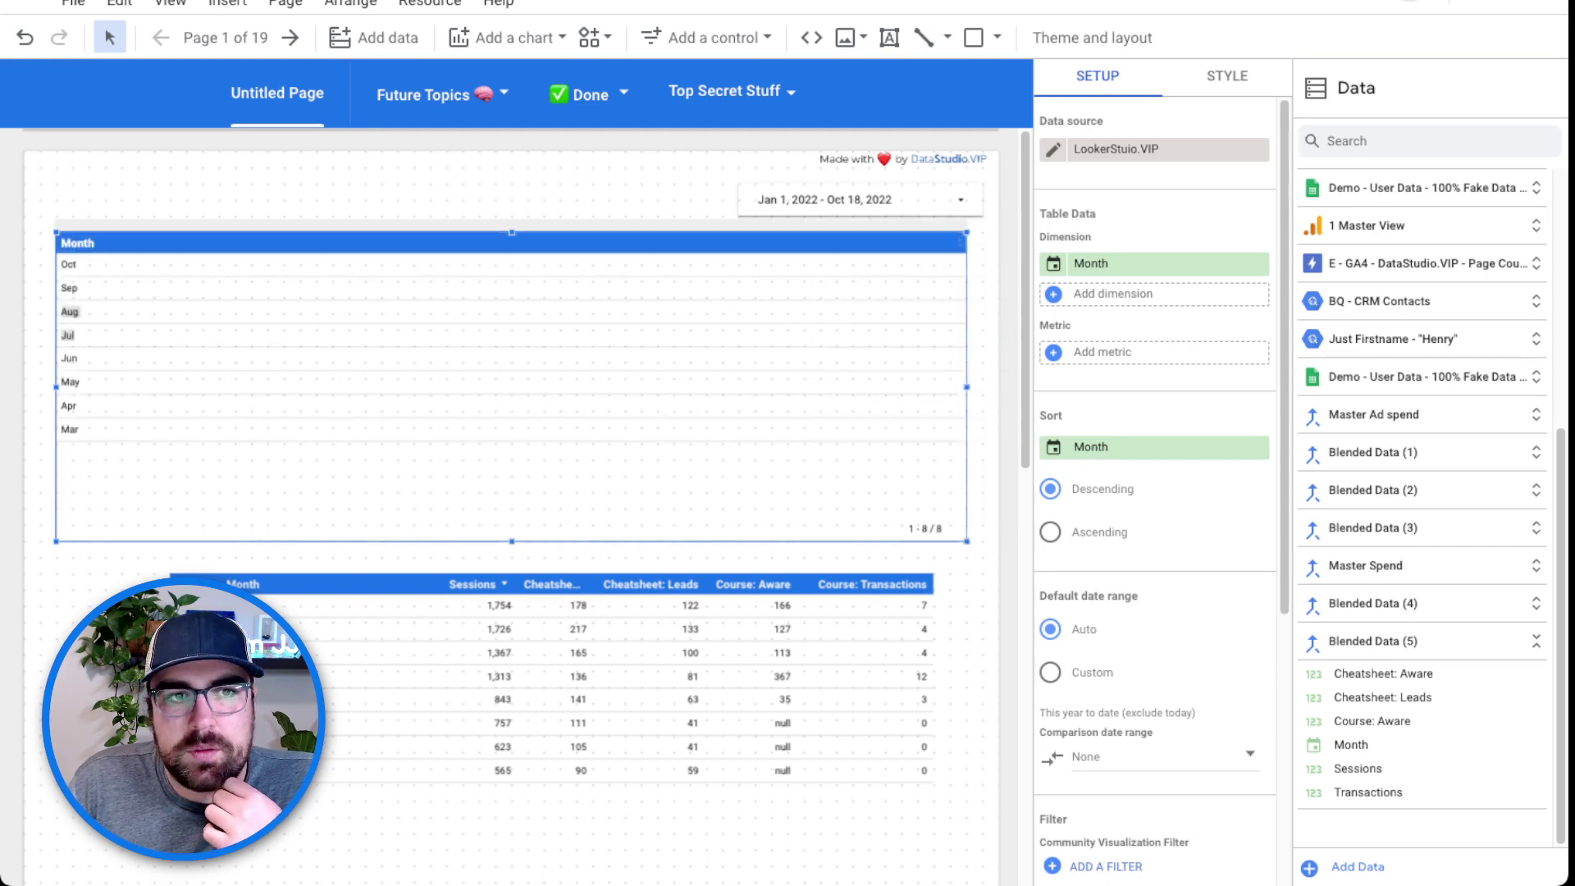
# Set the custom table's header font size to 30px and its body font size to 20px.
pyautogui.click(1227, 76)
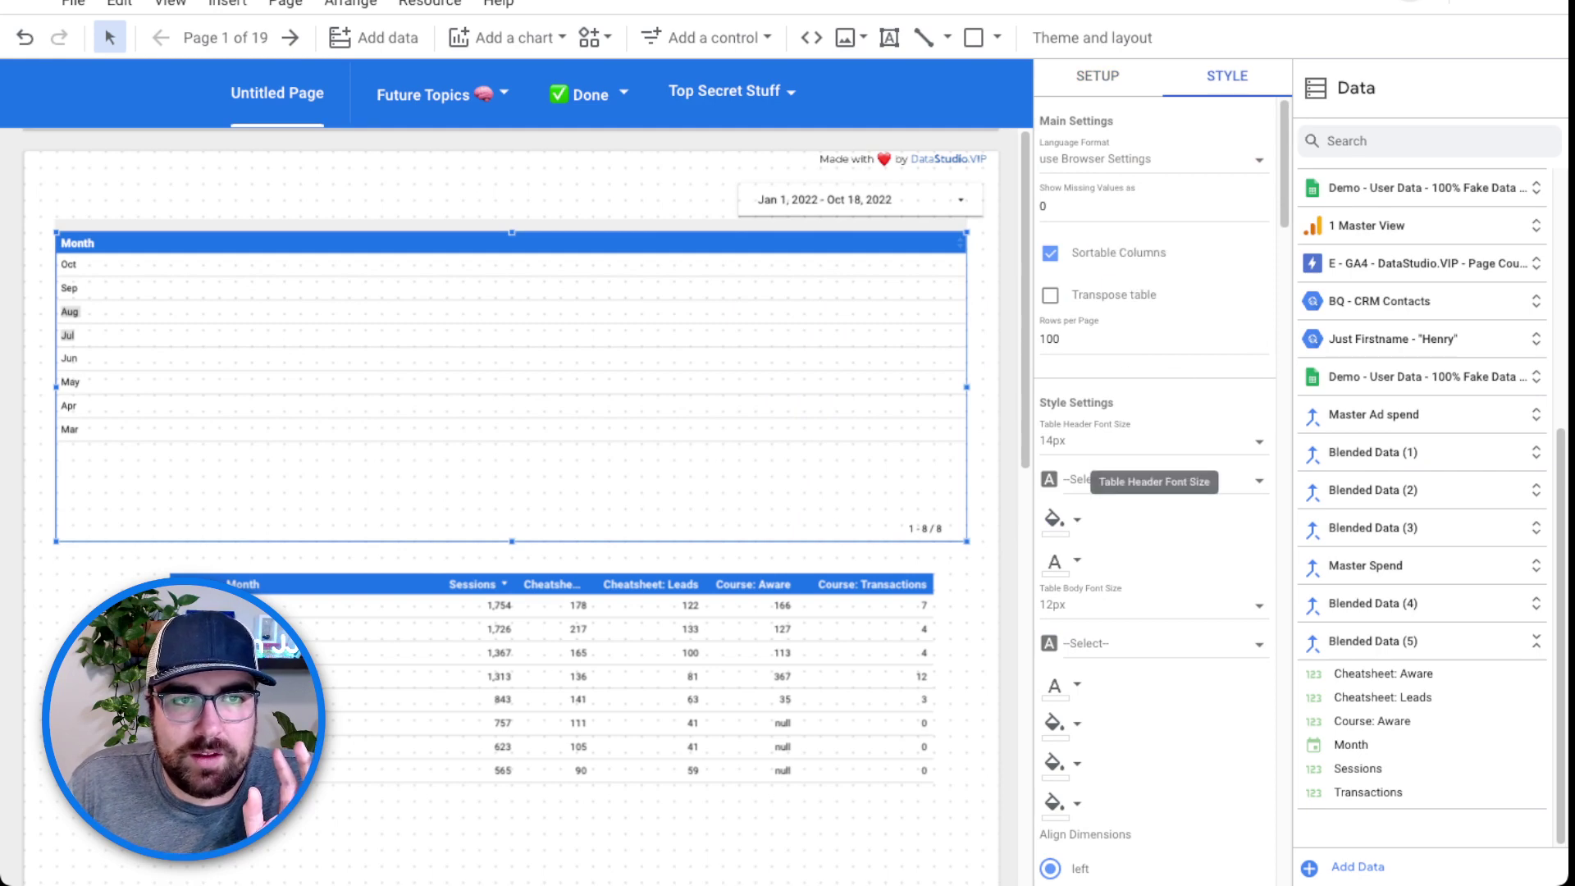
pyautogui.click(1149, 443)
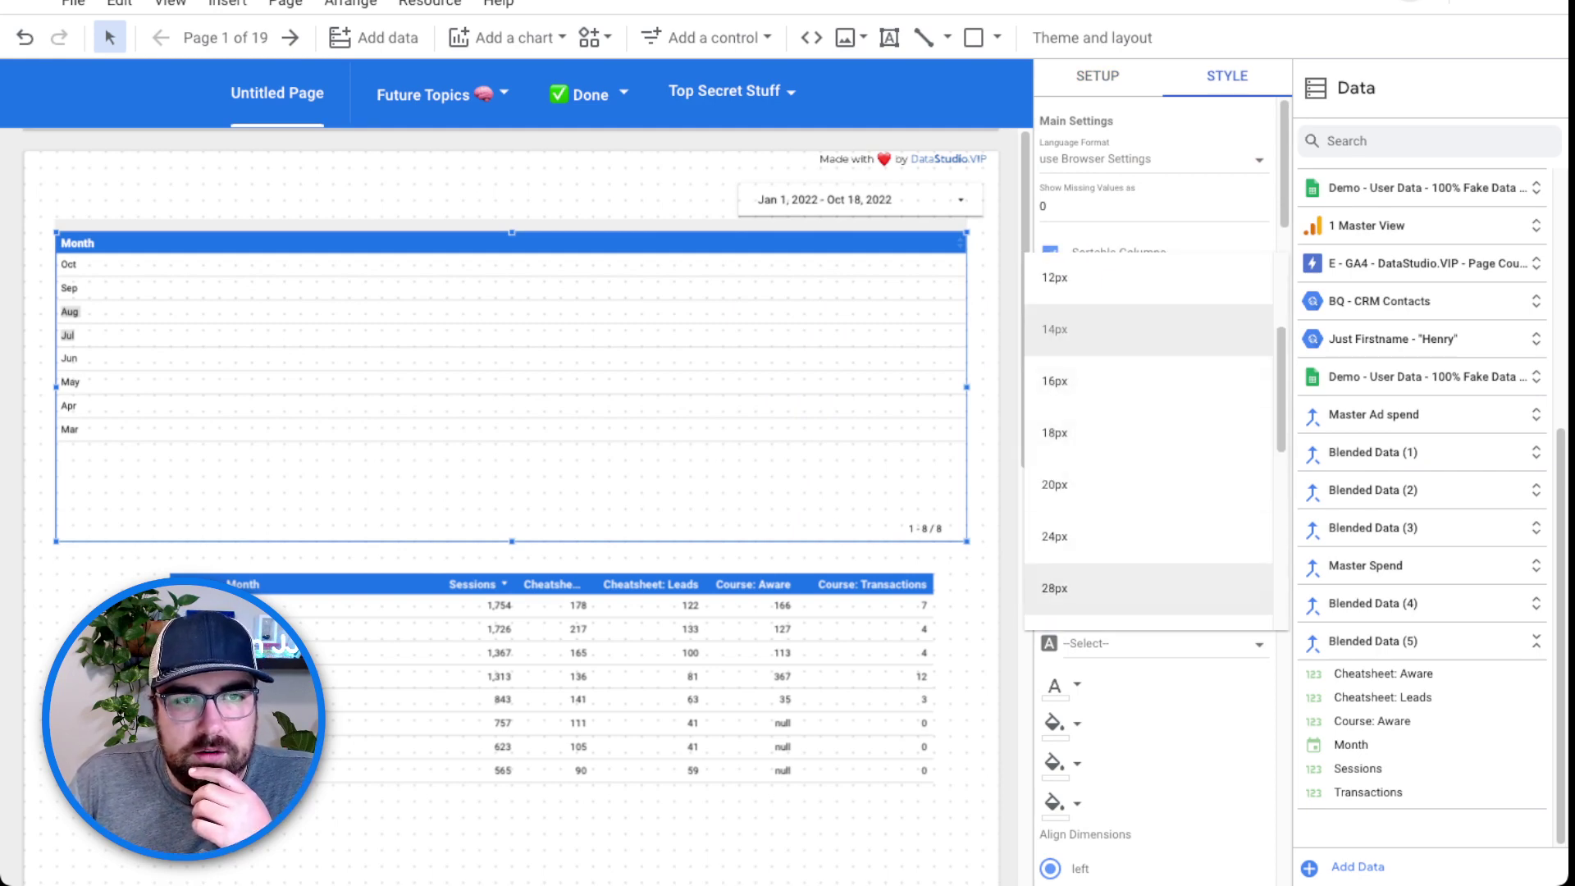
pyautogui.click(1148, 589)
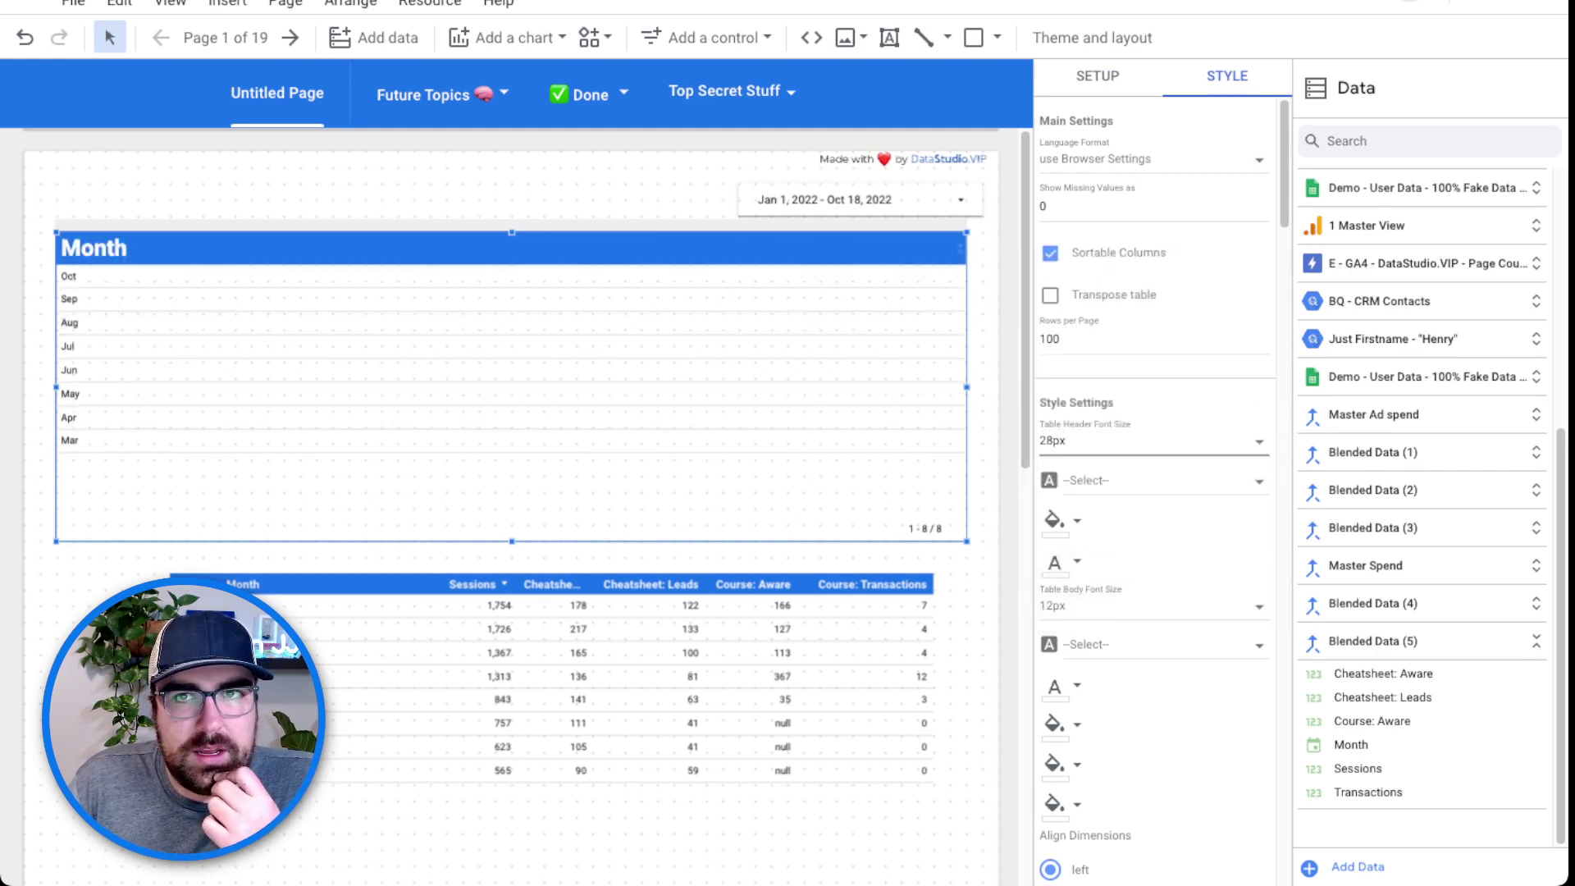
pyautogui.click(1149, 443)
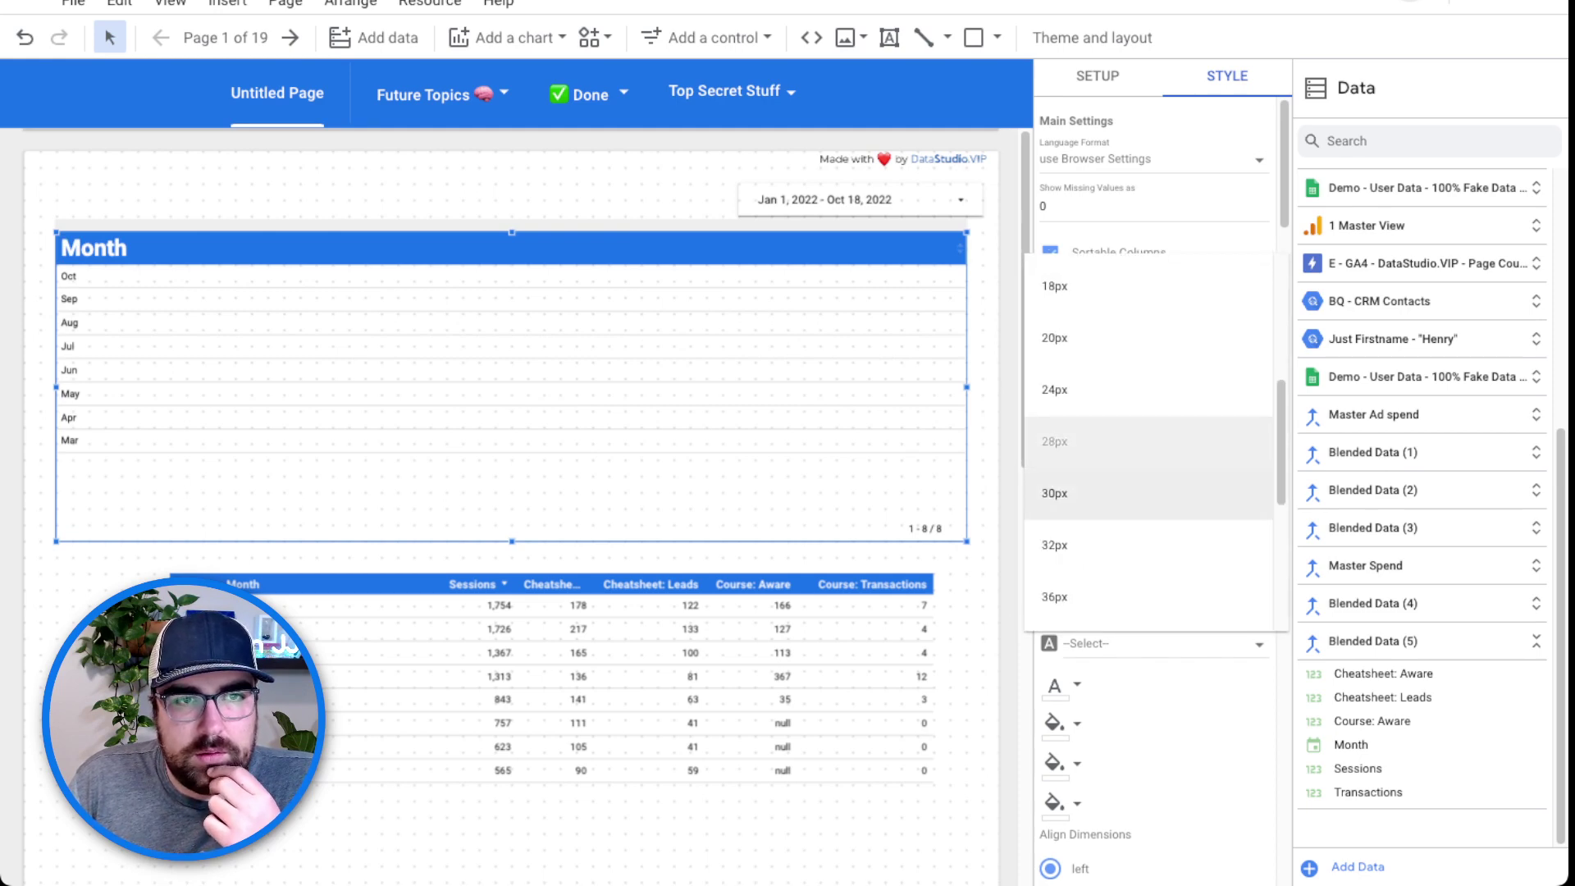
pyautogui.click(1148, 496)
pyautogui.click(1148, 605)
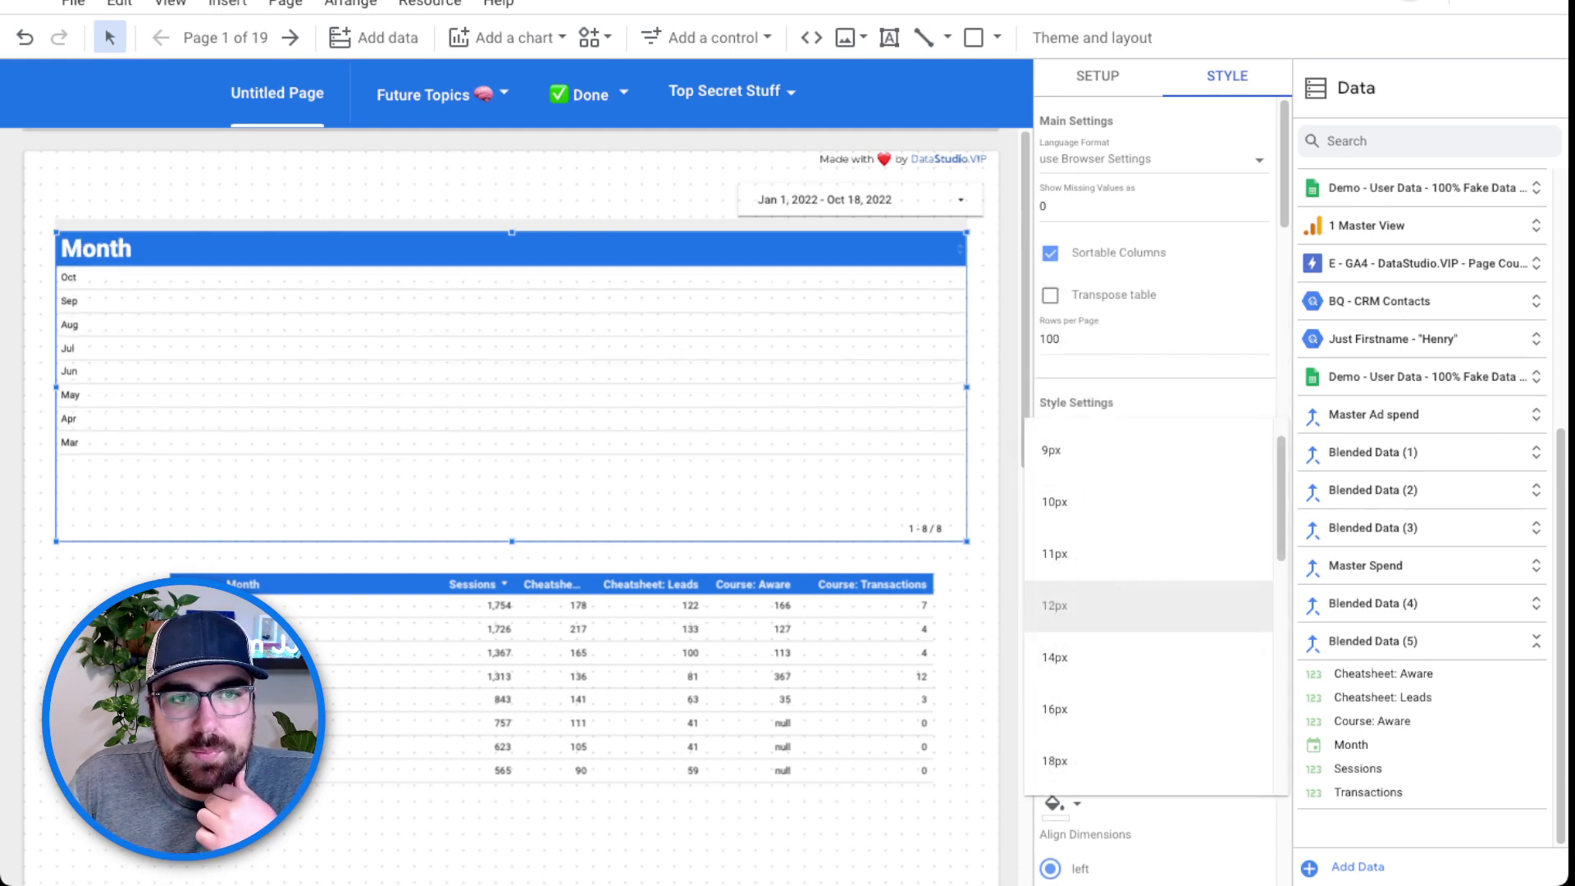
pyautogui.scroll(-3, 1148, 648)
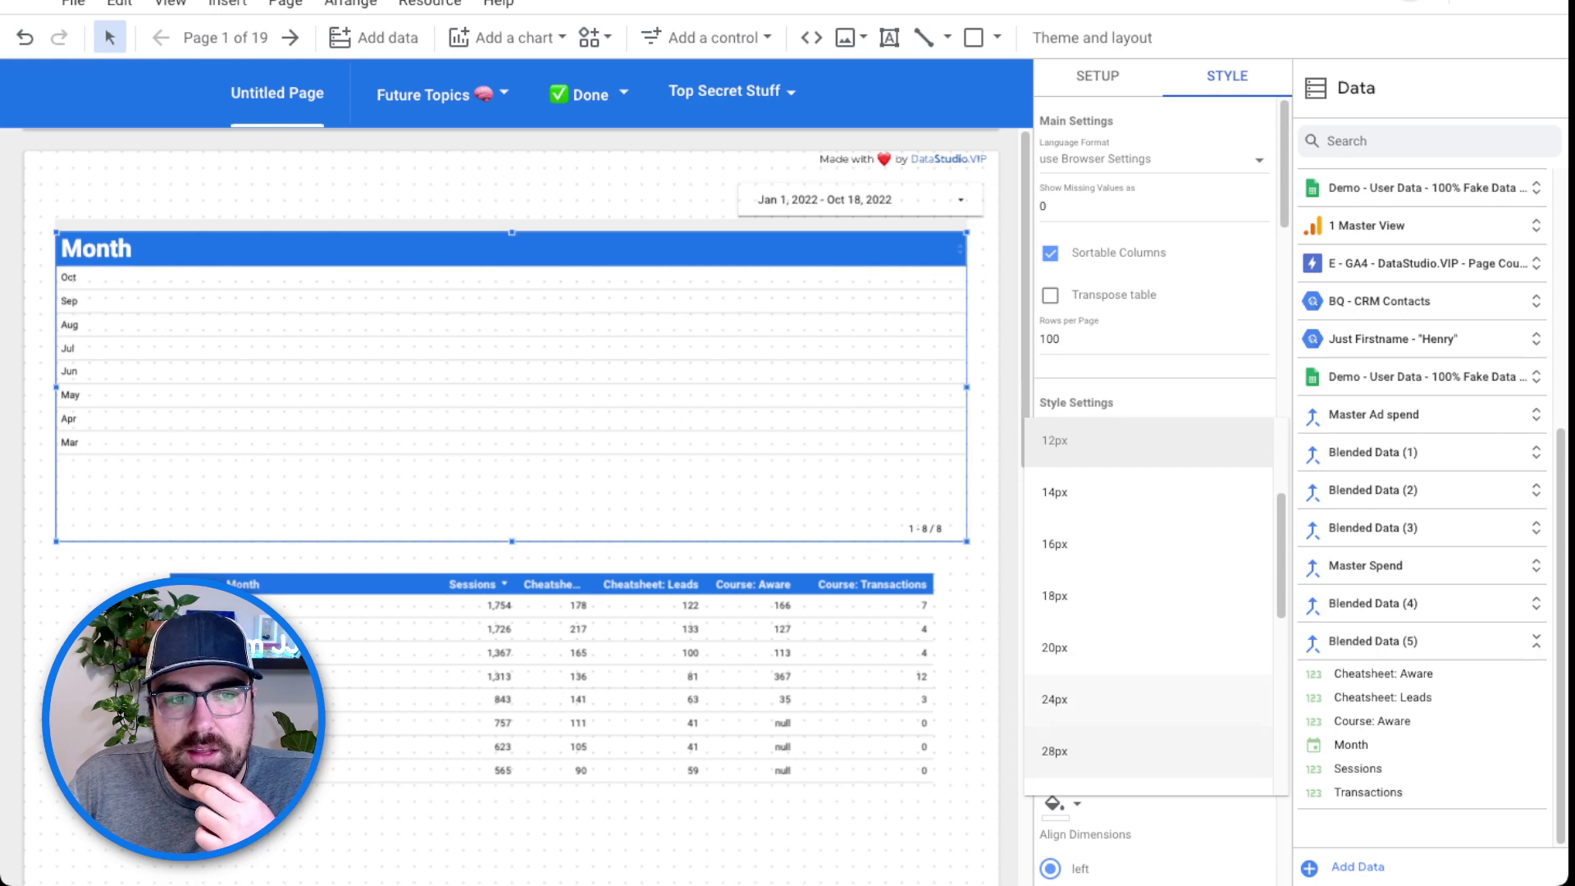
pyautogui.click(1149, 647)
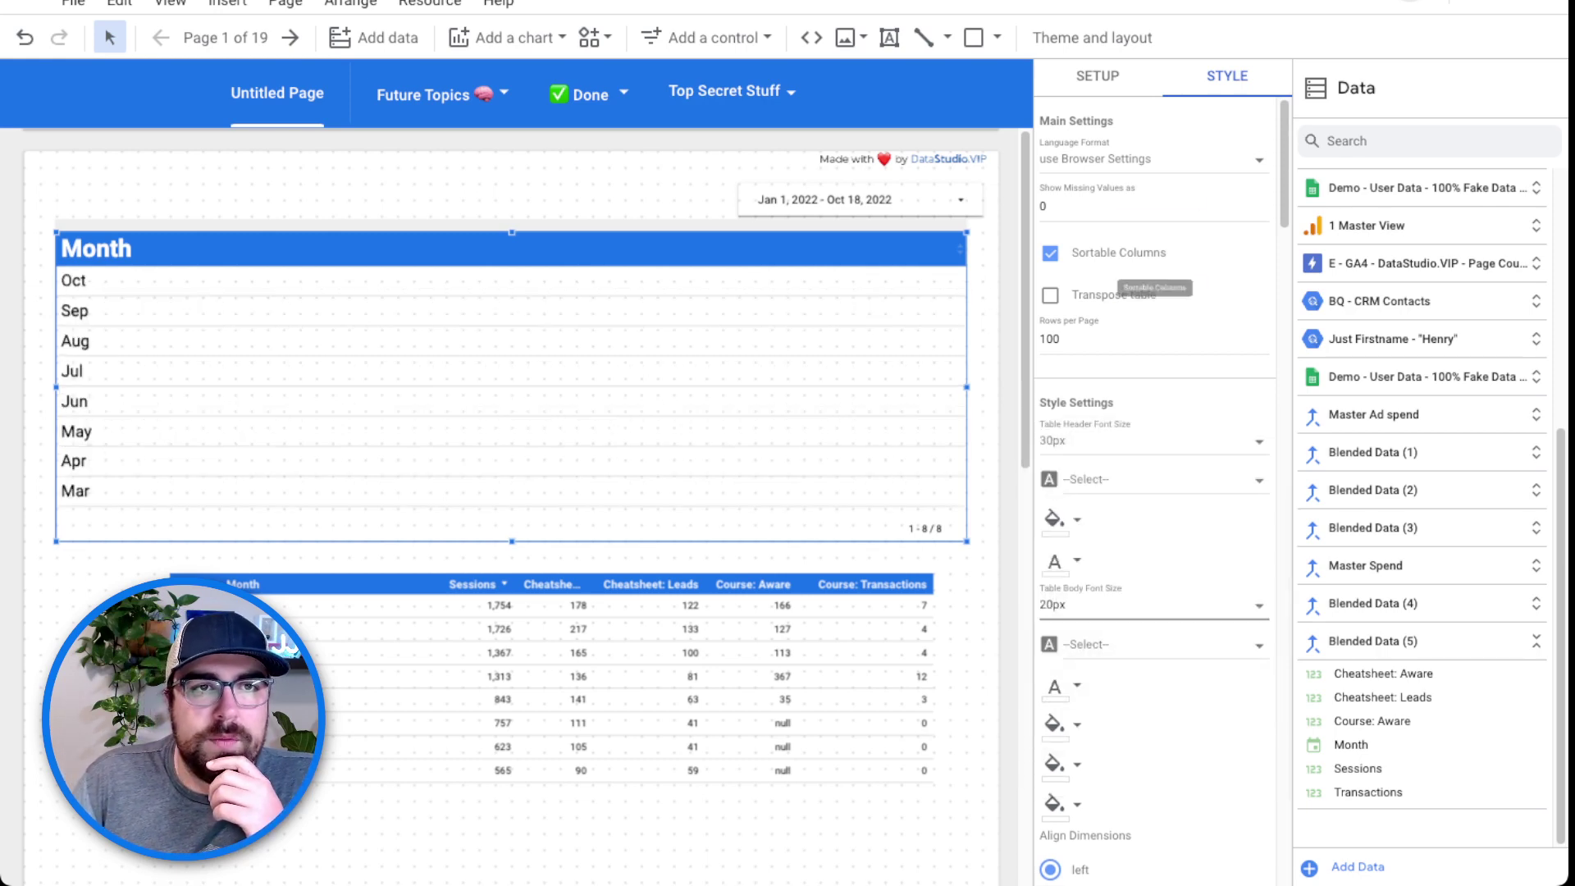
# Add Sessions, Cheatsheet: Aware, Cheatsheet: Leads, Course: Aware and Transactions as metrics of the custom table.
pyautogui.click(1098, 75)
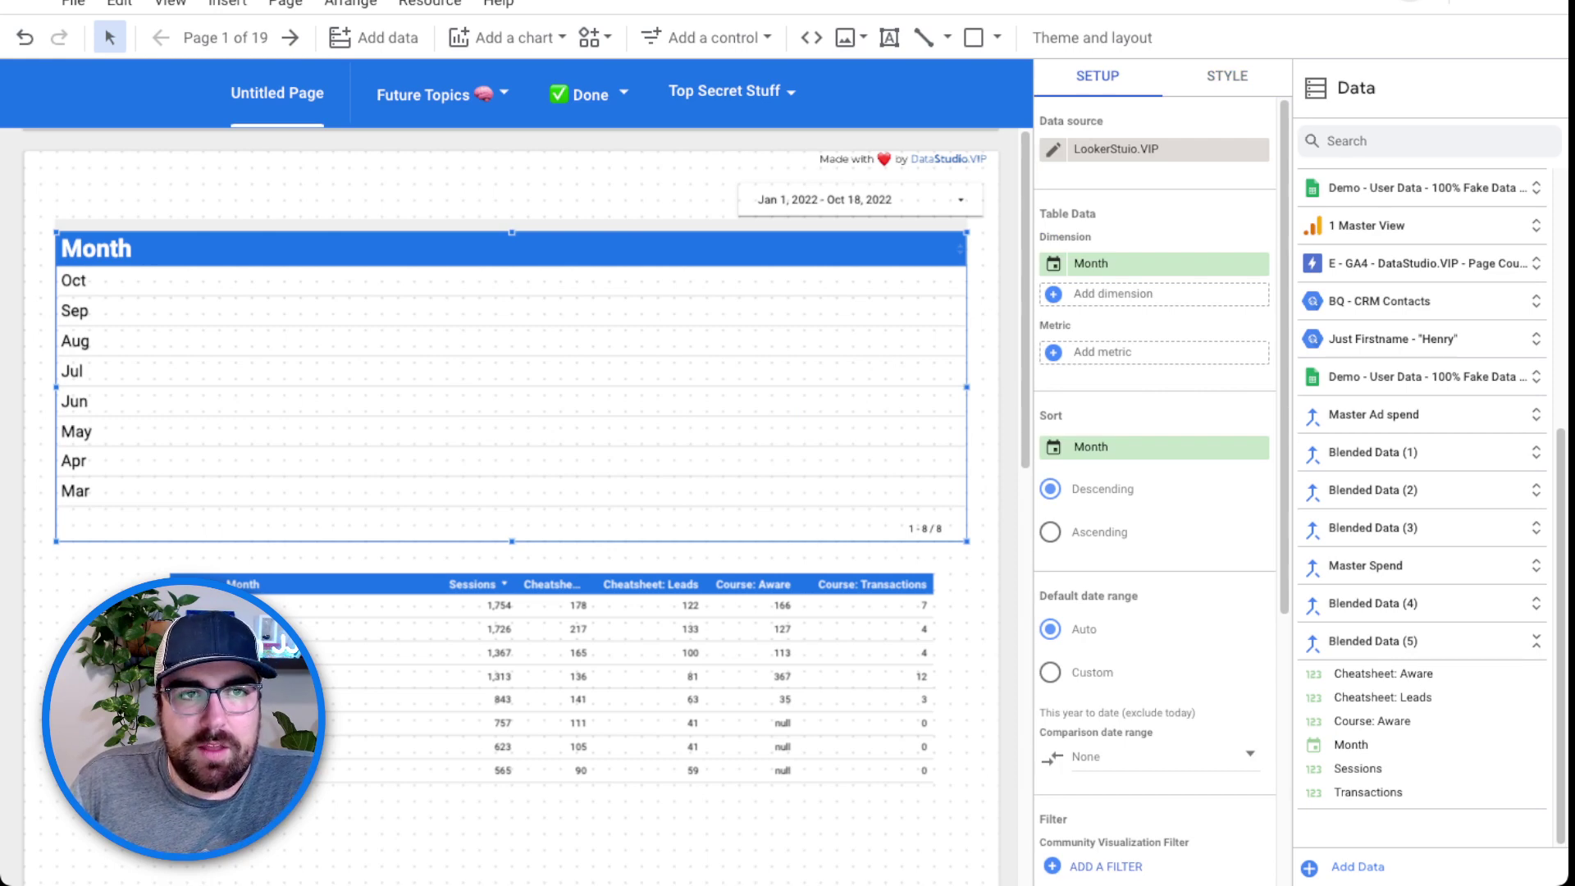
pyautogui.click(1101, 352)
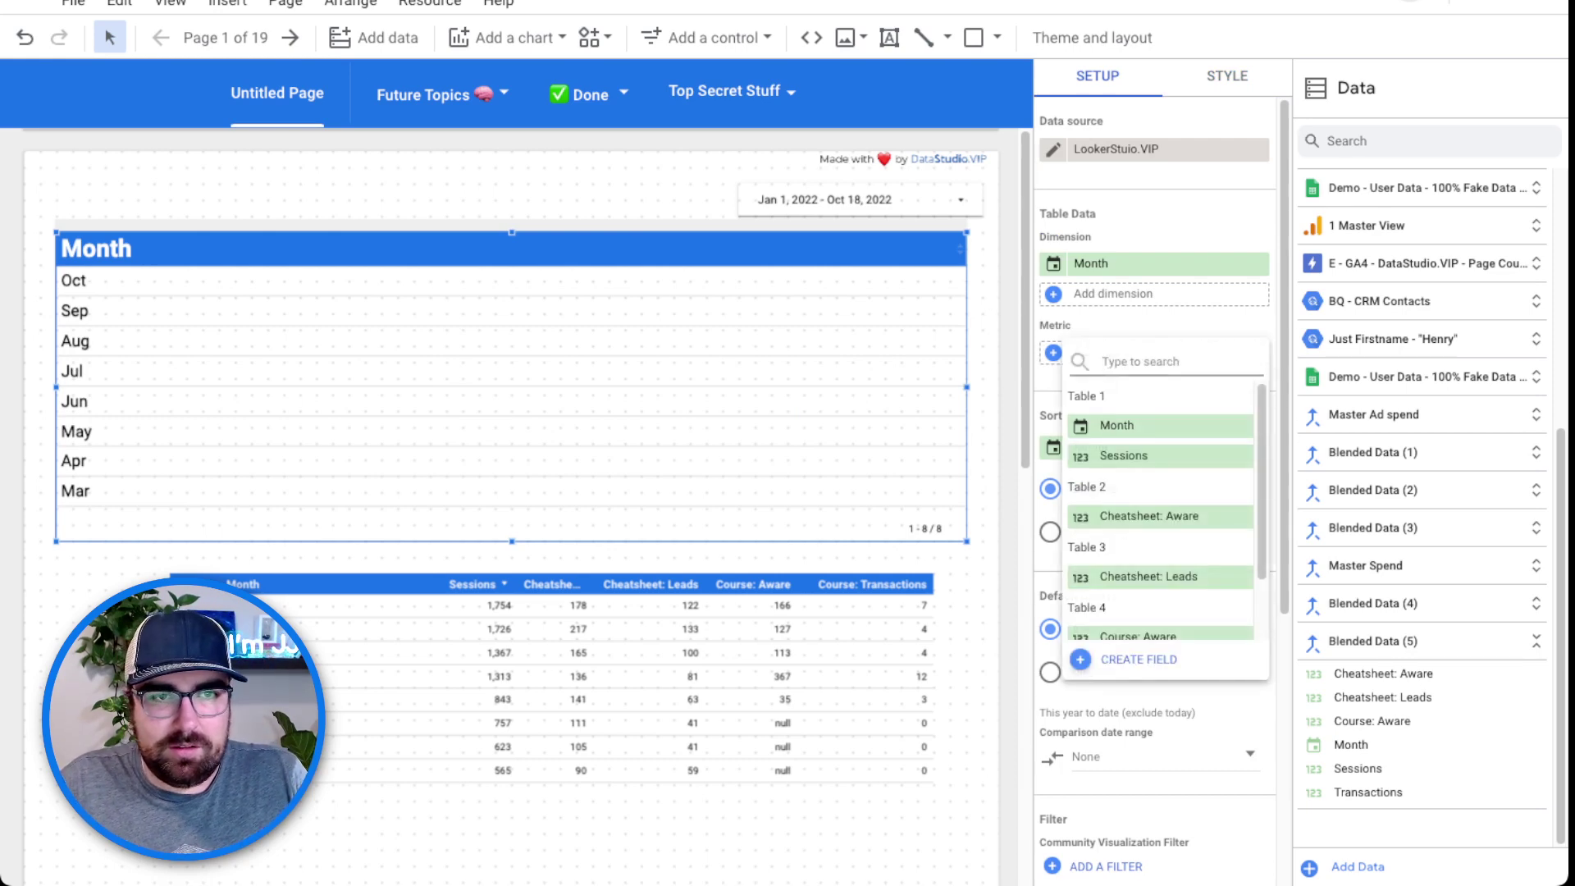
pyautogui.click(1124, 455)
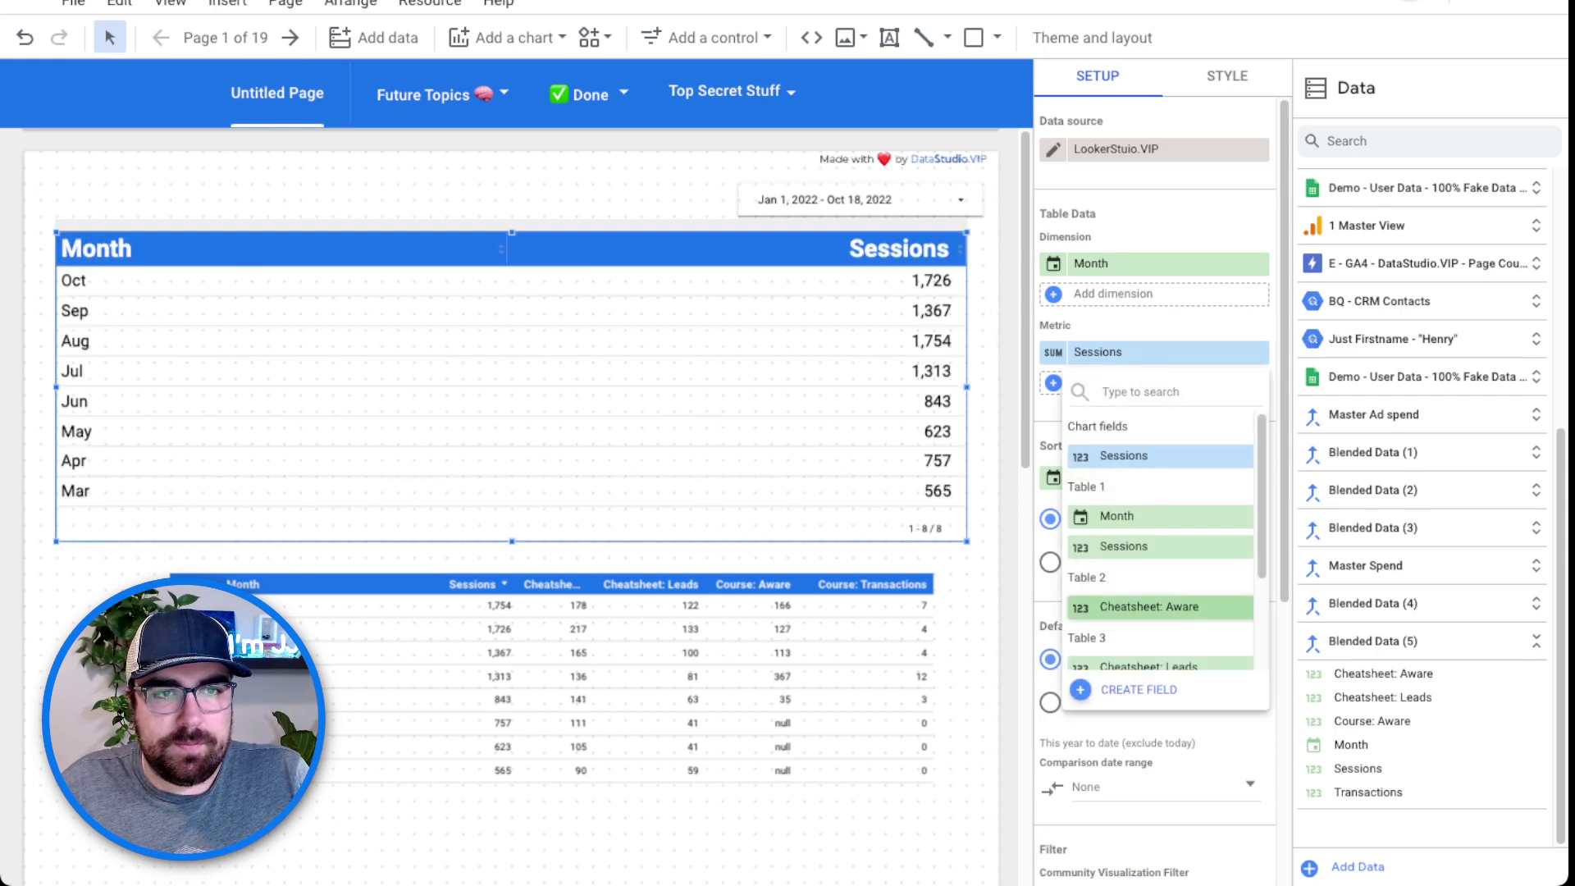
pyautogui.click(1160, 606)
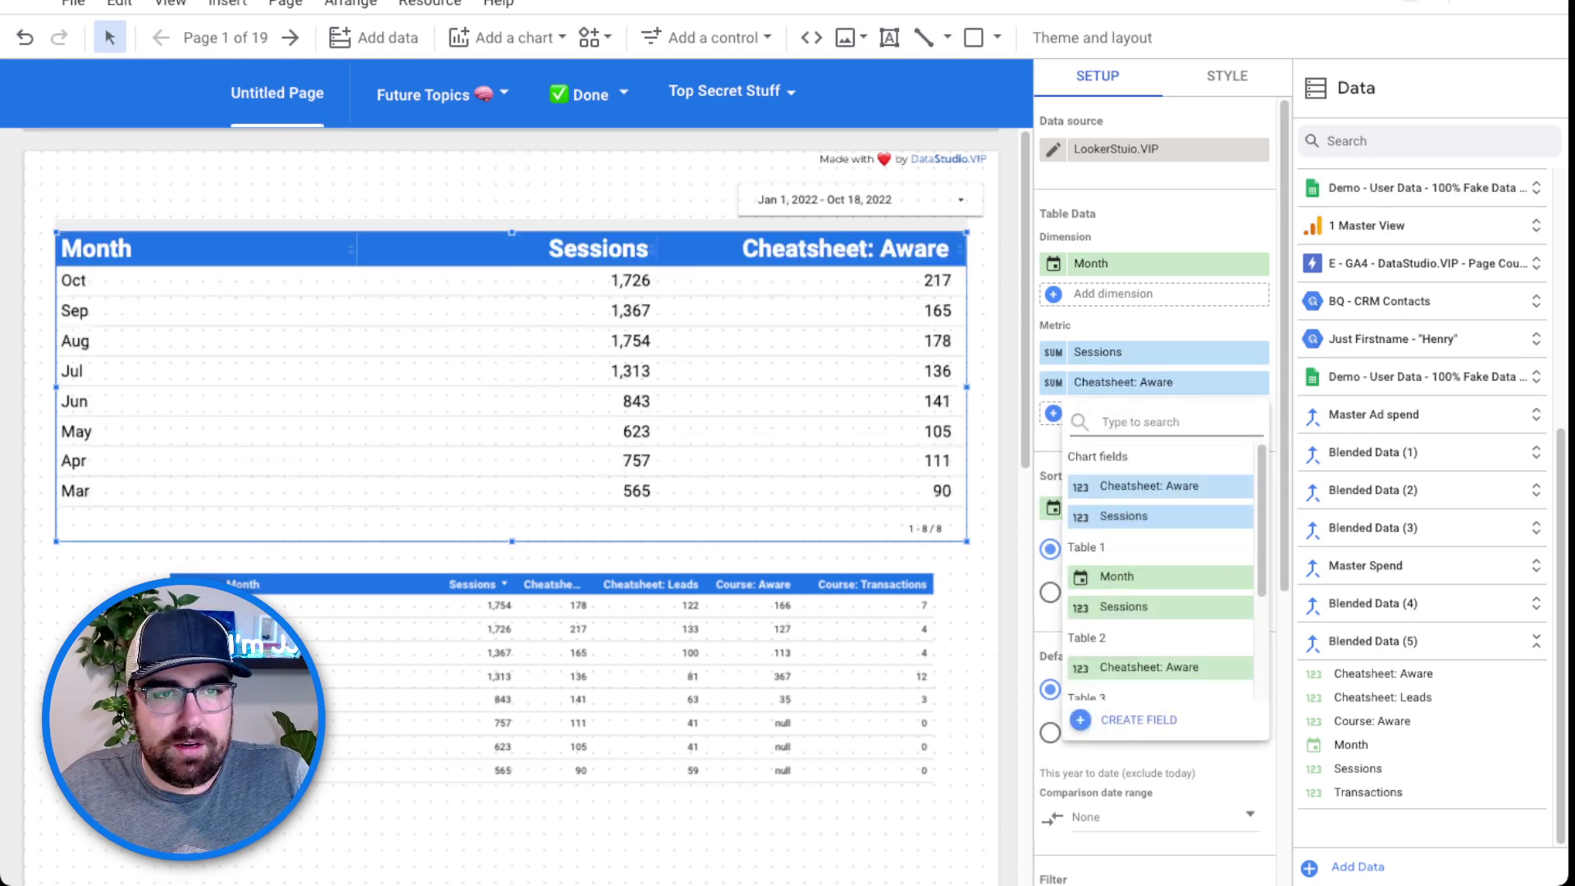
pyautogui.scroll(-1, 1161, 574)
pyautogui.click(1149, 687)
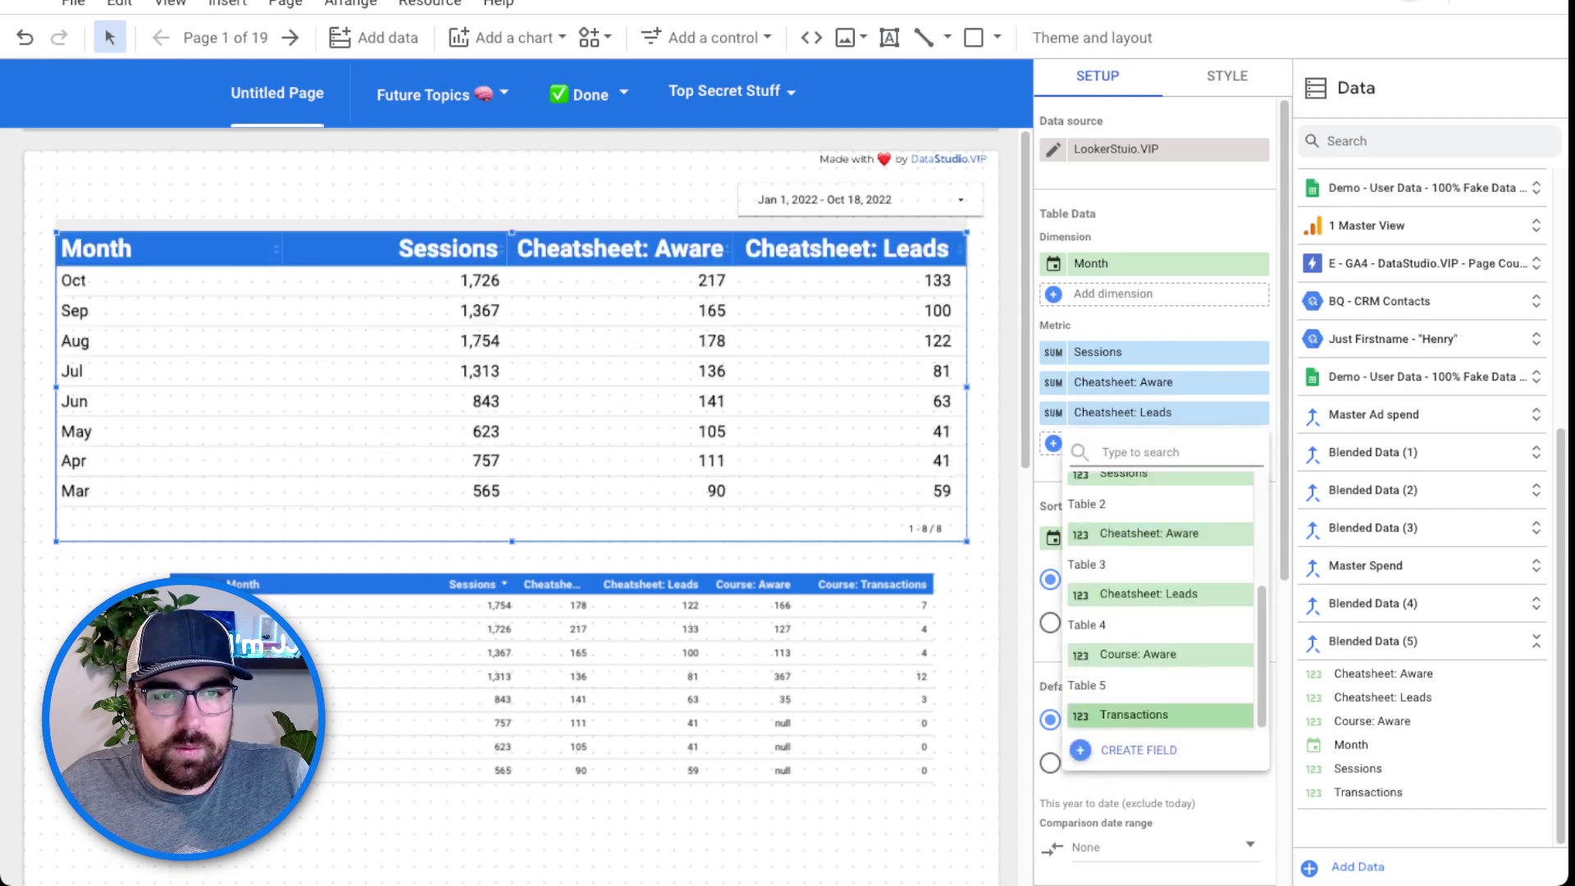
pyautogui.click(1160, 655)
pyautogui.click(1103, 472)
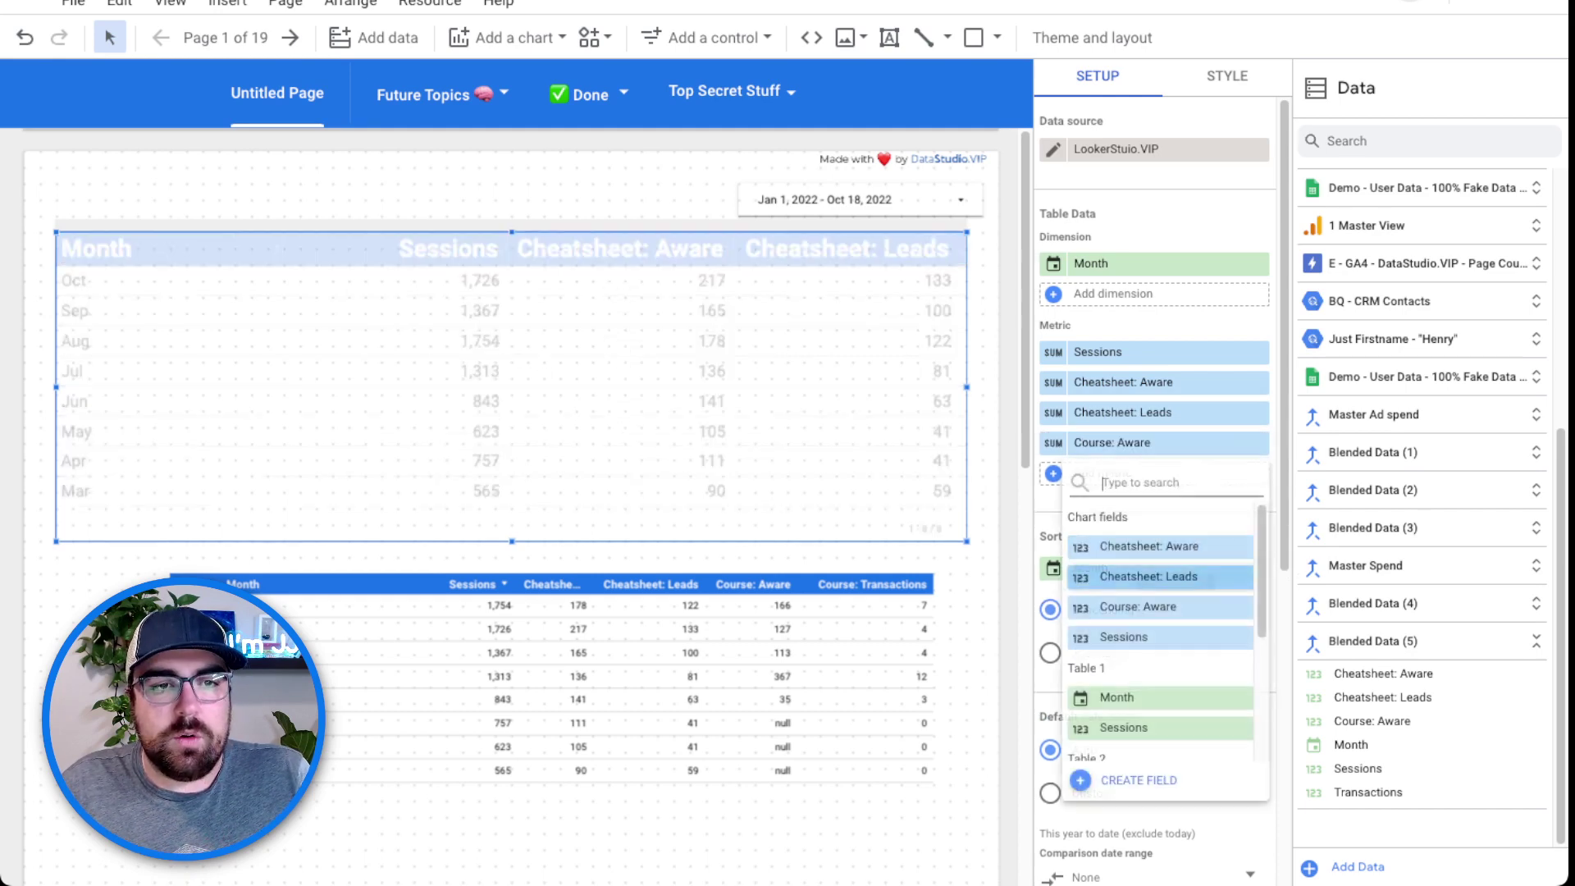
pyautogui.click(1116, 746)
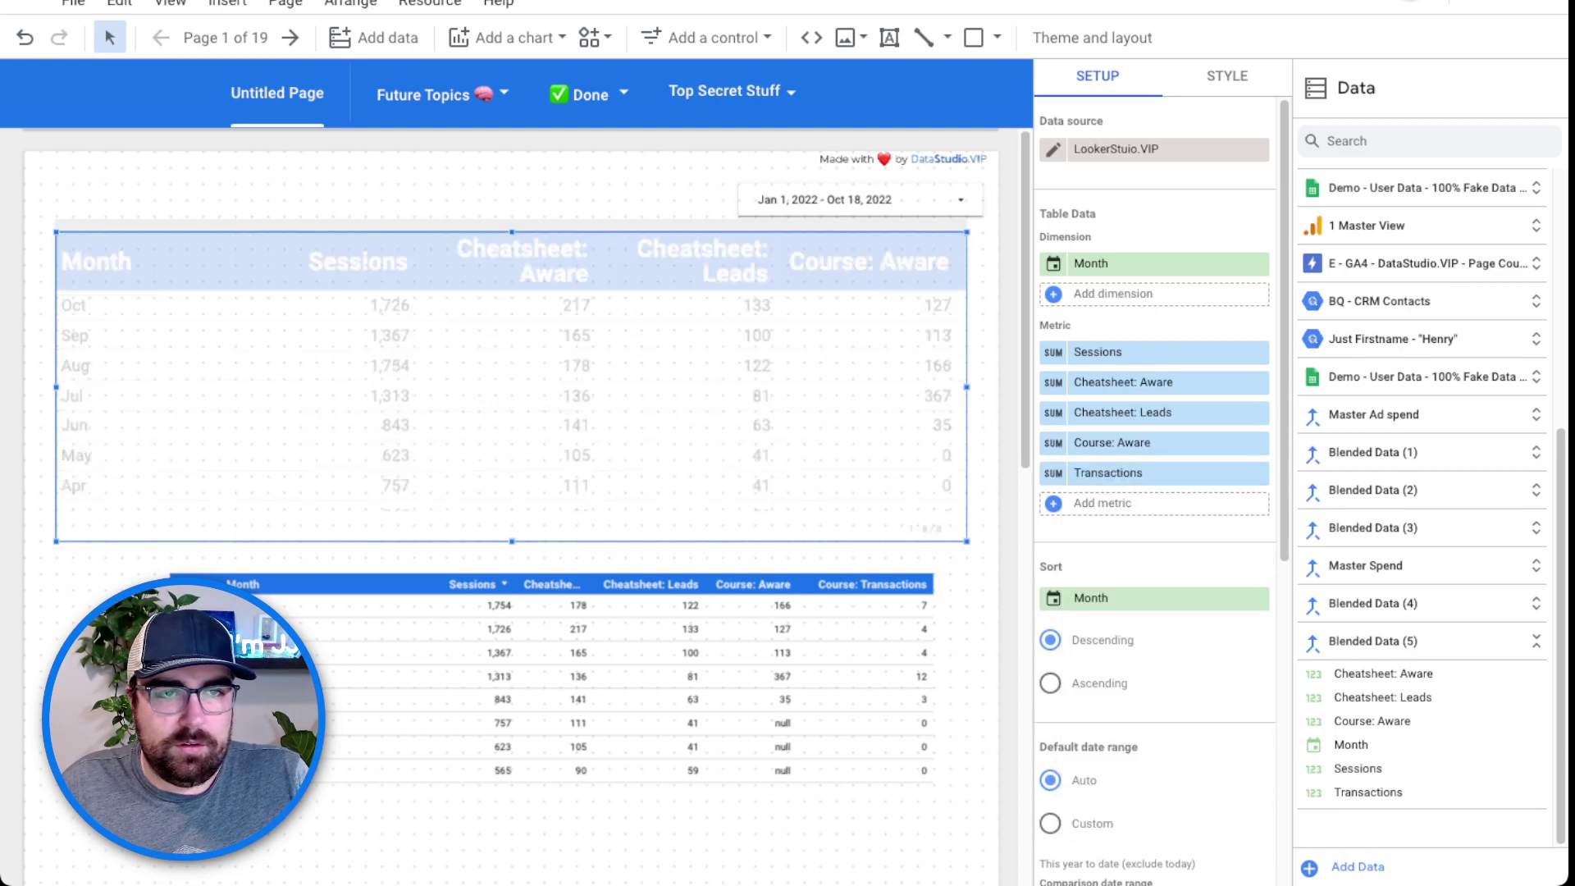
# Rename the custom table's Transactions metric as "Course: Transactions".
pyautogui.click(1149, 473)
pyautogui.click(1148, 473)
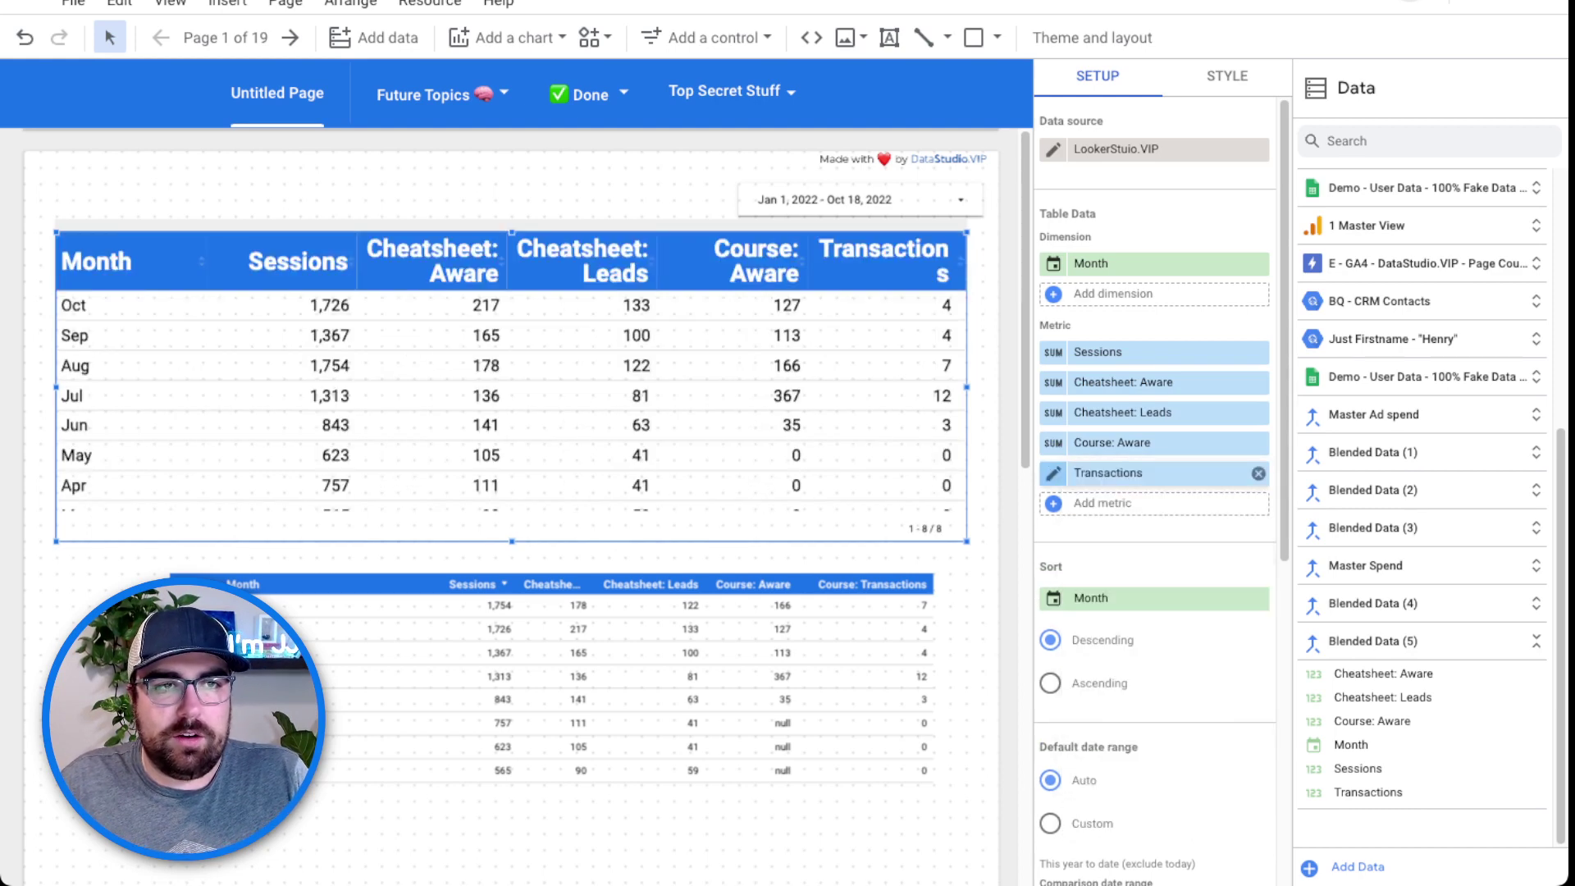
pyautogui.click(1054, 473)
pyautogui.write('Course ')
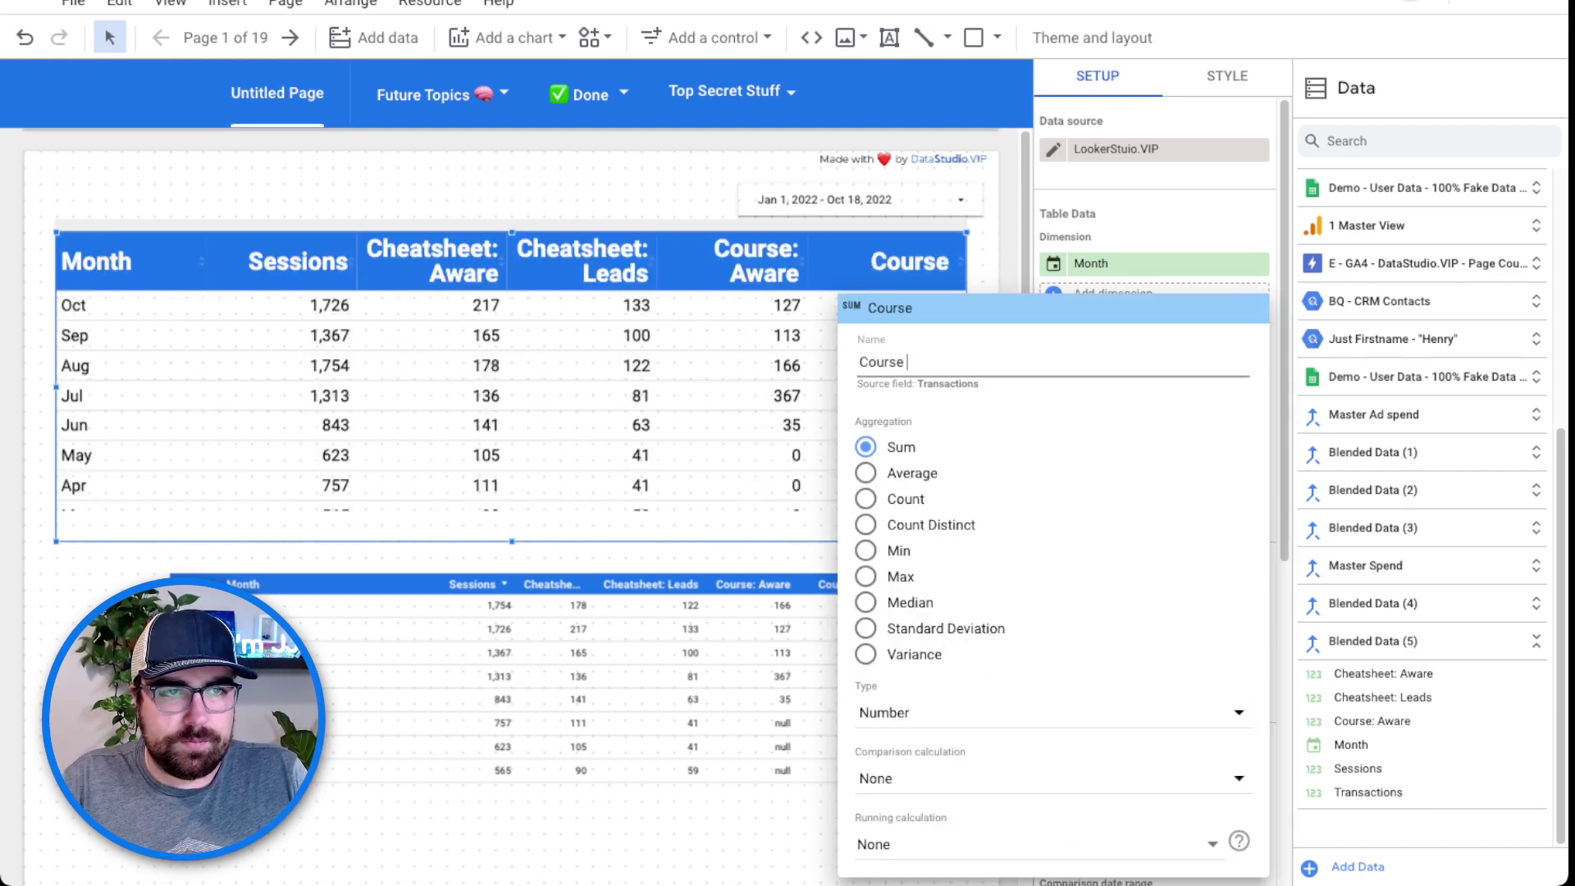
pyautogui.write(': Transactions')
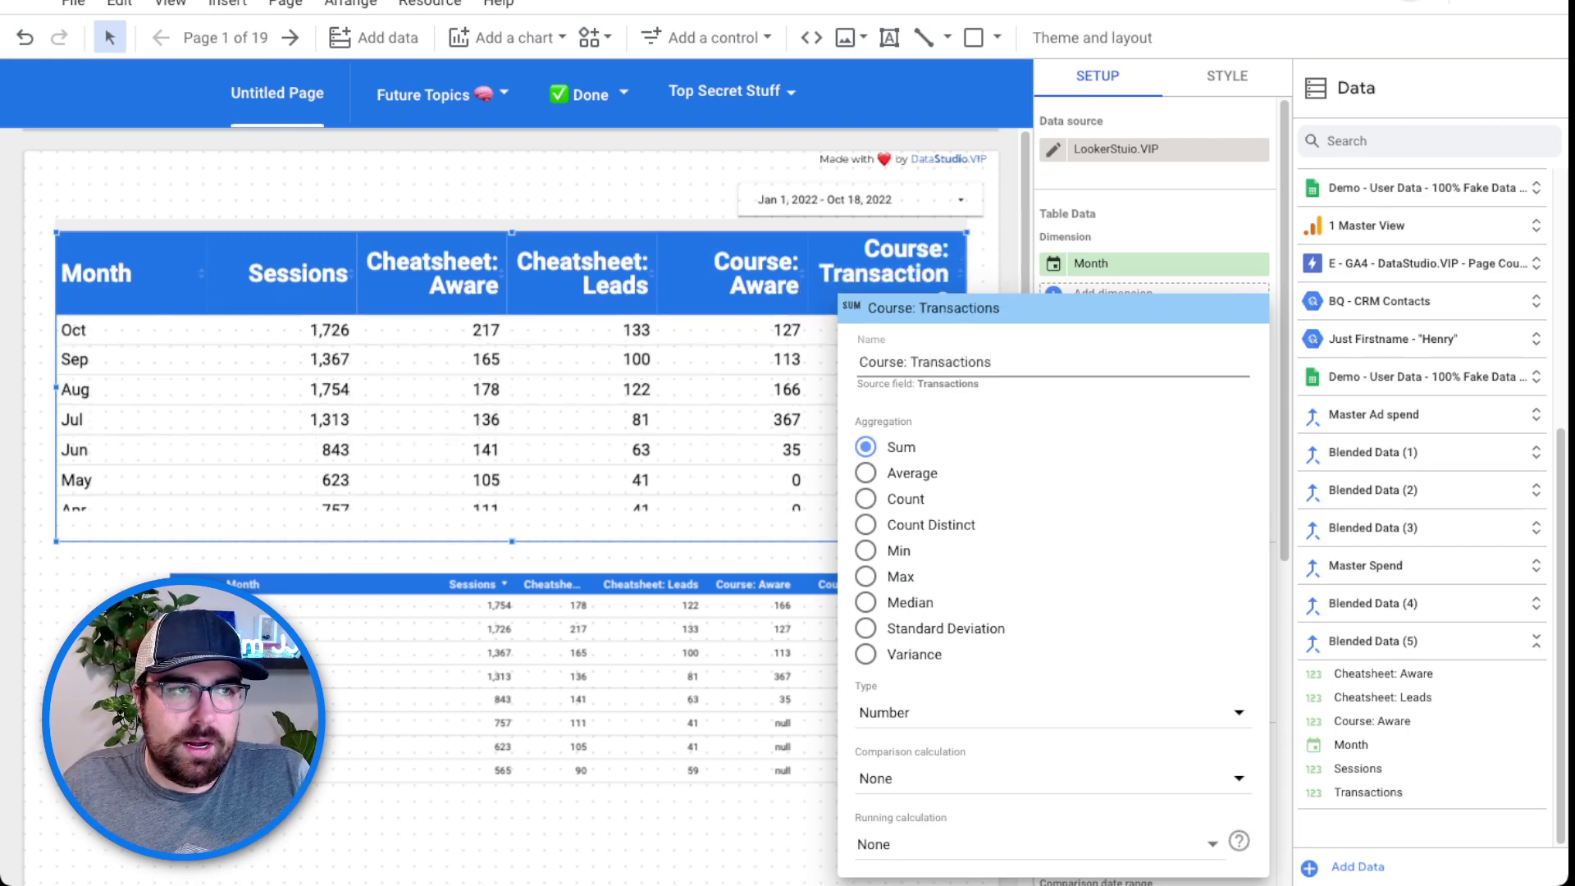
pyautogui.press('Return')
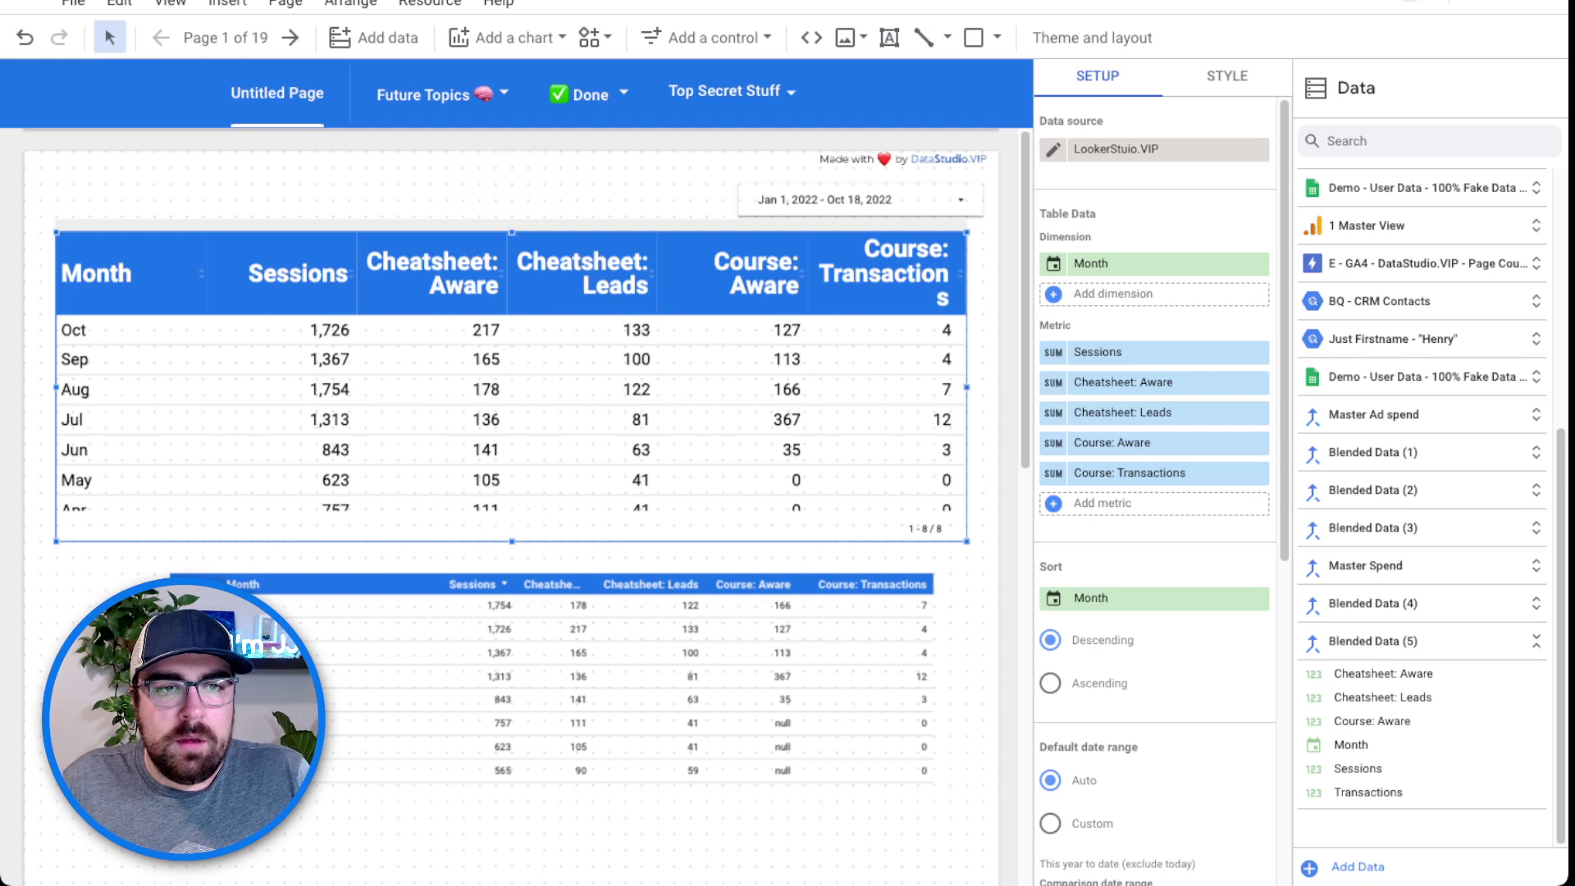
# Clear the custom table's bottom row elements setting so it no longer contains {info}{pager}.
pyautogui.scroll(-3, 509, 492)
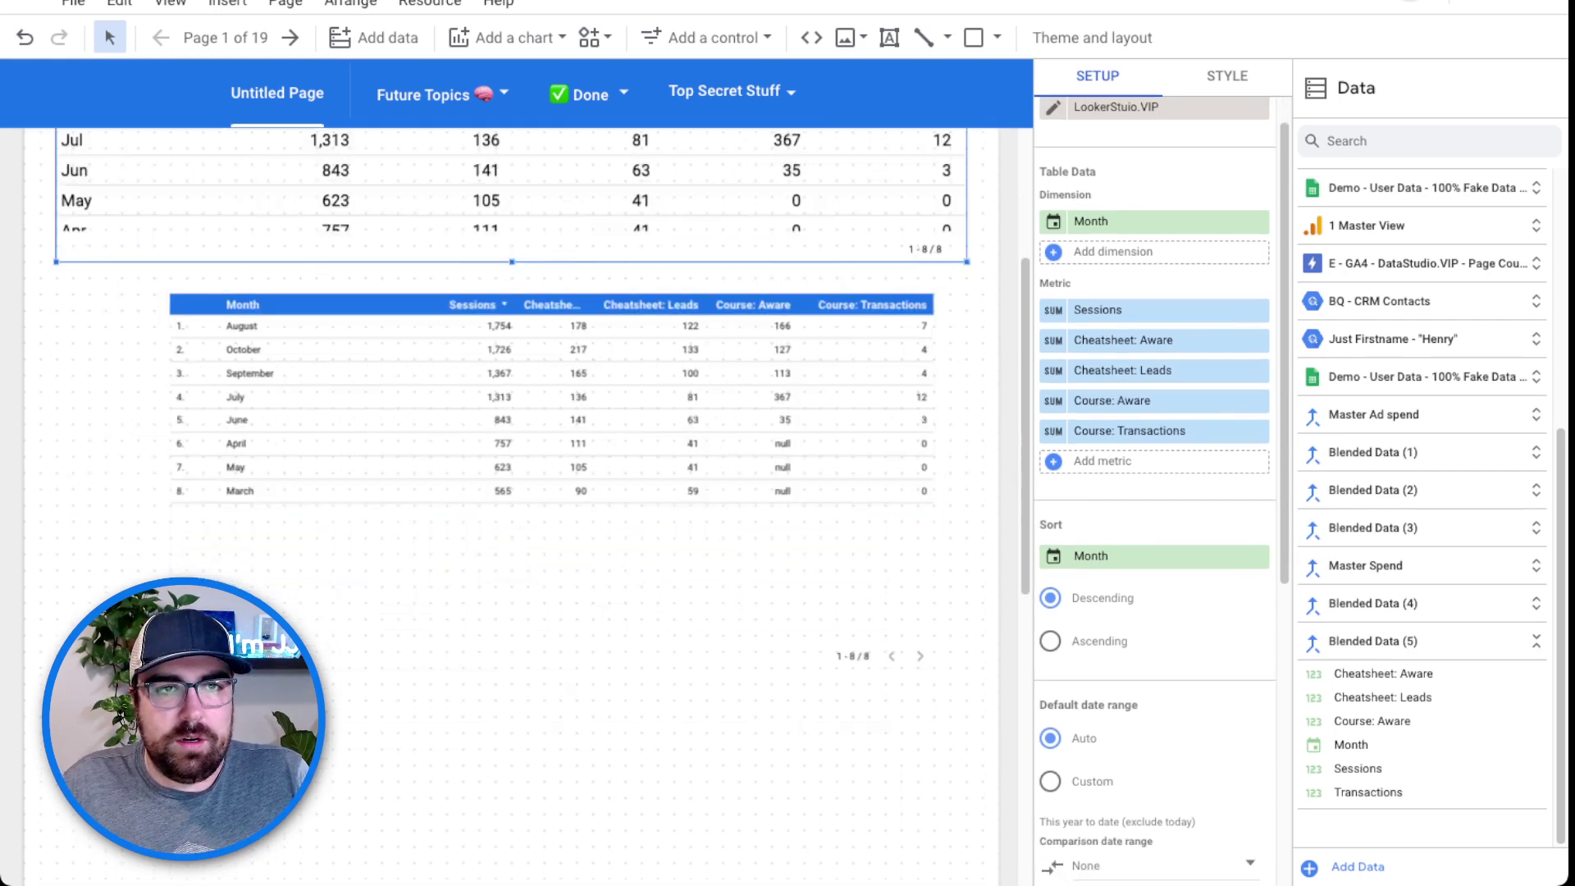
pyautogui.scroll(3, 510, 337)
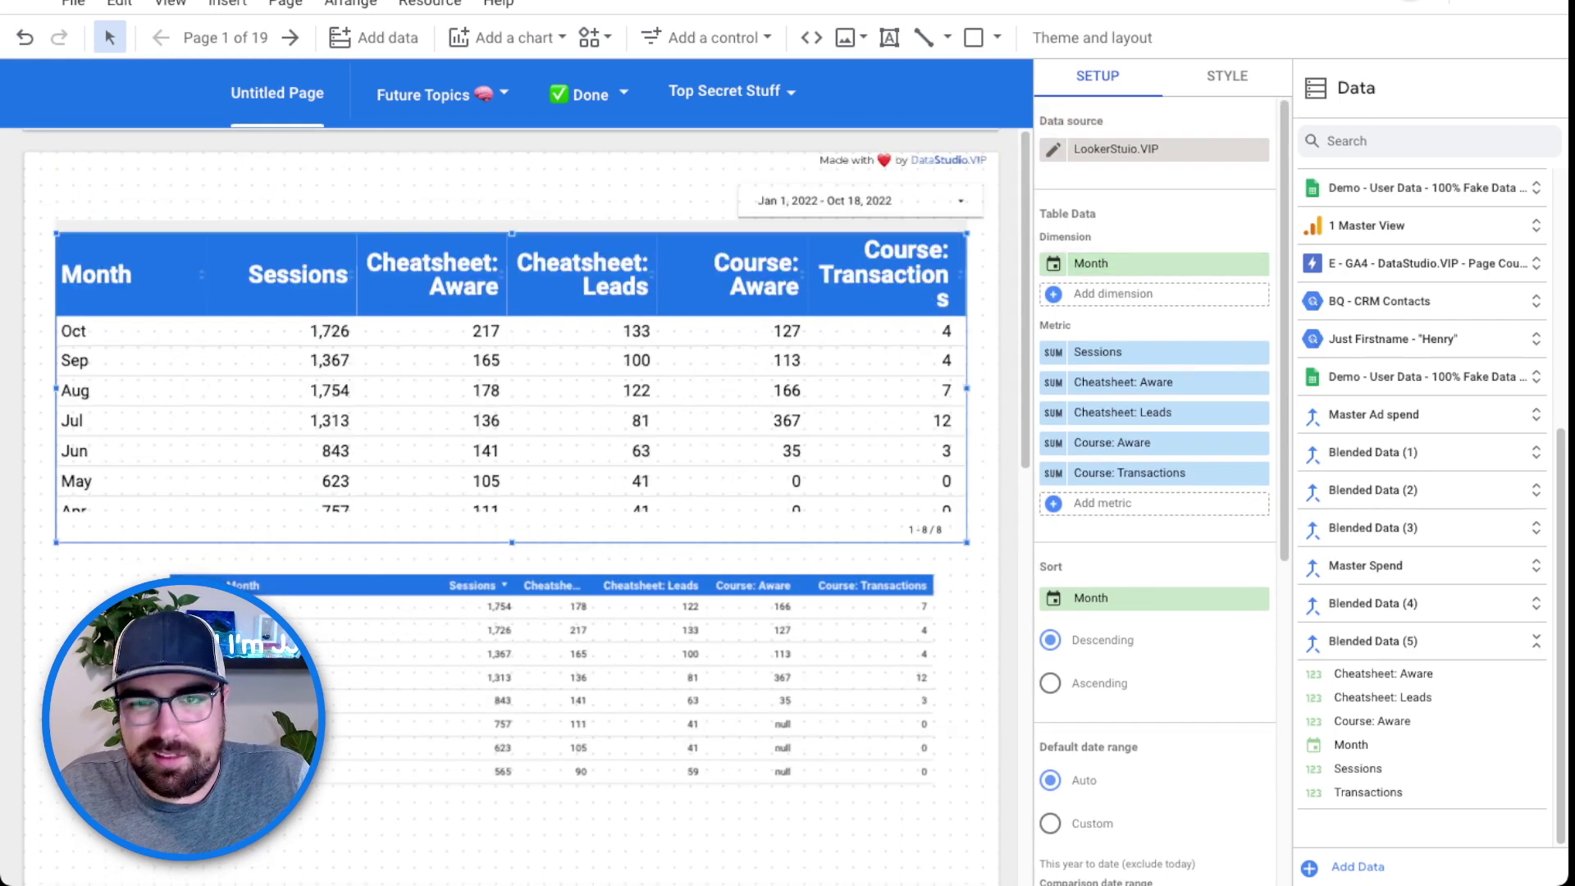
pyautogui.click(1227, 75)
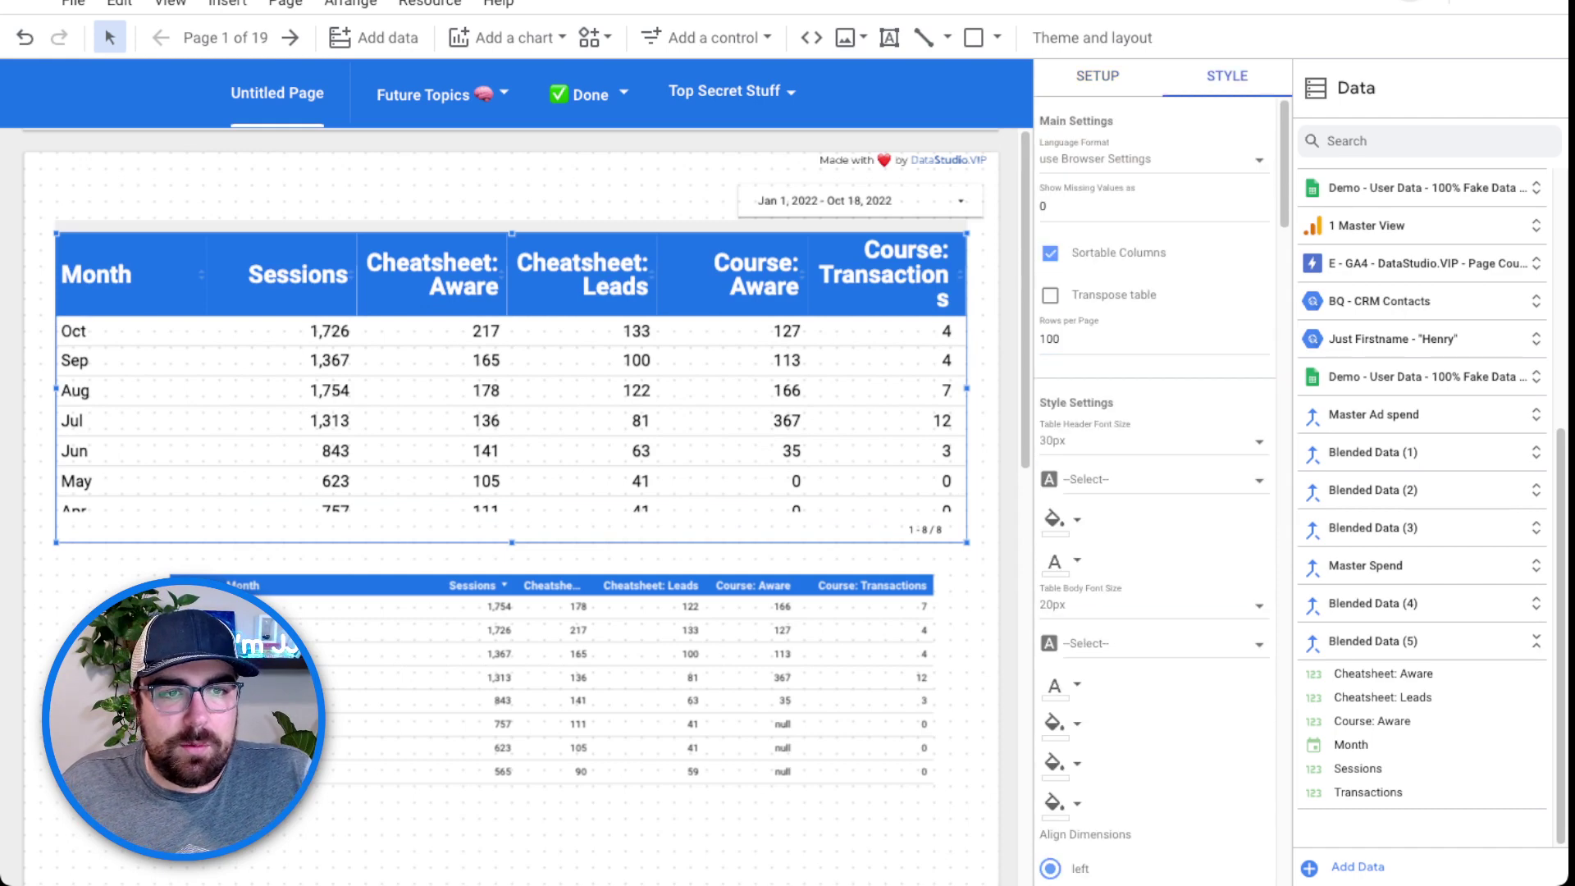
pyautogui.scroll(-8, 1155, 489)
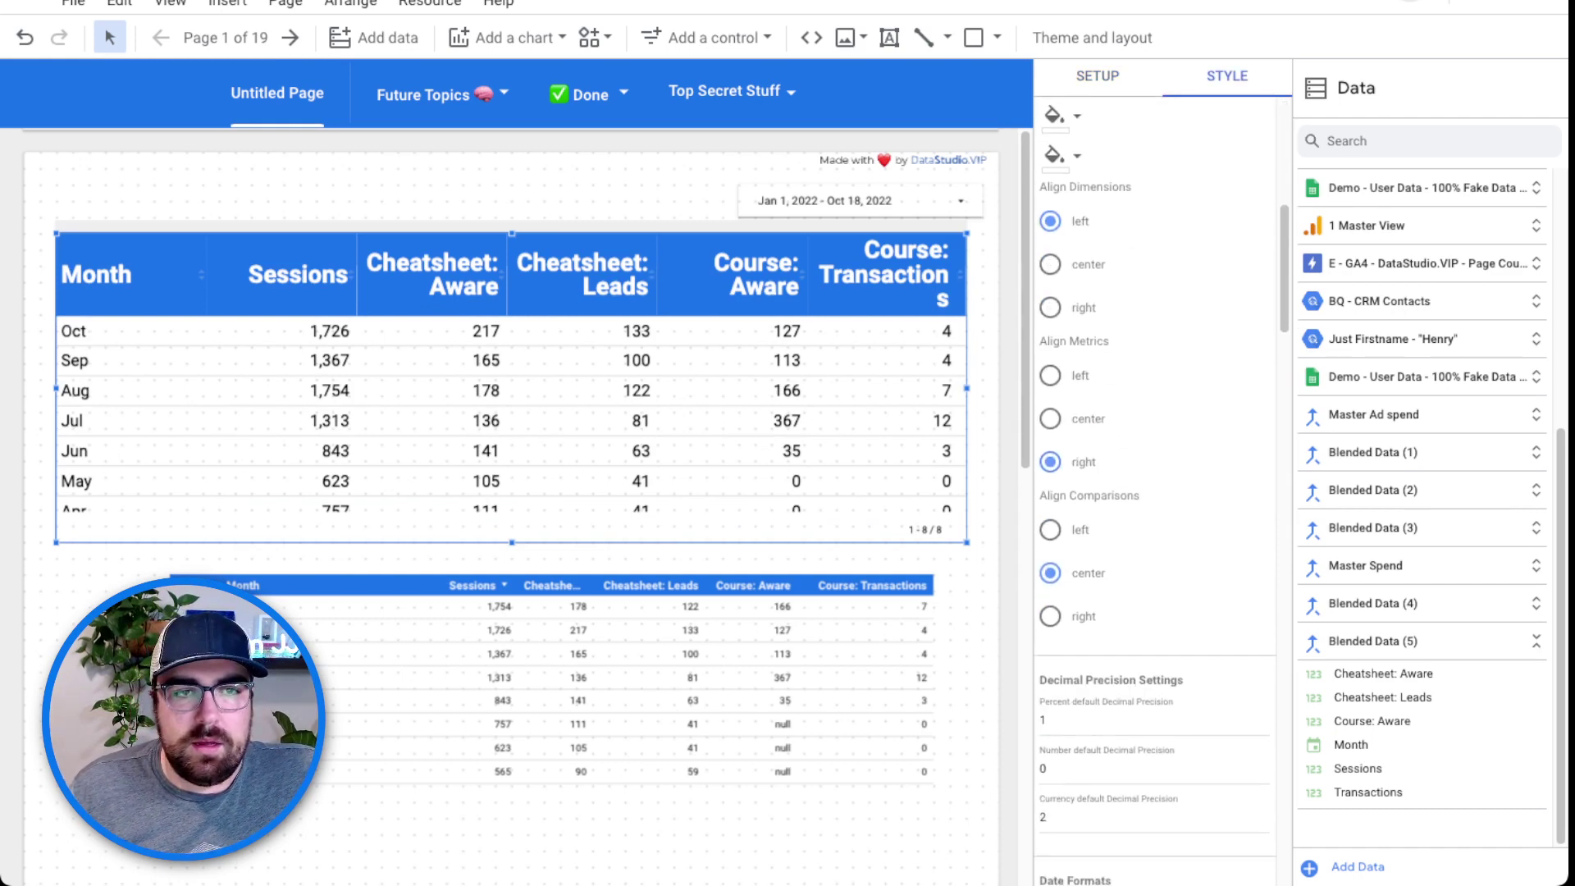
pyautogui.scroll(-7, 1155, 492)
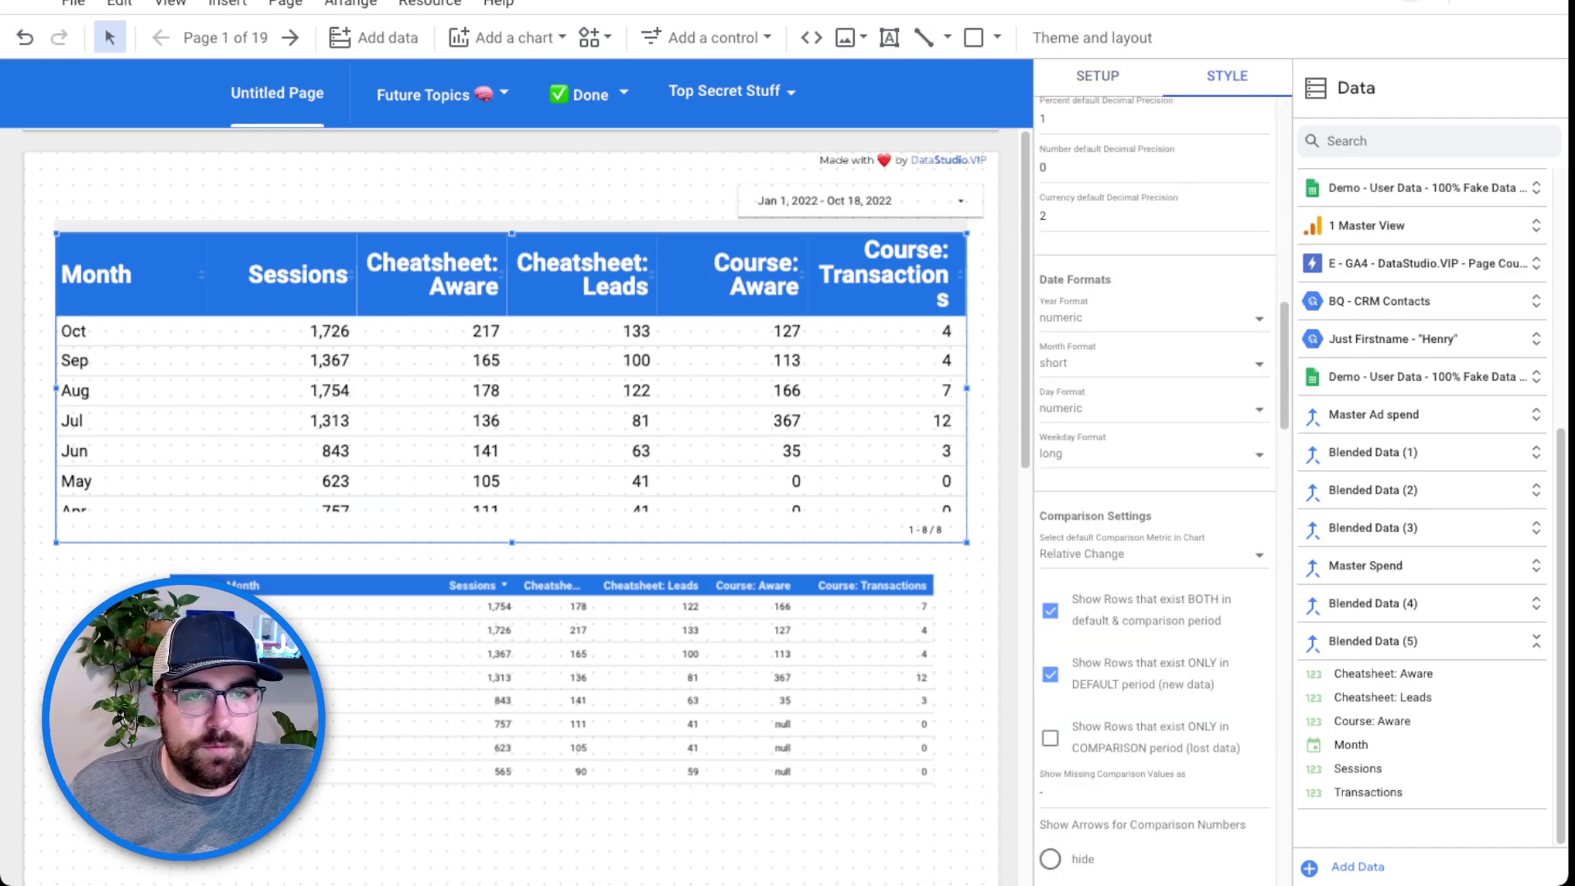
pyautogui.scroll(-8, 1155, 488)
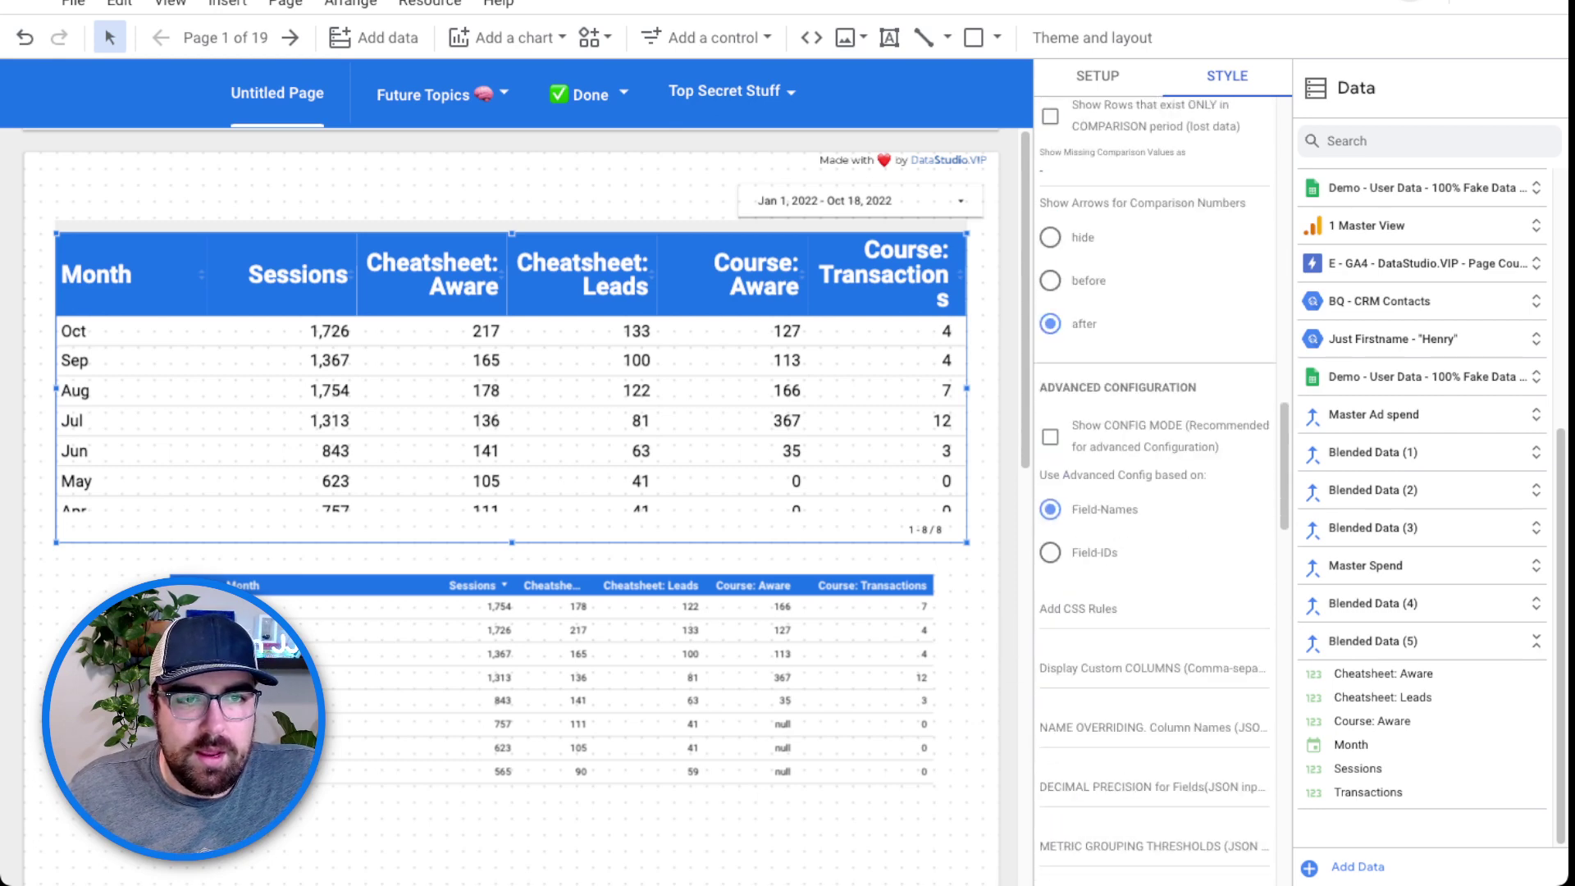
pyautogui.scroll(-10, 1155, 488)
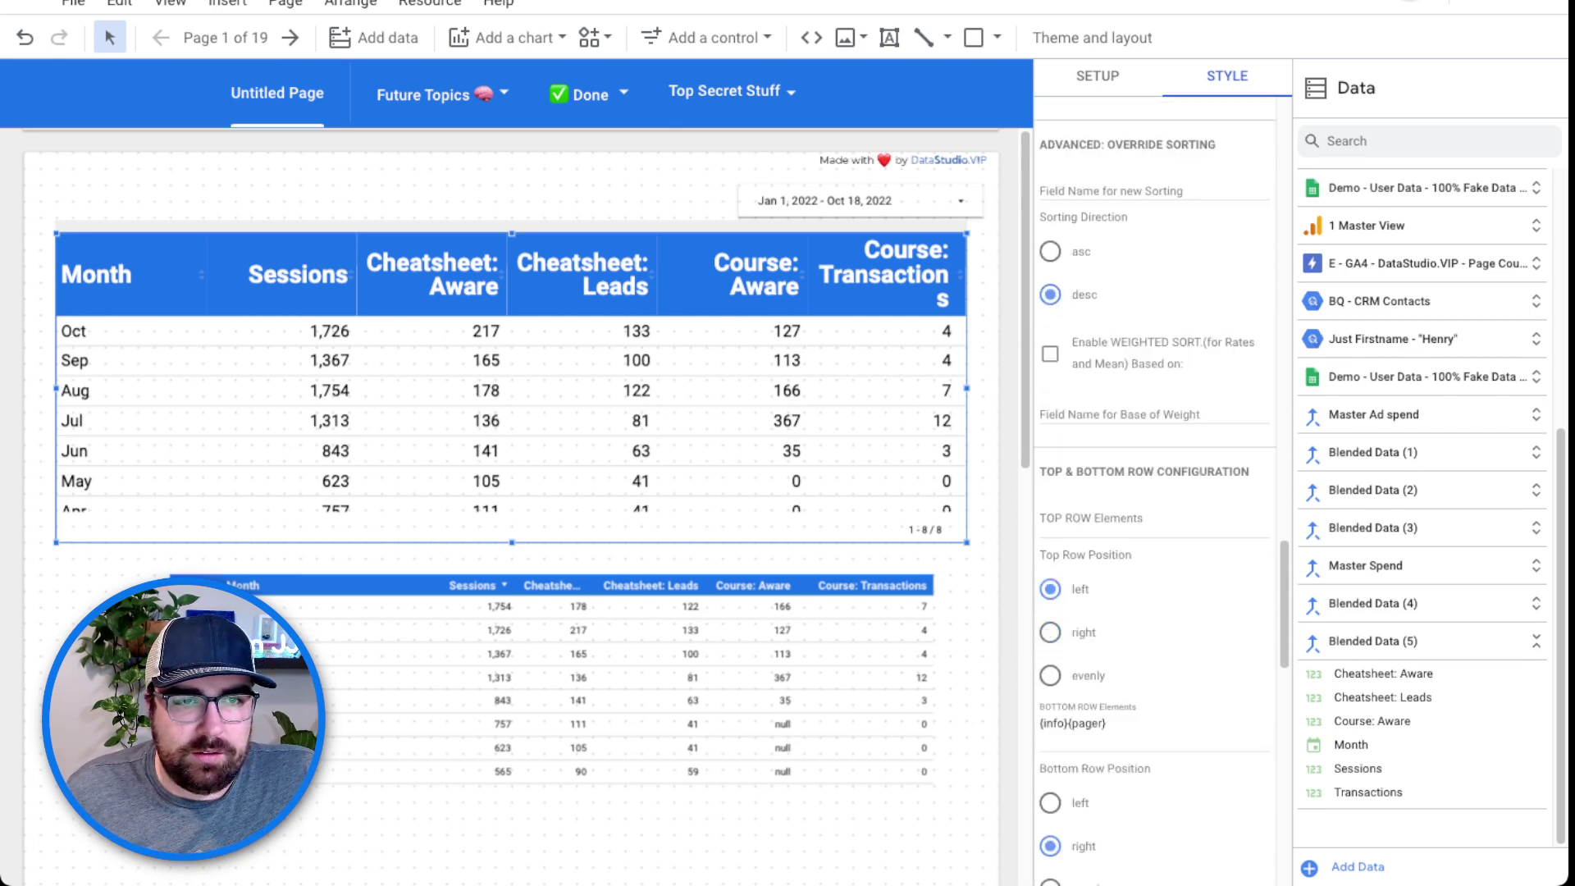
pyautogui.click(1086, 492)
pyautogui.hotkey('ctrl', 'a')
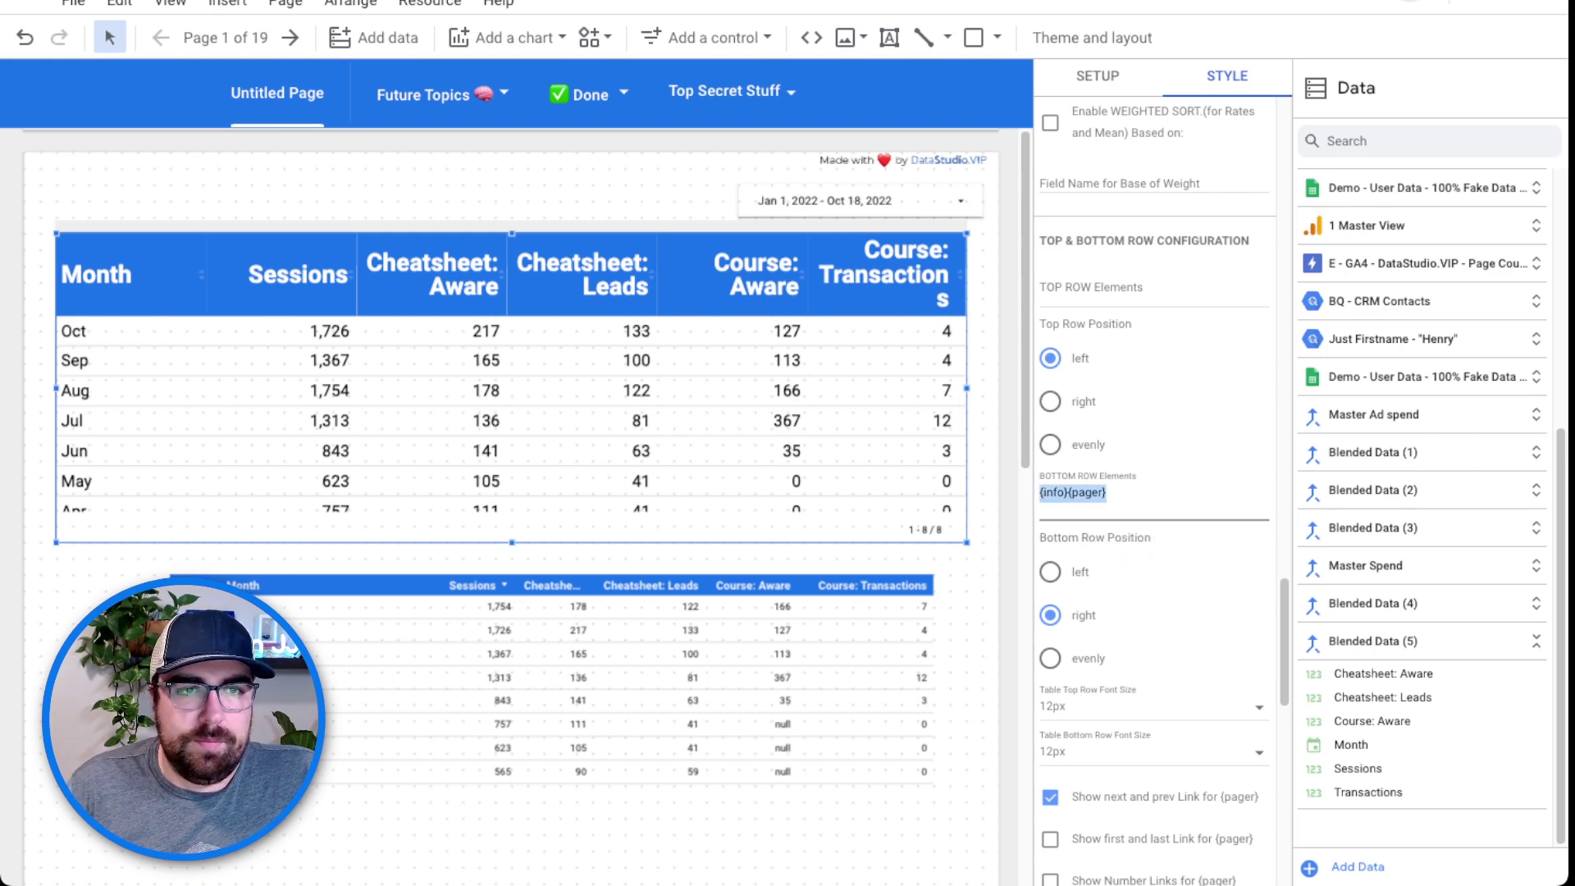
pyautogui.press('BackSpace')
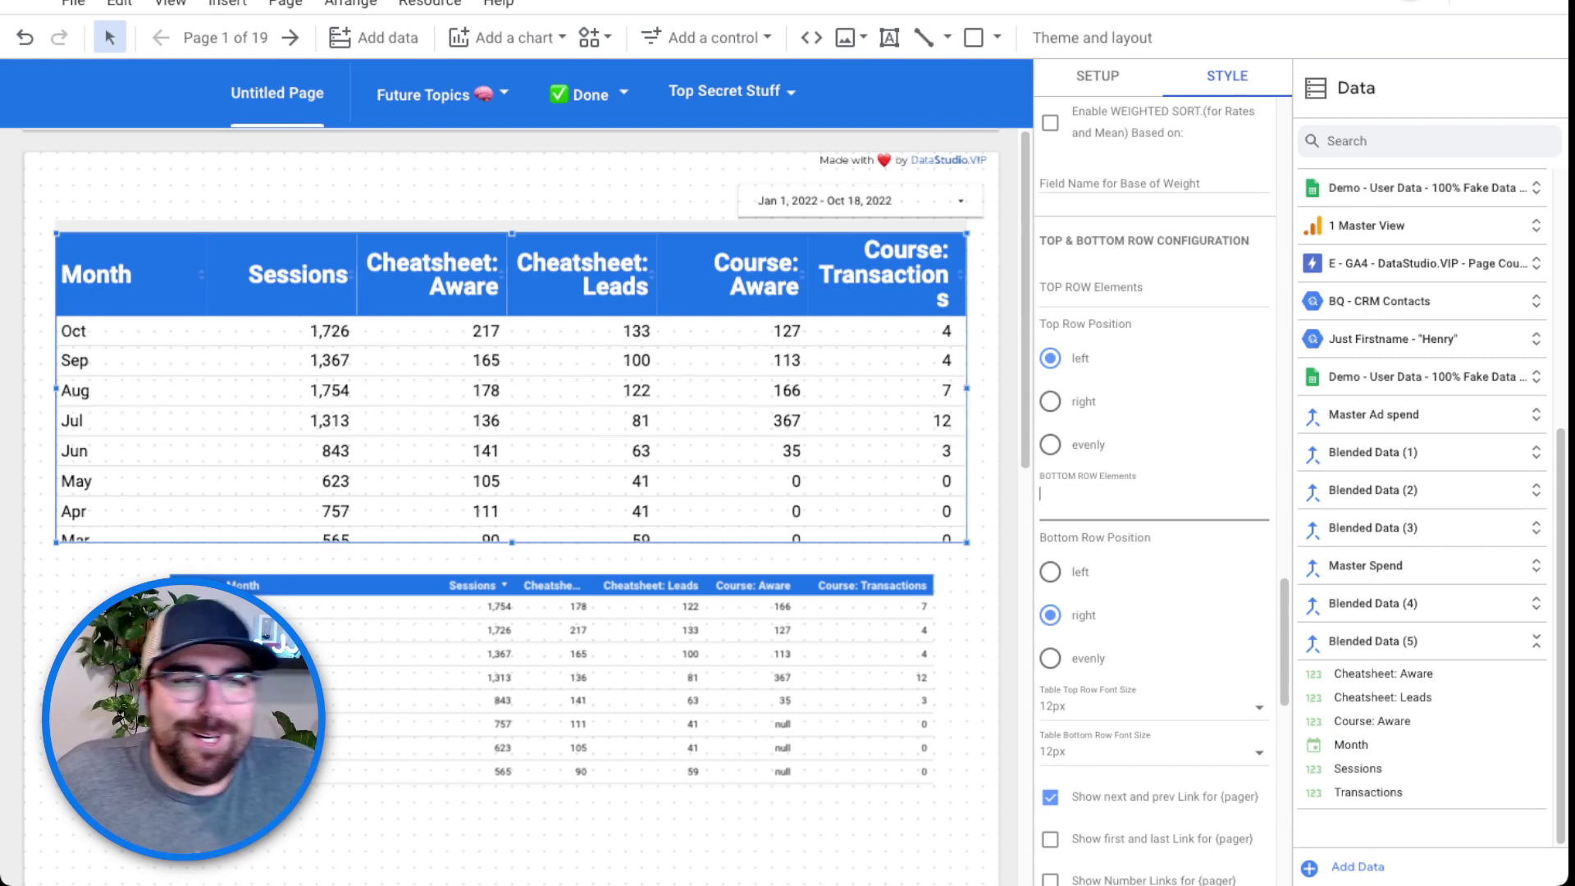
# Create a new calculated metric for the custom table with the formula SUM(Cheatsheet: Aware)/SUM(Cheatsheet: Leads).
pyautogui.click(1098, 76)
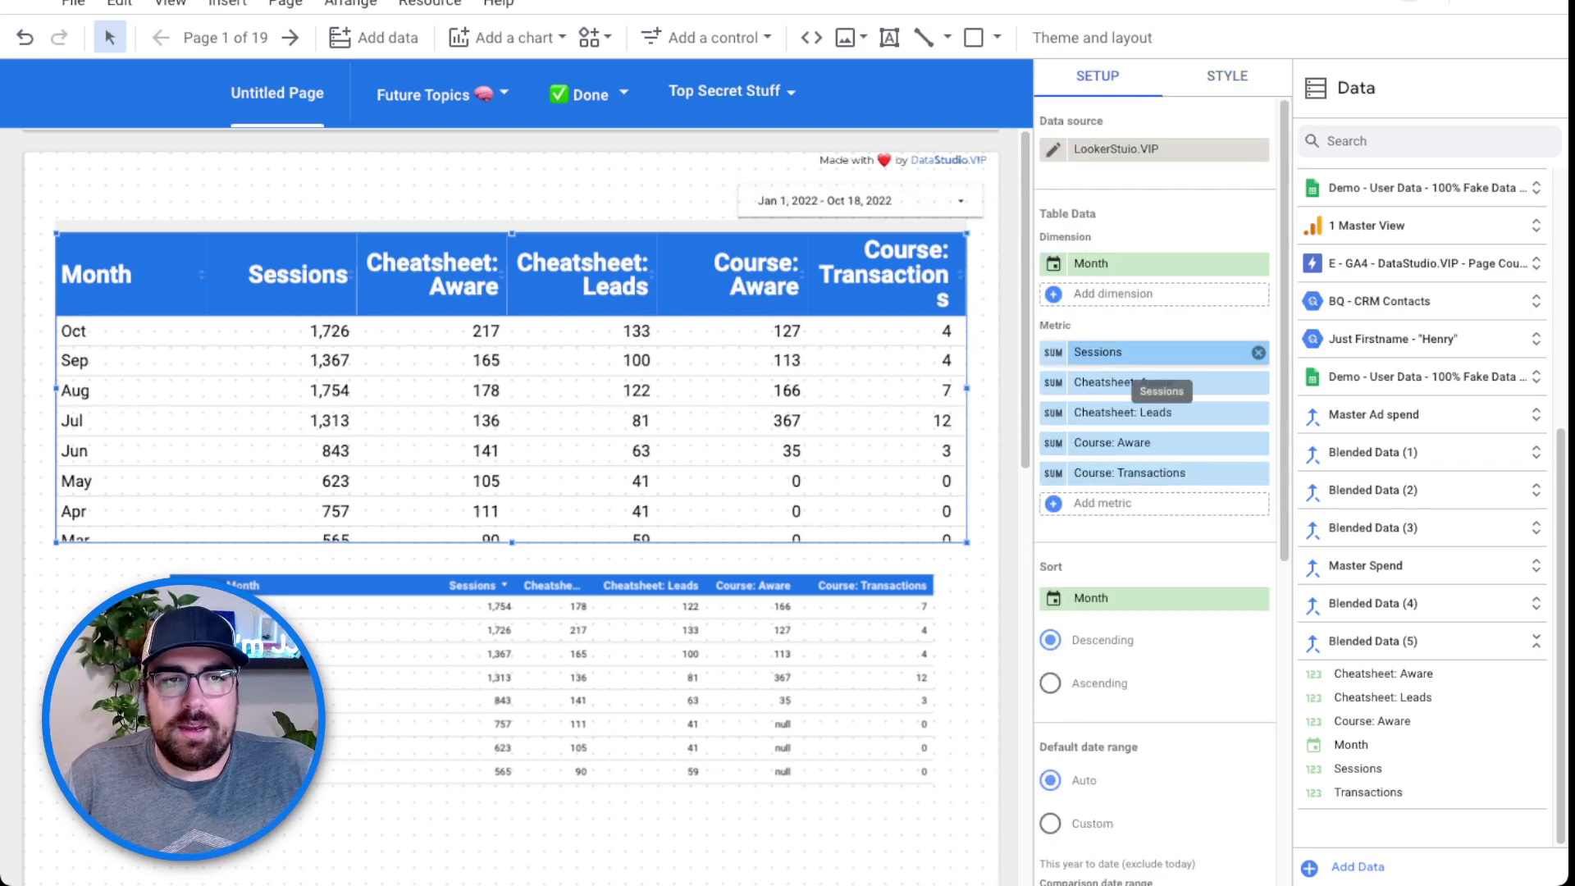
pyautogui.click(1053, 503)
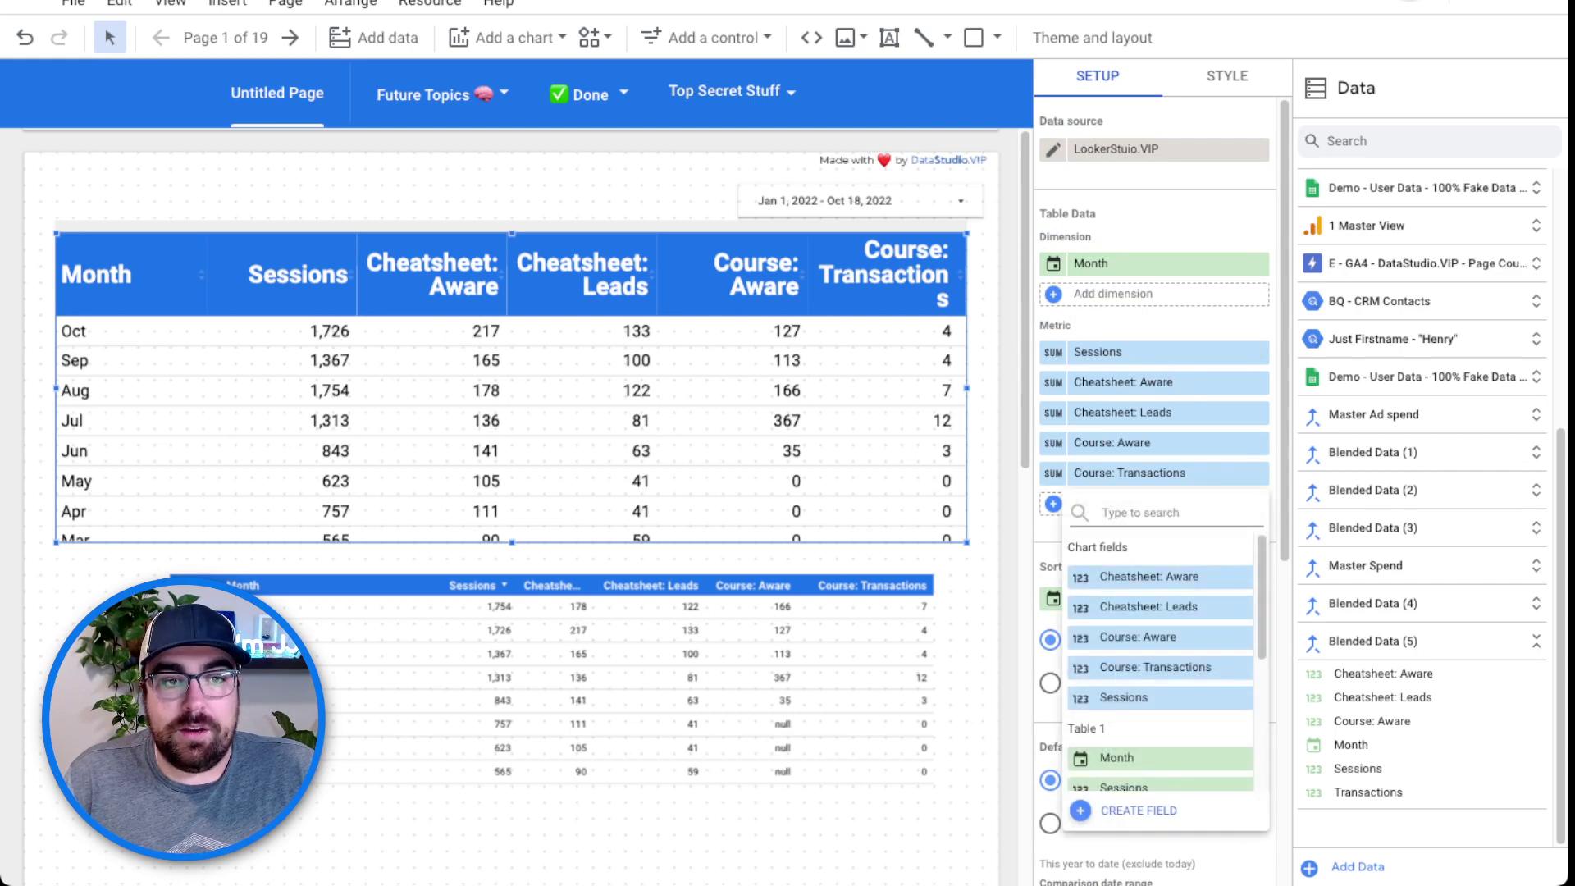
pyautogui.click(1139, 810)
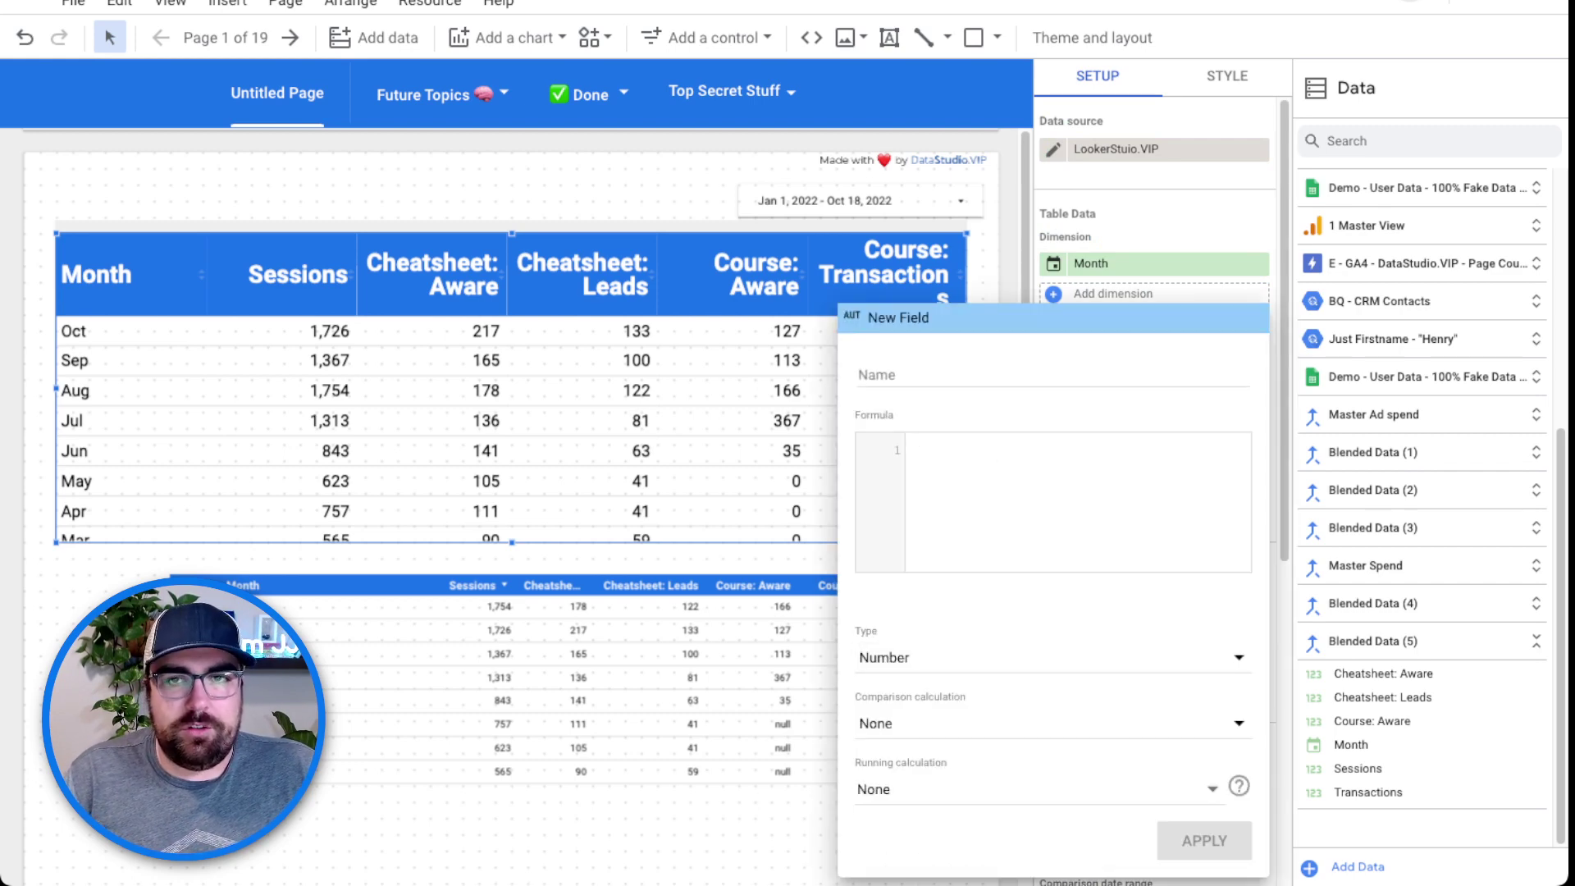
pyautogui.write('sum')
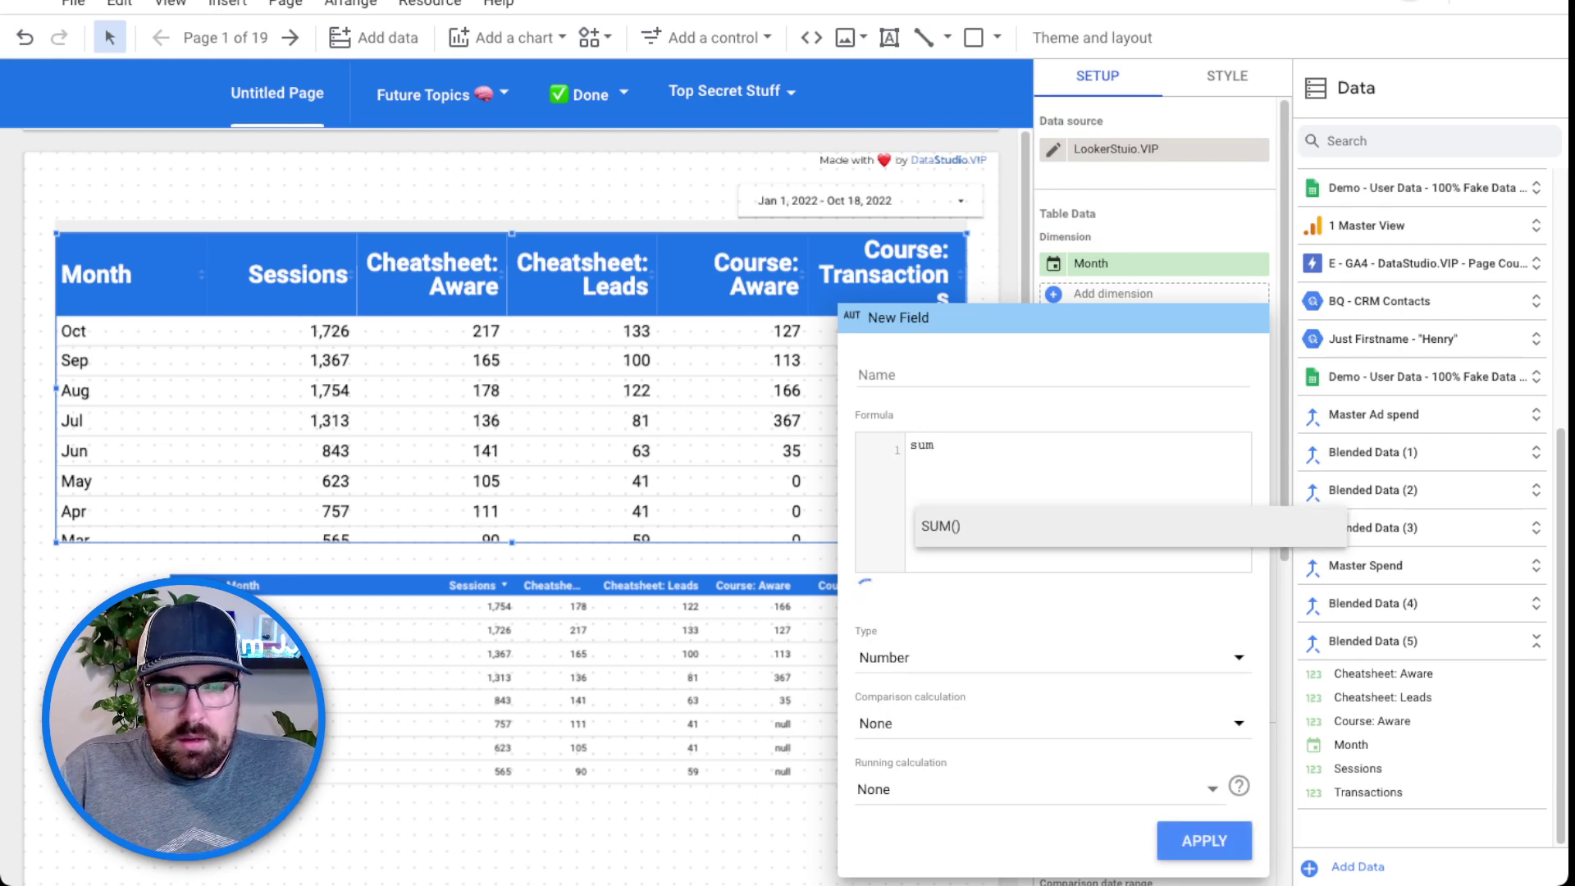
pyautogui.press('Return')
pyautogui.write('cheat')
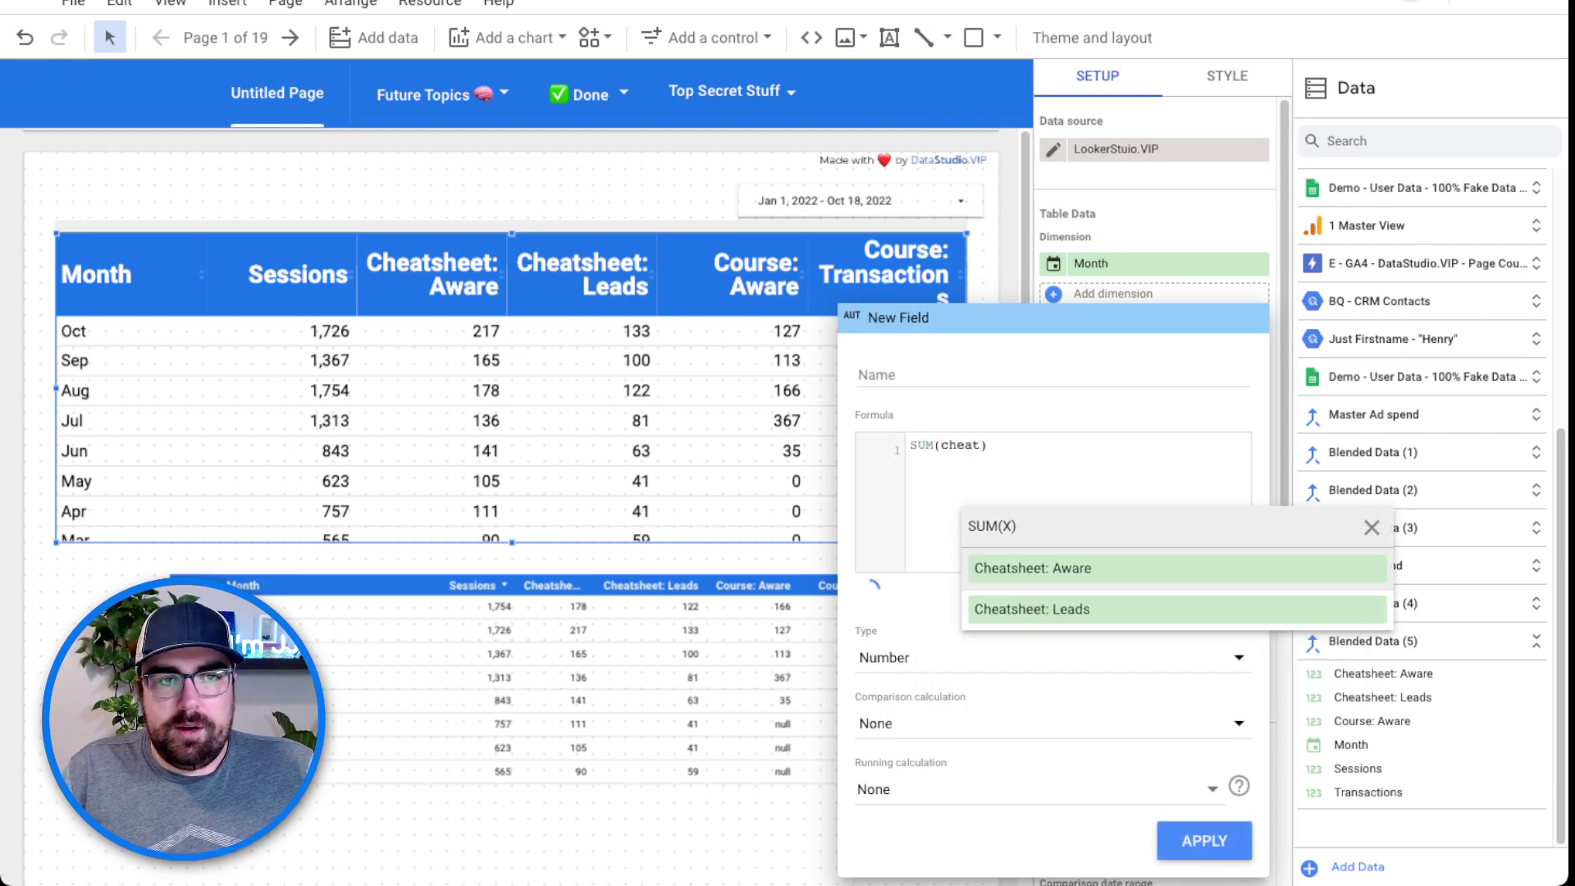
pyautogui.press('Return')
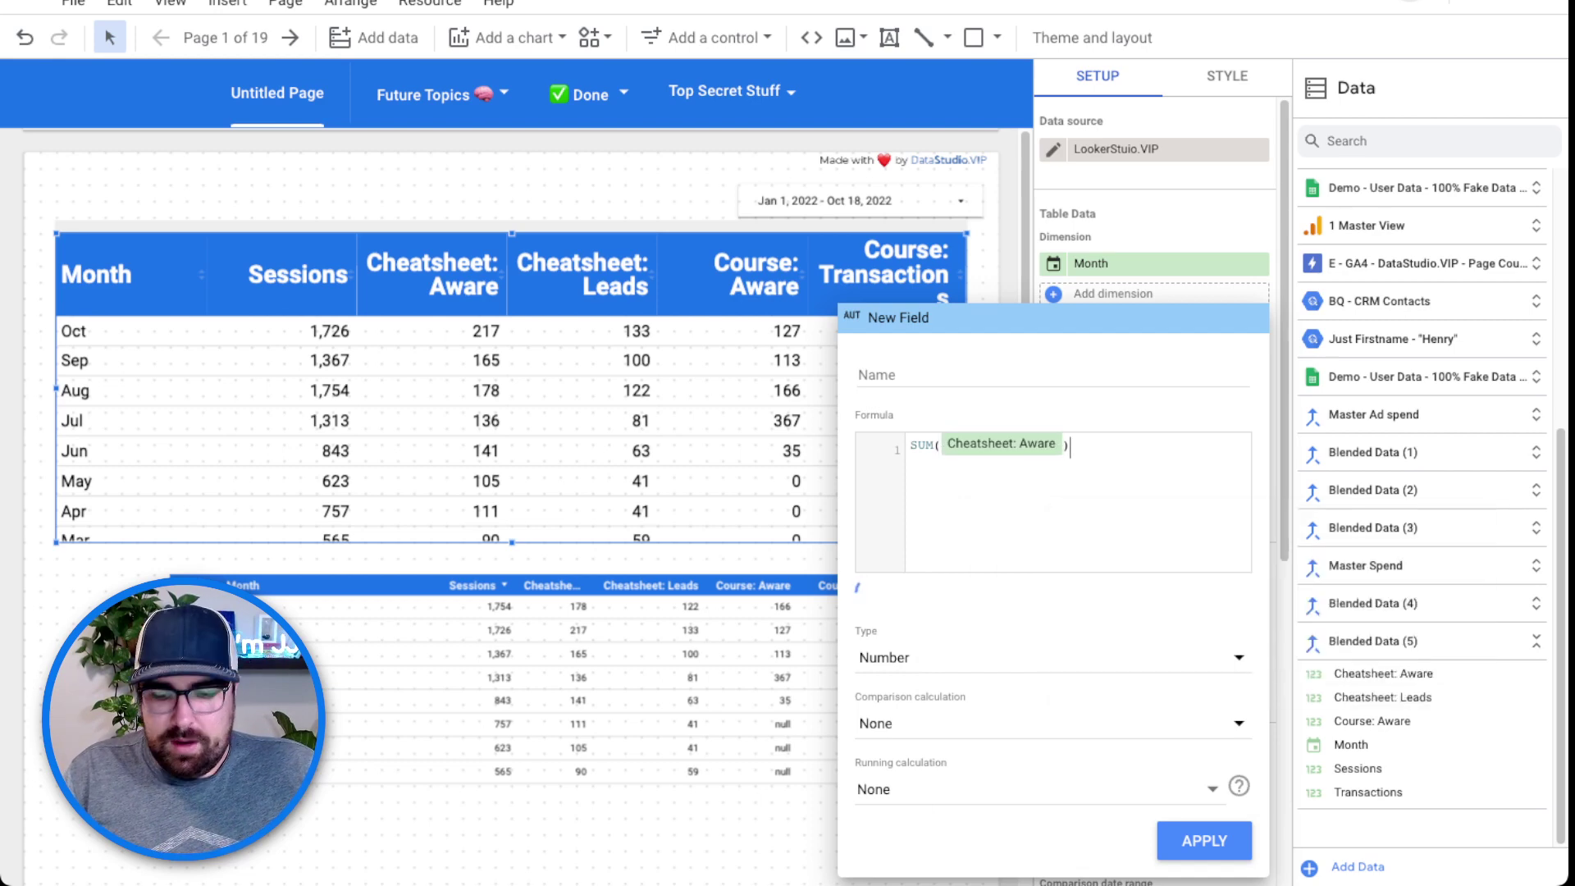
pyautogui.write('/sum')
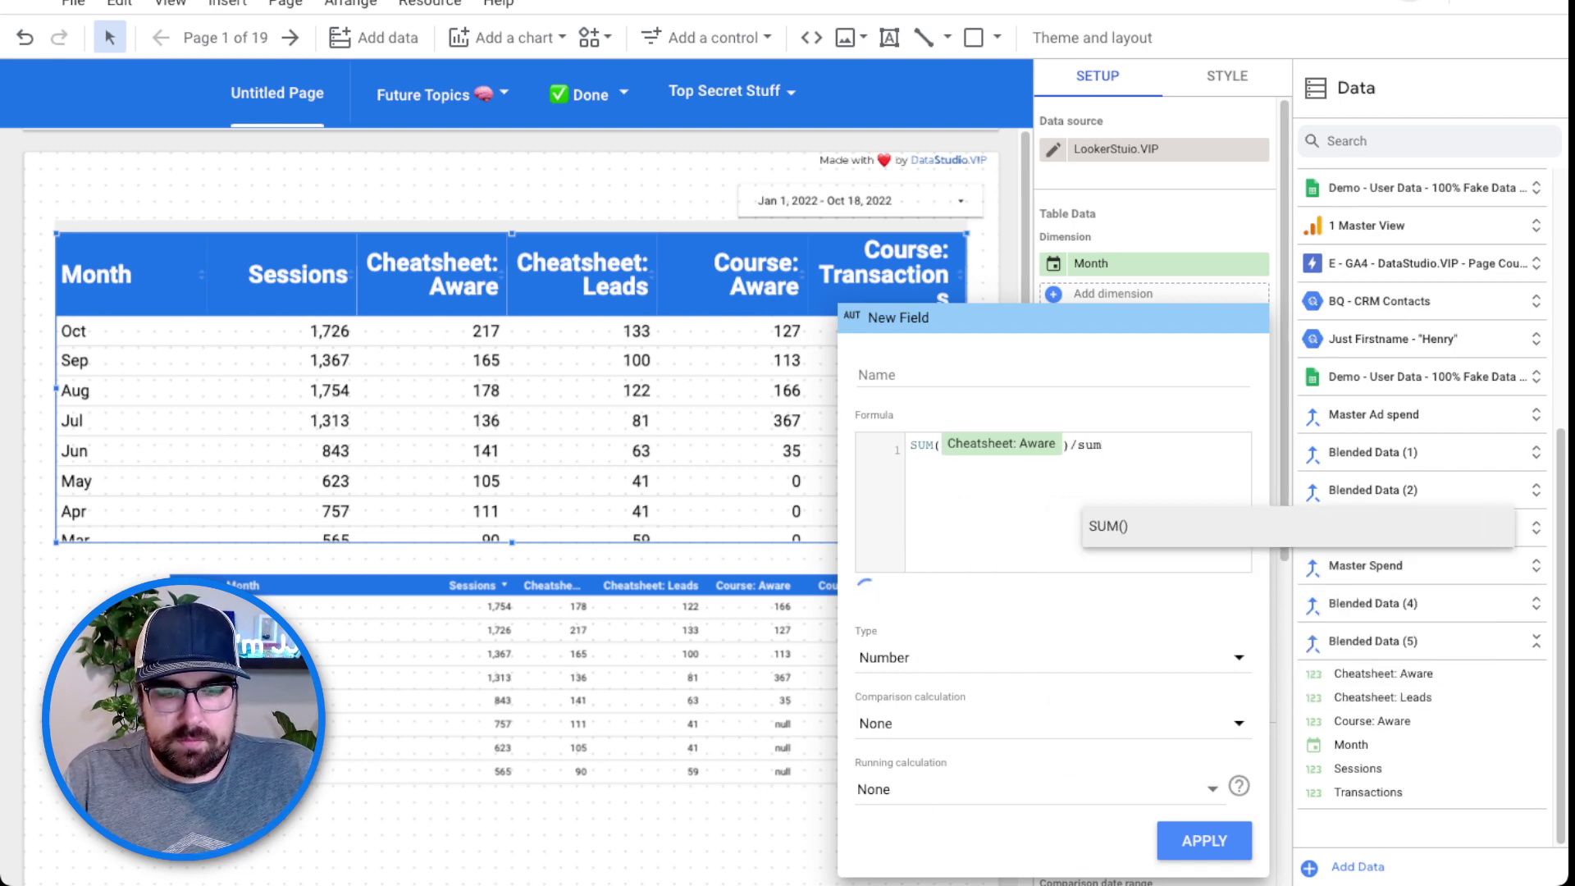
pyautogui.press('Return')
pyautogui.write('chea')
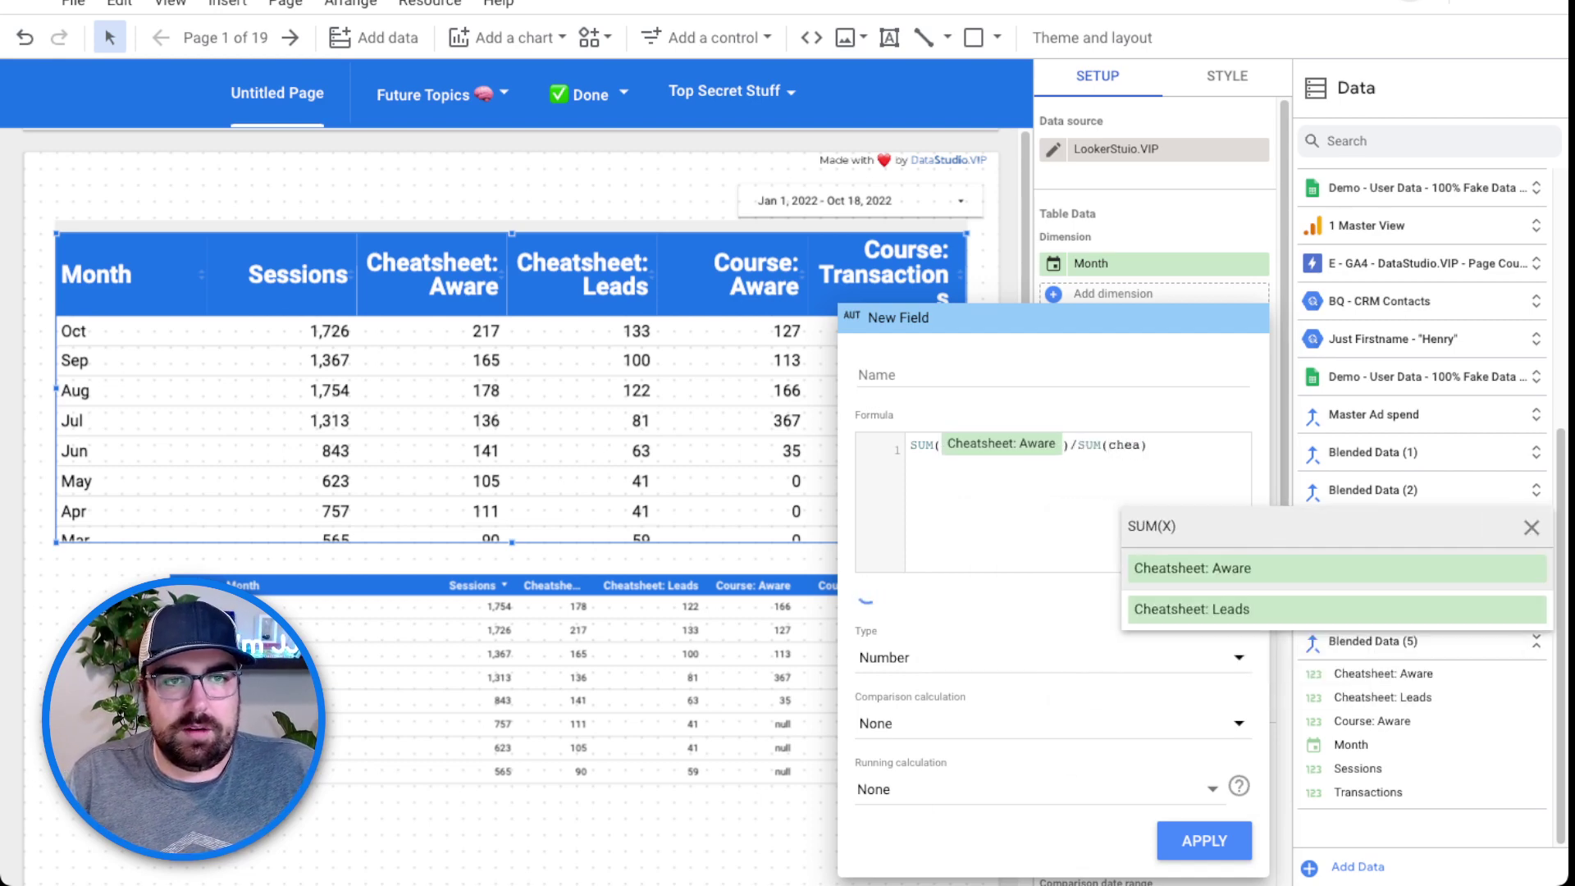
pyautogui.press('Down')
pyautogui.press('Return')
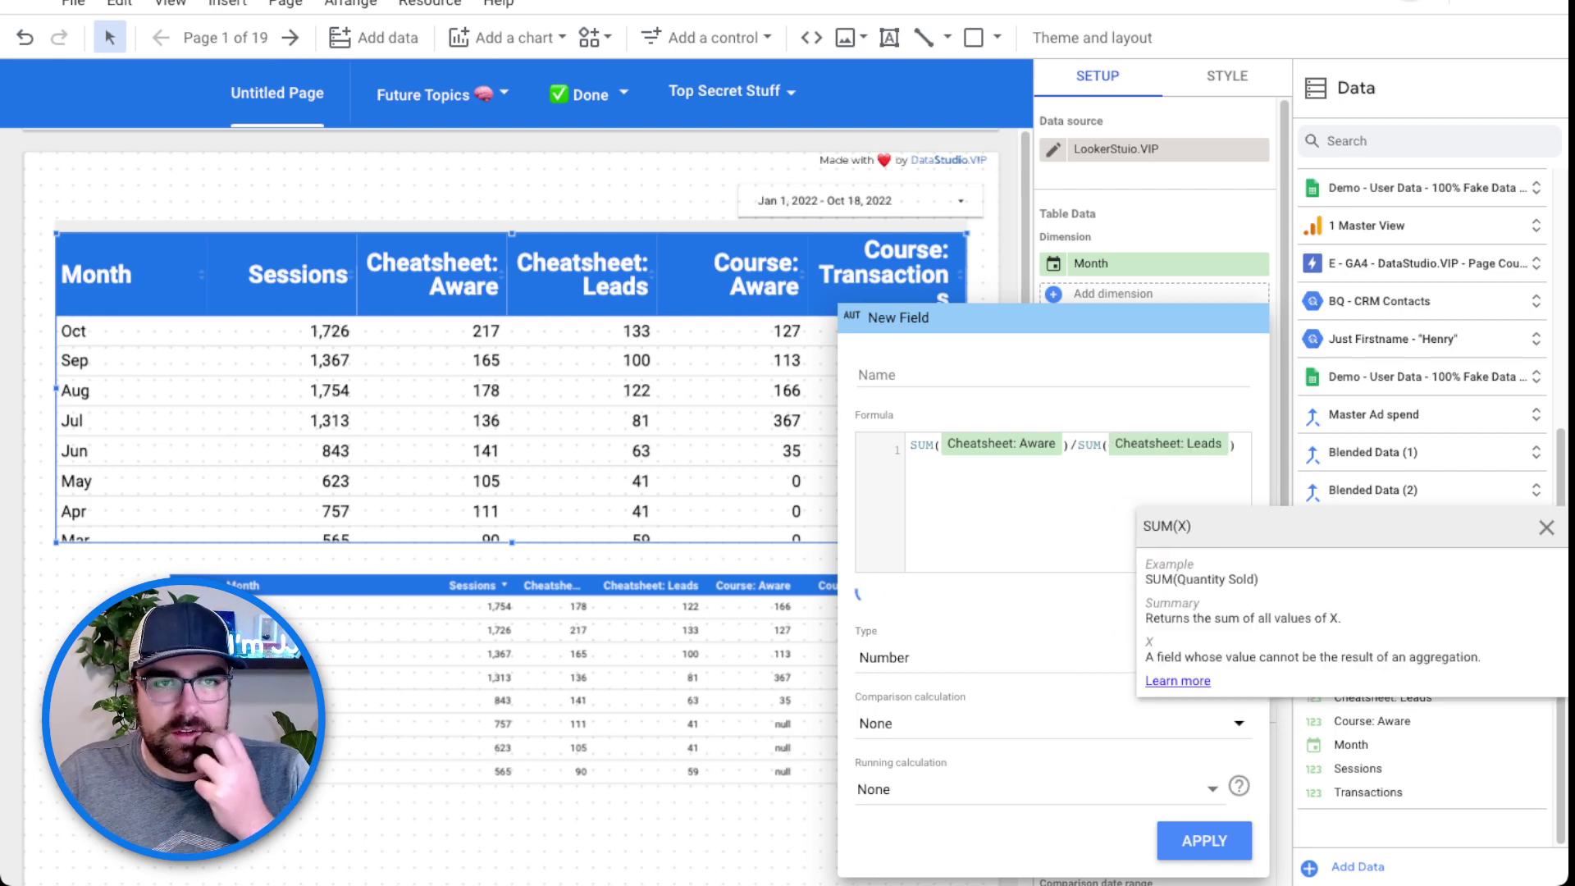
pyautogui.click(1236, 446)
# Name the calculated metric "CR%", set its type to Percent and apply it.
pyautogui.click(1053, 374)
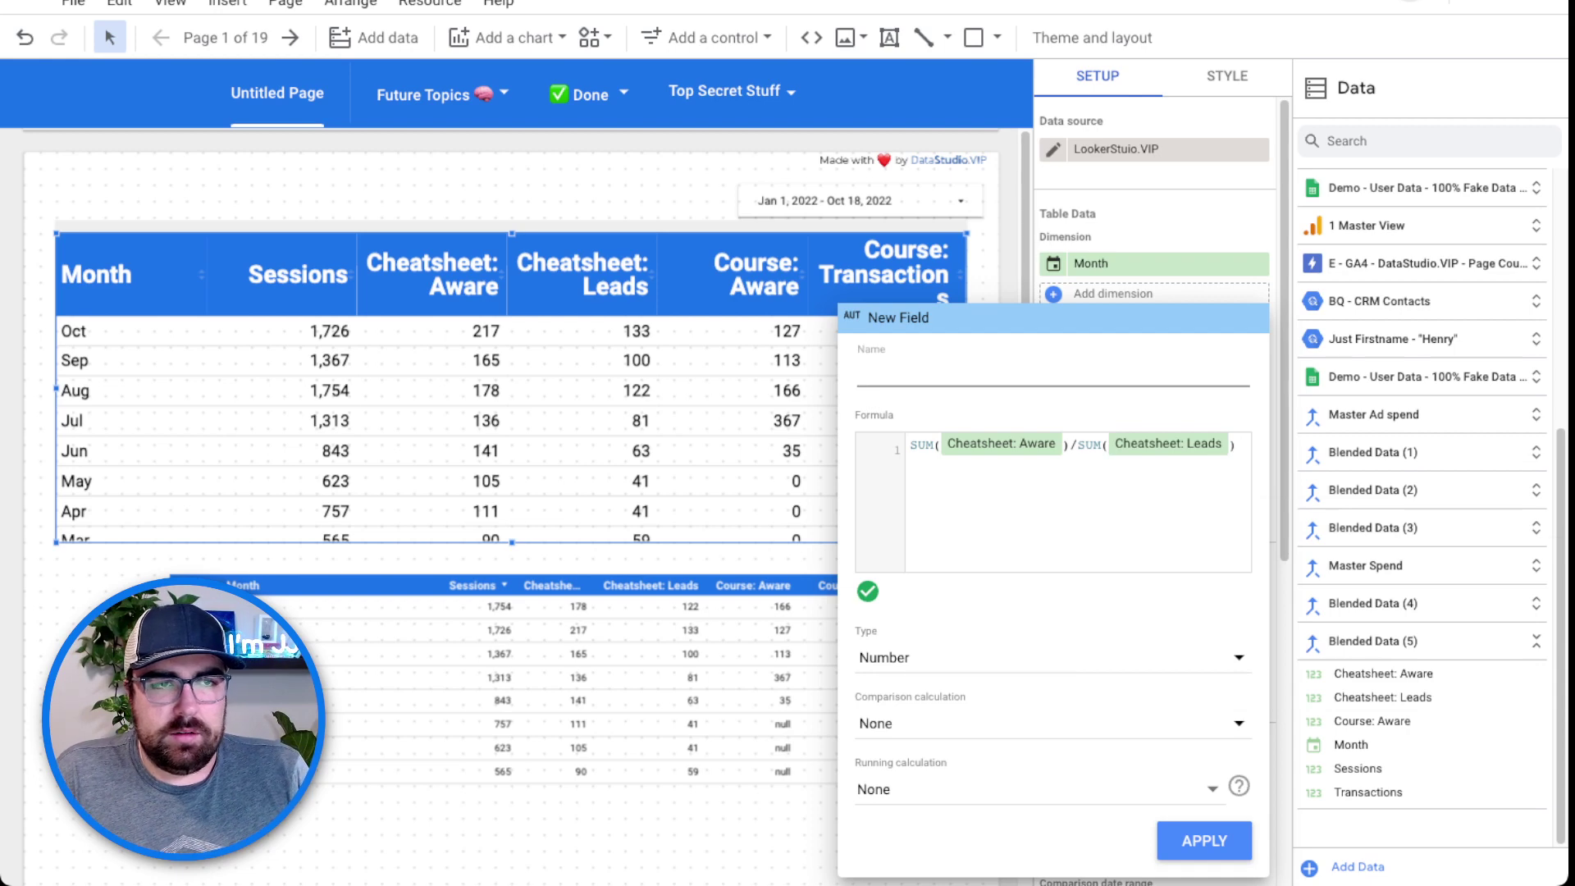
pyautogui.write('CR')
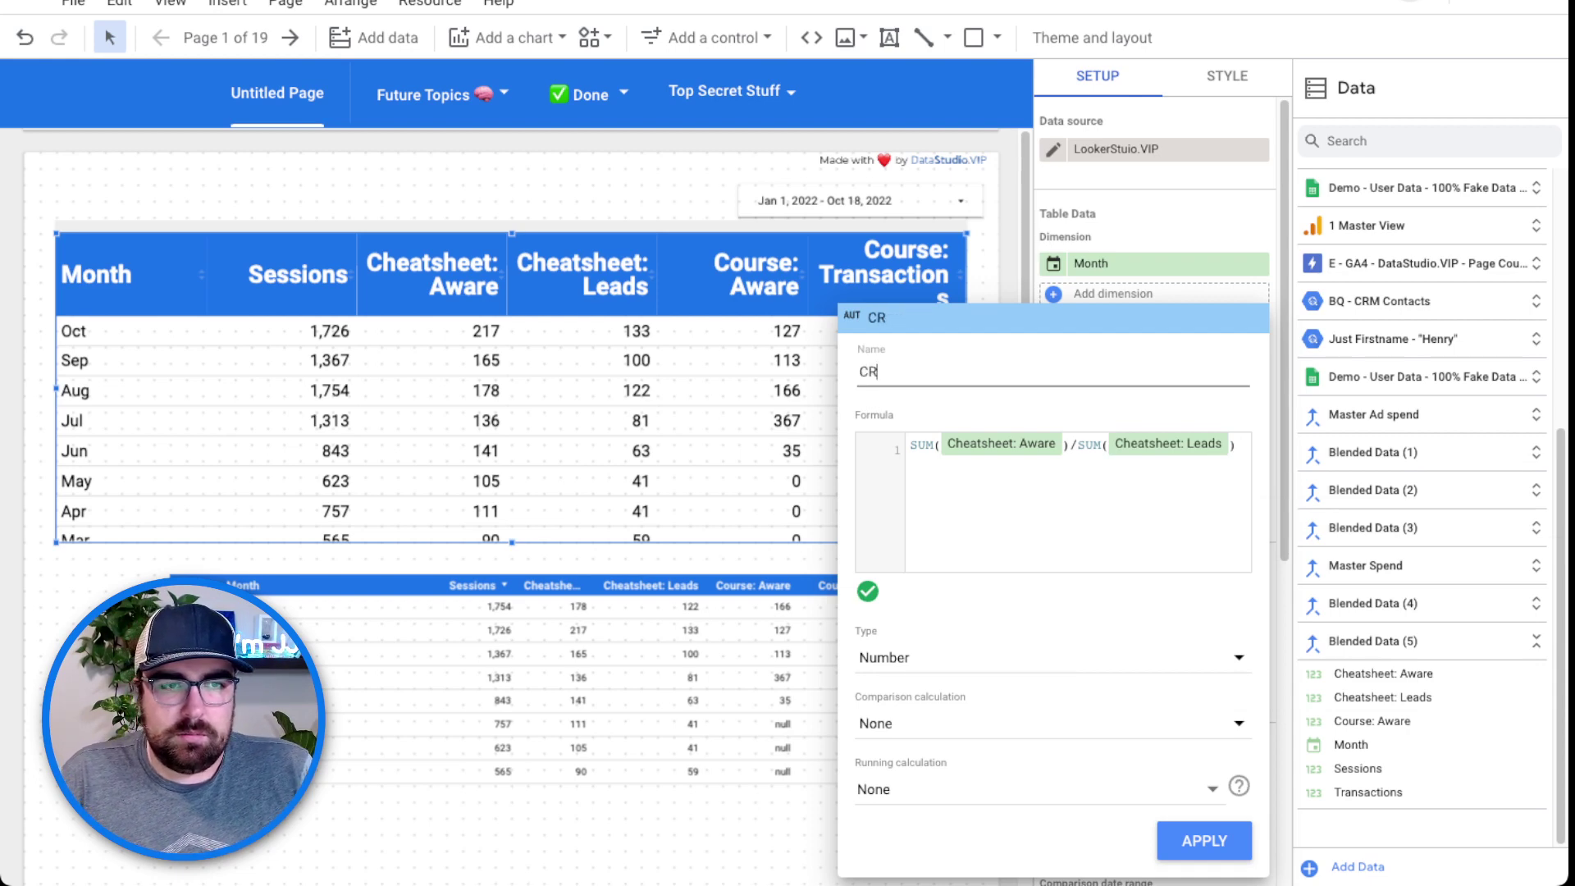
pyautogui.write('%')
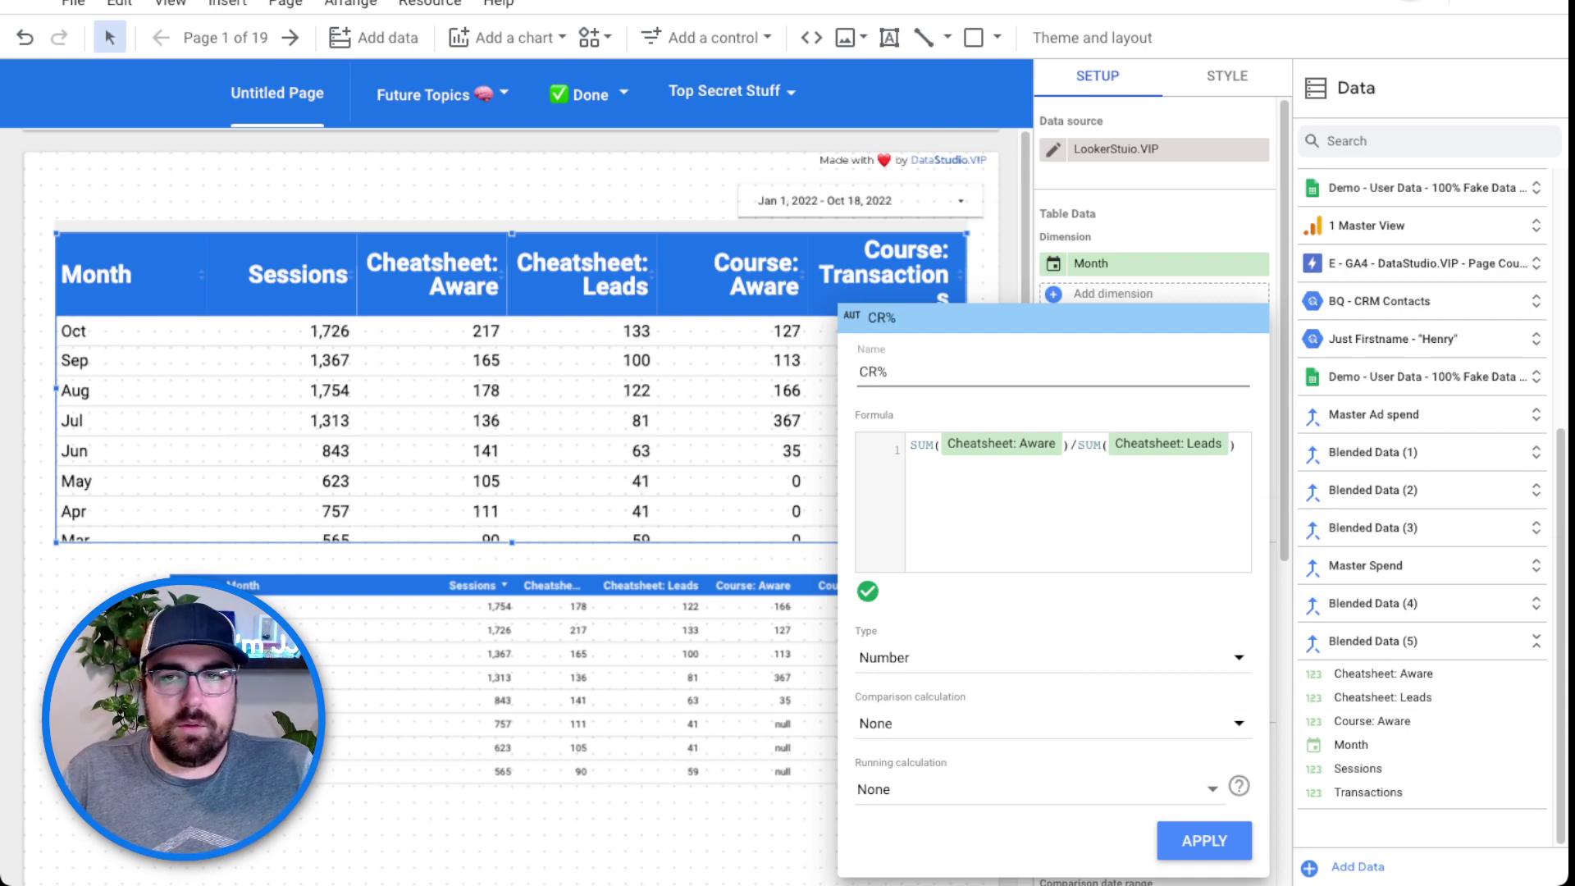
pyautogui.click(1050, 658)
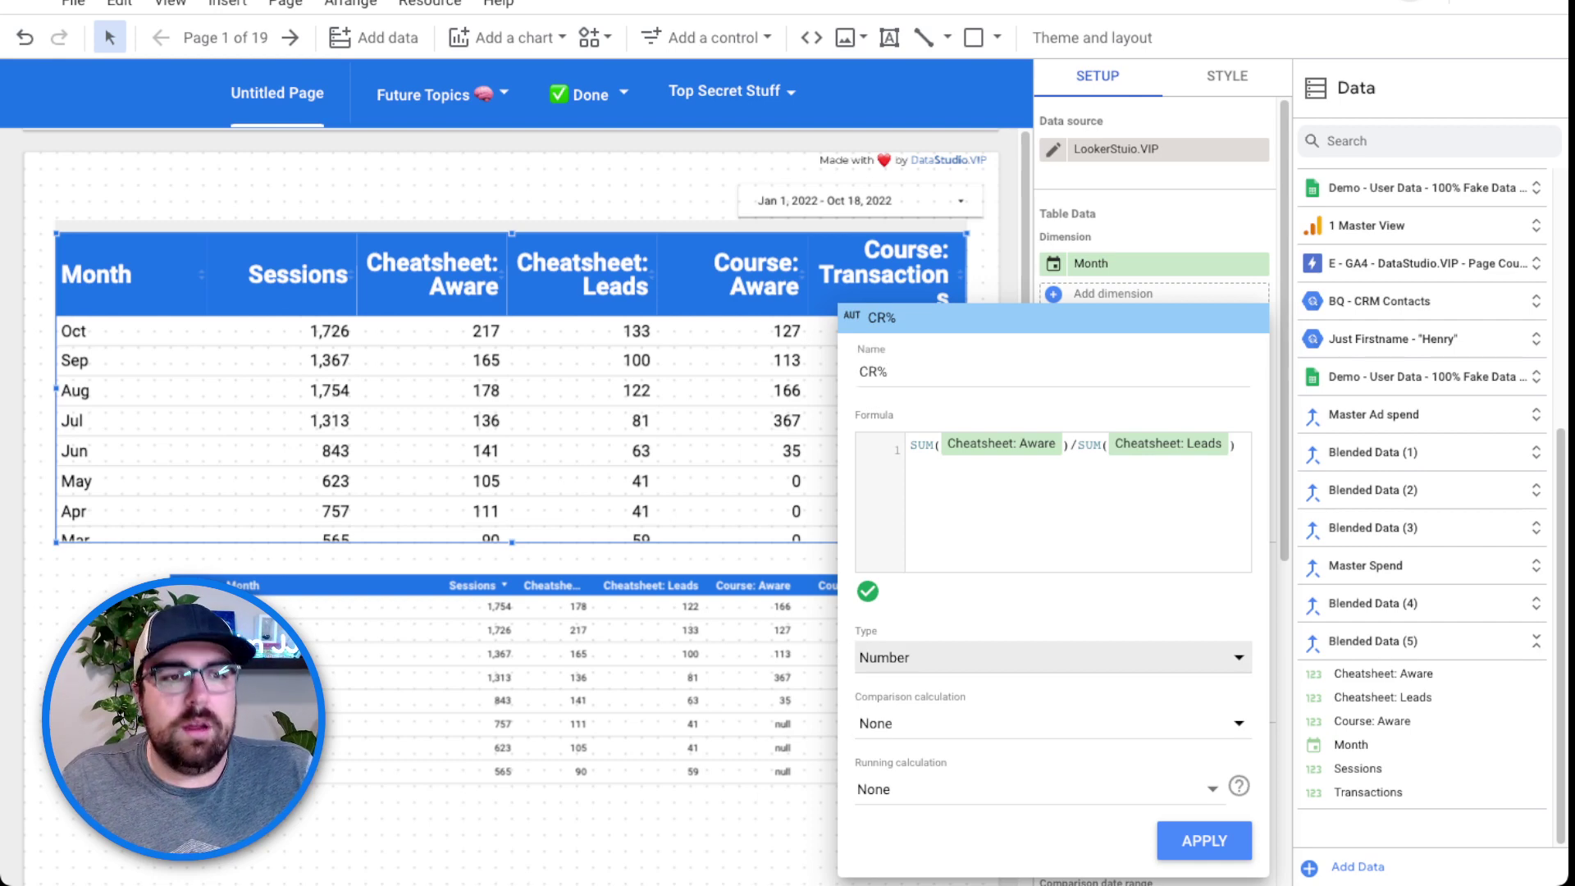
pyautogui.moveTo(944, 674)
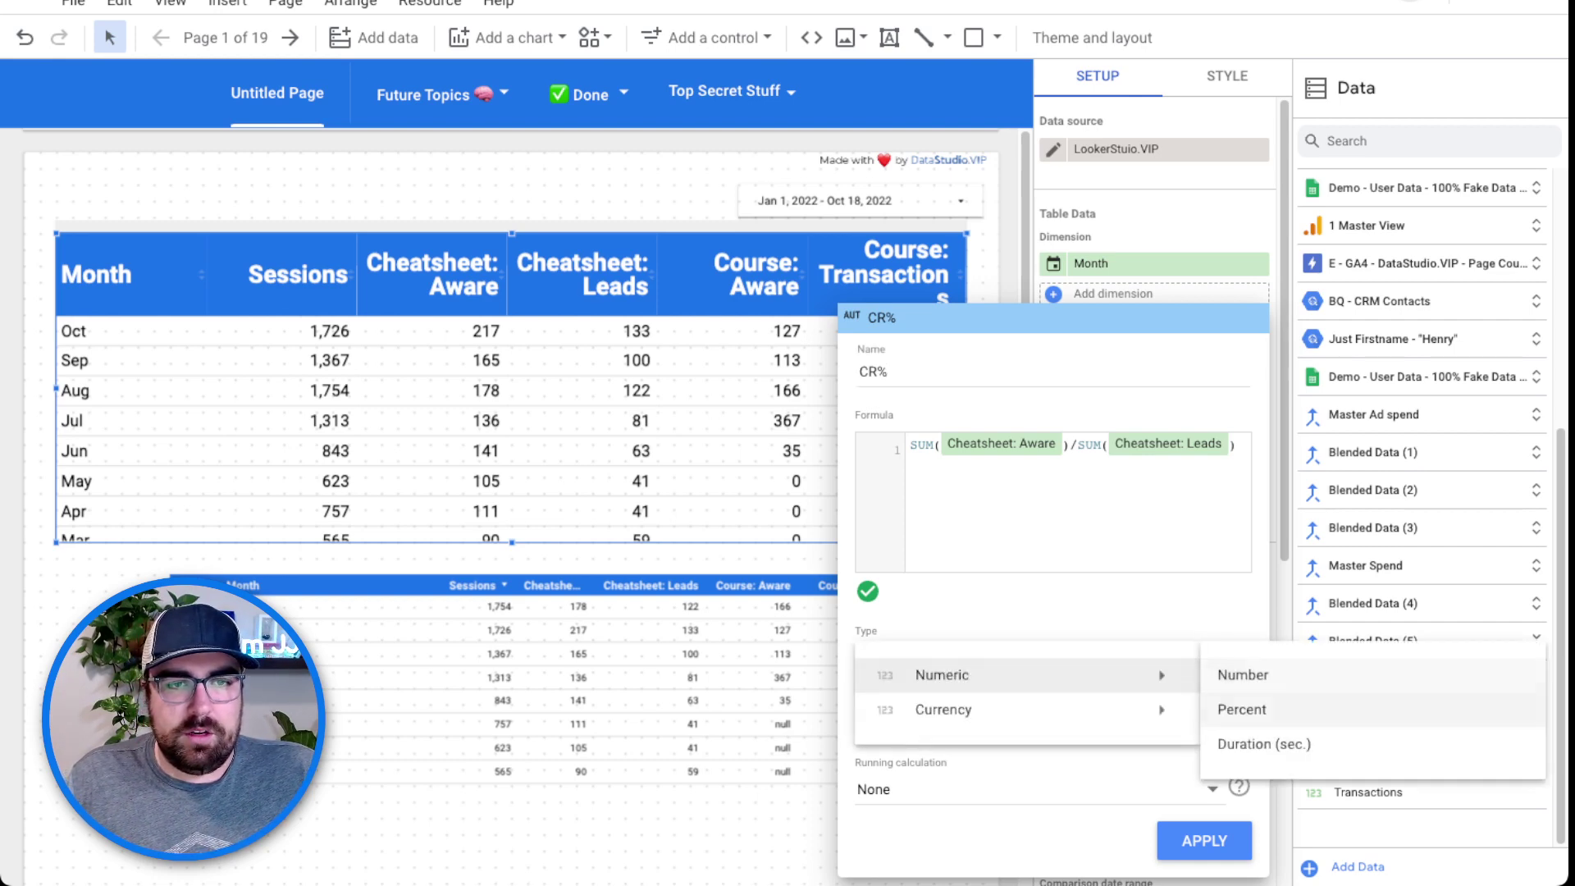
pyautogui.click(1242, 709)
pyautogui.click(1205, 841)
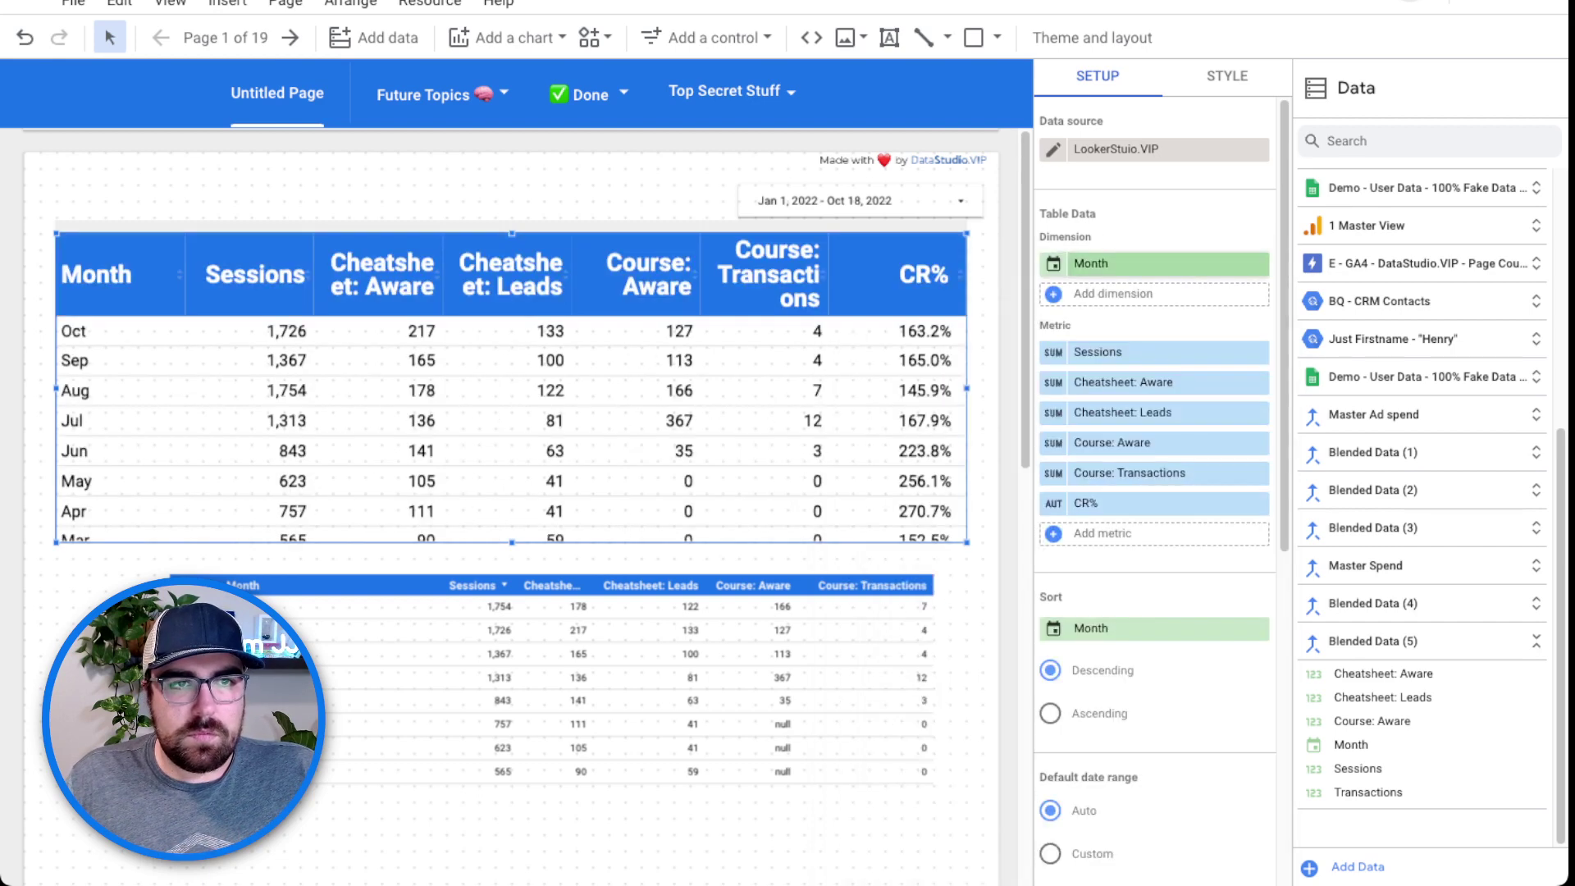
# Move the CR% metric between Cheatsheet: Aware and Cheatsheet: Leads, and copy its formula.
pyautogui.moveTo(1149, 502); pyautogui.dragTo(1149, 412)
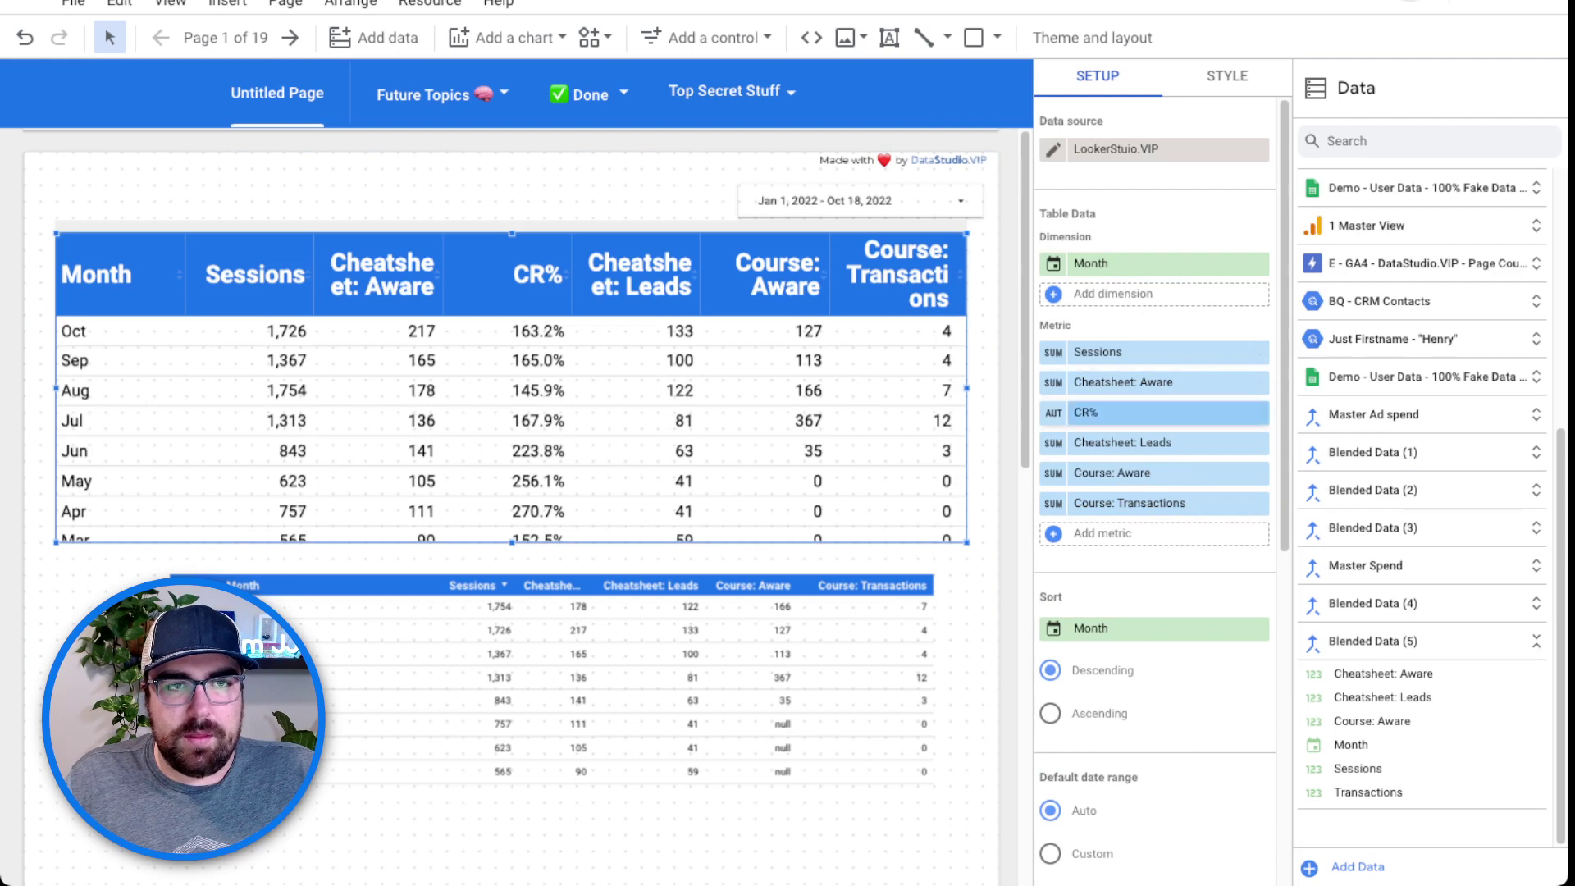
pyautogui.click(1148, 412)
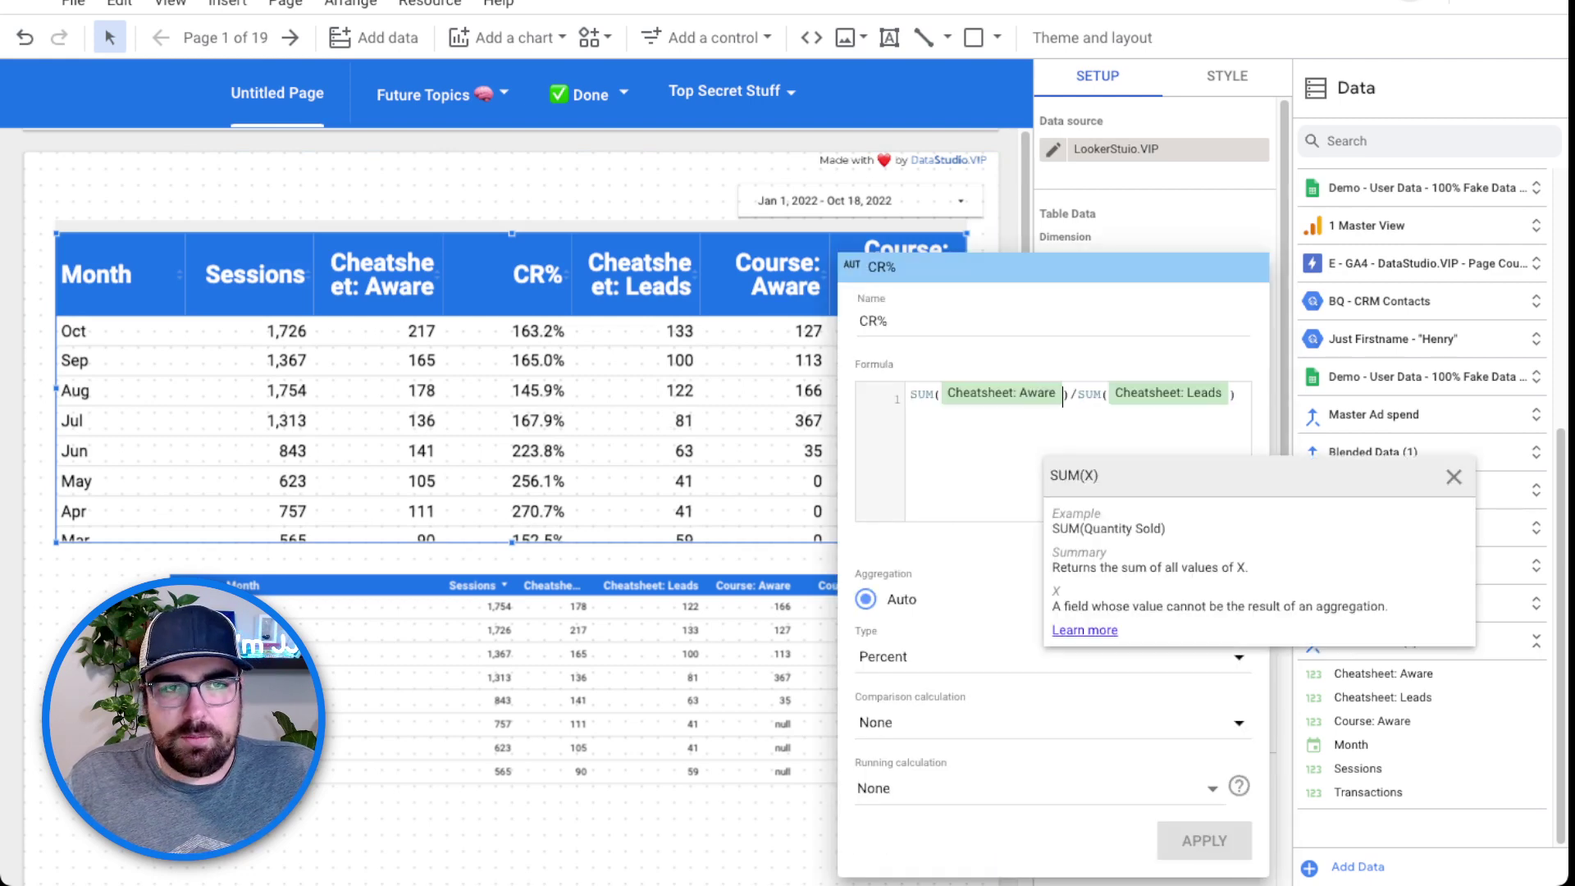
pyautogui.hotkey('ctrl', 'a')
pyautogui.hotkey('ctrl', 'c')
pyautogui.press('Escape')
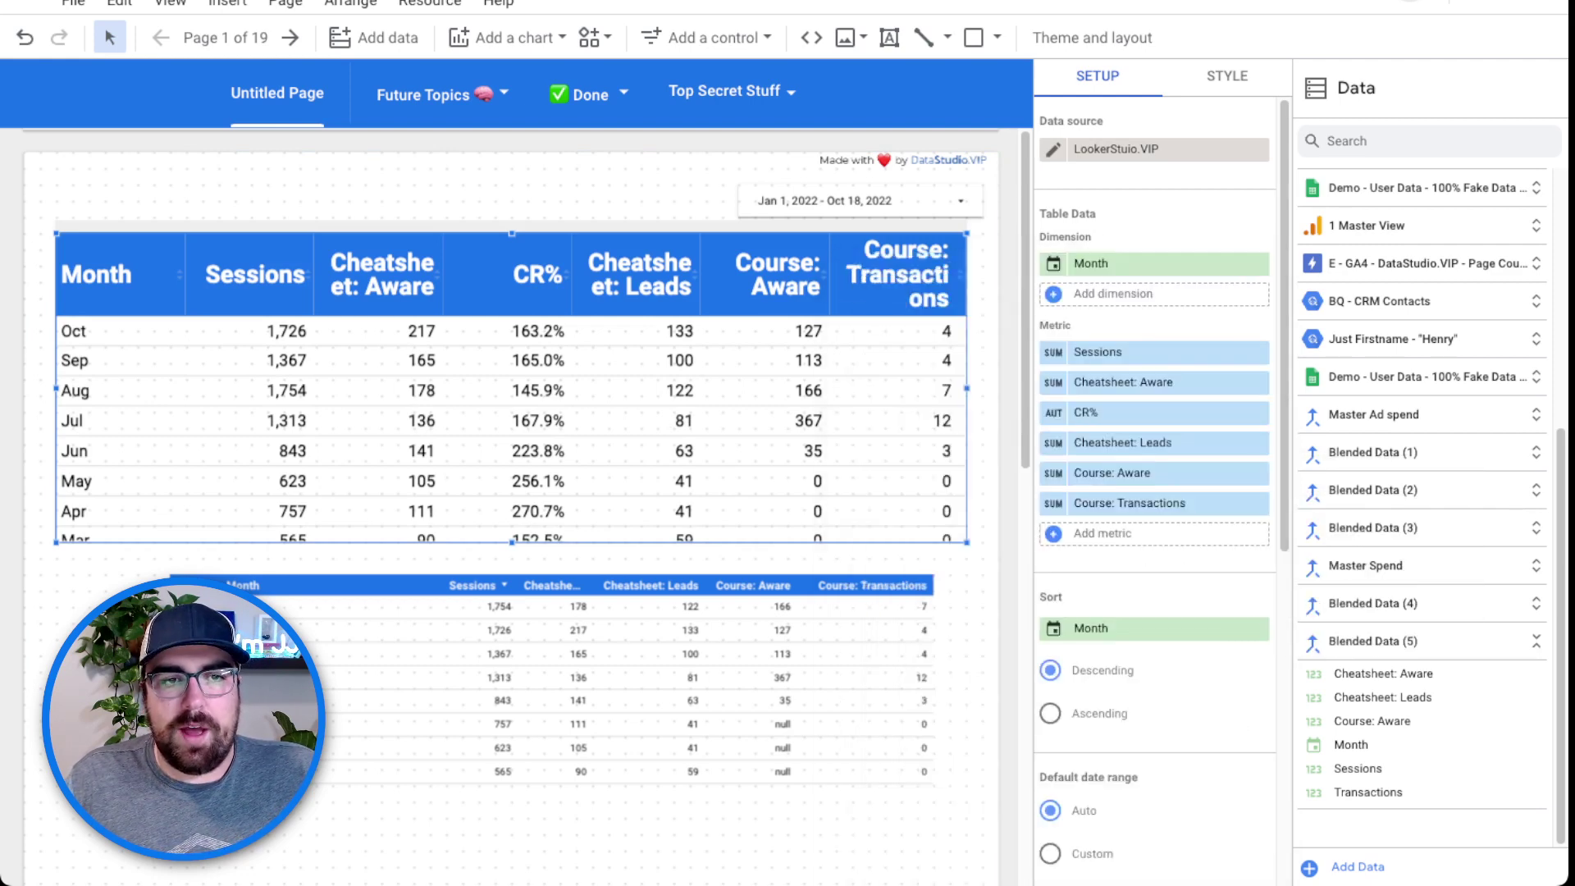
# Create another calculated metric from the copied formula, replacing Cheatsheet: Leads to make it SUM(Cheatsheet: Aware)/SUM(Sessions).
pyautogui.click(1053, 534)
pyautogui.click(1132, 841)
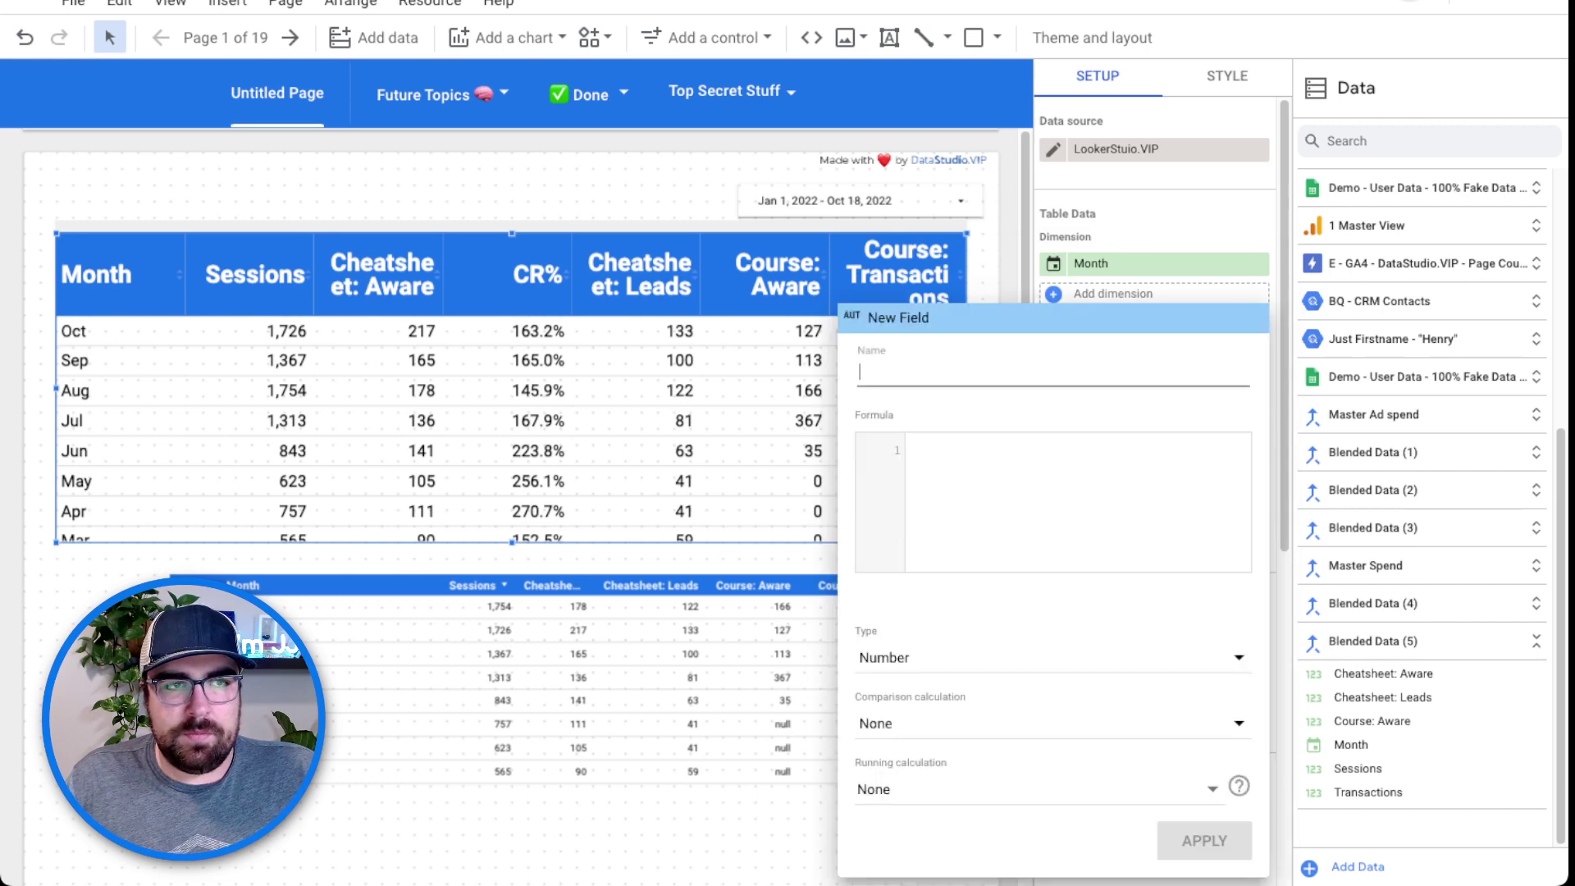
pyautogui.click(1067, 500)
pyautogui.hotkey('ctrl', 'v')
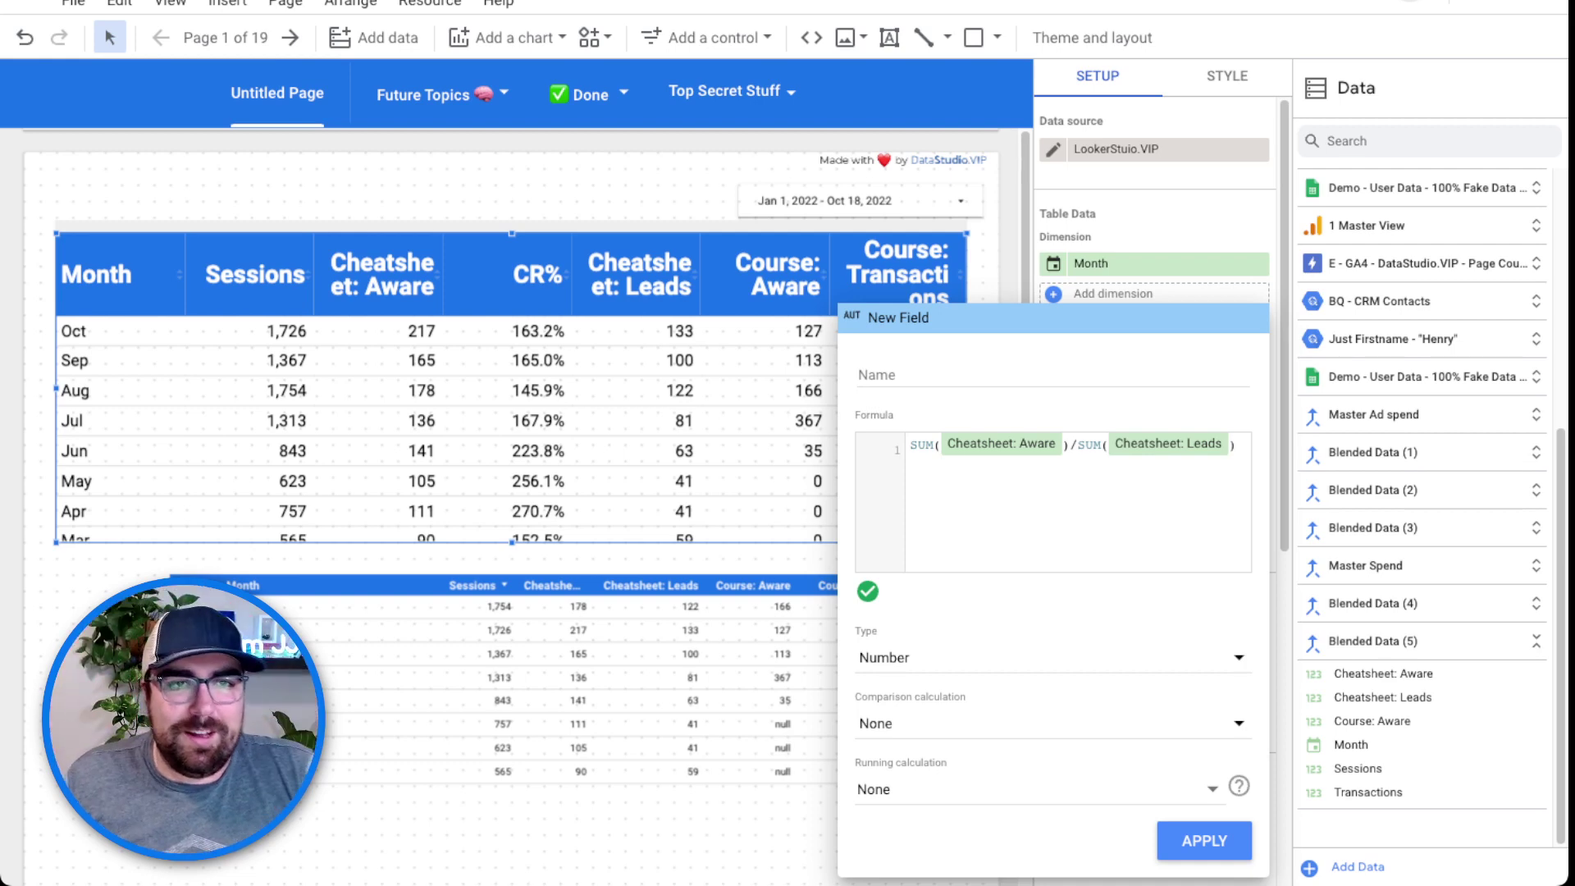
pyautogui.click(1085, 446)
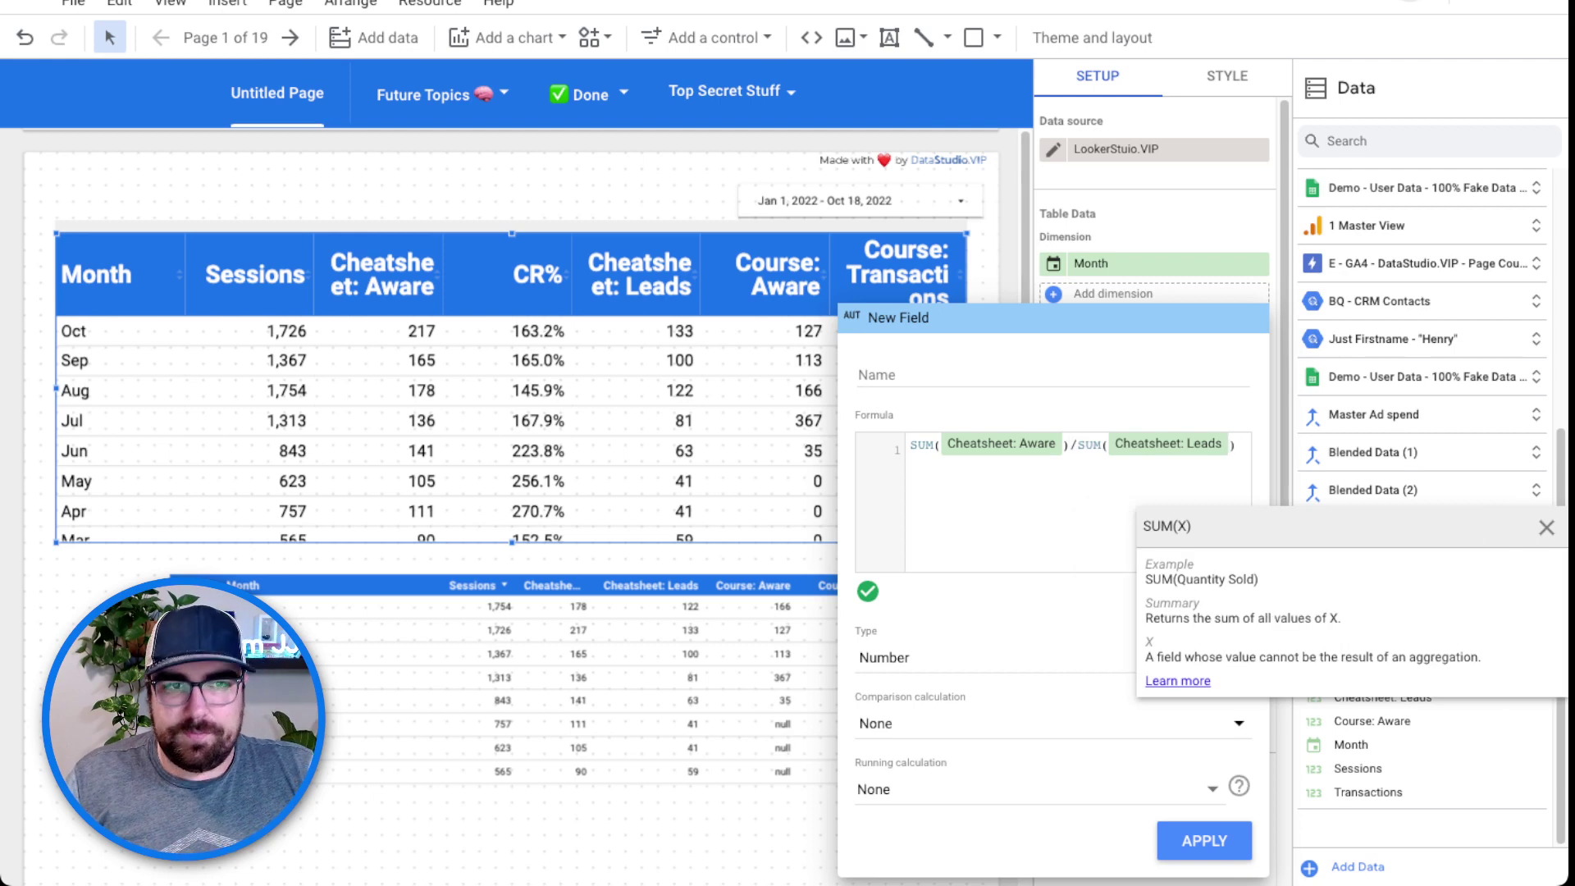
pyautogui.press('BackSpace')
pyautogui.write('session')
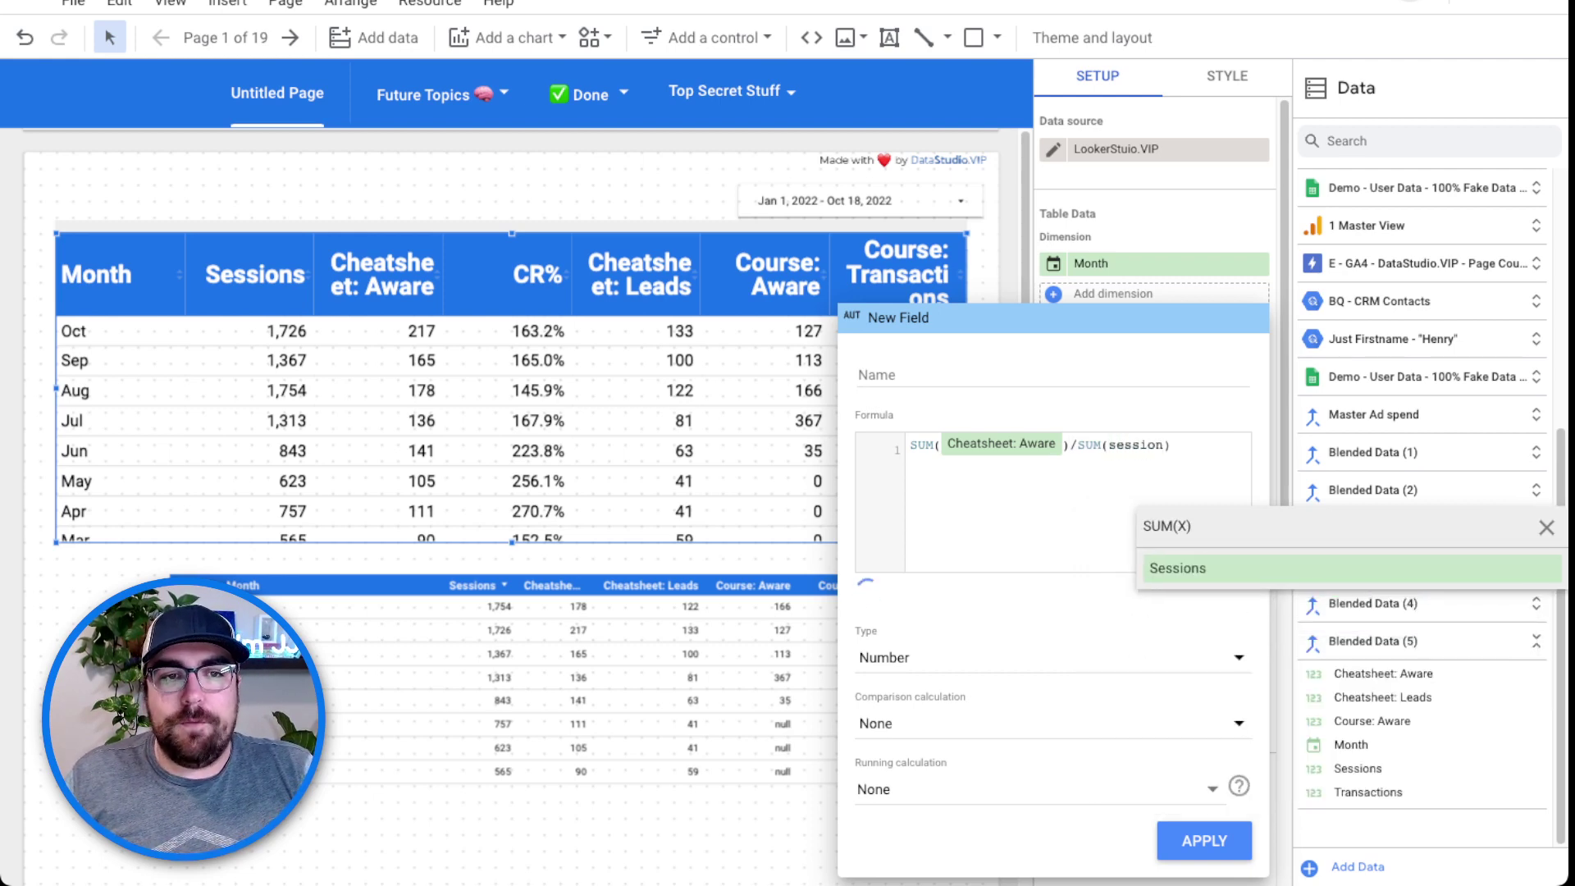
pyautogui.press('Return')
pyautogui.press('End')
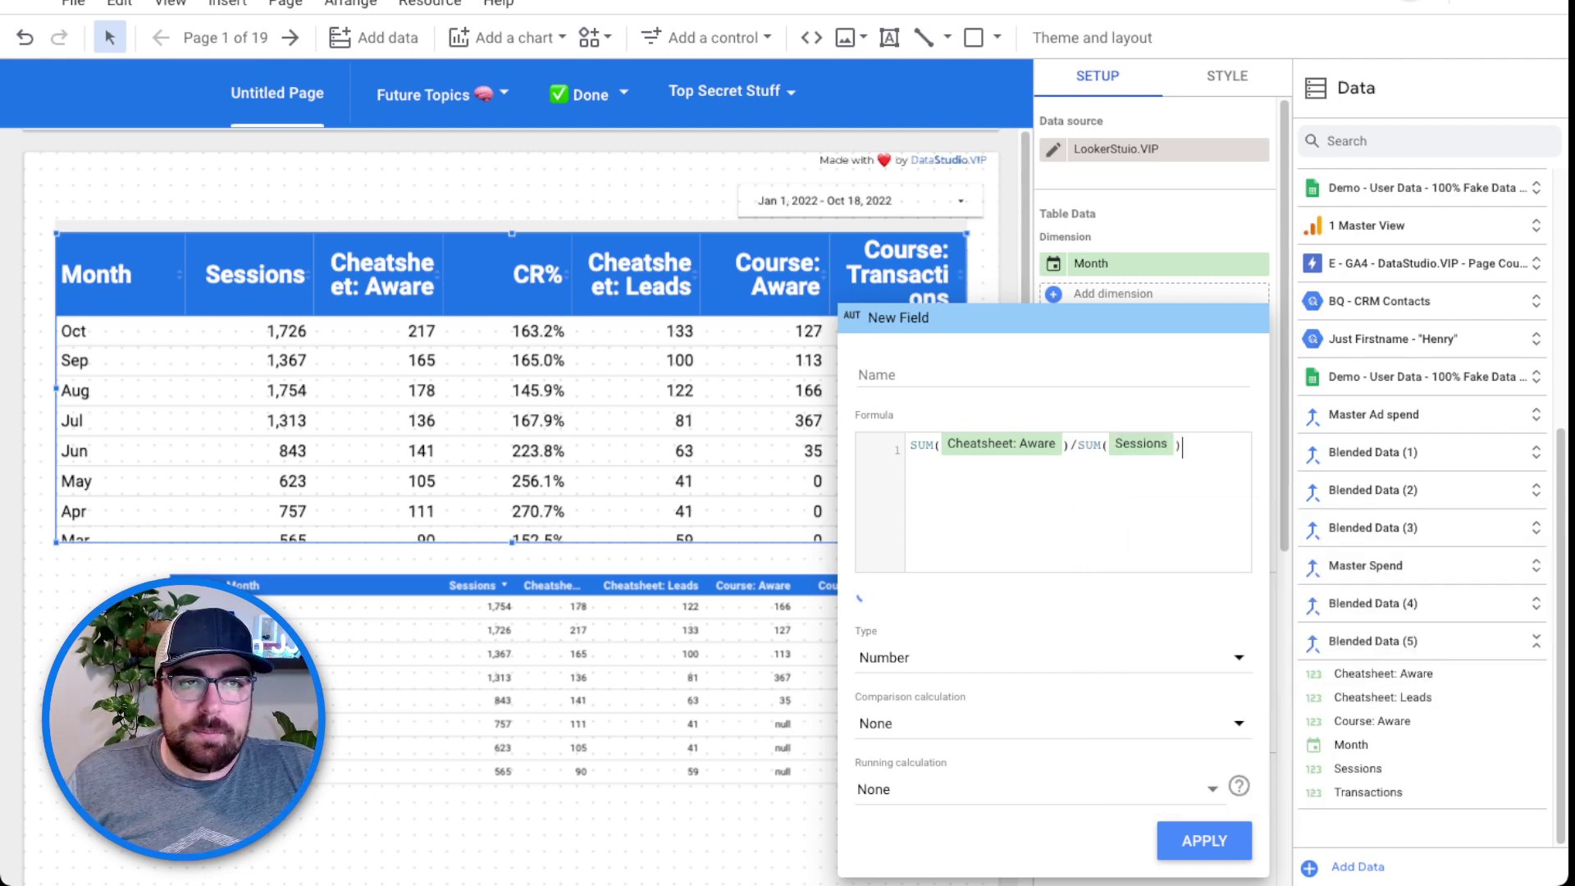
# Name the calculated metric "Site Efficiency" with type Percent, apply it and place it between Sessions and Cheatsheet: Aware.
pyautogui.click(944, 374)
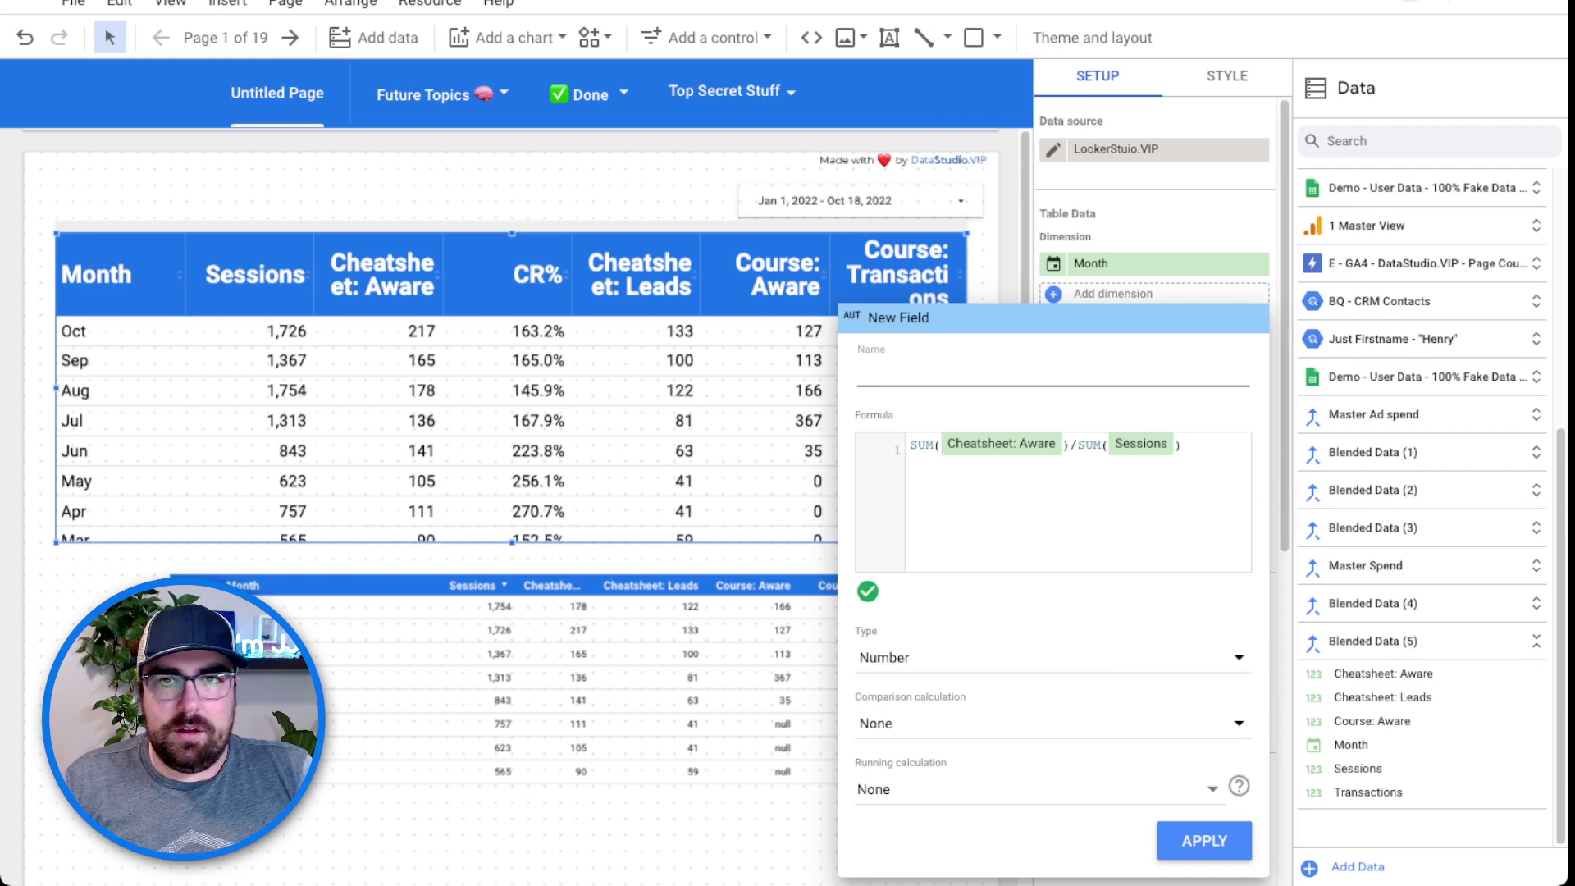
pyautogui.write('Site Ef')
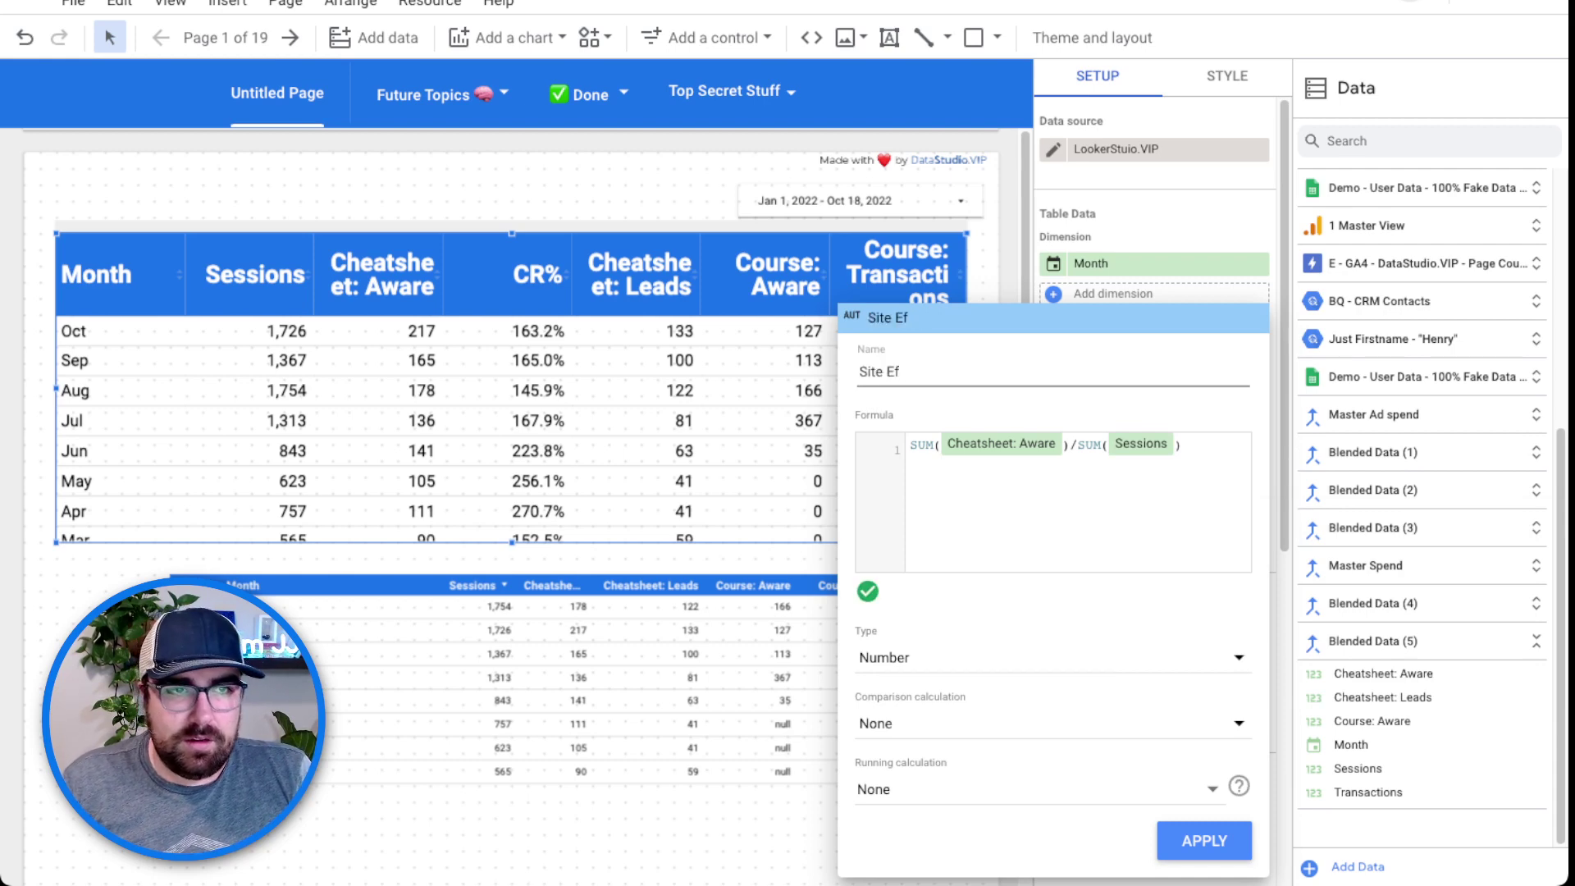
pyautogui.write('feciency')
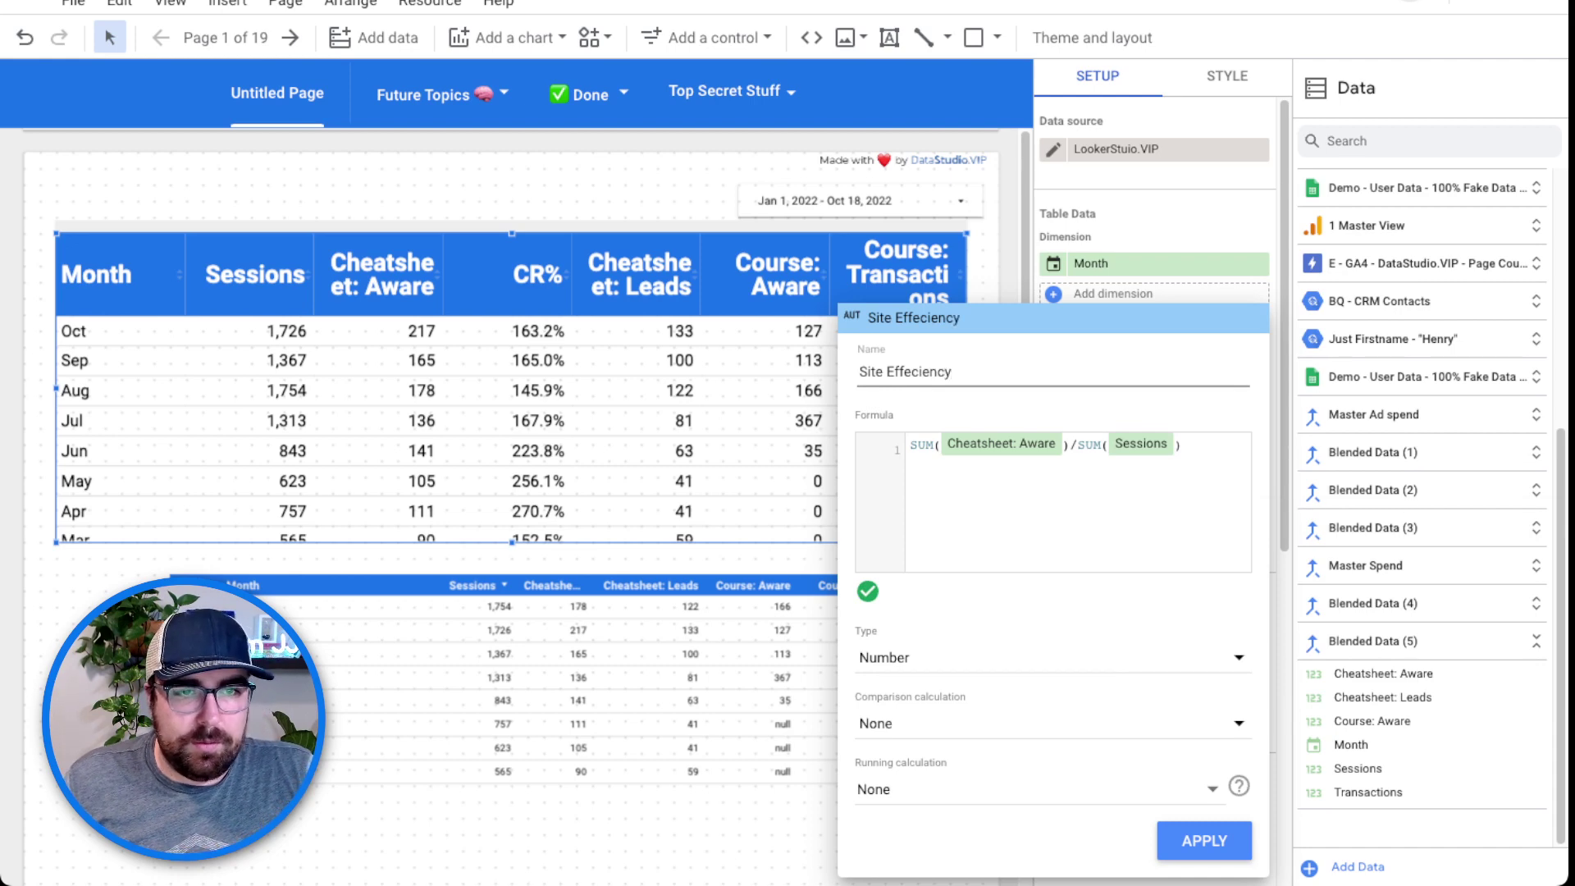
pyautogui.click(1050, 657)
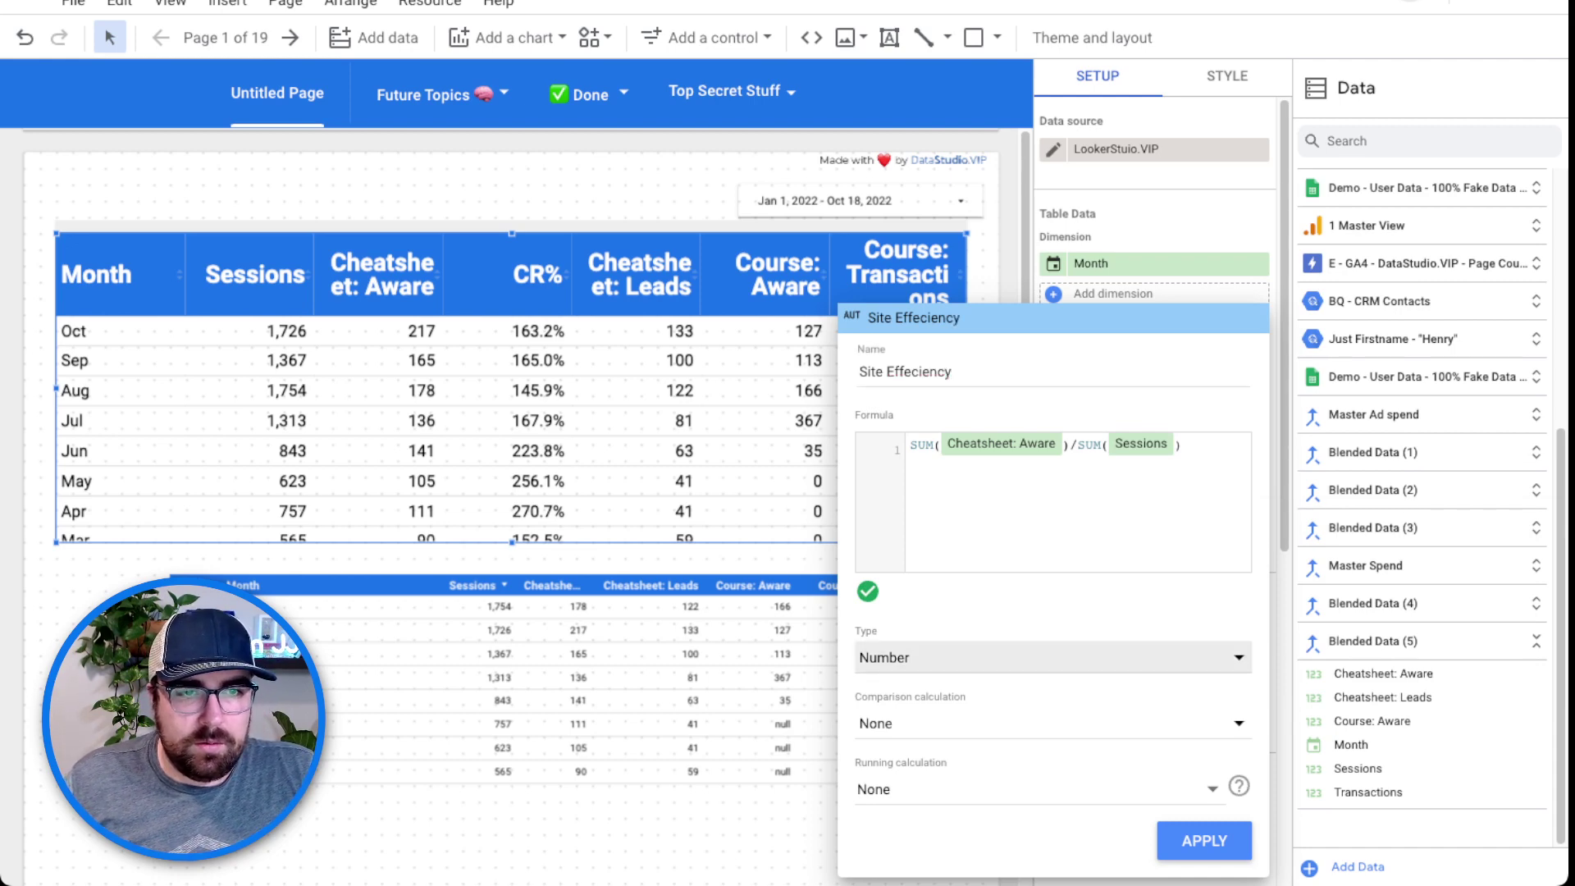
pyautogui.moveTo(943, 674)
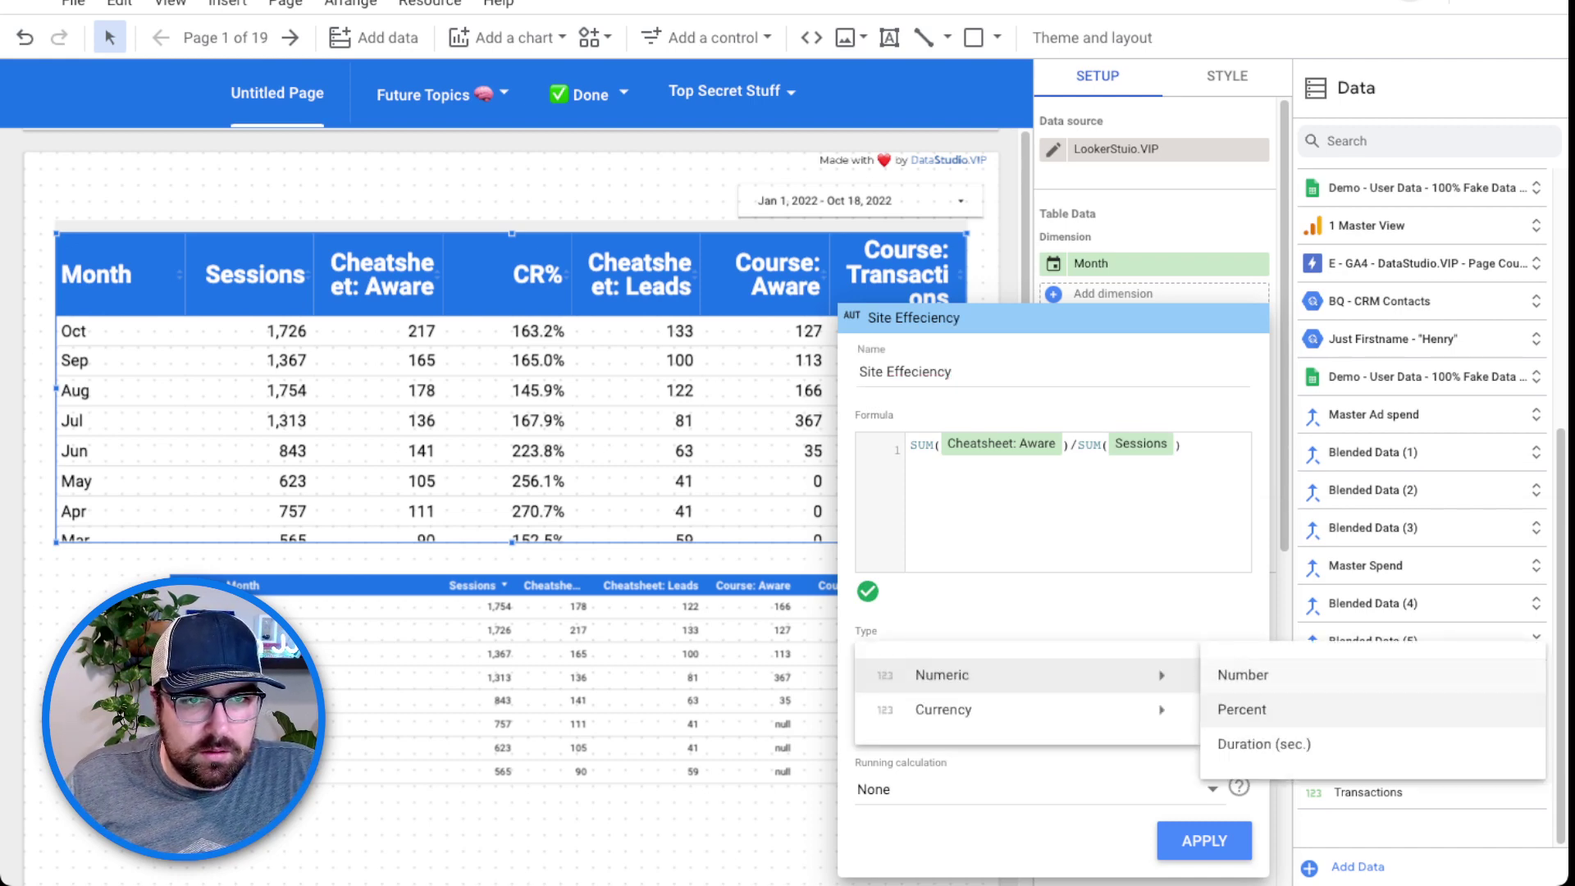
pyautogui.click(1243, 710)
pyautogui.doubleClick(919, 371)
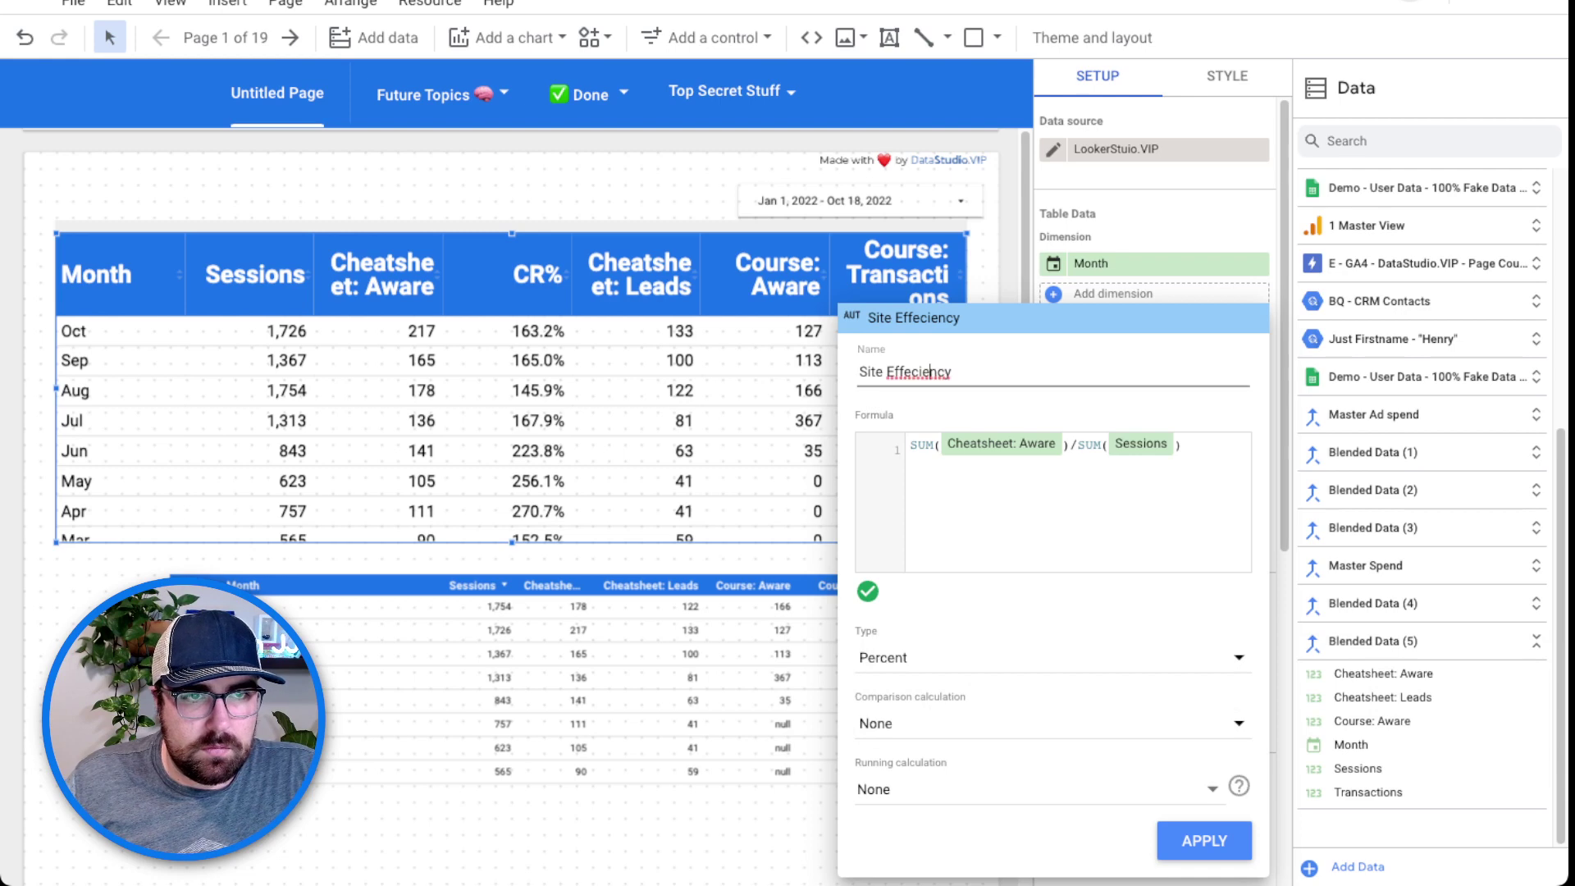
pyautogui.write('Efficiency')
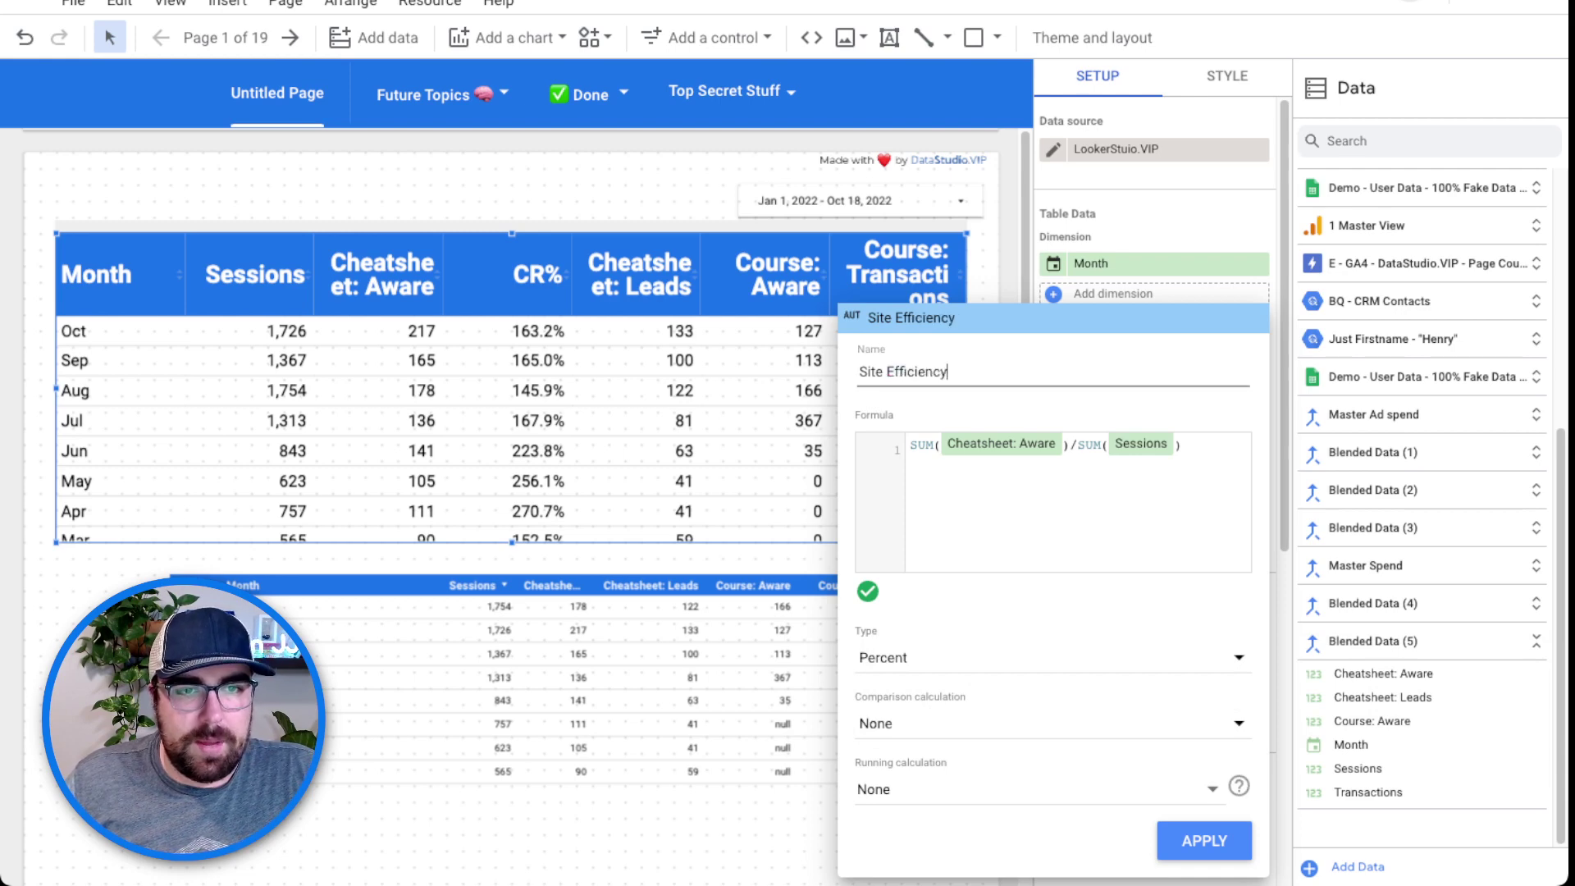
pyautogui.click(1204, 841)
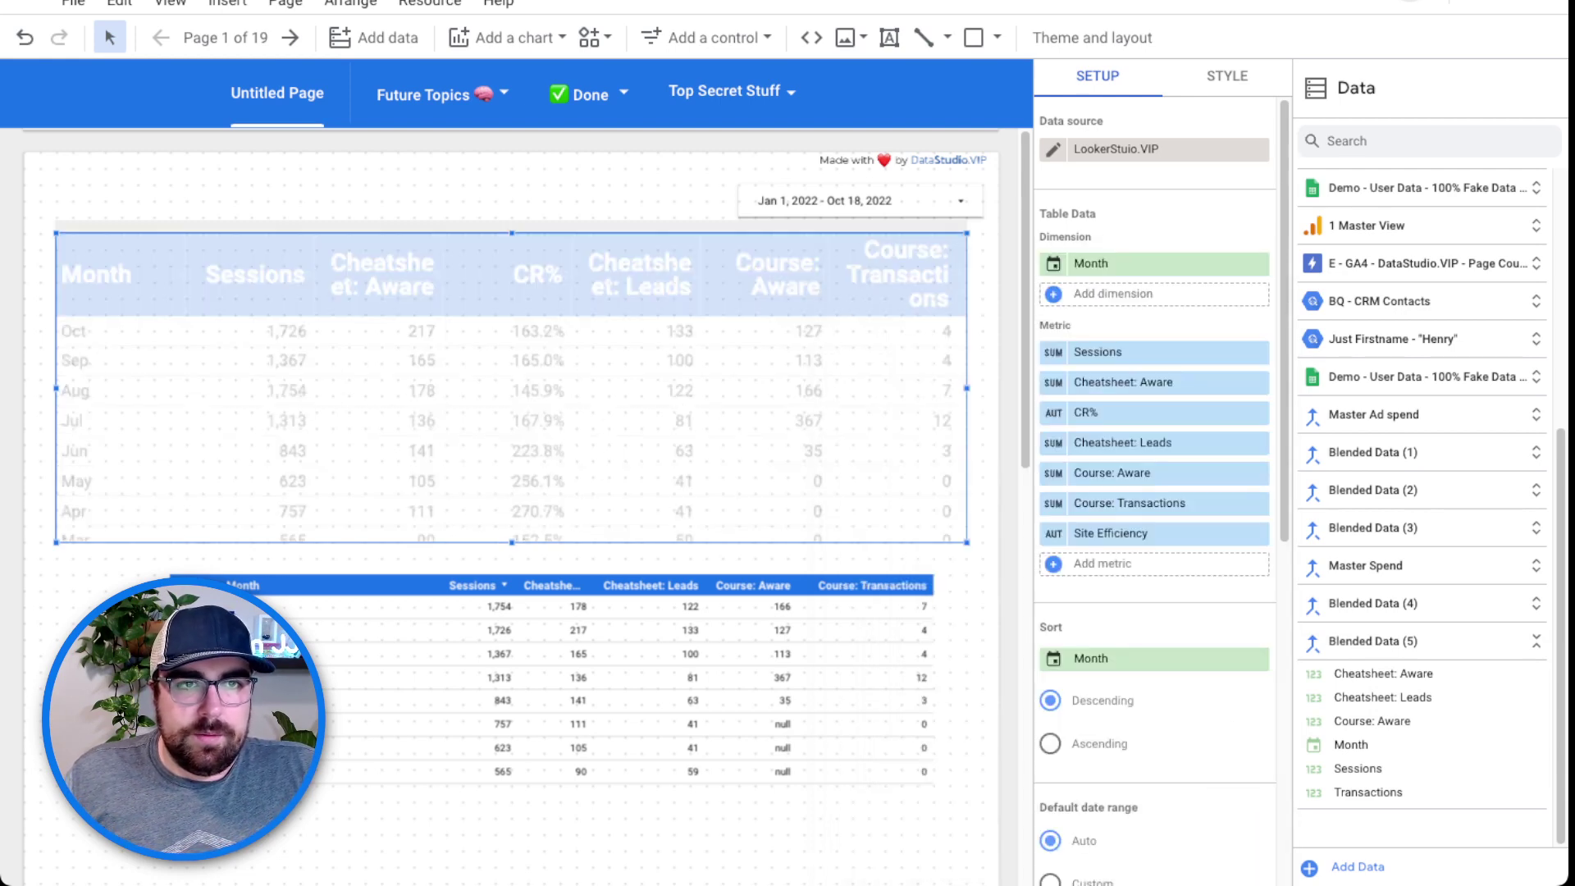
pyautogui.moveTo(1165, 533); pyautogui.dragTo(1165, 382)
# Invert the CR% metric's formula to SUM(Cheatsheet: Leads)/SUM(Cheatsheet: Aware) and apply it.
pyautogui.click(1091, 443)
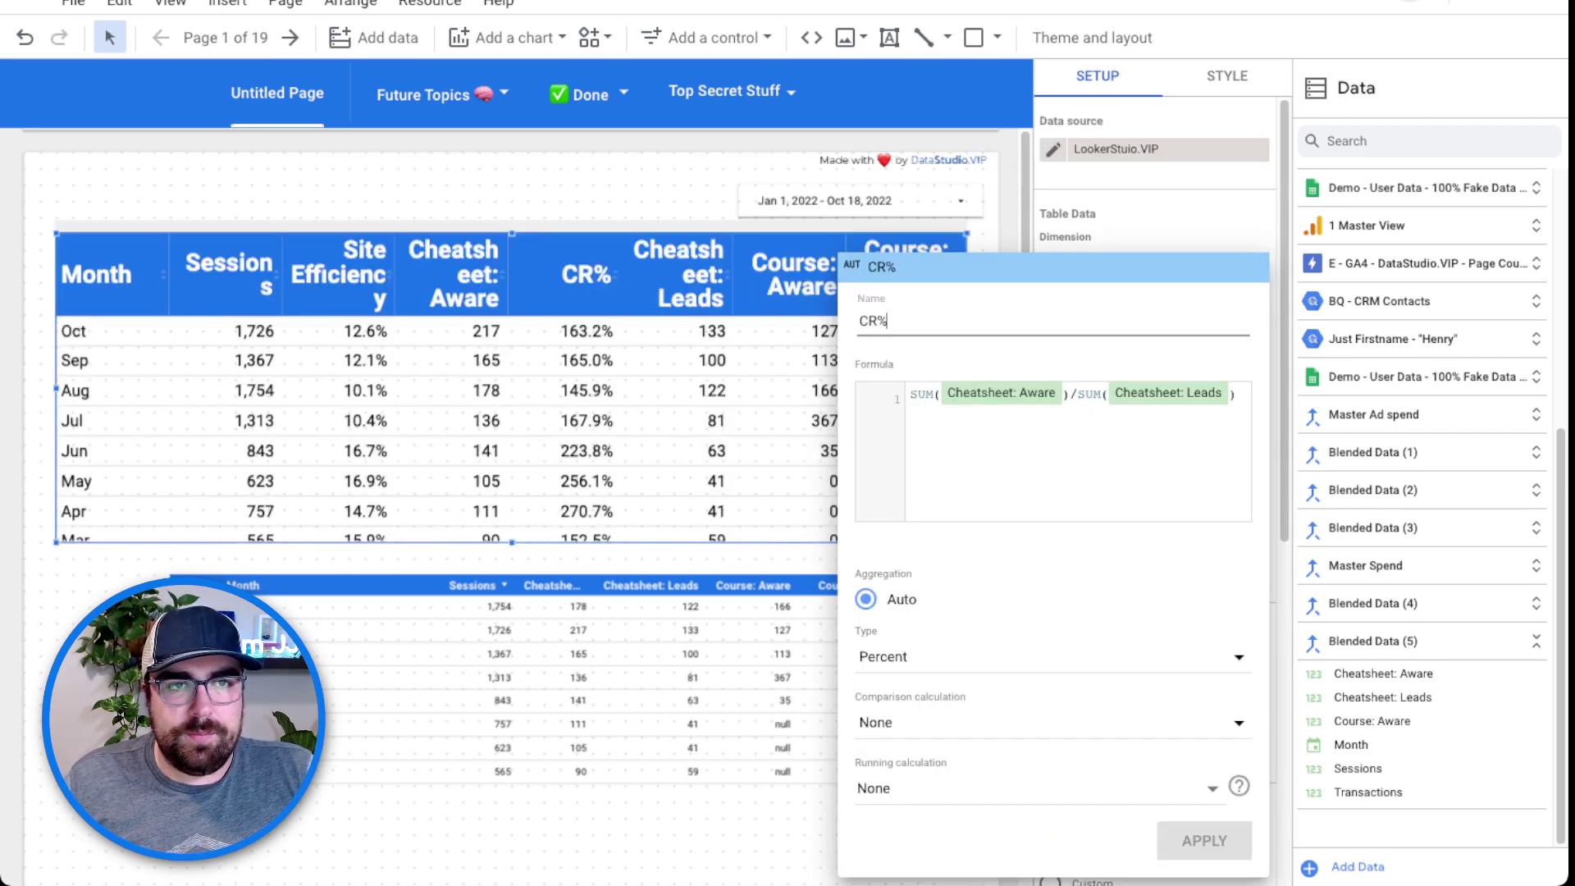
pyautogui.click(922, 395)
pyautogui.press('BackSpace')
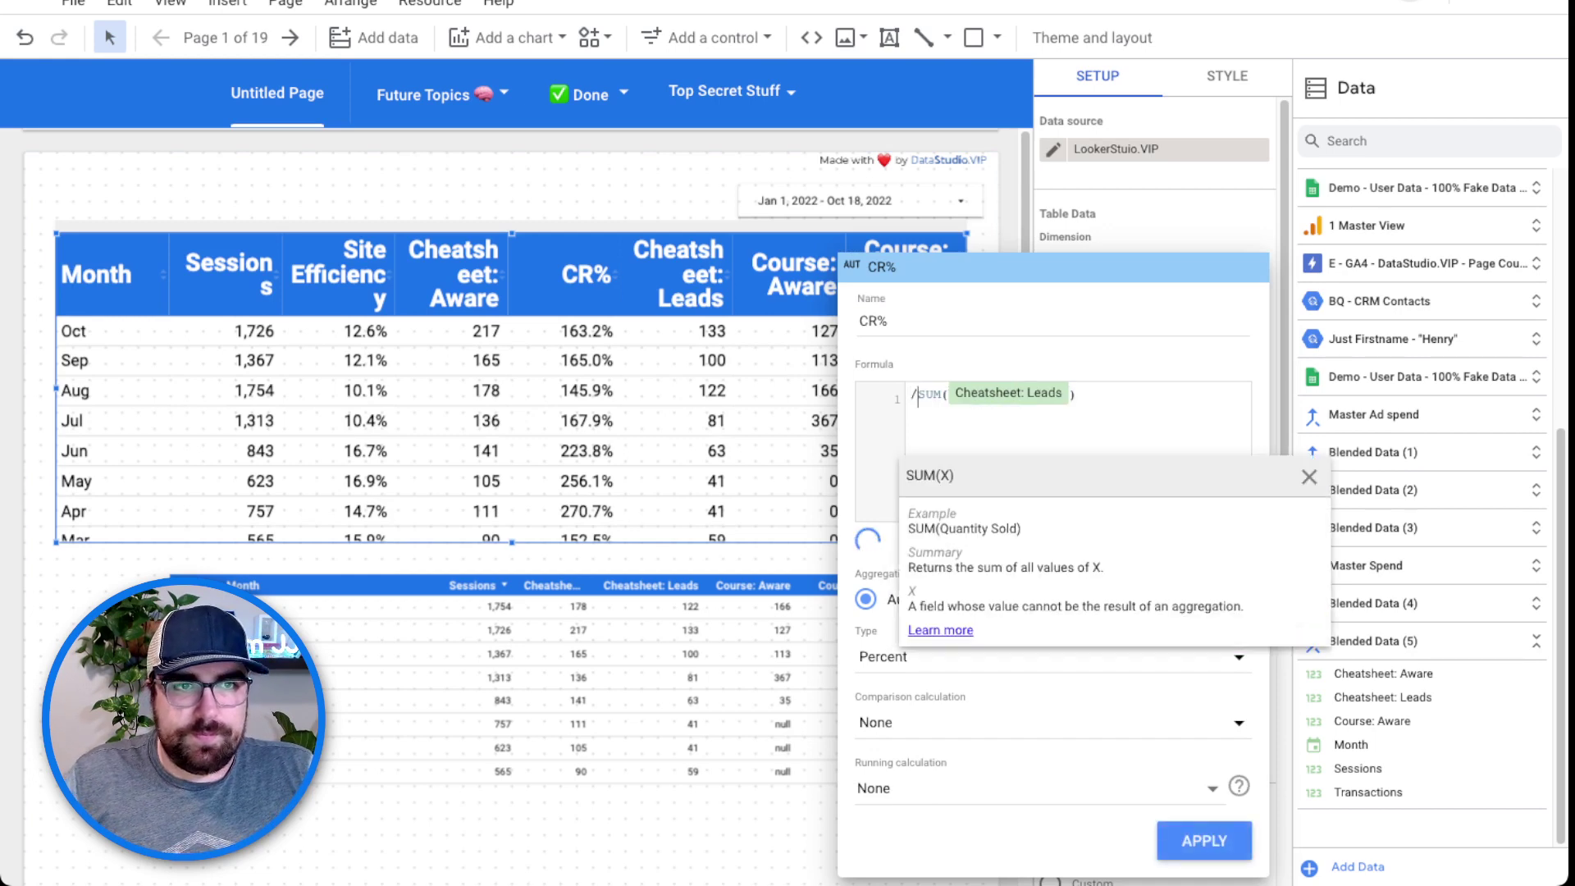
pyautogui.click(1069, 397)
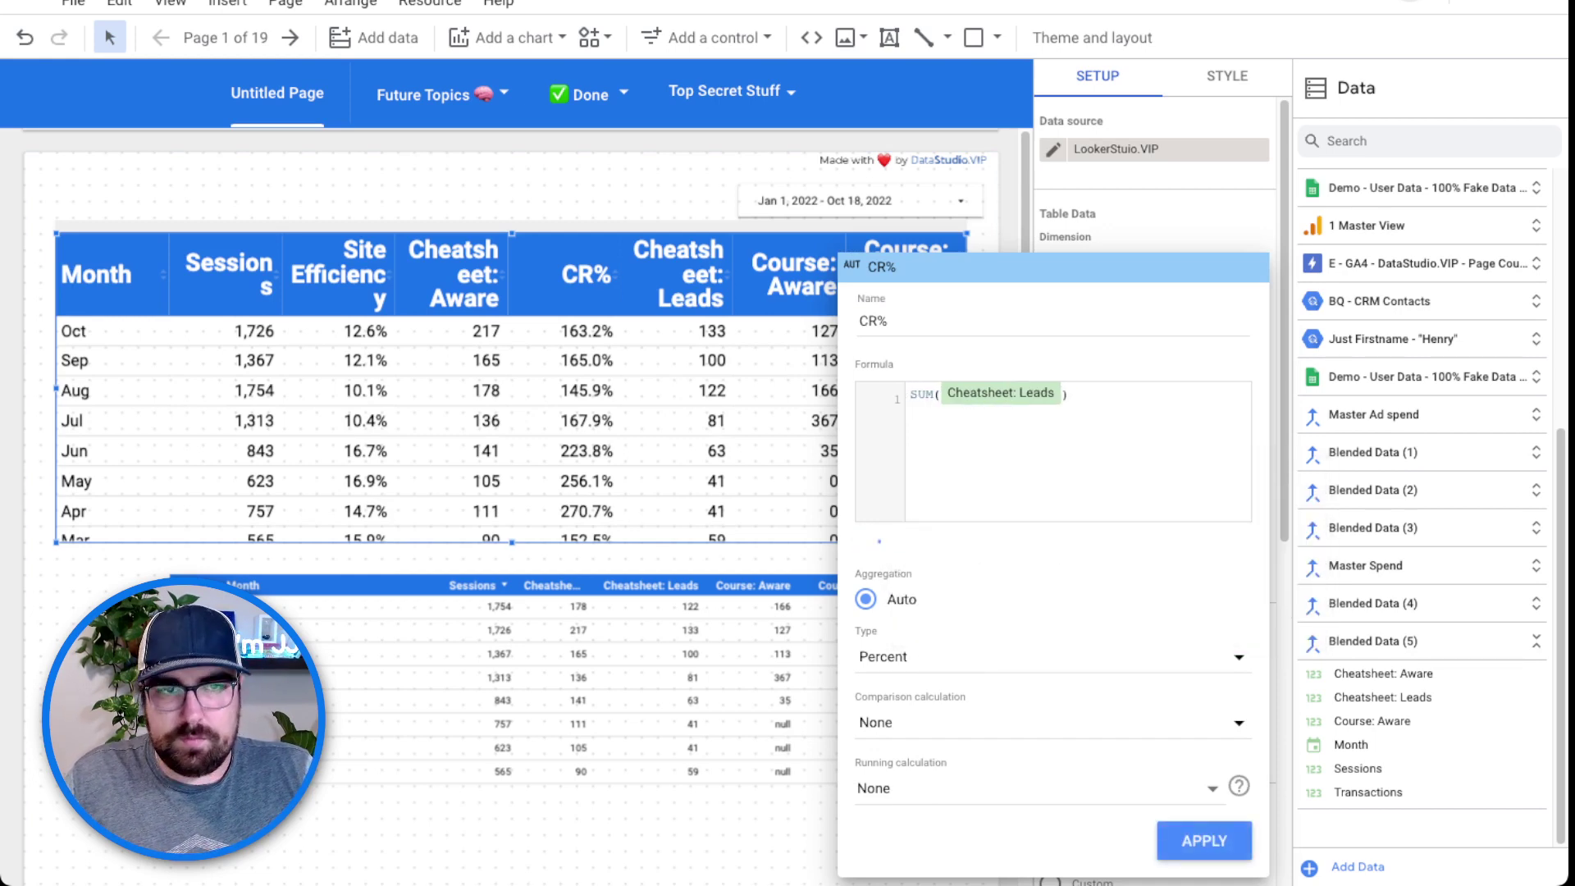
pyautogui.write('/SUM(Cheatsheet: Aware)')
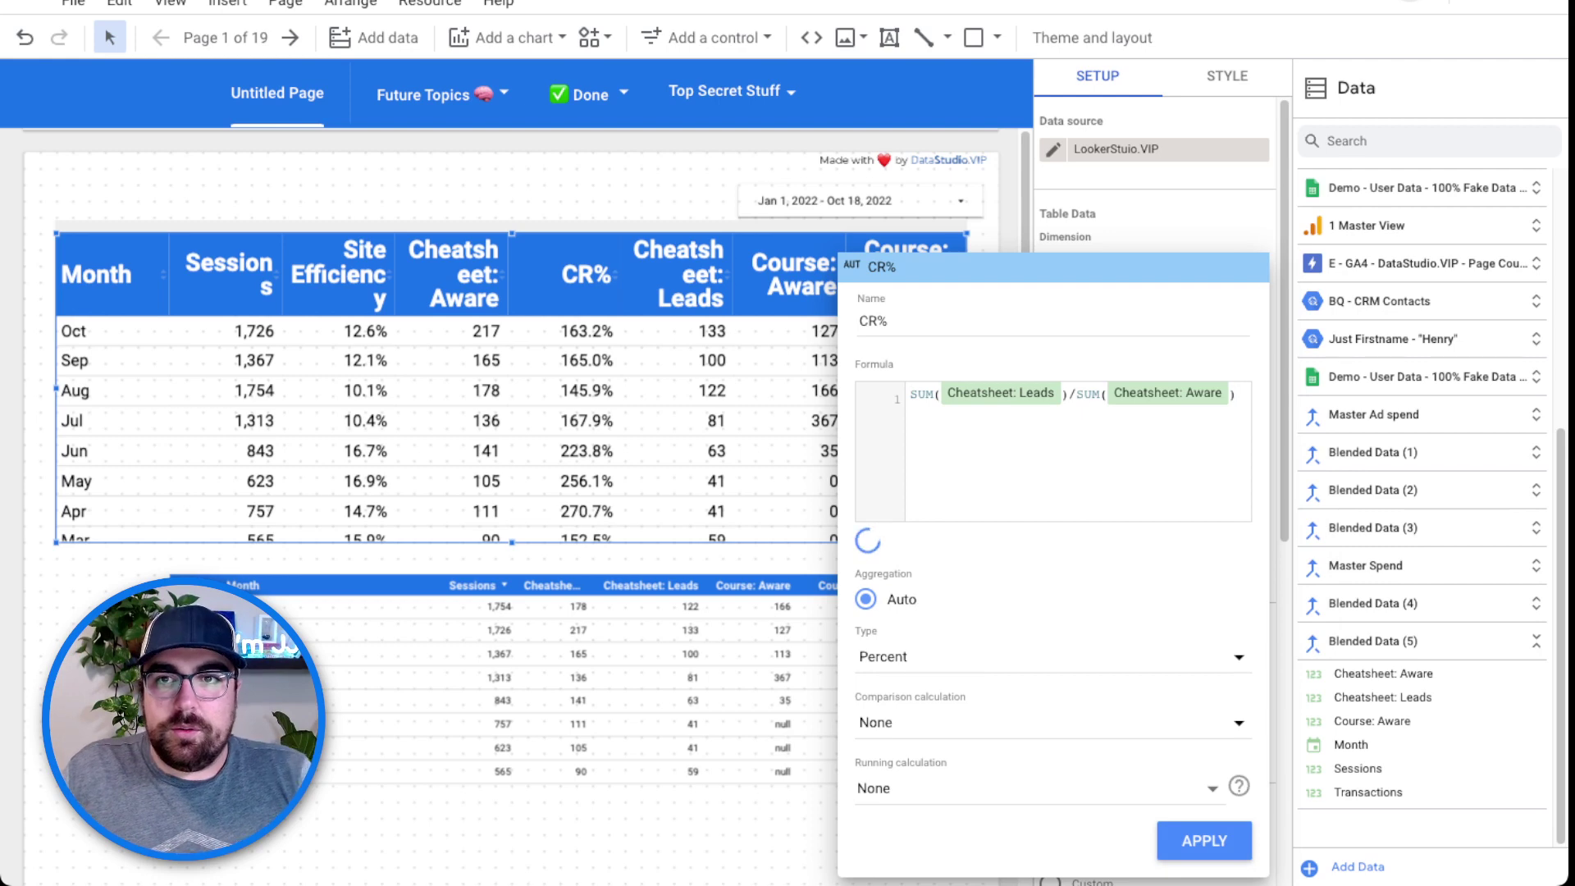
pyautogui.click(1204, 841)
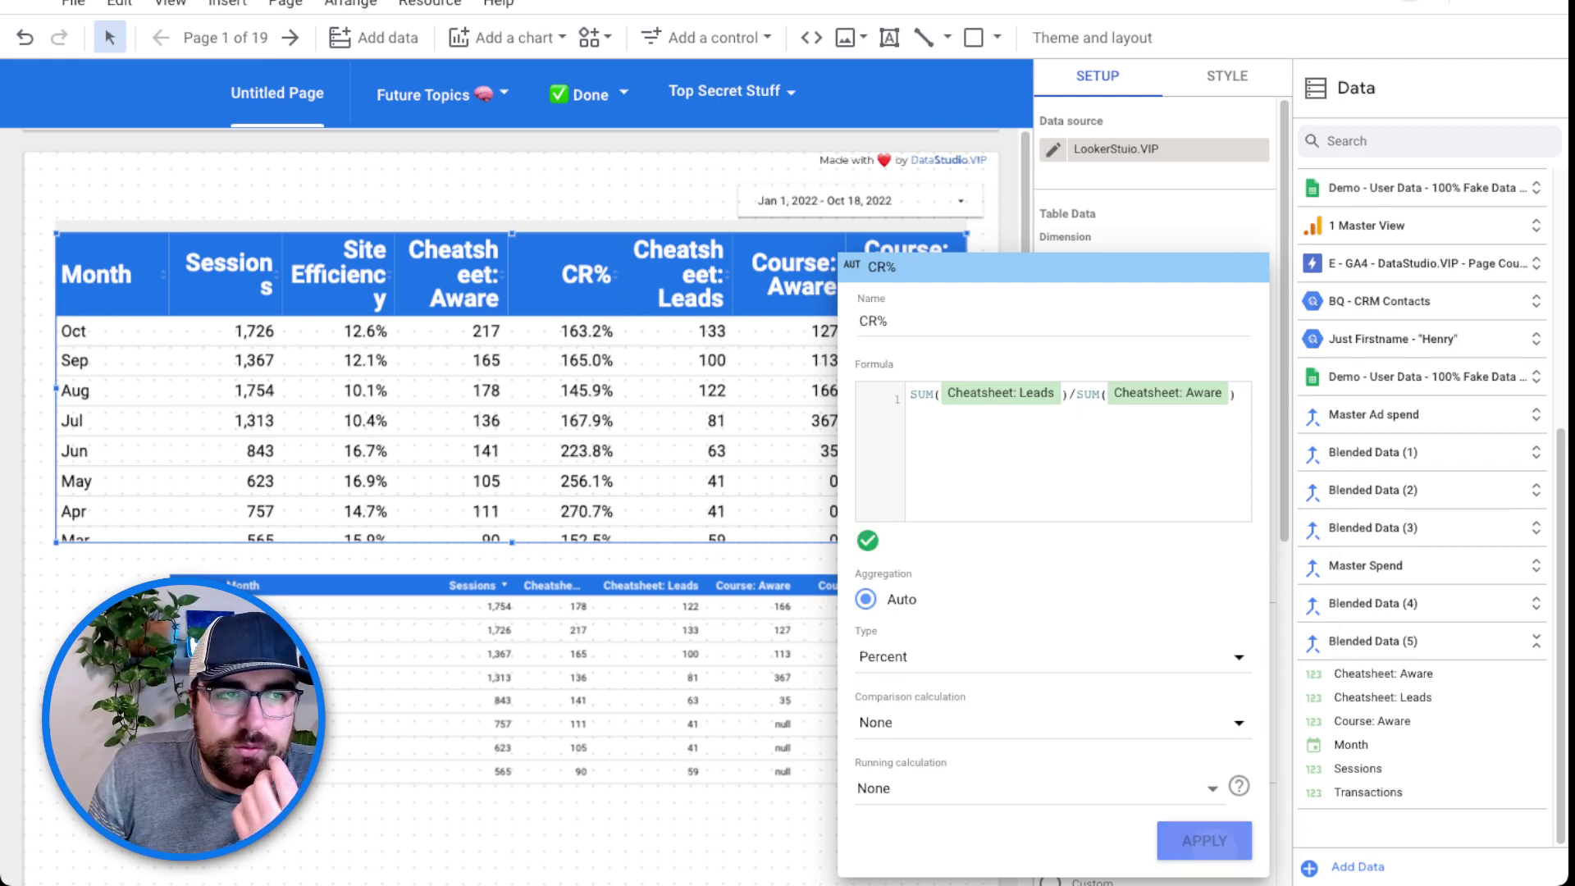
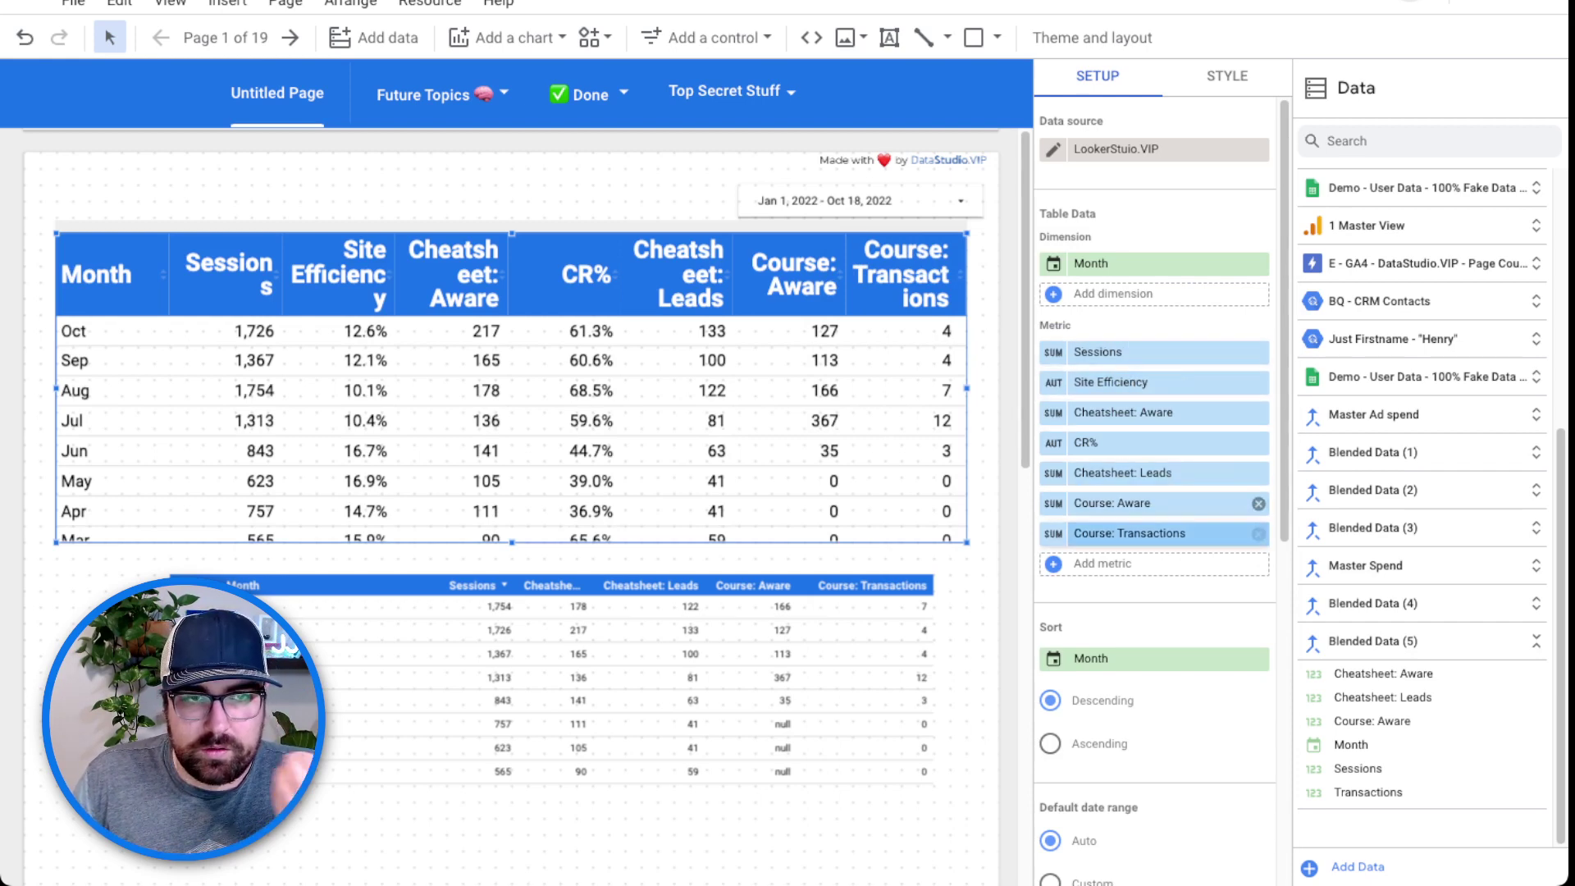
# Create a new calculated metric for the table with the formula SUM(Course: Aware)/SUM(Sessions).
pyautogui.click(1102, 563)
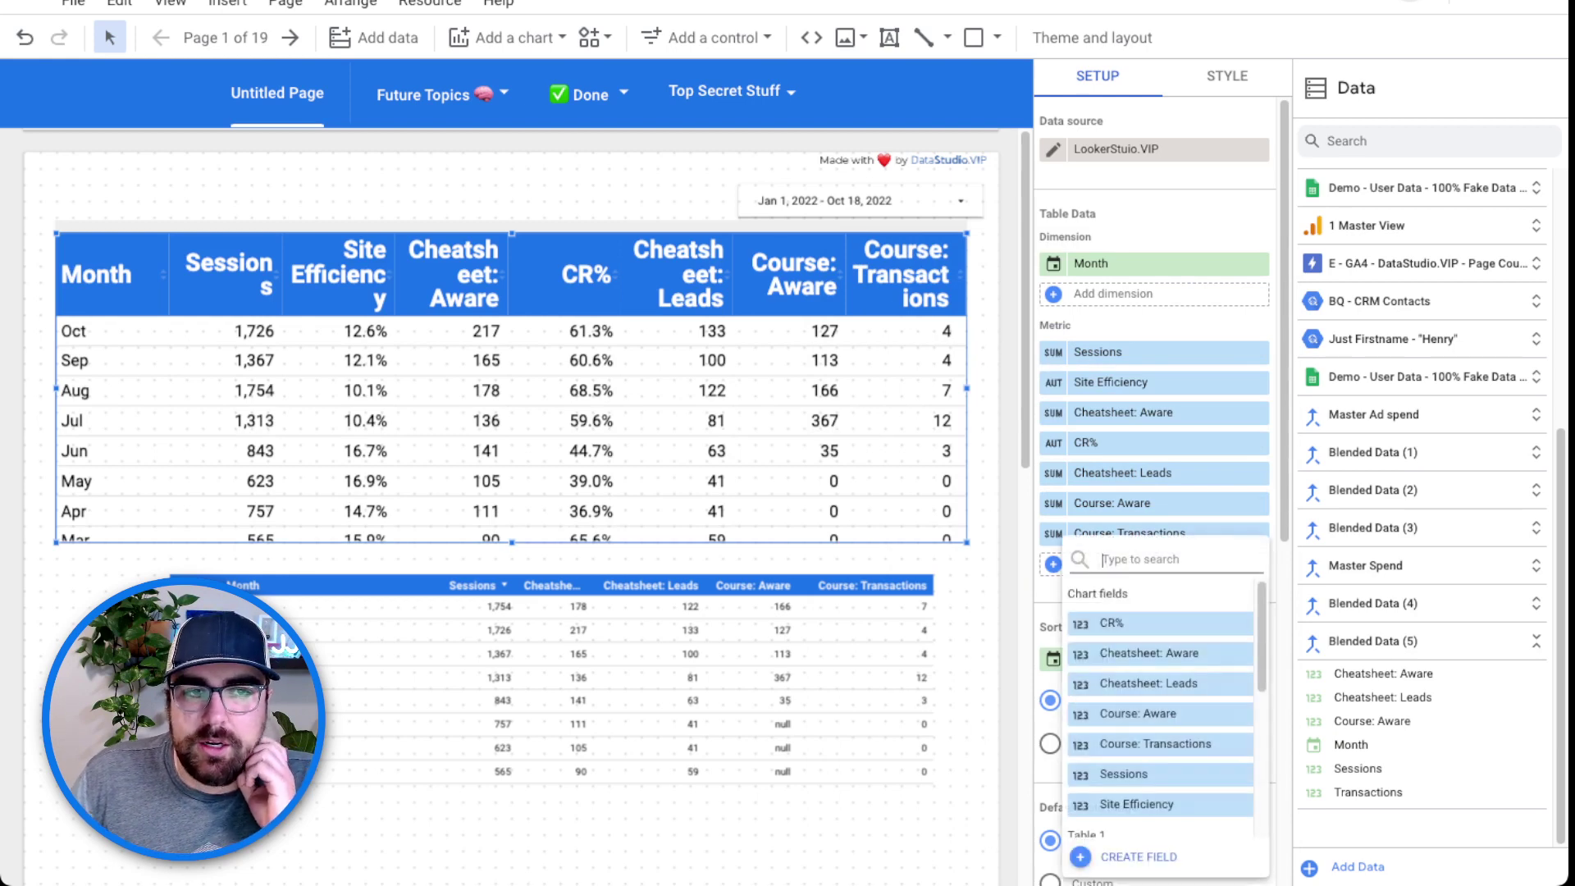
pyautogui.click(1124, 858)
pyautogui.click(911, 450)
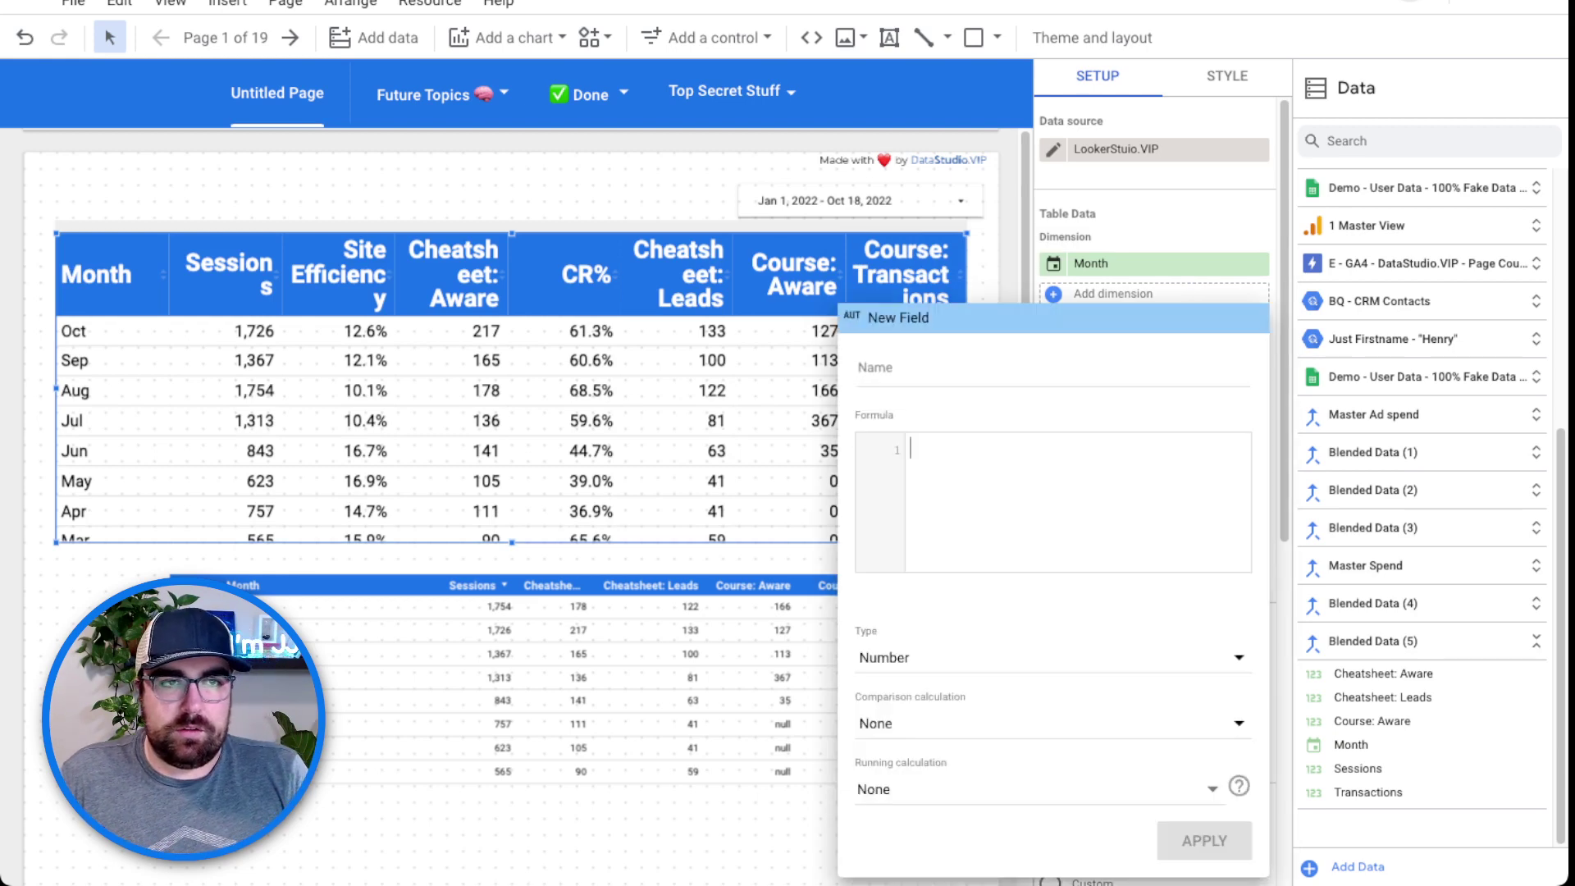
pyautogui.write('cour')
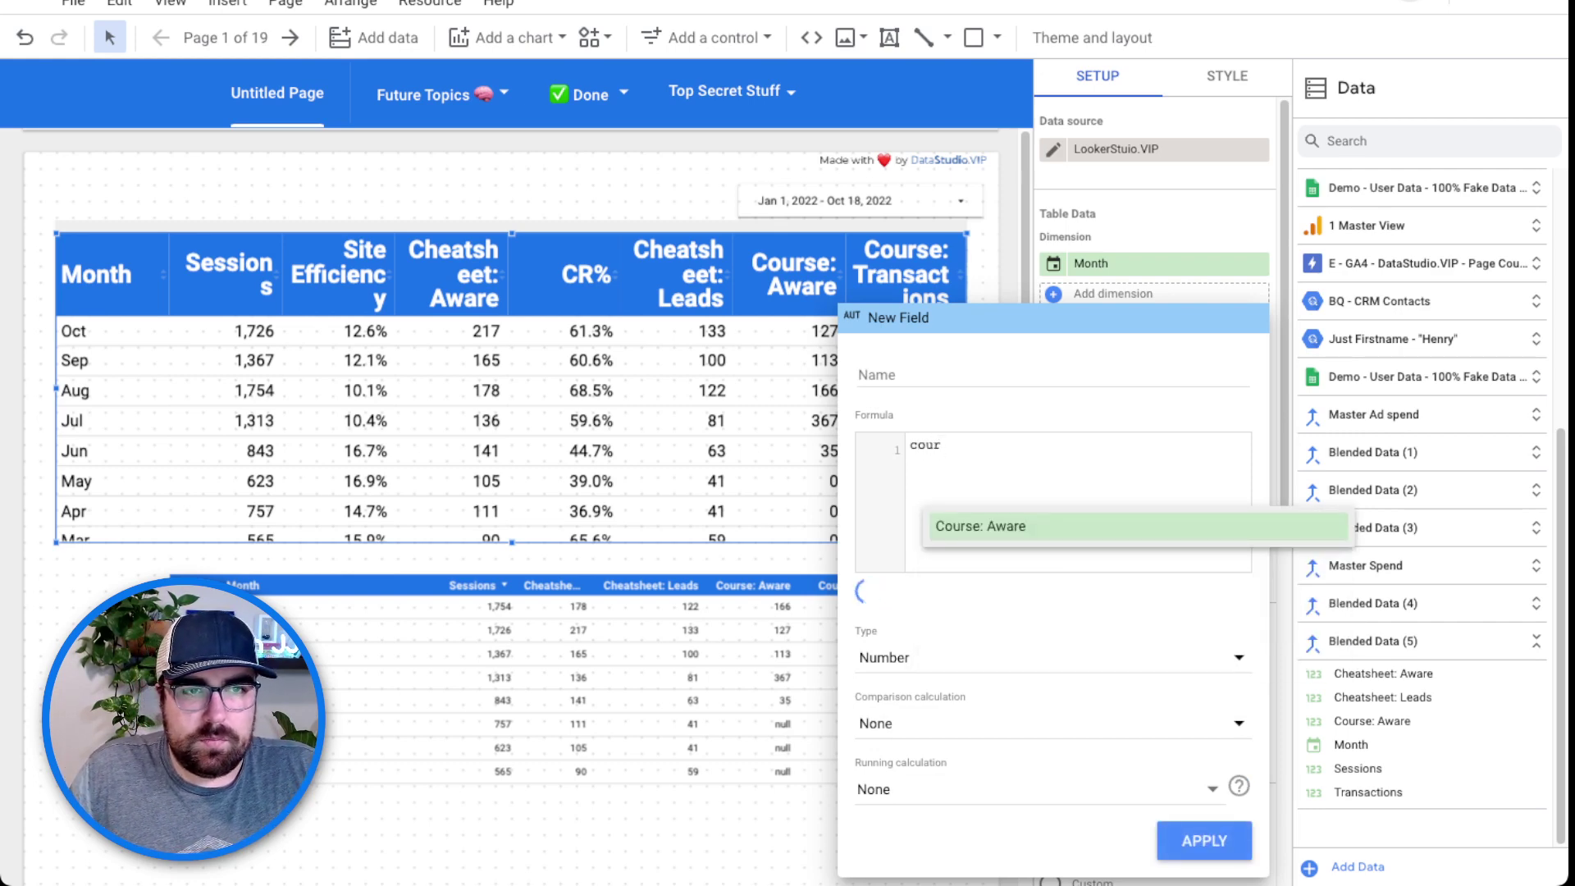
pyautogui.press('Return')
pyautogui.write('SUM(C')
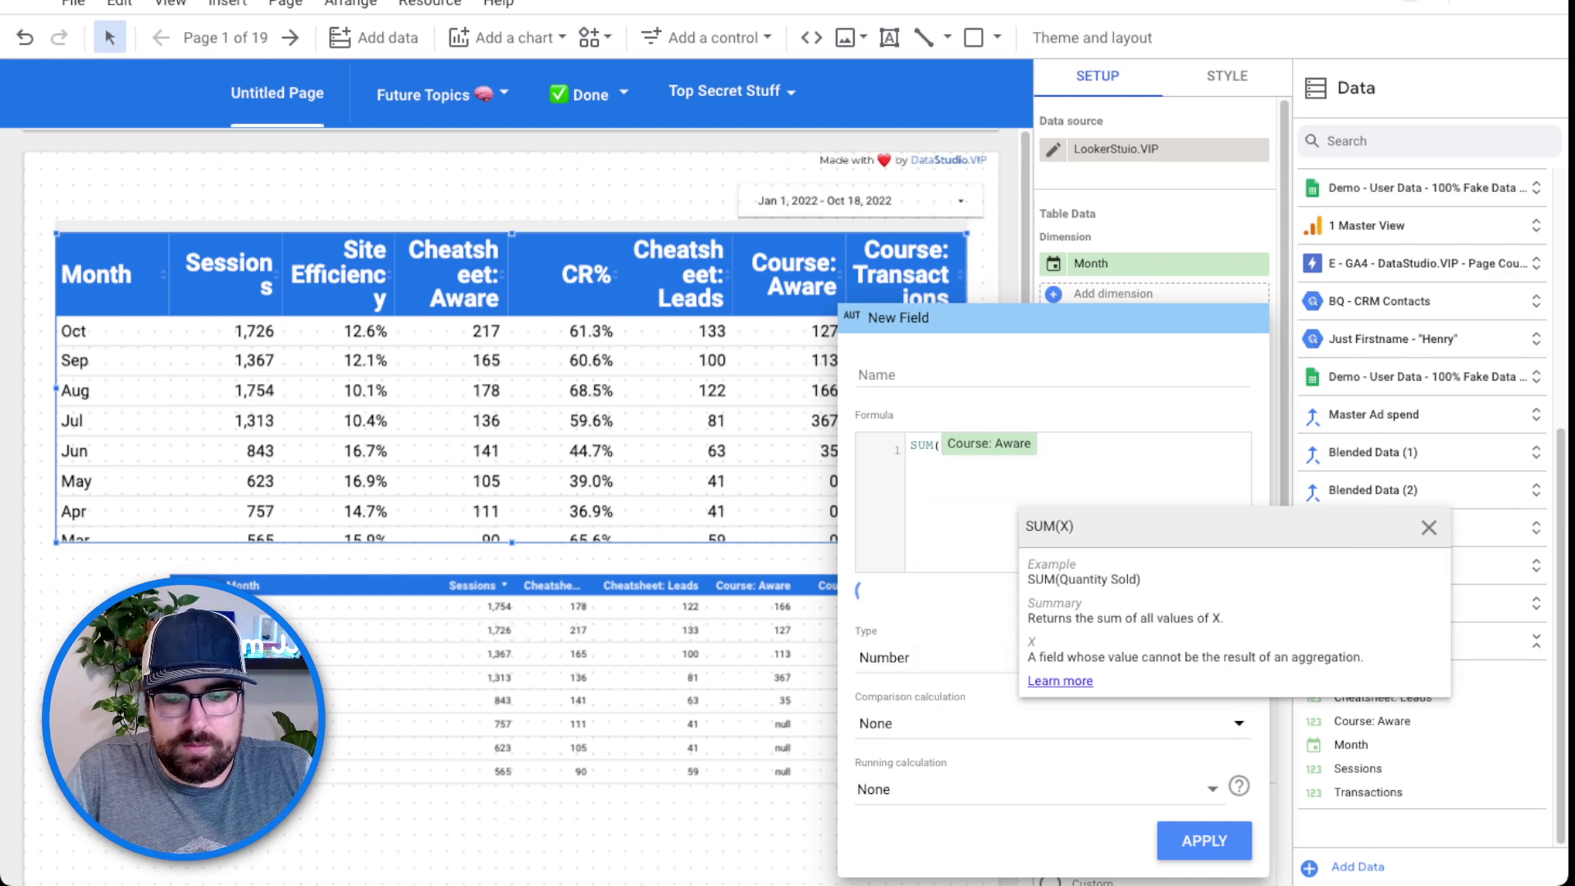
pyautogui.press('End')
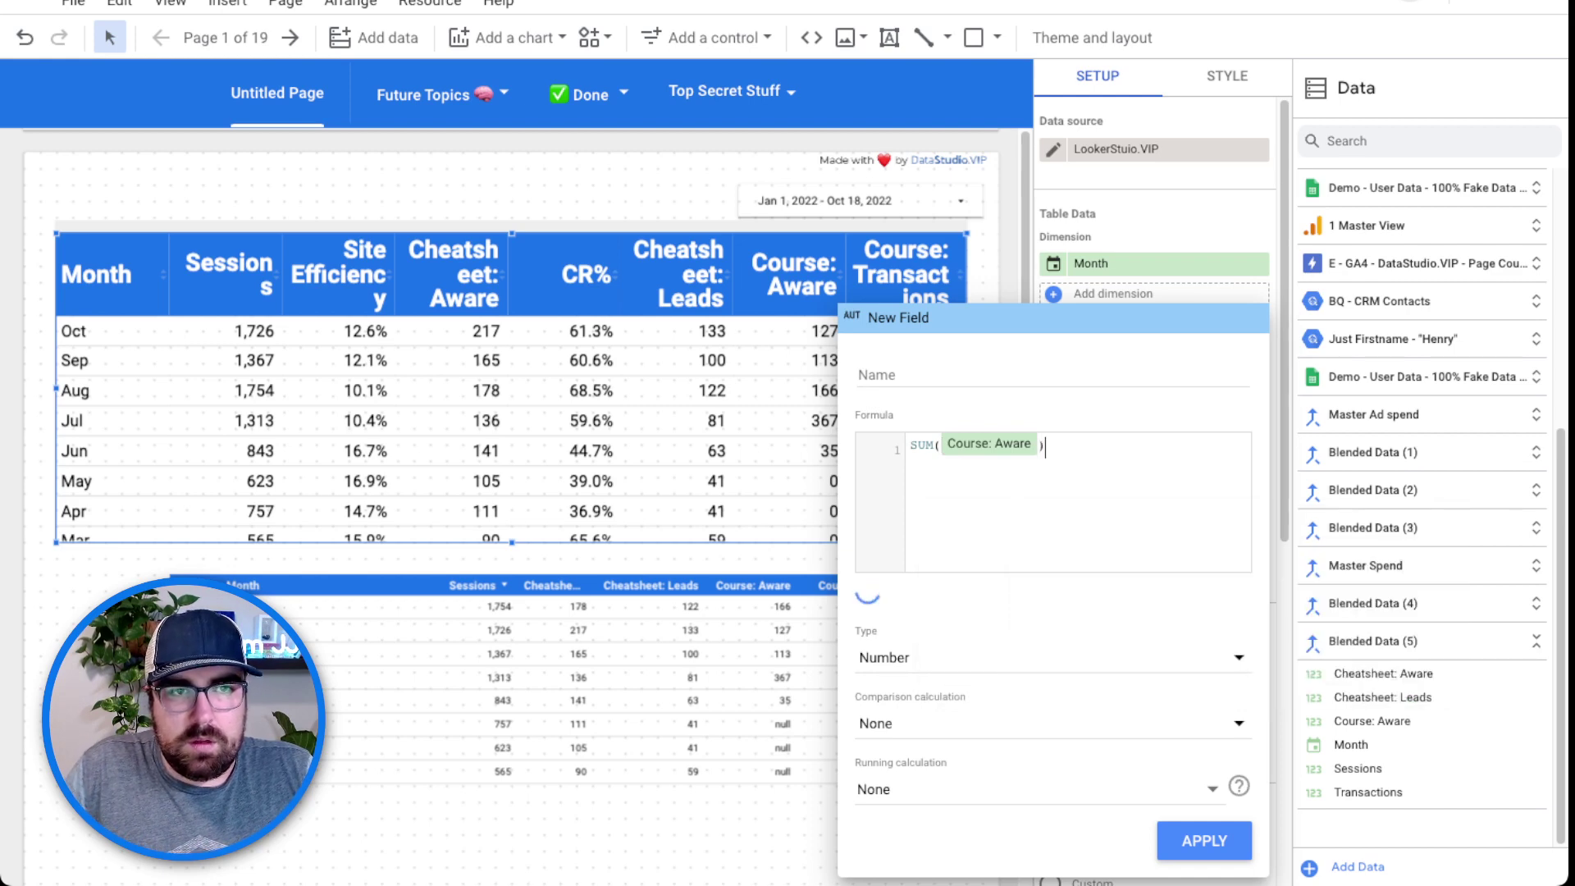
pyautogui.write(')')
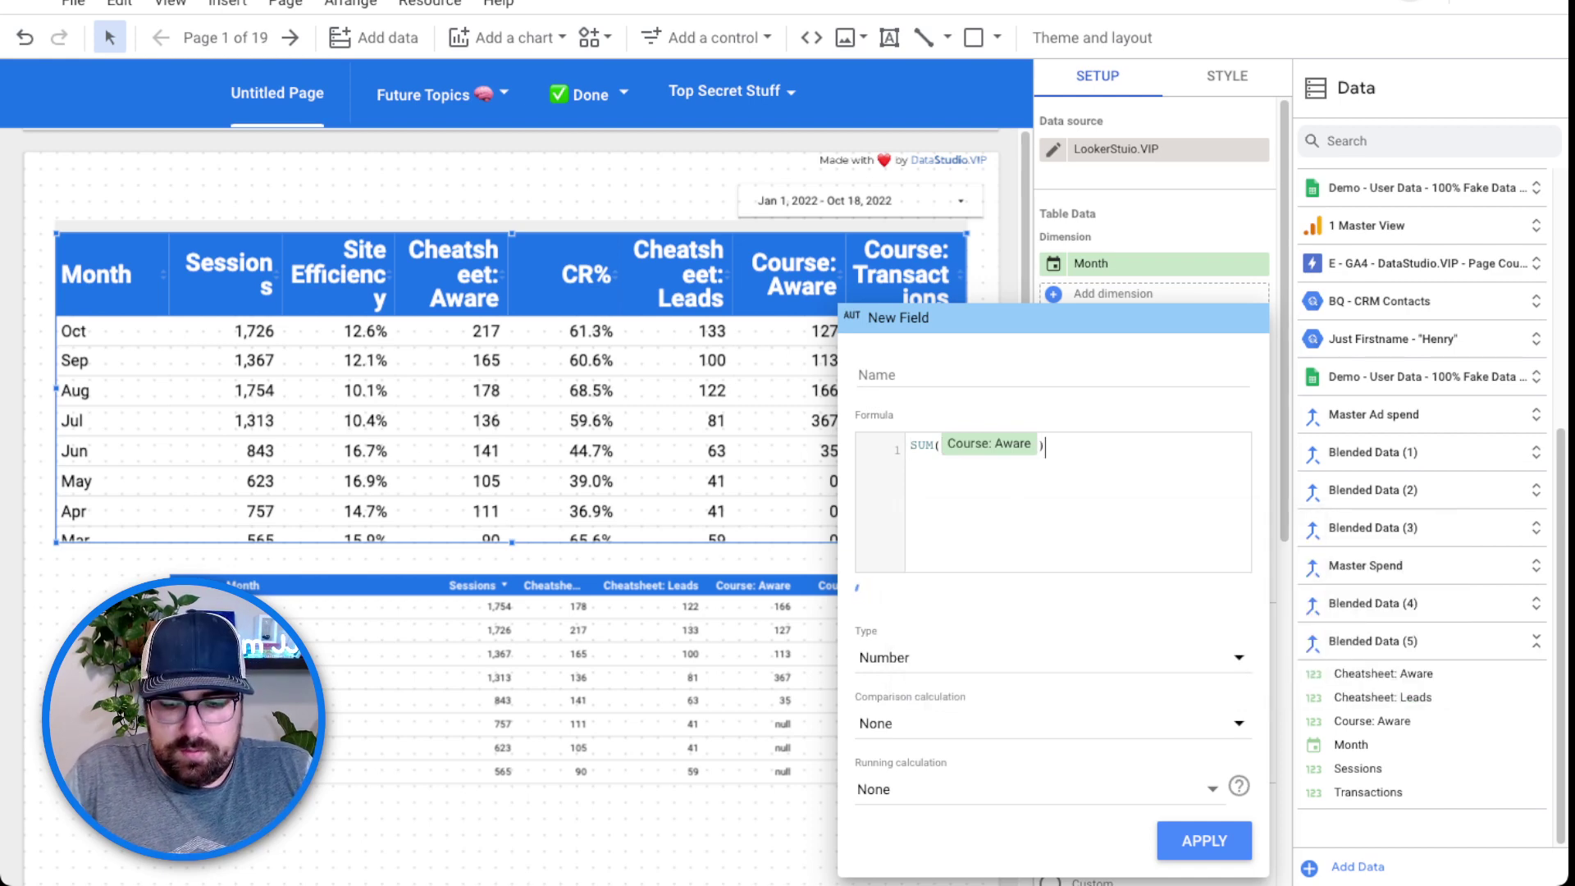
pyautogui.write('/sum')
pyautogui.press('Return')
pyautogui.write('sessions')
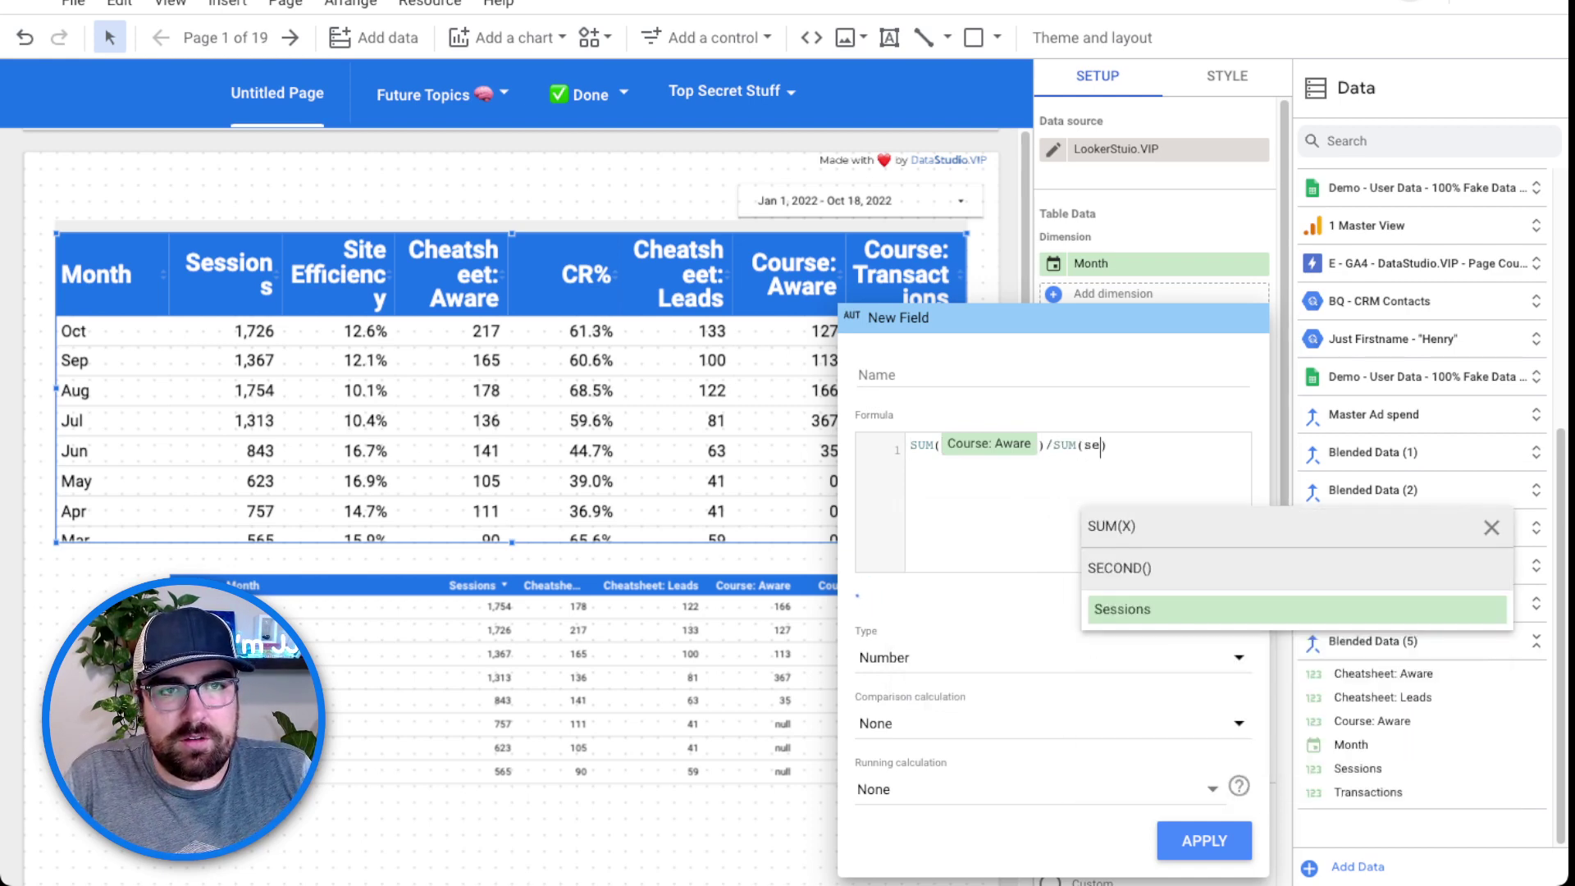
pyautogui.press('Return')
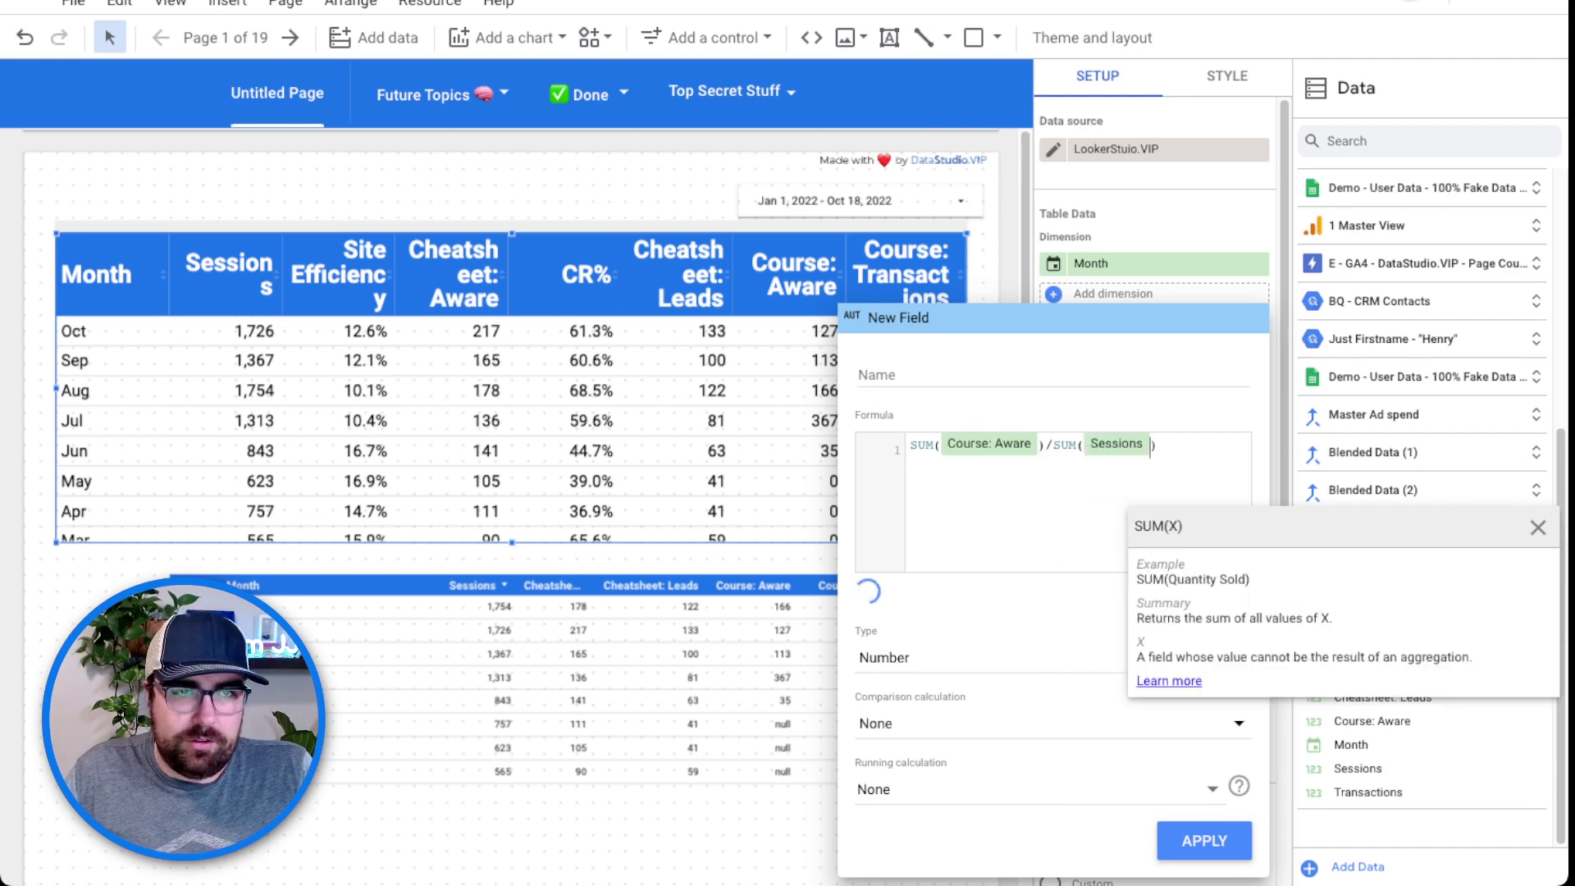
# Name the calculated metric "Site to Course" with type Percent, apply it and place it between Cheatsheet: Leads and Course: Aware.
pyautogui.click(984, 375)
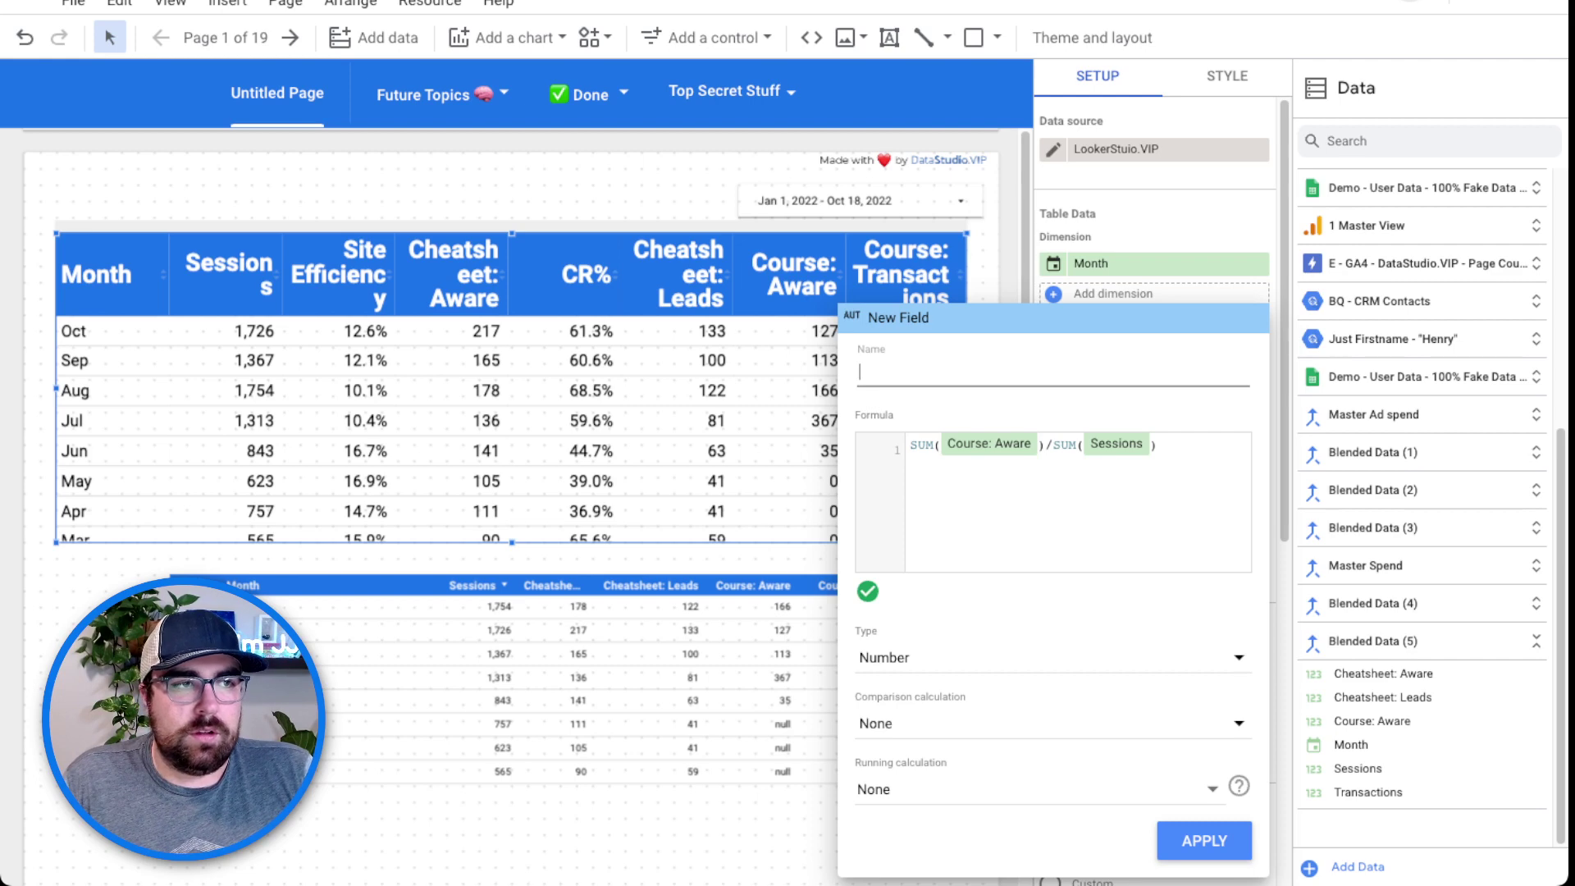
pyautogui.write('C')
pyautogui.press('BackSpace')
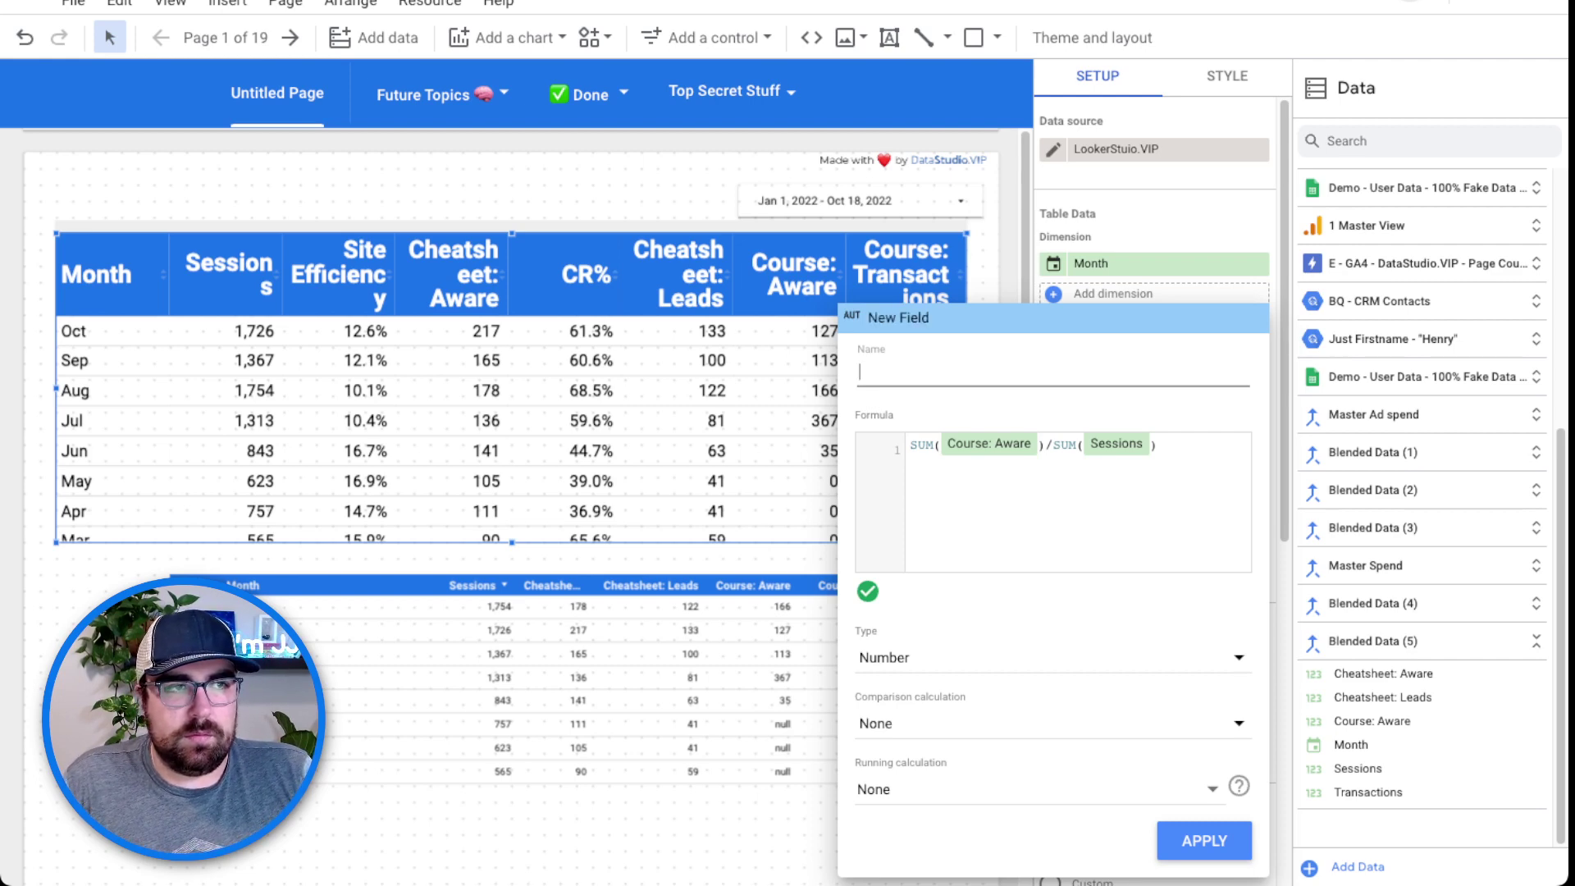
pyautogui.write('Site Ef')
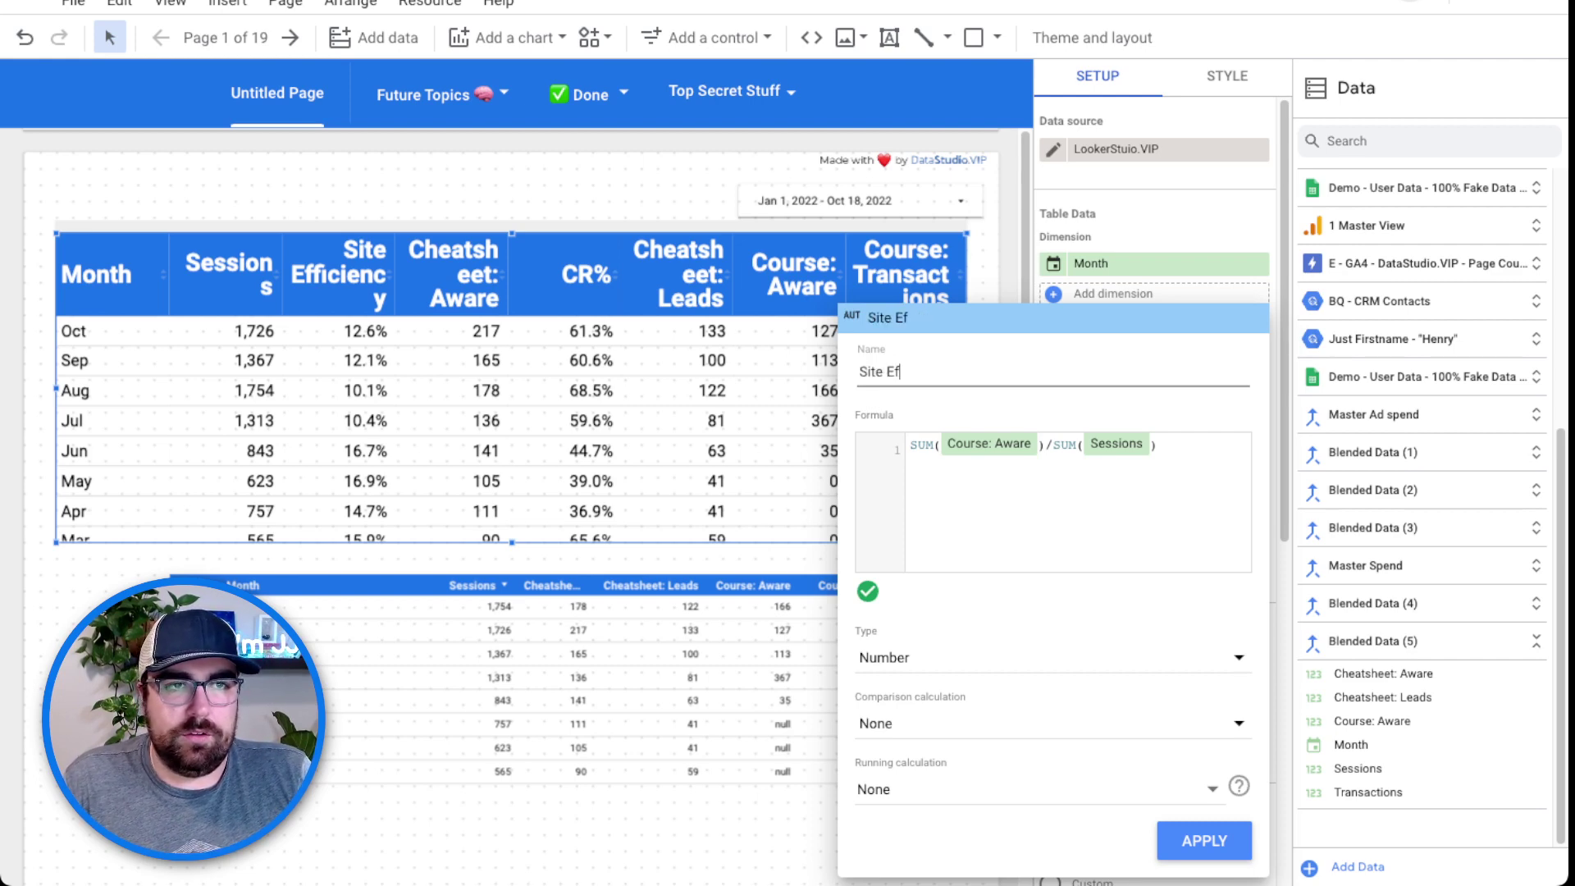
pyautogui.press('BackSpace')
pyautogui.press('BackSpace')
pyautogui.press('BackSpace')
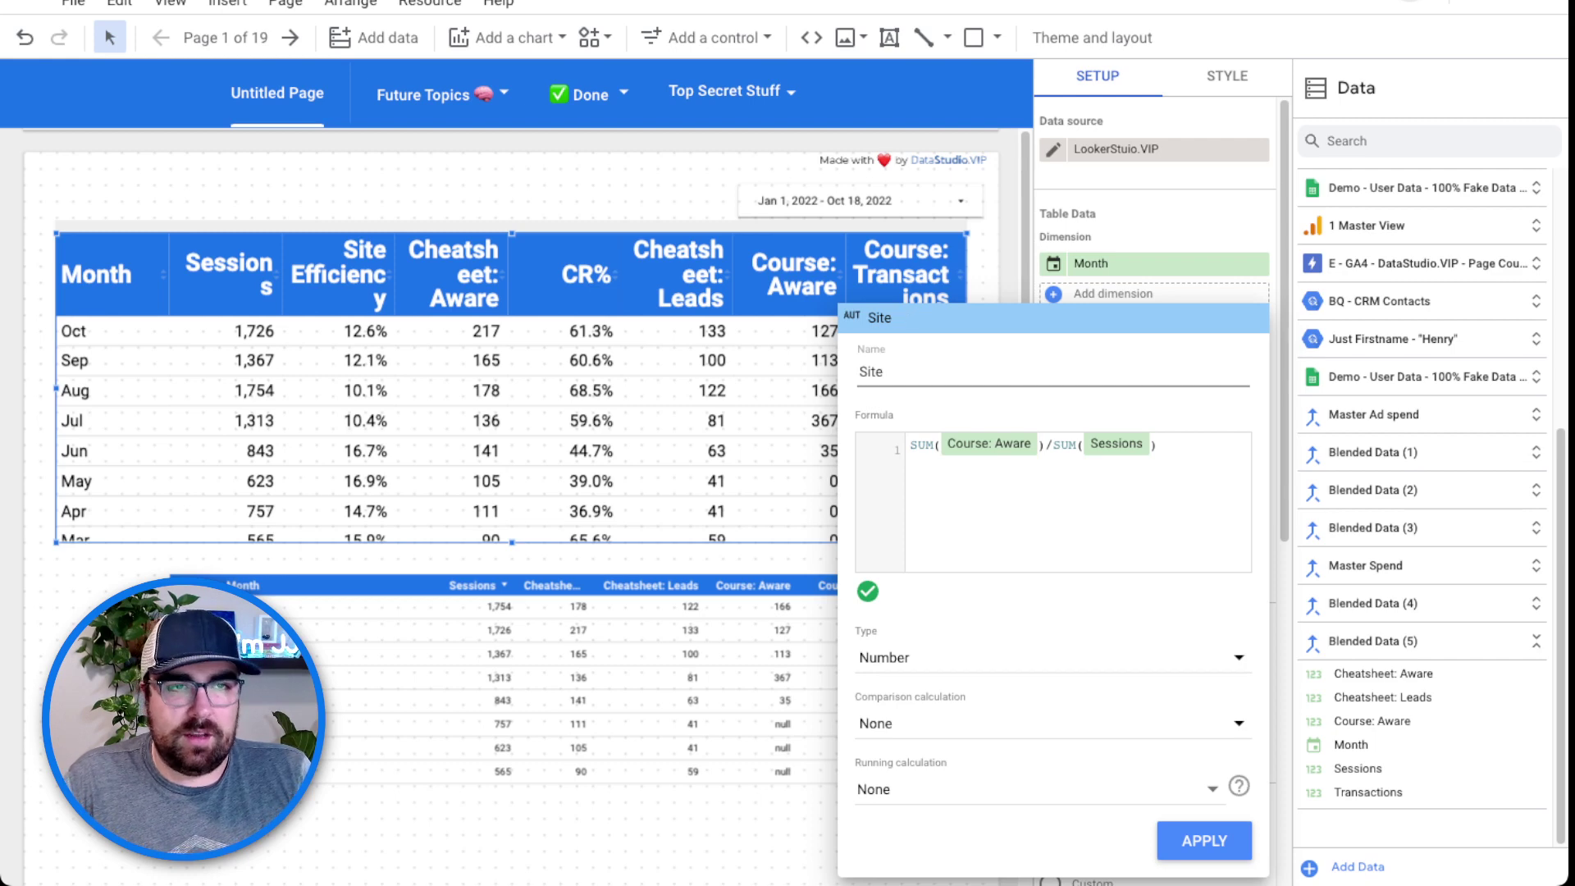
pyautogui.write('o Course')
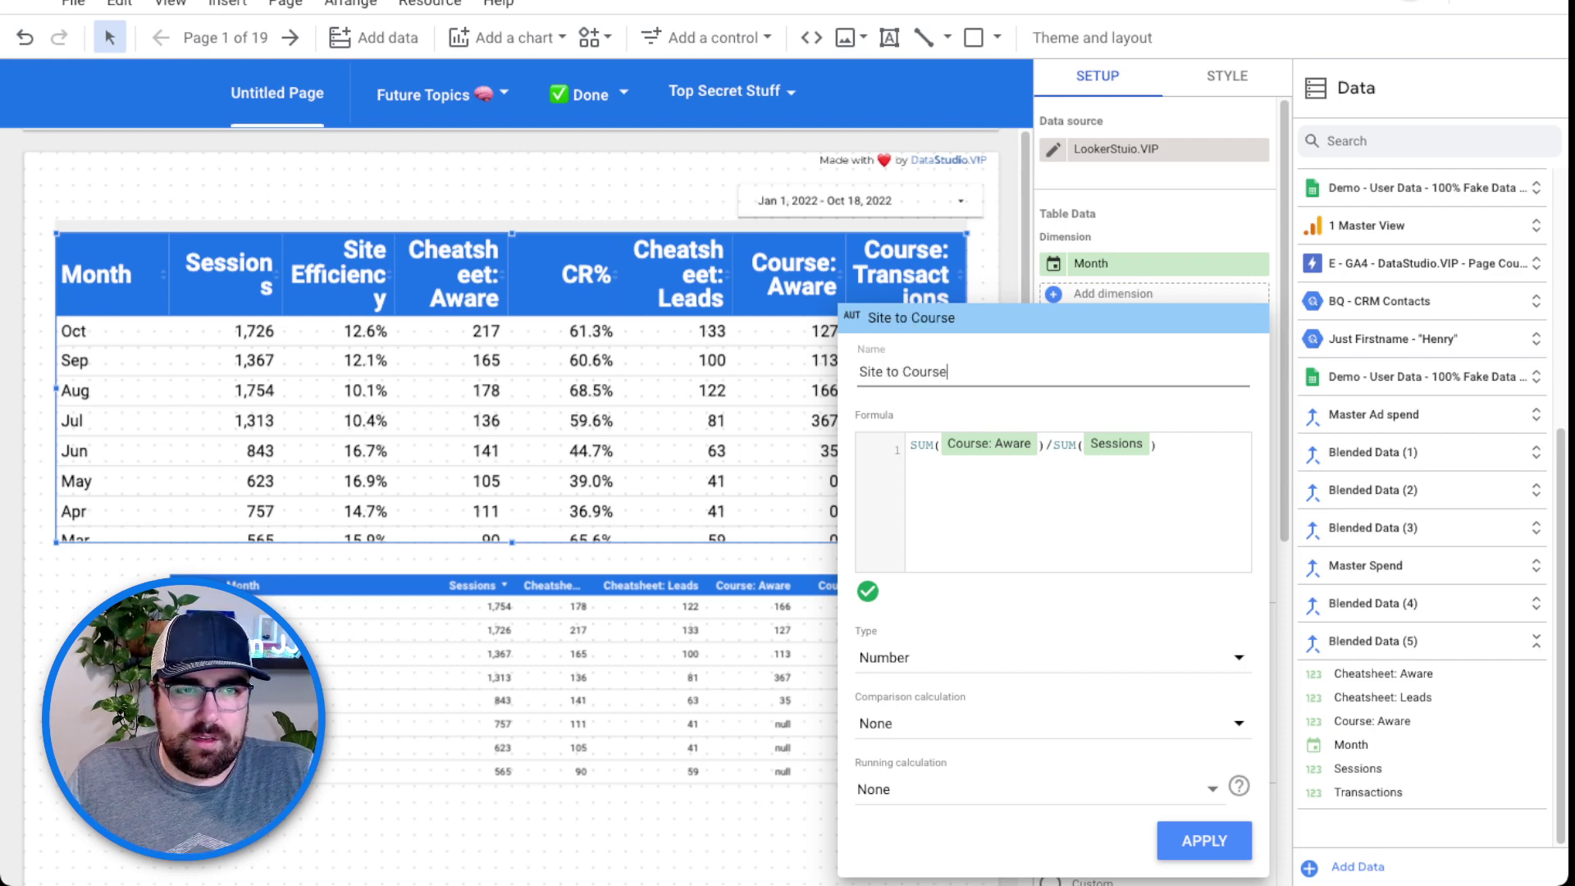
pyautogui.click(1050, 657)
pyautogui.moveTo(1050, 674)
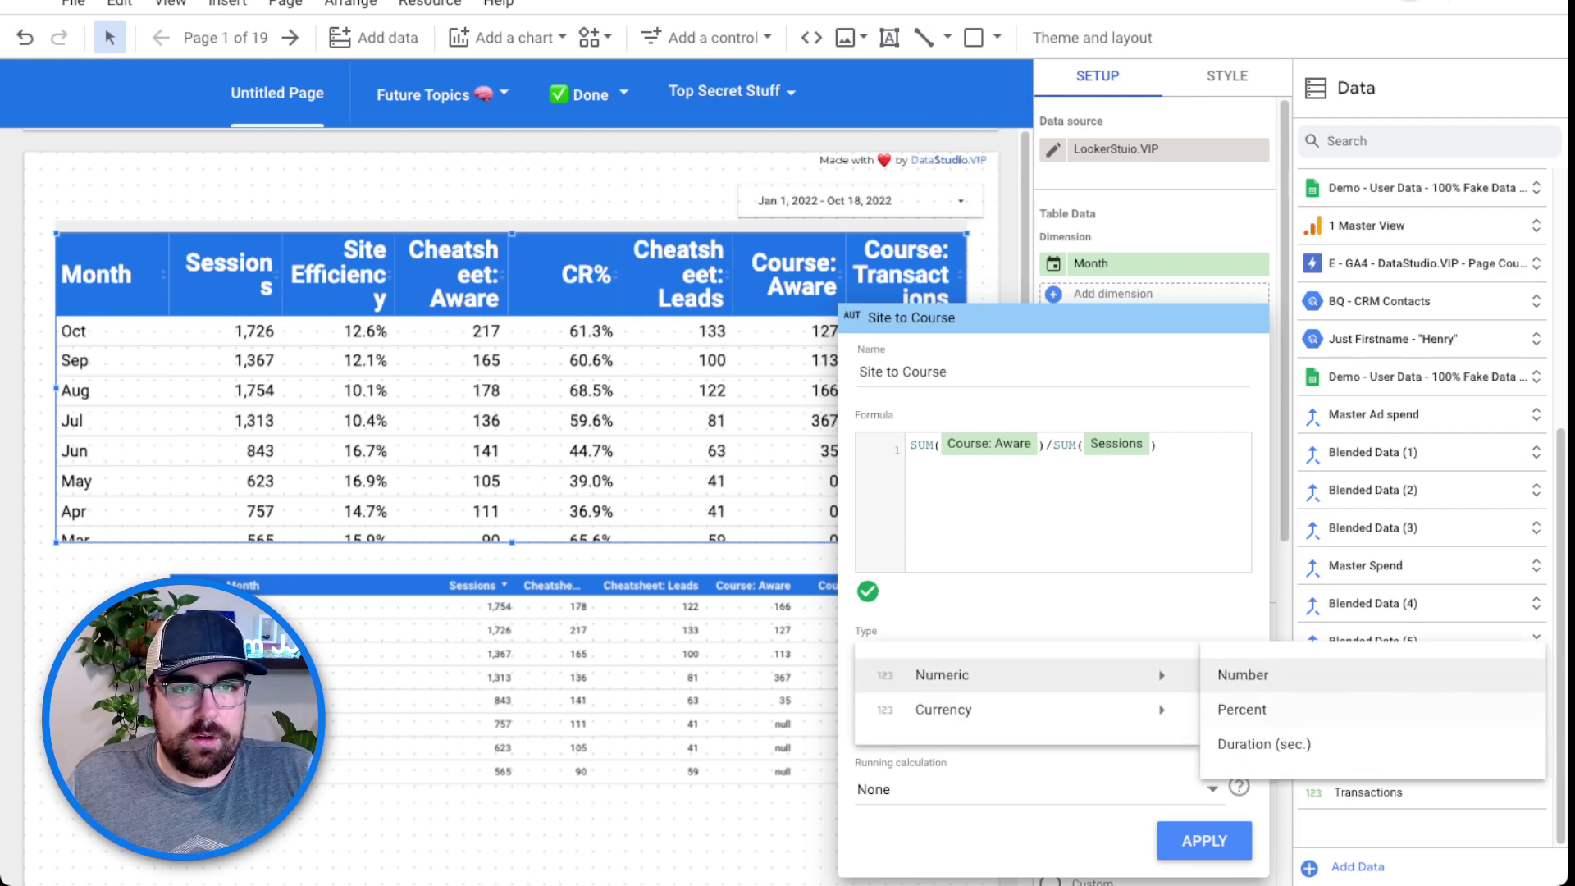
pyautogui.click(1243, 710)
pyautogui.click(1204, 841)
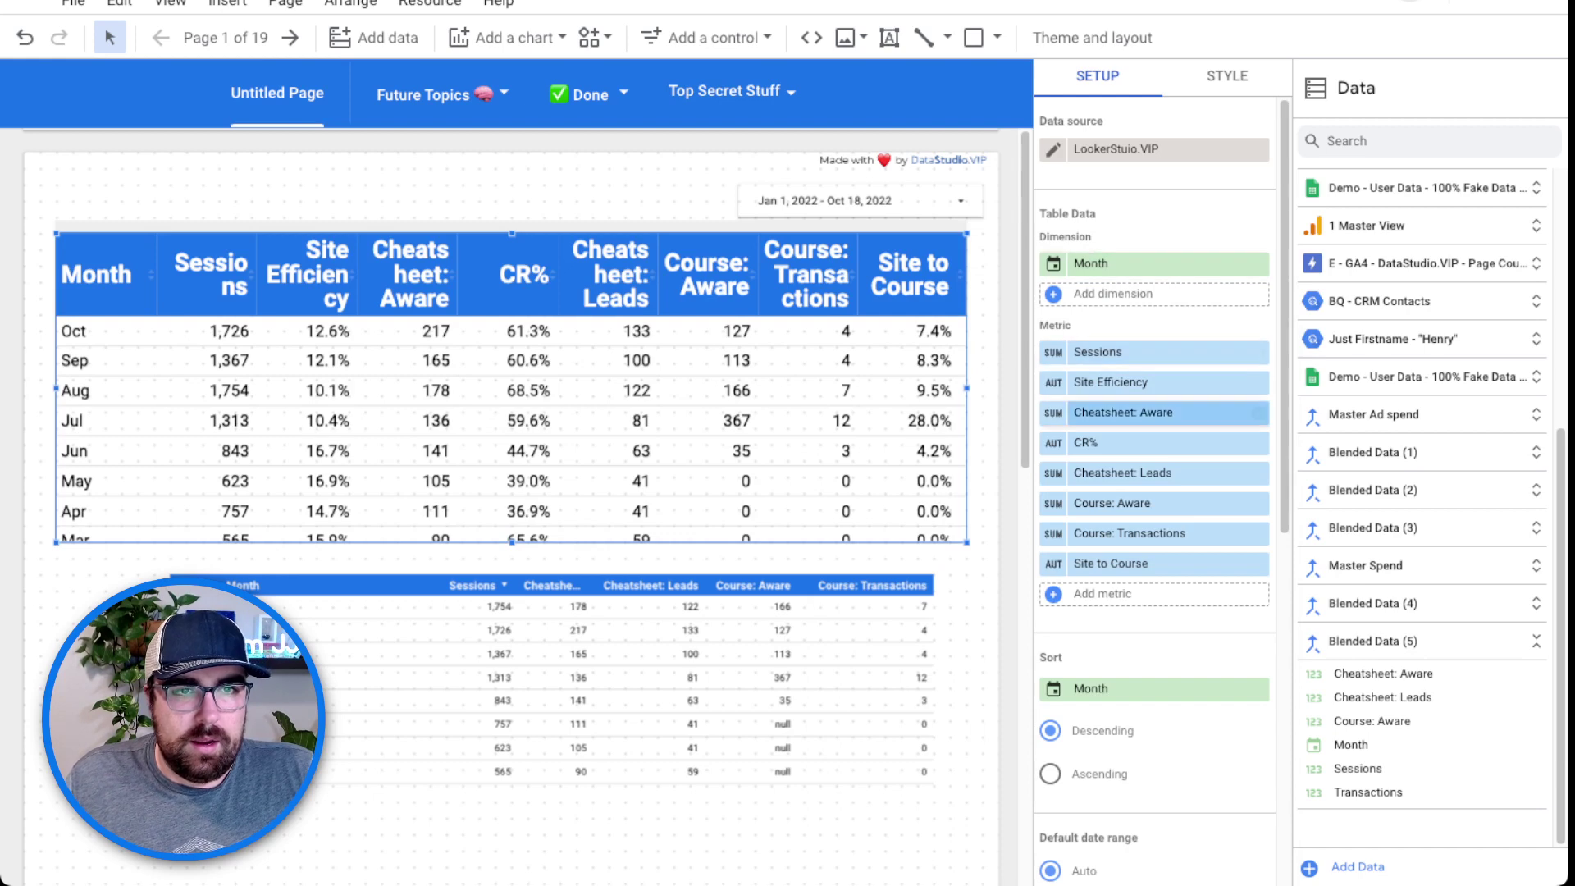
pyautogui.moveTo(1132, 564); pyautogui.dragTo(1132, 504)
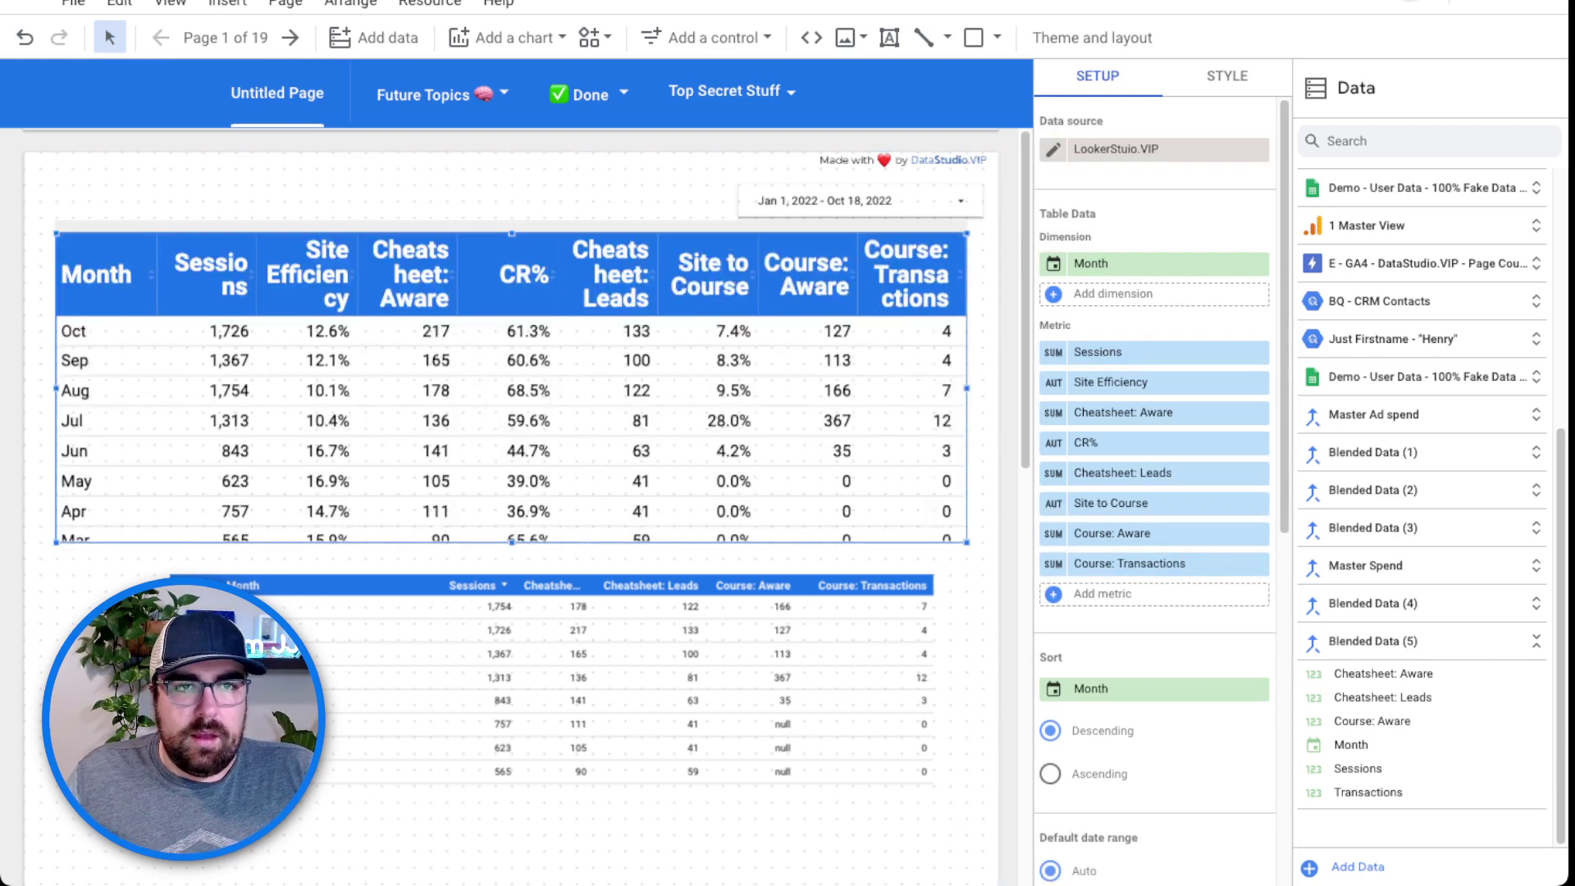
# Create a new calculated metric for the table with the formula SUM(Course: Aware).
pyautogui.click(1103, 593)
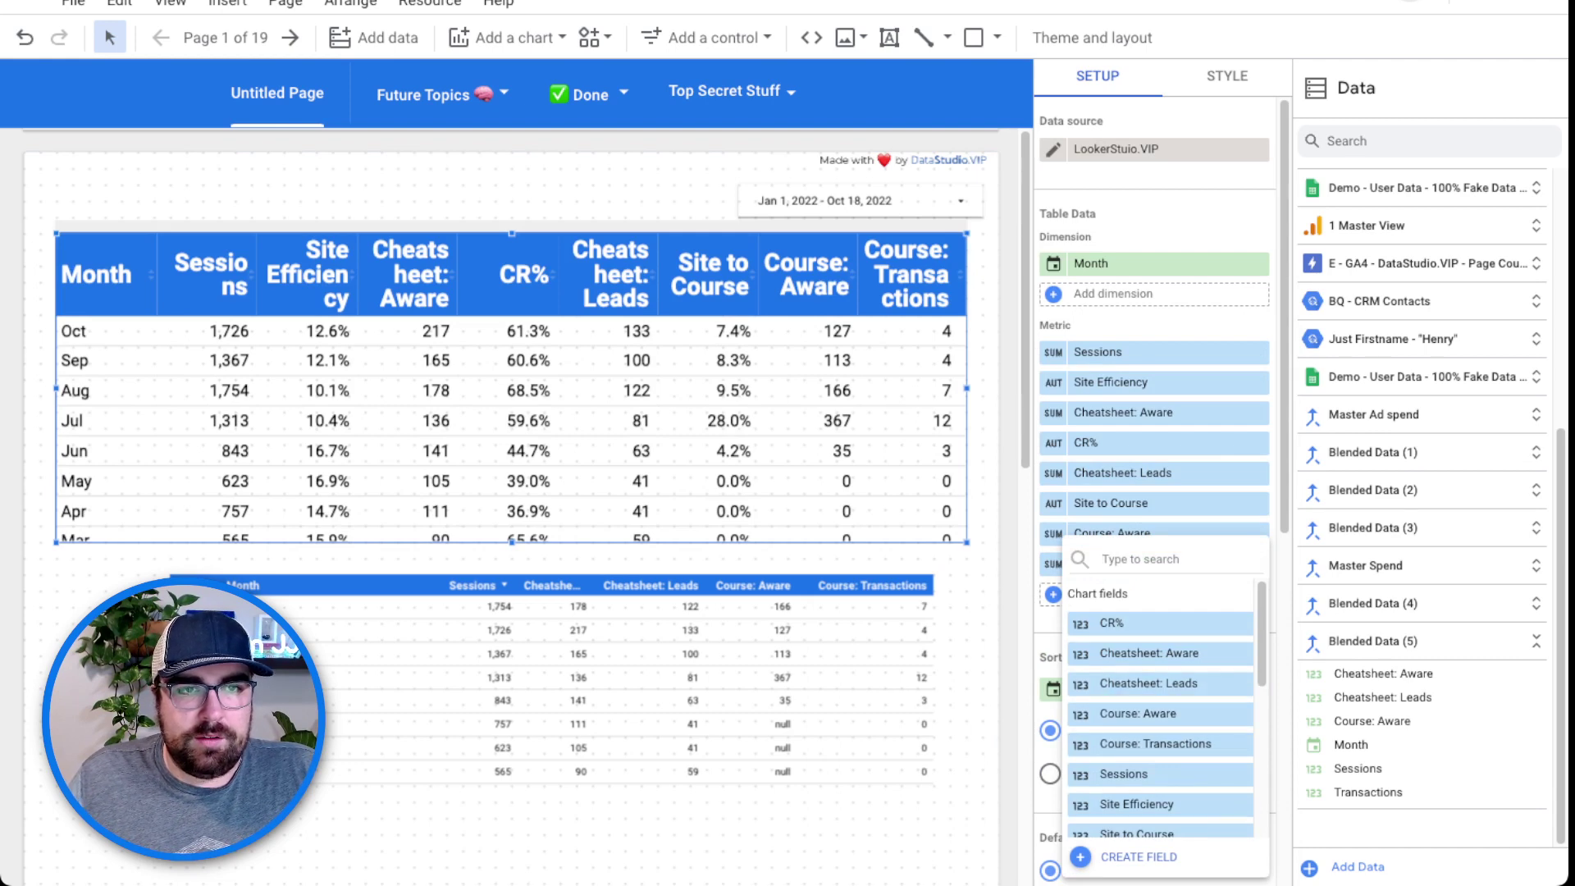
pyautogui.click(1138, 857)
pyautogui.write('cour')
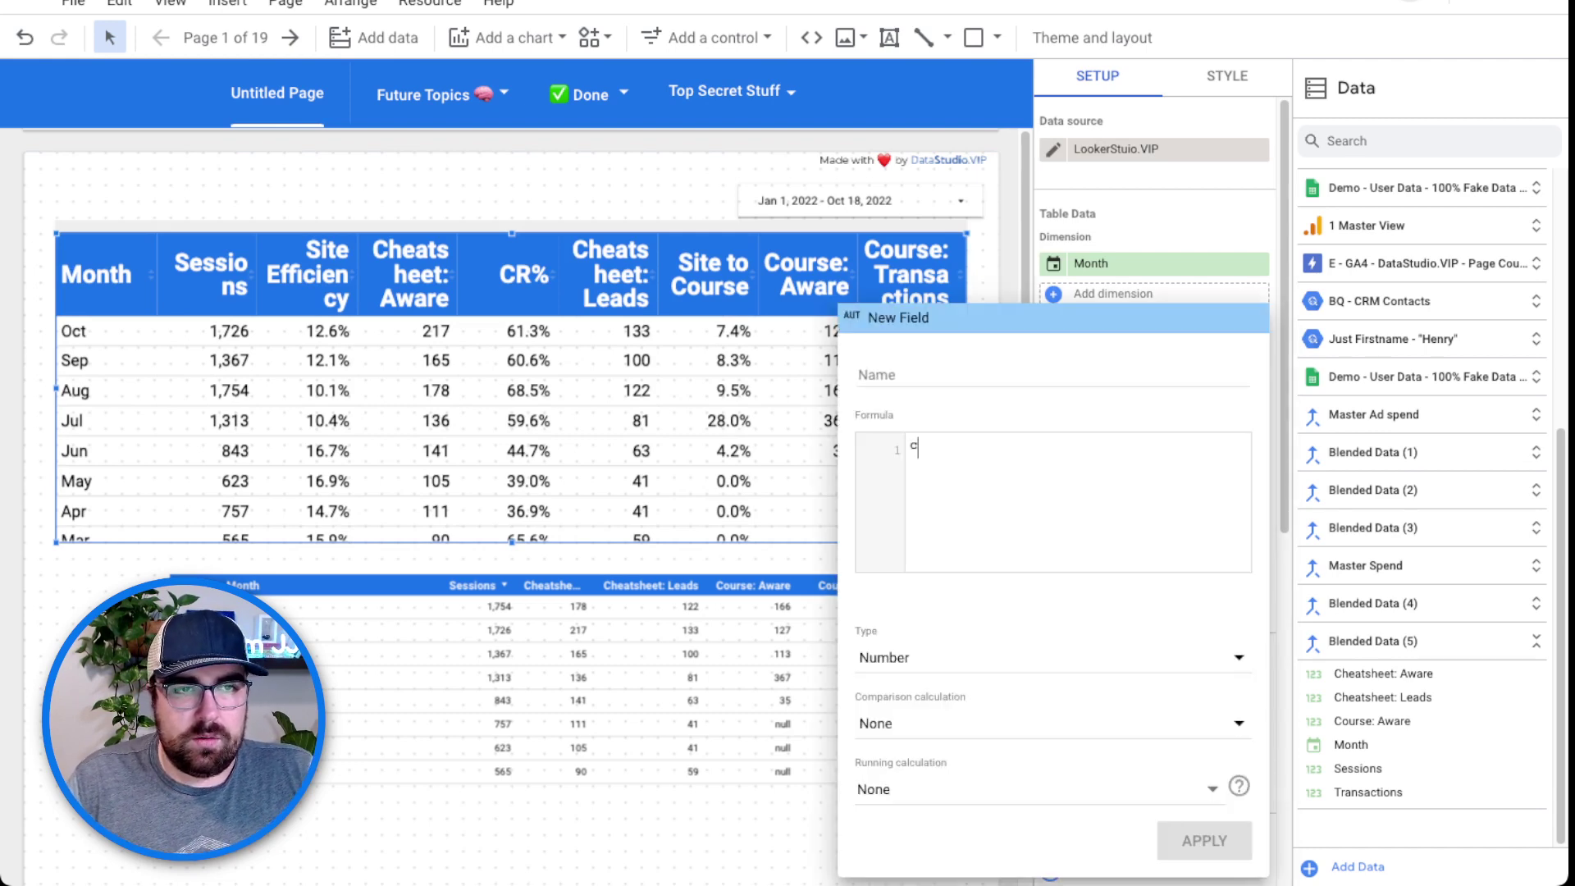
pyautogui.press('BackSpace')
pyautogui.press('BackSpace')
pyautogui.press('BackSpace')
pyautogui.press('BackSpace')
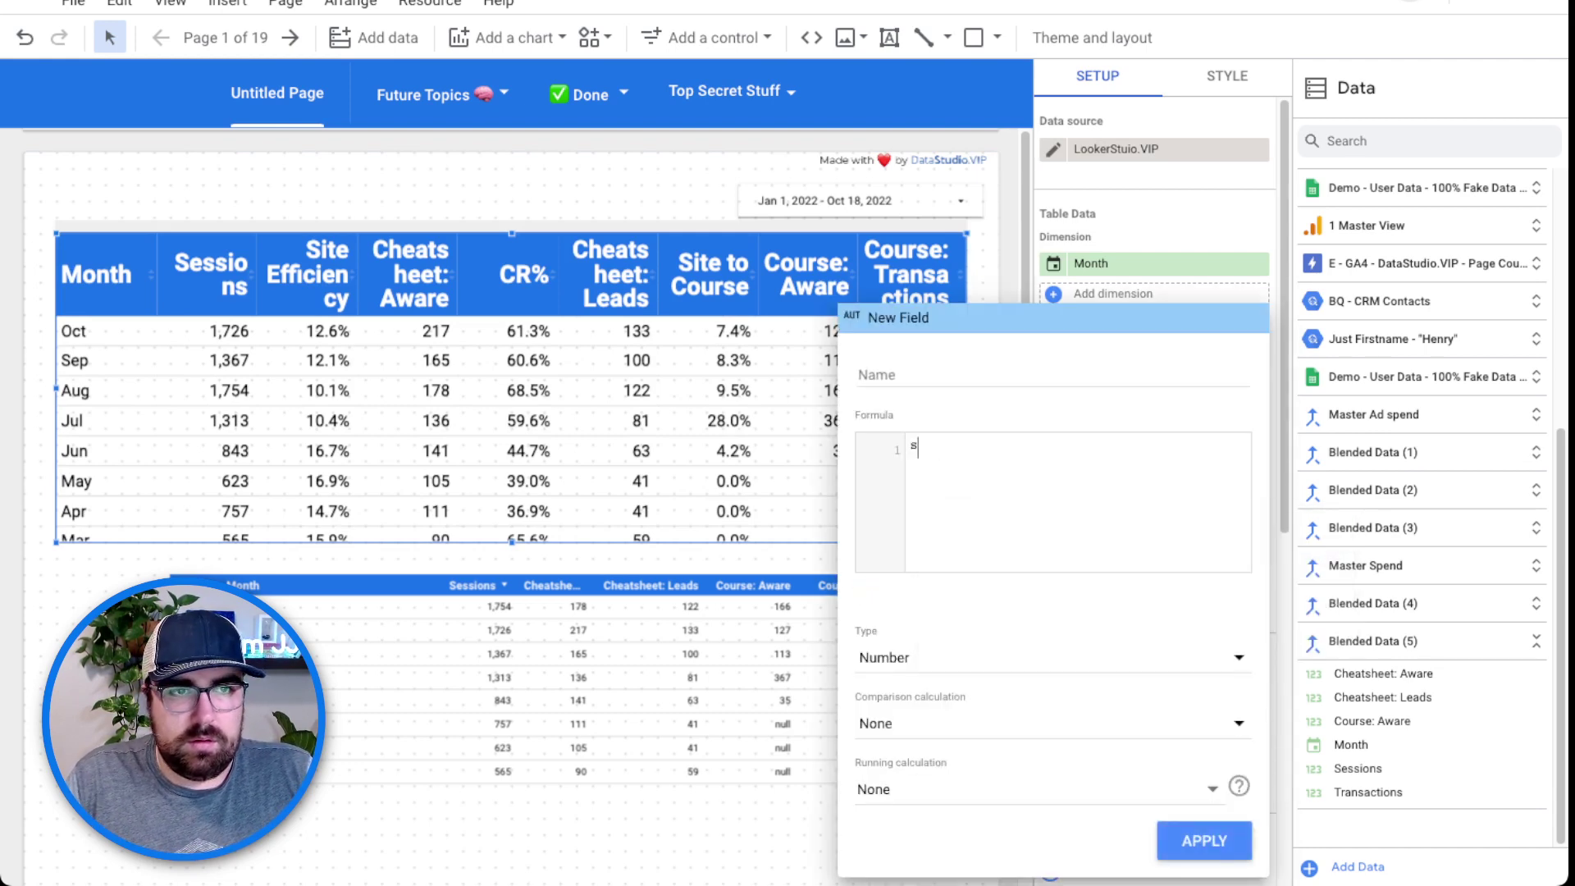
pyautogui.write('sum')
pyautogui.press('Return')
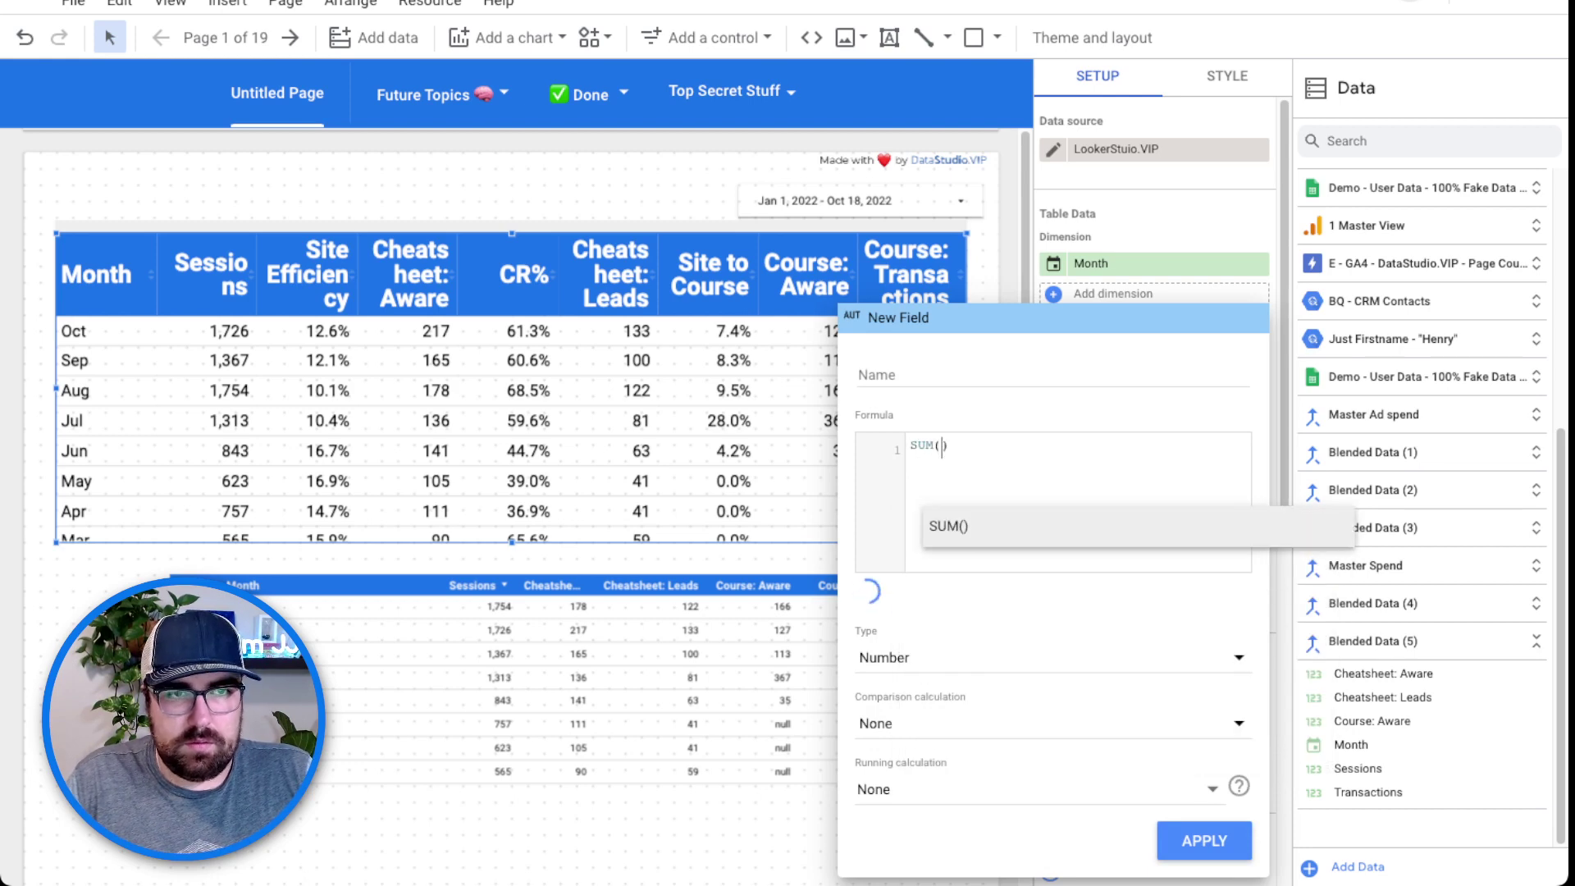
pyautogui.write('cou')
pyautogui.press('Down')
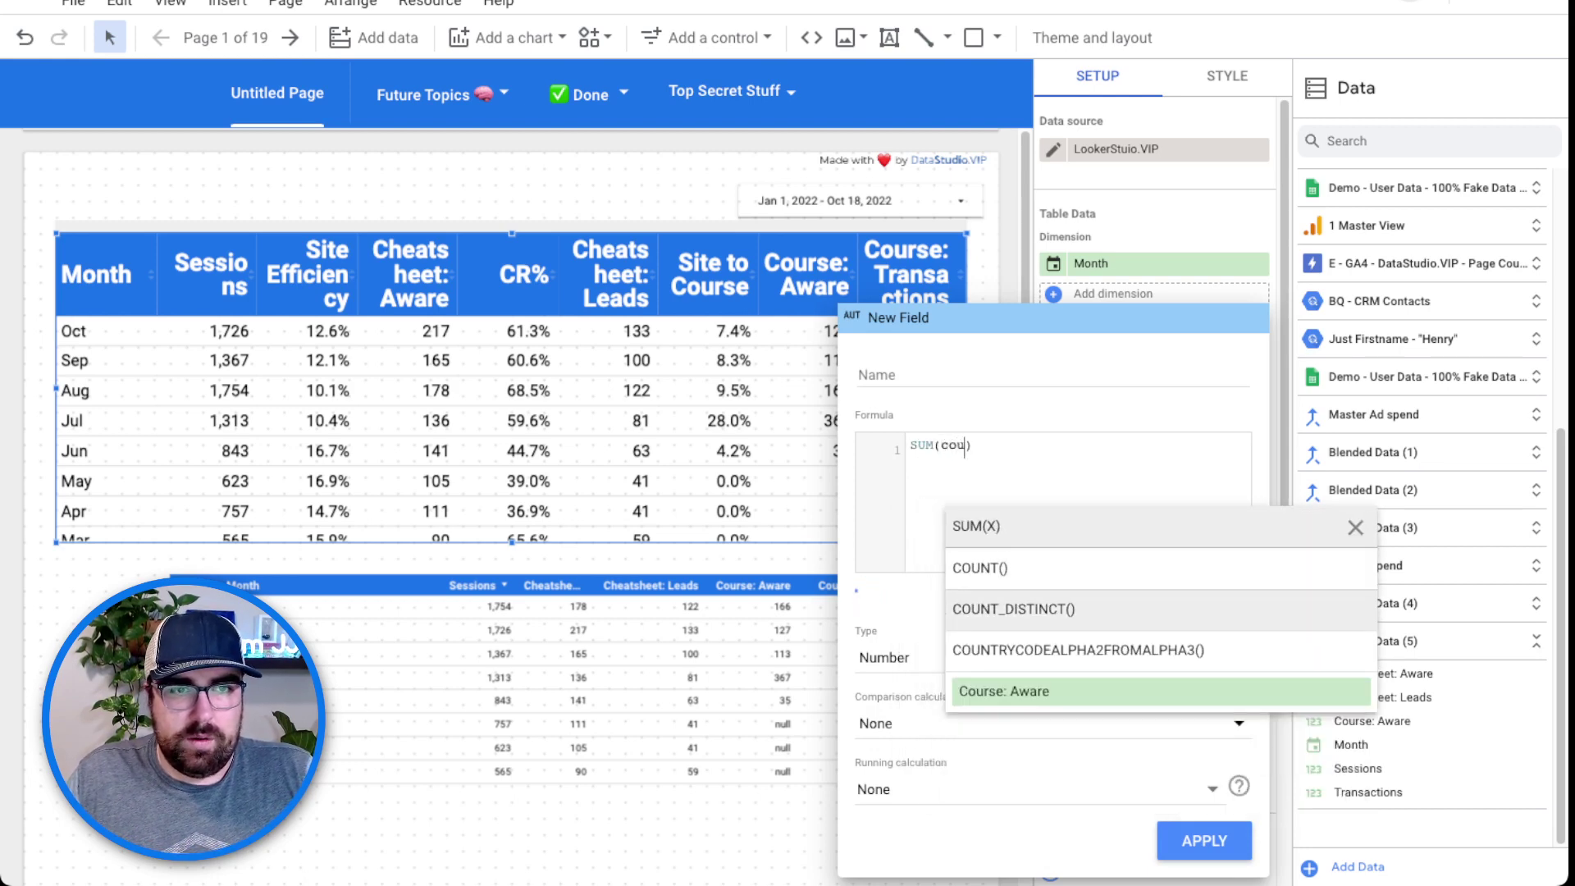
pyautogui.press('Down')
pyautogui.press('Down')
pyautogui.press('Return')
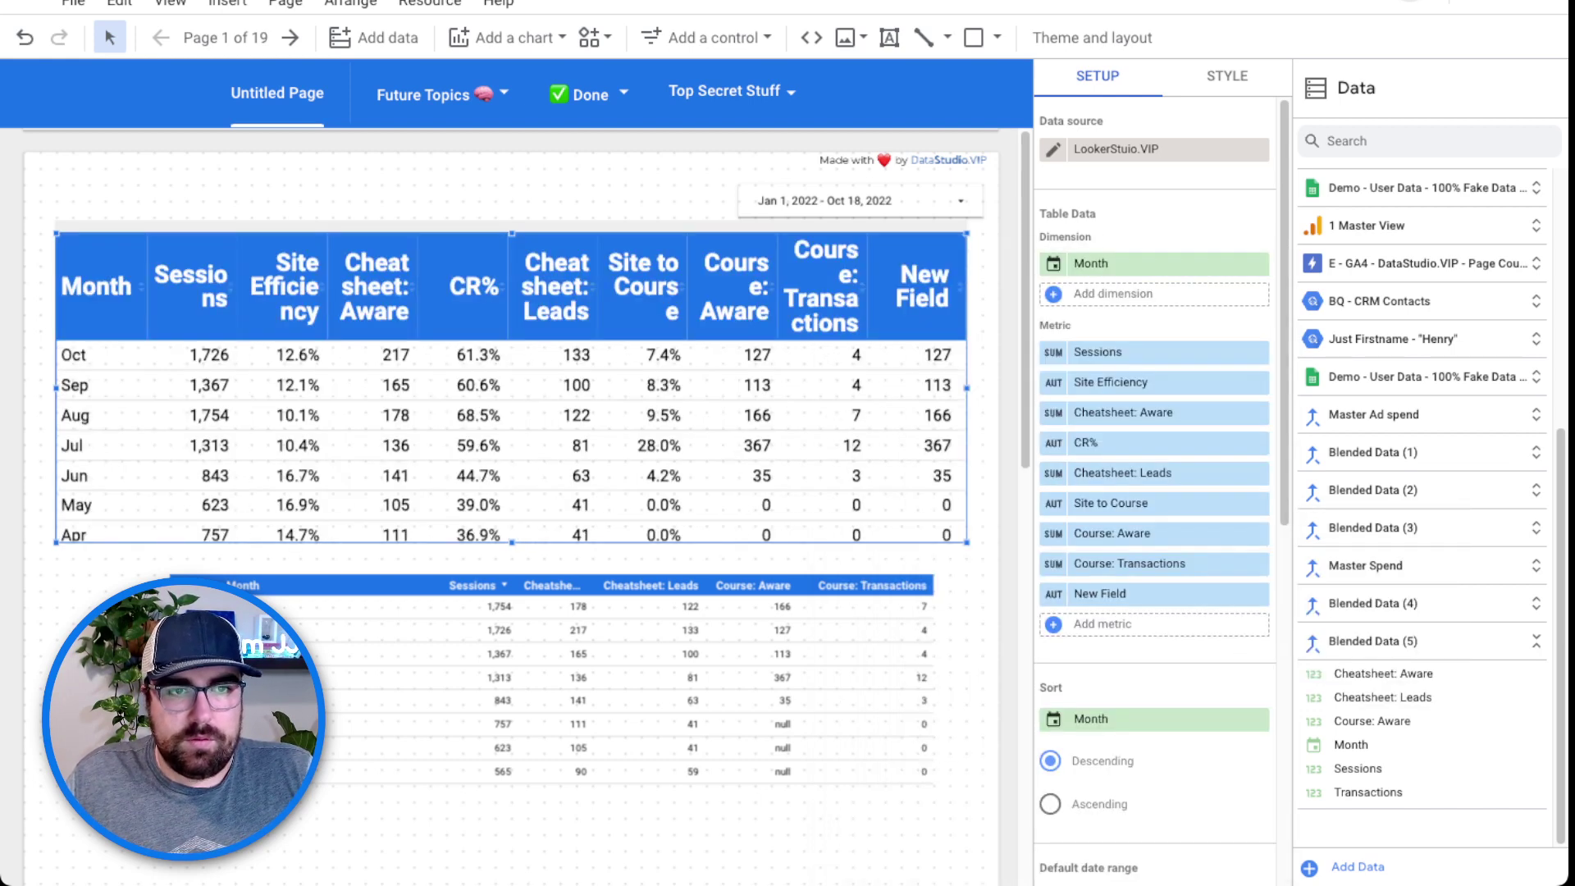
# Reopen the new calculated metric and insert SUM(Transactions) ahead of SUM(Course: Aware) in its formula.
pyautogui.click(1054, 594)
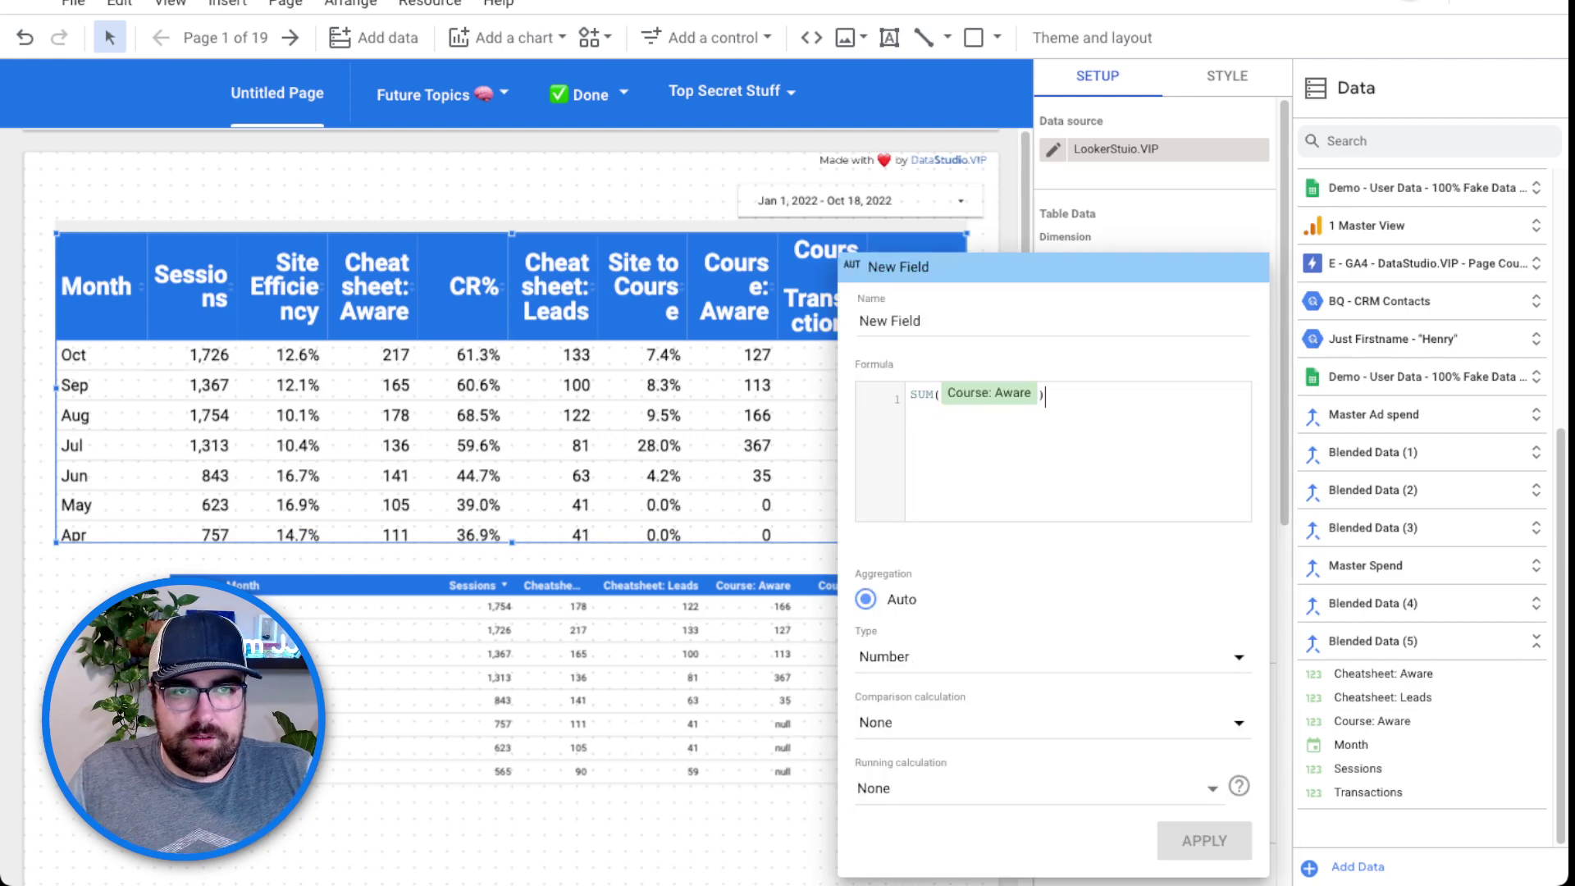
pyautogui.write('cours')
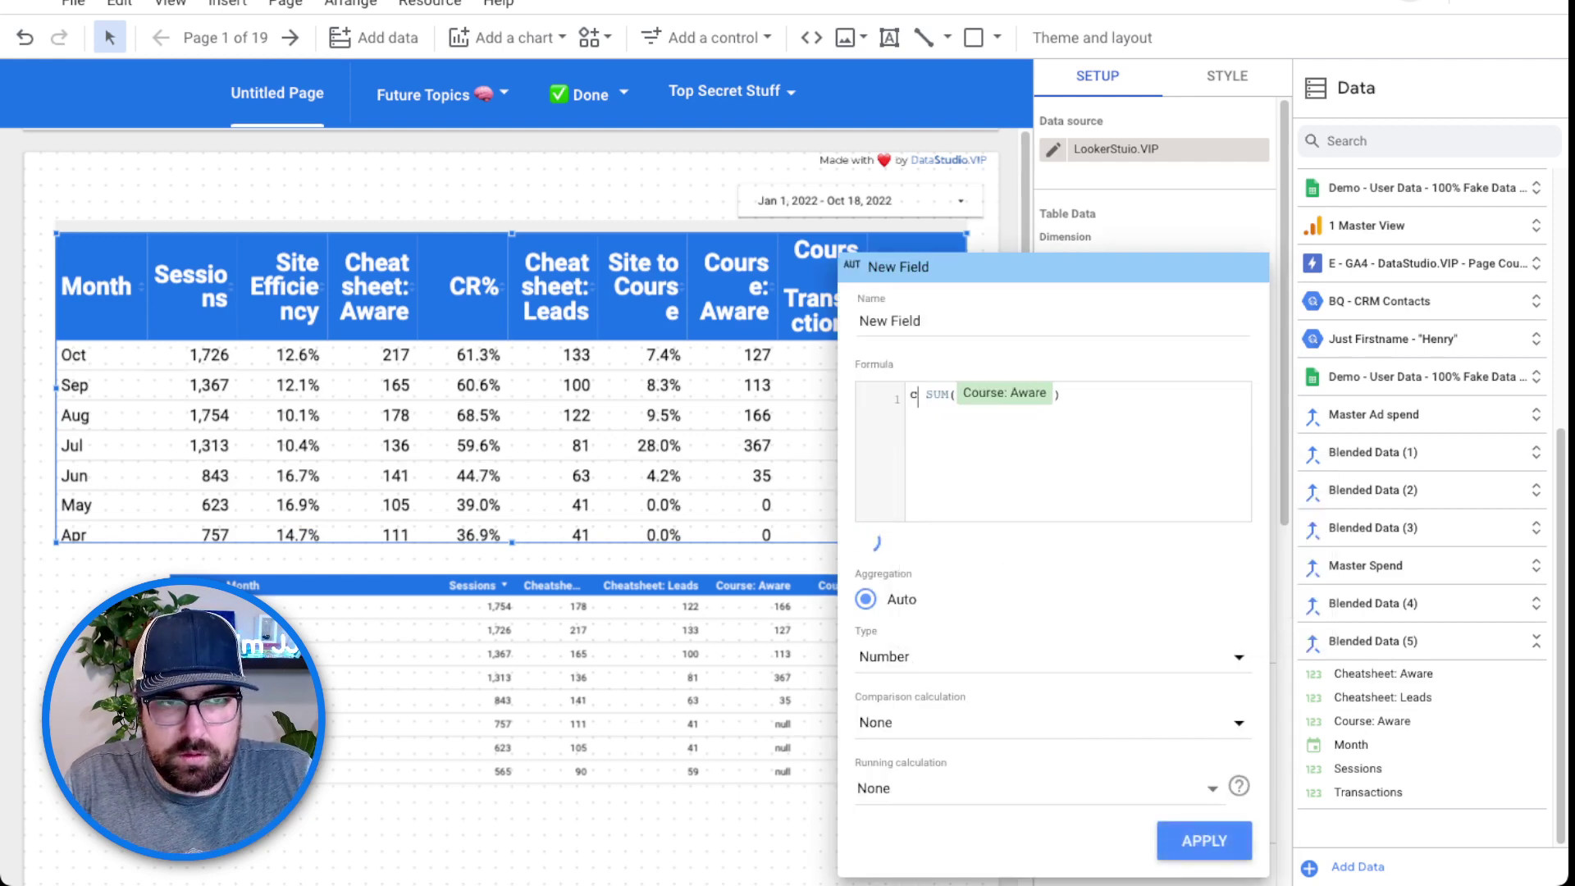
pyautogui.write('e')
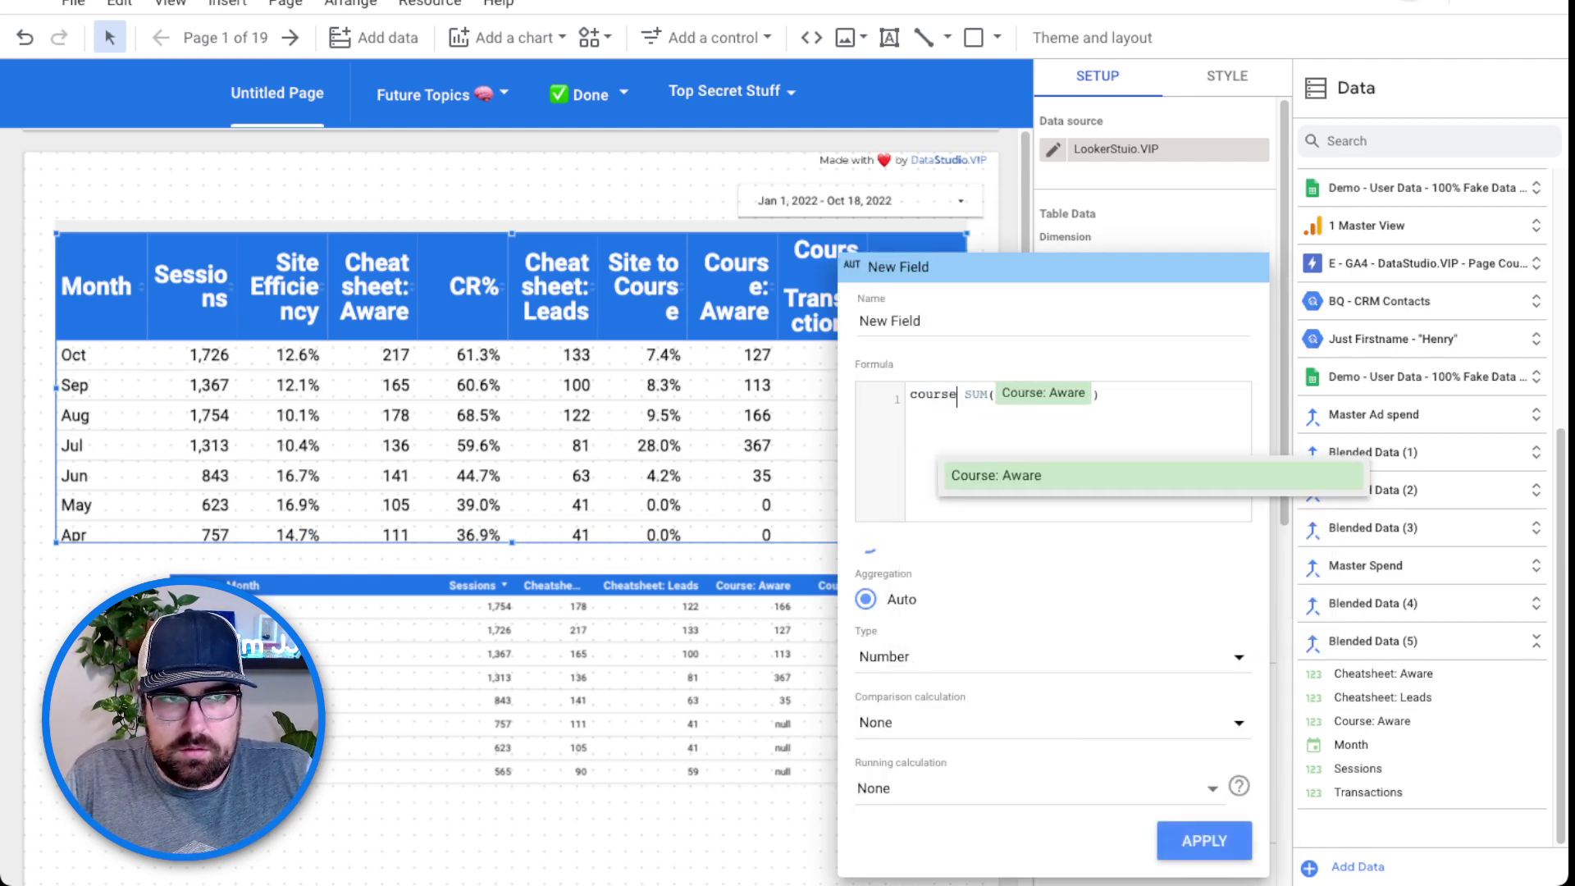
pyautogui.write(':')
pyautogui.write(' transaction')
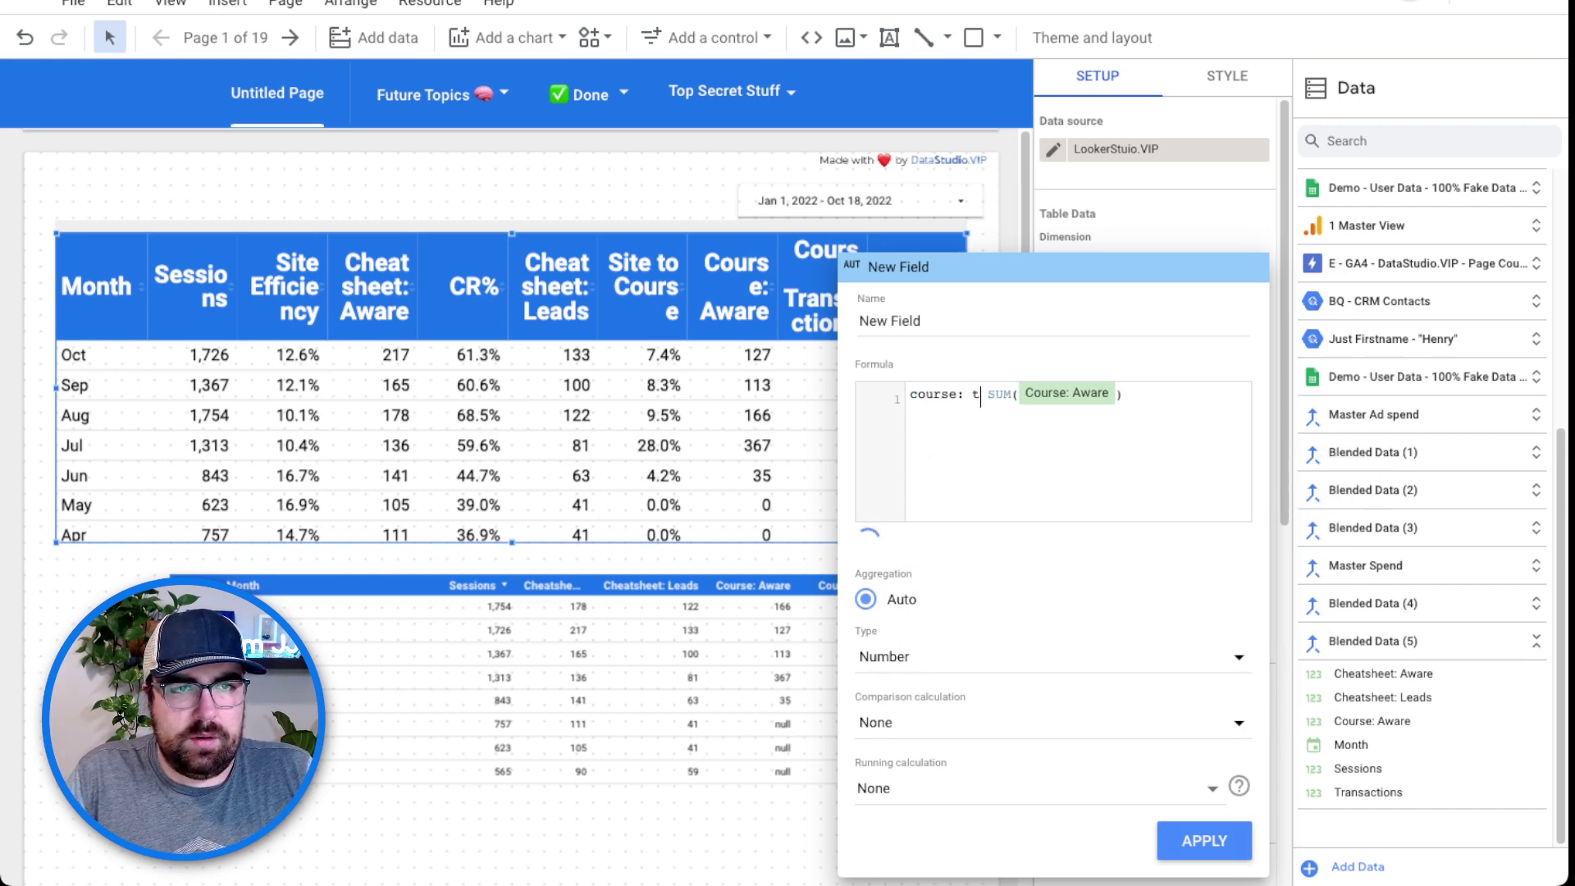
pyautogui.press('Return')
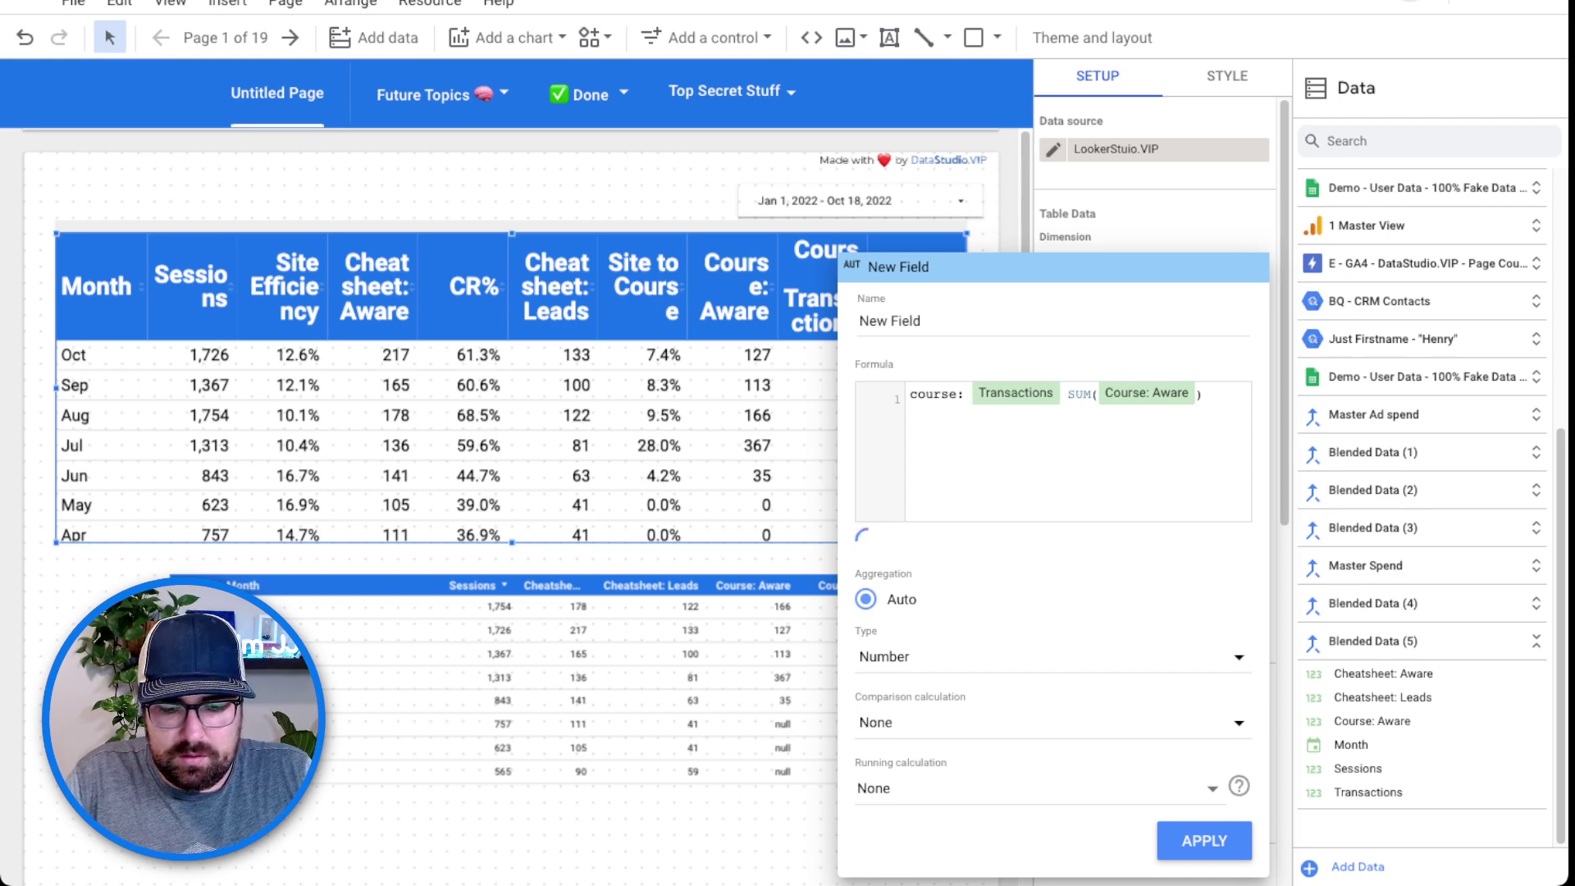
pyautogui.write('SUM(')
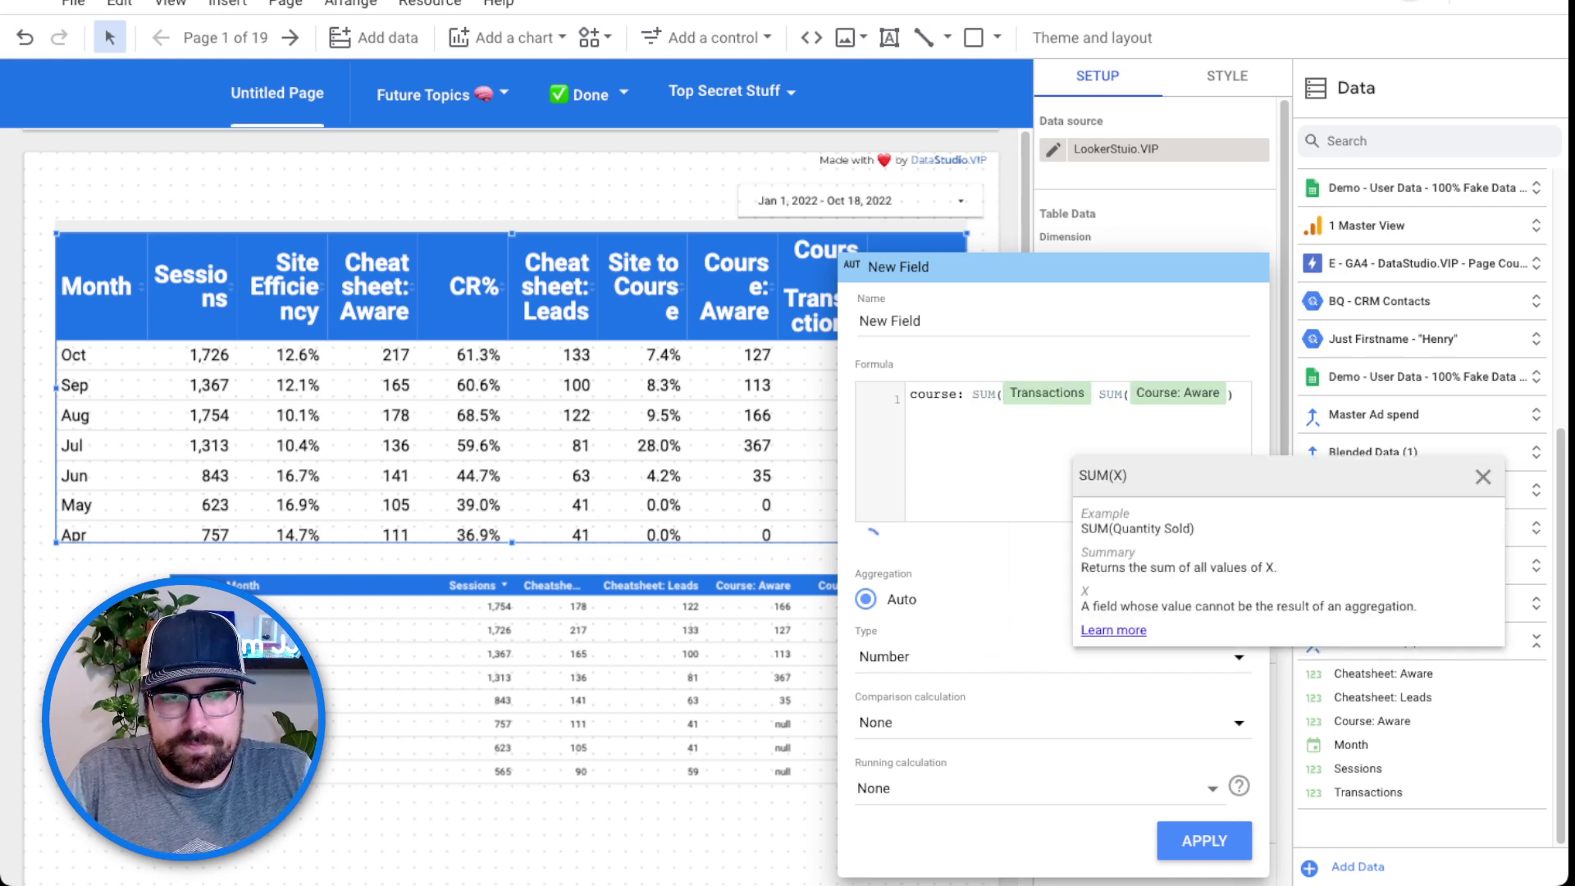
pyautogui.write(')')
# Remove the stray "course:" text and add a division sign so the formula reads SUM(Transactions)/ SUM(Course: Aware).
pyautogui.press('Home')
pyautogui.press('Right')
pyautogui.press('Right')
pyautogui.press('Right')
pyautogui.press('Right')
pyautogui.press('Right')
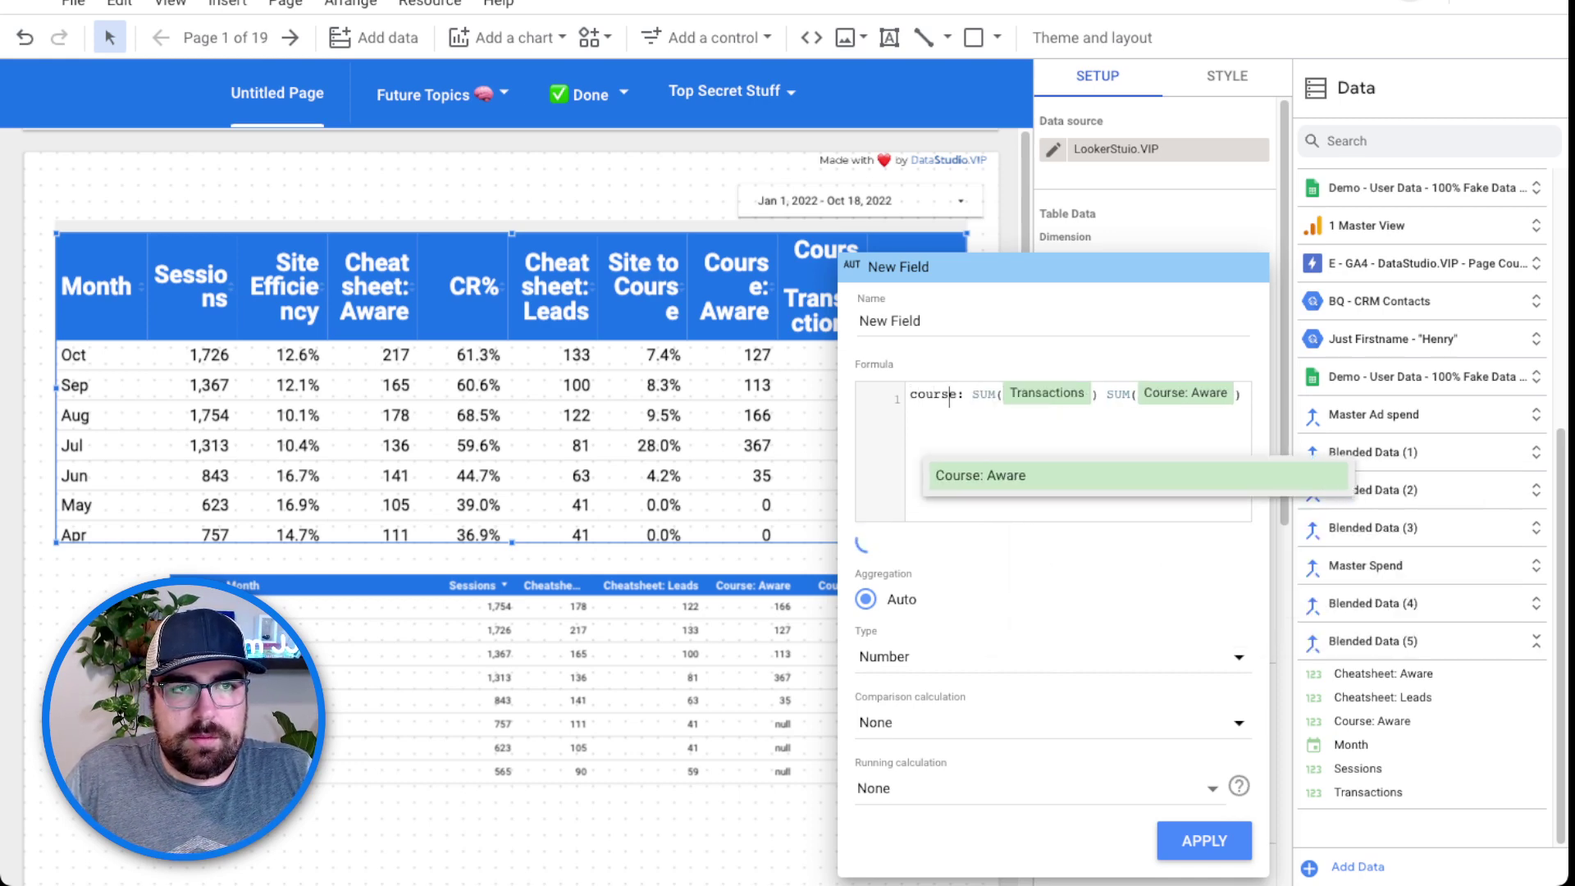
pyautogui.press('BackSpace')
pyautogui.press('BackSpace')
pyautogui.press('BackSpace')
pyautogui.press('BackSpace')
pyautogui.press('BackSpace')
pyautogui.press('Delete')
pyautogui.press('Delete')
pyautogui.press('Delete')
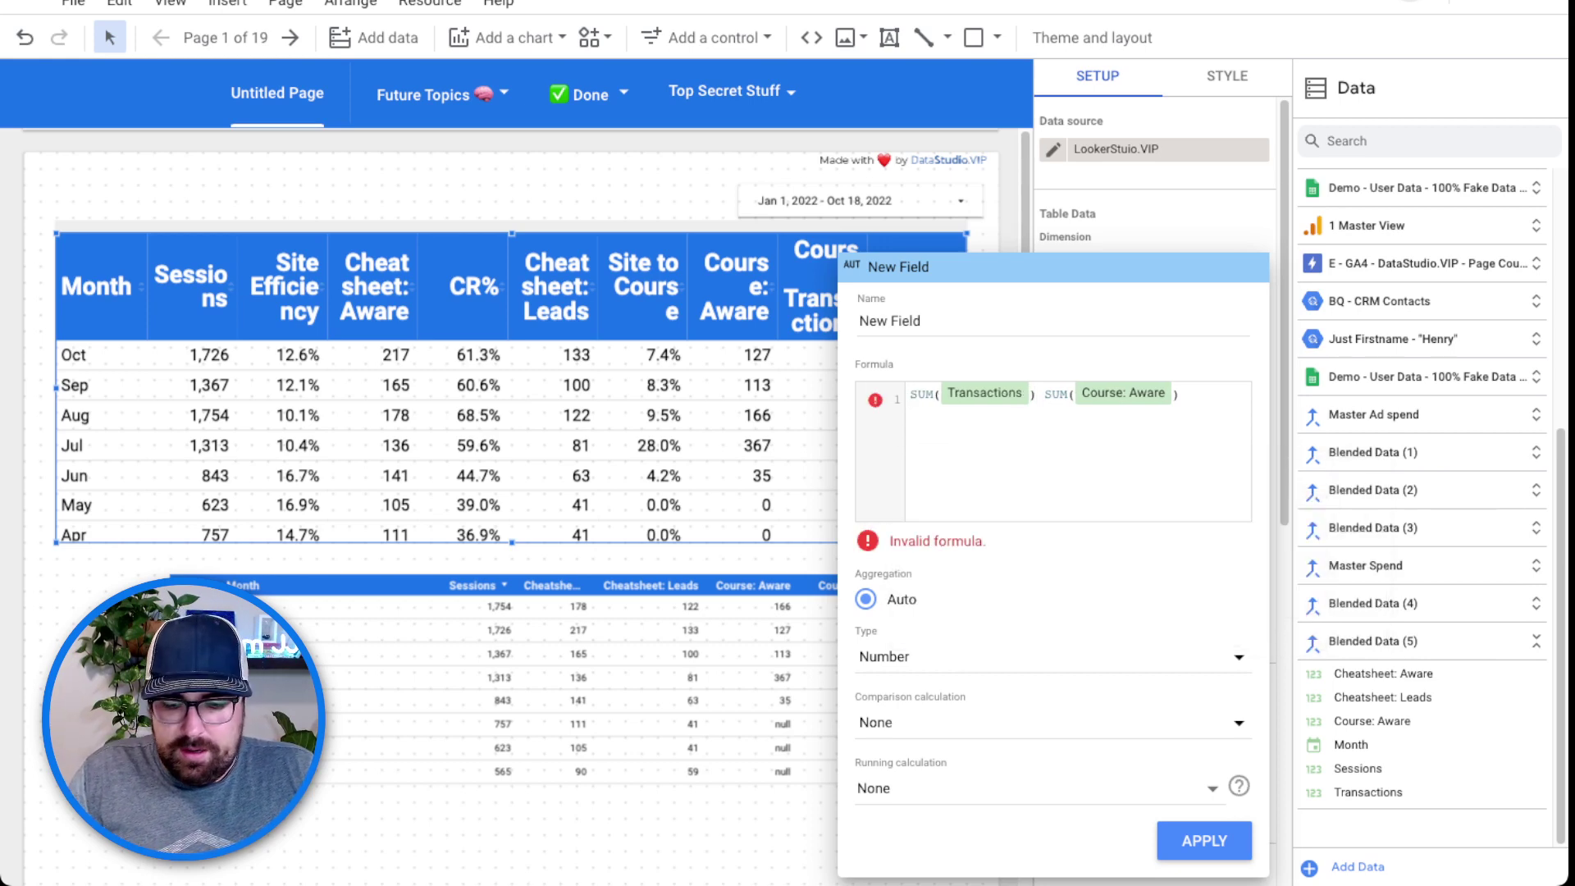
pyautogui.write('/')
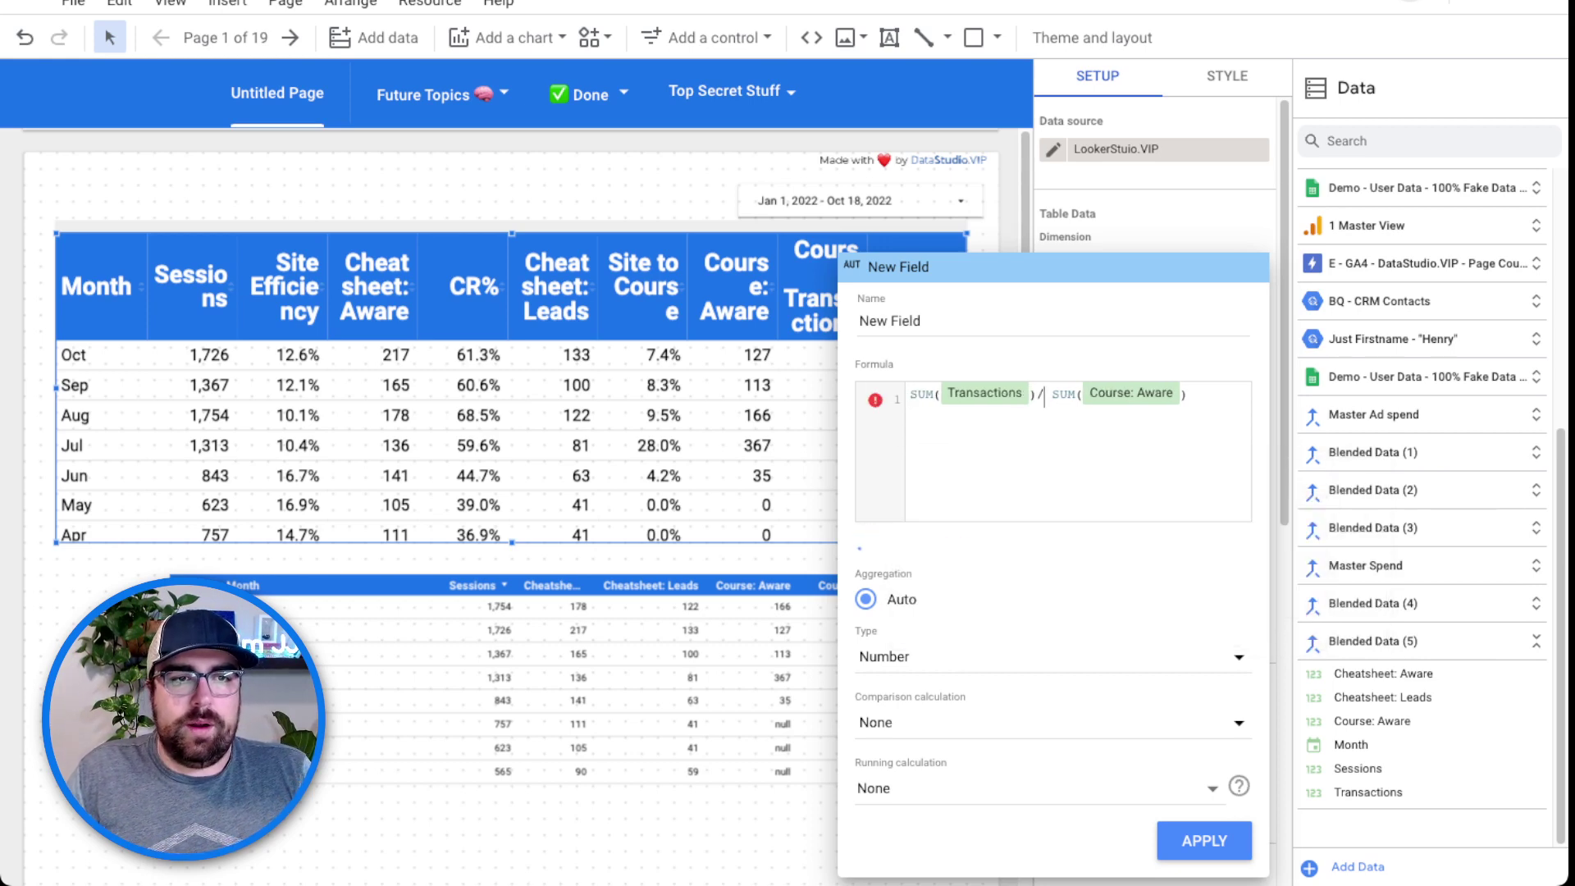
# Apply the transactions per course awareness formula and try to set the metric's type to Percent.
pyautogui.click(1053, 656)
pyautogui.moveTo(1148, 675)
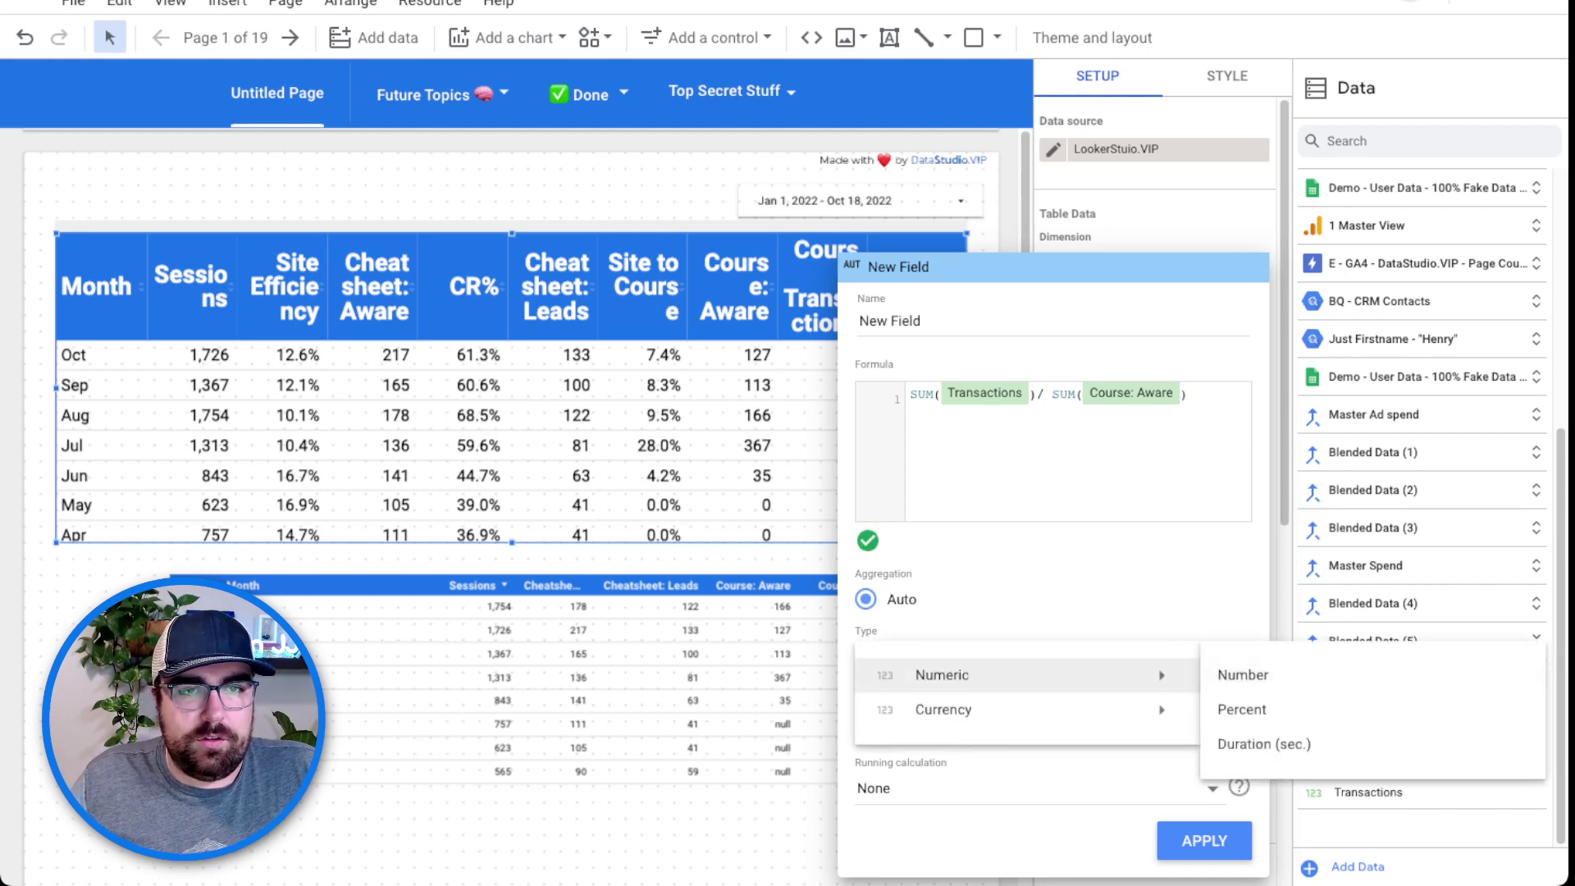
pyautogui.click(1241, 709)
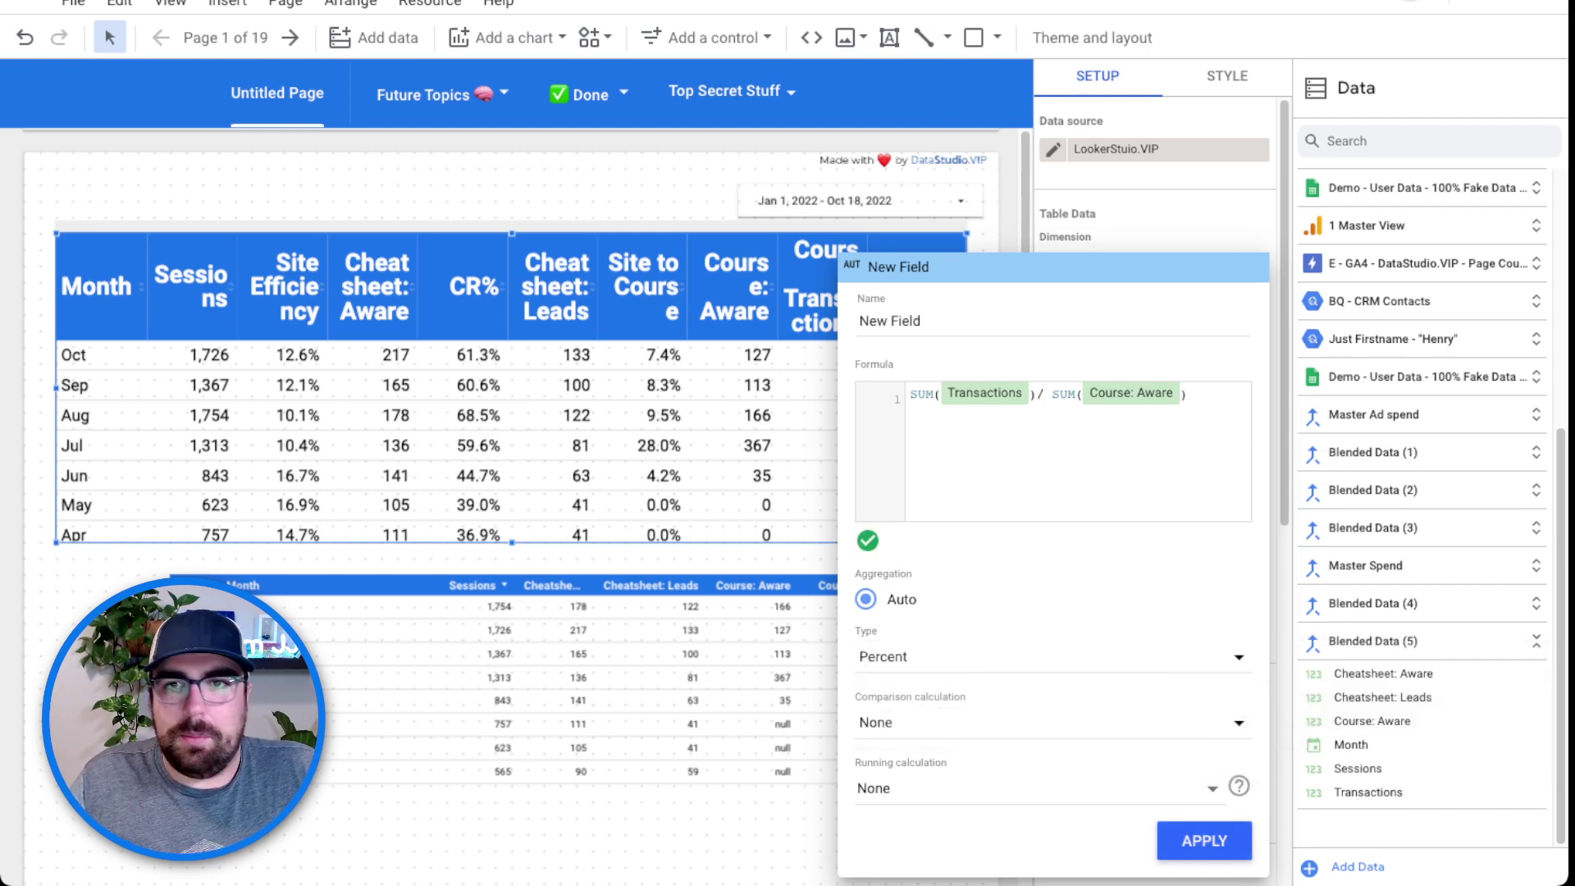
pyautogui.click(1204, 841)
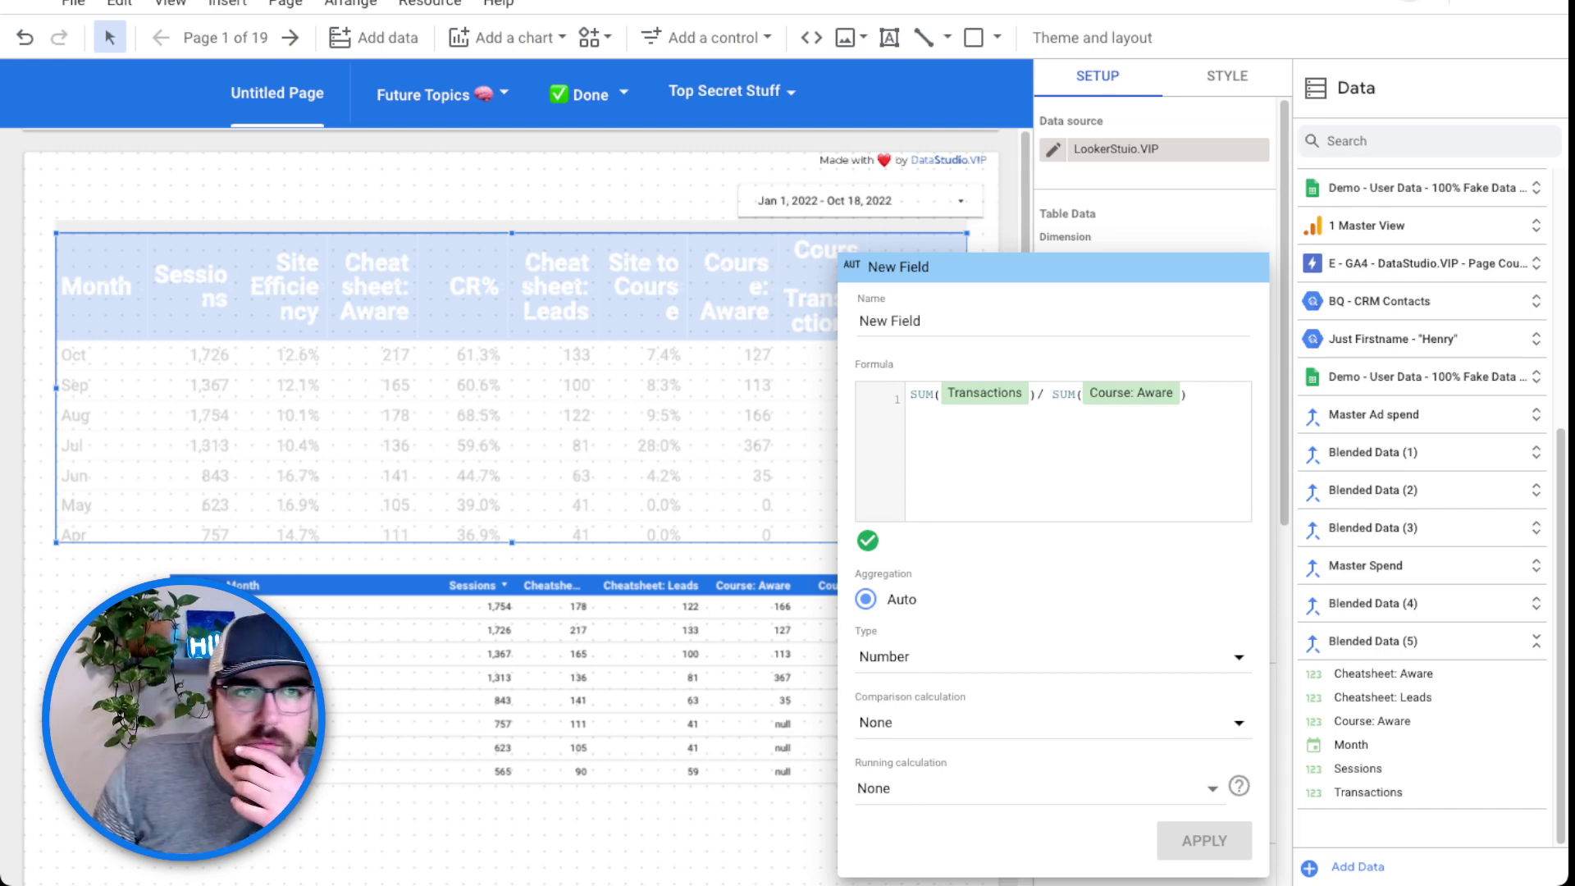
# Name the new calculated metric "Conversion Rate" and apply the change.
pyautogui.moveTo(923, 320); pyautogui.dragTo(859, 321)
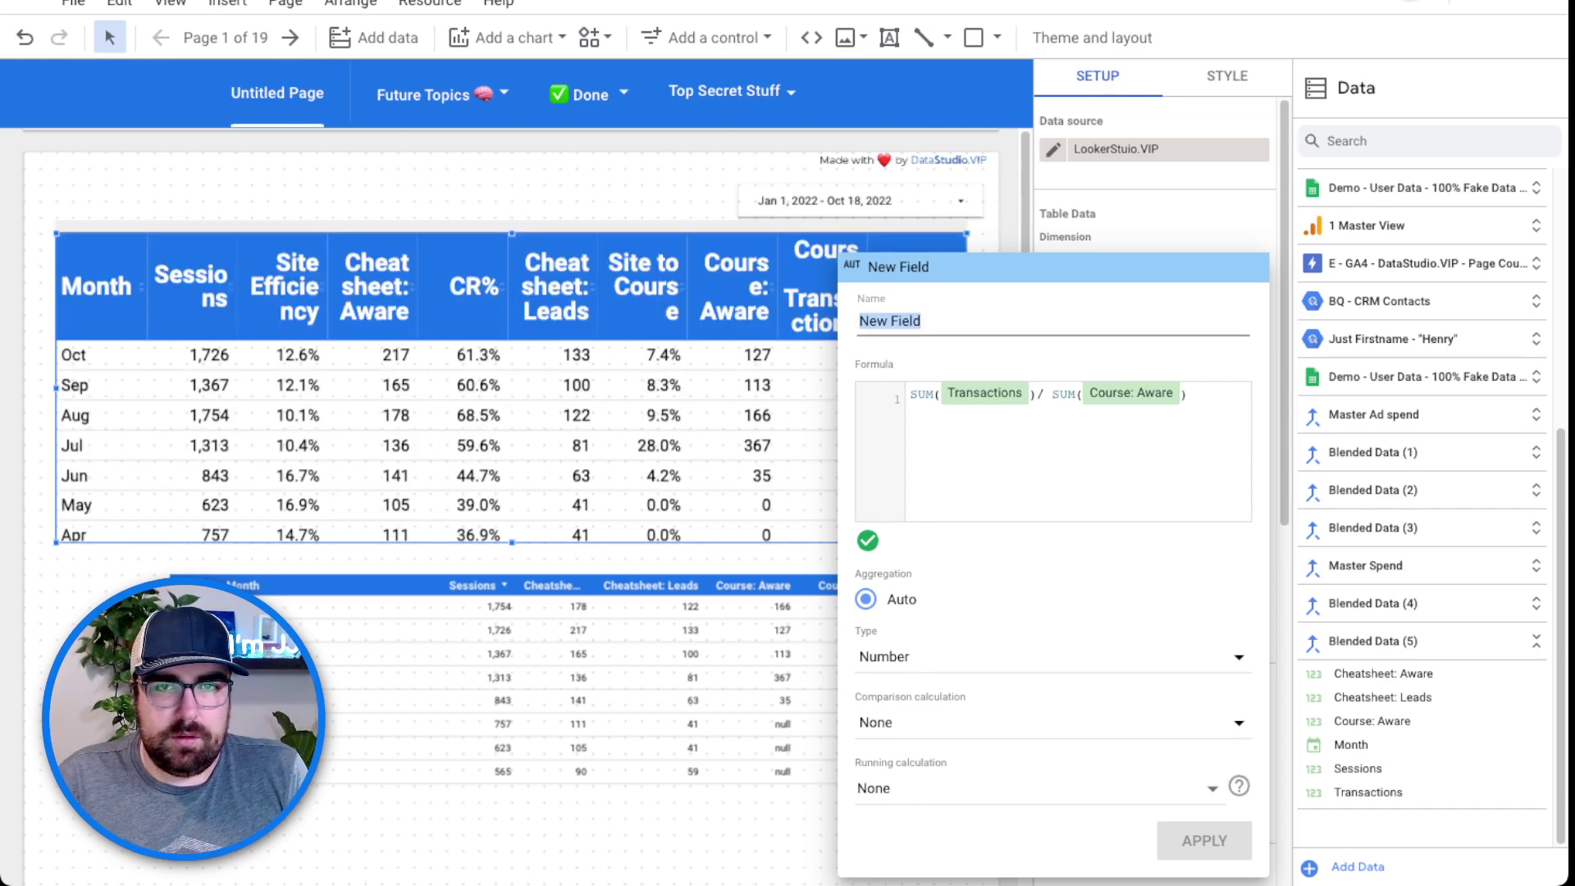
pyautogui.write('Conversion')
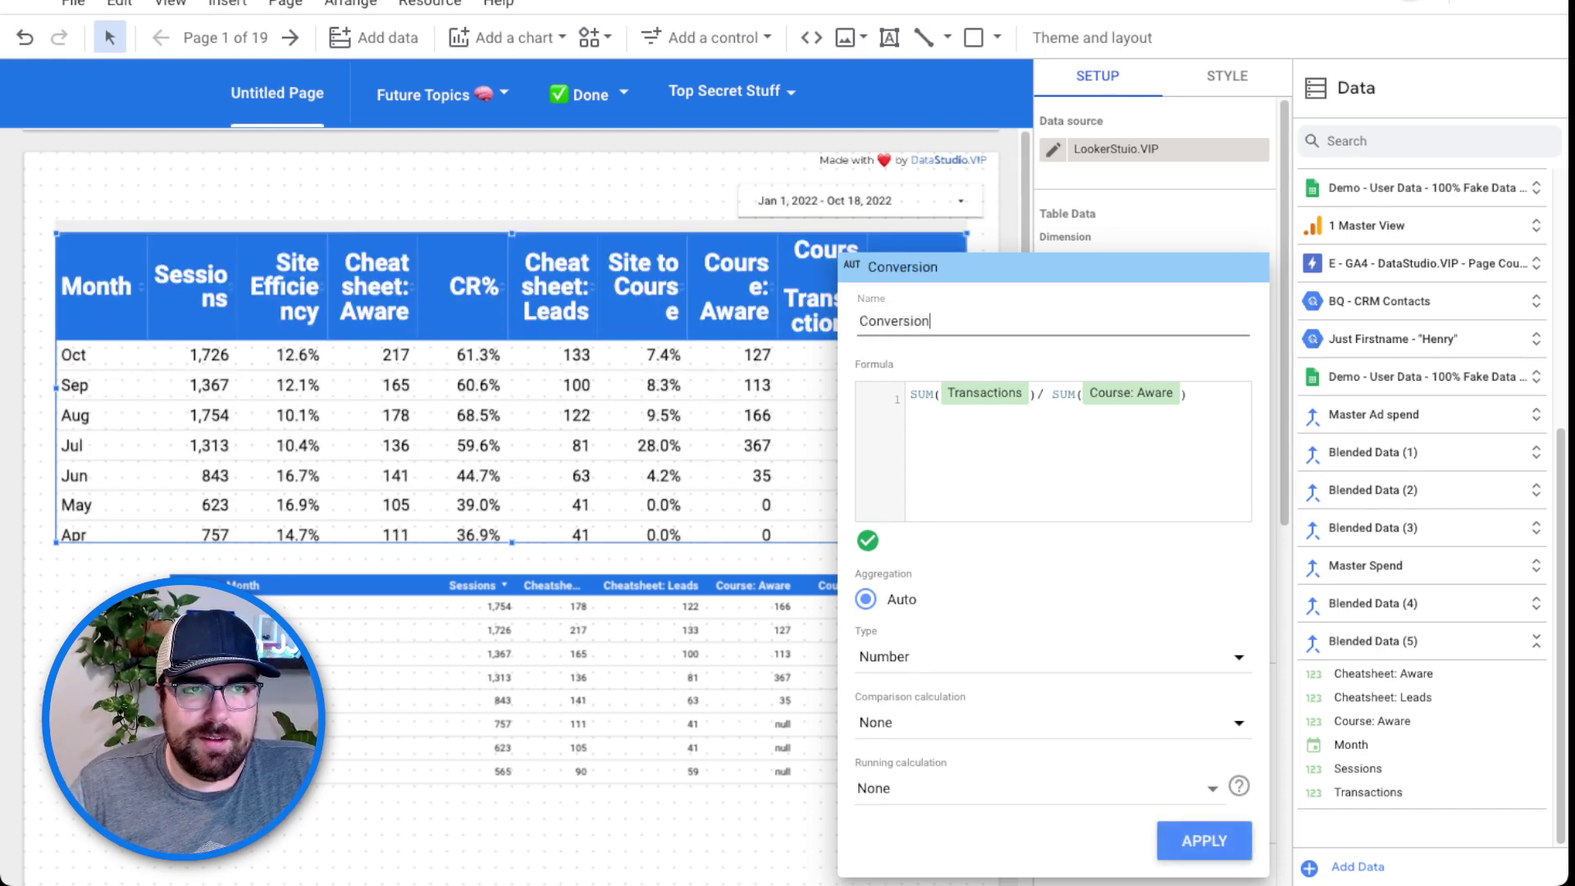
pyautogui.write(' Rate')
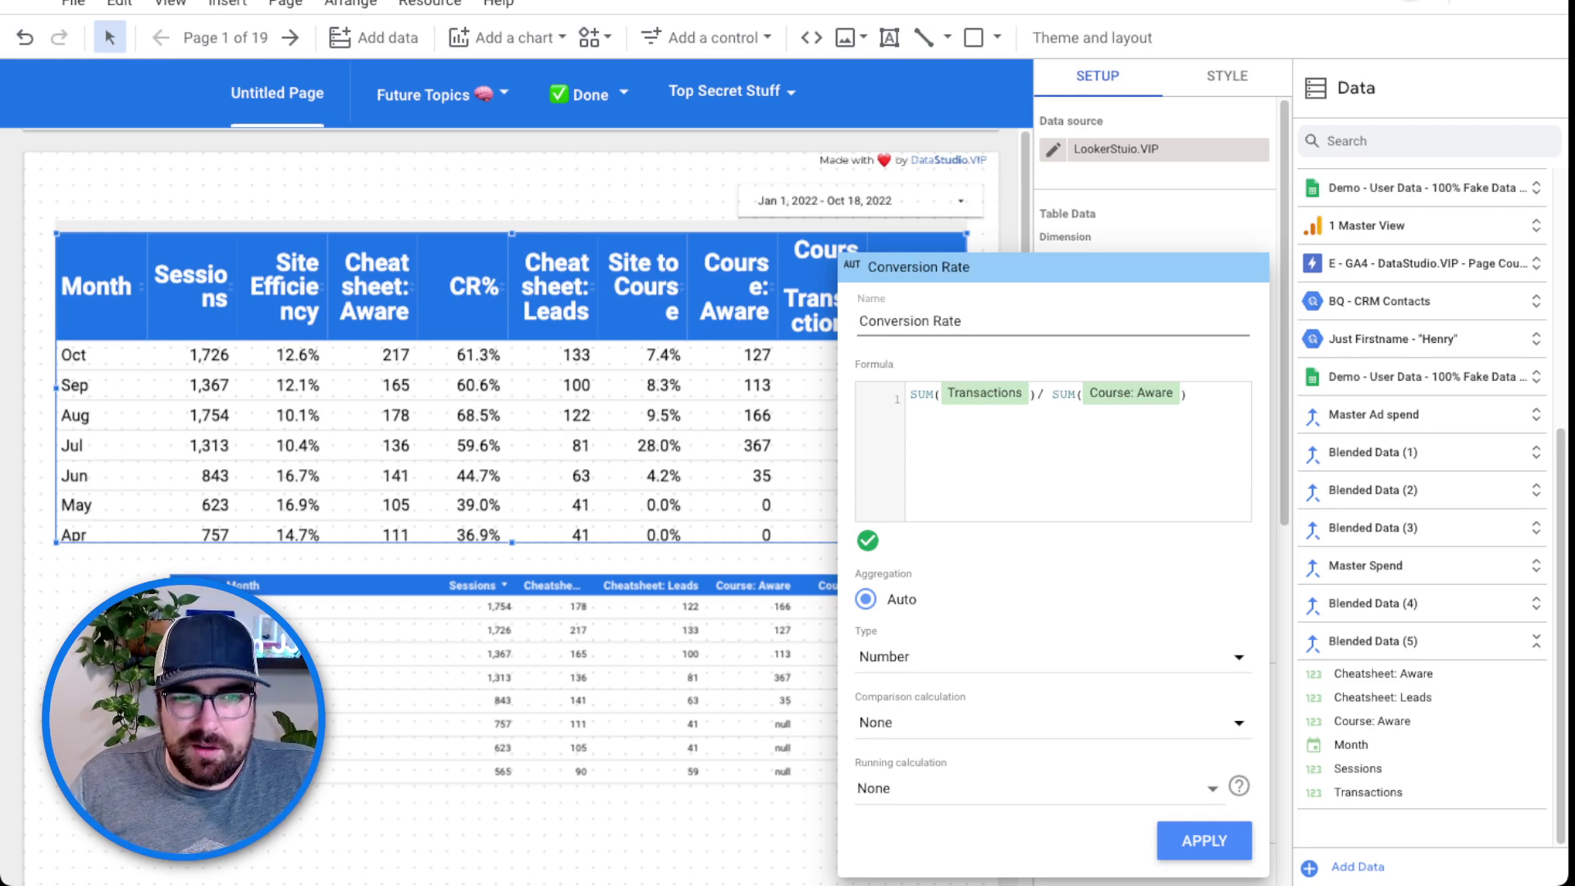
pyautogui.click(1204, 840)
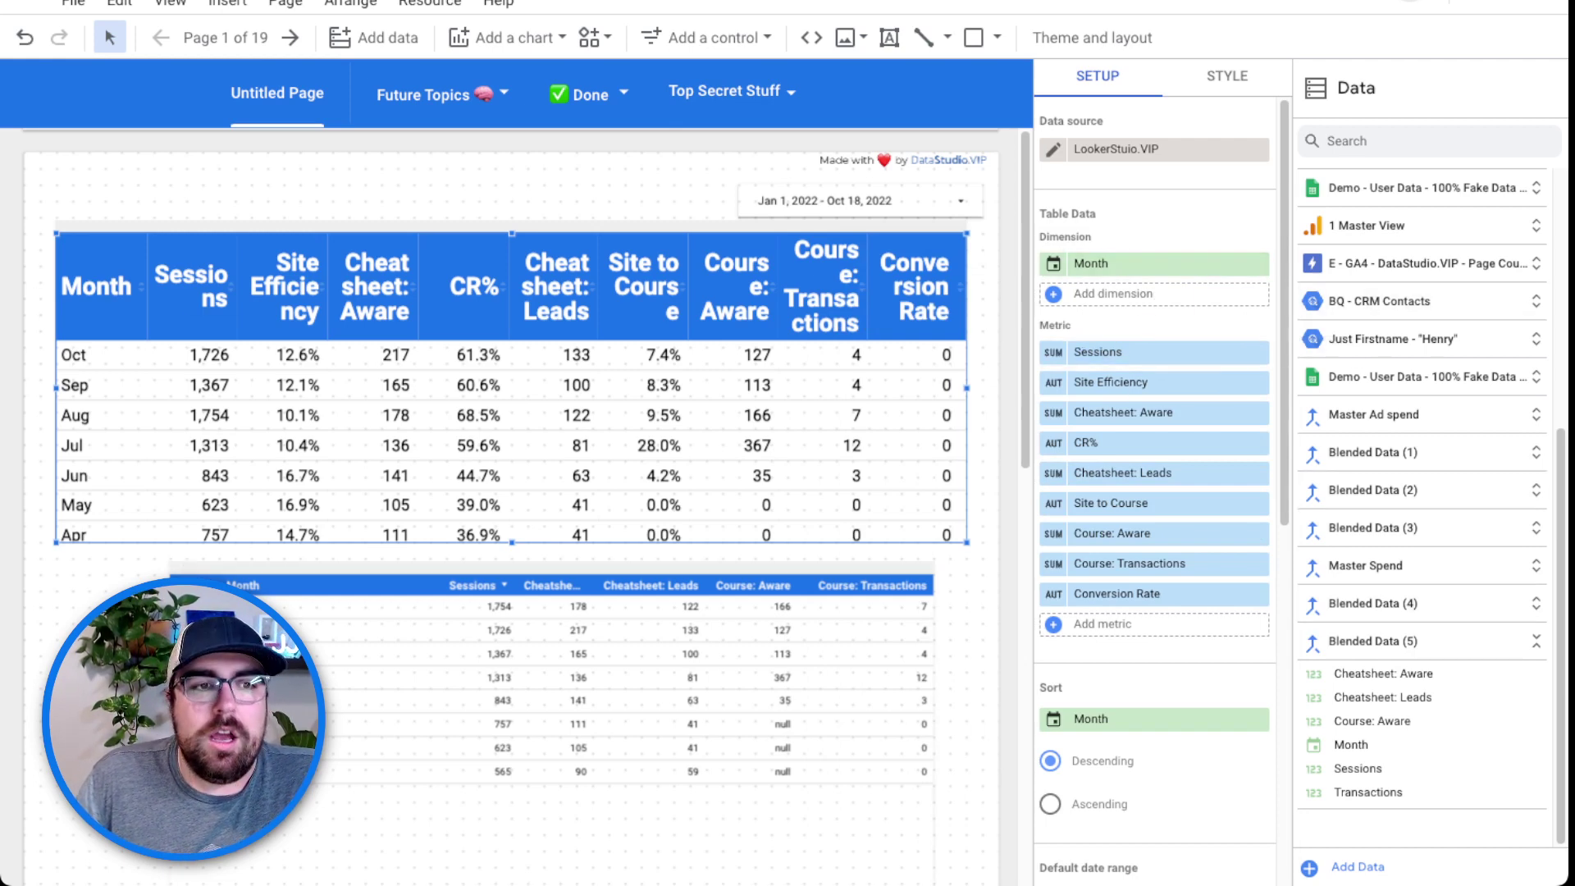
# Delete the small monthly table beneath the large table.
pyautogui.click(550, 656)
pyautogui.press('Delete')
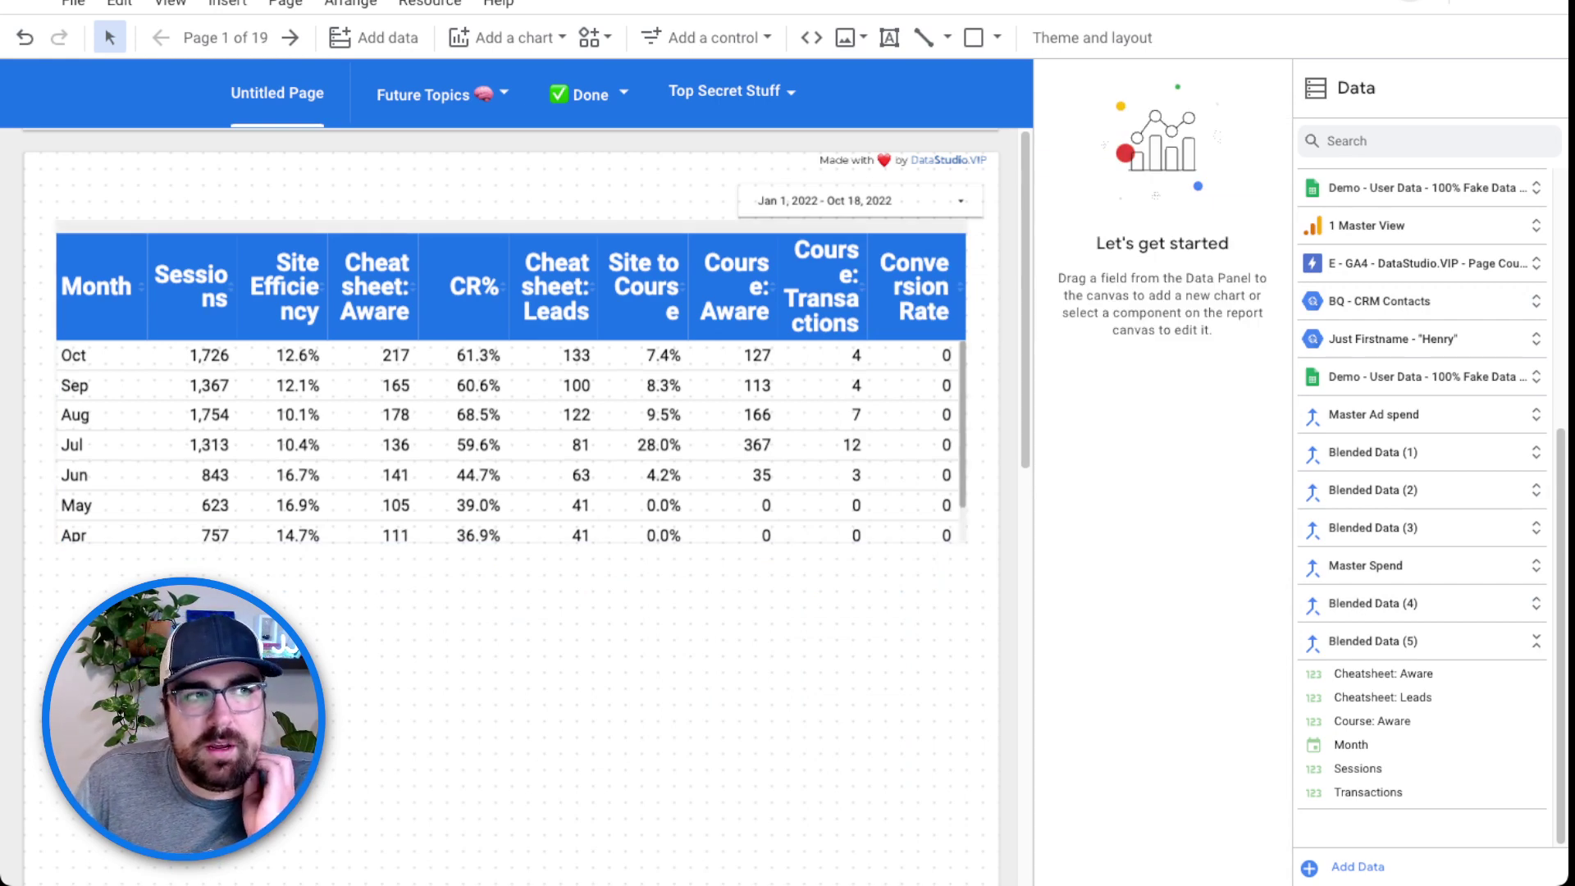
# Set the type of the large table's Conversion Rate metric to Percent and apply it.
pyautogui.click(280, 355)
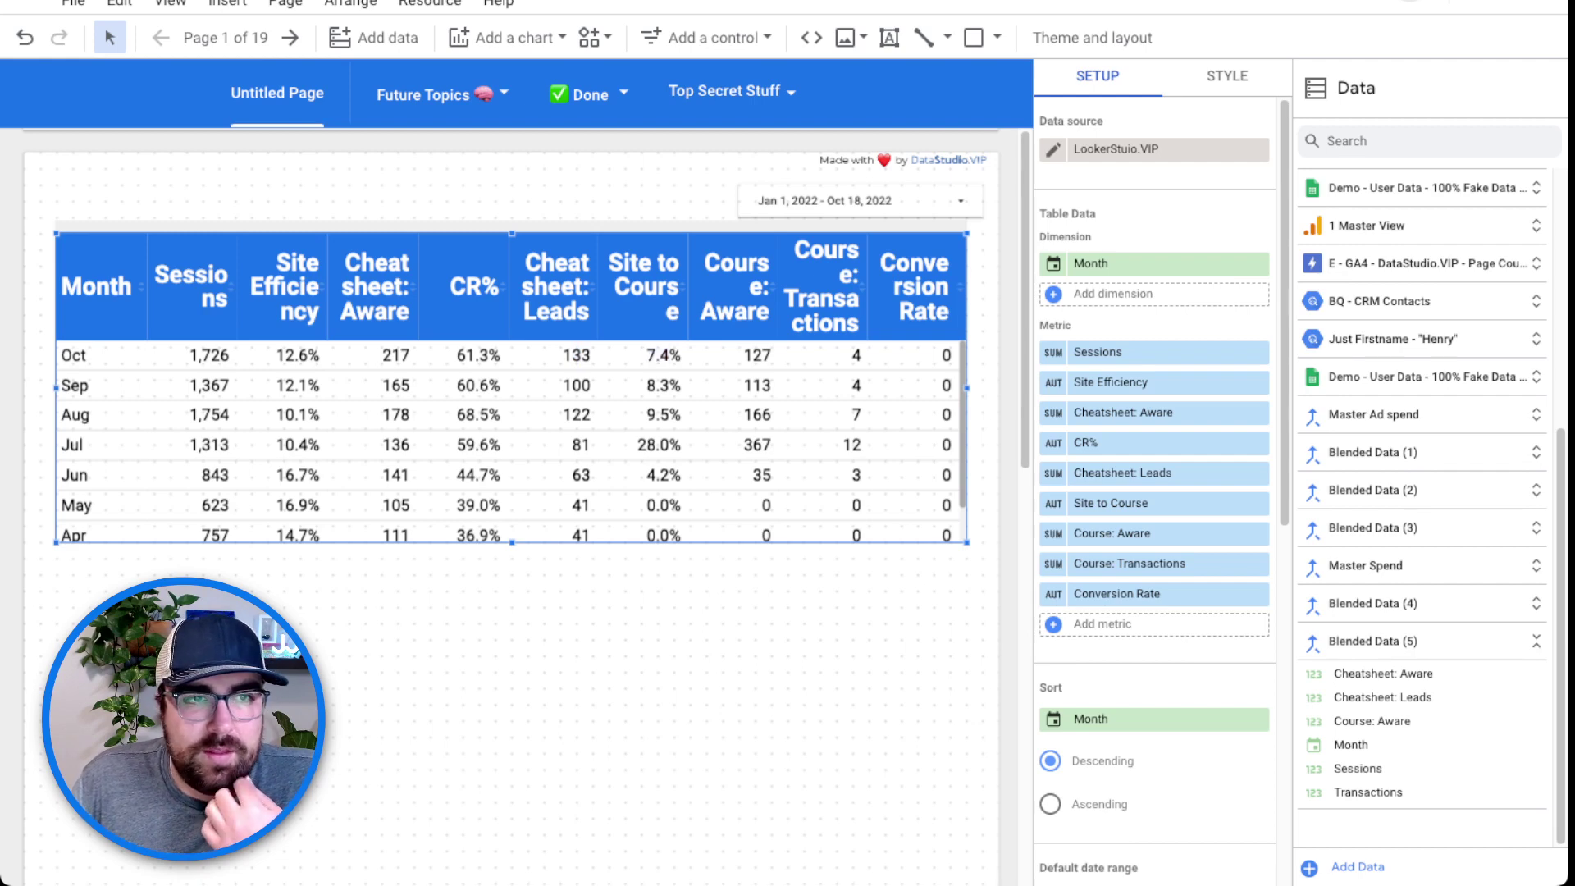
pyautogui.scroll(-2, 758, 354)
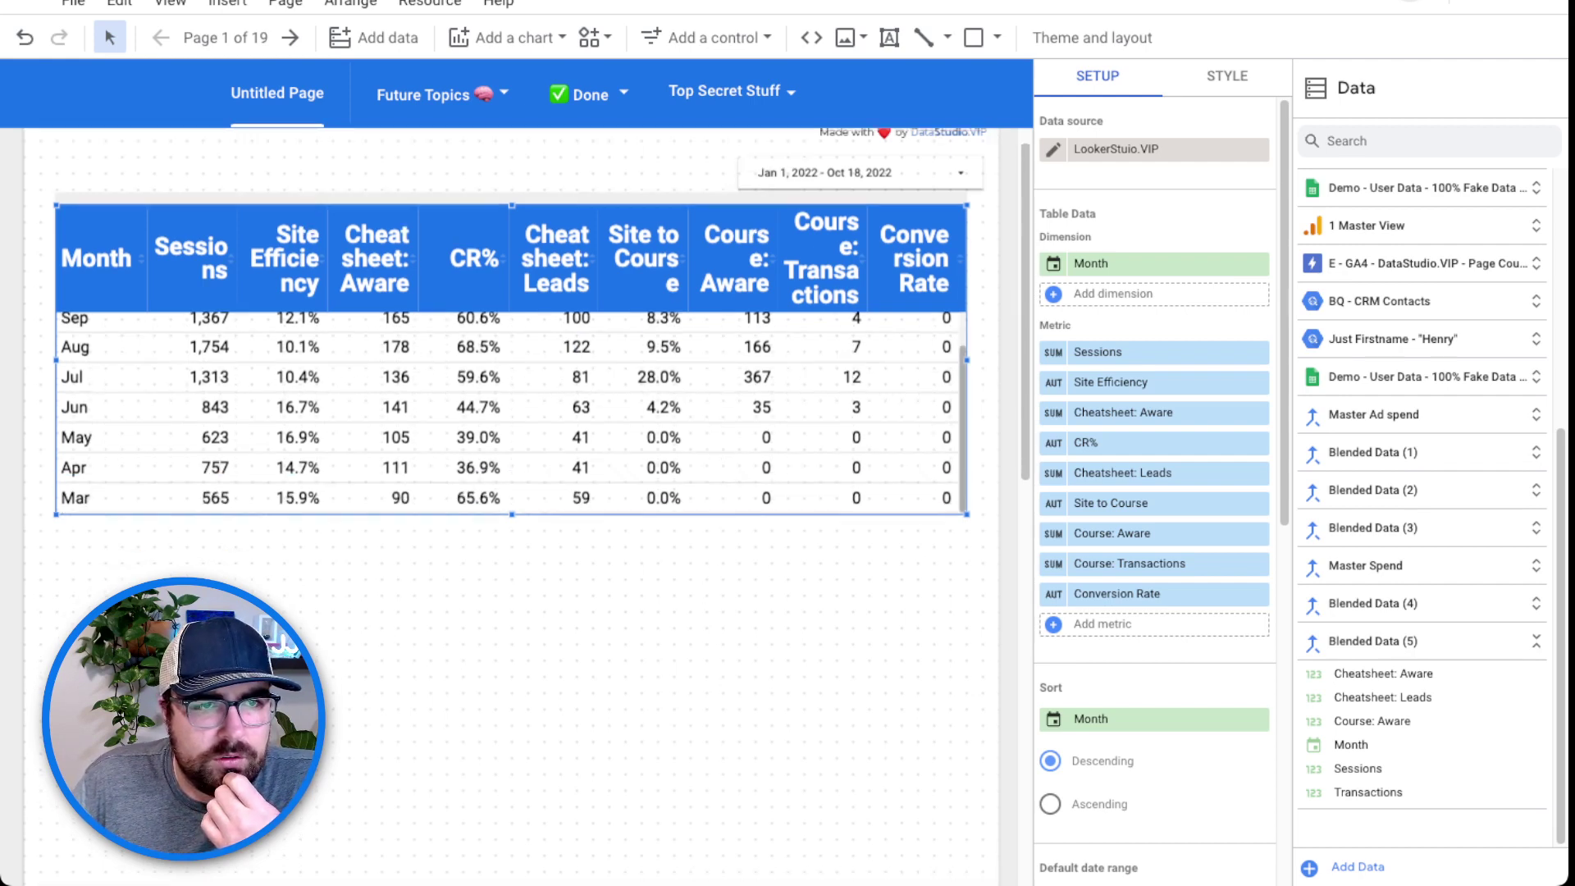
pyautogui.click(1053, 593)
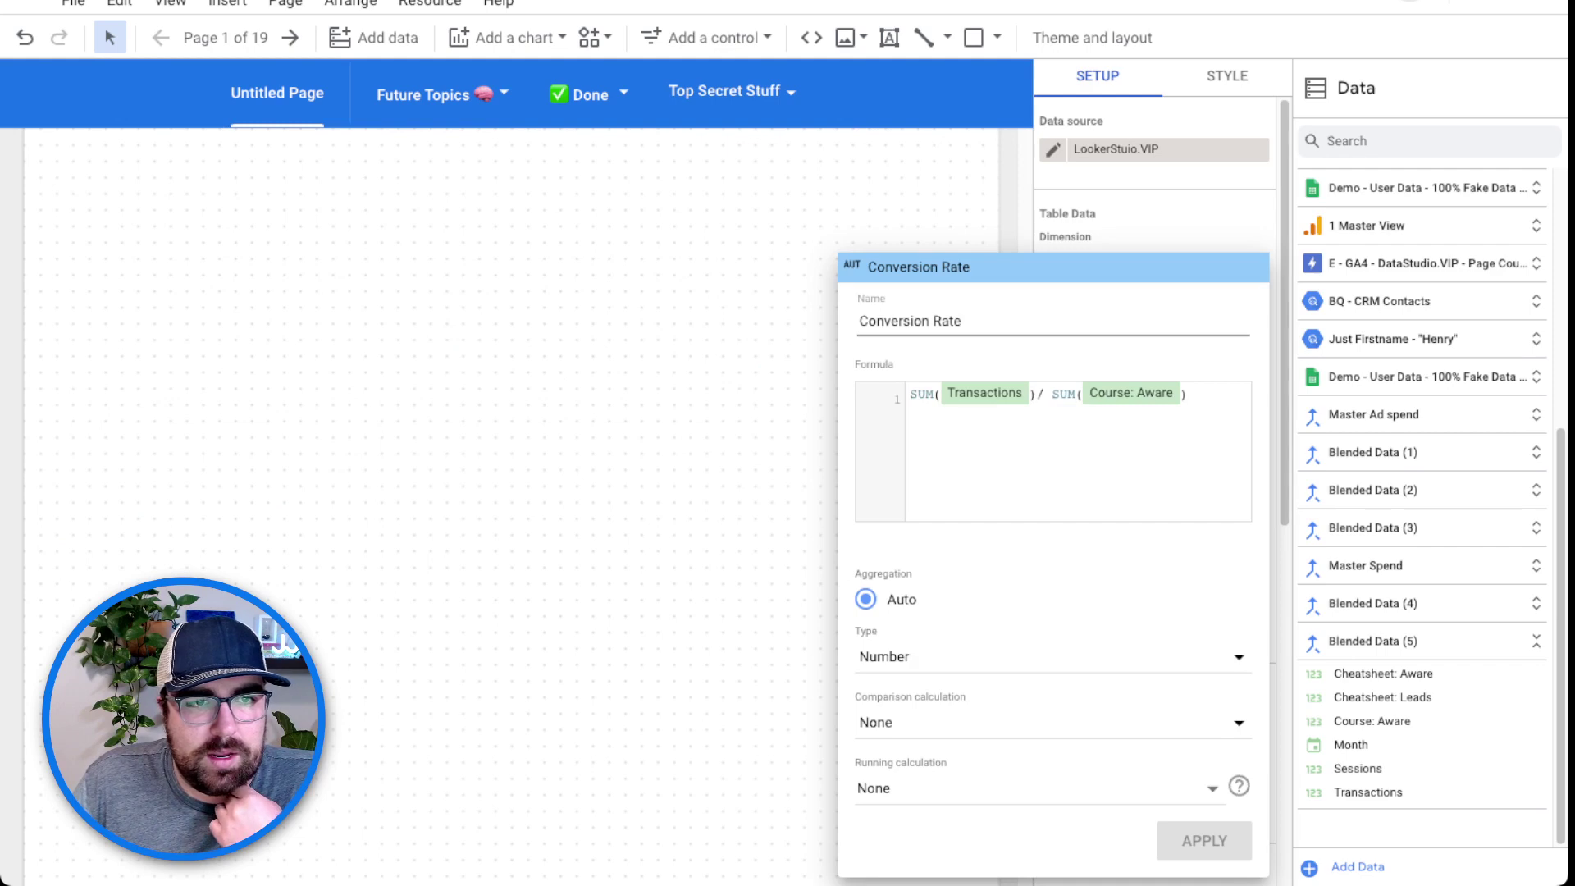
pyautogui.click(1050, 656)
pyautogui.moveTo(1026, 674)
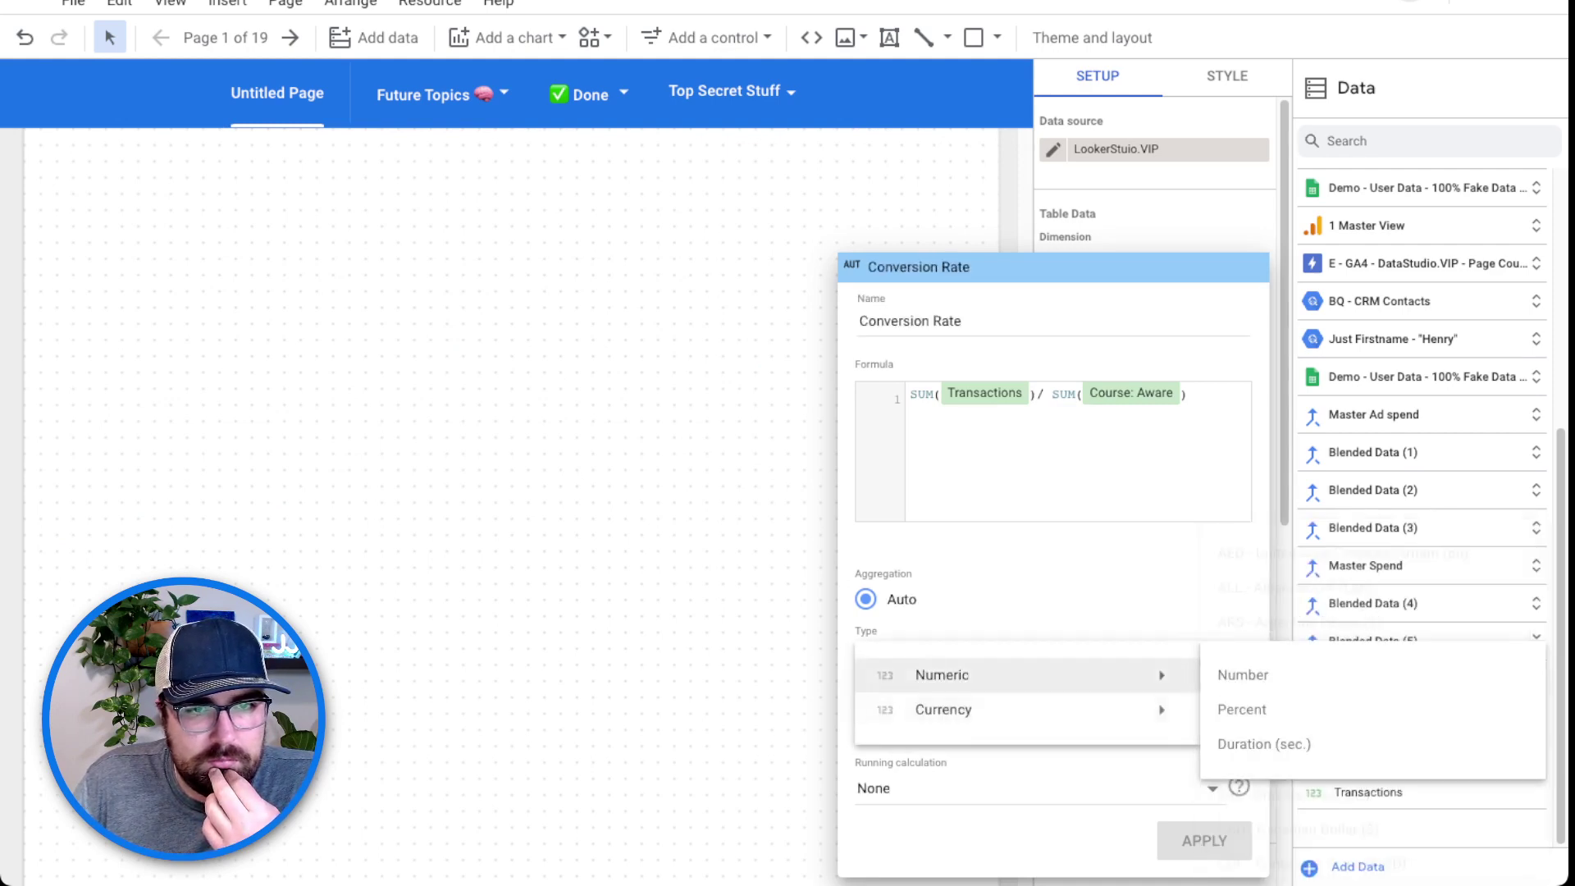
pyautogui.moveTo(944, 709)
pyautogui.click(1313, 726)
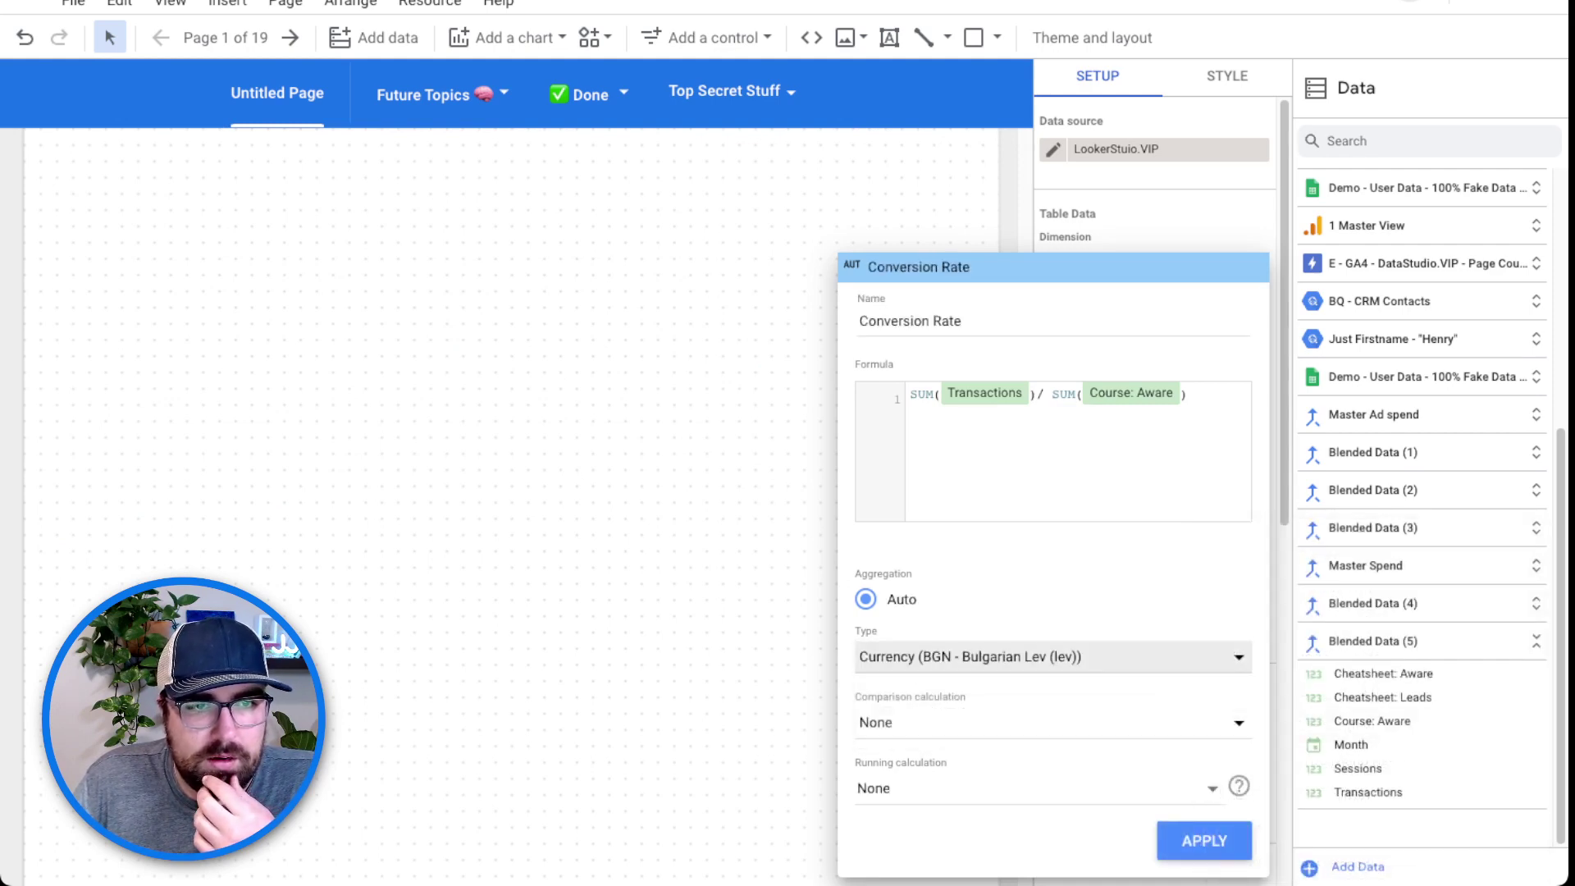
pyautogui.click(1050, 656)
pyautogui.moveTo(1025, 675)
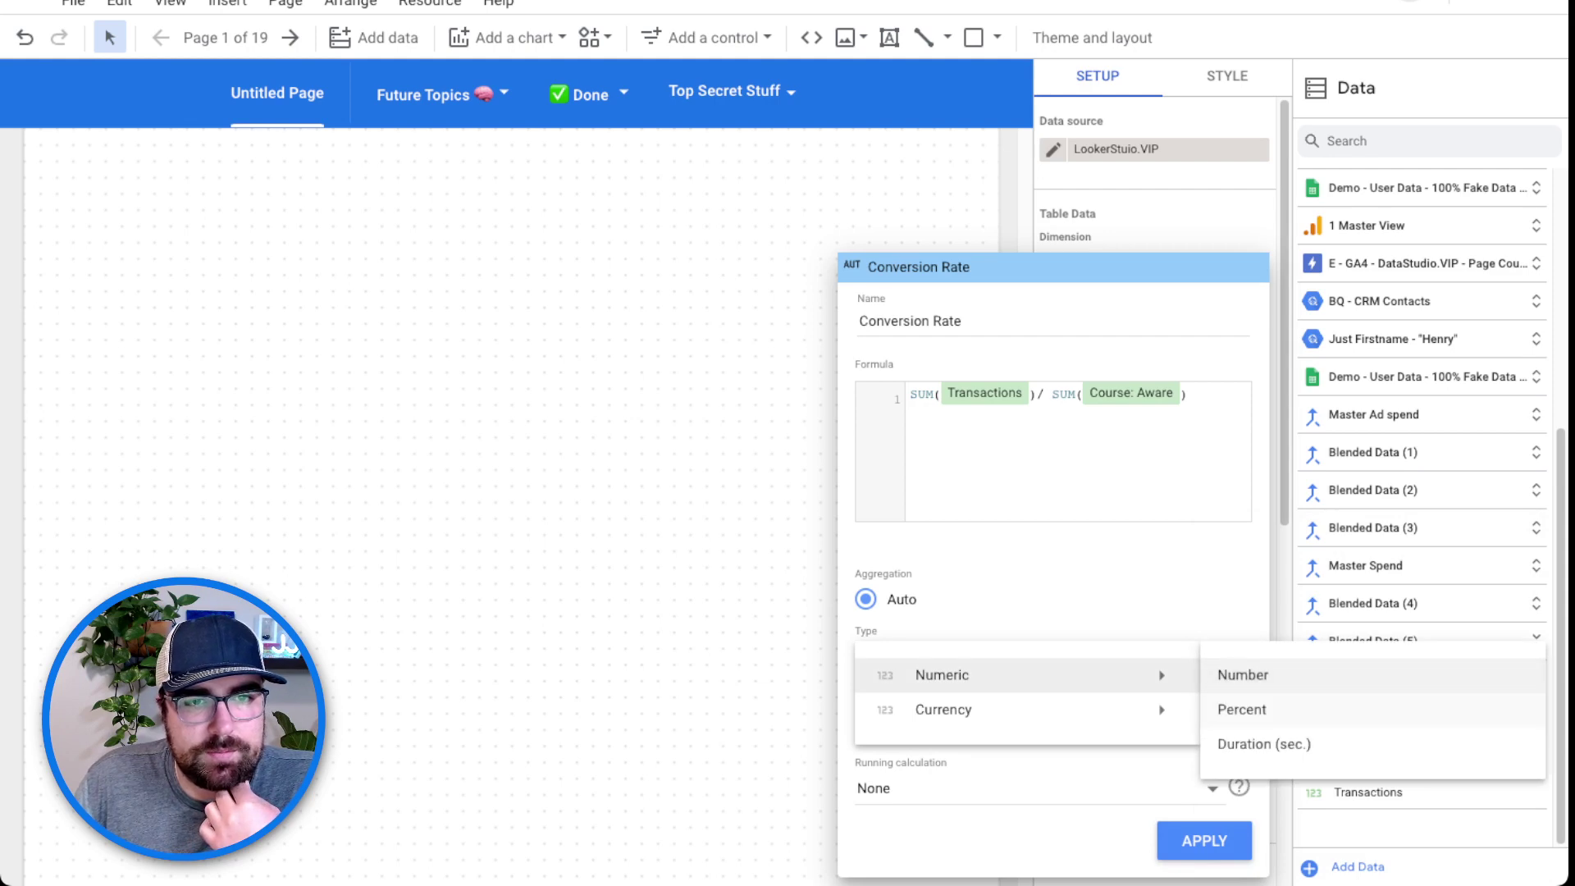
pyautogui.click(1242, 709)
pyautogui.click(1204, 841)
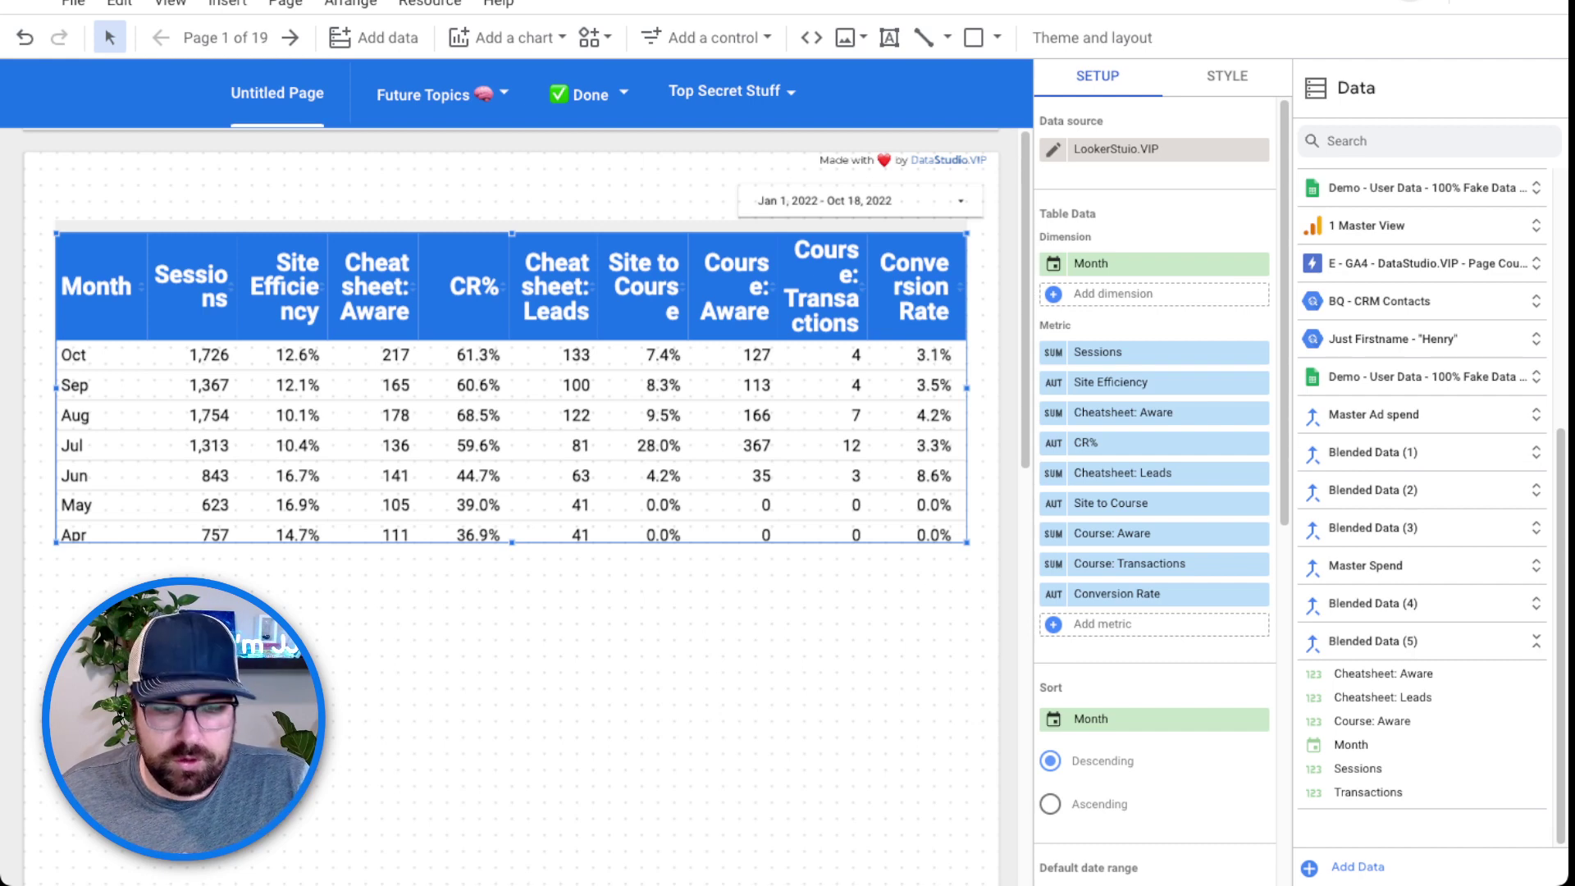
# Switch to the CustomTable usage guide in a new browser tab, look through its overview and open the Heatmaps page.
pyautogui.hotkey('ctrl', 't')
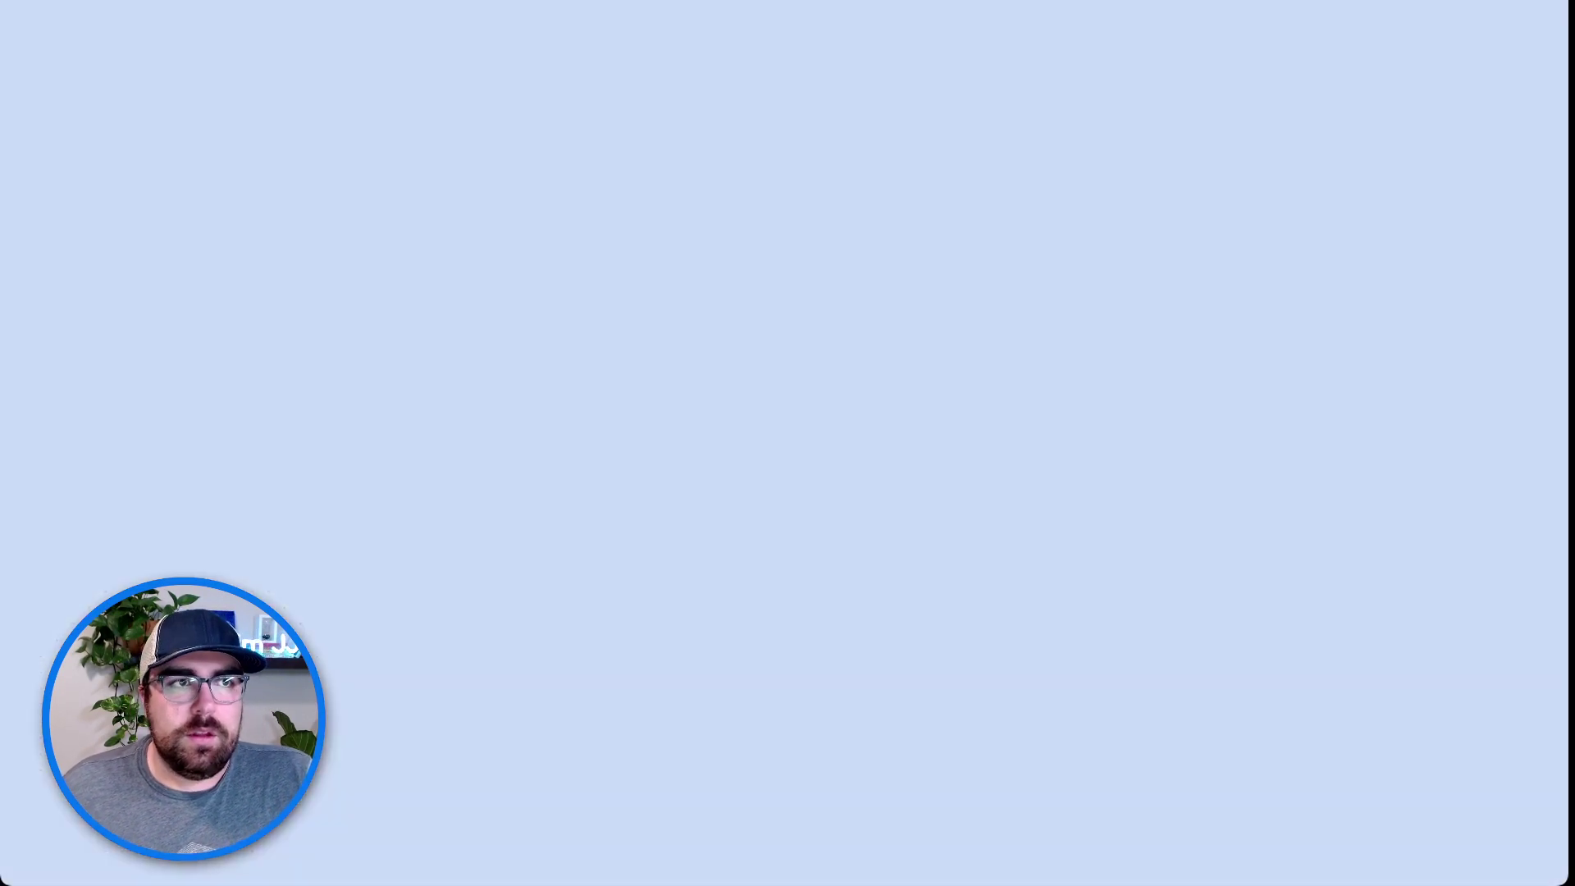
pyautogui.scroll(-1, 776, 443)
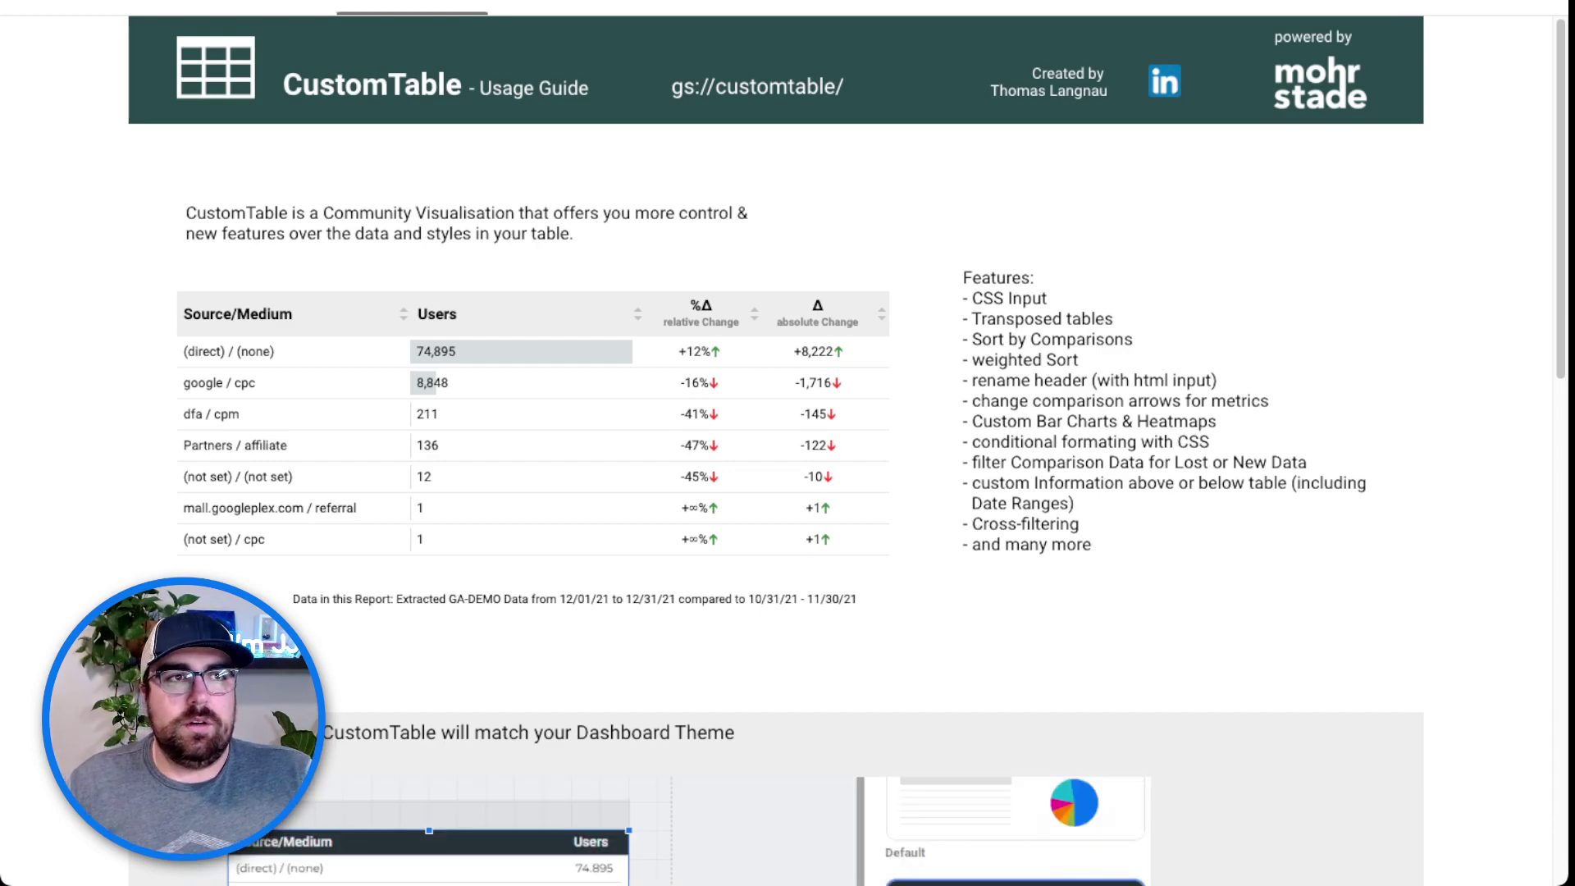
pyautogui.scroll(-15, 995, 317)
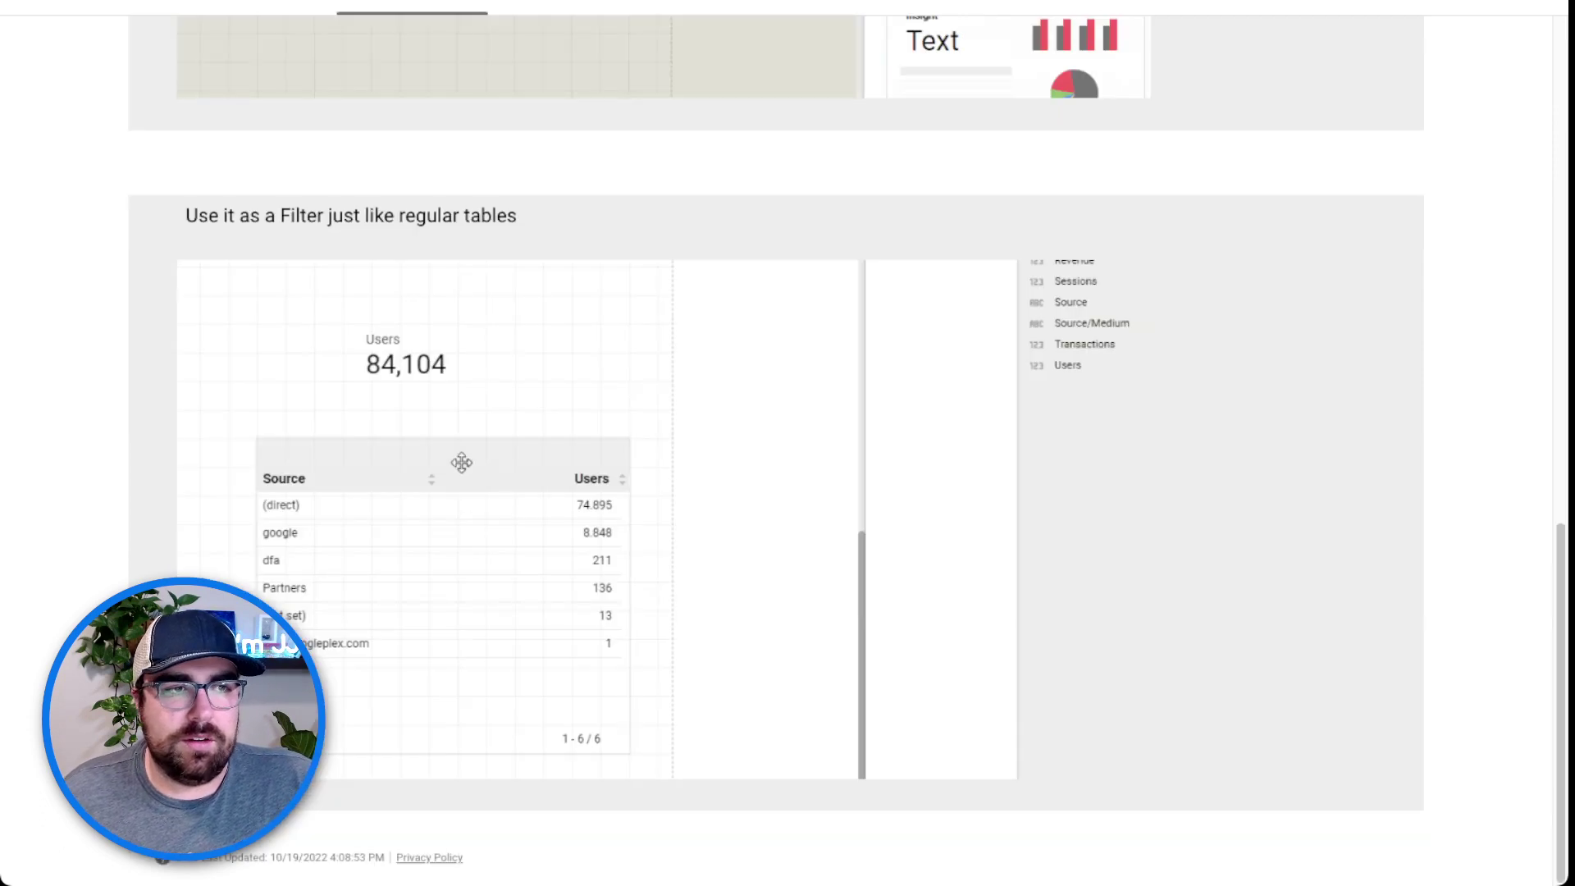
pyautogui.scroll(15, 992, 391)
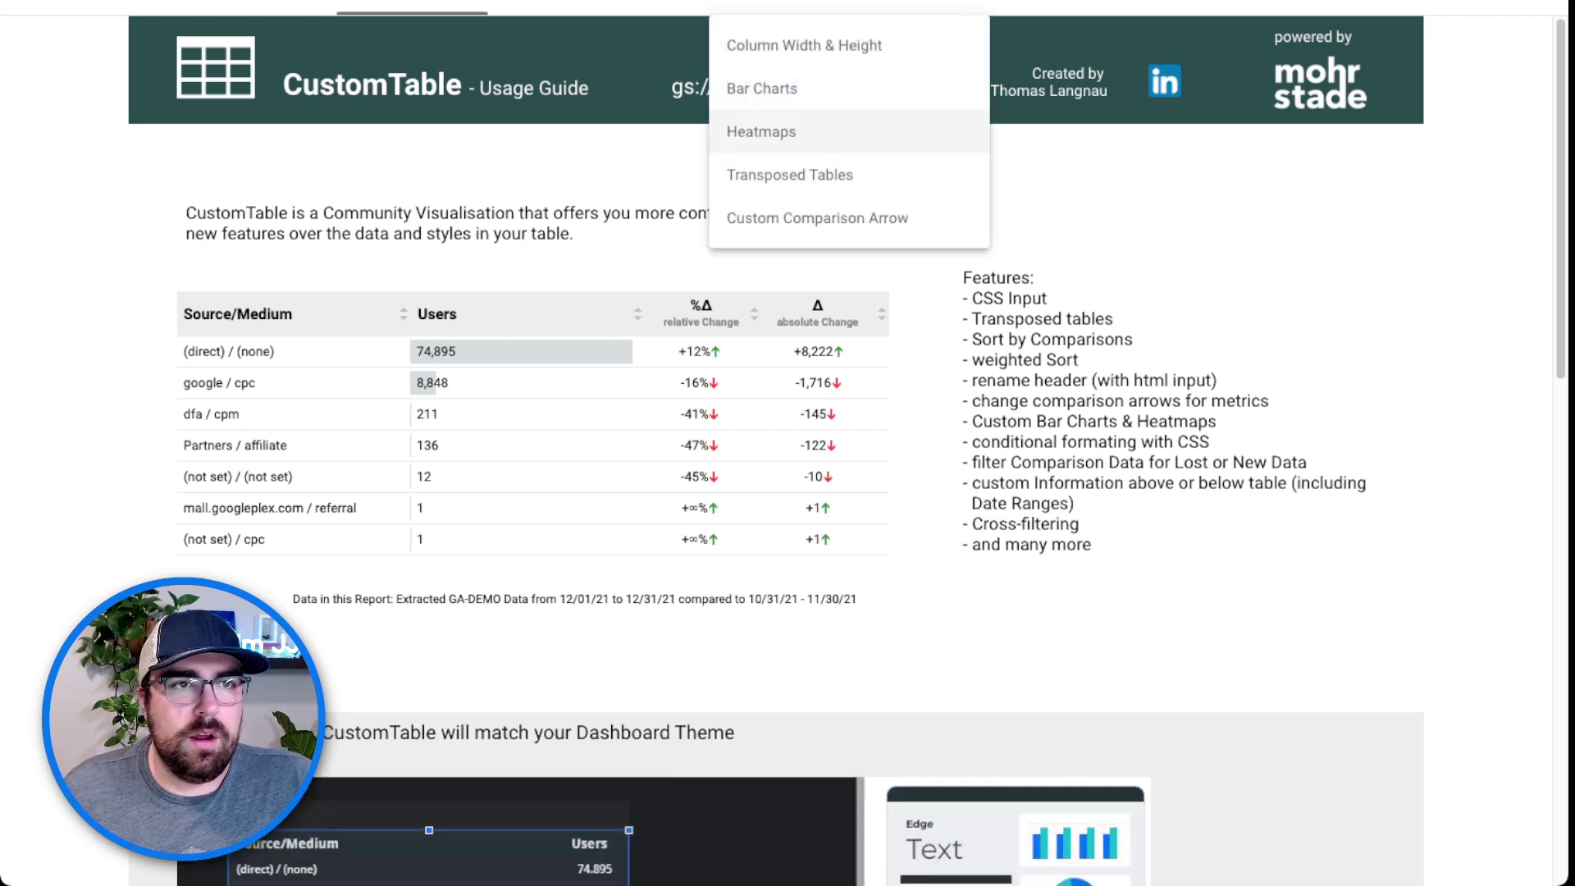
pyautogui.click(761, 131)
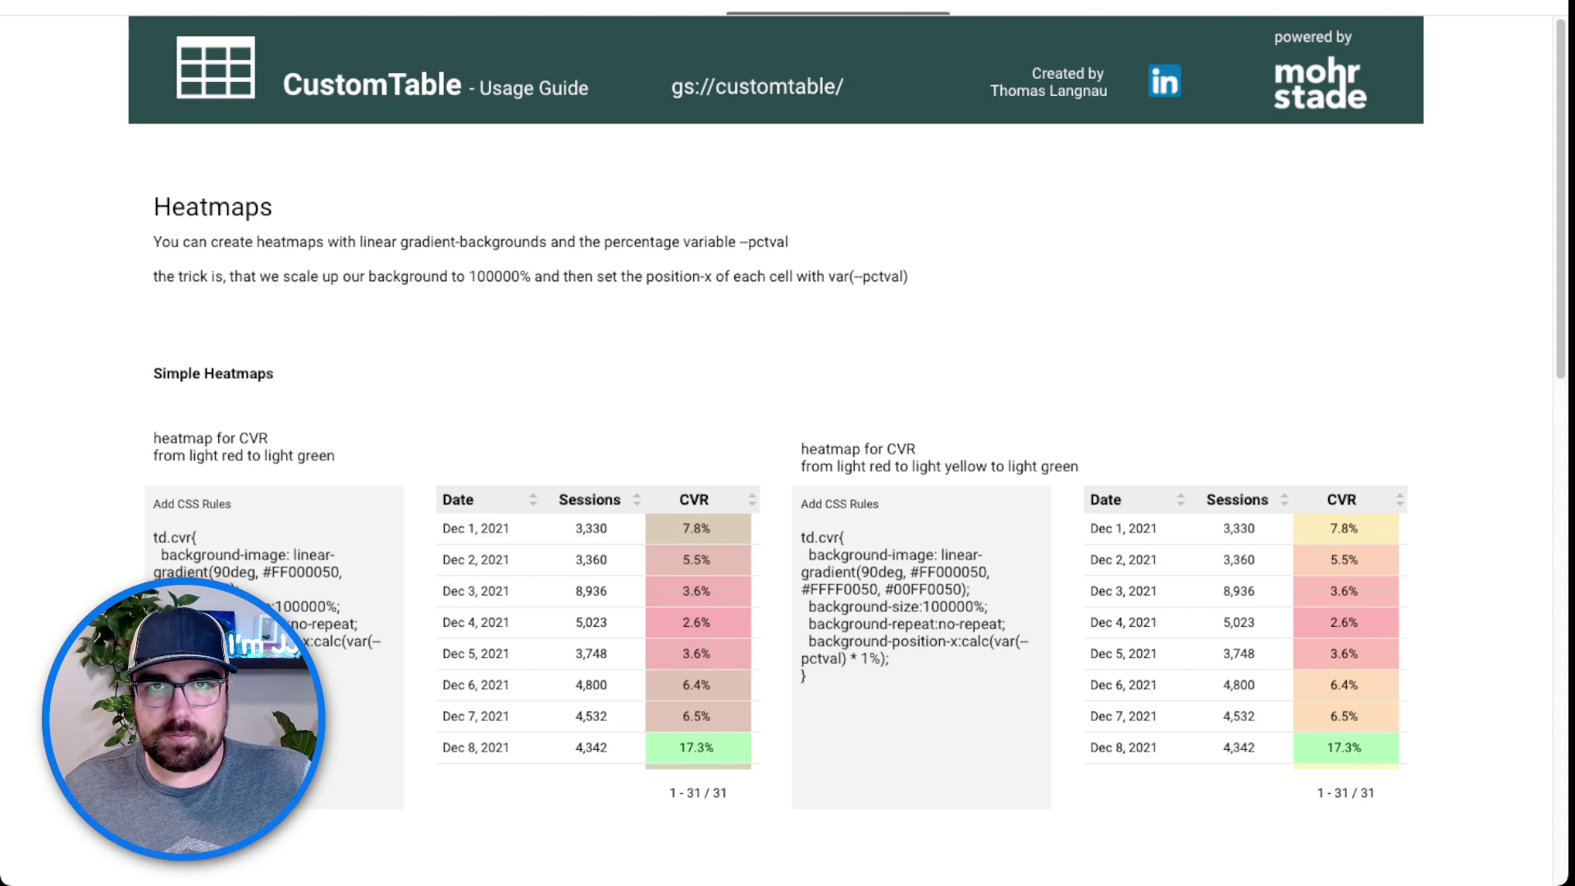
# Copy the CVR CSS rule from the guide's section on heatmaps with custom thresholds for positive numbers.
pyautogui.scroll(-5, 846, 443)
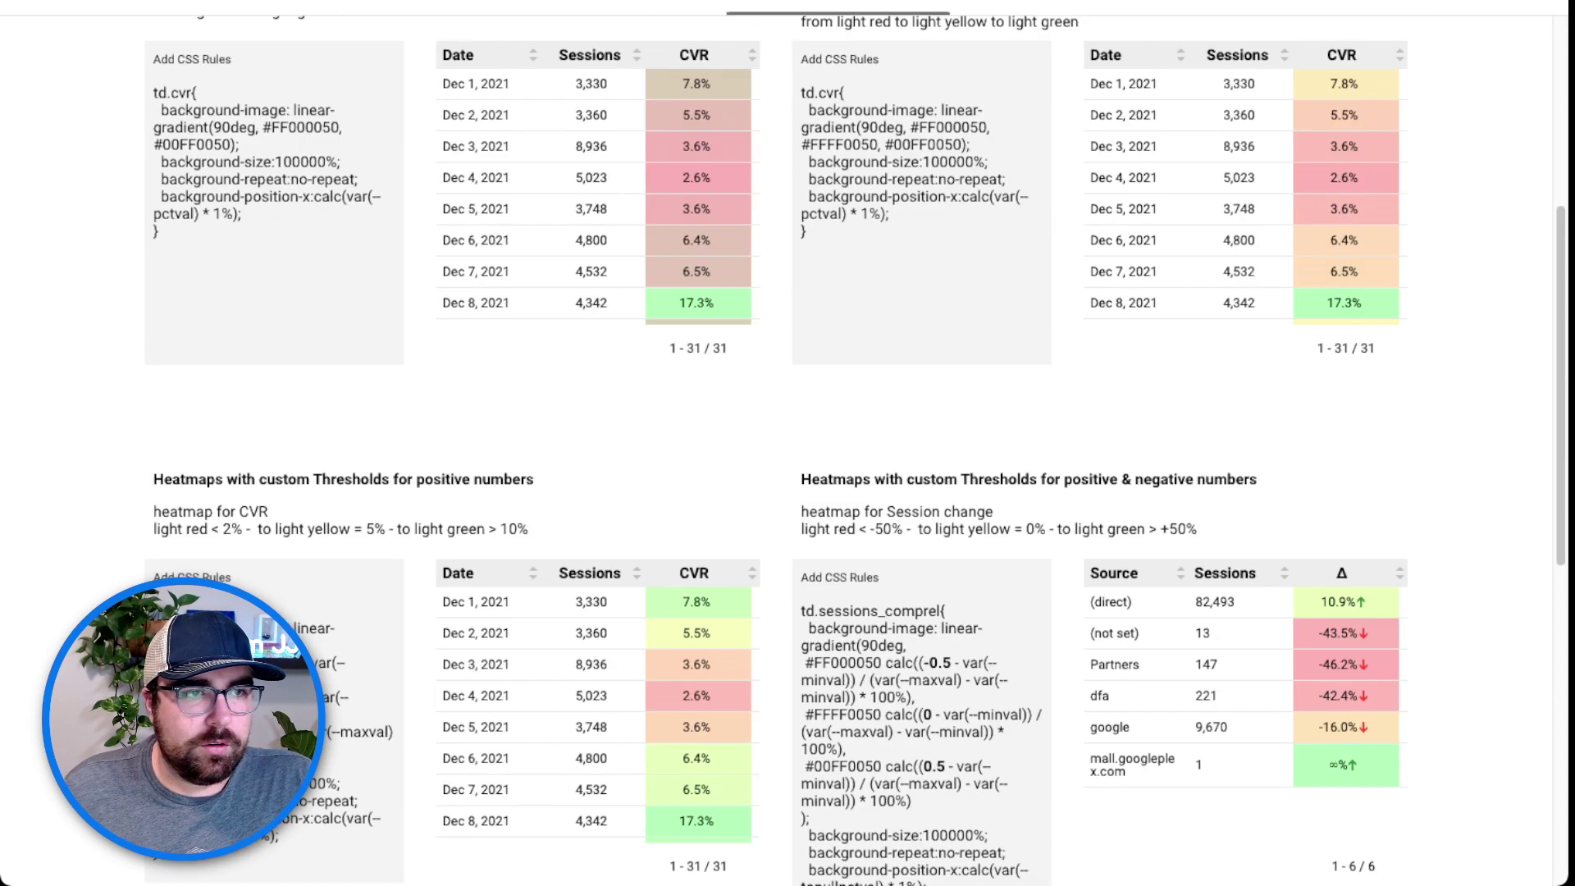
pyautogui.scroll(-1, 847, 443)
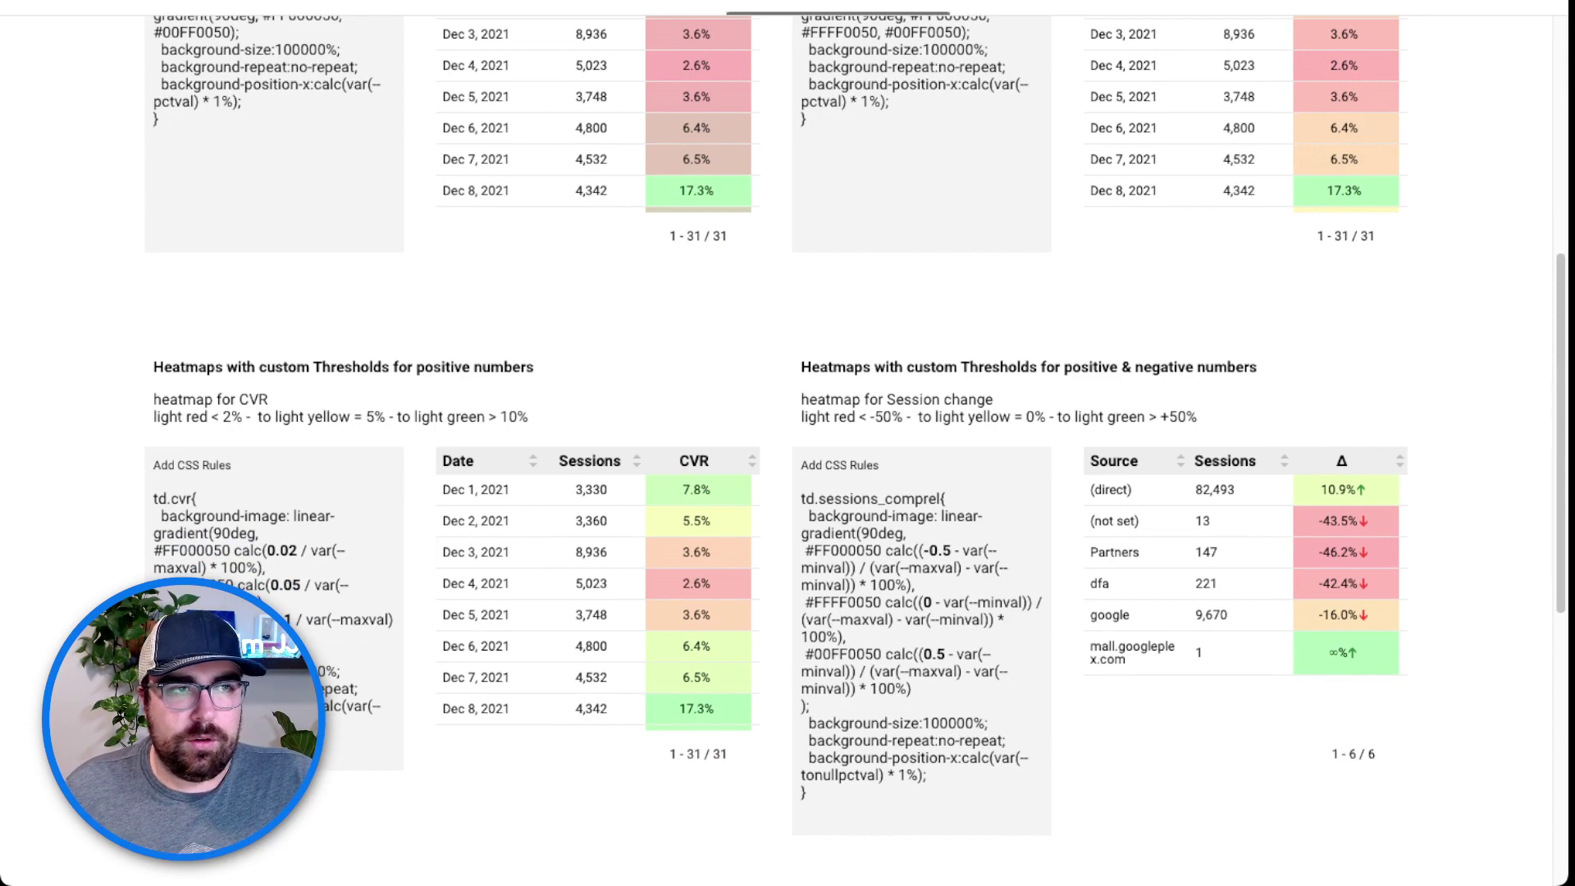
pyautogui.moveTo(334, 366)
pyautogui.mouseDown()
pyautogui.moveTo(574, 624)
pyautogui.moveTo(333, 367)
pyautogui.mouseUp()
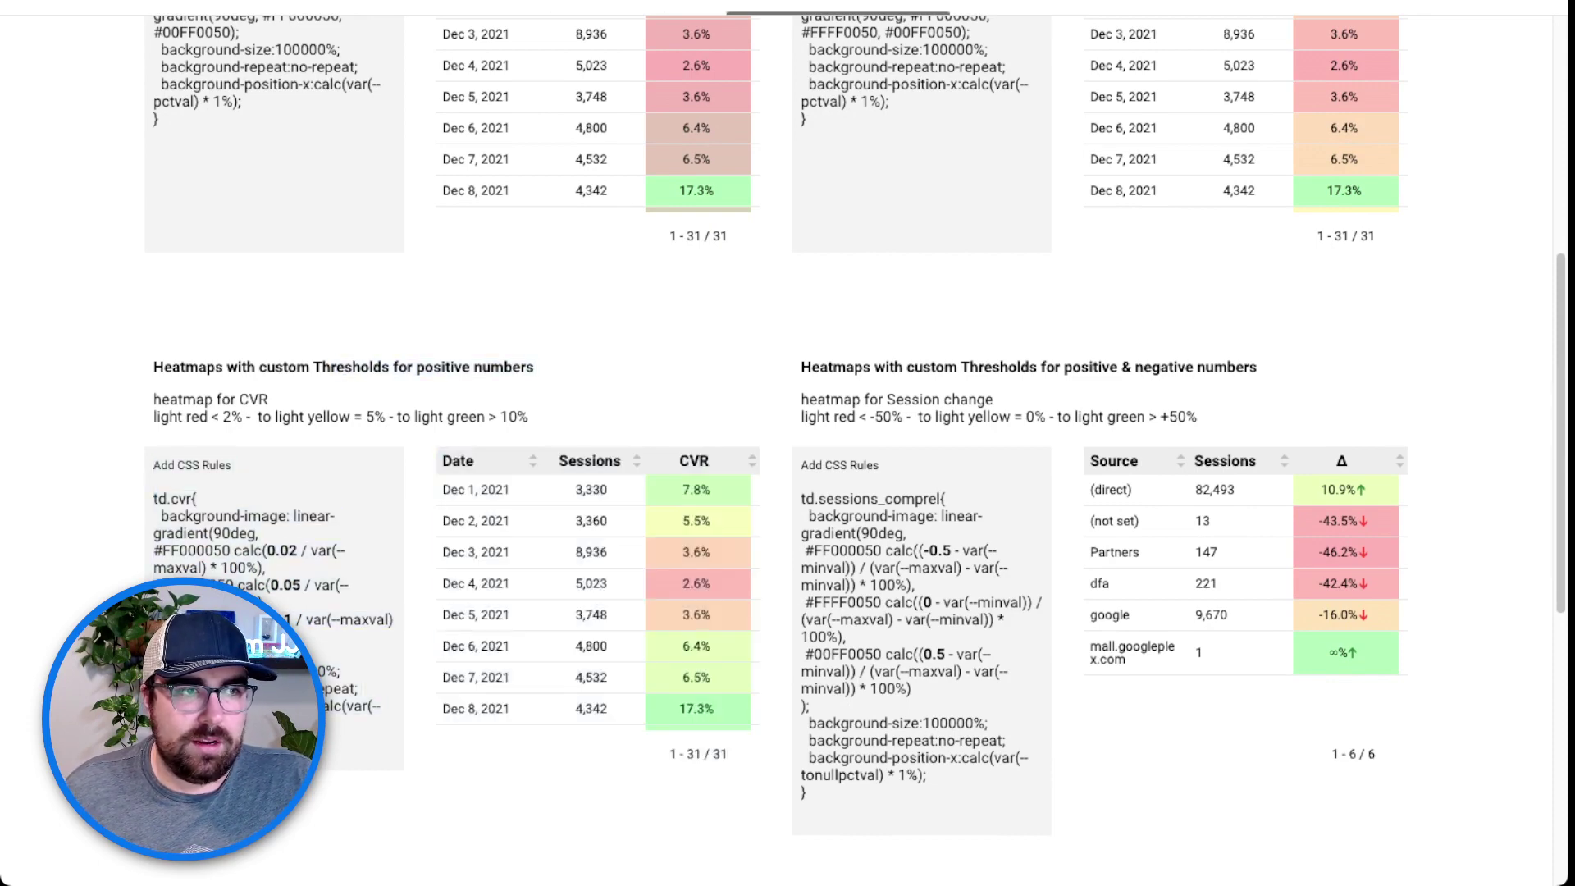
pyautogui.moveTo(153, 498); pyautogui.dragTo(382, 722)
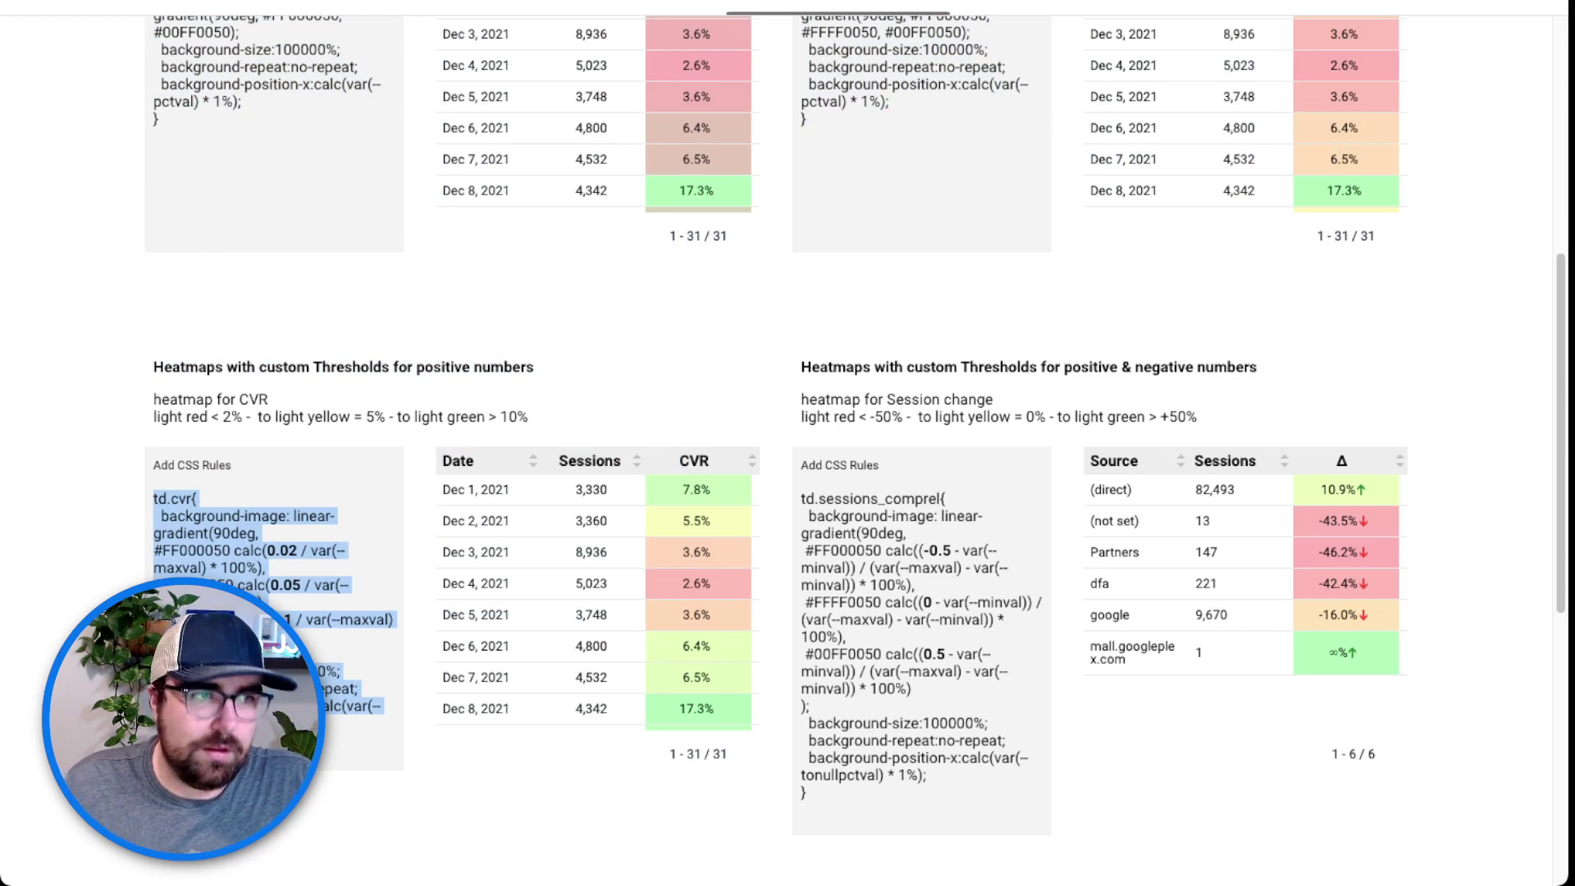
# Return to the Looker Studio report, transpose the custom table and turn off its sortable columns.
pyautogui.hotkey('ctrl', 'Tab')
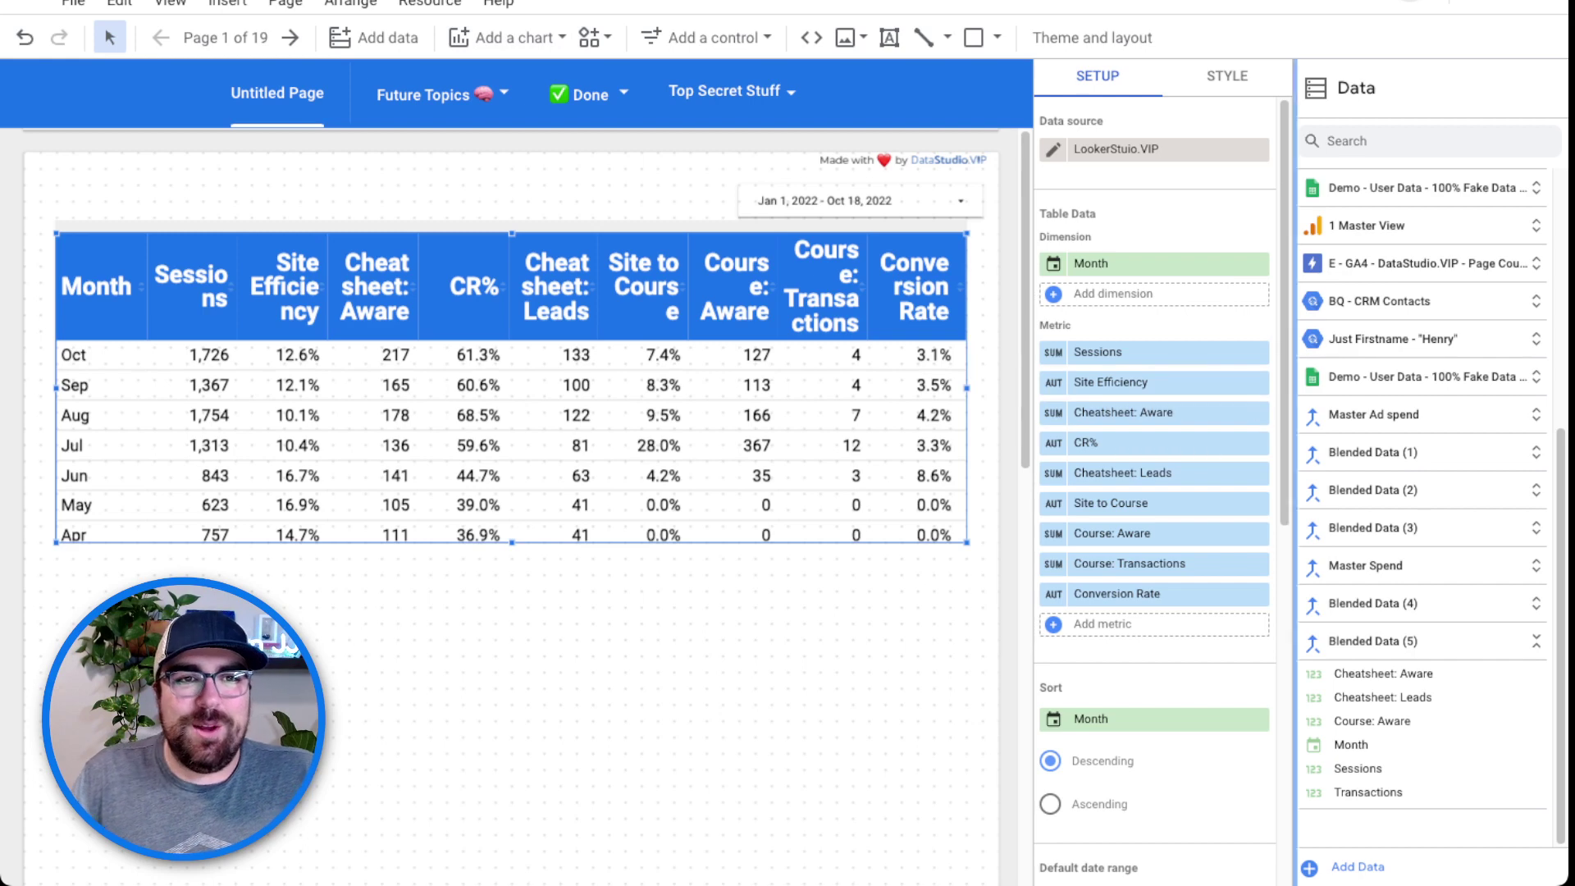
pyautogui.click(1227, 76)
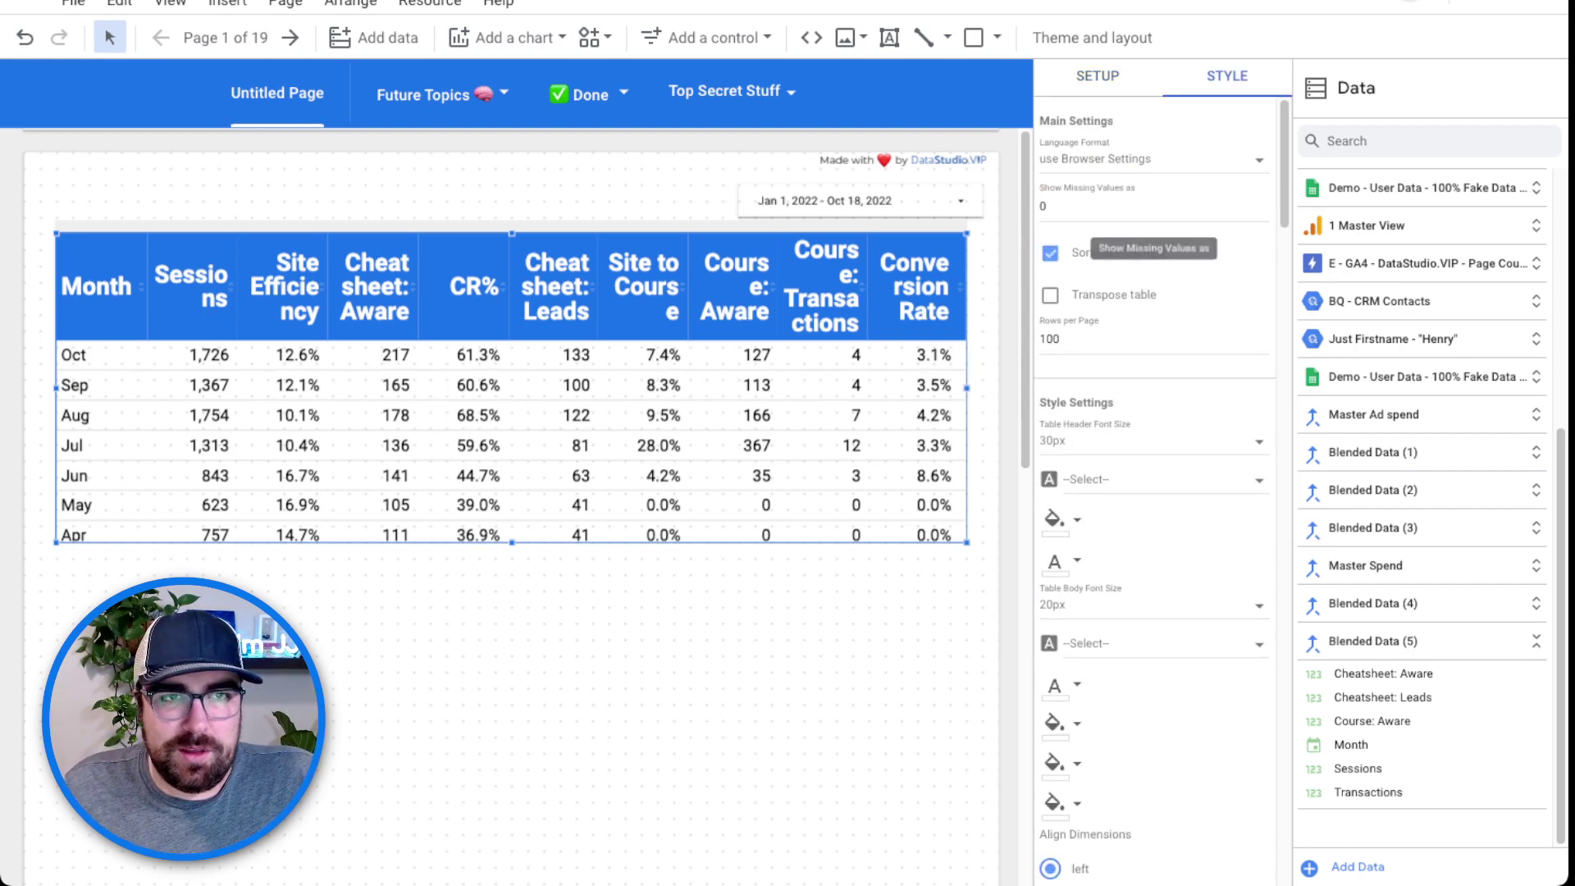
pyautogui.click(1050, 294)
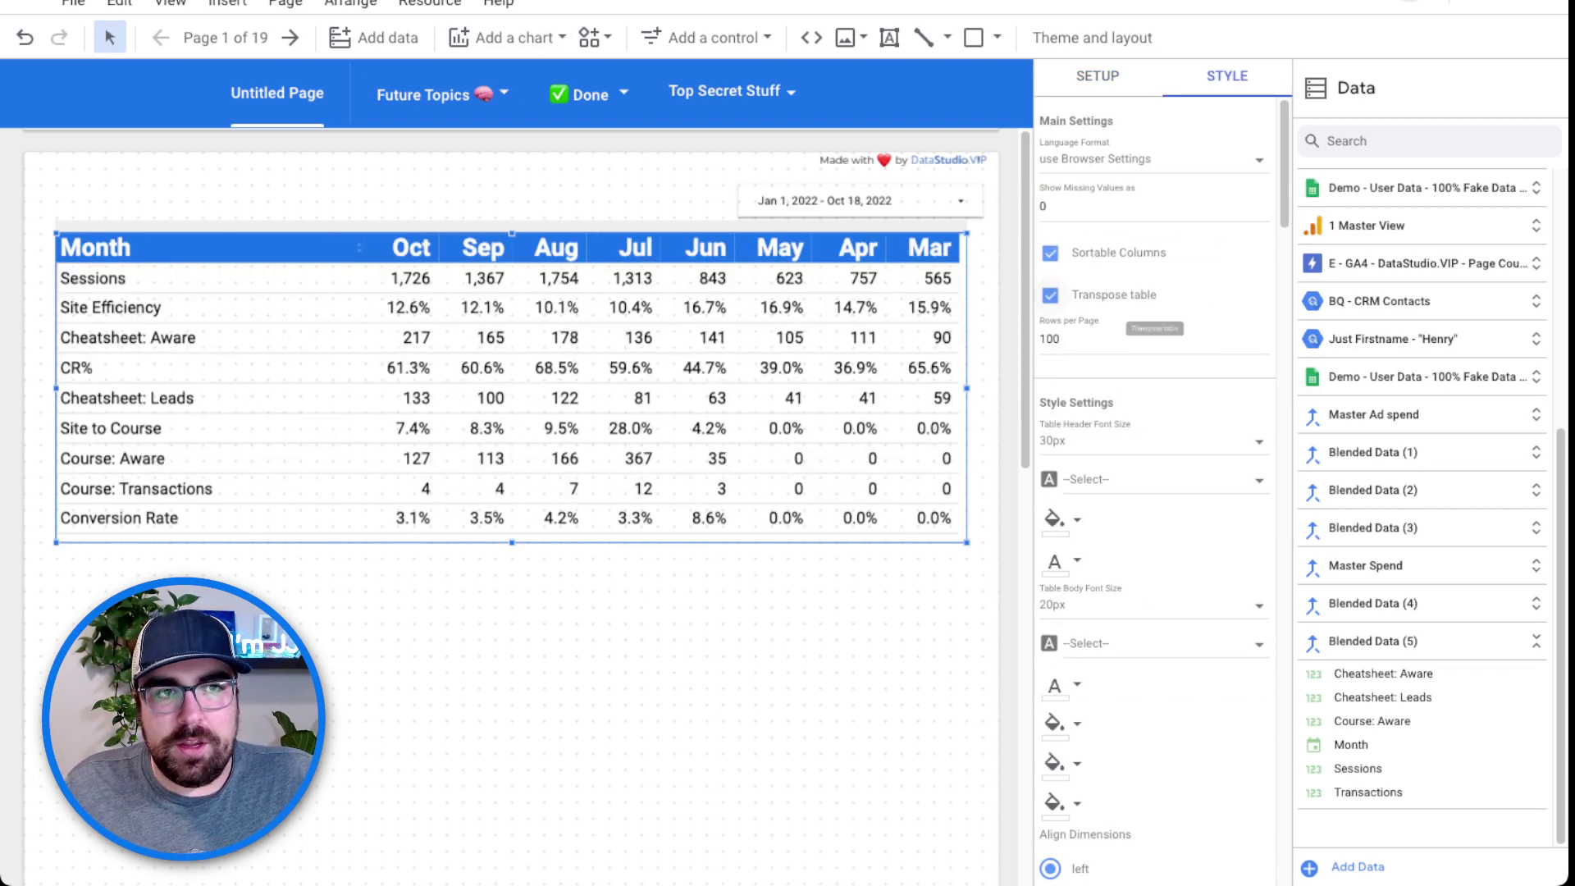
pyautogui.click(1050, 253)
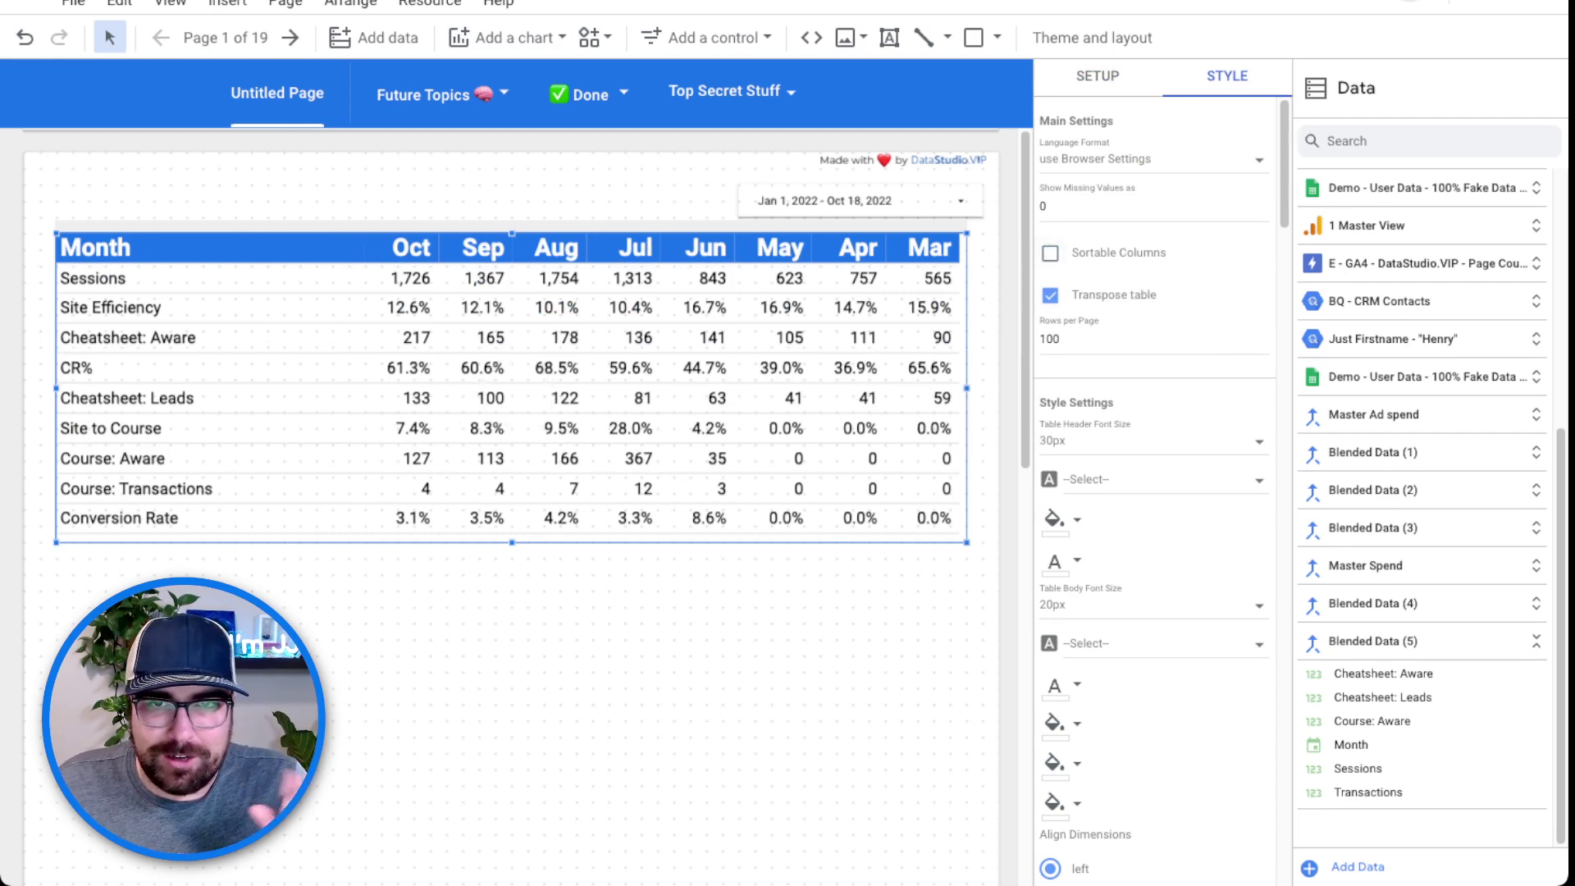
# Paste the copied td.cvr heatmap rule into the table's custom CSS rules.
pyautogui.scroll(-9, 1157, 492)
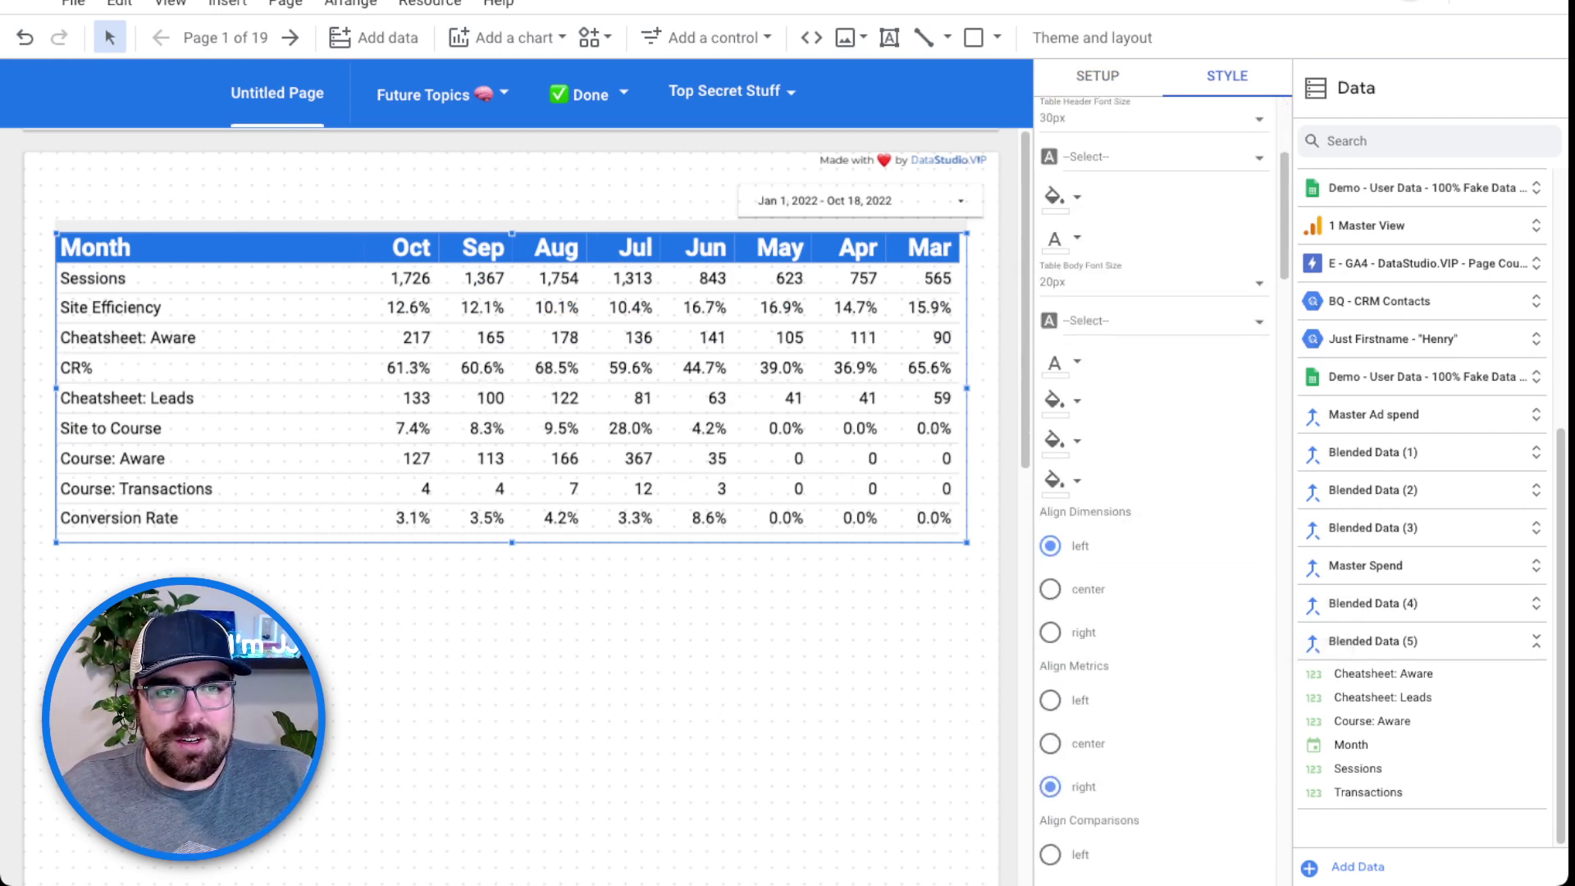
pyautogui.scroll(-10, 1155, 492)
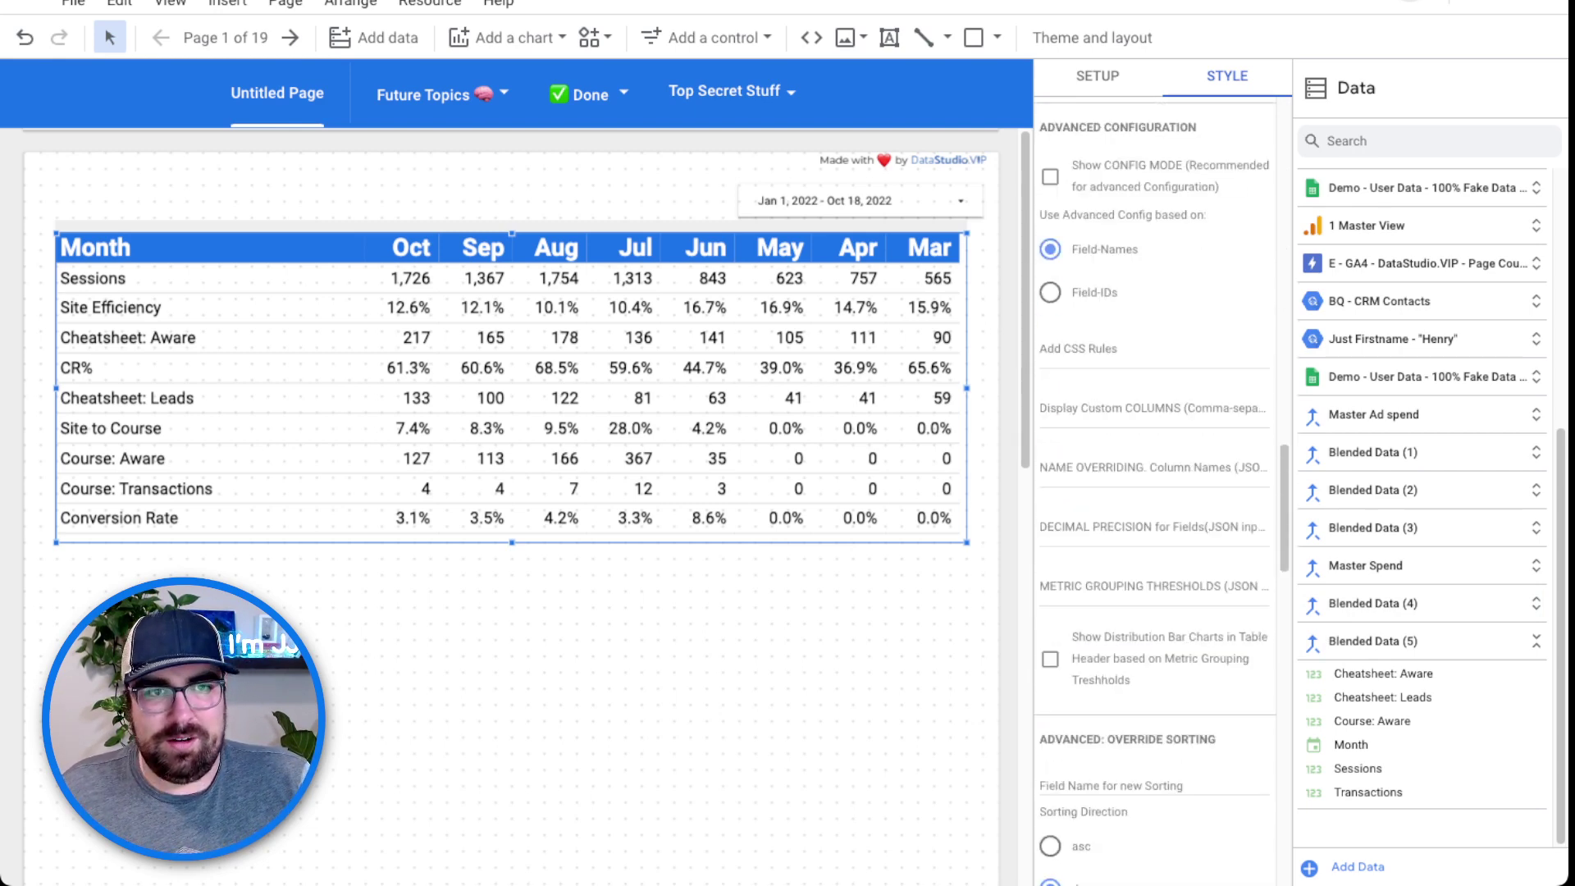
pyautogui.scroll(-2, 1156, 493)
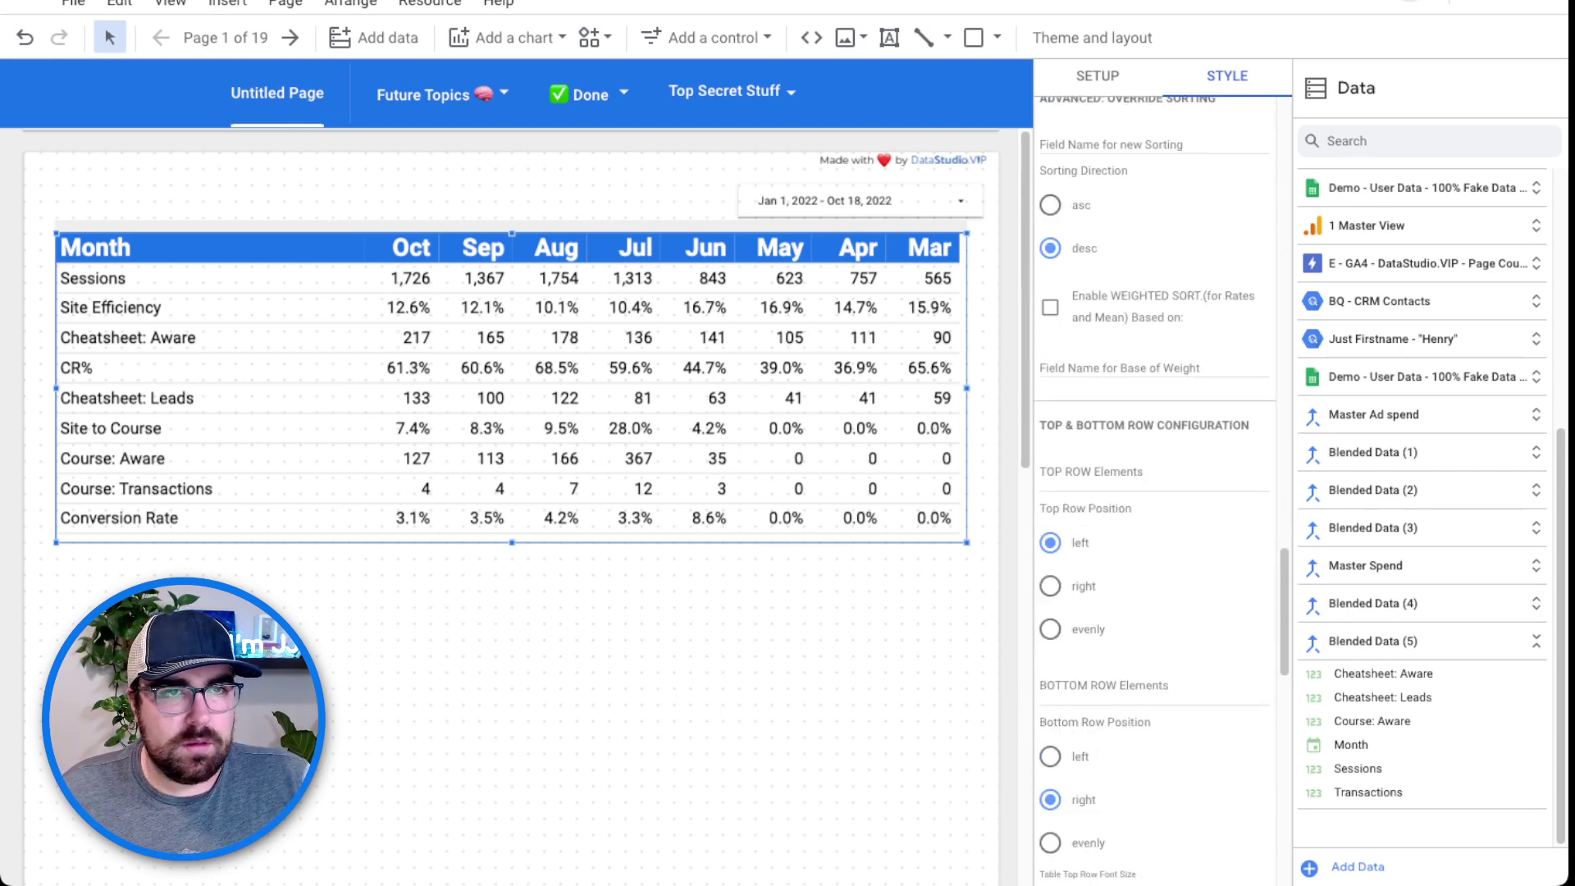
pyautogui.scroll(-10, 1155, 492)
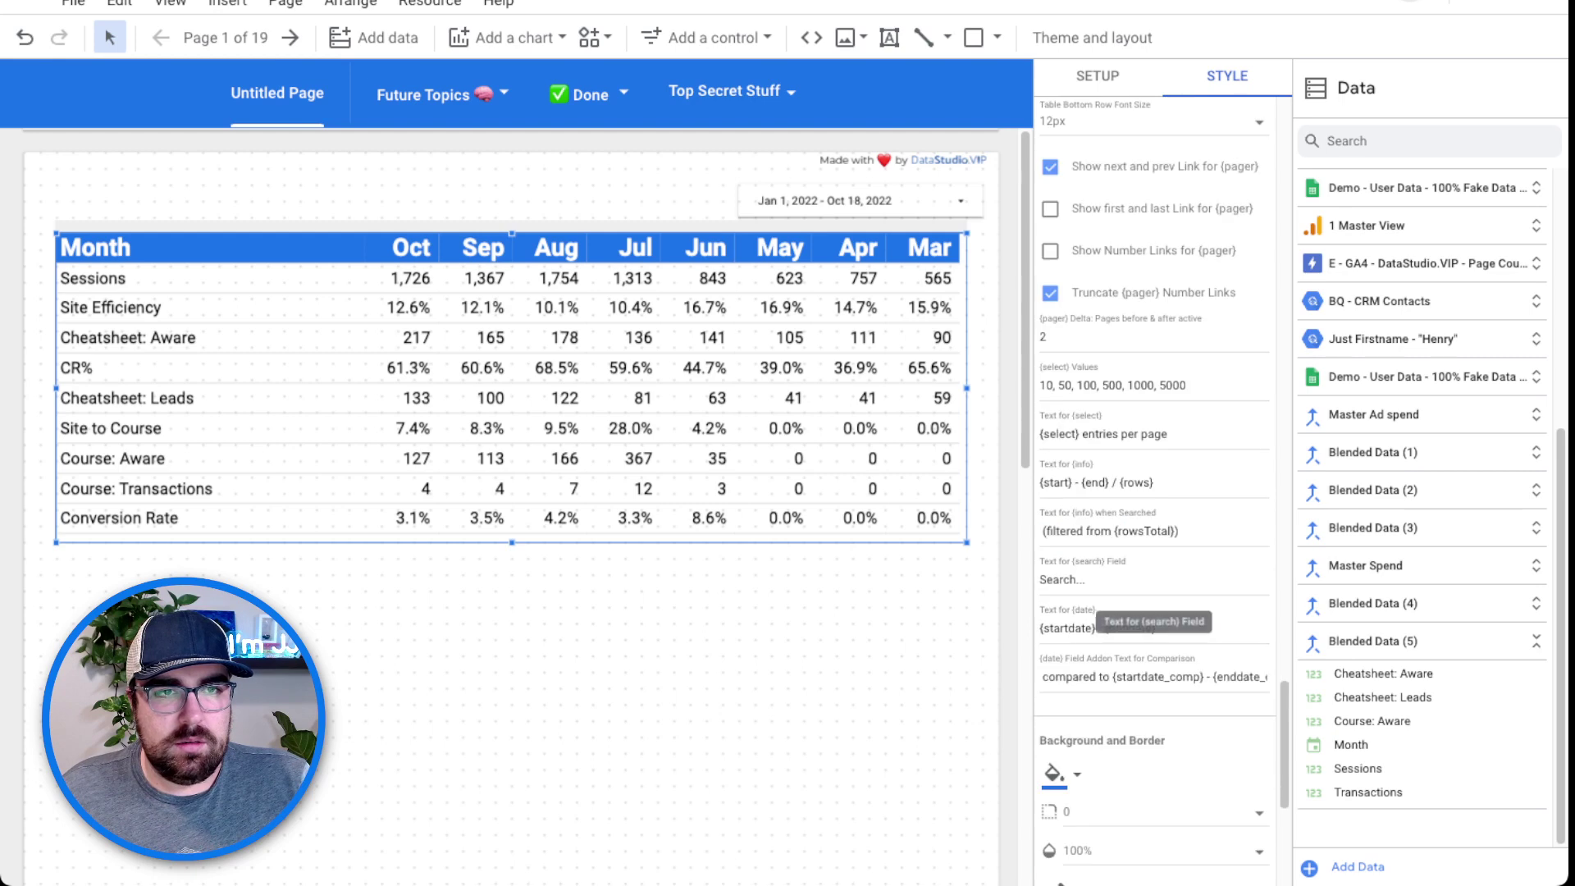
pyautogui.scroll(-8, 1155, 493)
pyautogui.scroll(14, 1155, 493)
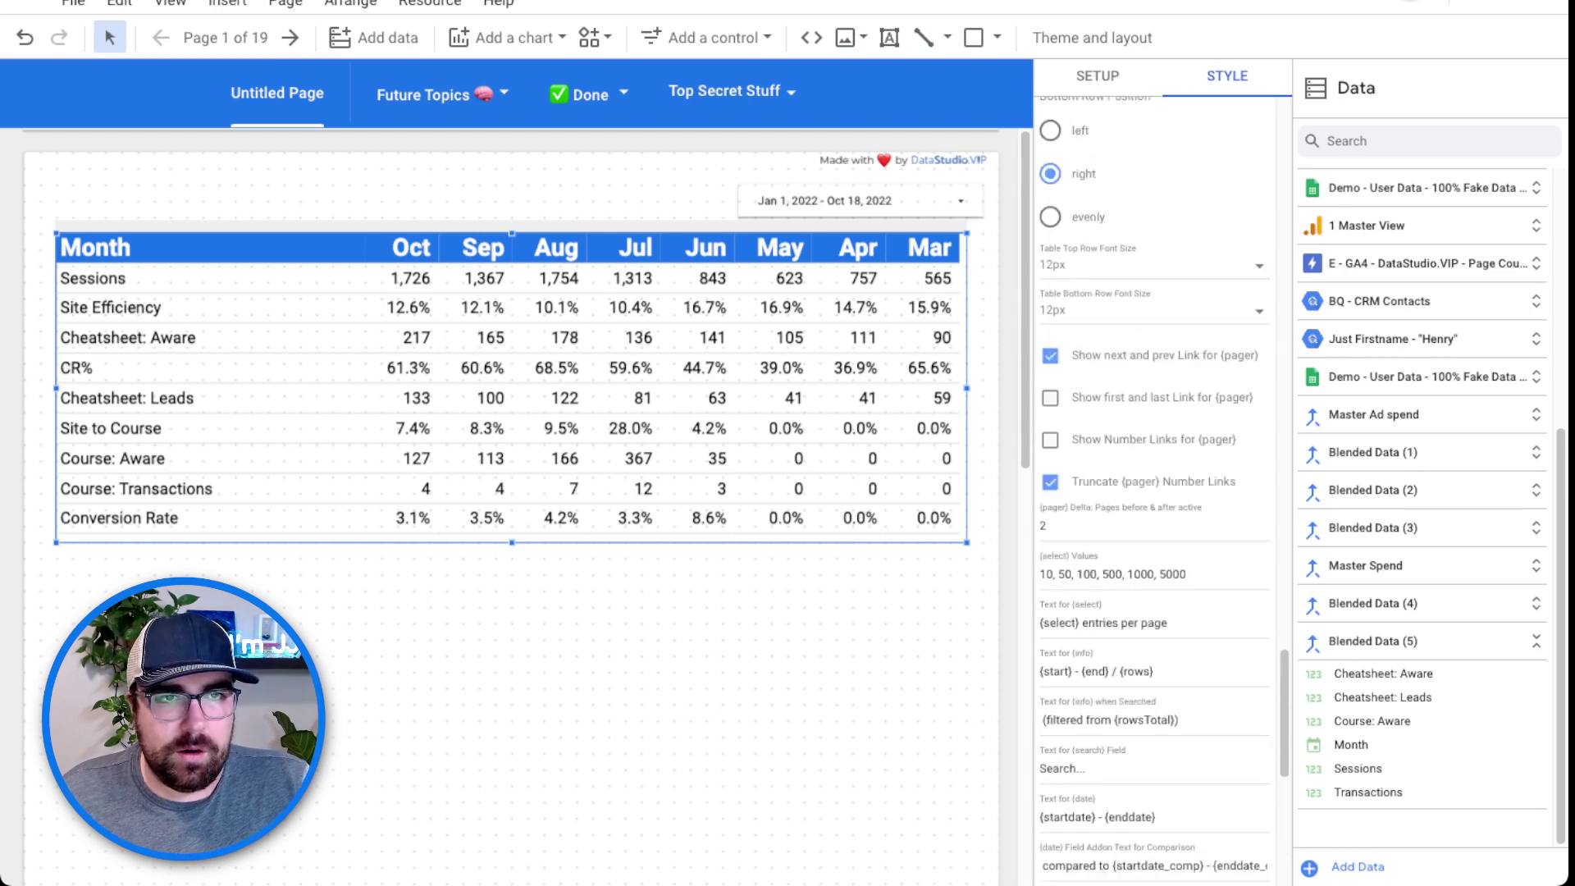
pyautogui.scroll(12, 1155, 492)
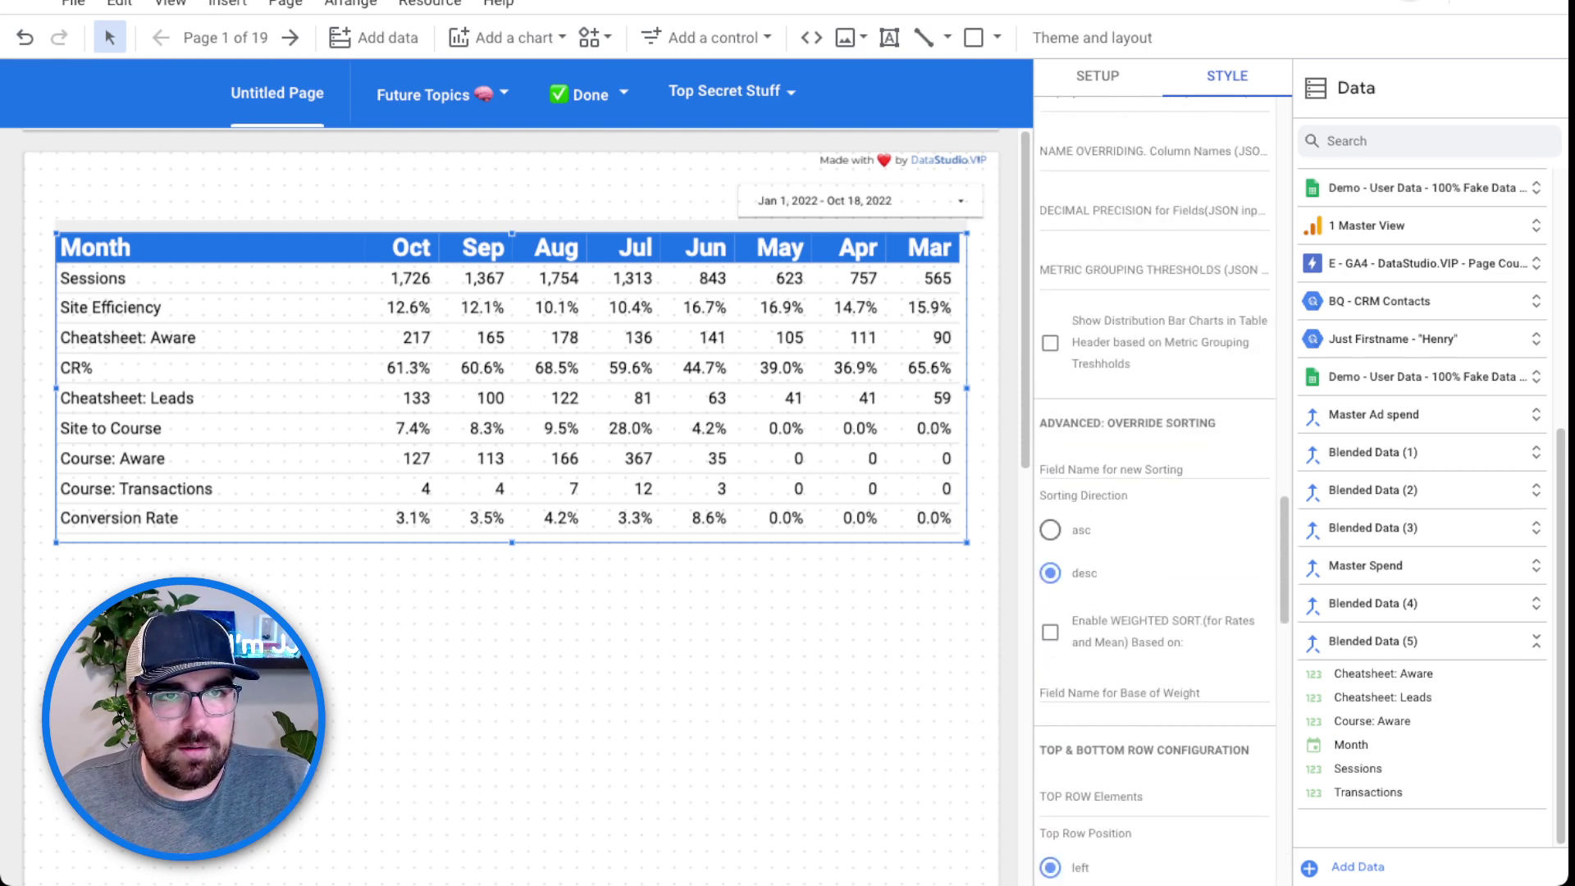
pyautogui.scroll(3, 1155, 197)
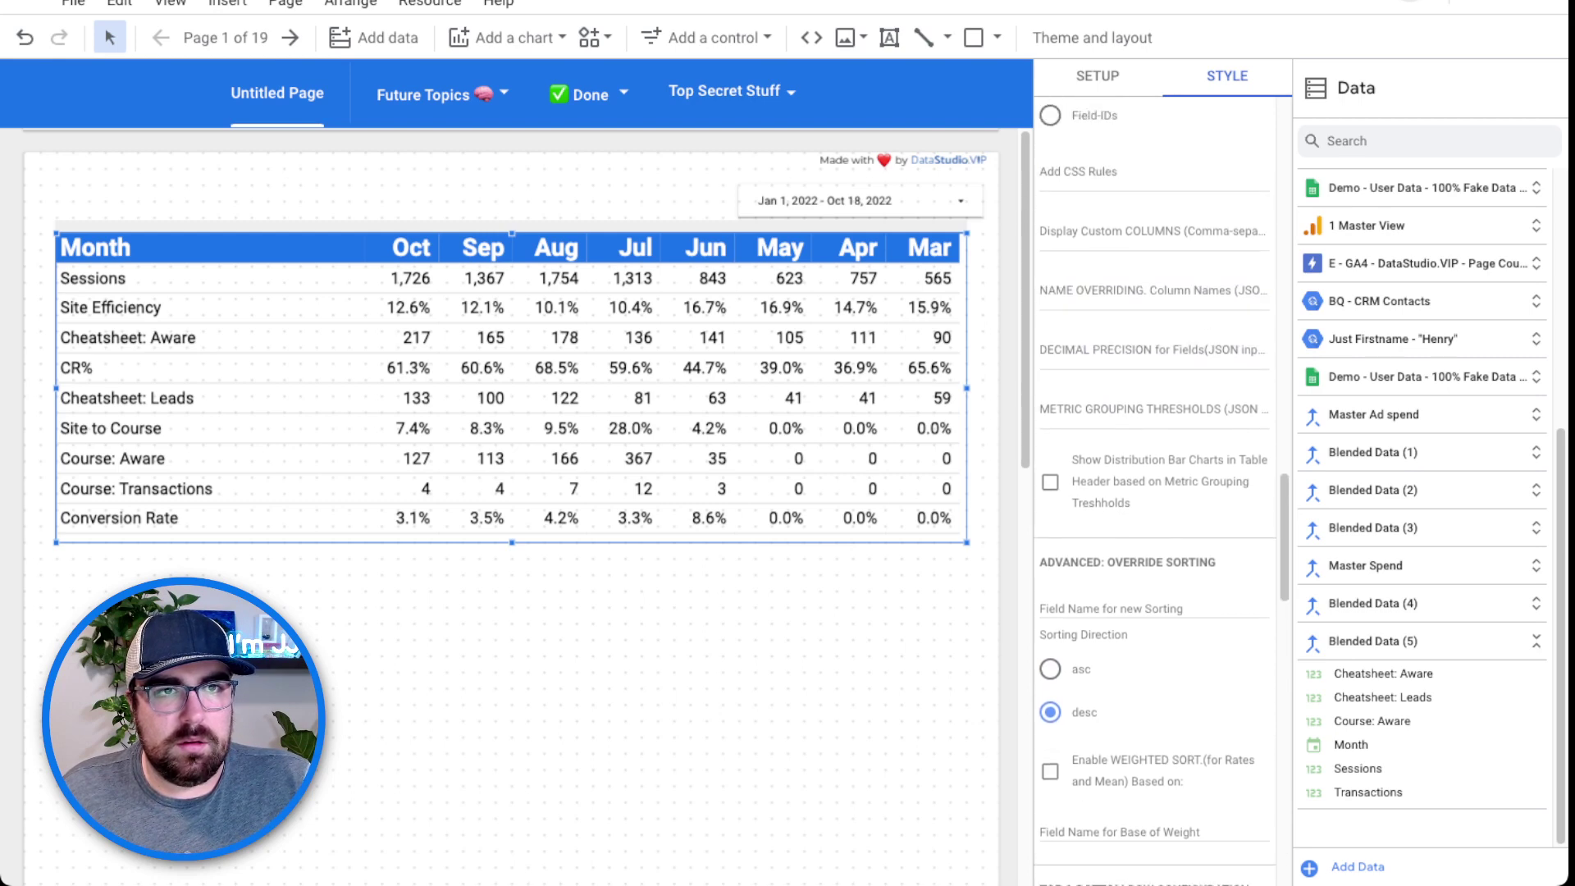
pyautogui.click(1148, 197)
pyautogui.write('td.cvr{   background-image: linear-gradient(90deg, #FF000050 calc(0.02 / var(--maxval) * 100%),   #FFFF0050 calc(0.05 / var(--maxval) * 100%),   #00FF0050 calc(0.1 / var(--maxval) * 100%) );   background-size:100000%;   background-repeat:no-repeat;   background-position-x:calc(var(-- tonullpctval) * 1%); }')
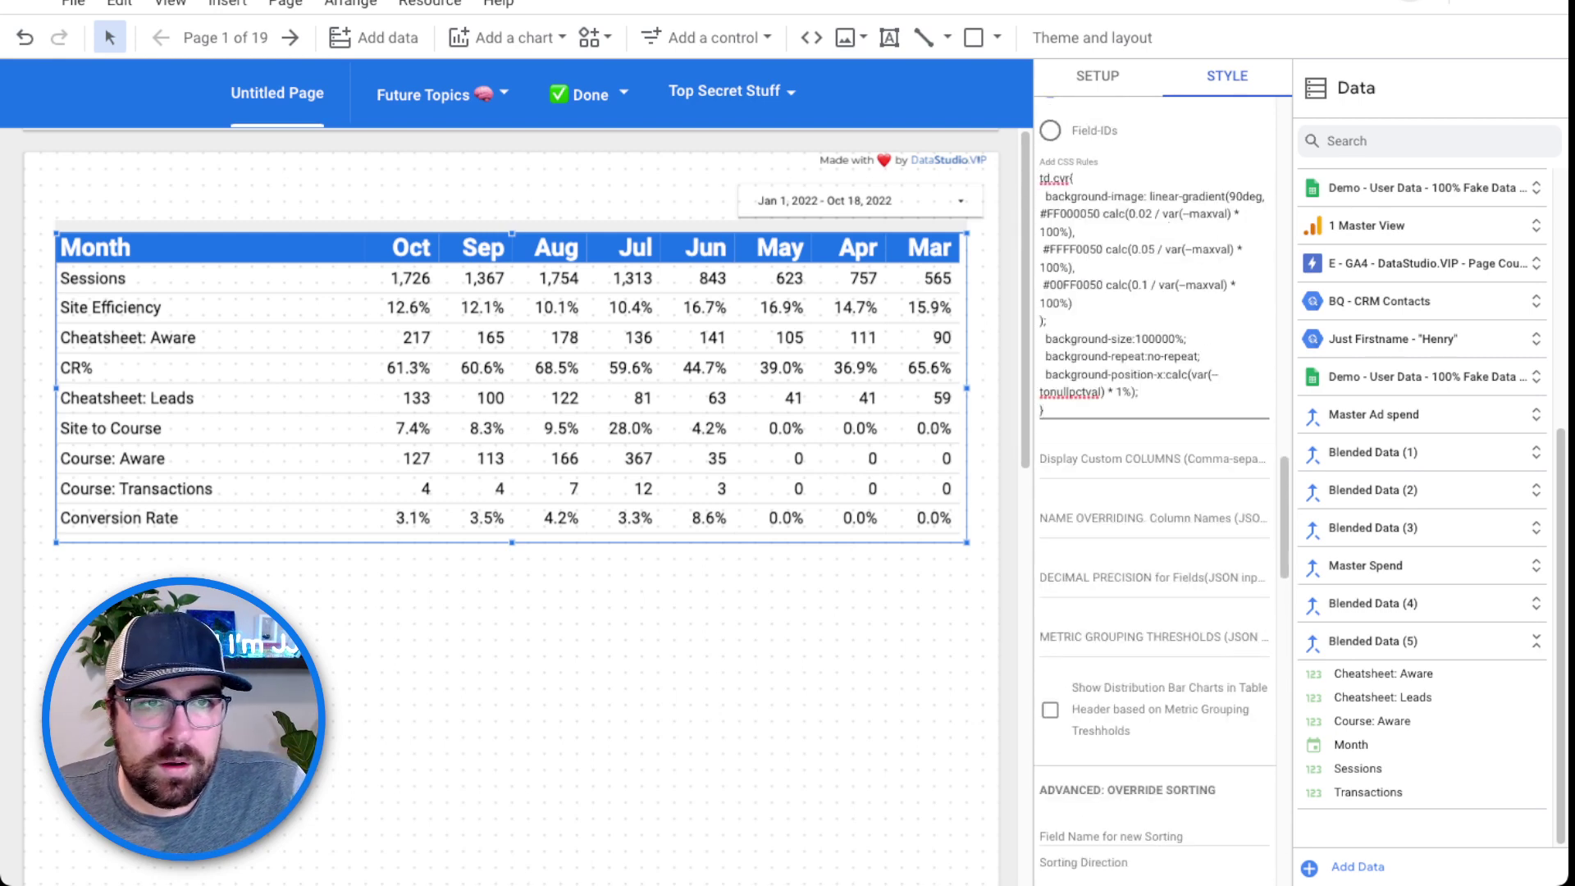
# Turn on the table's config mode to show the CSS class names of its fields.
pyautogui.click(1046, 178)
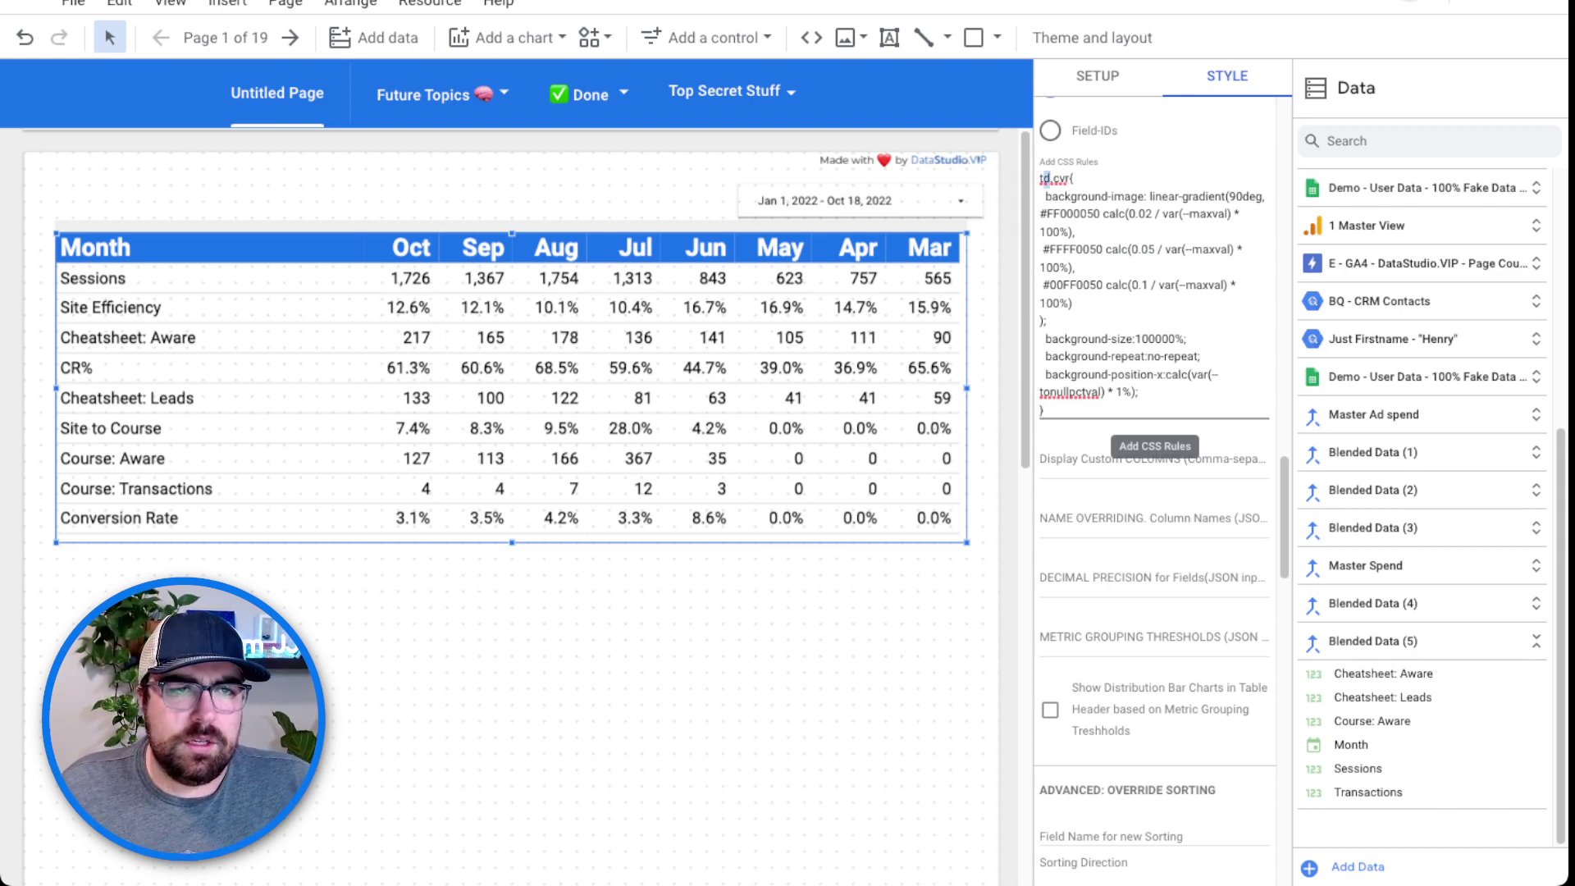
pyautogui.scroll(1, 1155, 488)
pyautogui.scroll(3, 1156, 489)
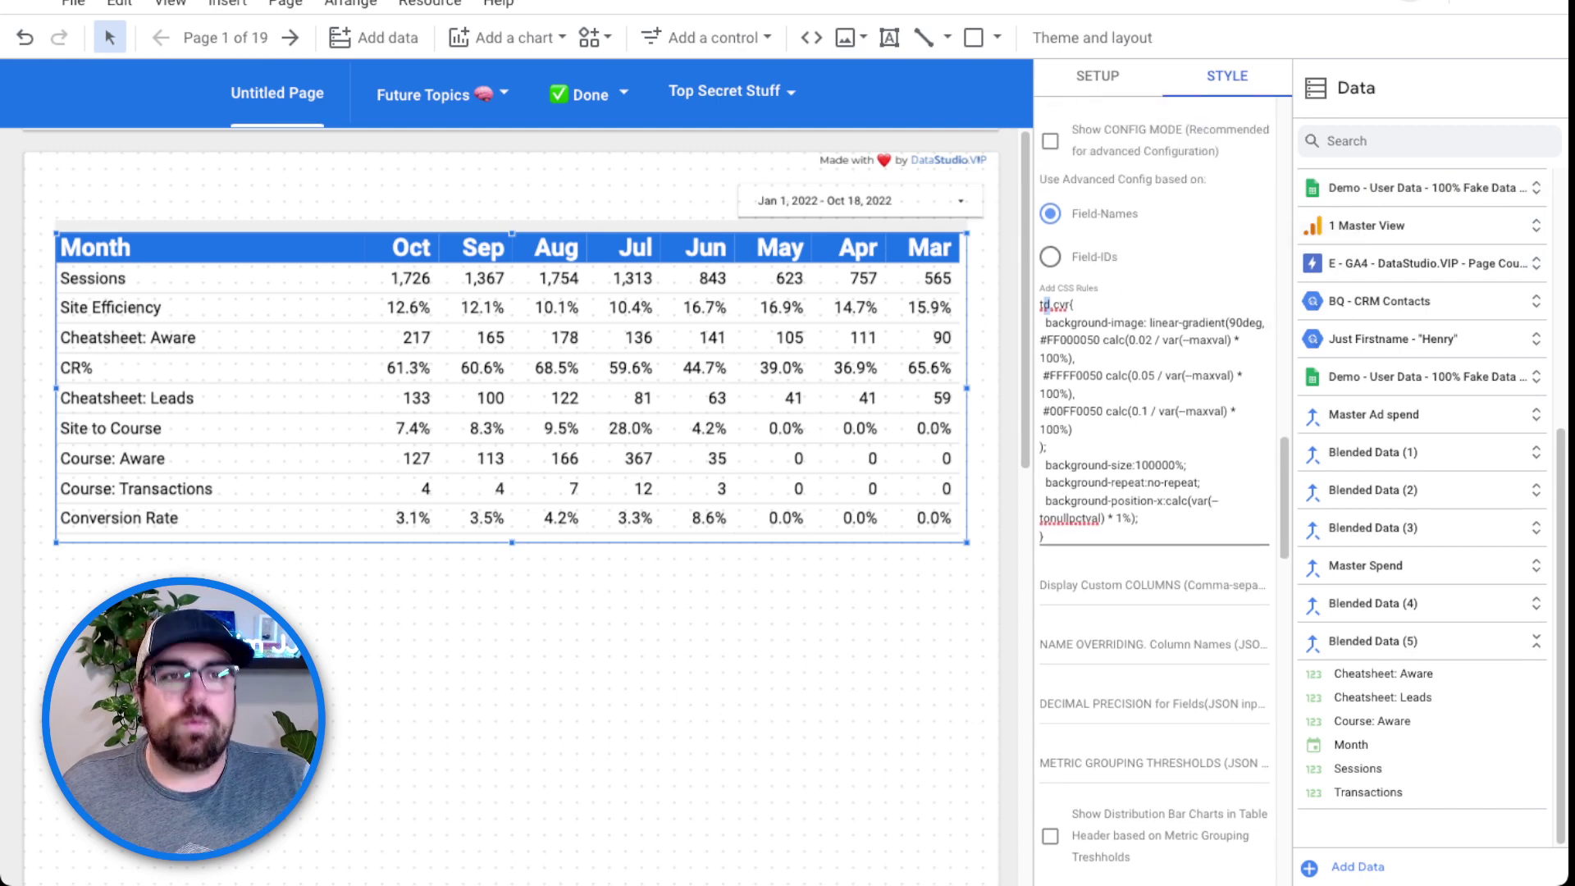
pyautogui.scroll(2, 1155, 533)
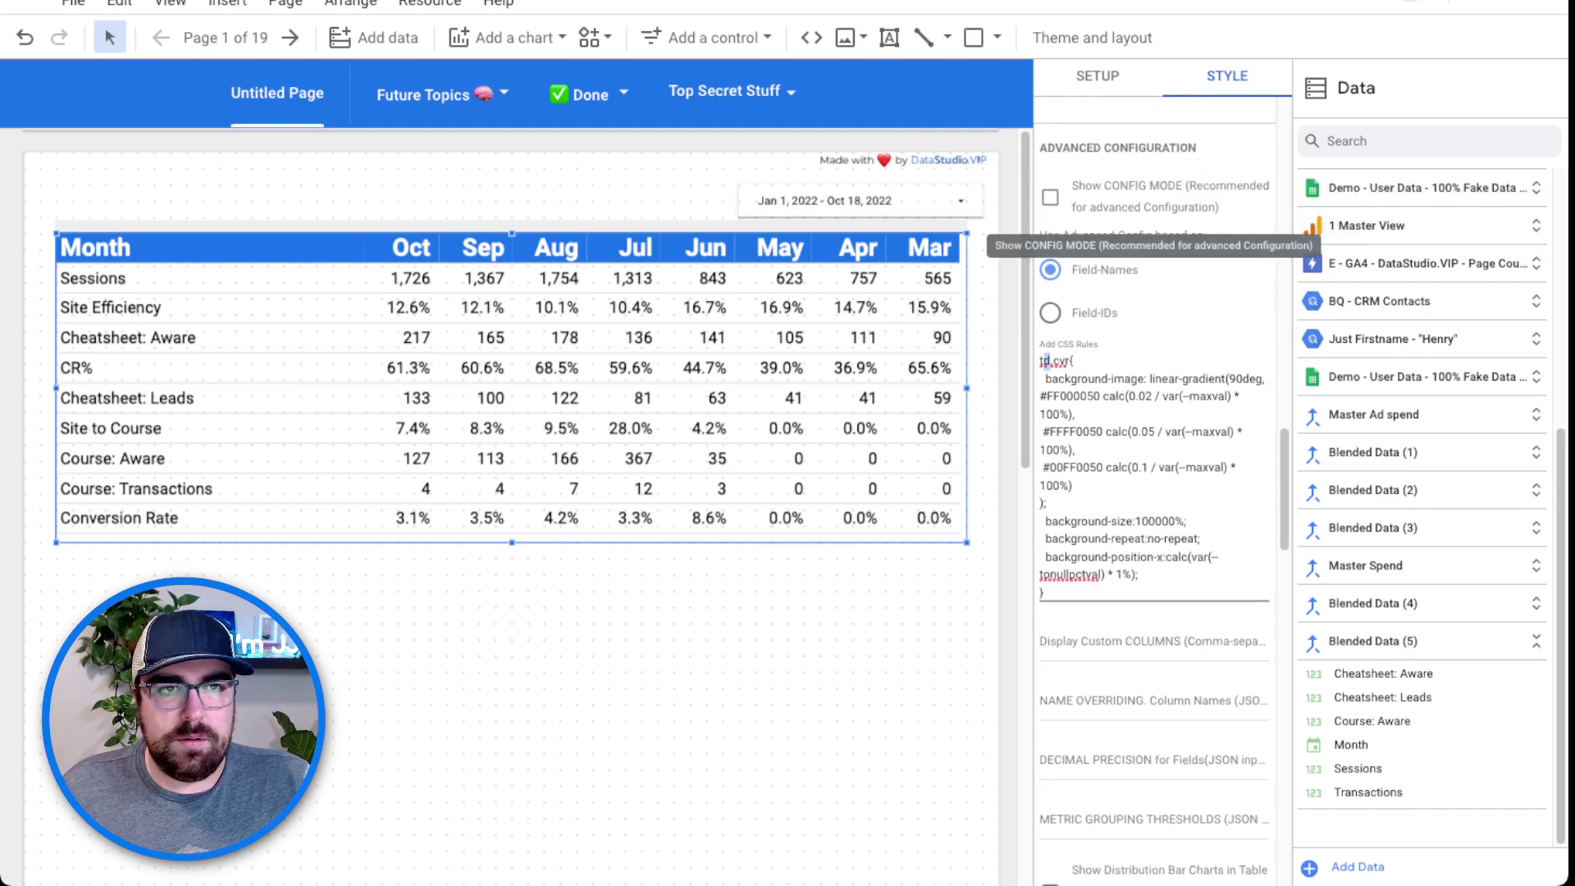
pyautogui.click(1050, 197)
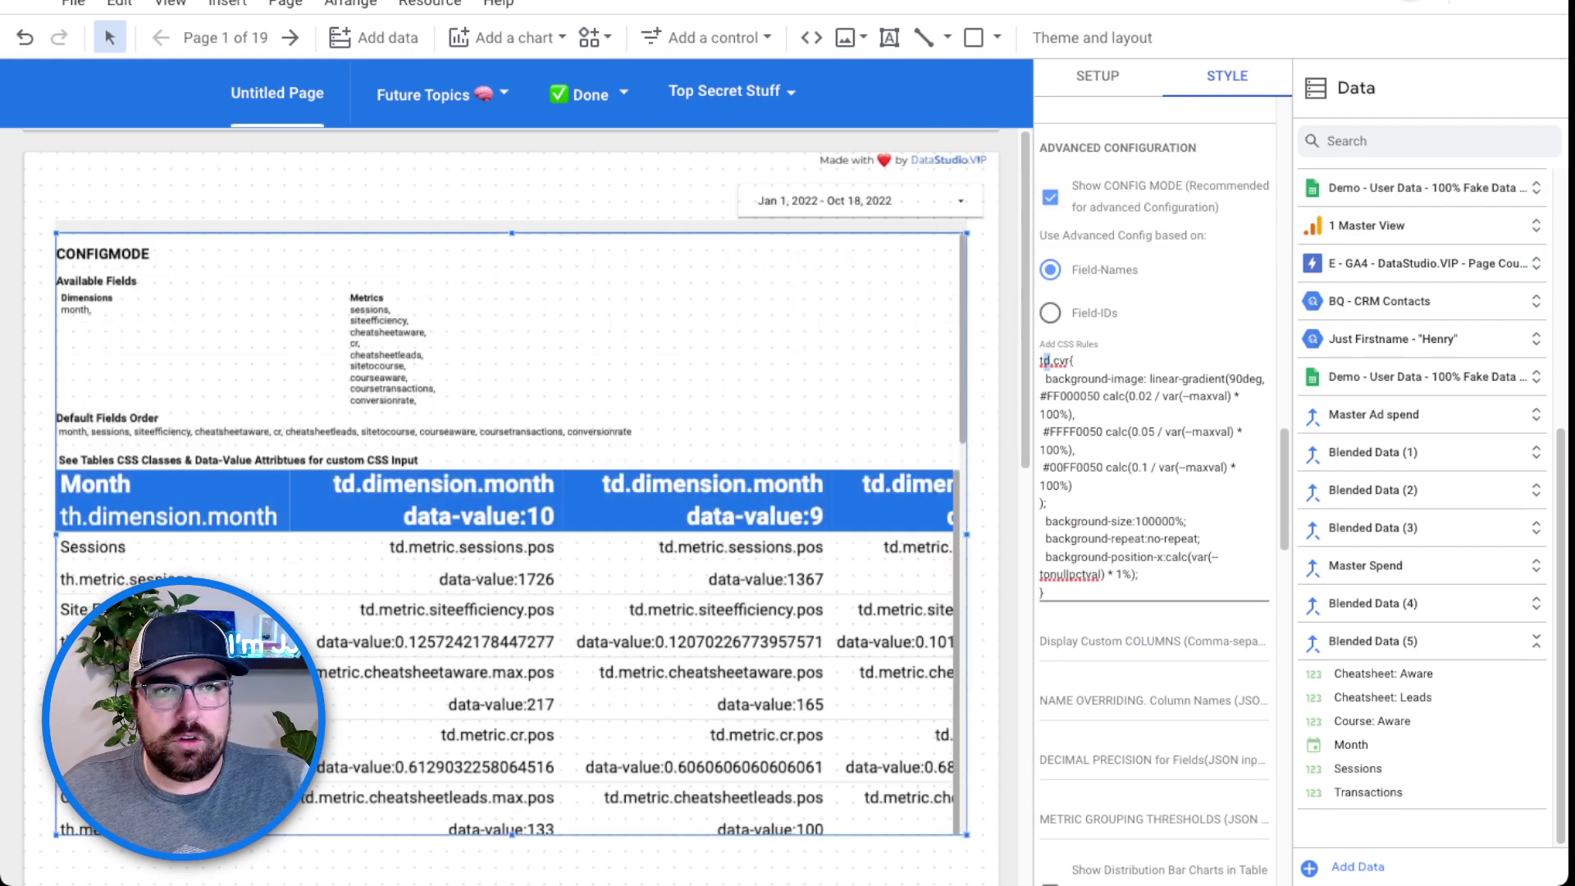
# Replace cvr in the CSS selector with the siteefficiency class name copied from the table, and turn config mode off.
pyautogui.click(1103, 396)
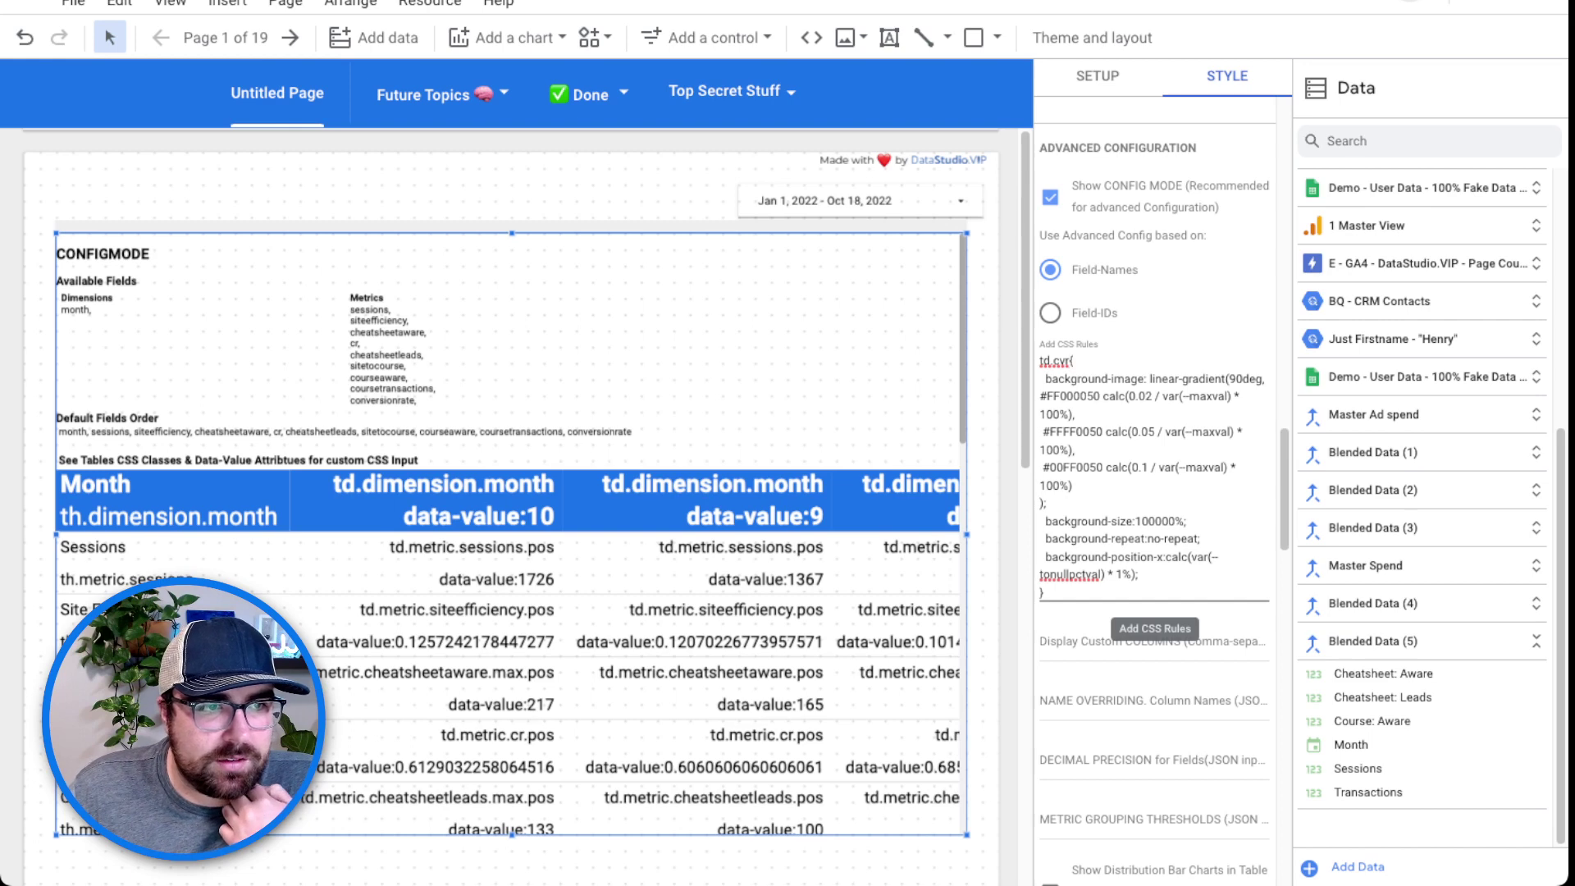
pyautogui.doubleClick(476, 610)
pyautogui.hotkey('ctrl', 'c')
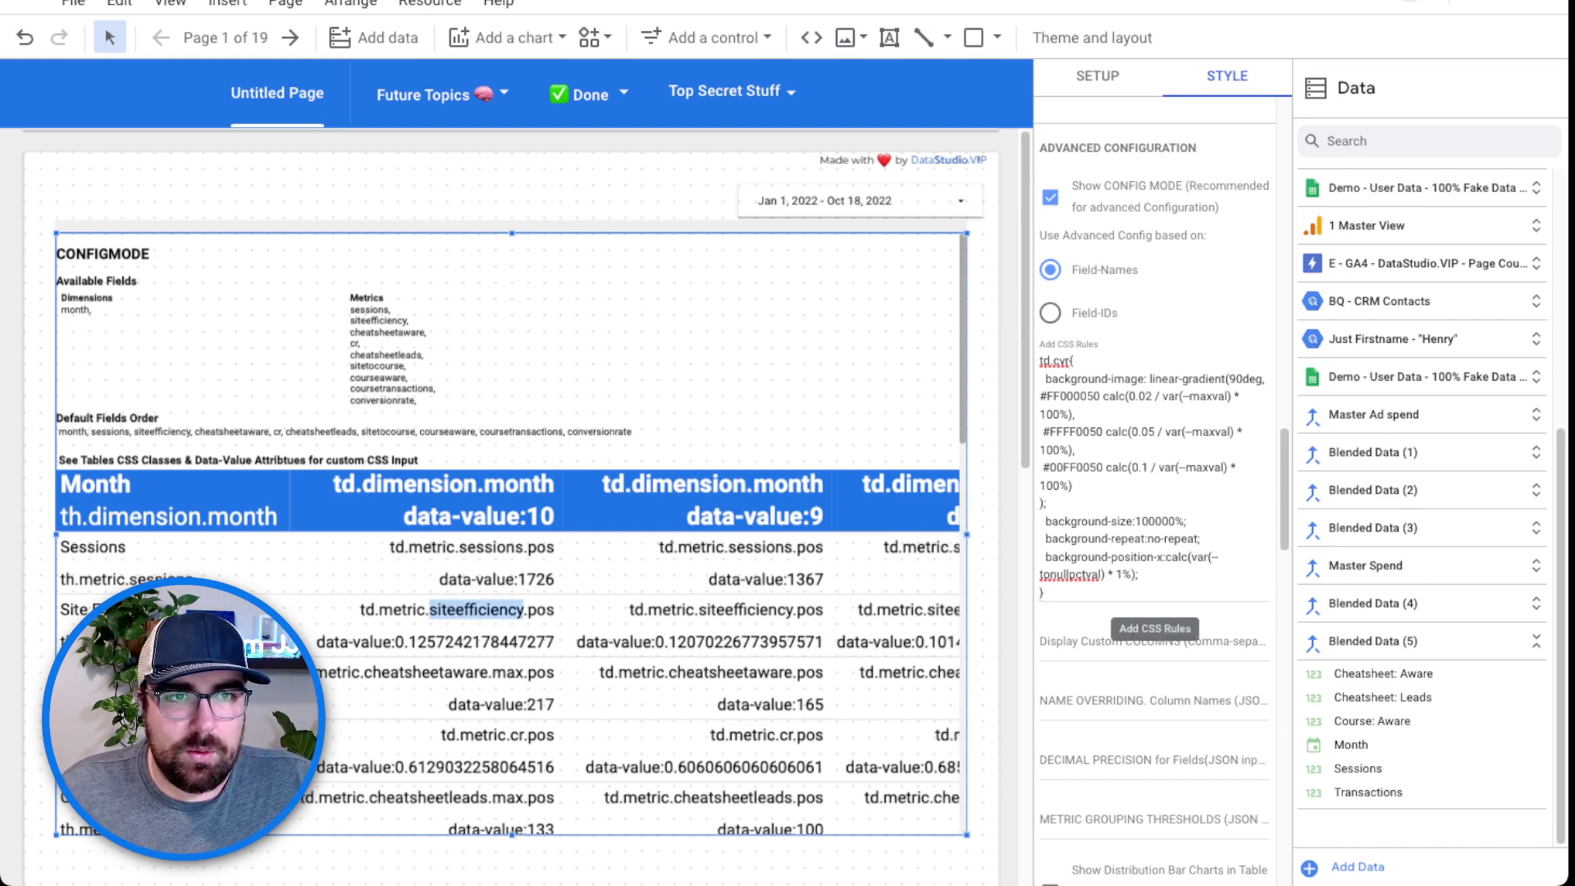
pyautogui.doubleClick(1056, 361)
pyautogui.hotkey('ctrl', 'v')
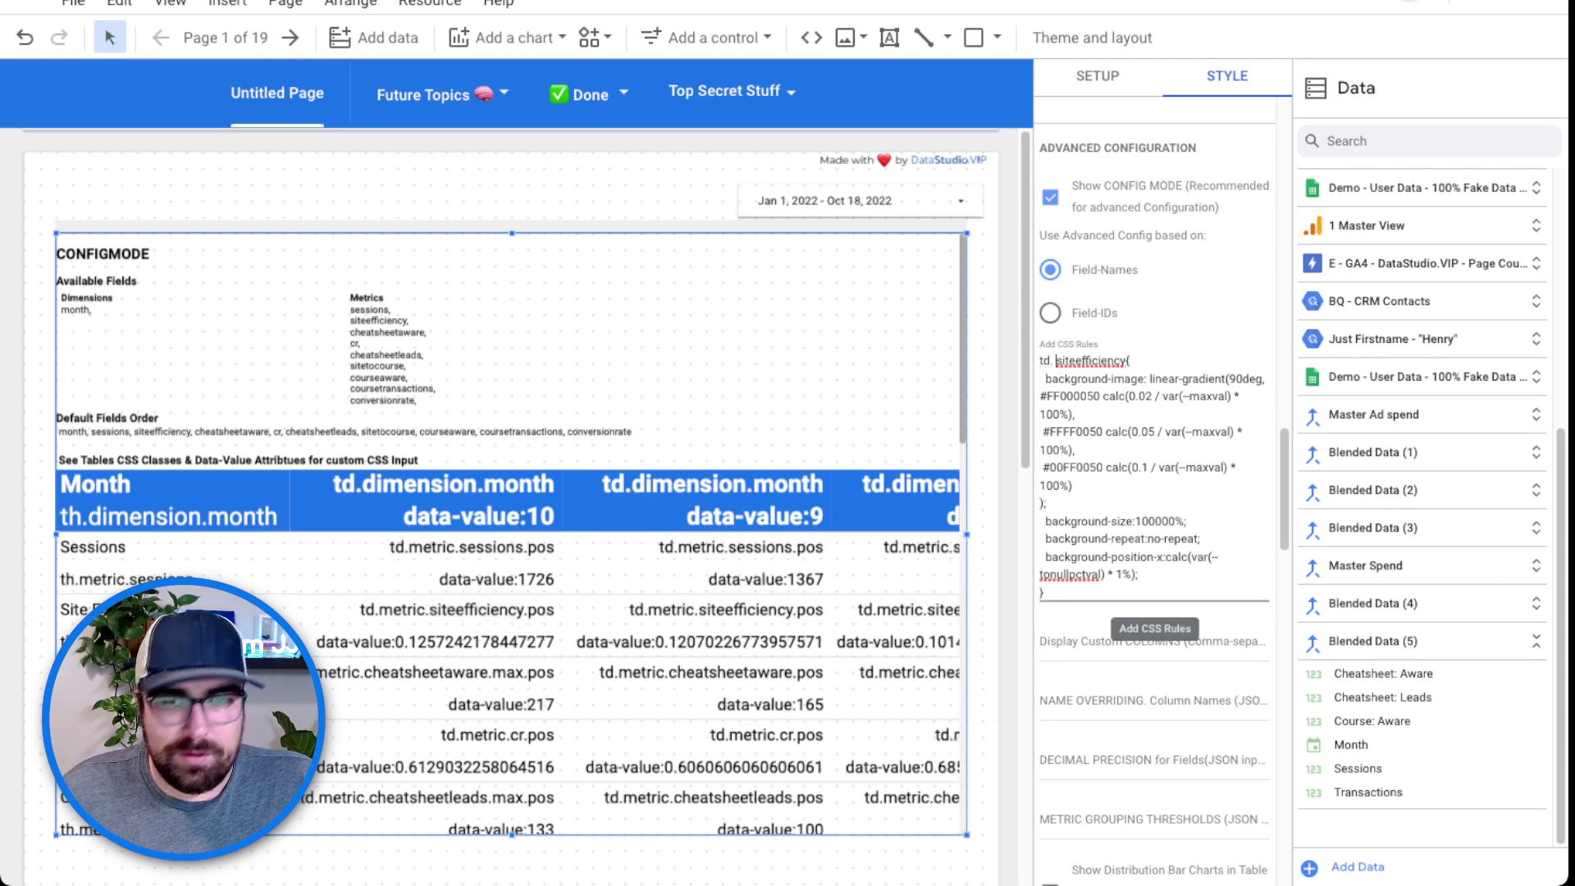
pyautogui.press('BackSpace')
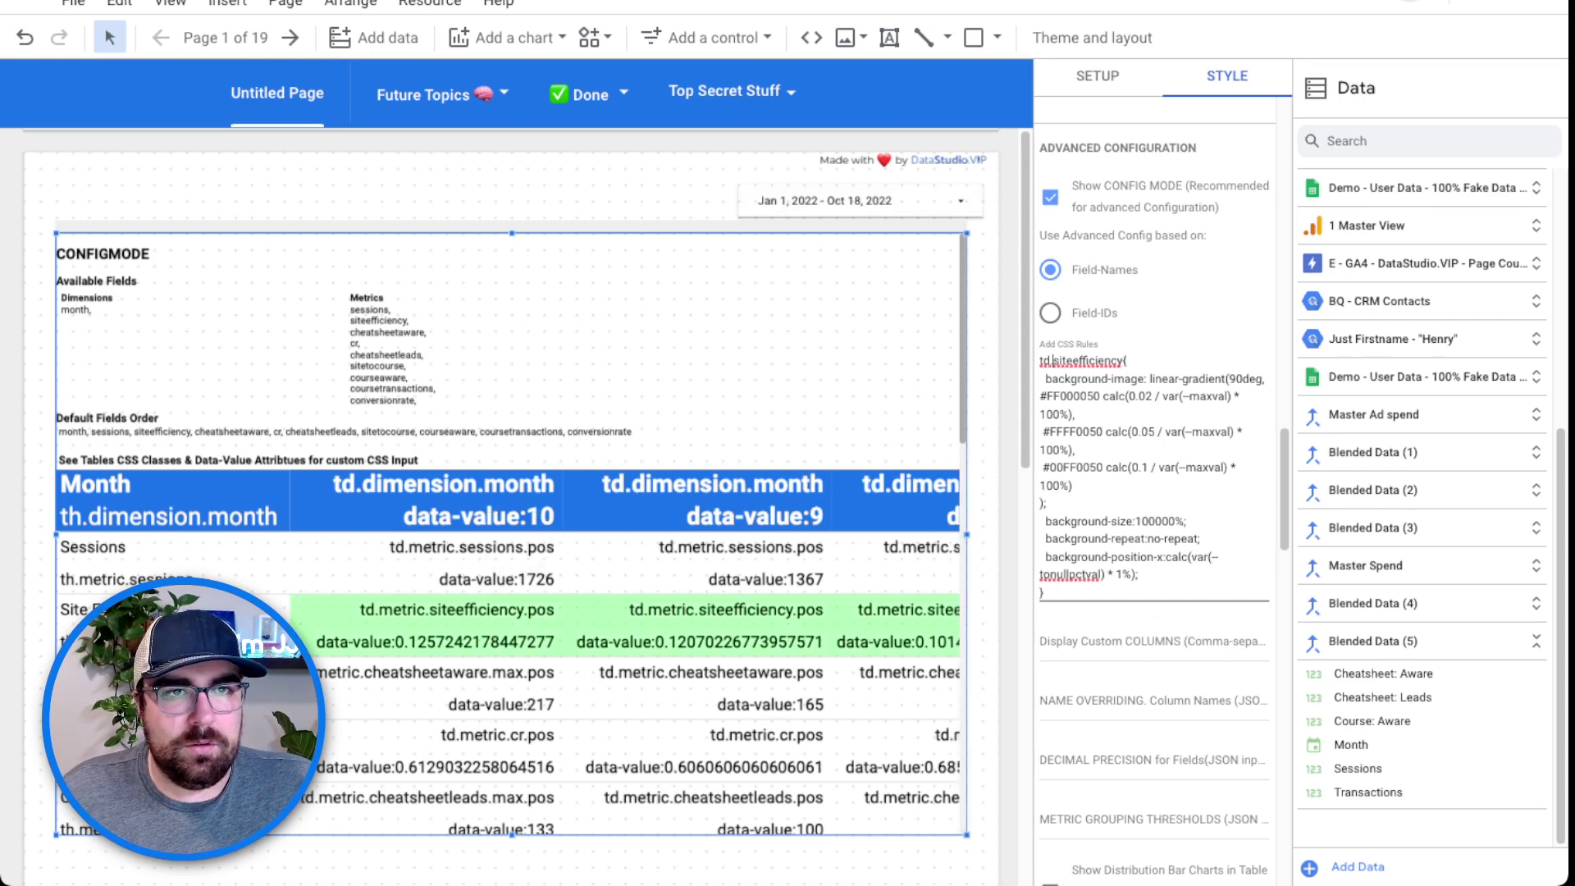
pyautogui.click(1050, 197)
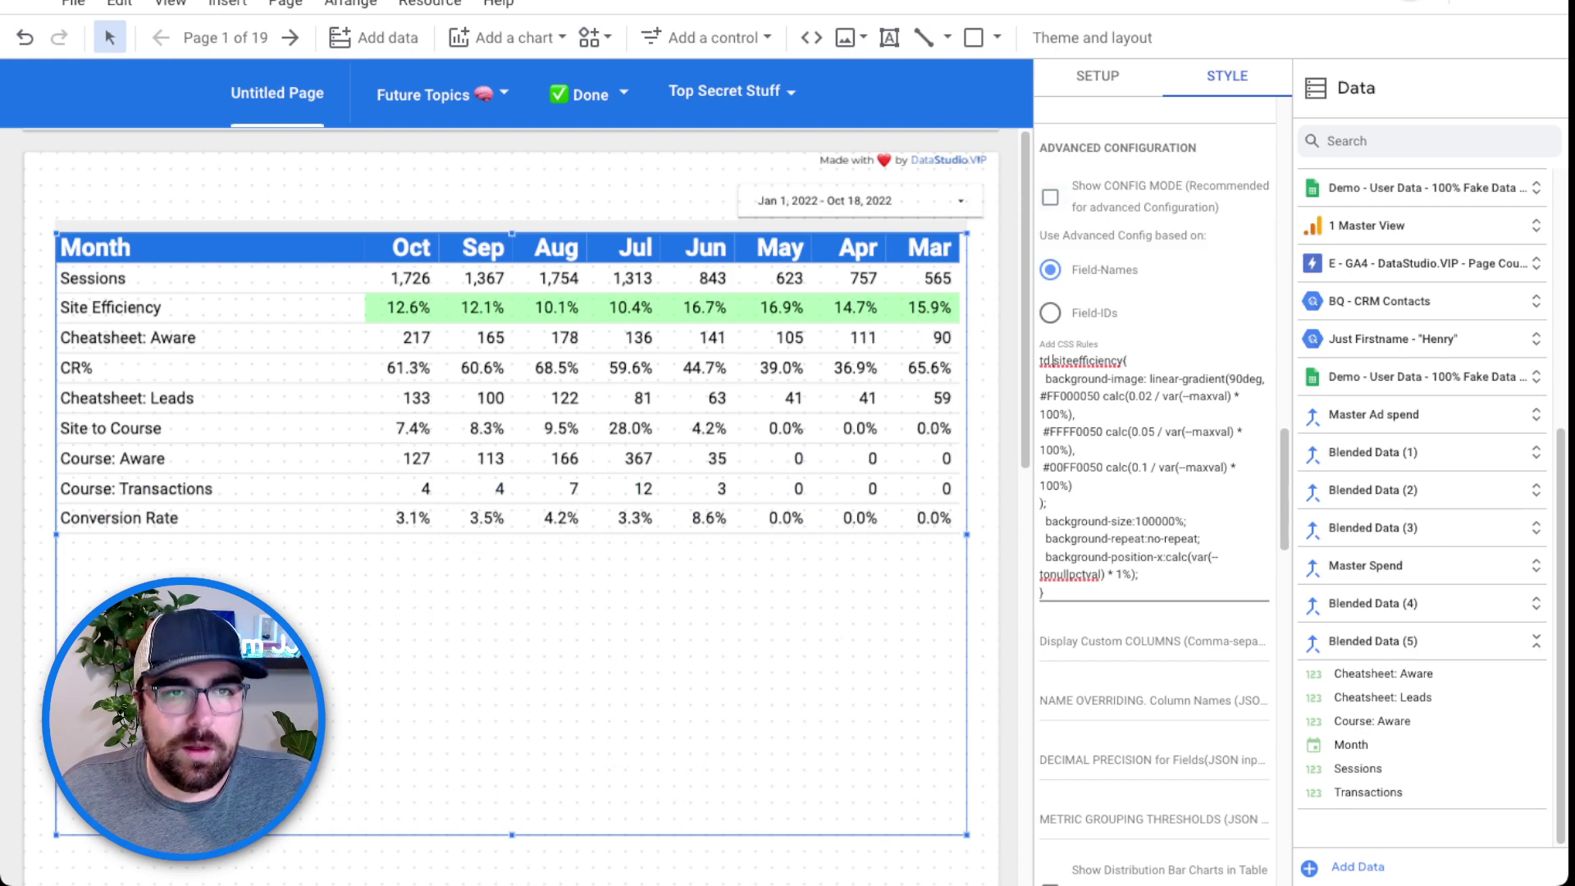
# Set the td.siteefficiency heatmap thresholds to 0.10 for red, 0.13 for yellow and 0.15 for green.
pyautogui.click(1138, 397)
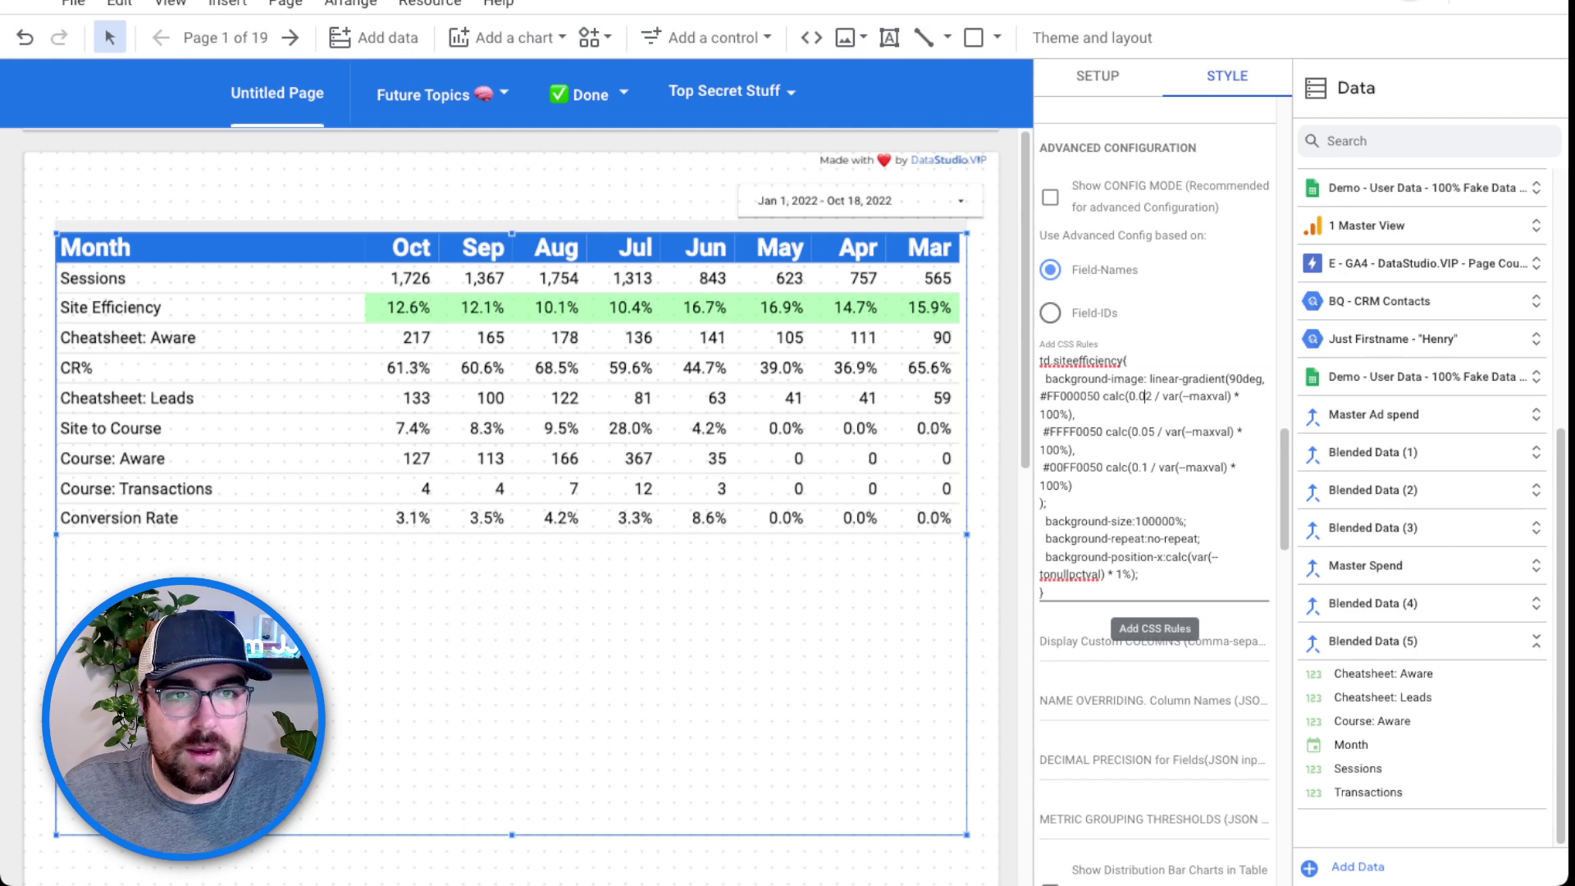
pyautogui.press('BackSpace')
pyautogui.write('1')
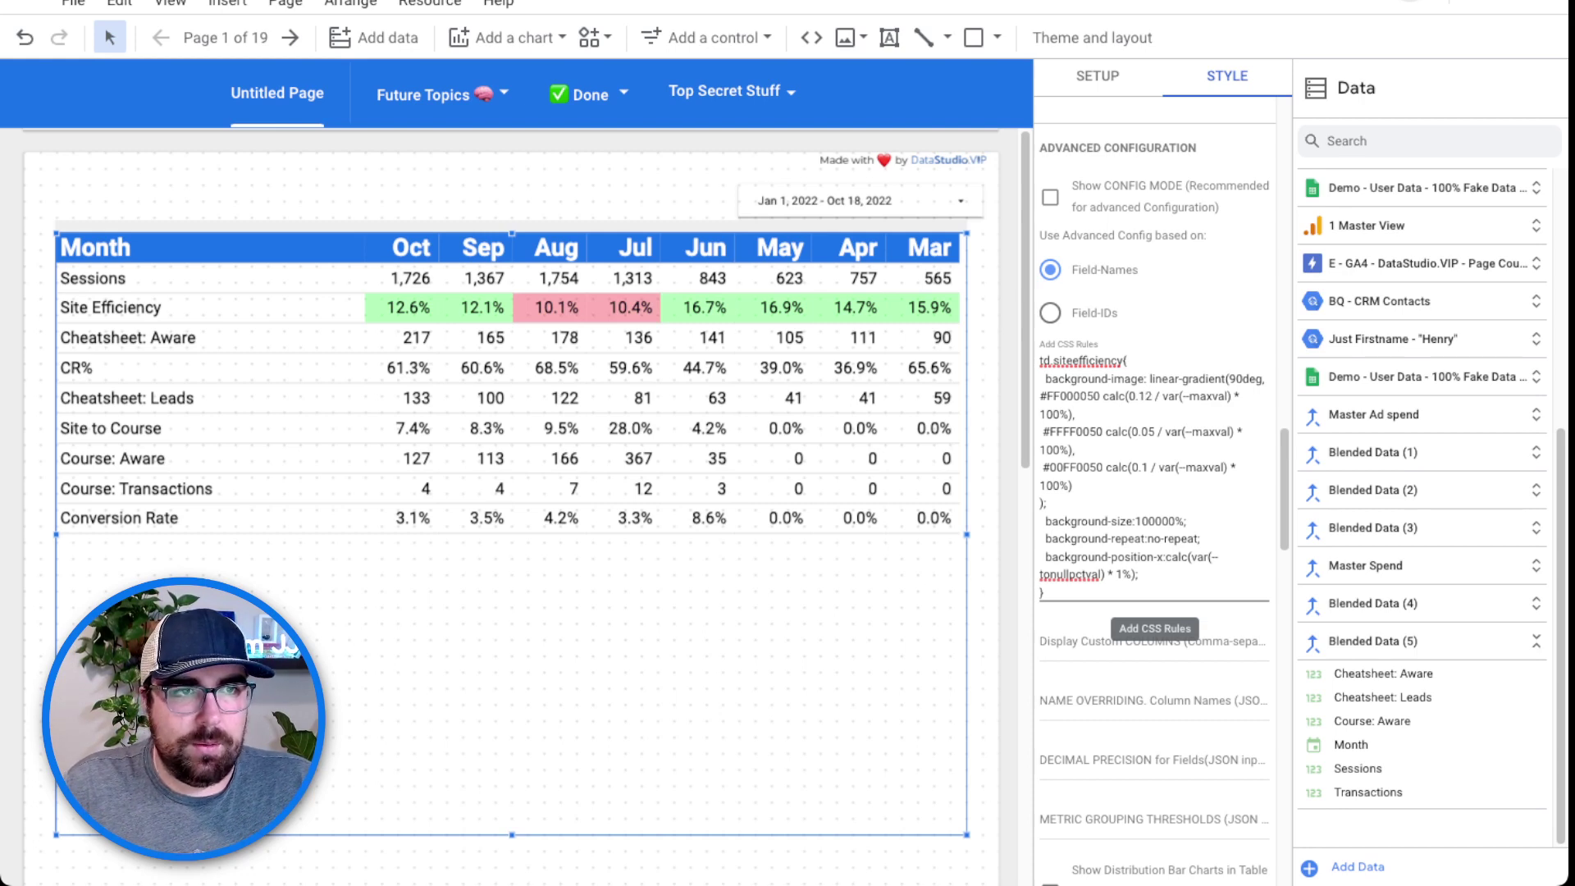
pyautogui.press('BackSpace')
pyautogui.write('0')
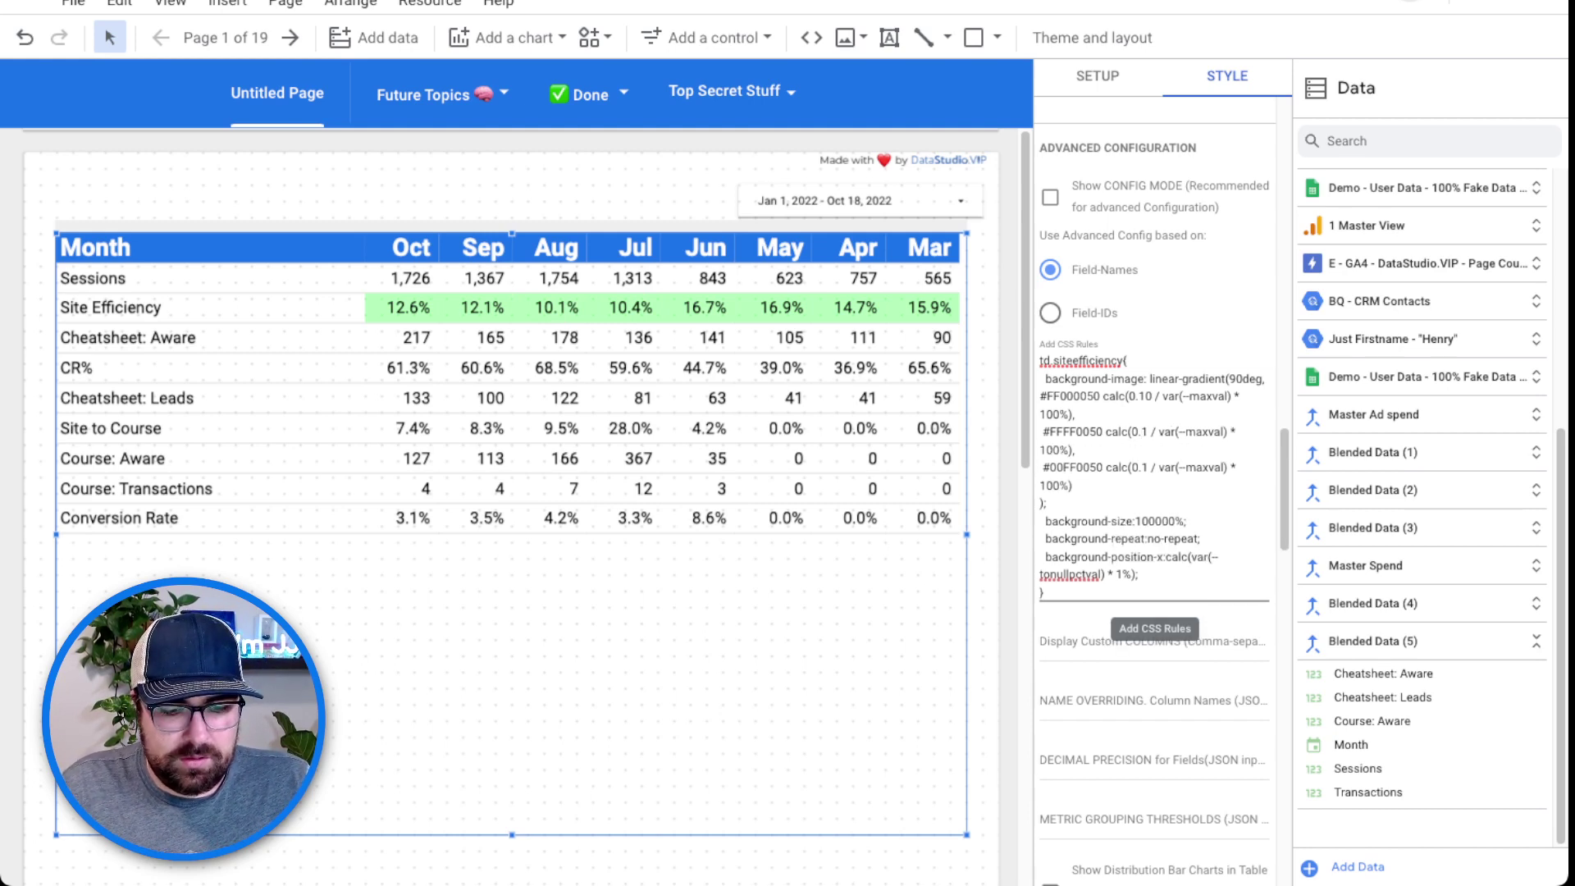
pyautogui.write('3')
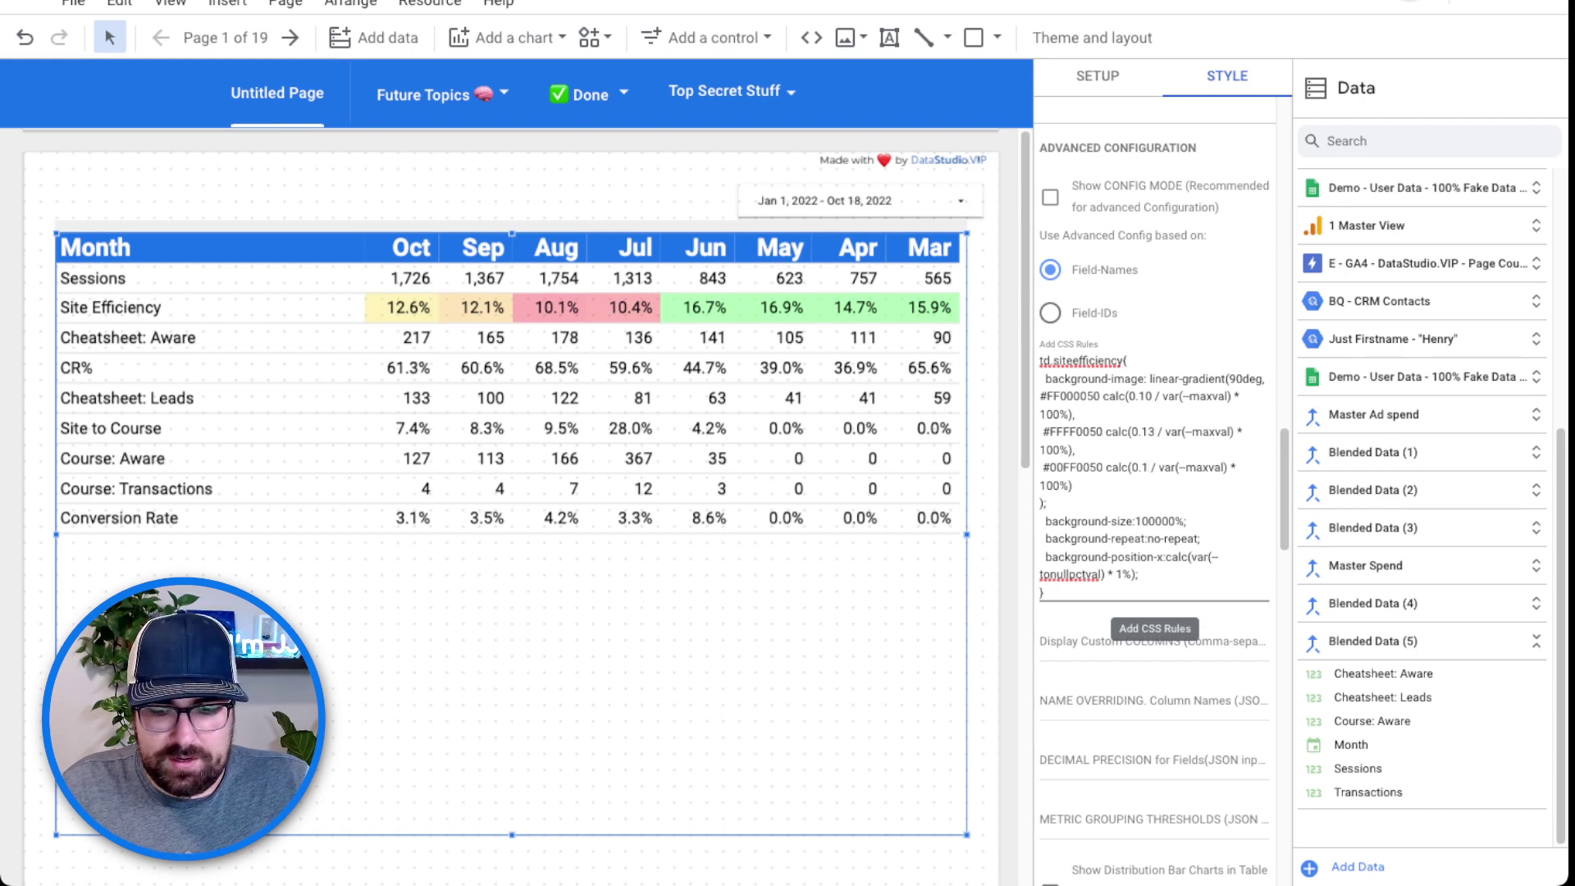
pyautogui.write('5')
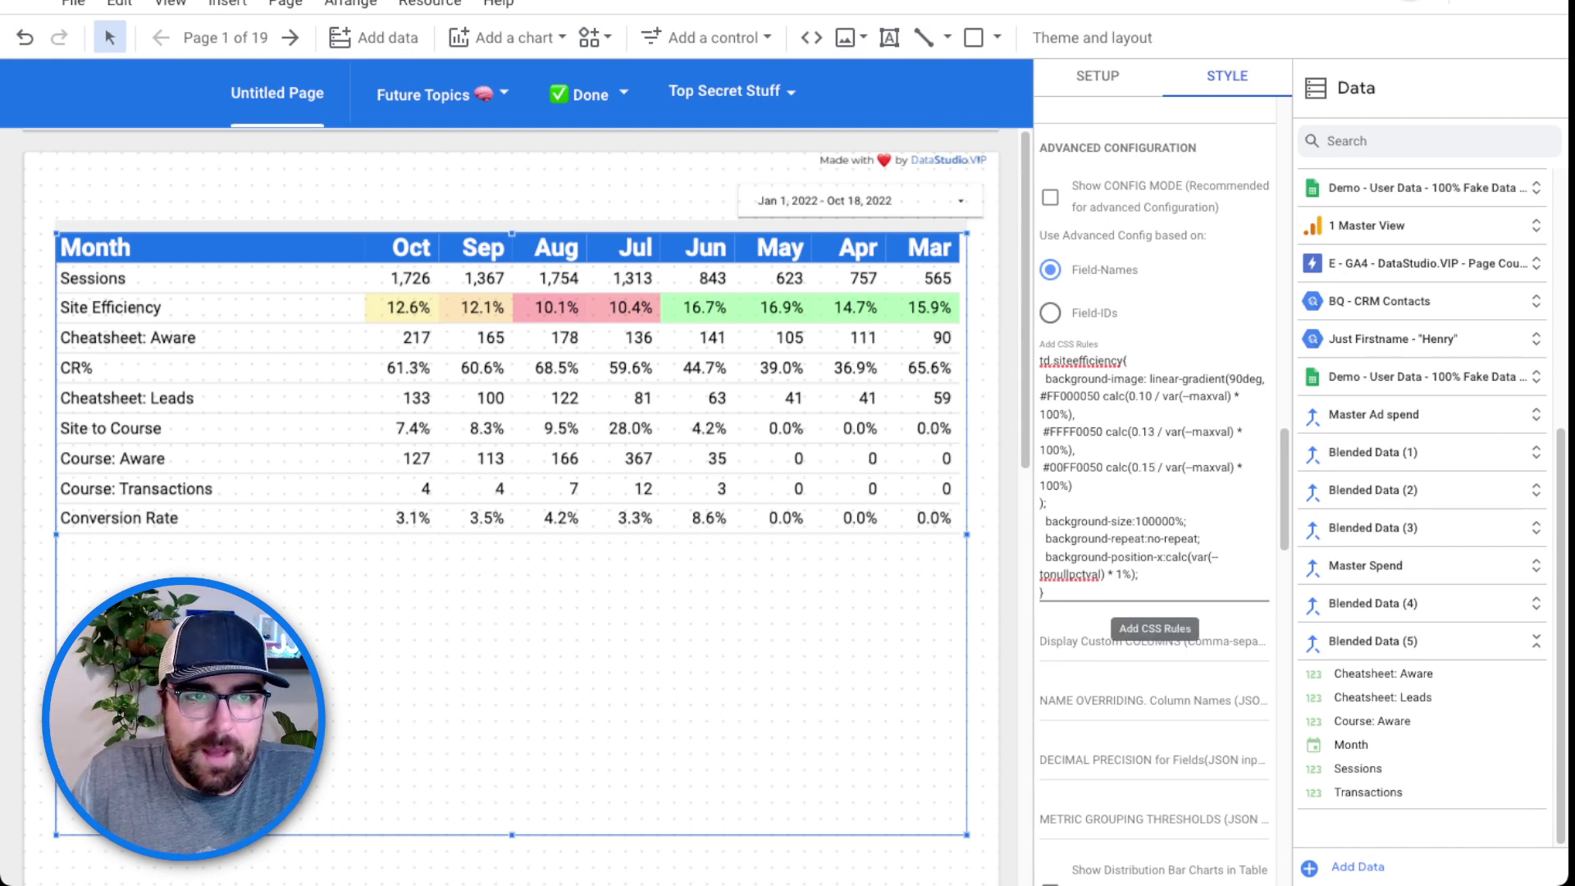
# Duplicate the td.siteefficiency rule below itself, separated by a blank line, and change the copy's selector to td.cr.
pyautogui.scroll(-1, 1155, 492)
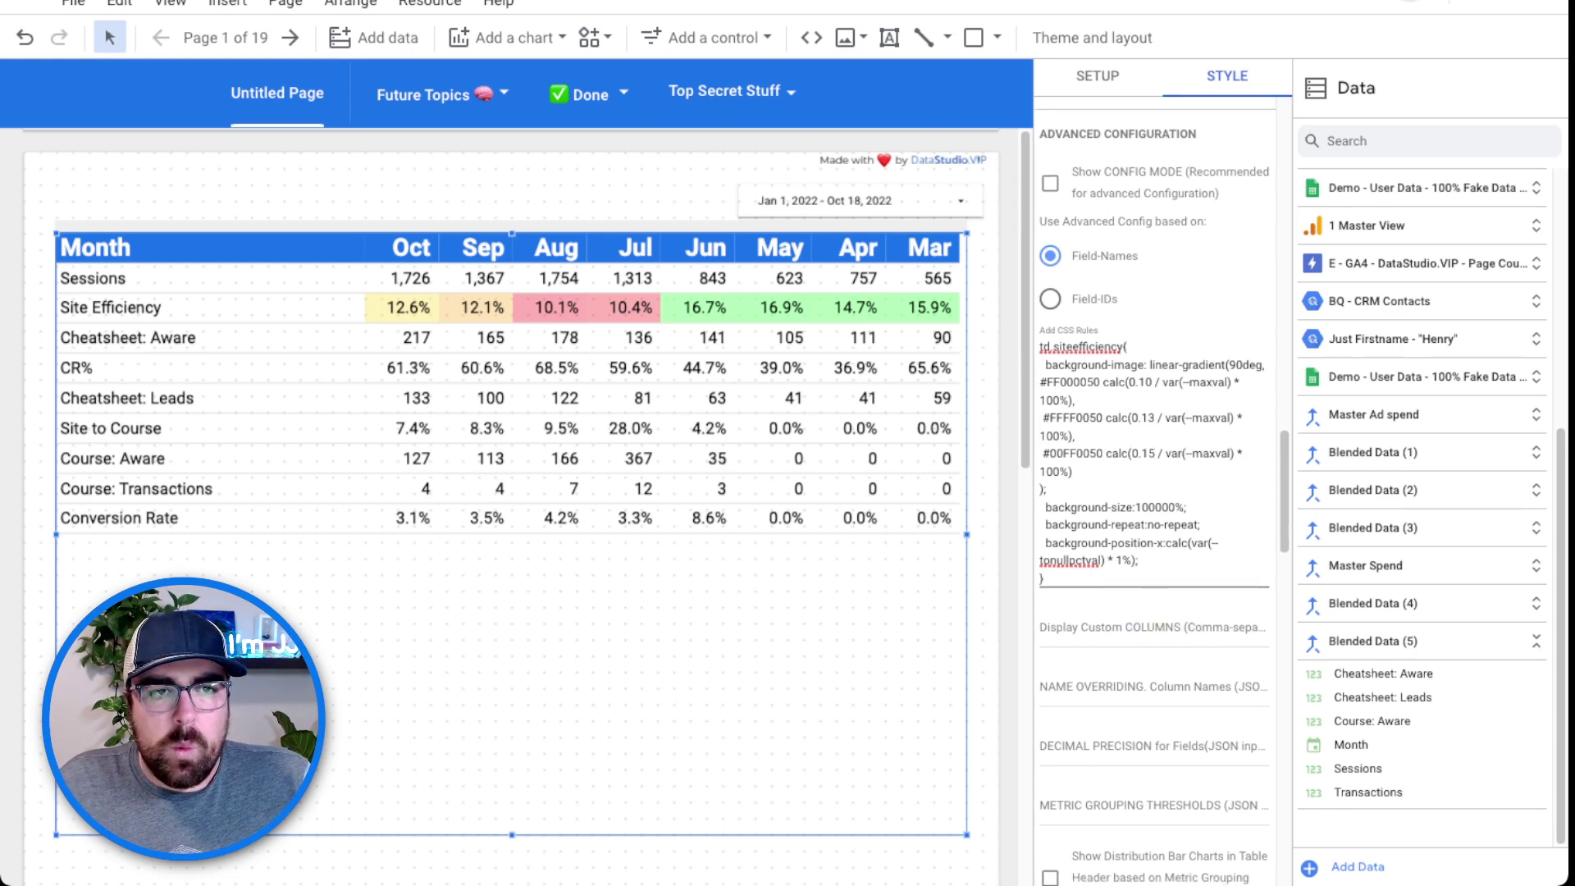
pyautogui.moveTo(1044, 579); pyautogui.dragTo(1039, 345)
pyautogui.hotkey('ctrl', 'c')
pyautogui.click(1046, 579)
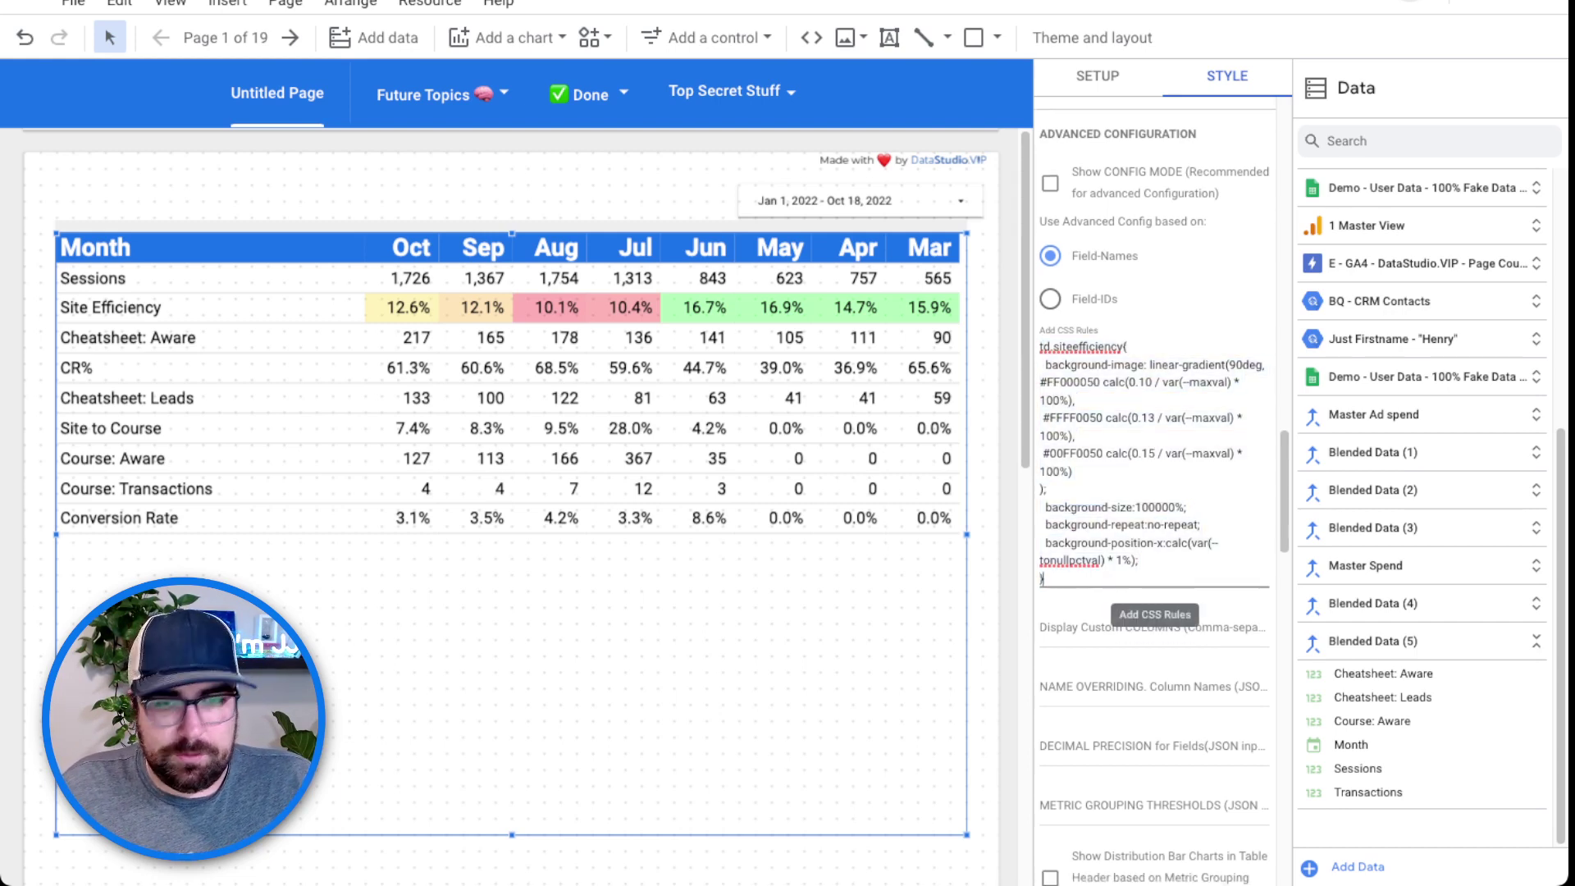
pyautogui.press('Return')
pyautogui.press('Return')
pyautogui.hotkey('ctrl', 'v')
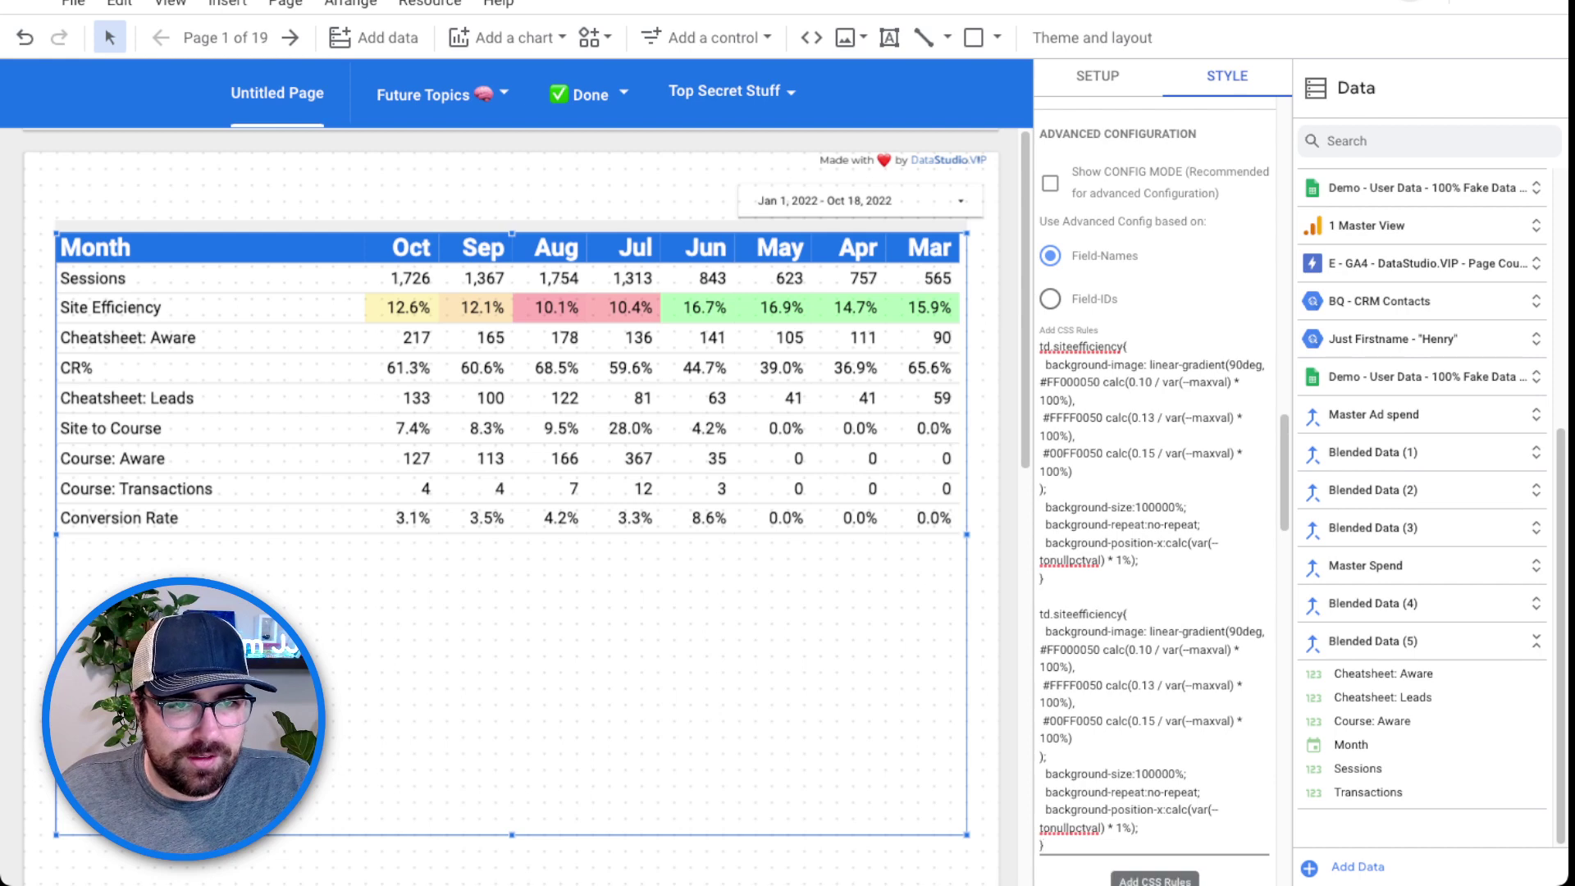
pyautogui.doubleClick(1083, 614)
pyautogui.write('cr{')
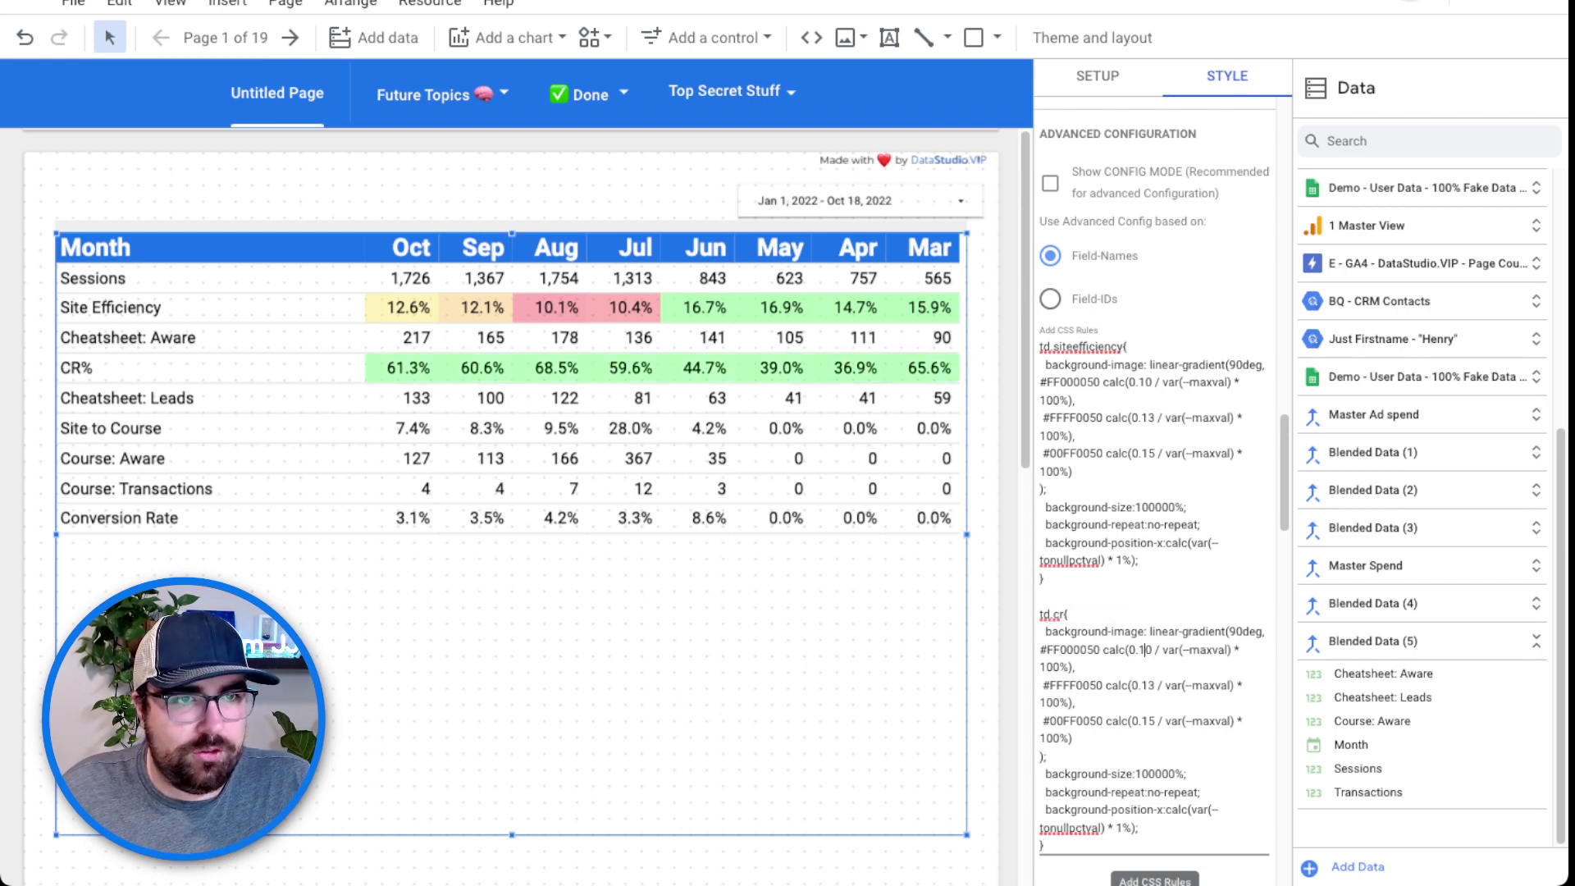
# Set the td.cr heatmap thresholds to 0.40 for red, 0.50 for yellow and 0.60 for green.
pyautogui.press('BackSpace')
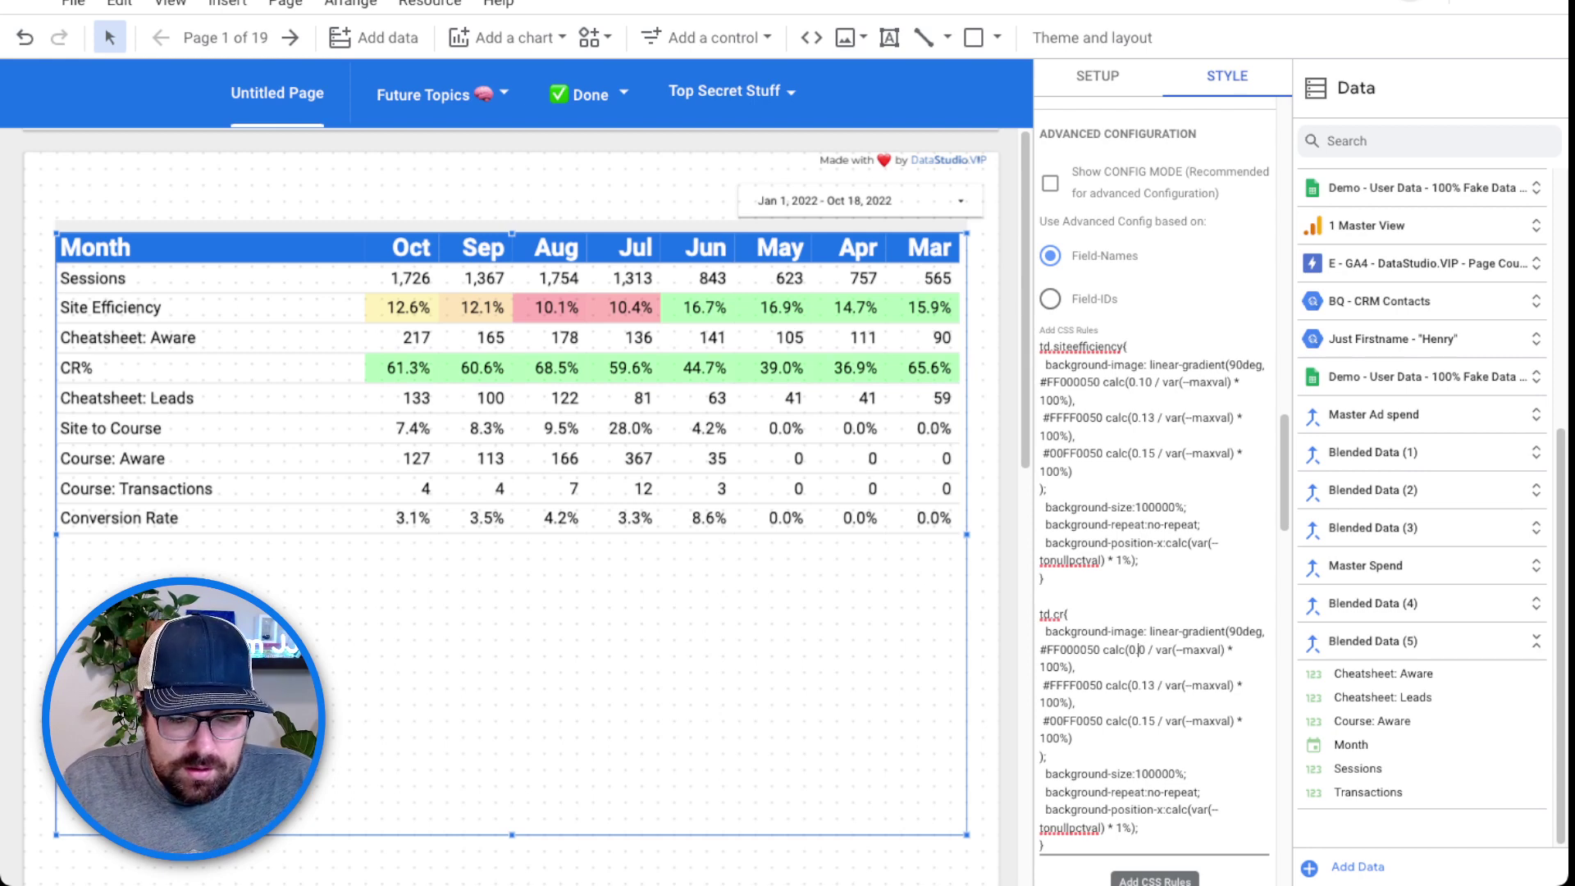
pyautogui.write('4')
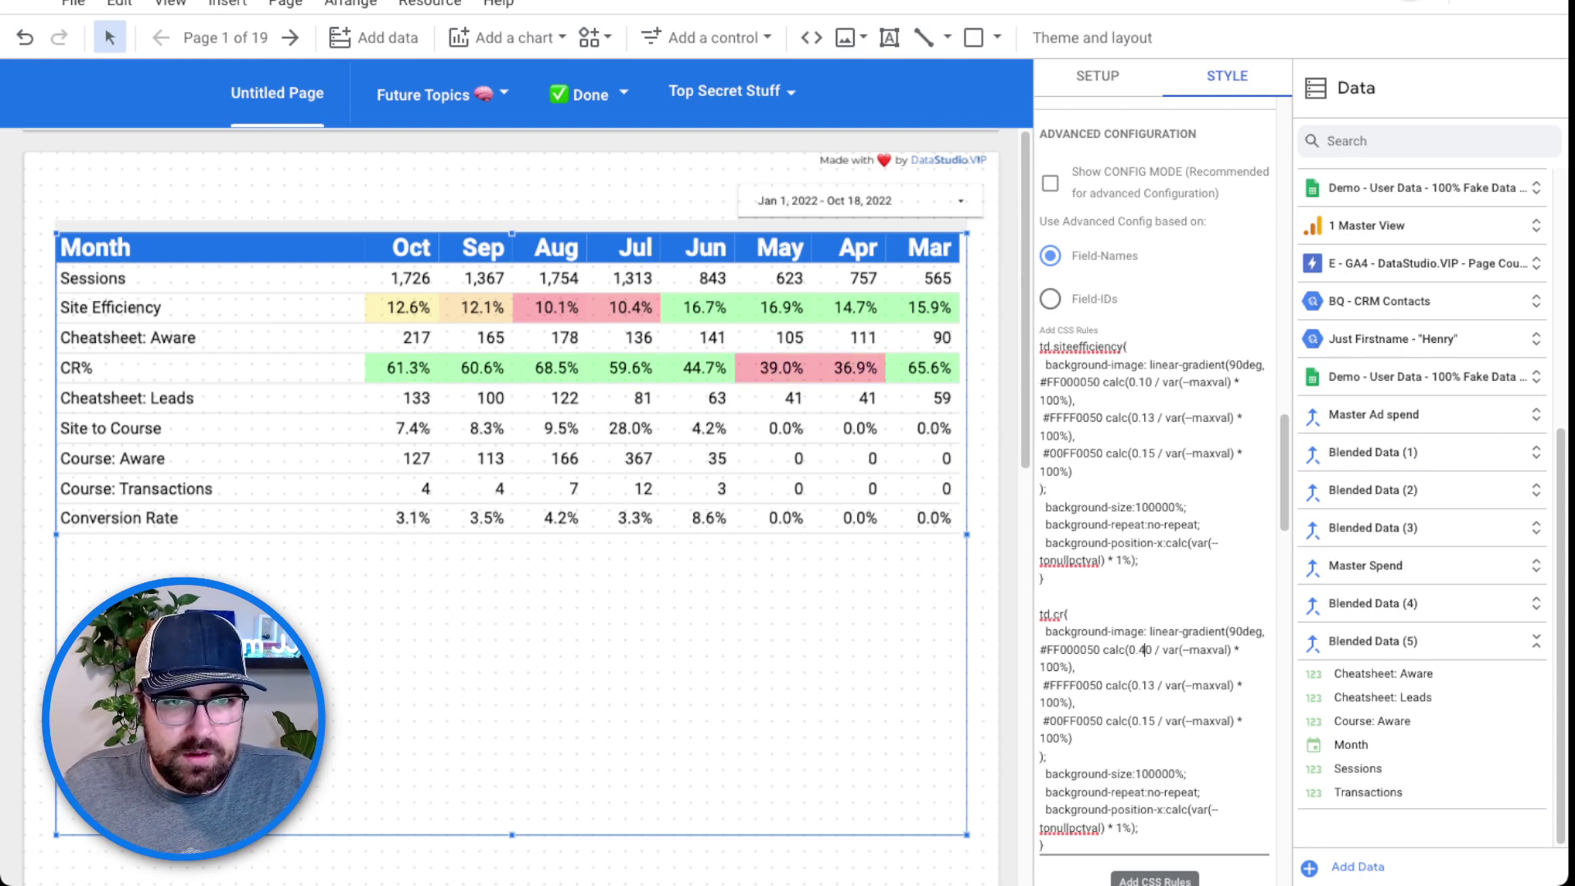
pyautogui.press('BackSpace')
pyautogui.write('5')
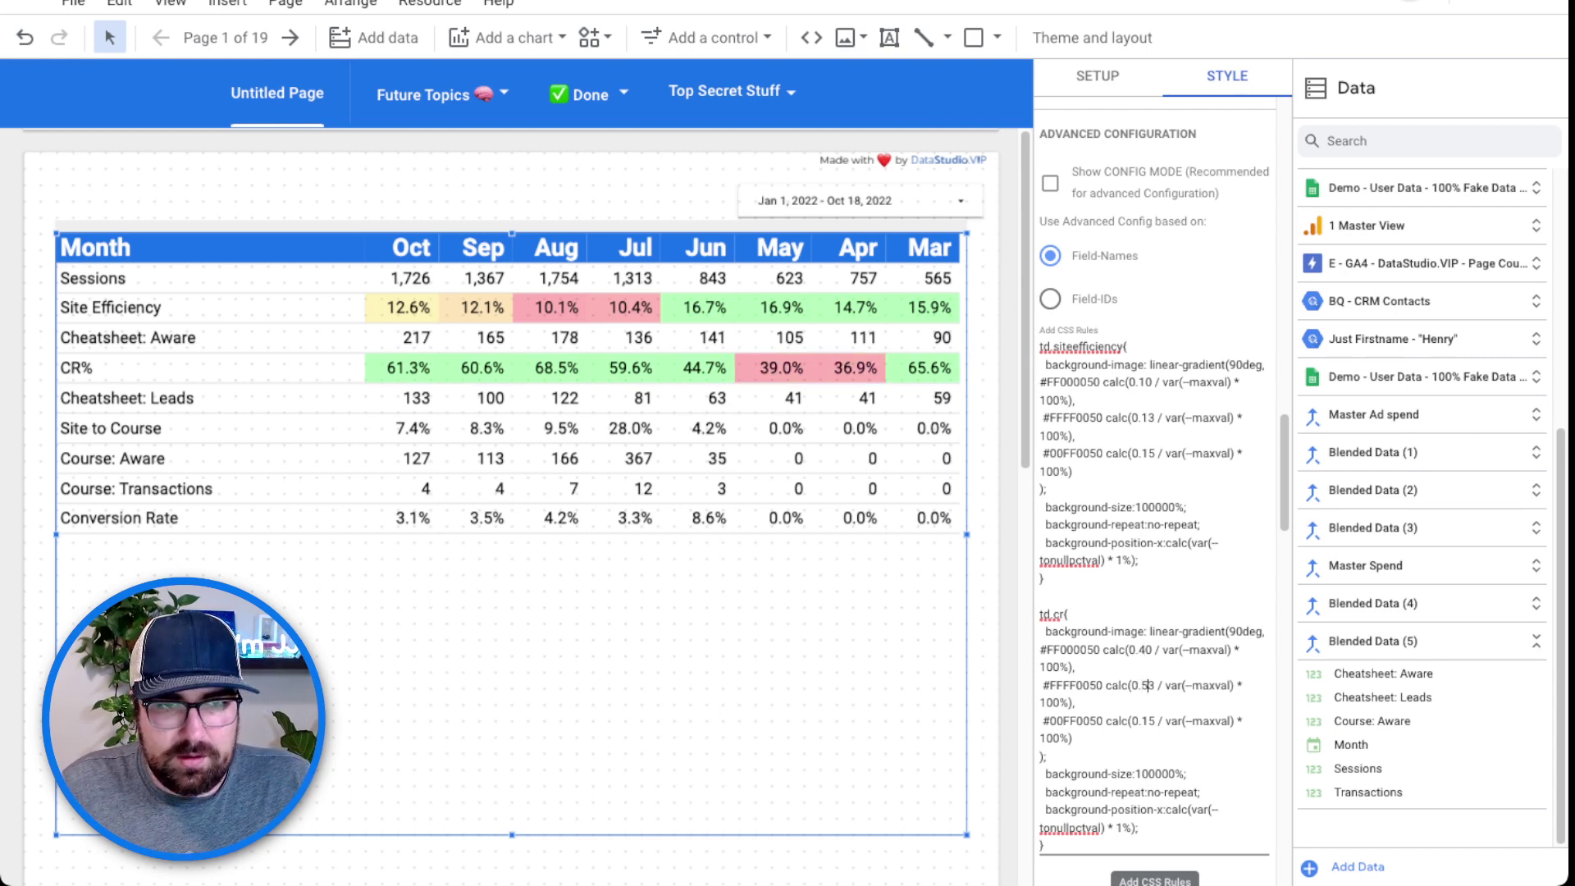
pyautogui.press('BackSpace')
pyautogui.write('0')
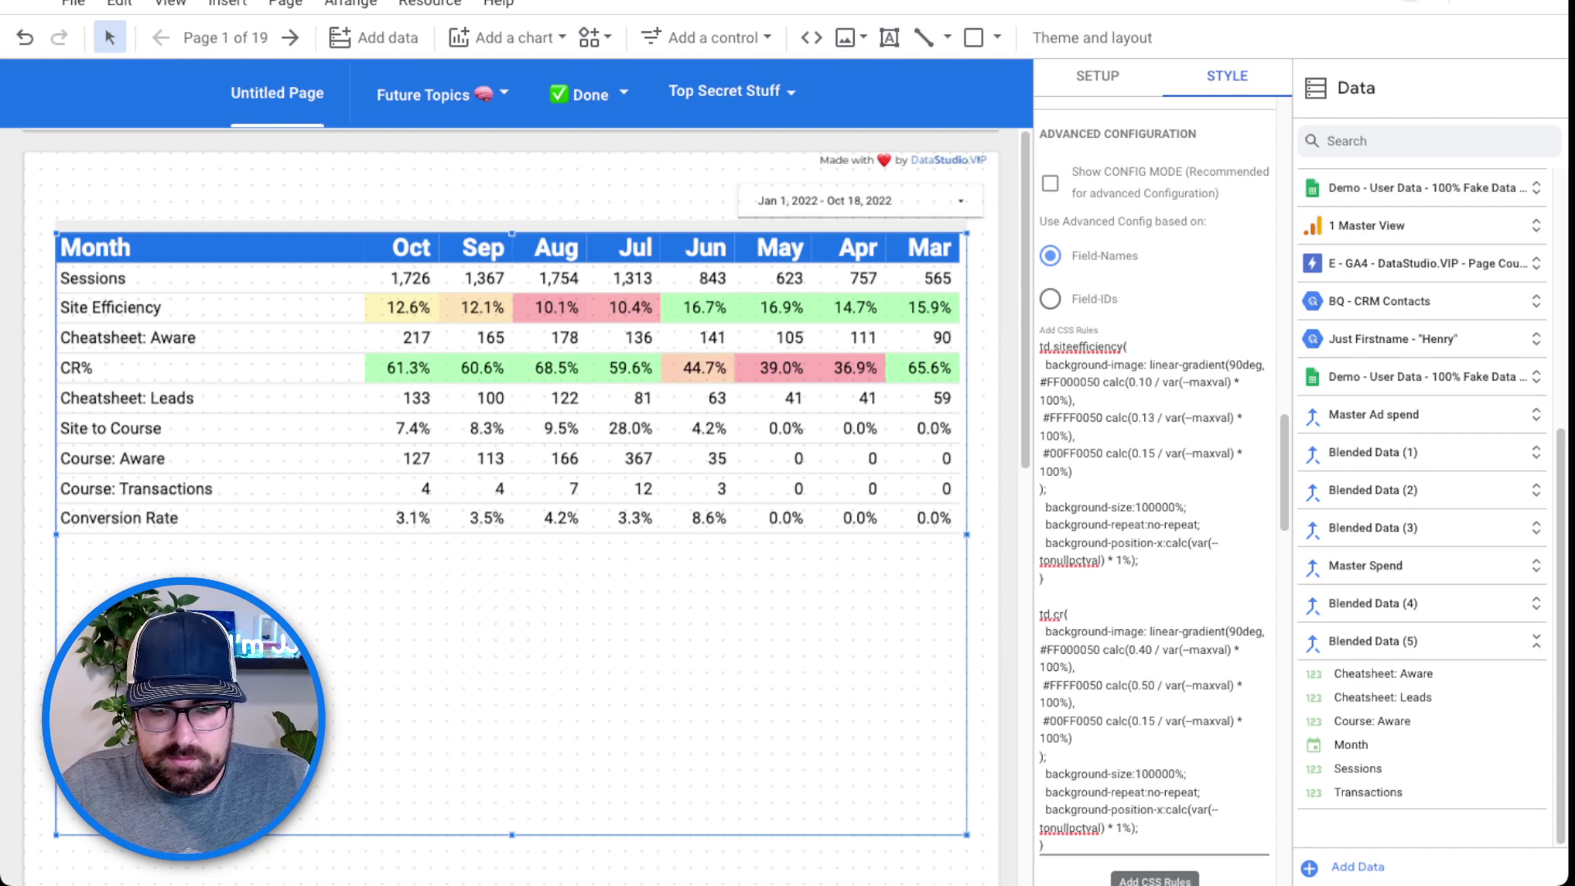
pyautogui.press('Down')
pyautogui.press('BackSpace')
pyautogui.press('BackSpace')
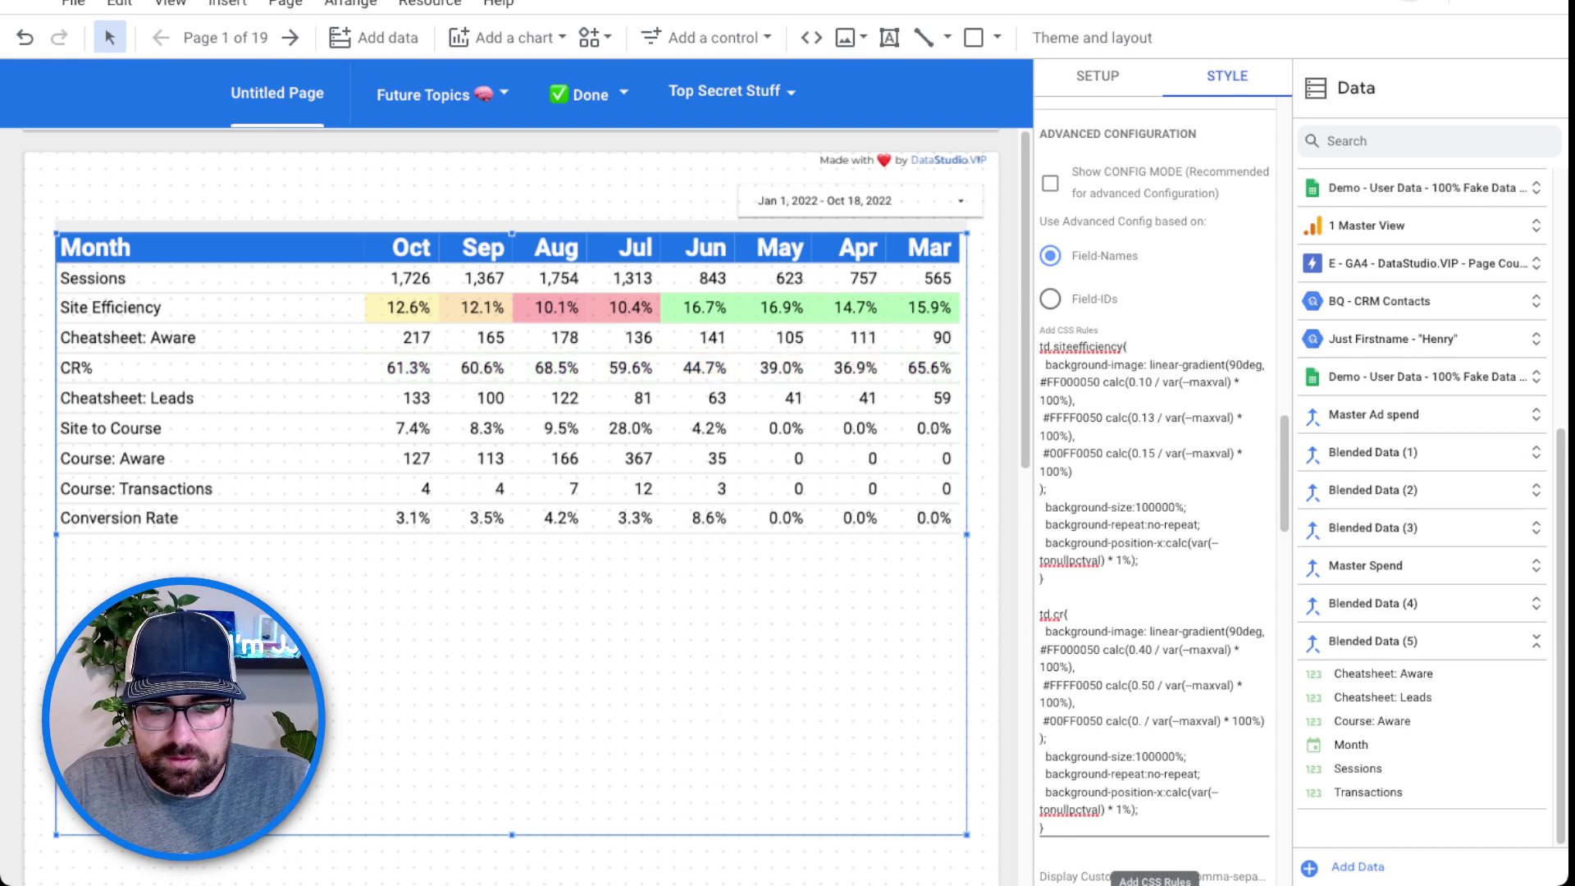
pyautogui.write('60')
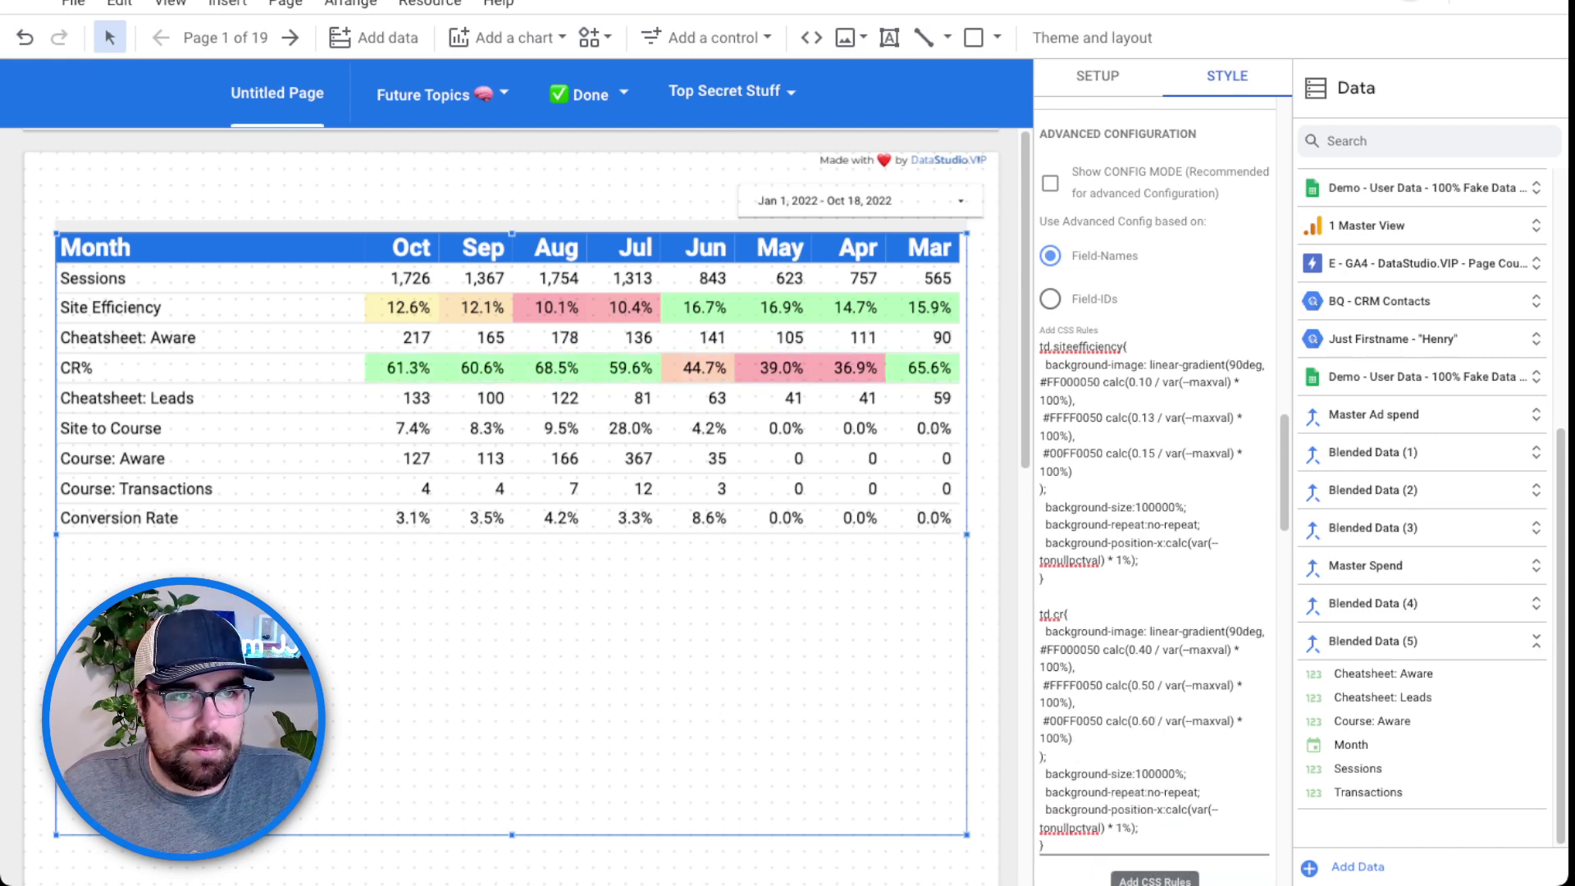
# Duplicate the td.cr rule below itself, separated by a blank line, and change the copy's selector to td.sitetocourse.
pyautogui.scroll(-1, 1155, 492)
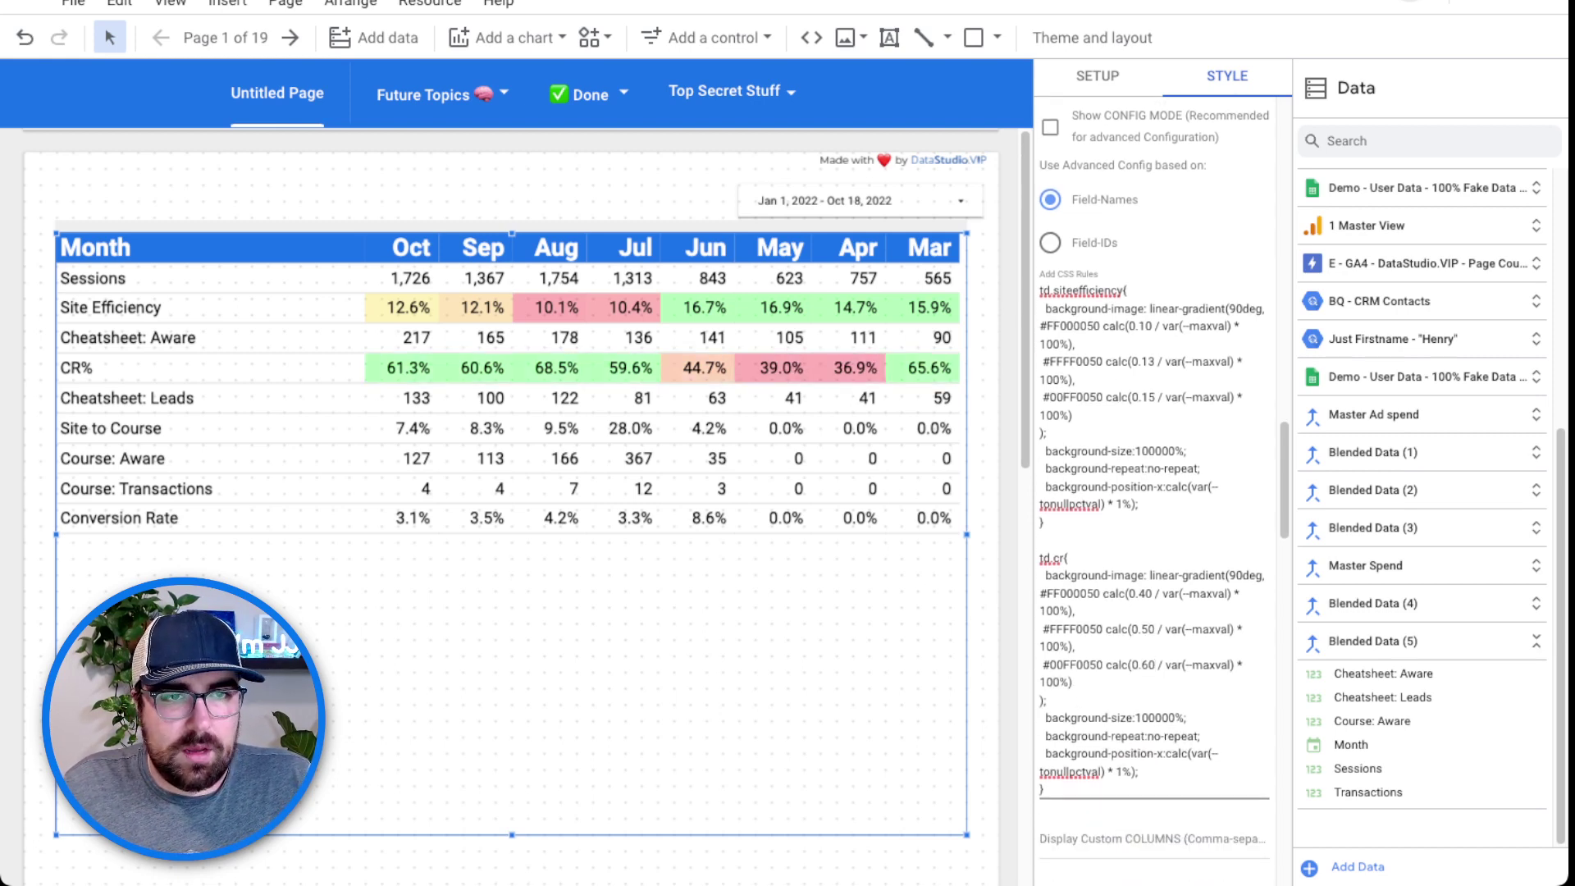
pyautogui.moveTo(1039, 558); pyautogui.dragTo(1044, 790)
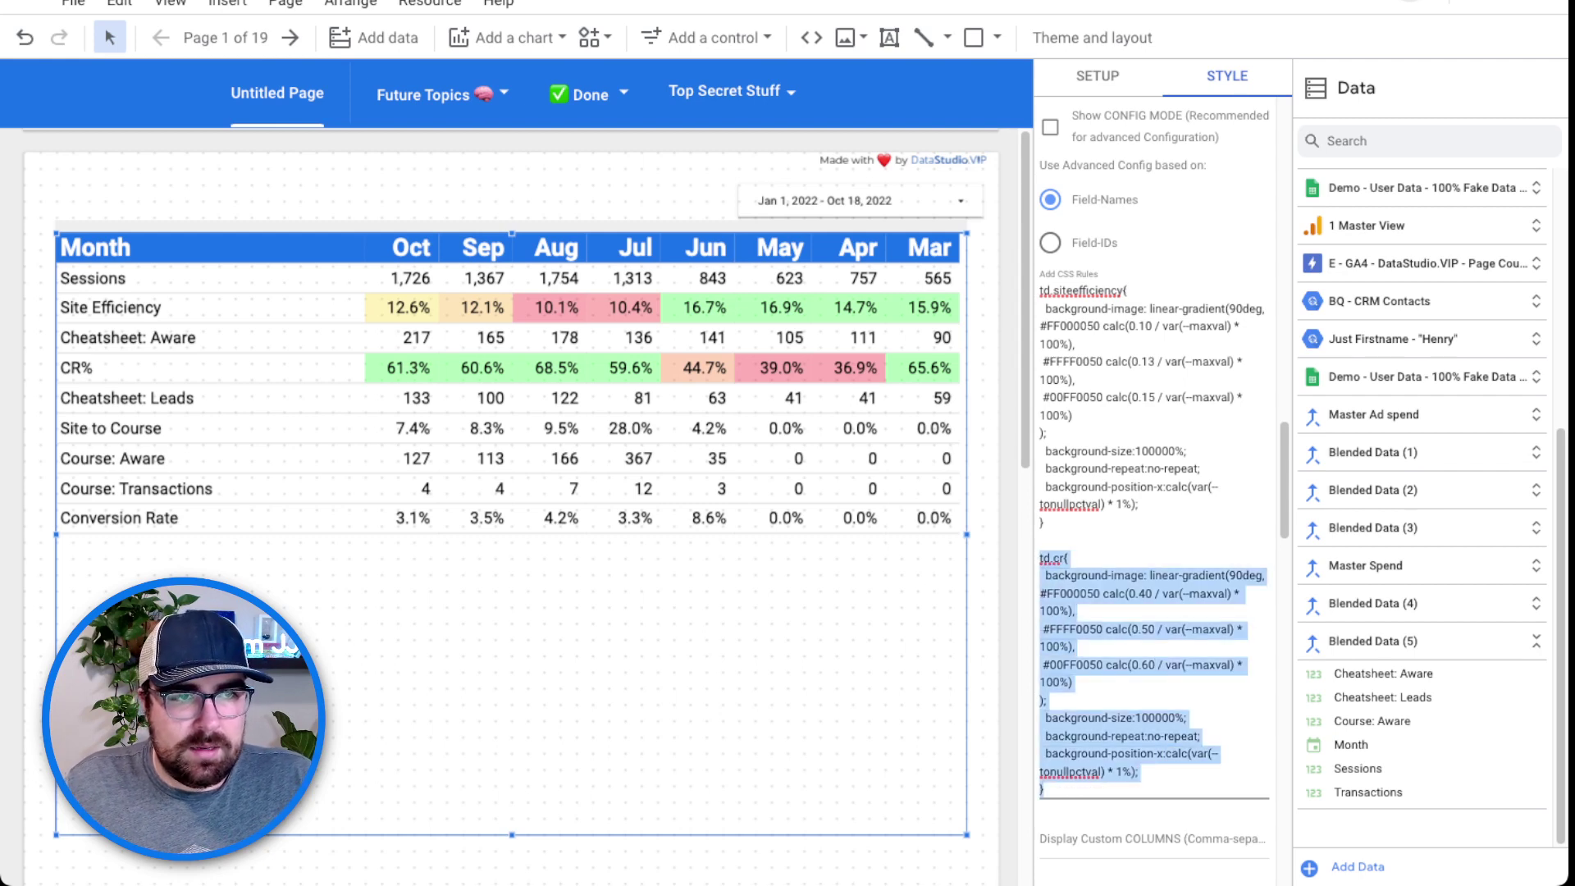
pyautogui.click(1043, 789)
pyautogui.press('Return')
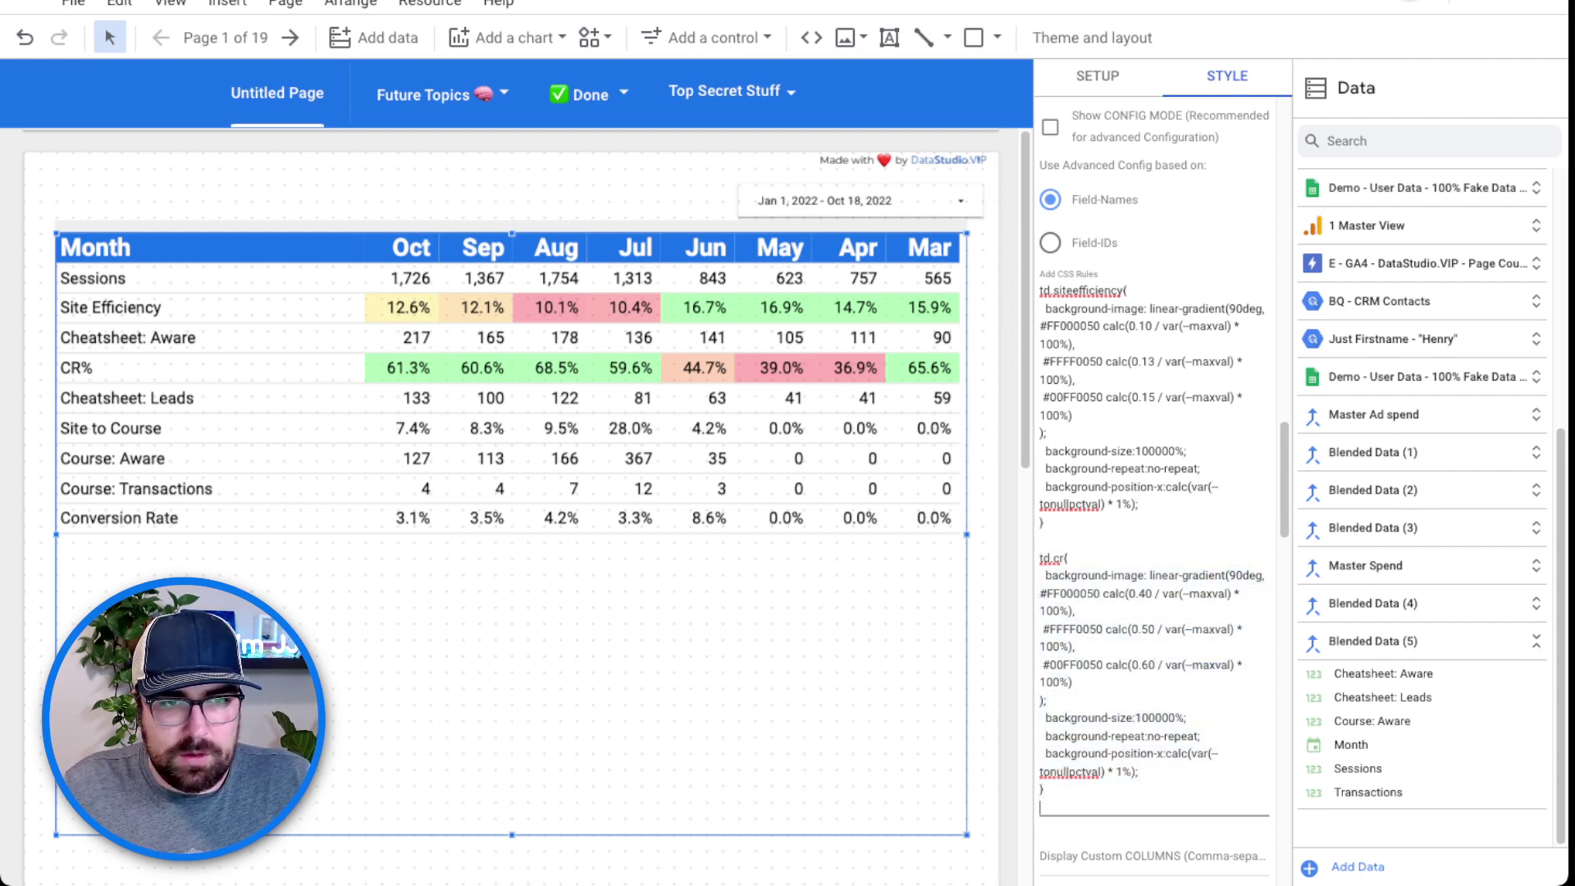
pyautogui.write('td.cr{   background-image: linear-gradient(90deg, #FF000050 calc(0.40 / var(--maxval) * 100%),  #FFFF0050 calc(0.50 / var(--maxval) * 100%),  #00FF0050 calc(0.60 / var(--maxval) * 100%) );   background-size:100000%;   background-repeat:no-repeat;   background-position-x:calc(var(--tonullpctval) * 1%); }')
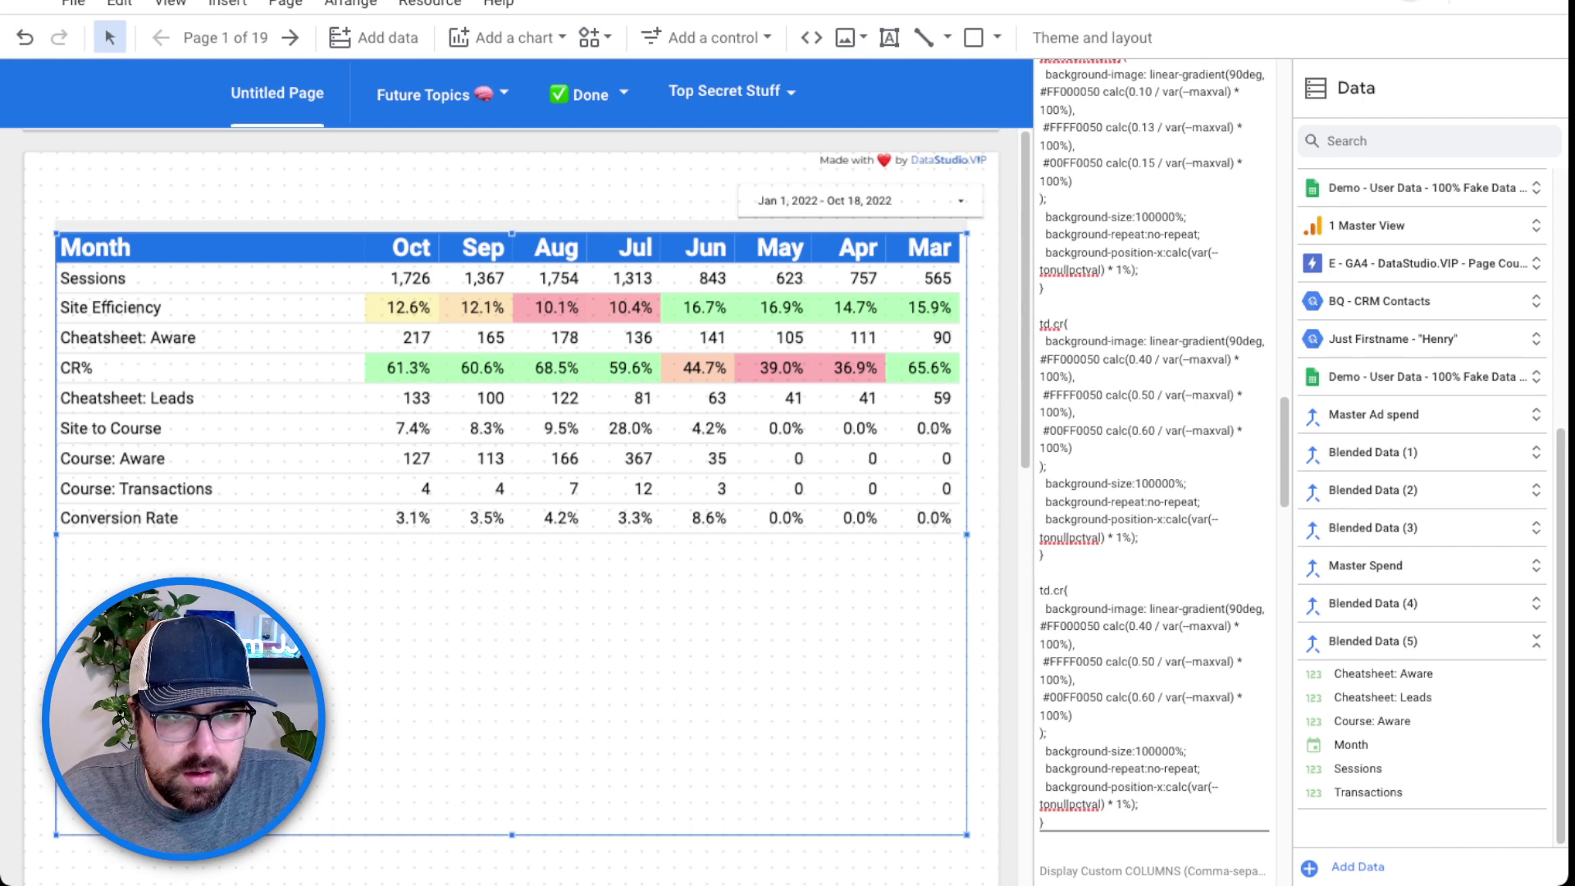
pyautogui.press('BackSpace')
pyautogui.press('BackSpace')
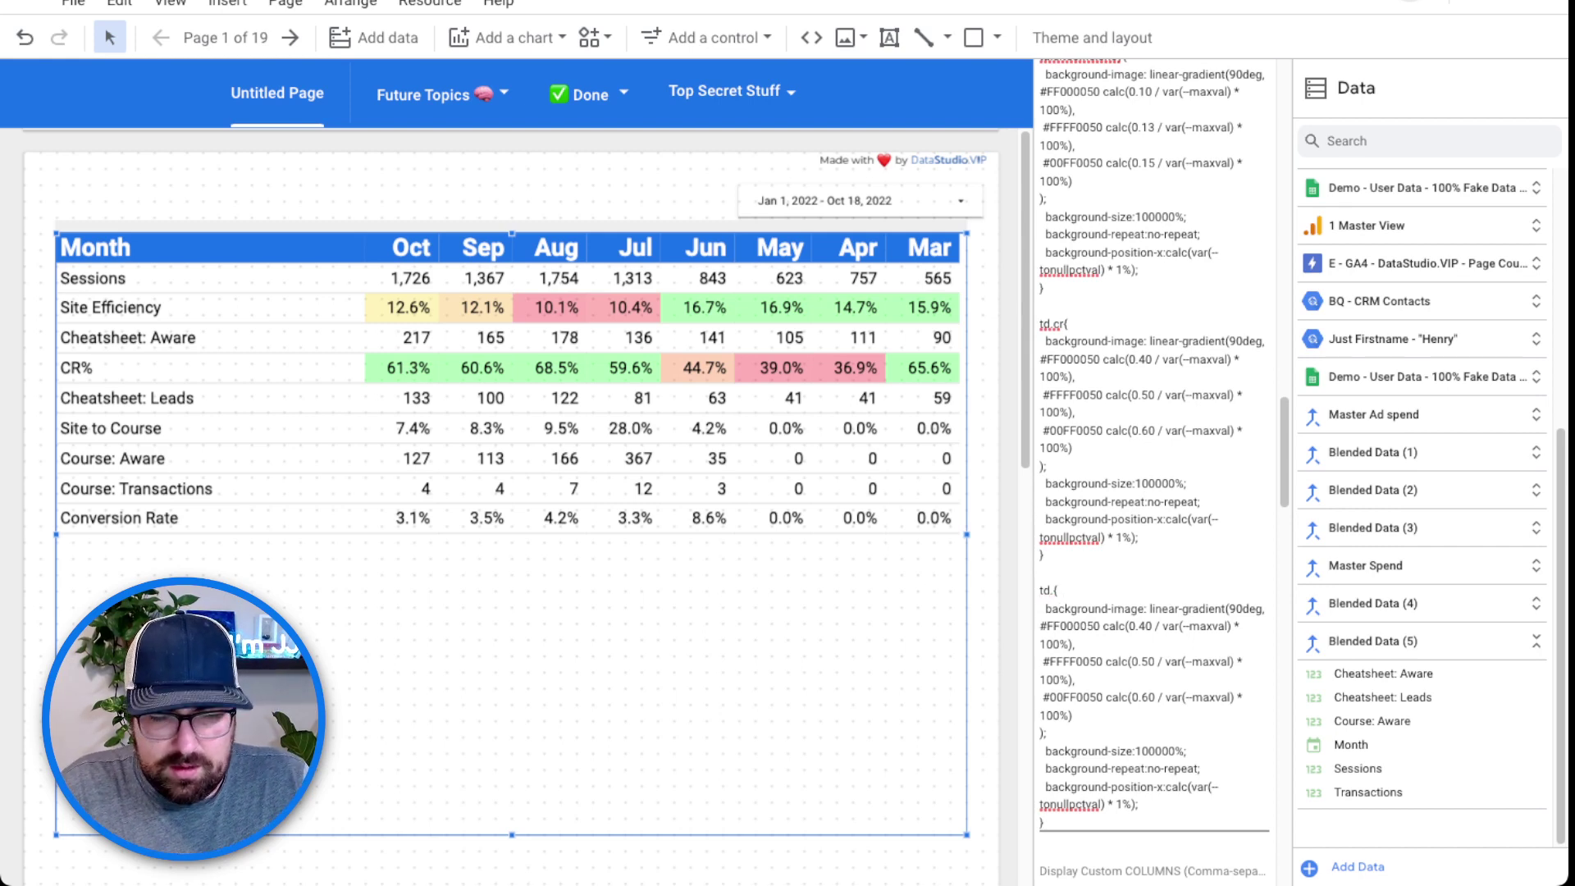
pyautogui.write('sitetocour')
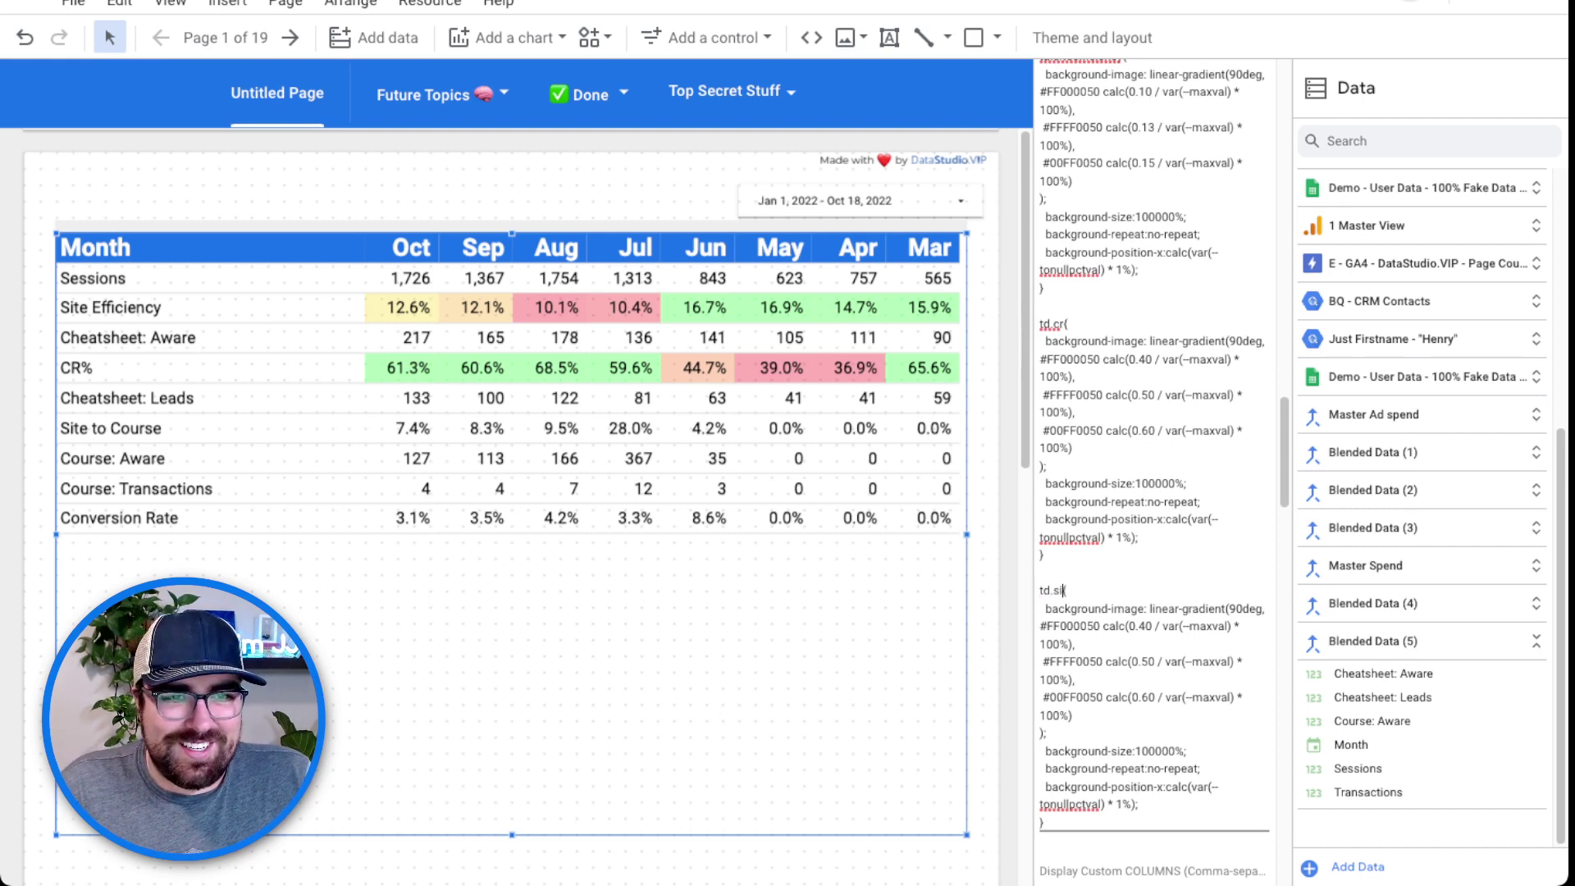
pyautogui.write('se')
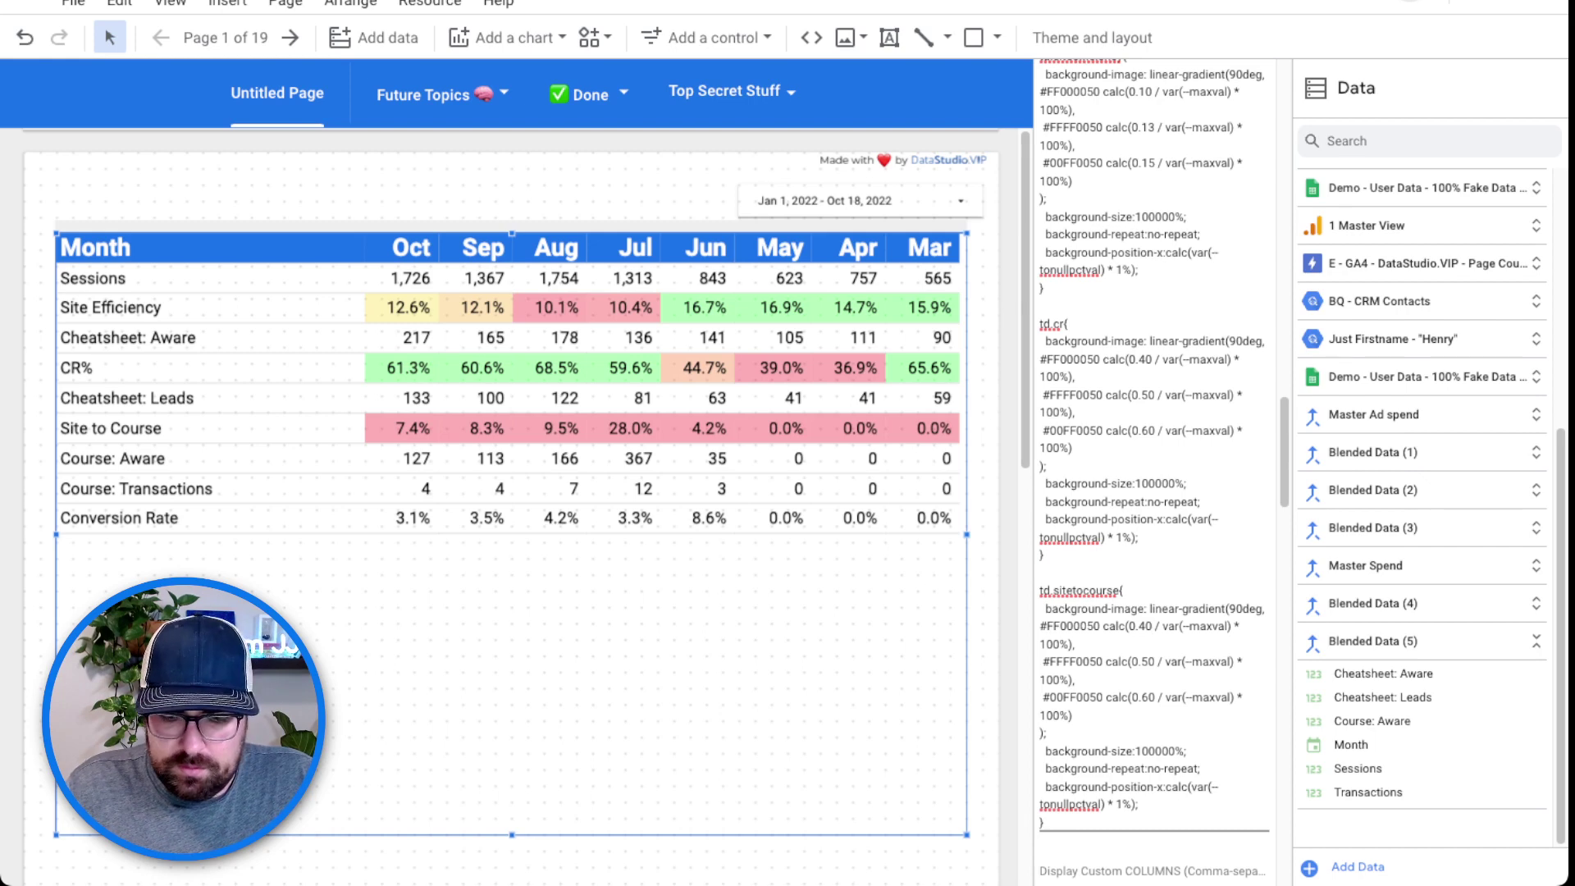
# Set the td.sitetocourse heatmap thresholds to 0.05 for red, 0.07 for yellow and 0.08 for green.
pyautogui.press('BackSpace')
pyautogui.press('BackSpace')
pyautogui.write('05')
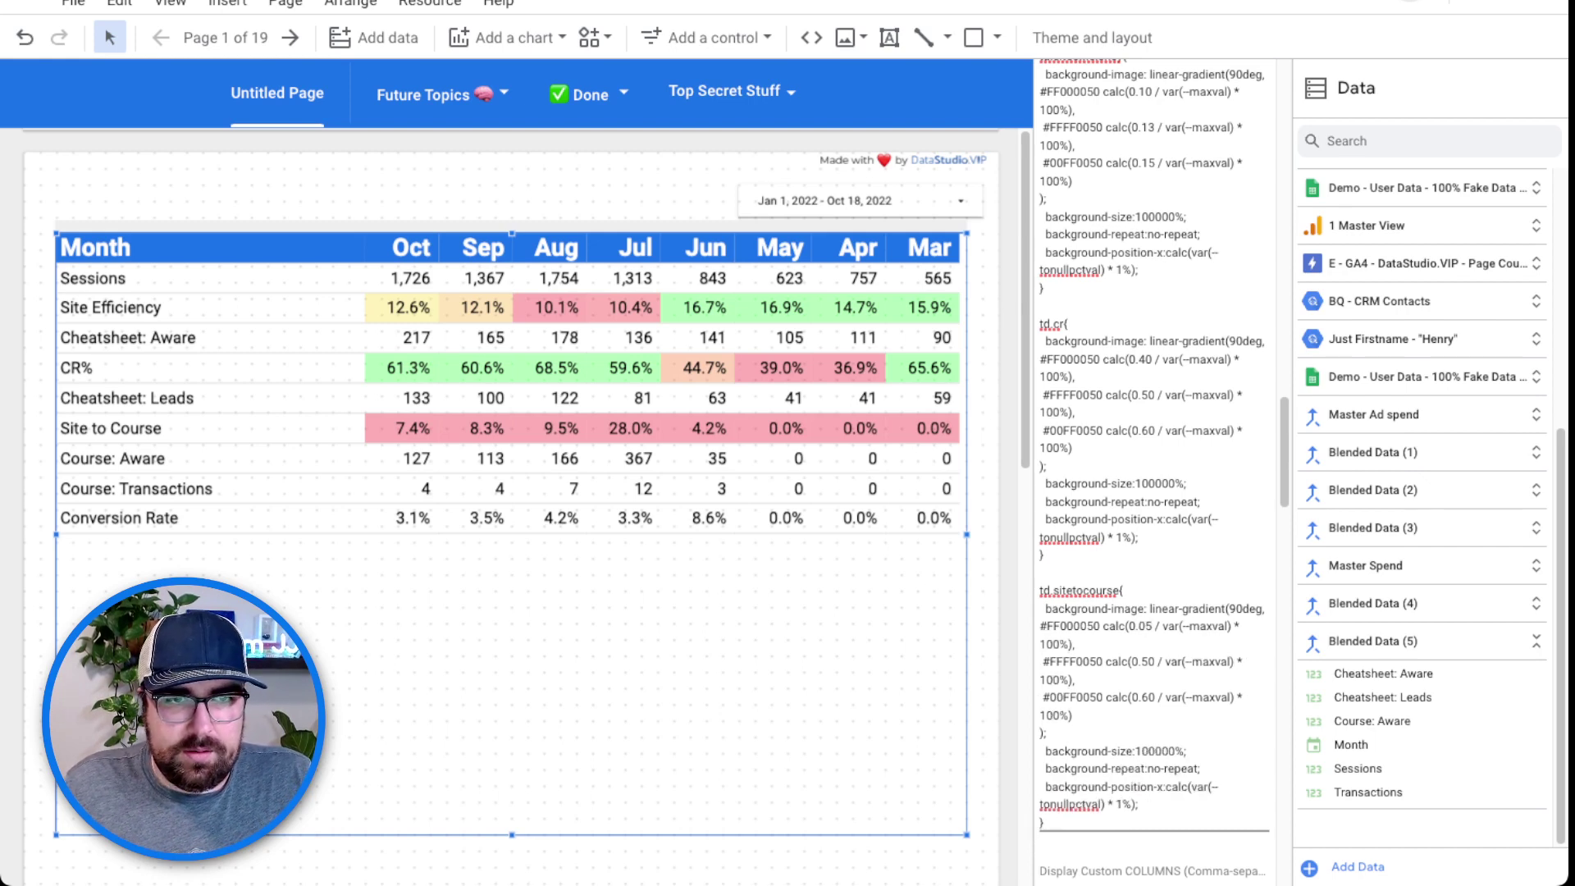
pyautogui.press('BackSpace')
pyautogui.press('BackSpace')
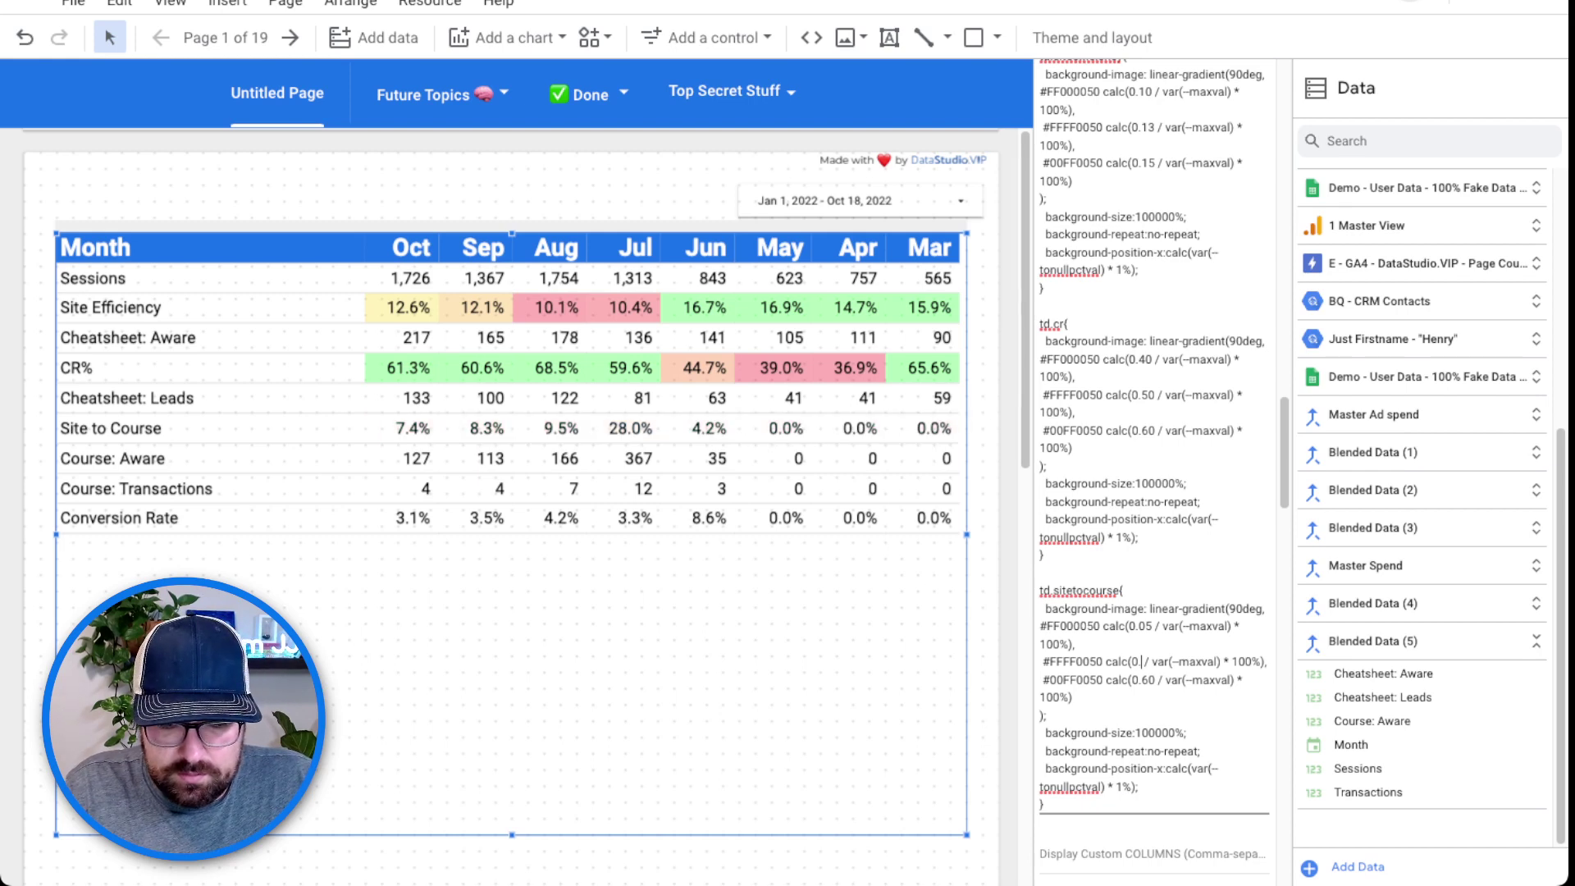
pyautogui.write('07')
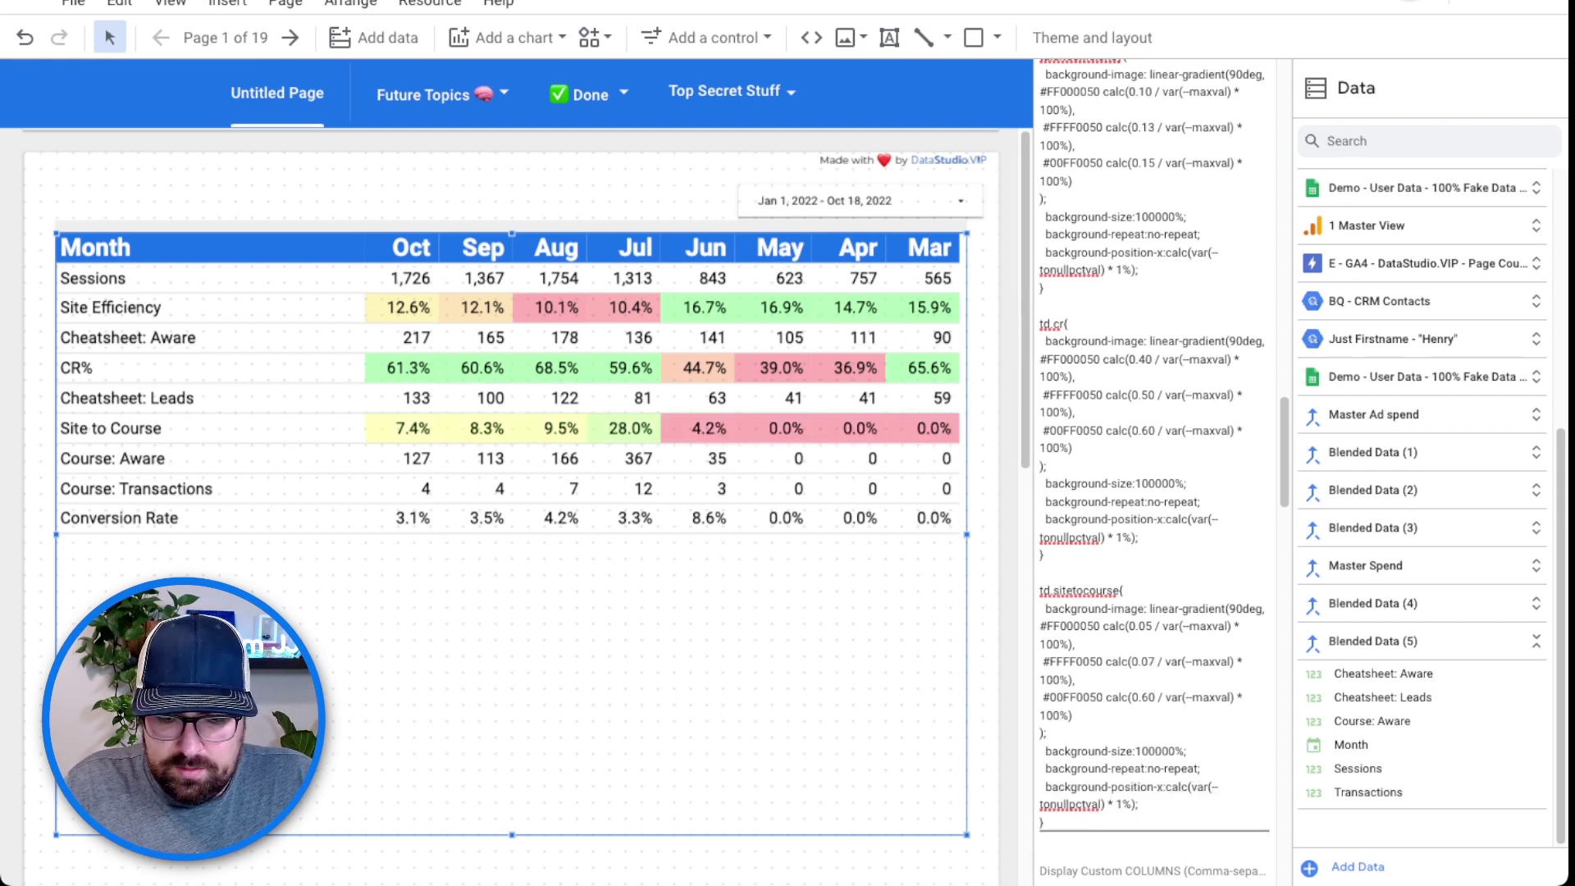
pyautogui.click(1152, 697)
pyautogui.press('BackSpace')
pyautogui.press('BackSpace')
pyautogui.write('07')
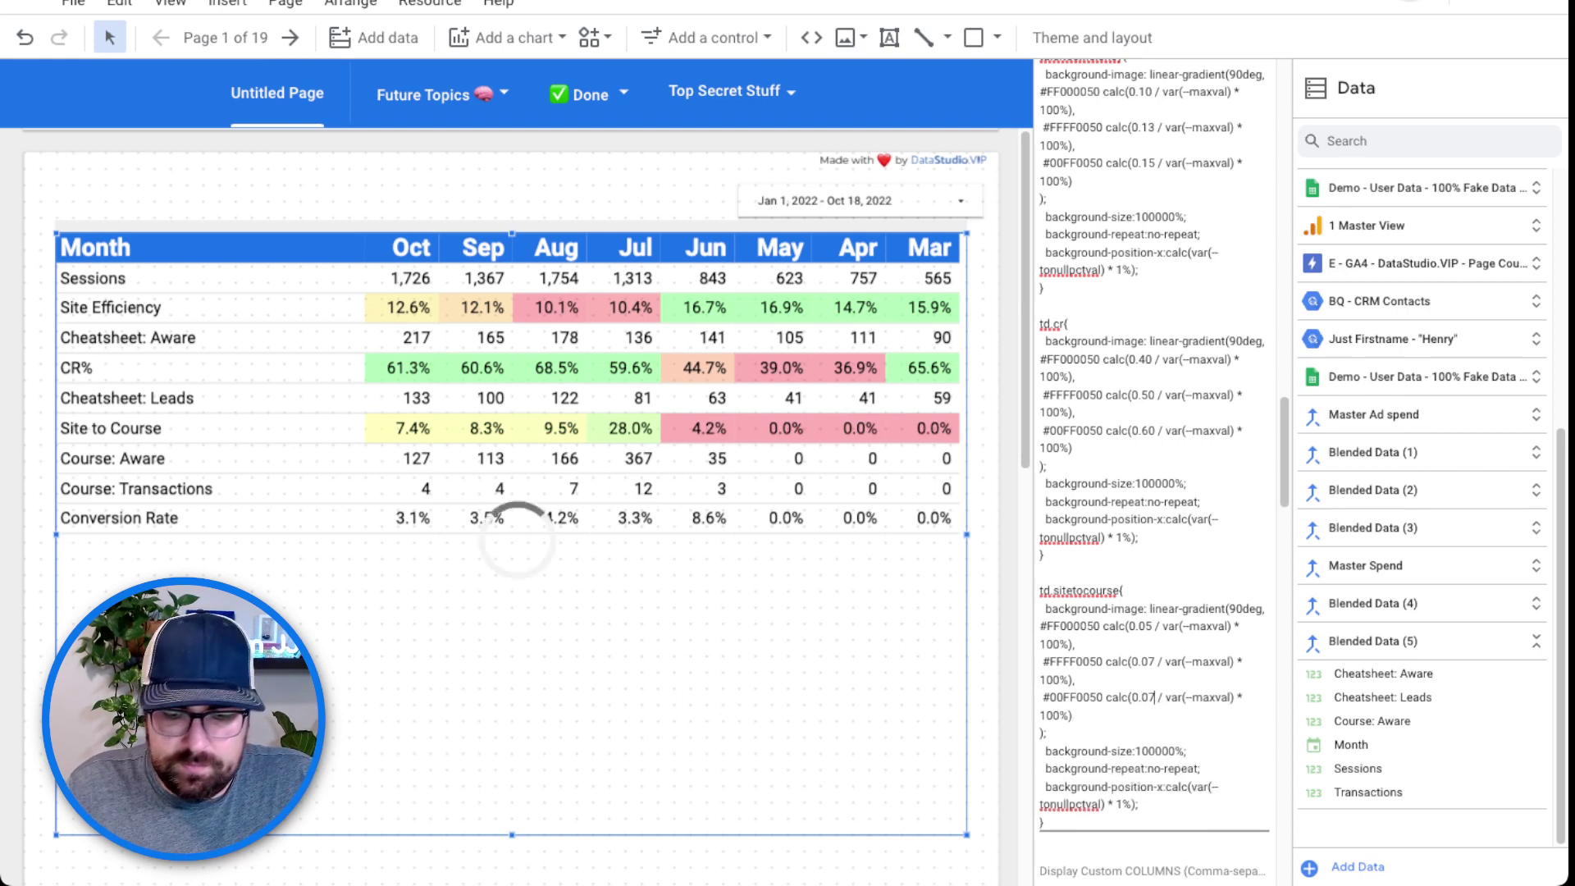
pyautogui.press('BackSpace')
pyautogui.write('8')
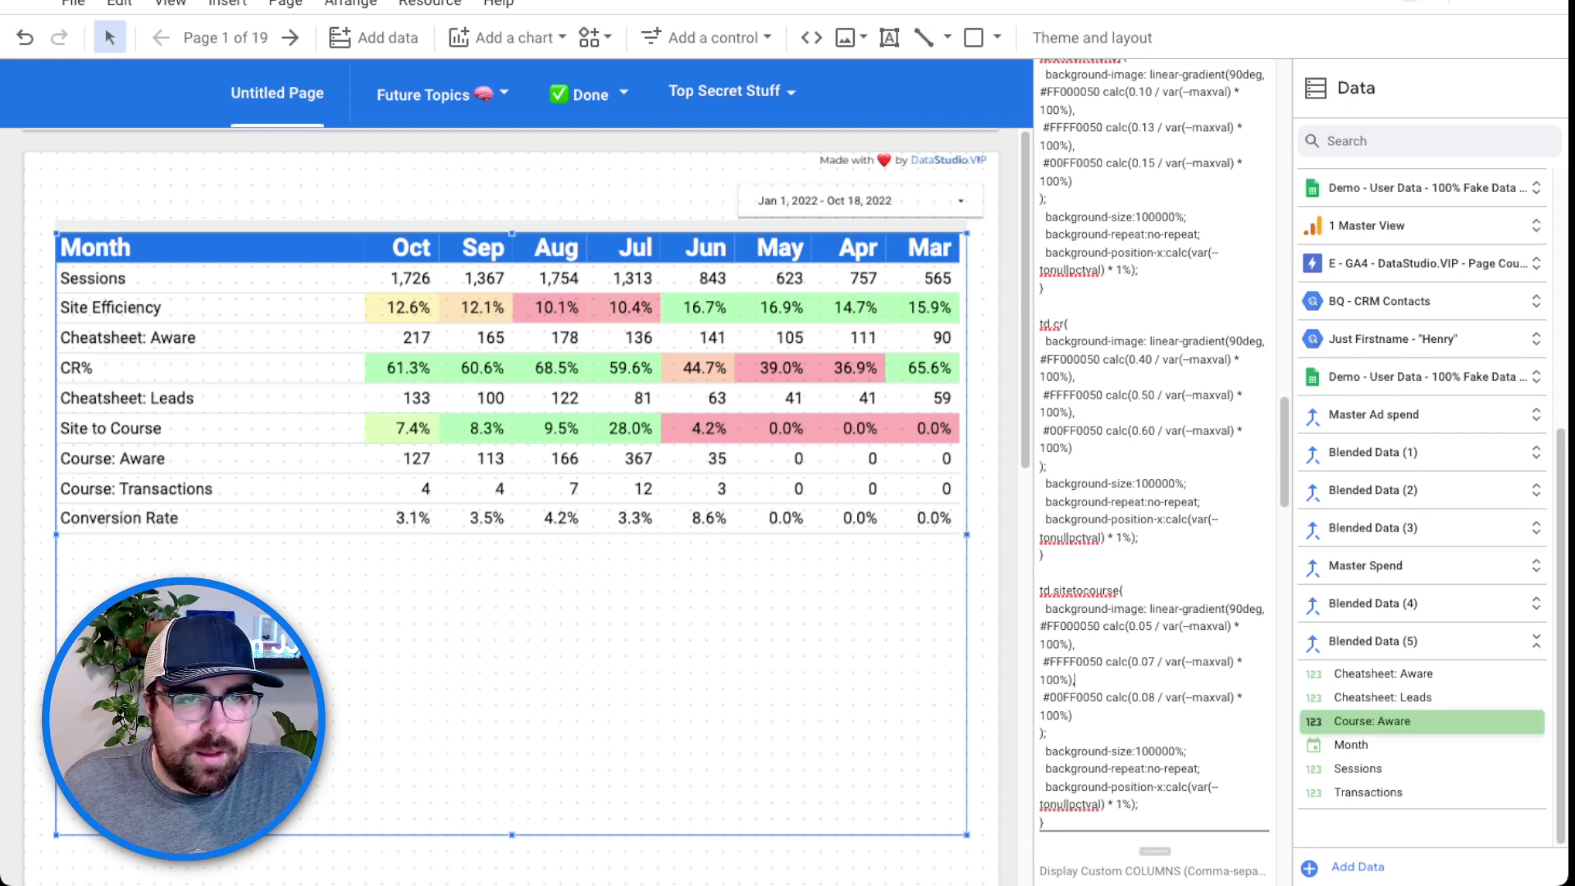
# Duplicate the td.sitetocourse rule below itself, separated by a blank line, and change the copy's selector to td.conversionrate.
pyautogui.moveTo(1039, 591); pyautogui.dragTo(1043, 822)
pyautogui.hotkey('ctrl', 'c')
pyautogui.scroll(-1, 1155, 468)
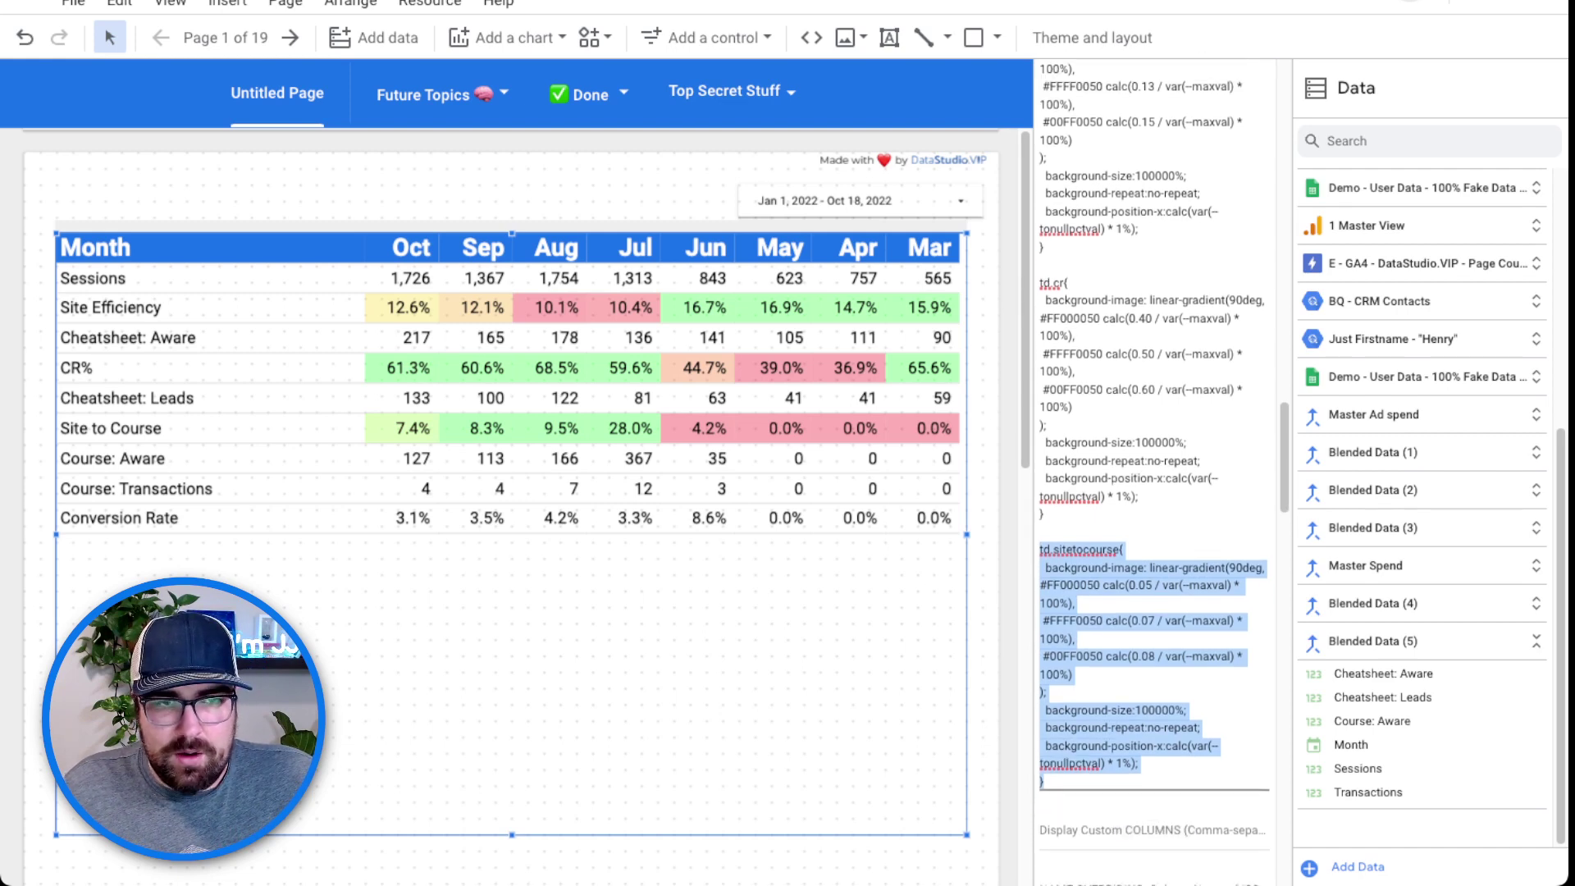
pyautogui.click(1044, 781)
pyautogui.press('Return')
pyautogui.press('Return')
pyautogui.hotkey('ctrl', 'v')
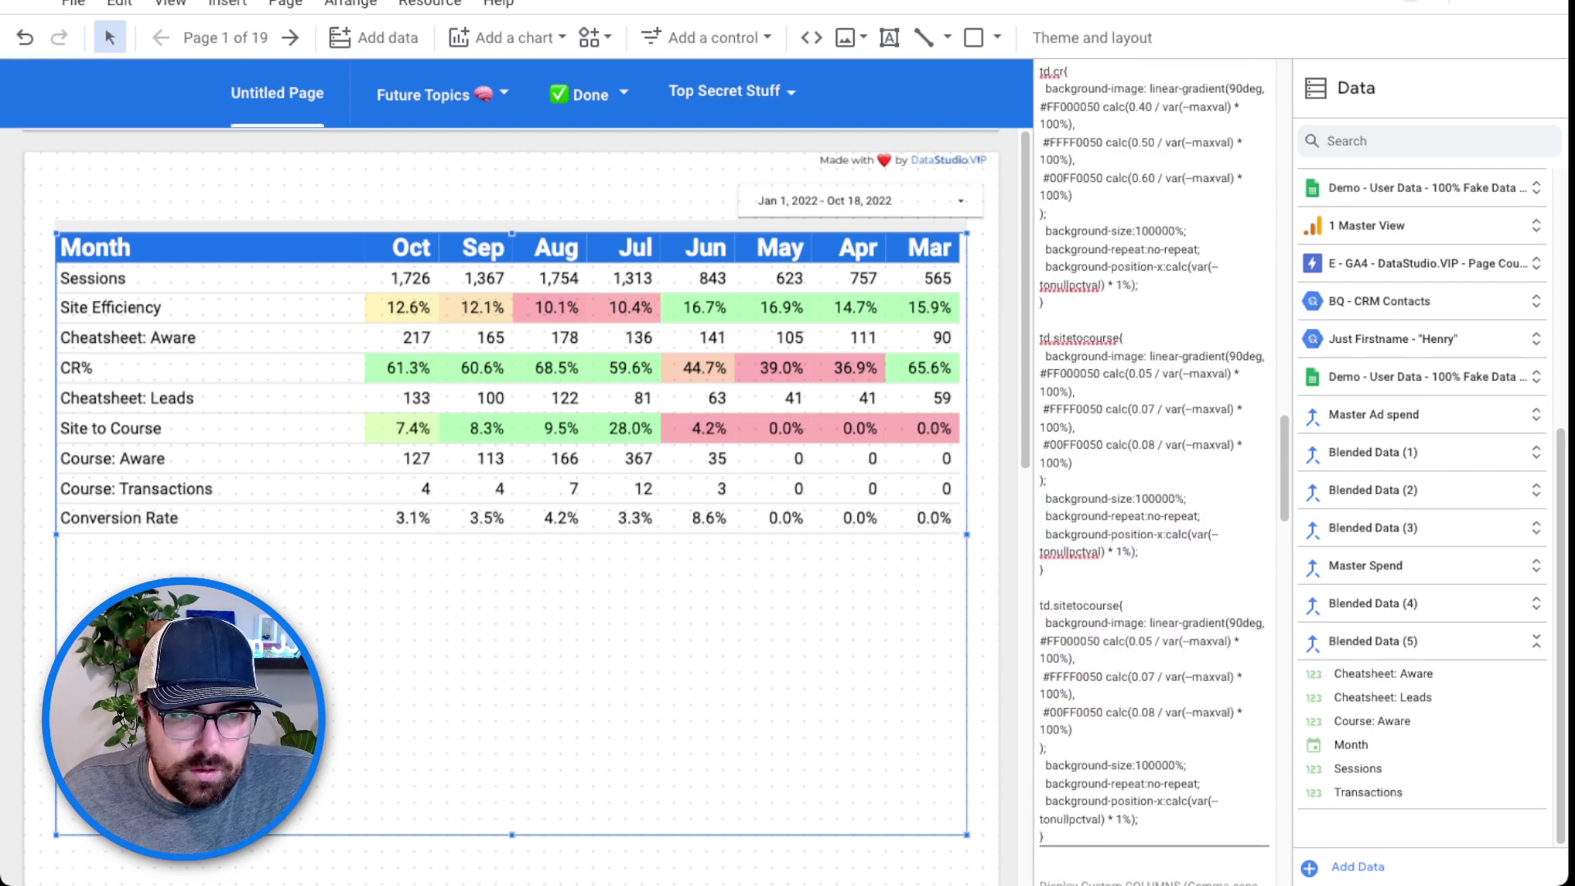
pyautogui.doubleClick(1086, 605)
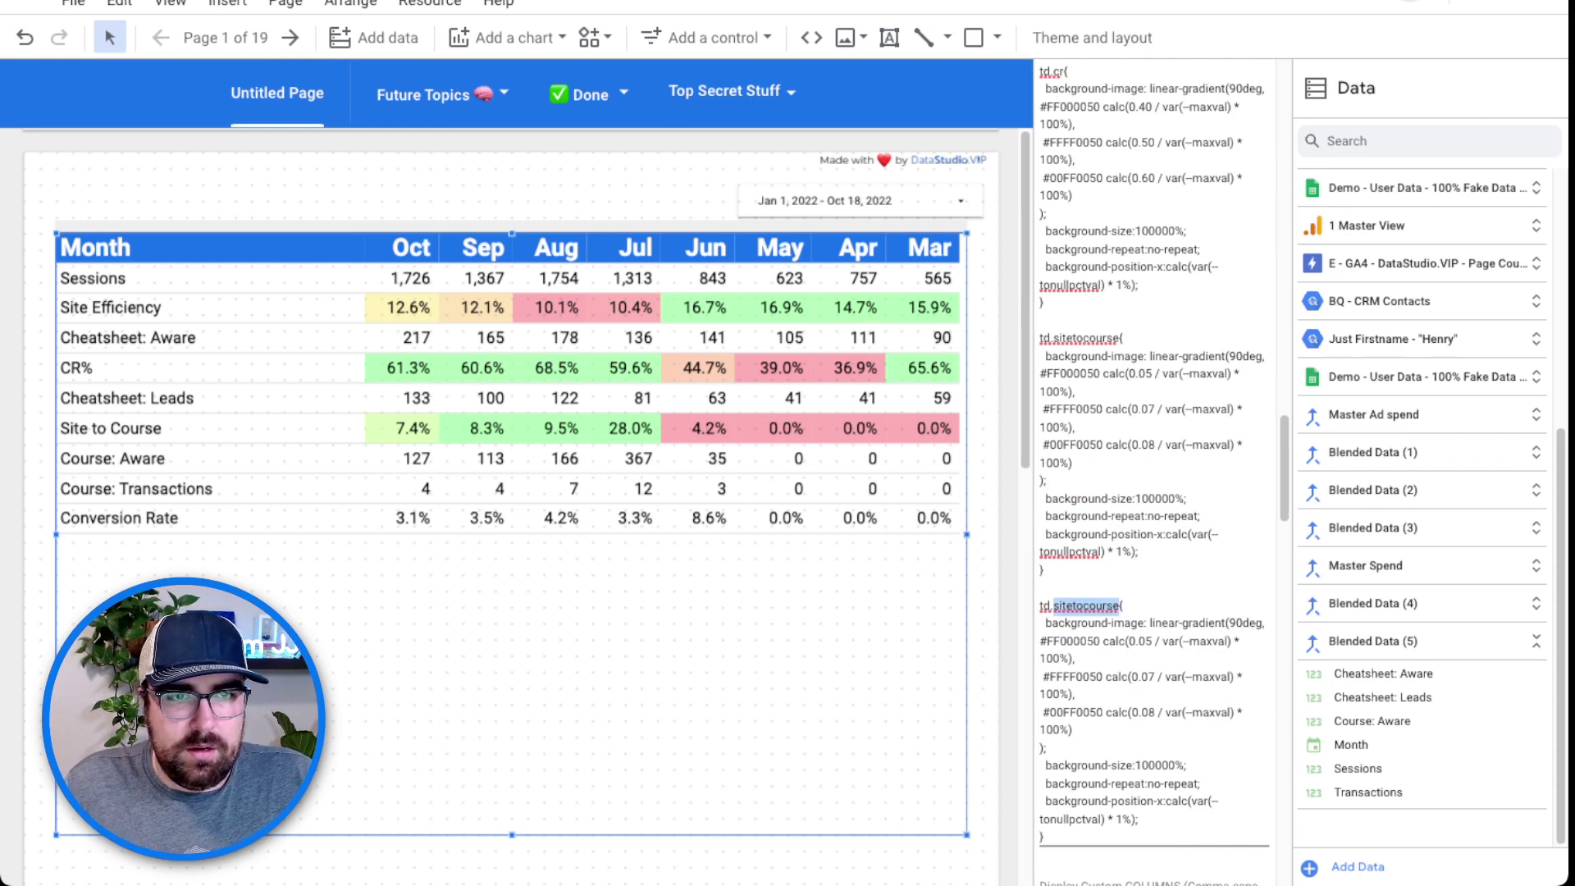
pyautogui.write('conversionrate')
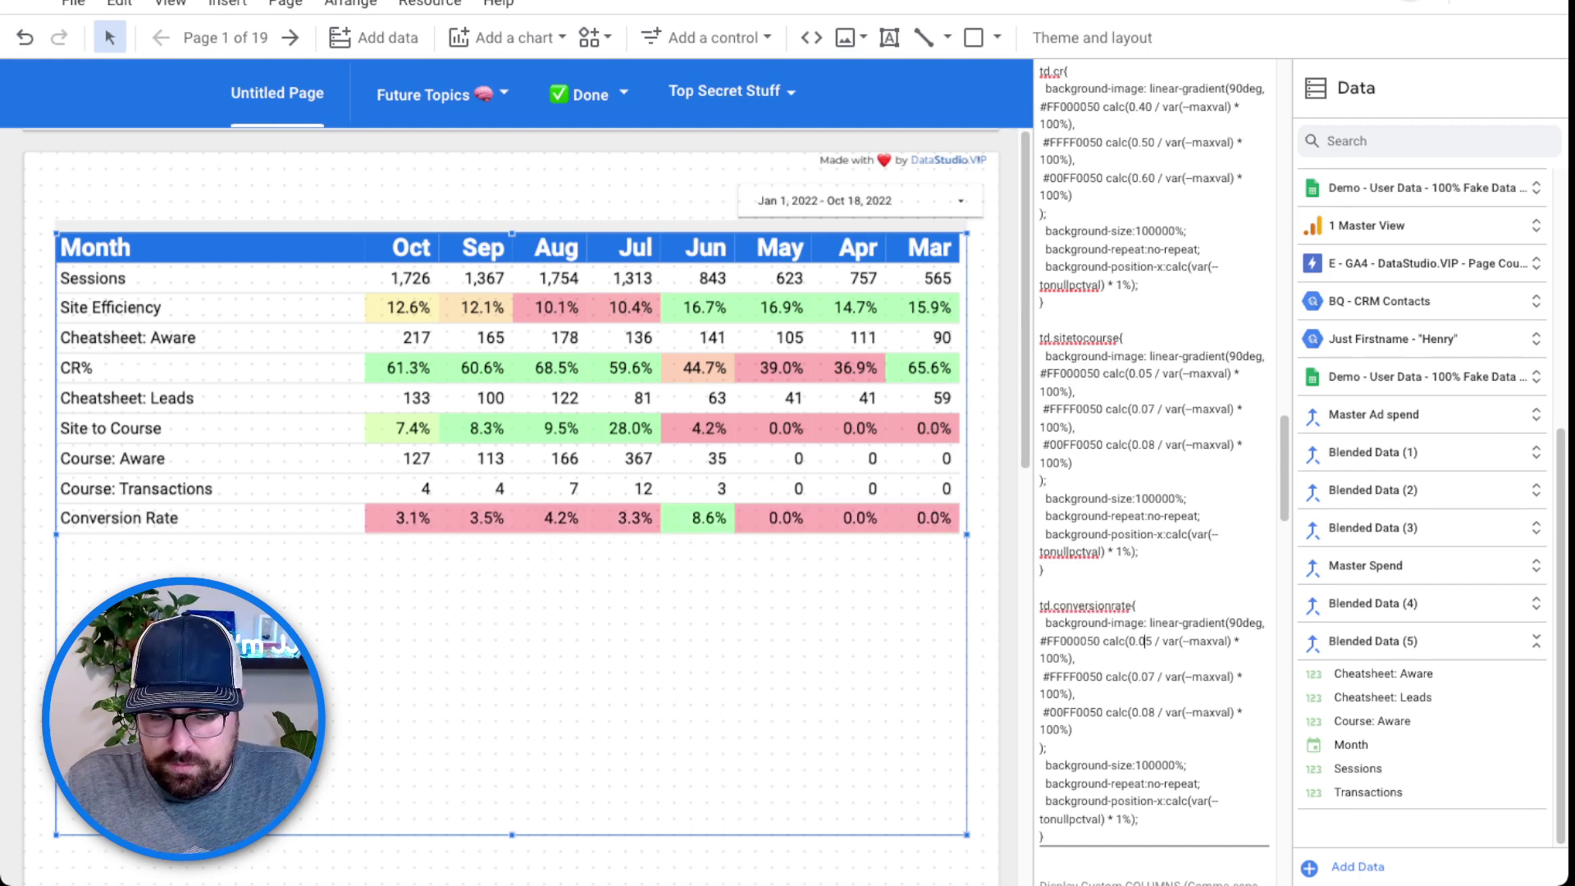
# Set the td.conversionrate heatmap thresholds to 0.02 for red, 0.03 for yellow and 0.04 for green, and deselect the table.
pyautogui.press('BackSpace')
pyautogui.write('2')
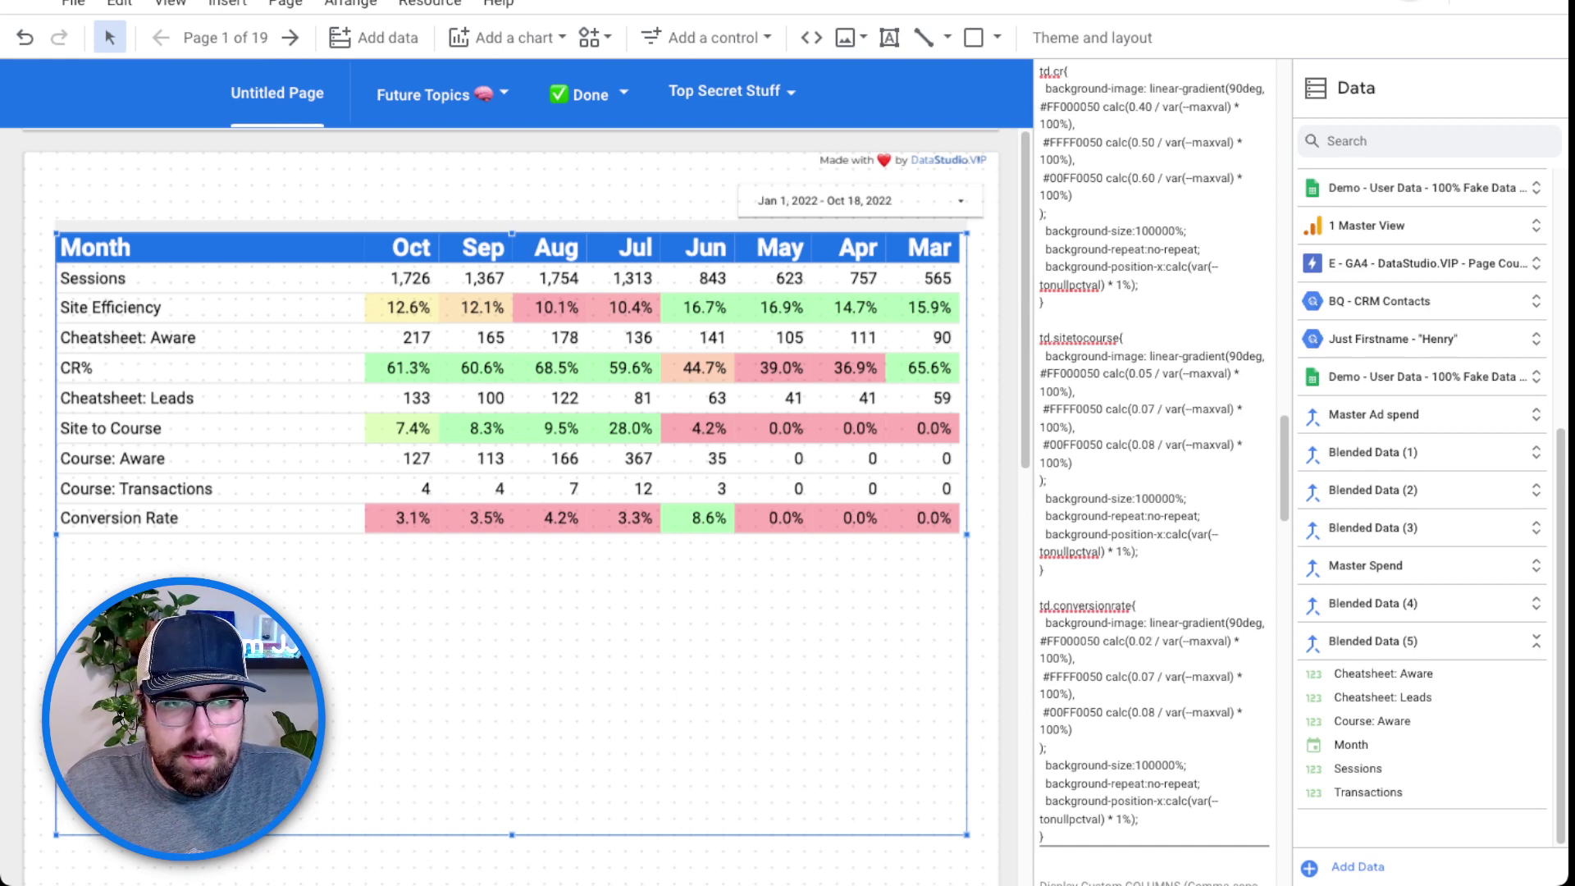
pyautogui.press('BackSpace')
pyautogui.write('3')
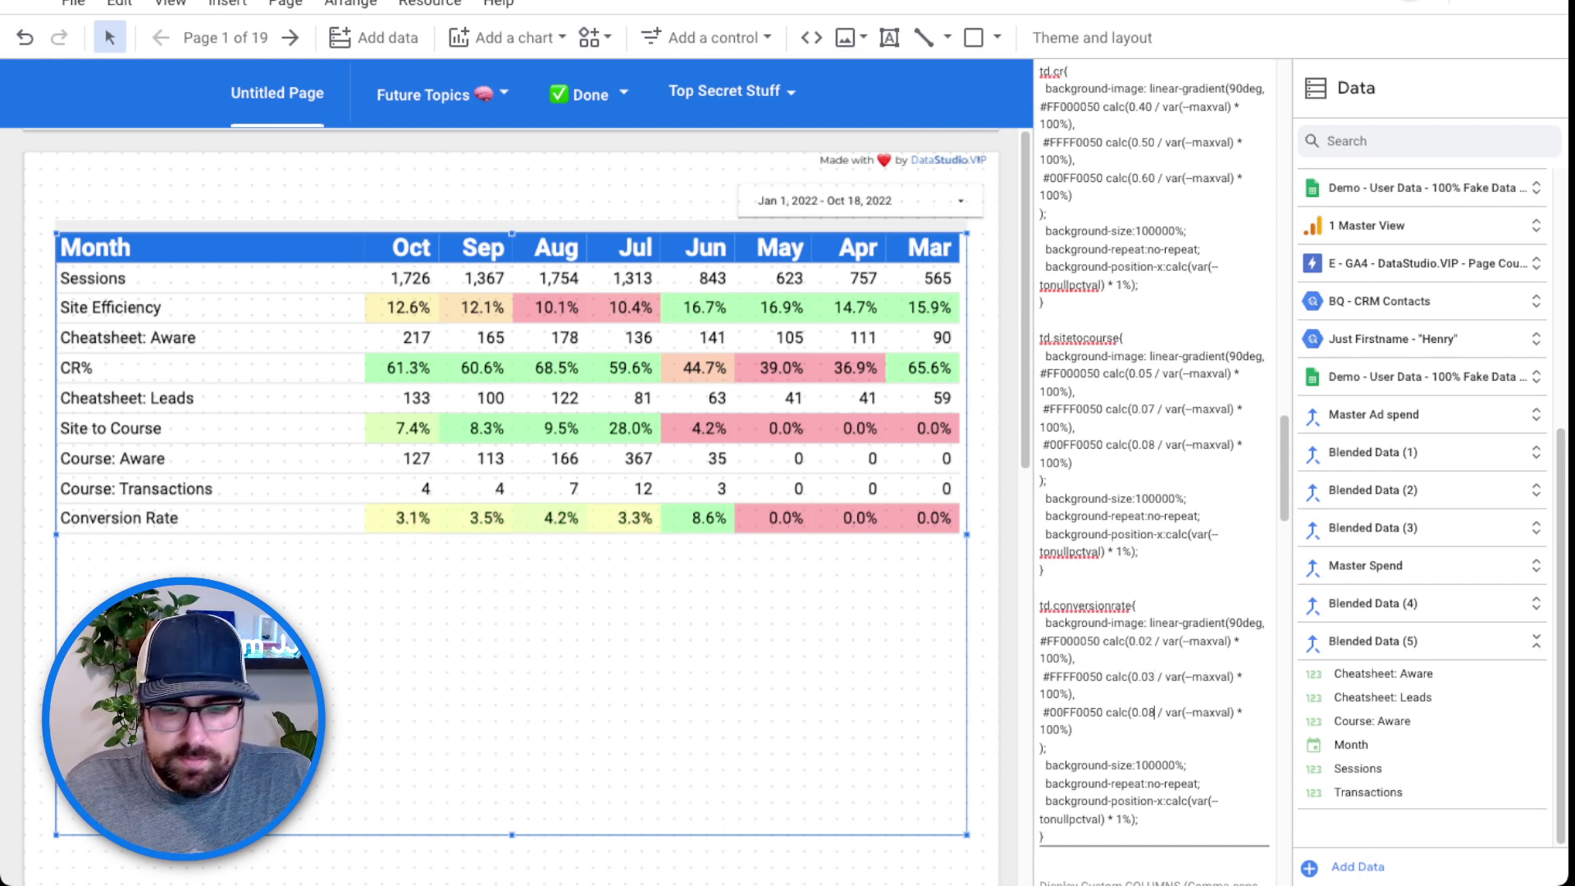
pyautogui.press('BackSpace')
pyautogui.write('4')
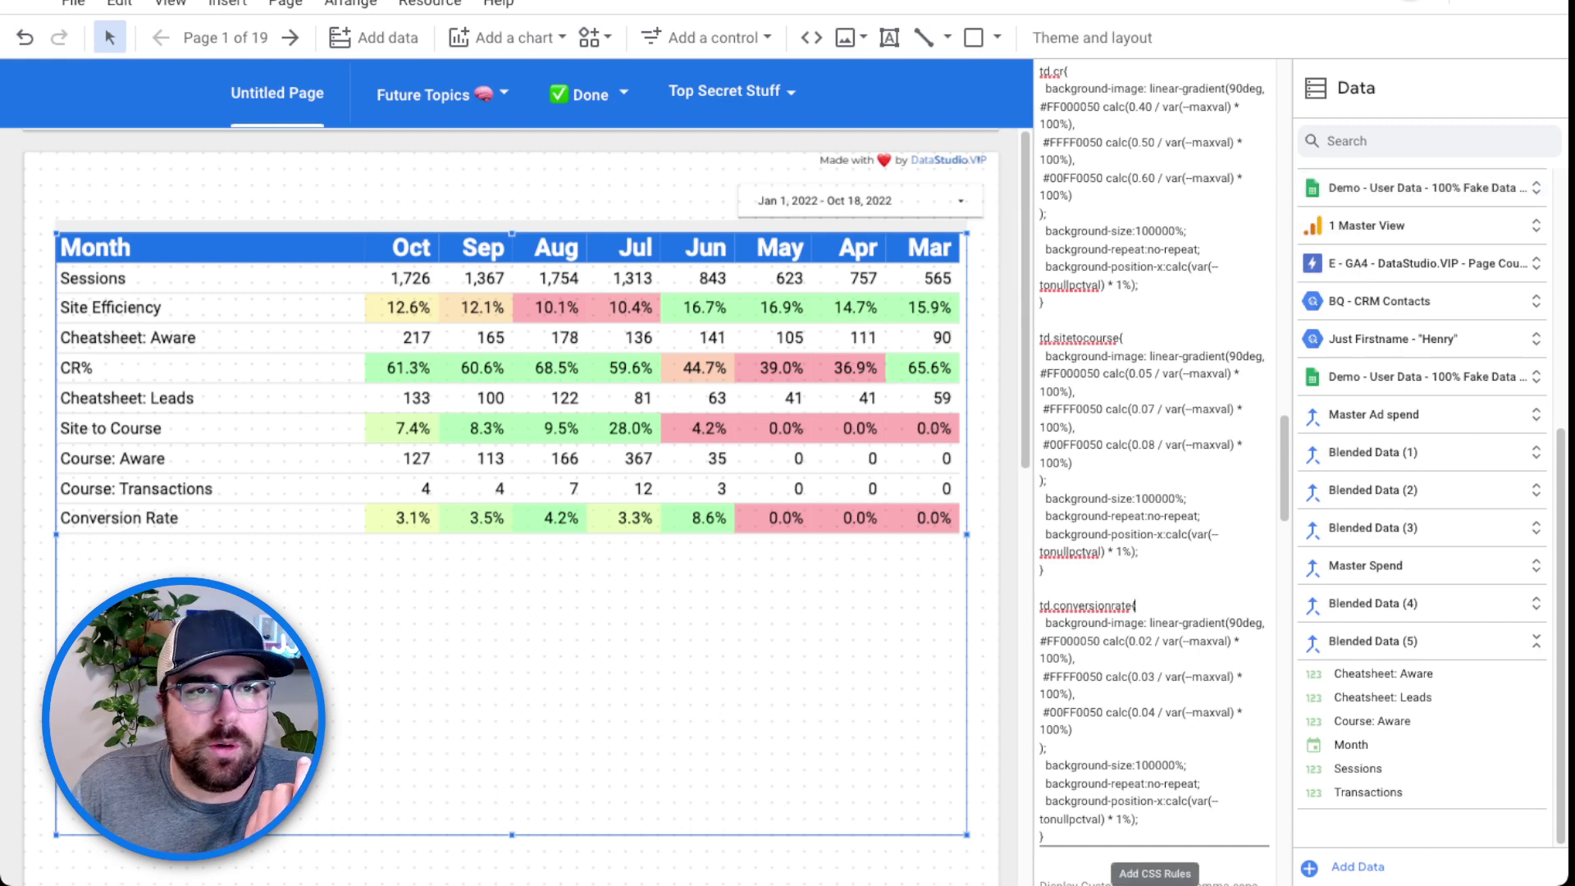
pyautogui.scroll(10, 1153, 492)
pyautogui.scroll(8, 1153, 493)
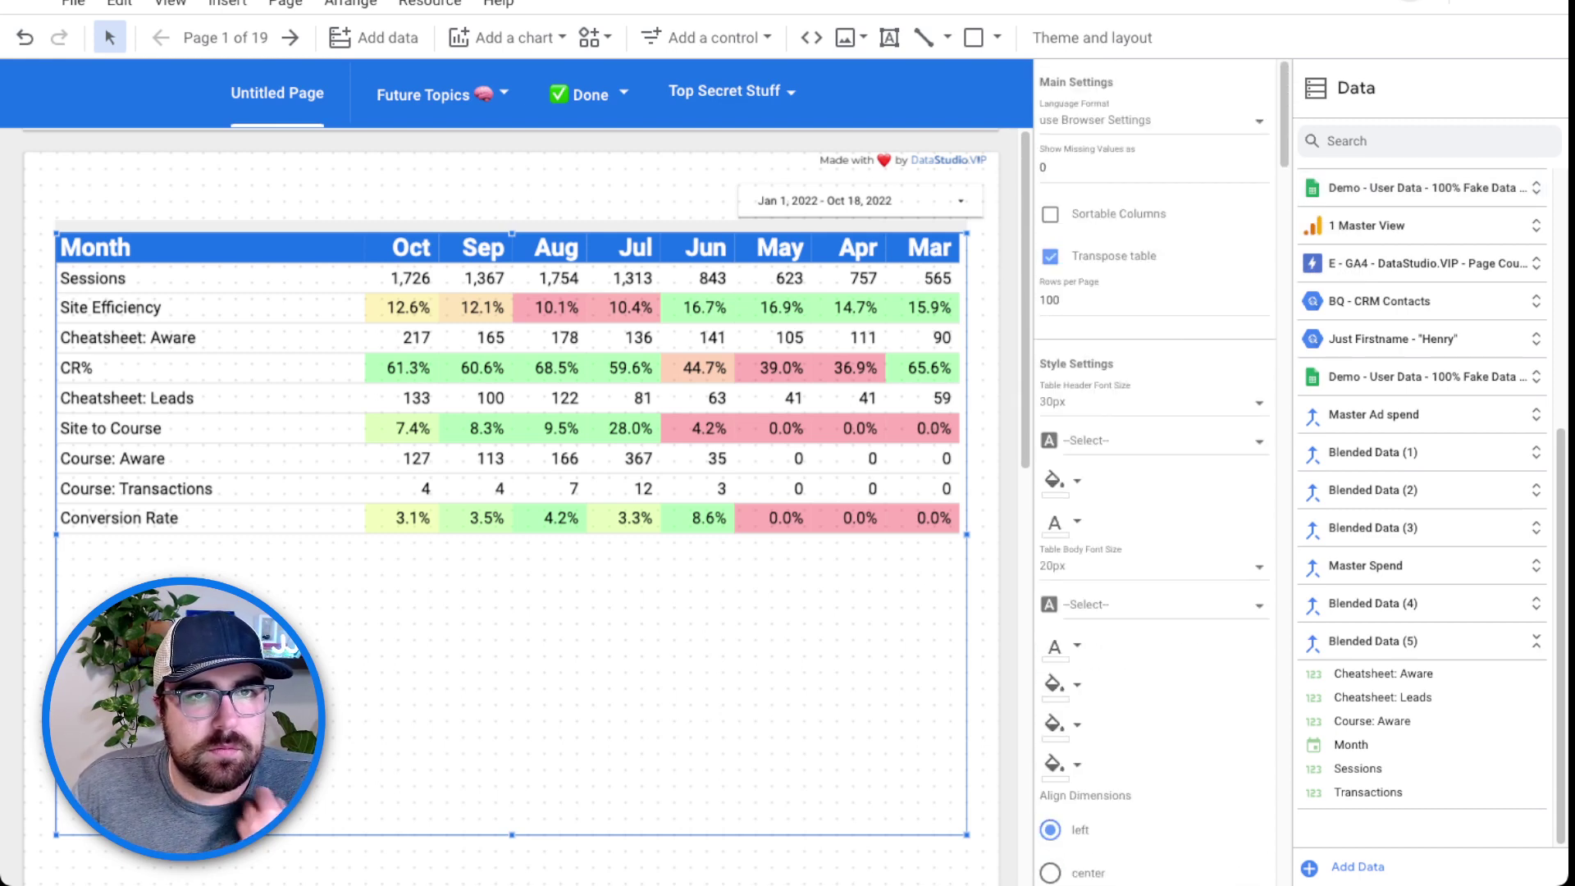
pyautogui.press('Escape')
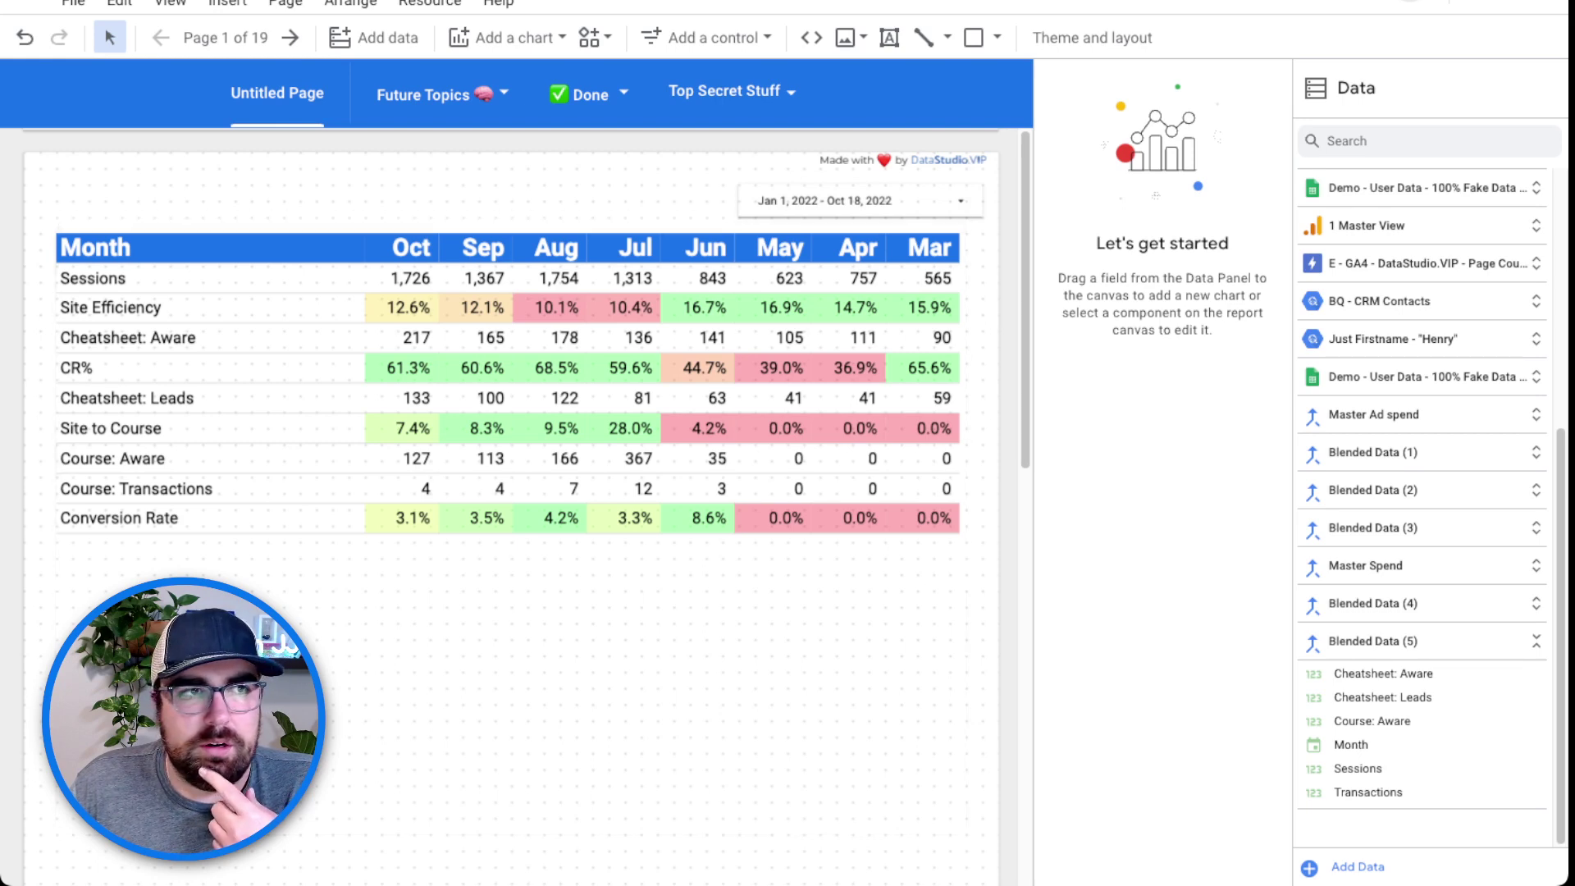
# Move the Conversion Rate metric above Course: Transactions in the table and sort the table by Month ascending.
pyautogui.moveTo(62, 247); pyautogui.dragTo(631, 308)
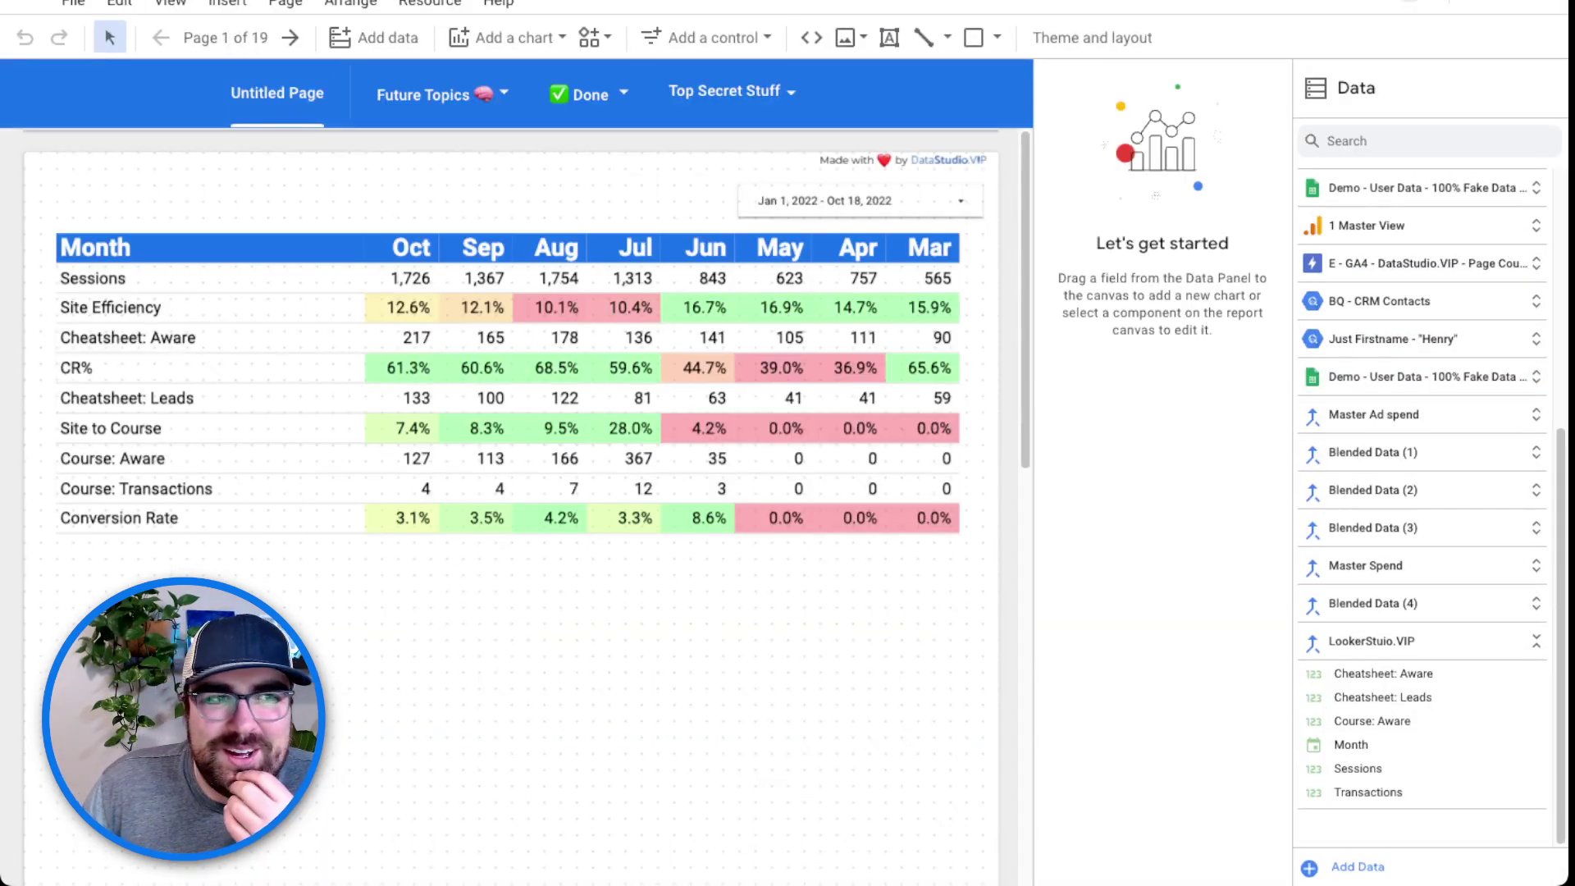
pyautogui.click(509, 386)
pyautogui.moveTo(1157, 472); pyautogui.dragTo(1165, 593)
pyautogui.moveTo(1161, 633); pyautogui.dragTo(1157, 566)
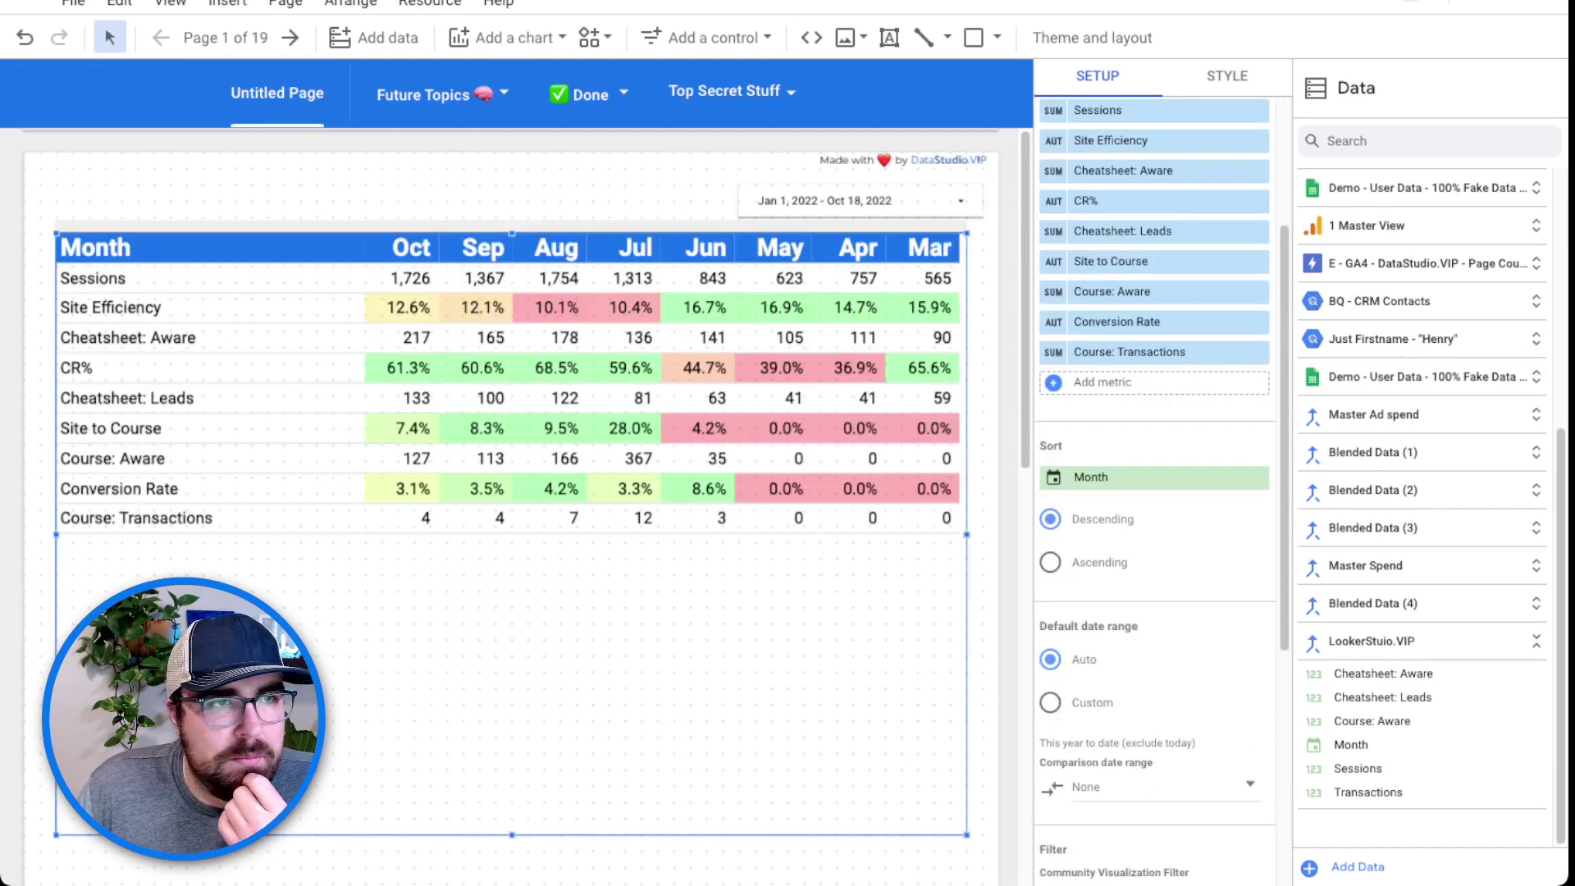
pyautogui.click(1050, 562)
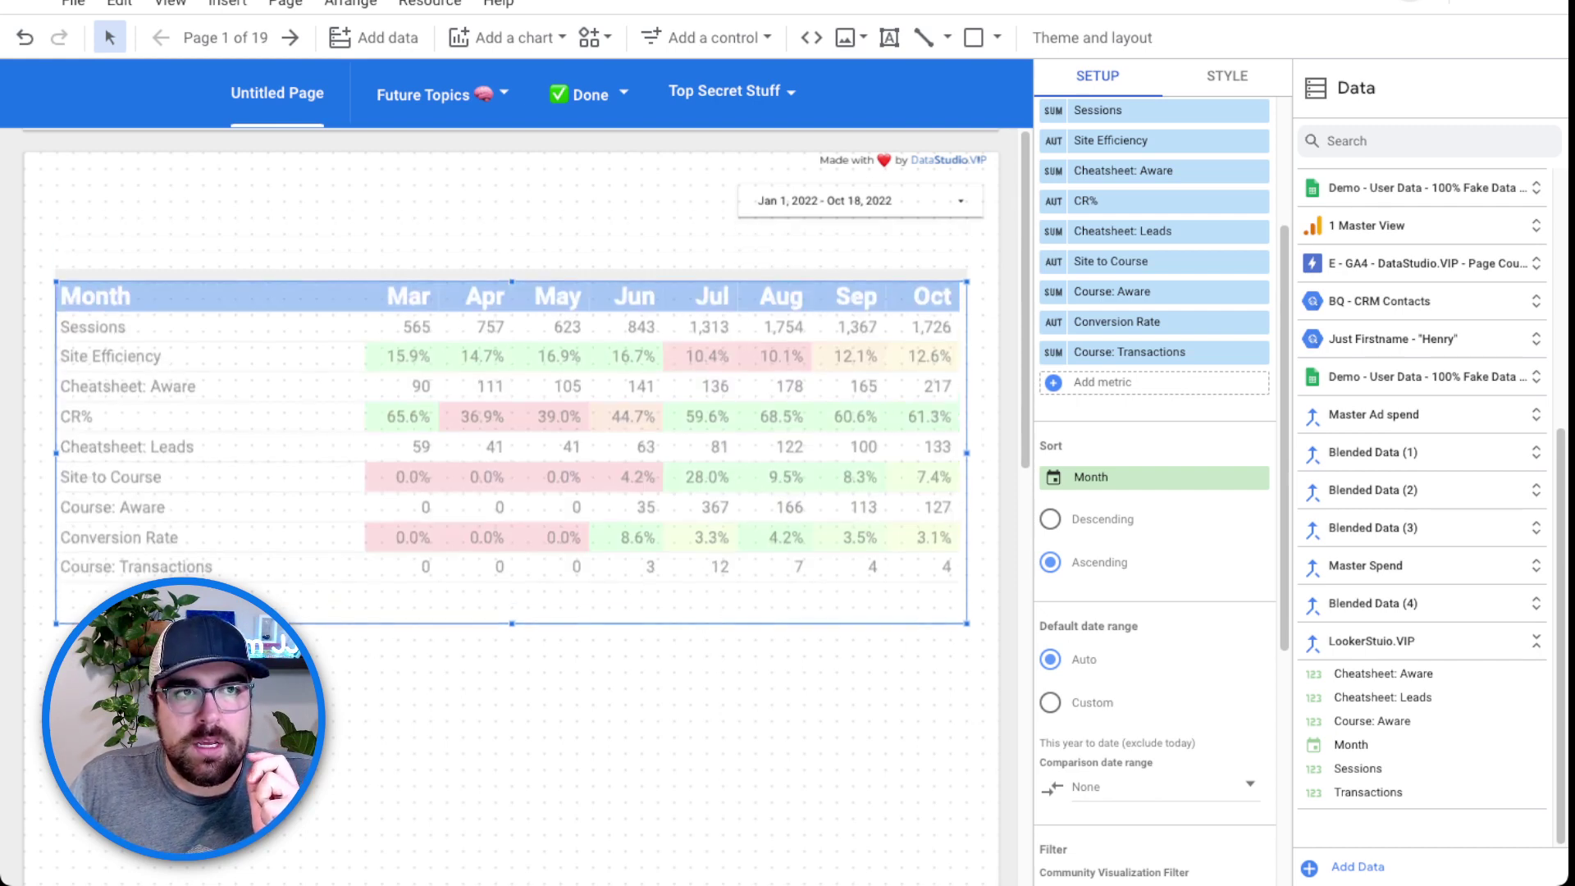
# Add an input box control in the empty space above the Month column of the table.
pyautogui.click(707, 37)
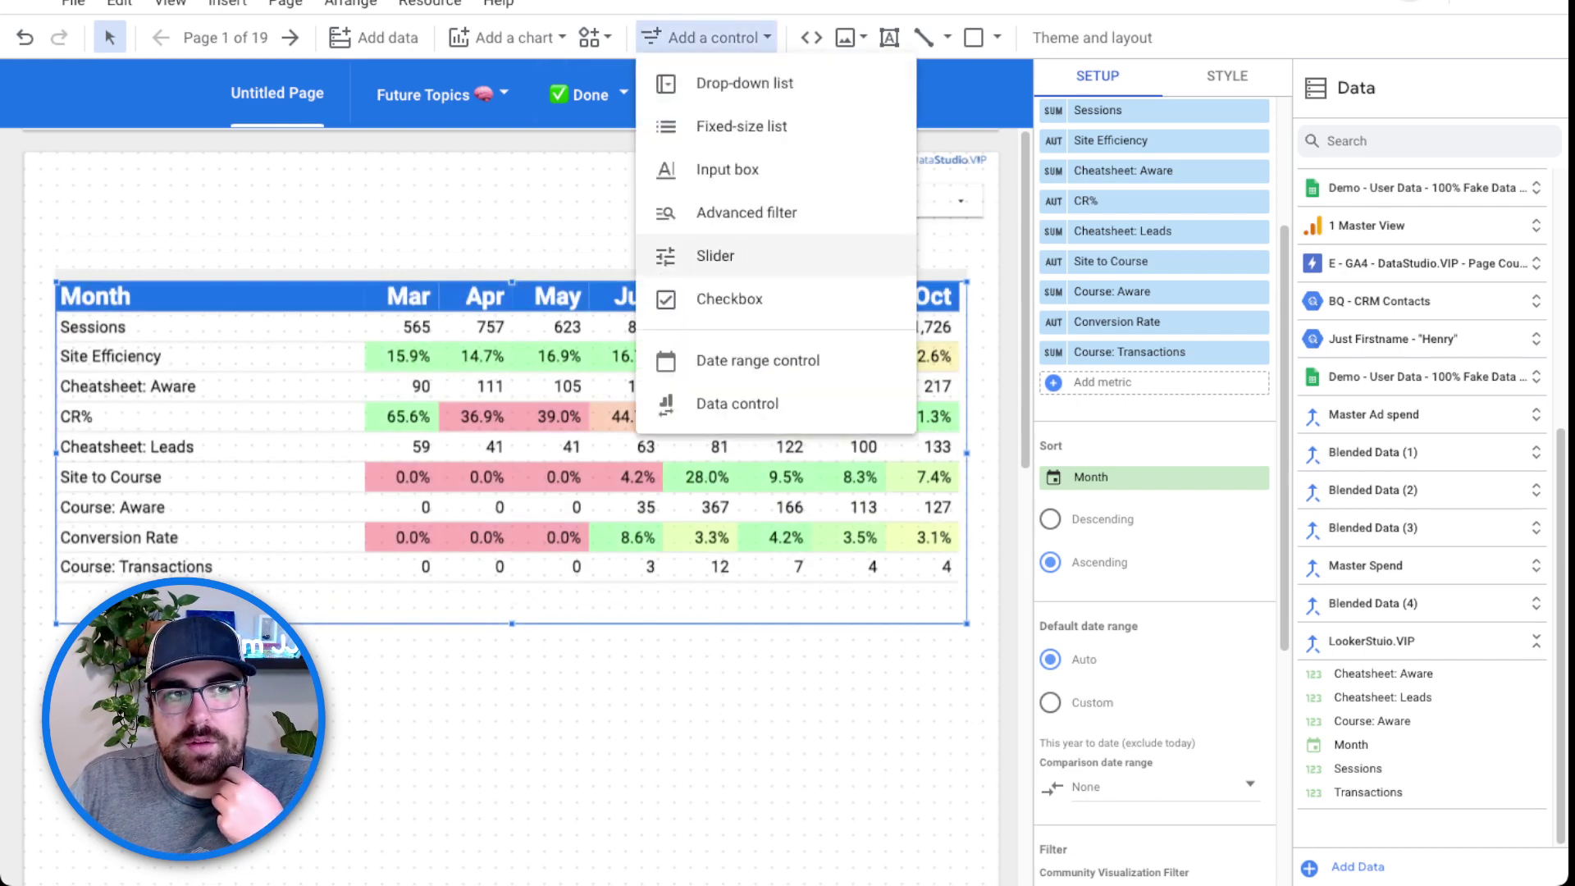
pyautogui.click(728, 169)
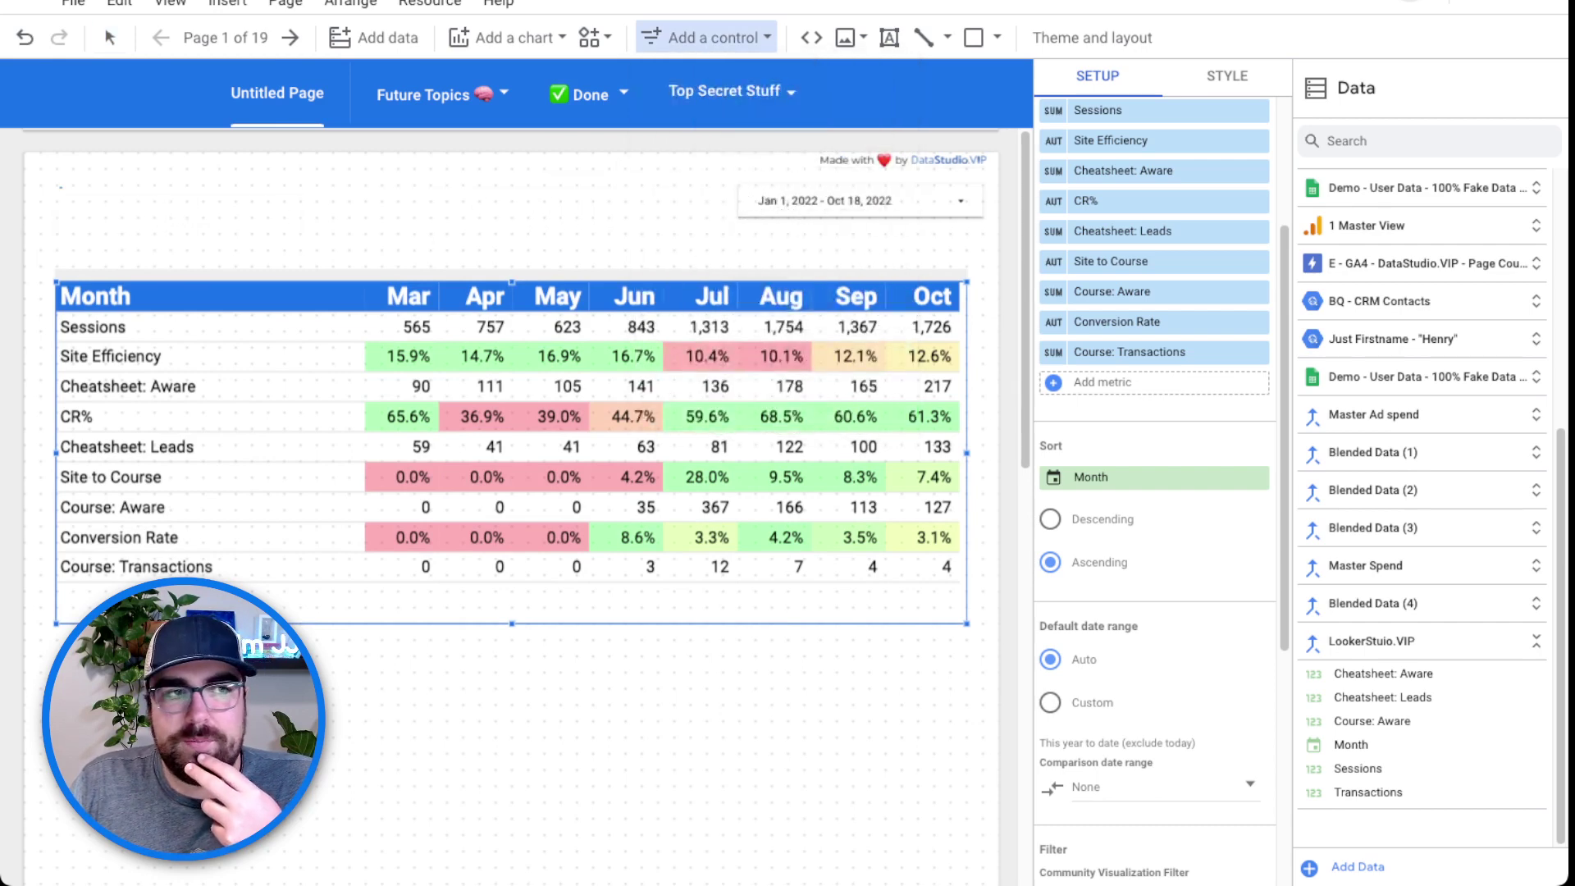
pyautogui.click(60, 187)
# Change the input box control's data source from LookerStuio.VIP to the DataStudio.VIP - GA4 - GDS Master source.
pyautogui.click(1149, 306)
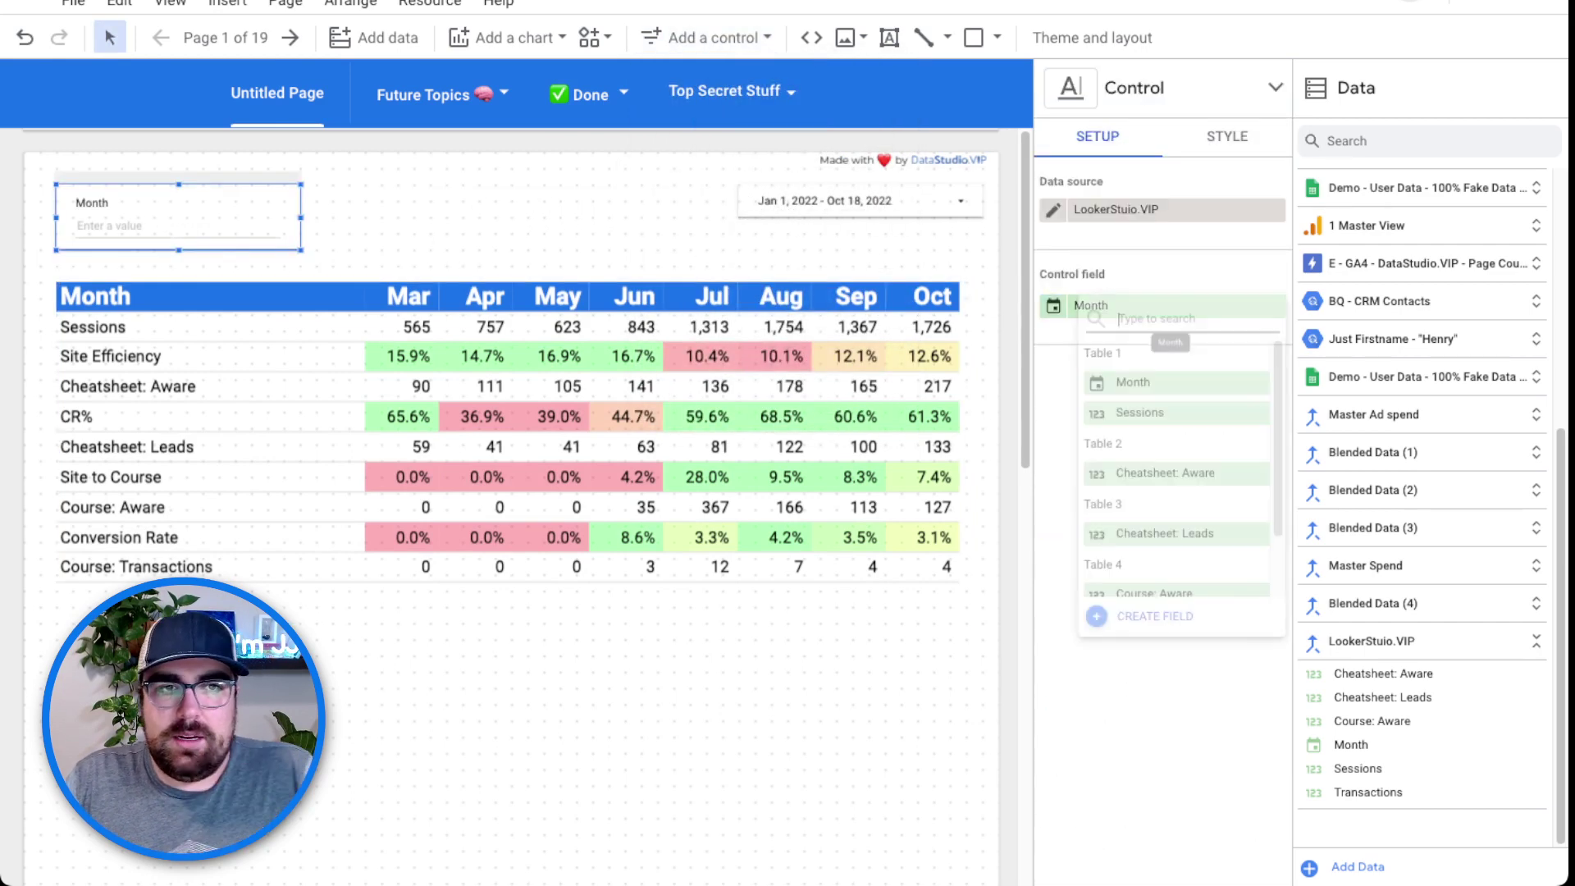
pyautogui.click(1165, 210)
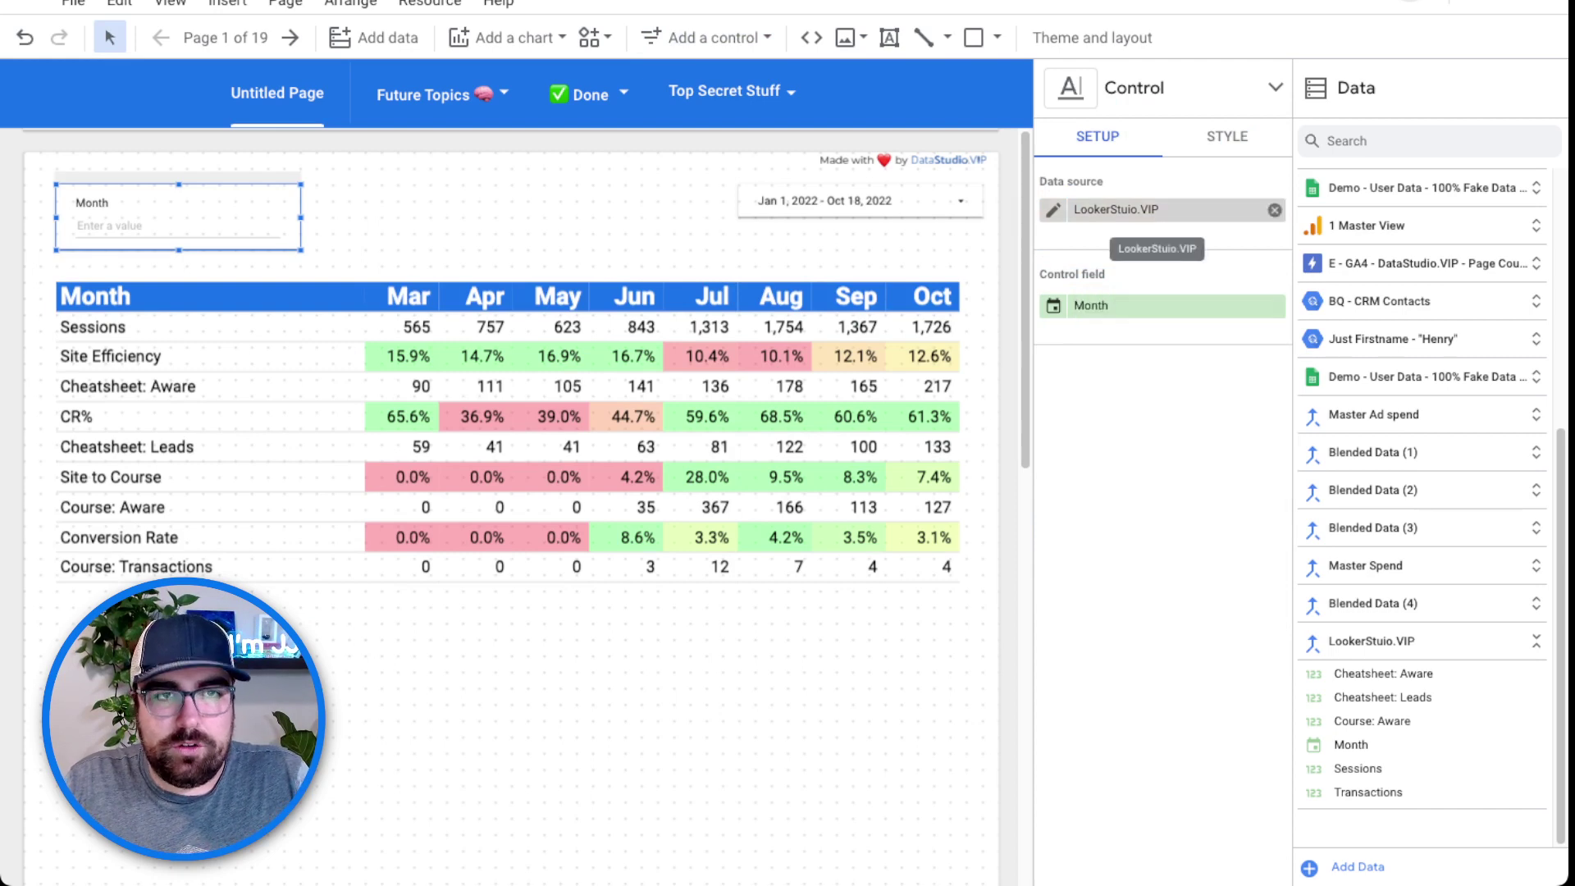
pyautogui.click(1165, 209)
pyautogui.write('ga4')
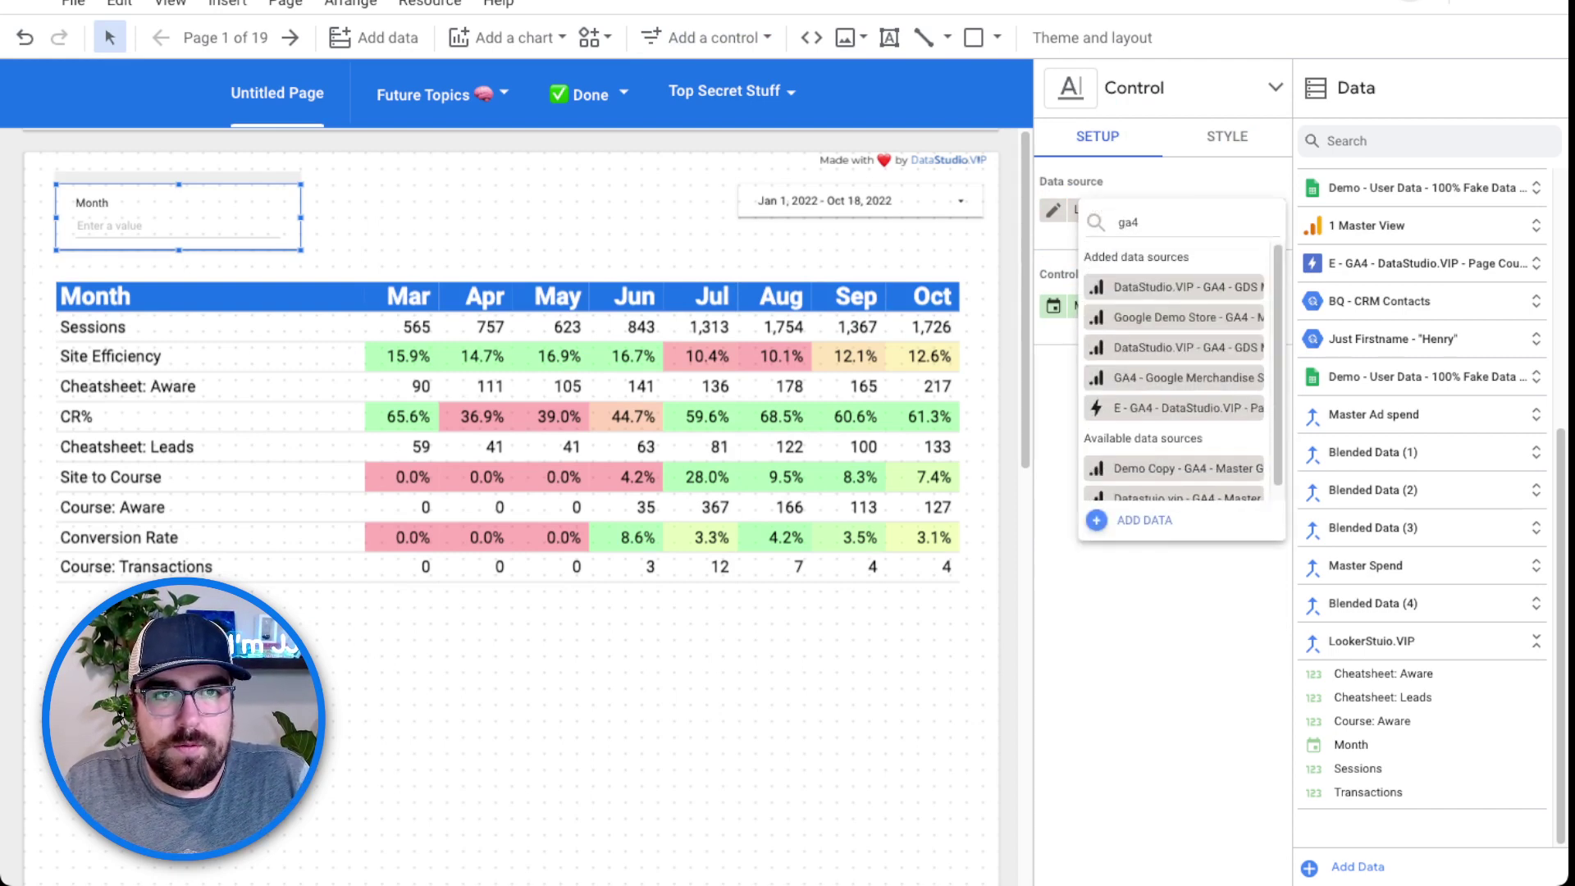
pyautogui.press('Return')
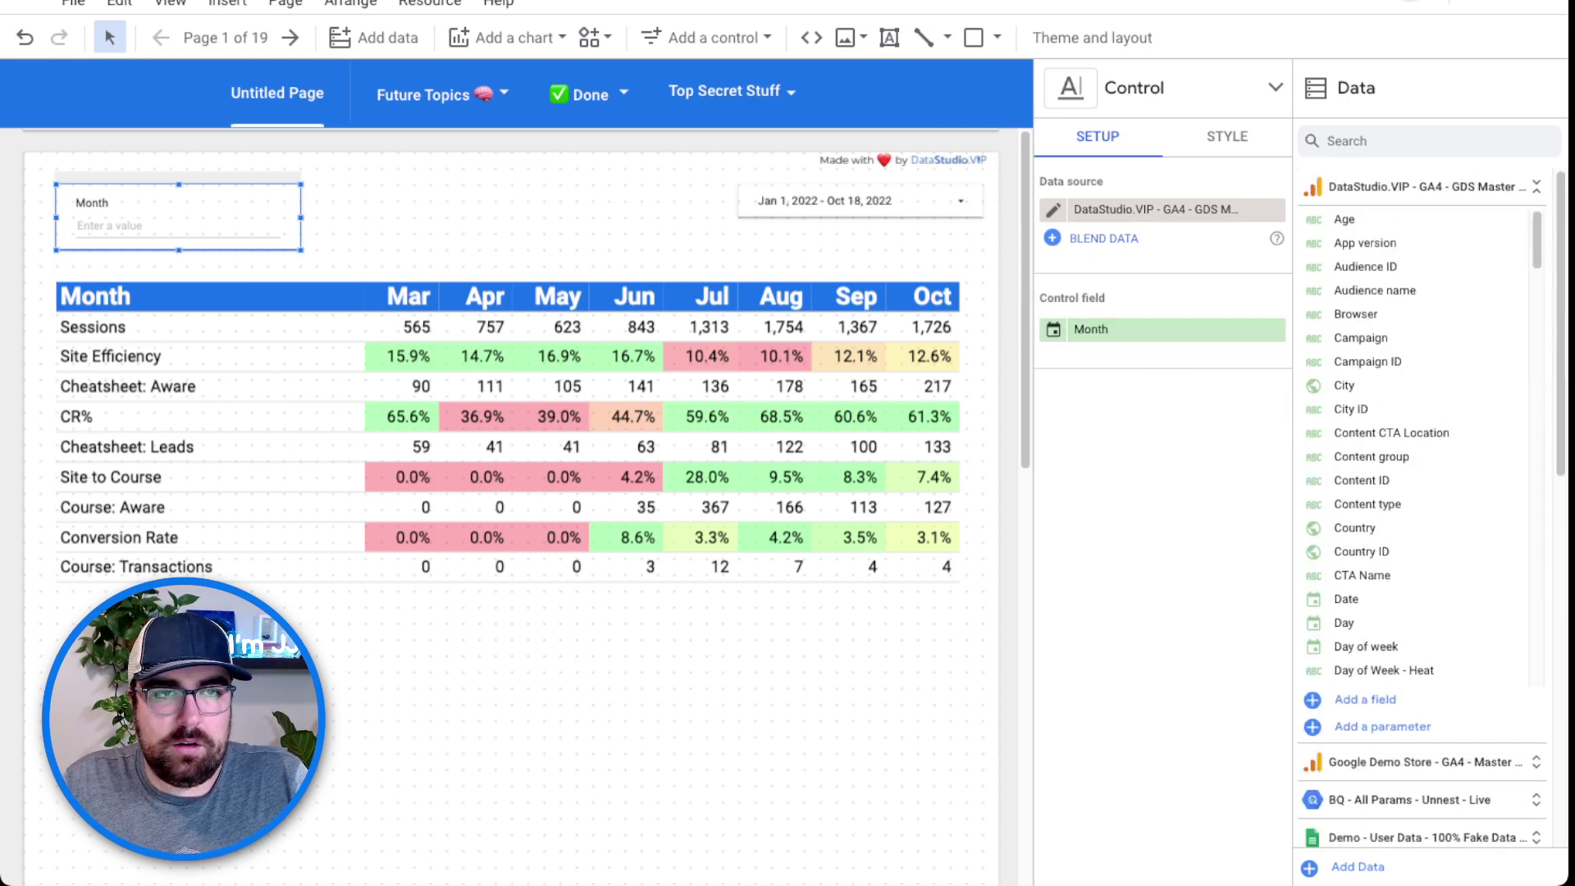
# Set the input box's control field to Session Source - C.
pyautogui.click(1165, 329)
pyautogui.write('sessions')
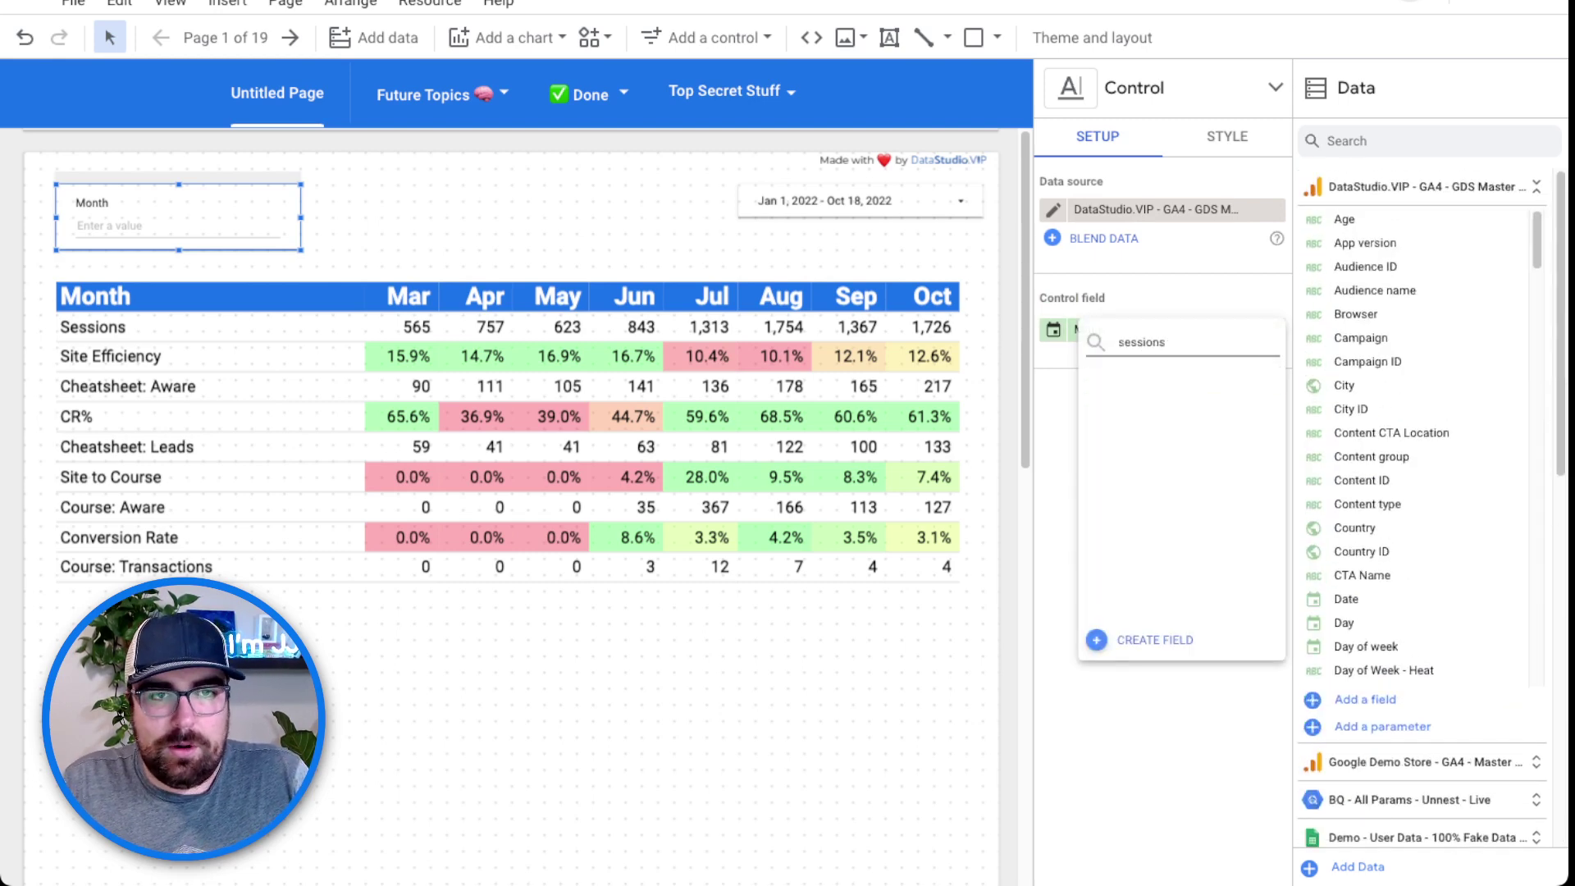
pyautogui.click(1181, 468)
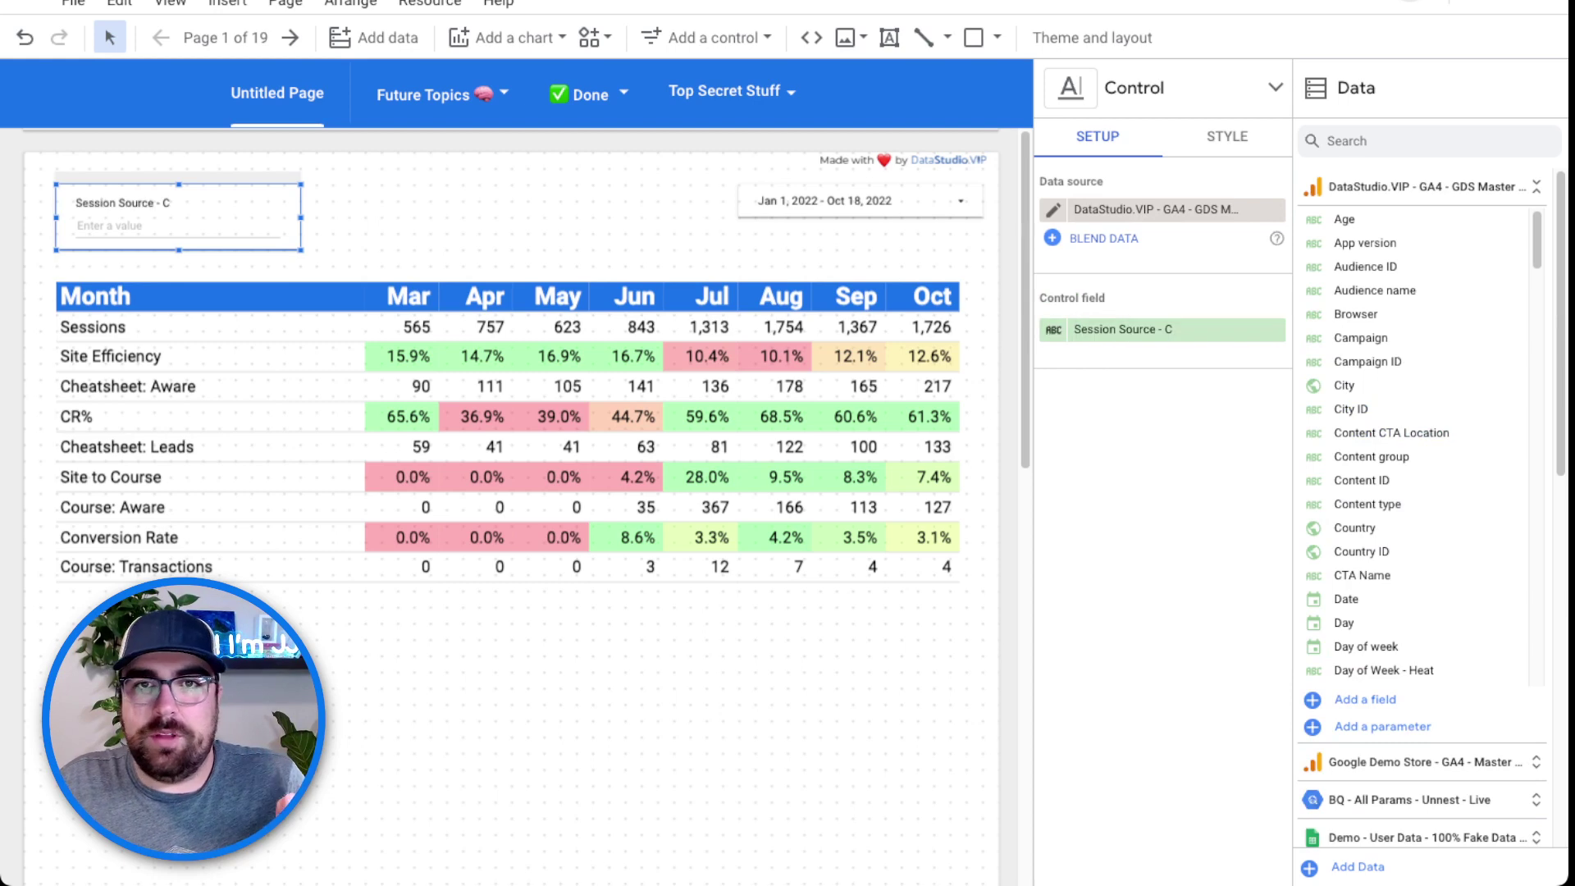
# Filter the monthly metrics table by entering organic as the value in the input box control.
pyautogui.click(123, 226)
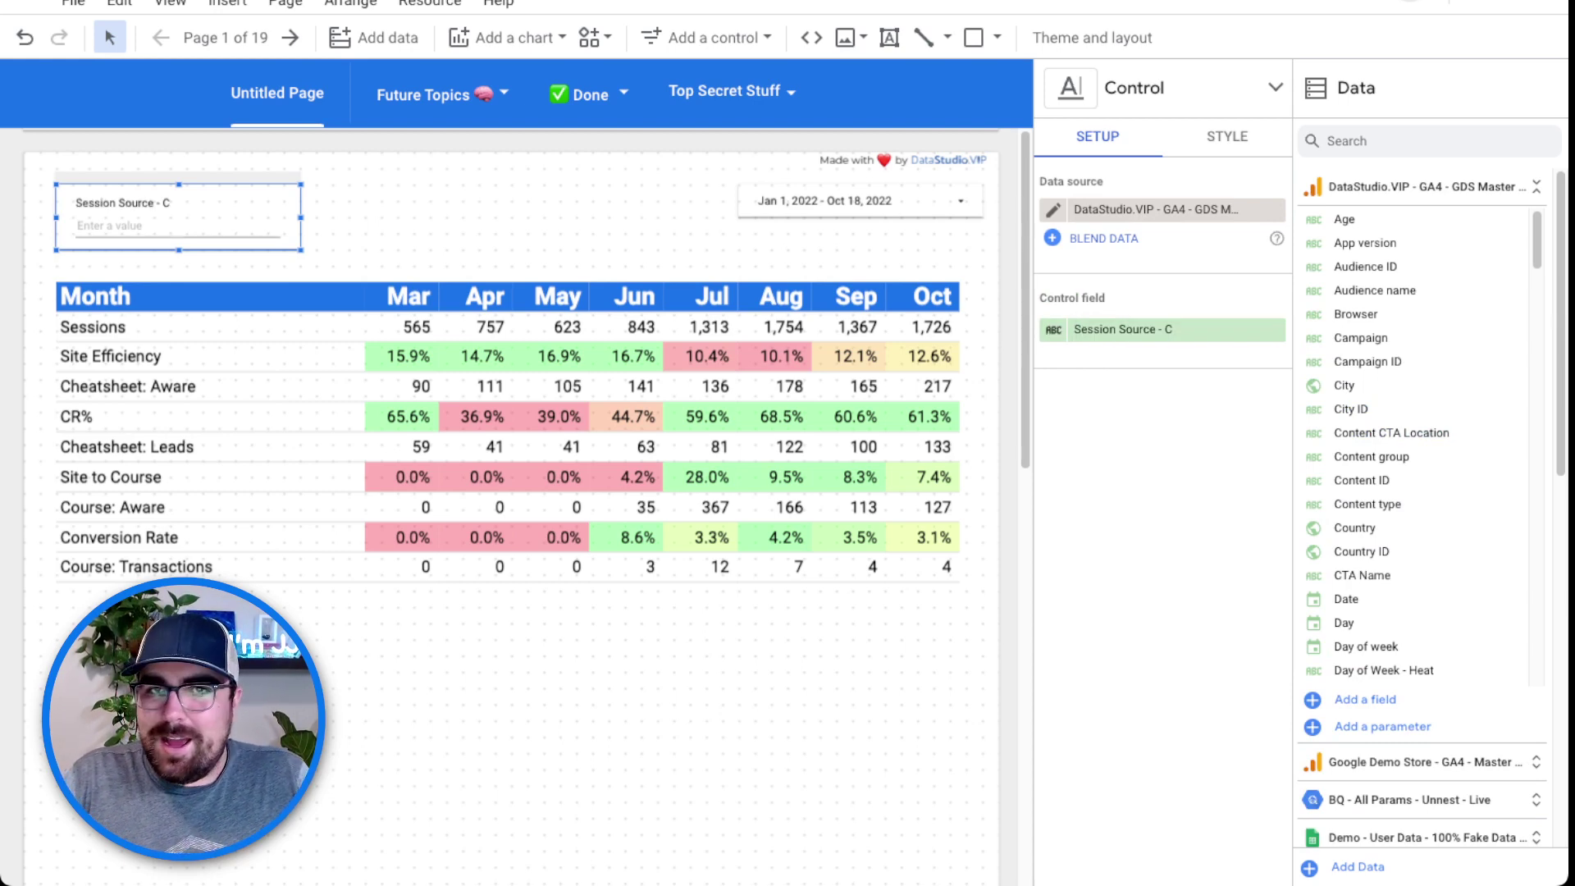
pyautogui.write('organic')
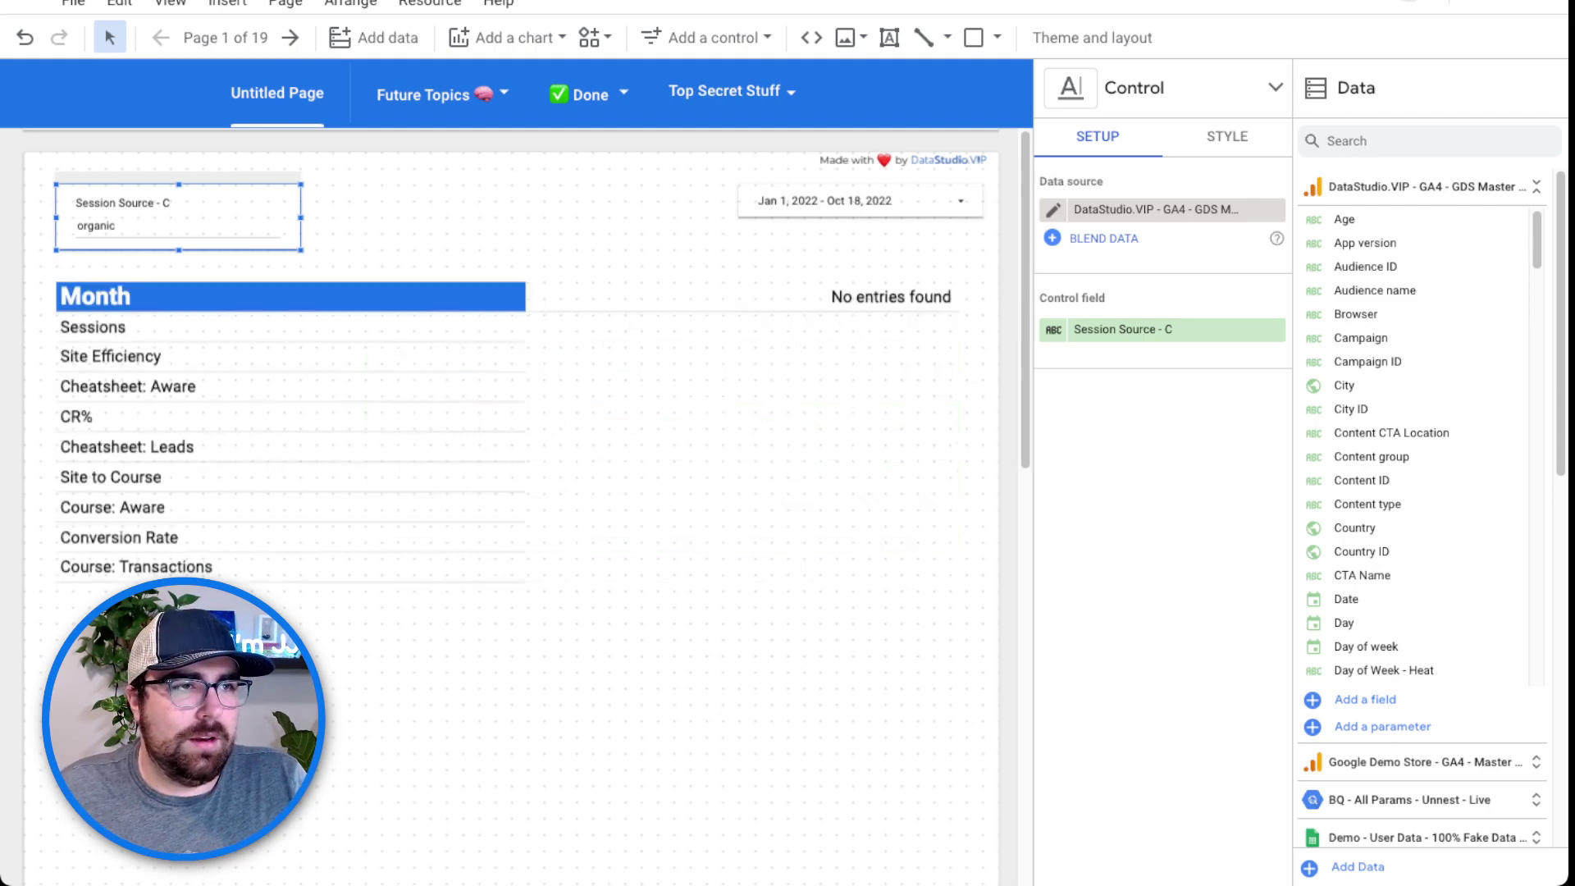
pyautogui.hotkey('ctrl', 'a')
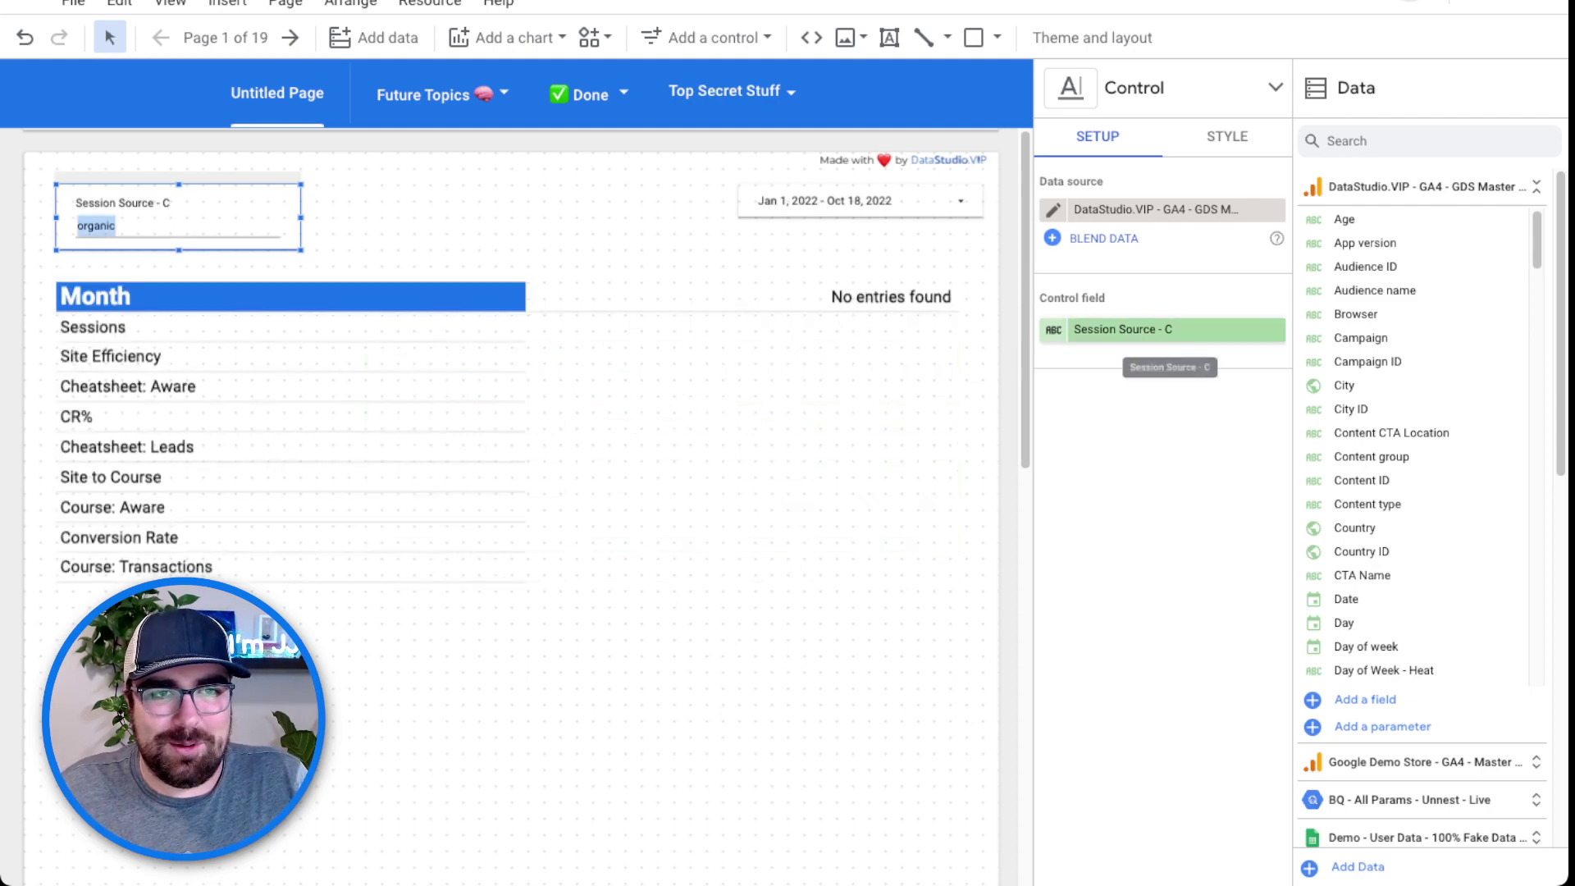
# Set the input box's control field to Session medium.
pyautogui.click(1149, 329)
pyautogui.write('session me')
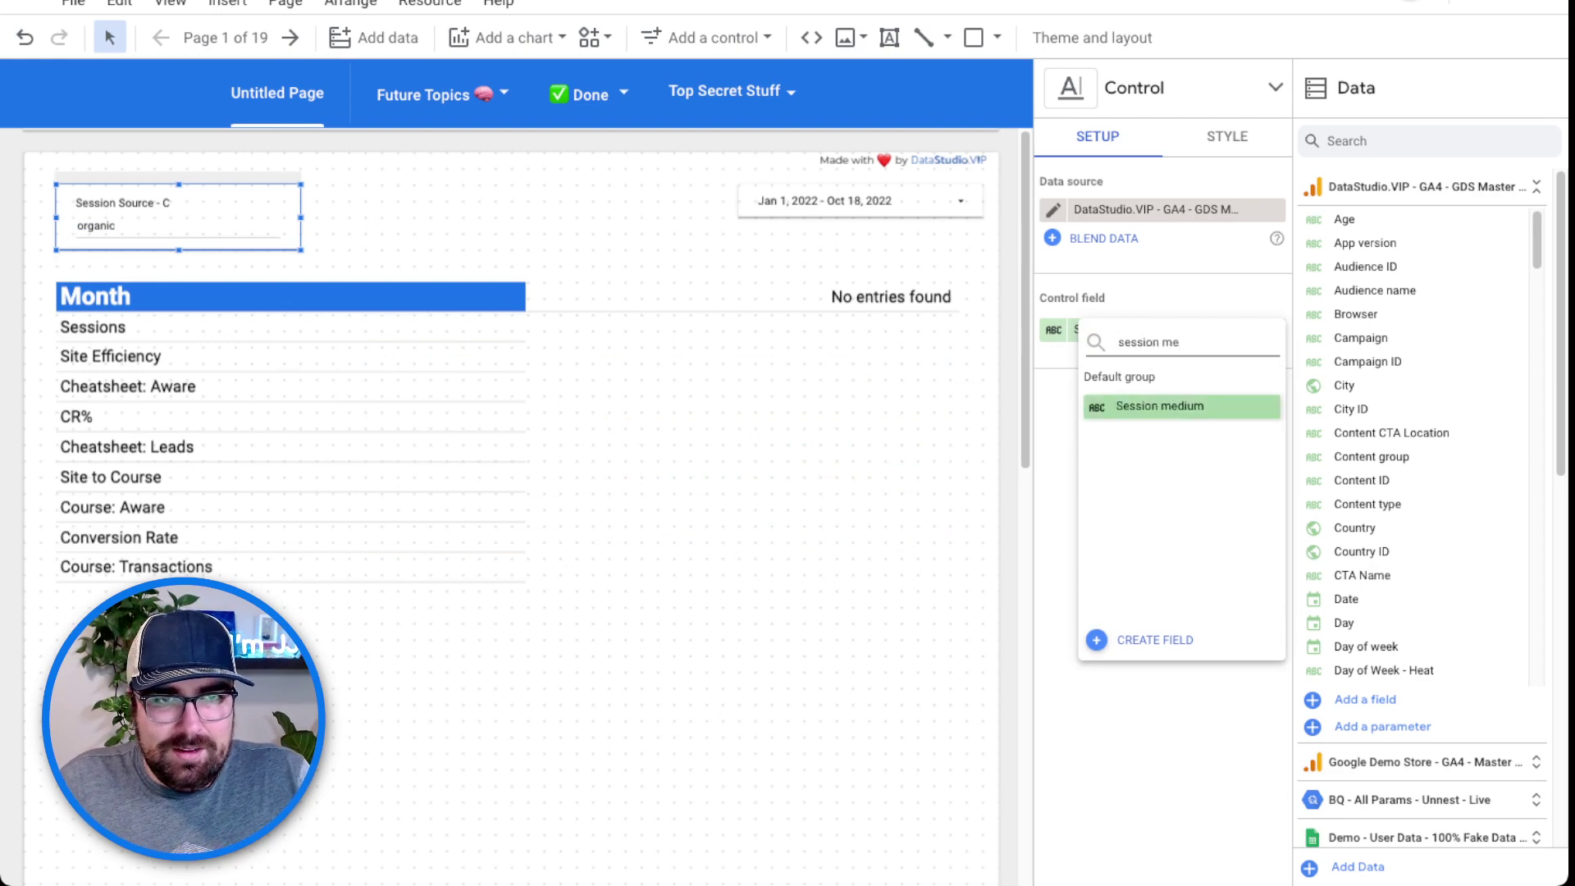
pyautogui.press('Return')
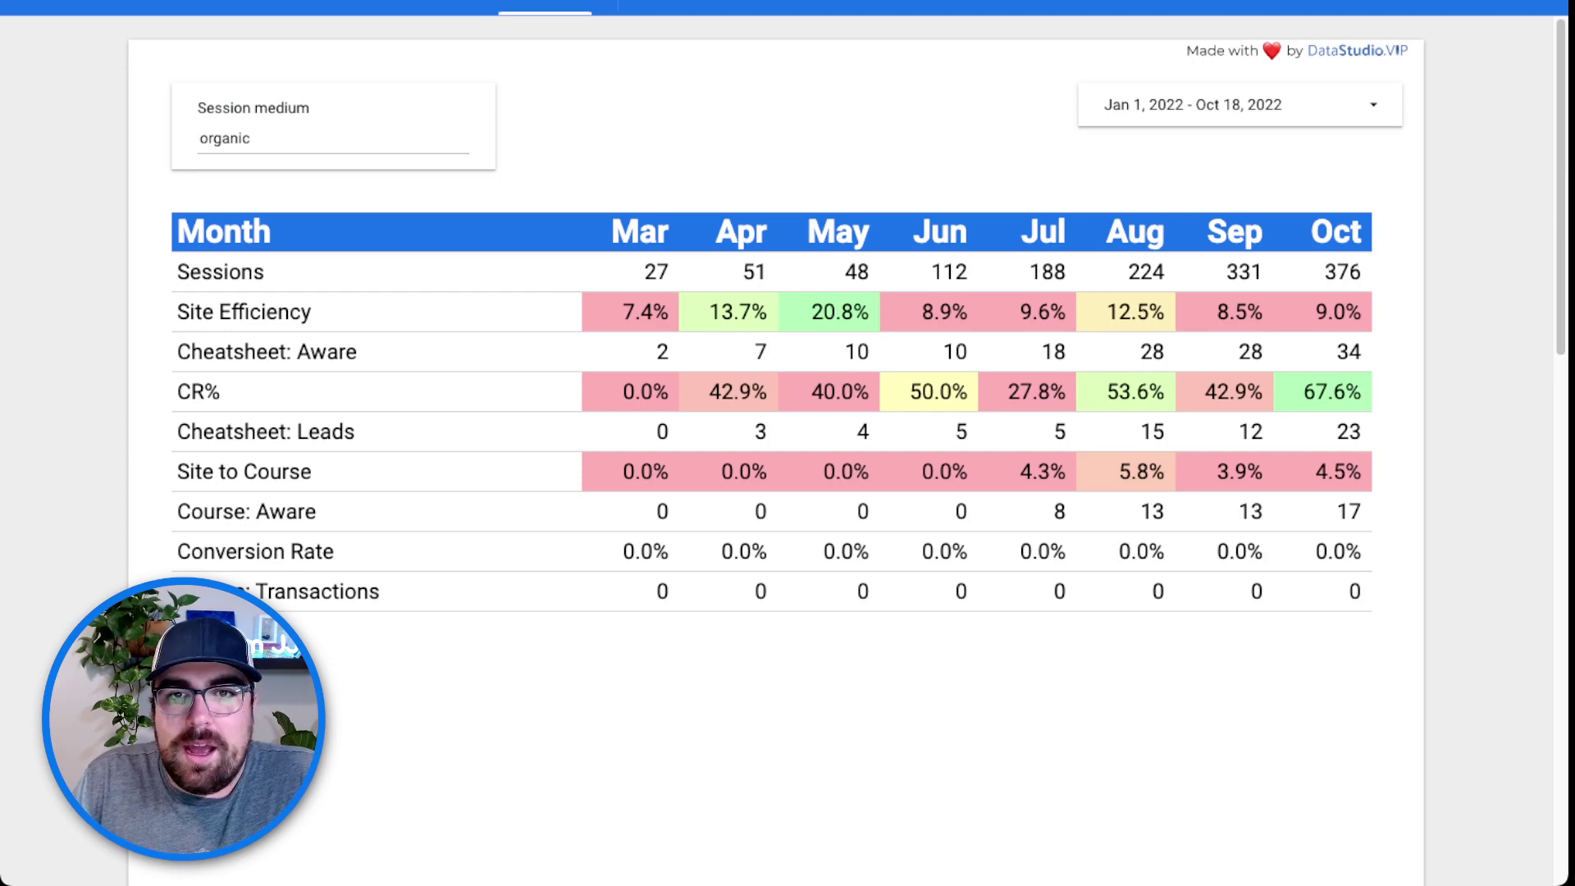
# Clear the organic value from the Session medium input box in the report view.
pyautogui.click(251, 138)
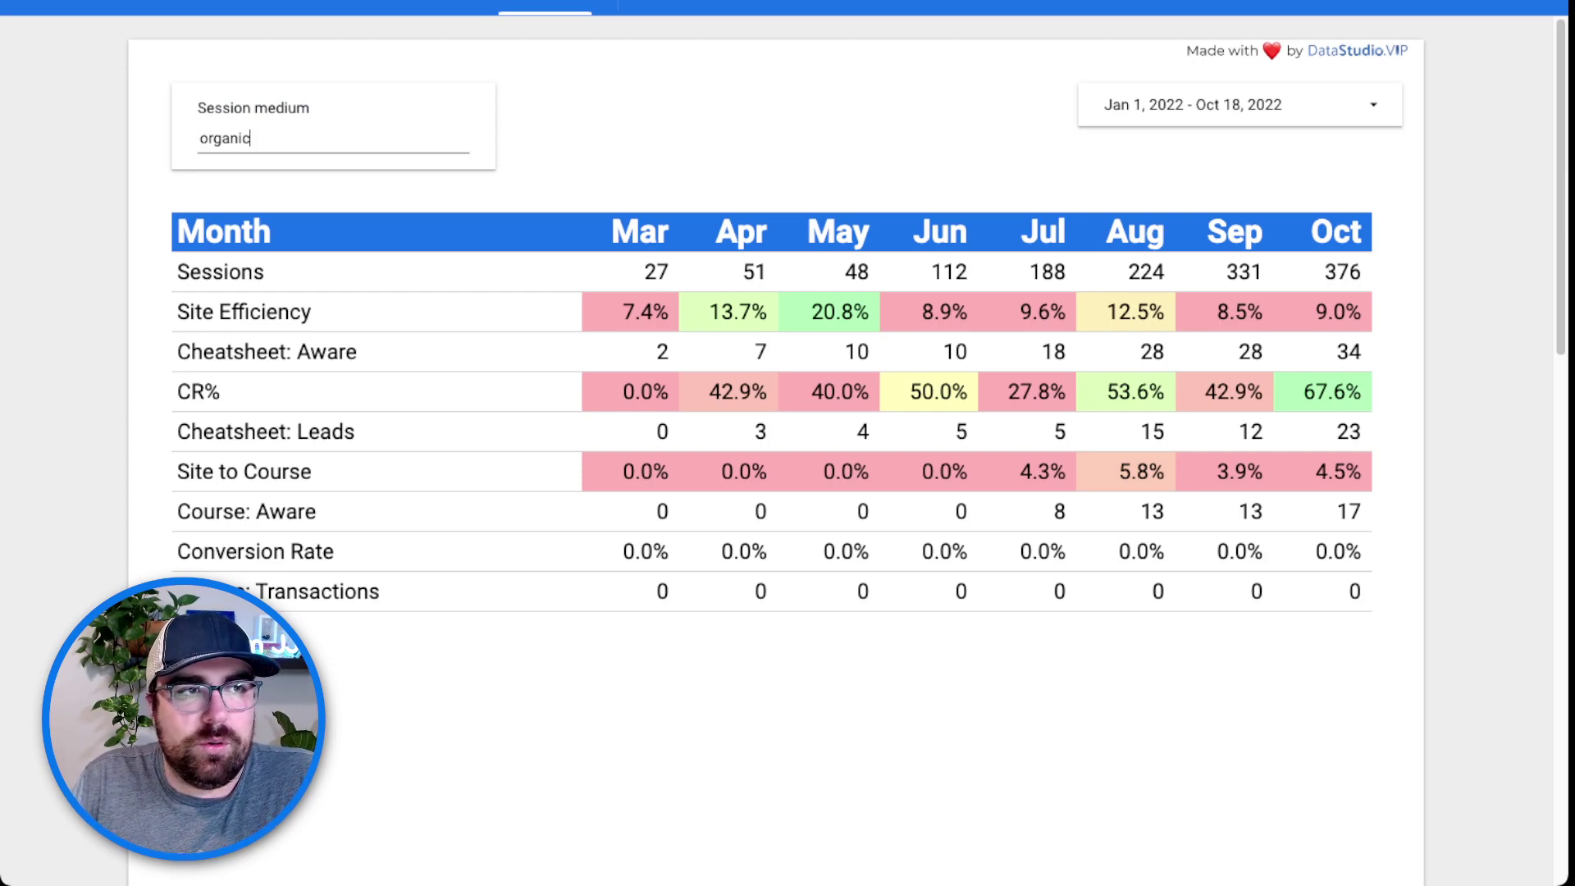
pyautogui.hotkey('ctrl', 'a')
pyautogui.press('BackSpace')
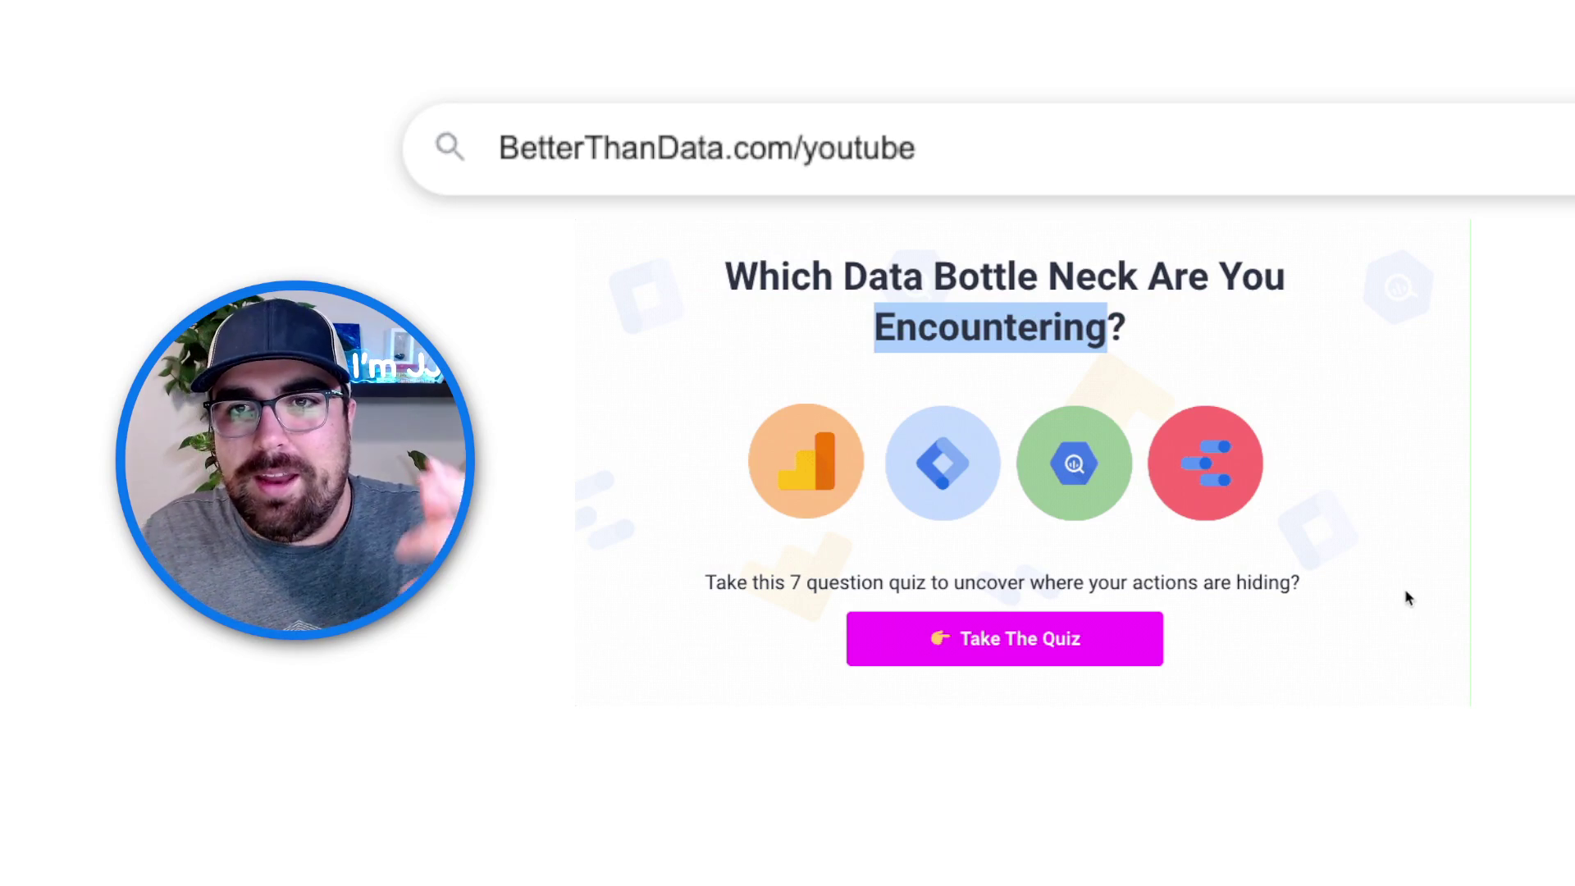
pyautogui.click(990, 637)
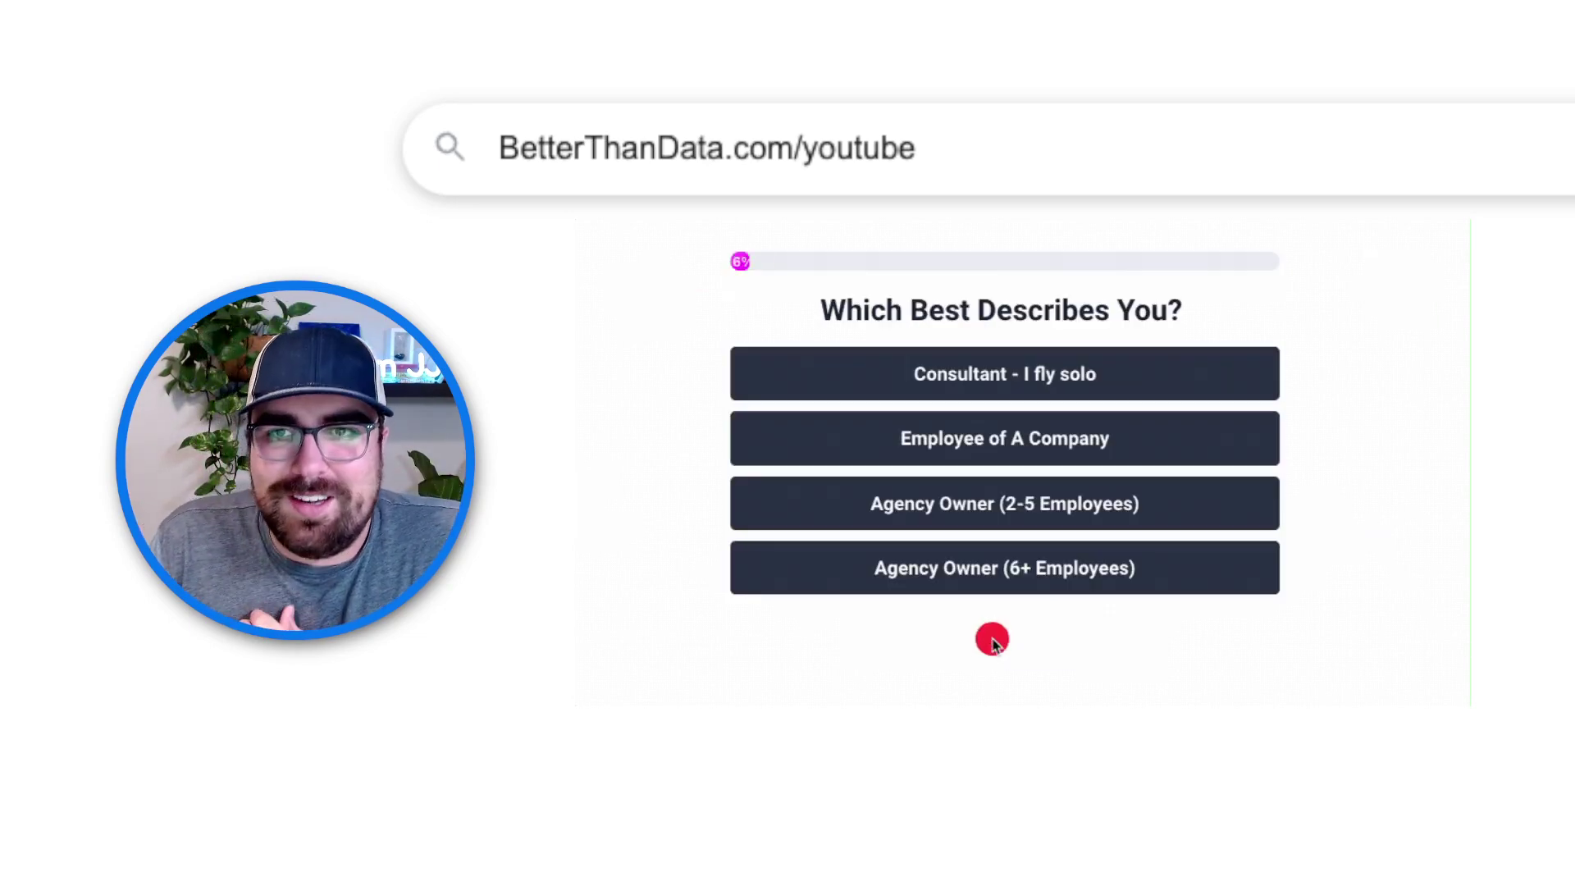
pyautogui.click(1025, 378)
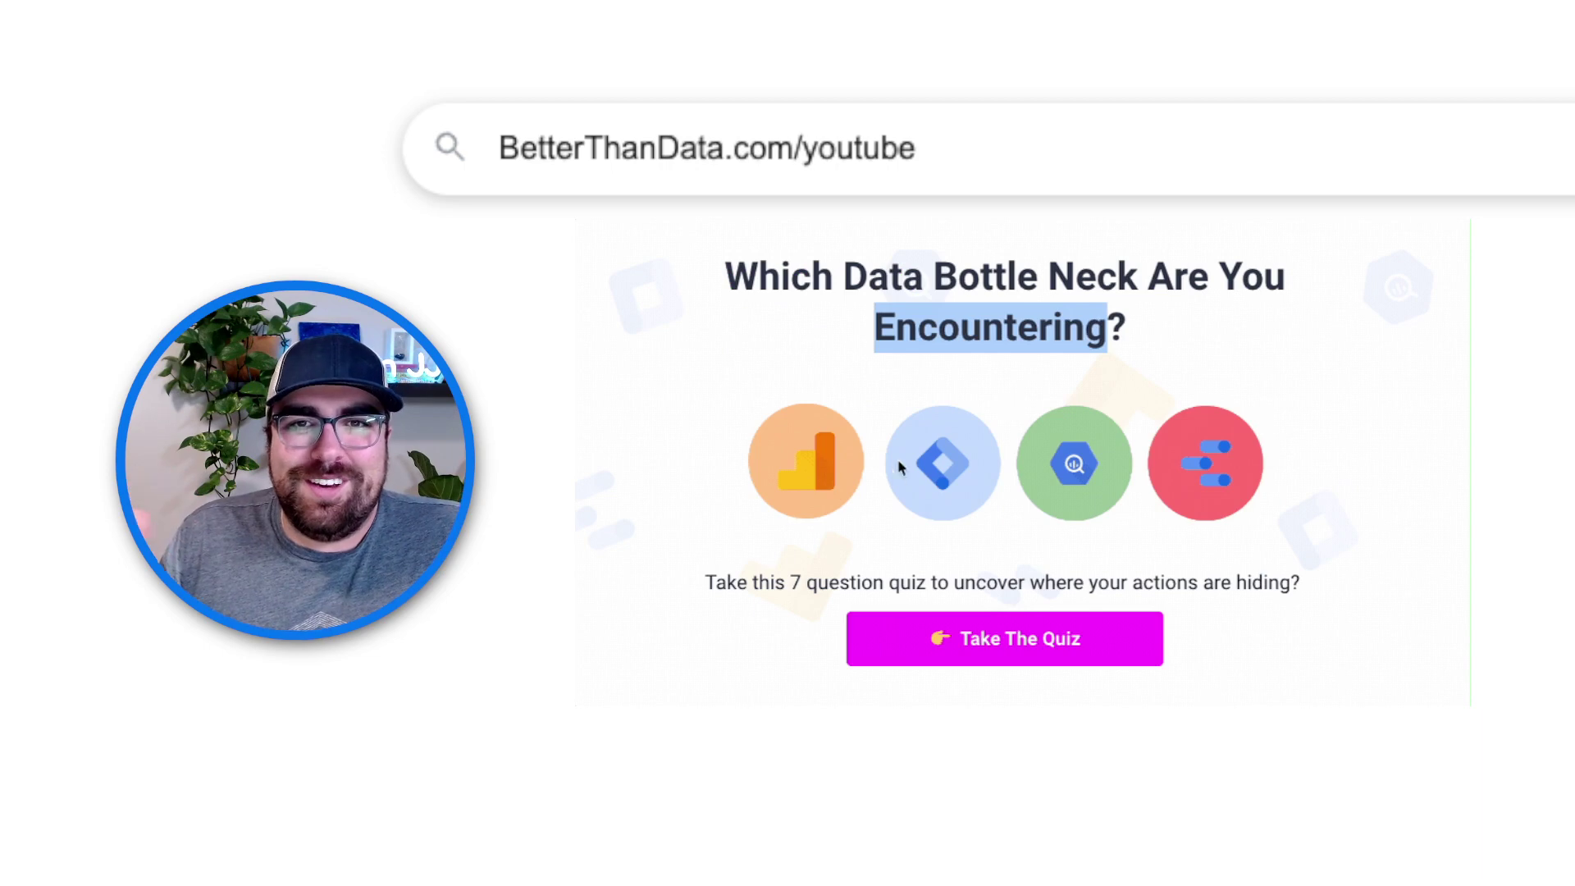
pyautogui.click(985, 639)
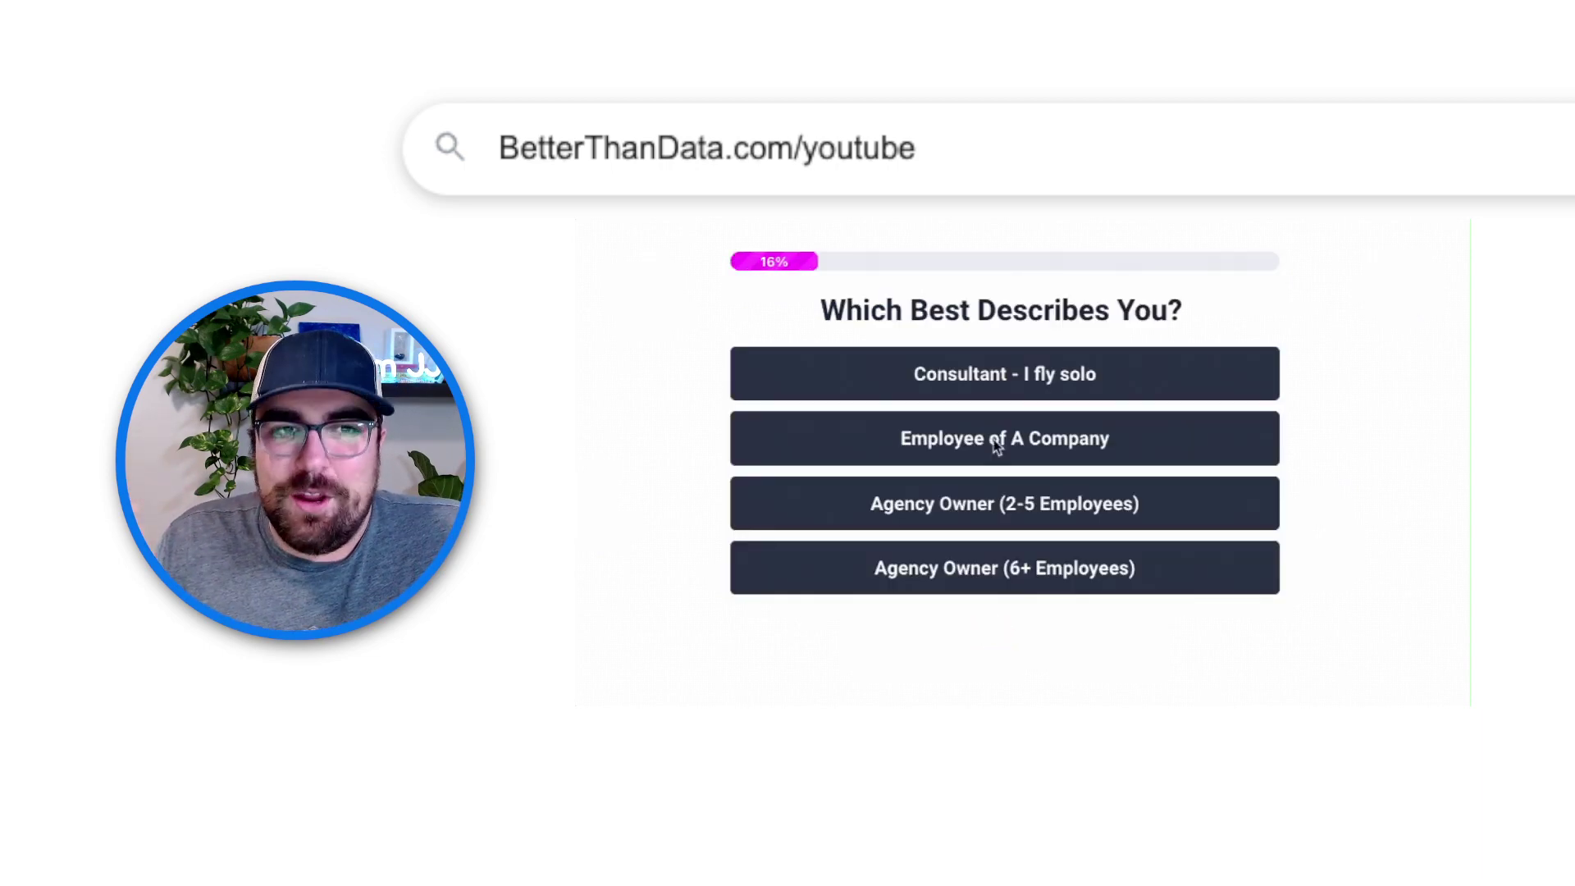
pyautogui.click(1025, 381)
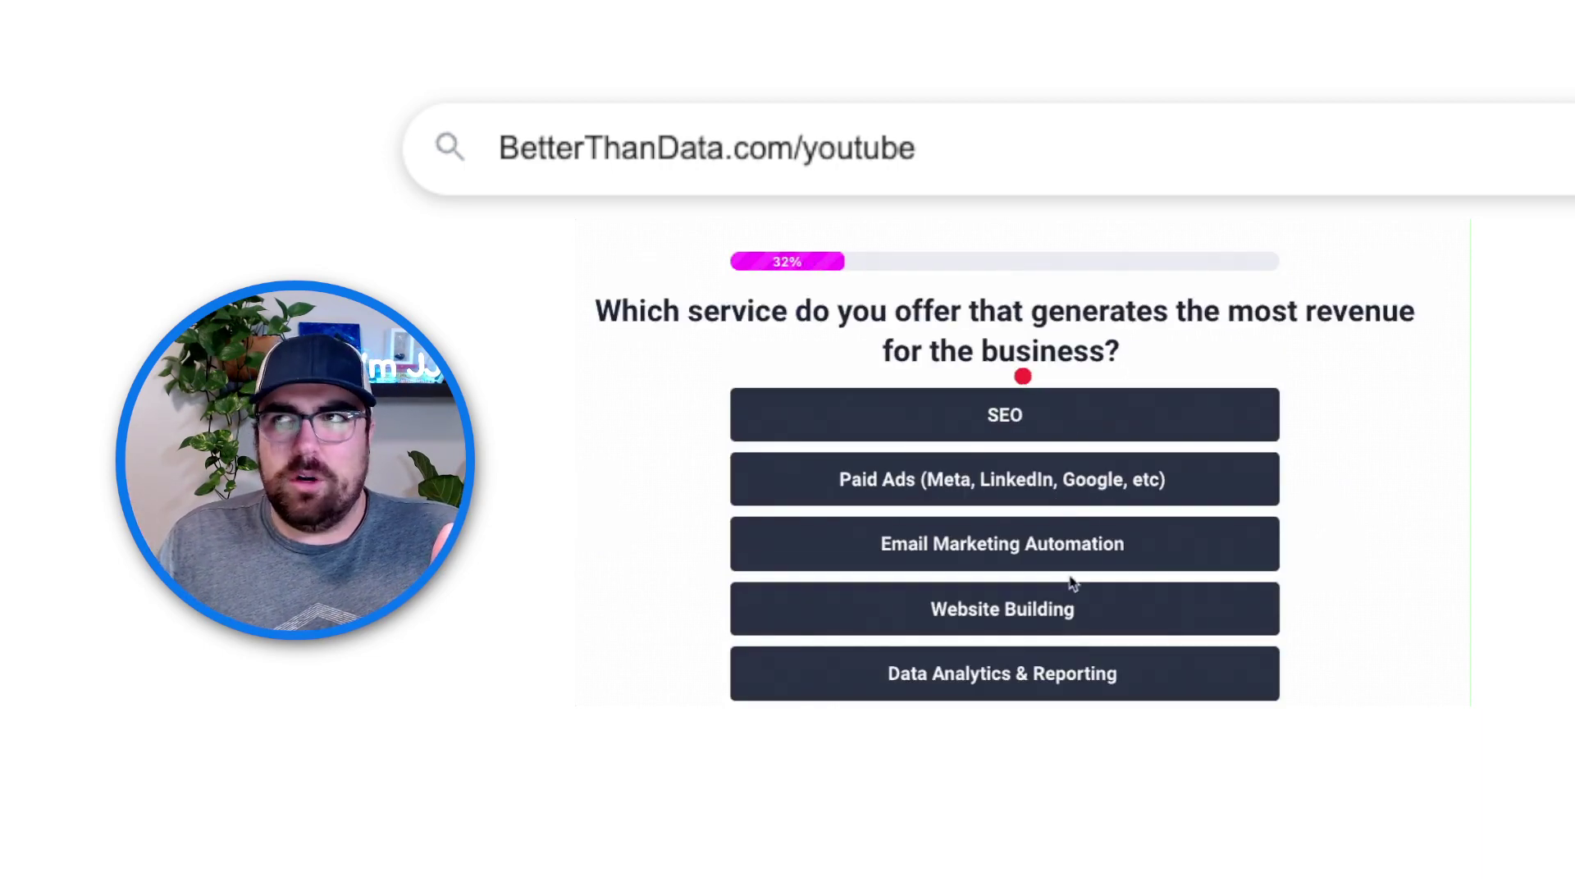